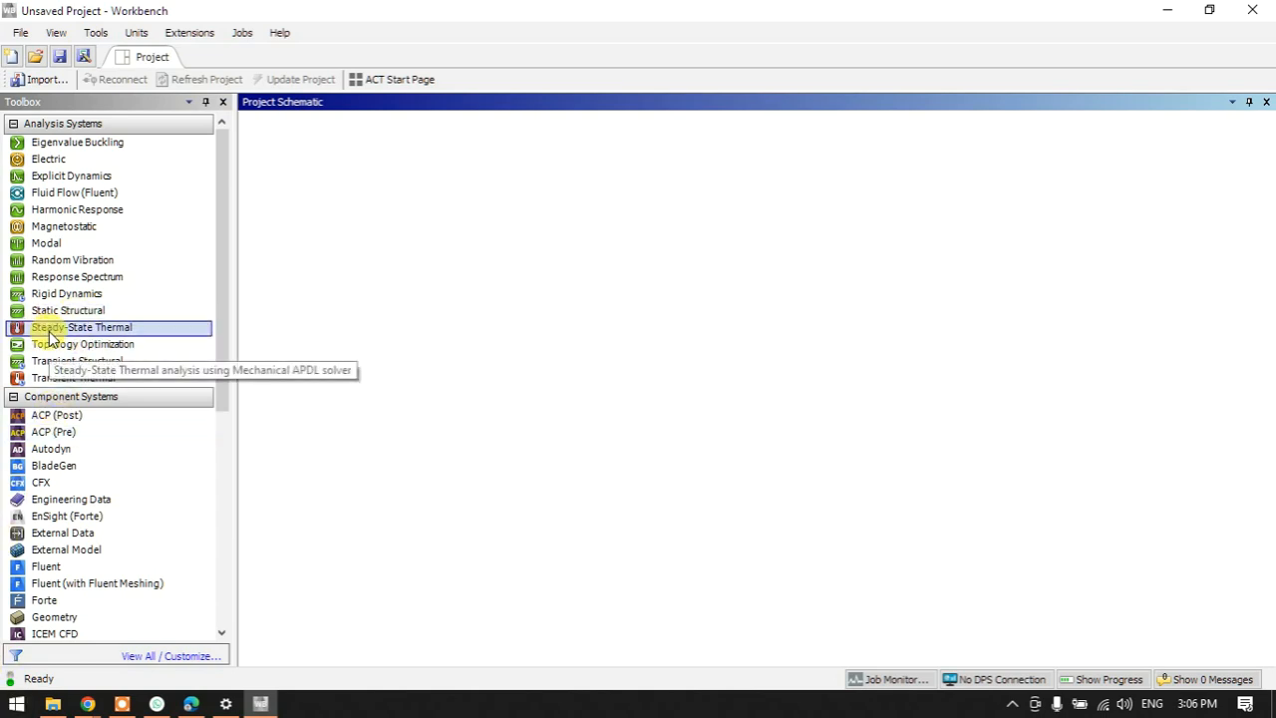
Create a Steady-State Thermal analysis system in the project schematic and open its geometry in DesignModeler.
drag(50, 339, 315, 219)
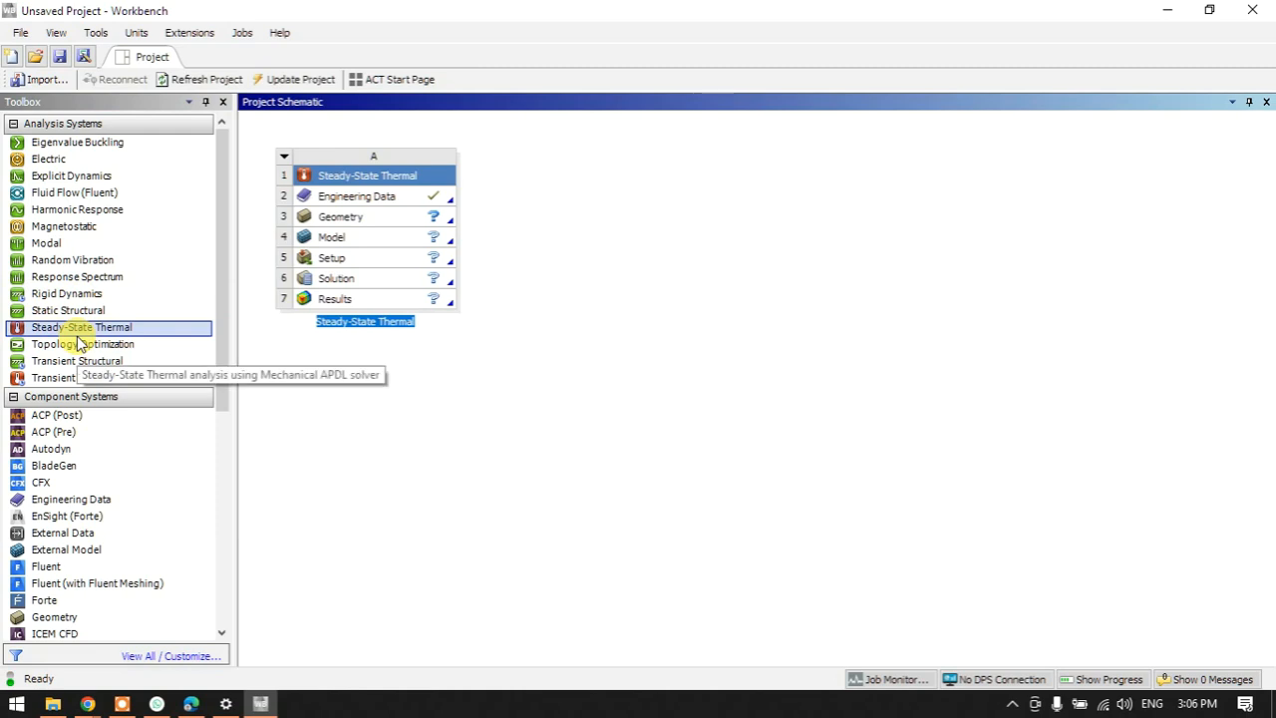
click(369, 449)
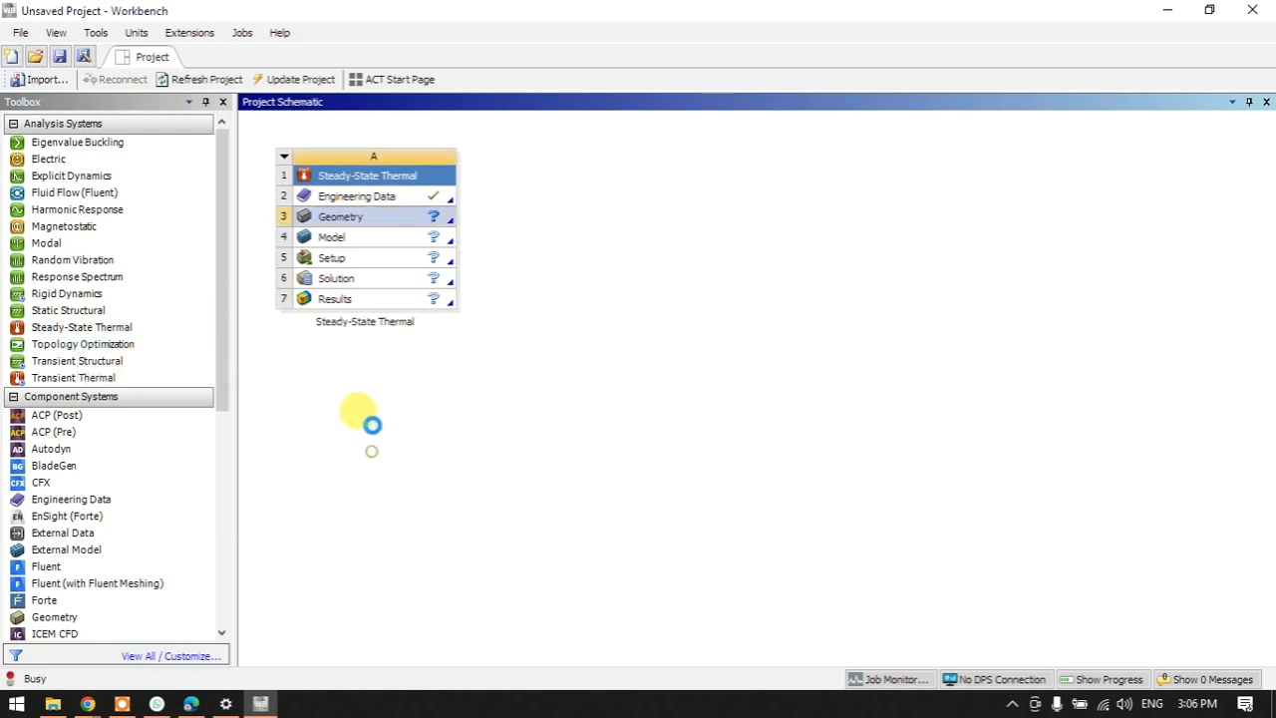
click(368, 218)
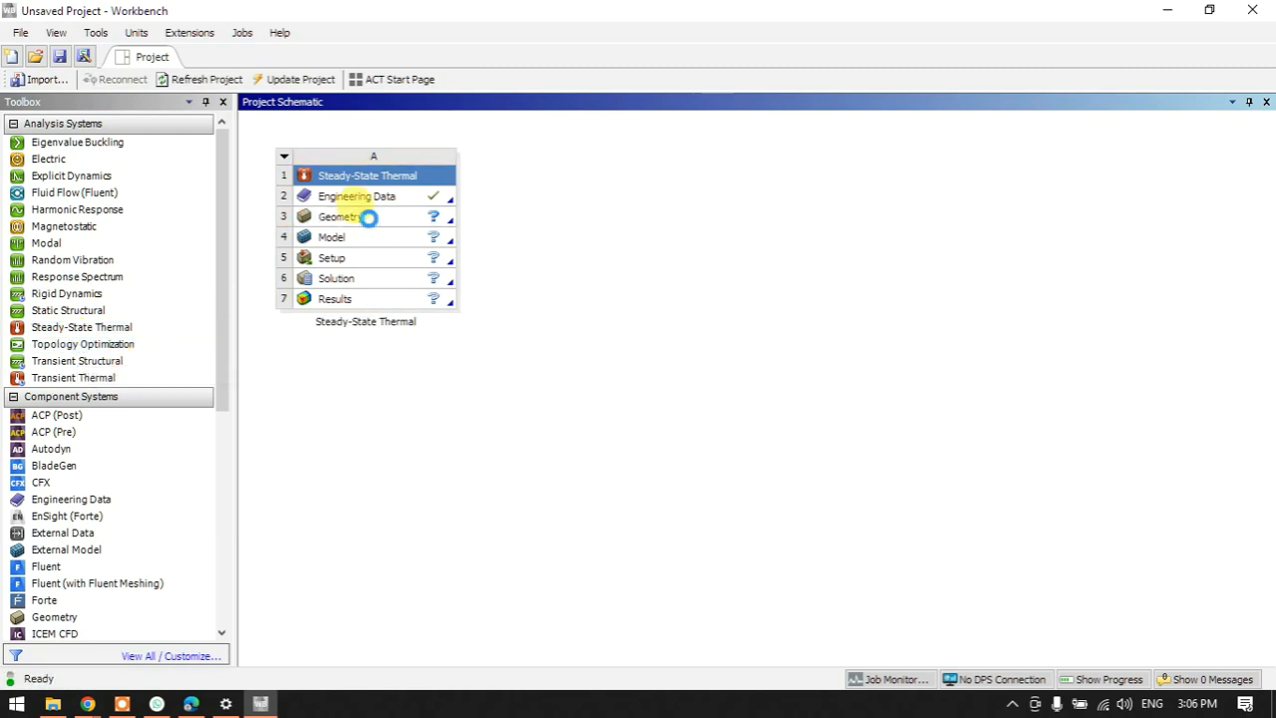
click(455, 220)
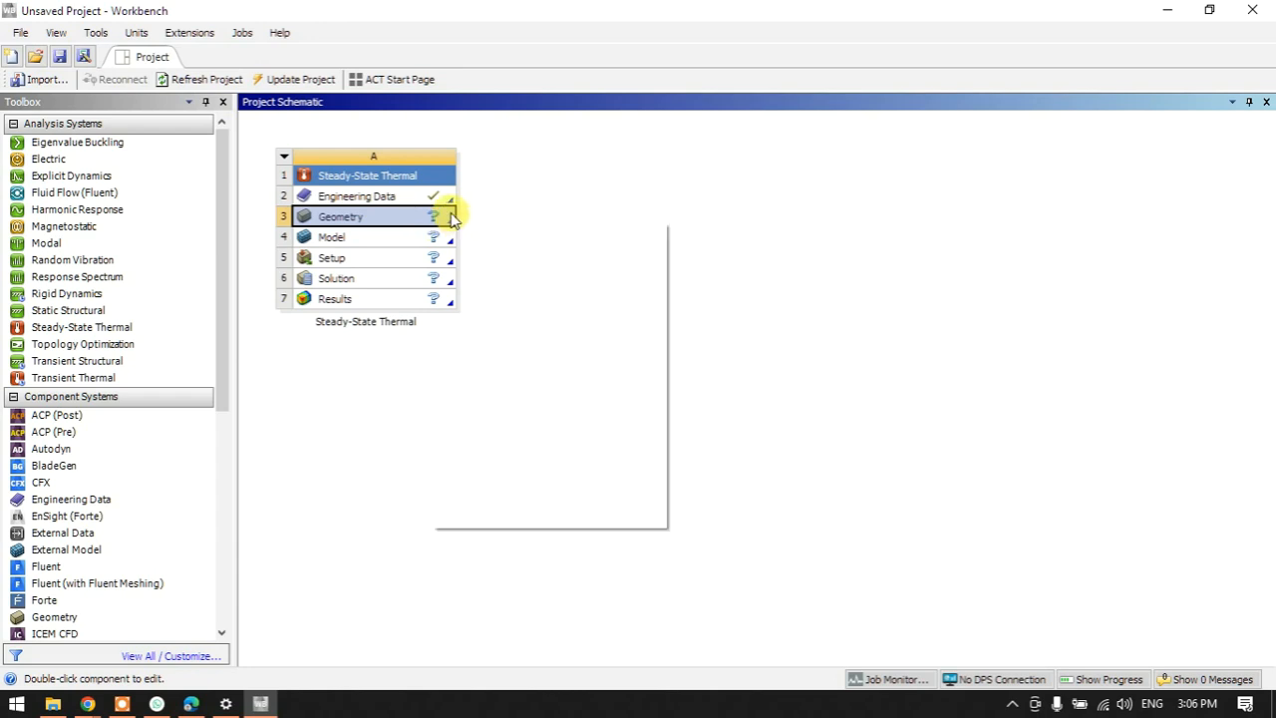
click(538, 231)
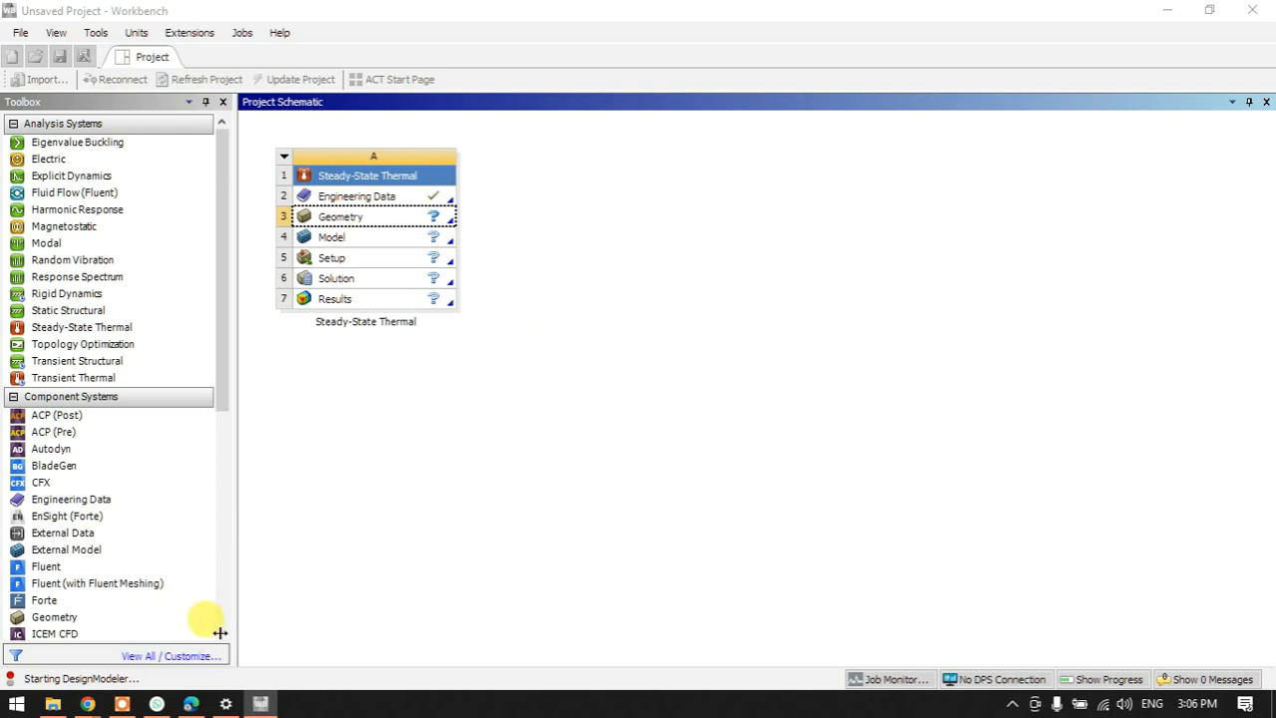
mouse_move(148, 705)
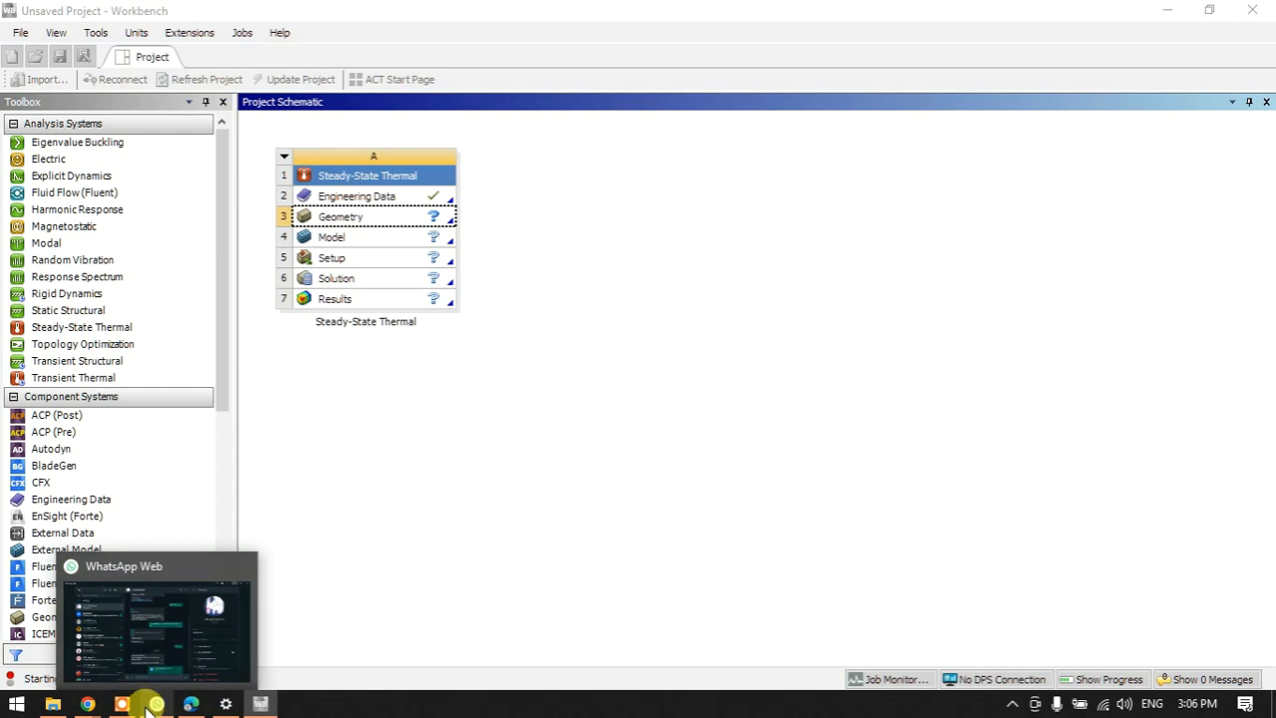
click(8, 704)
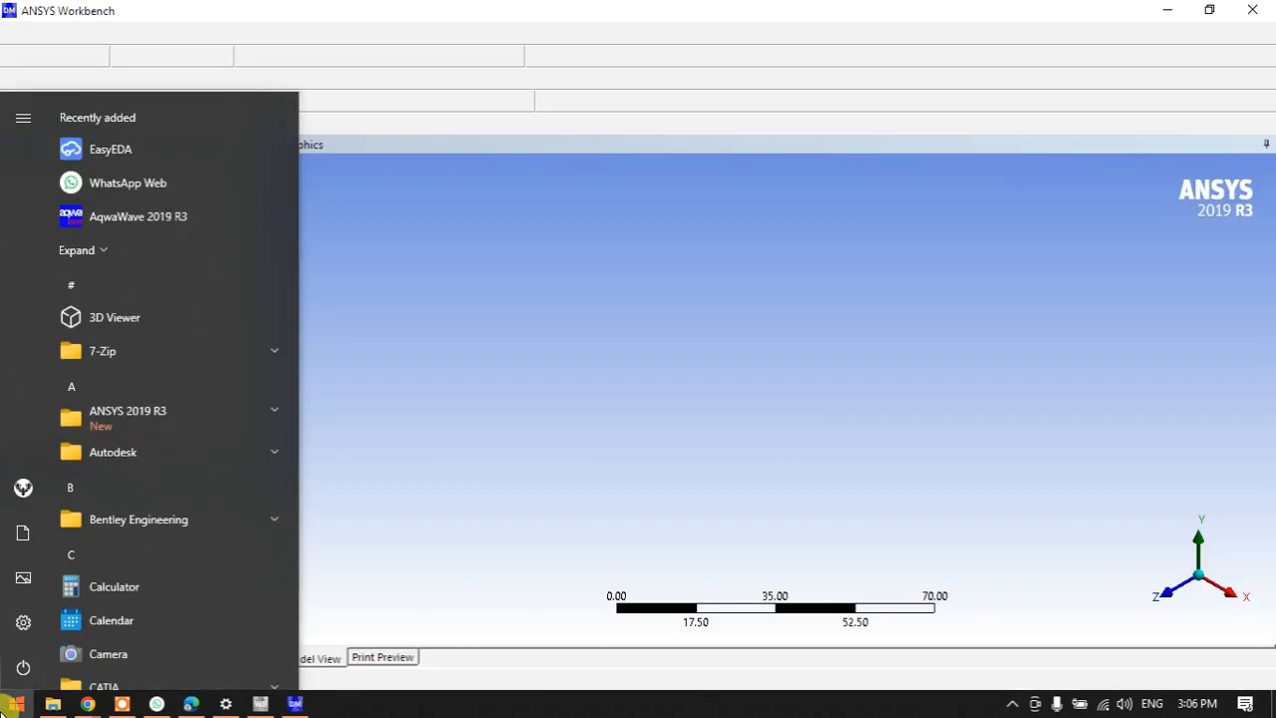
text(s)
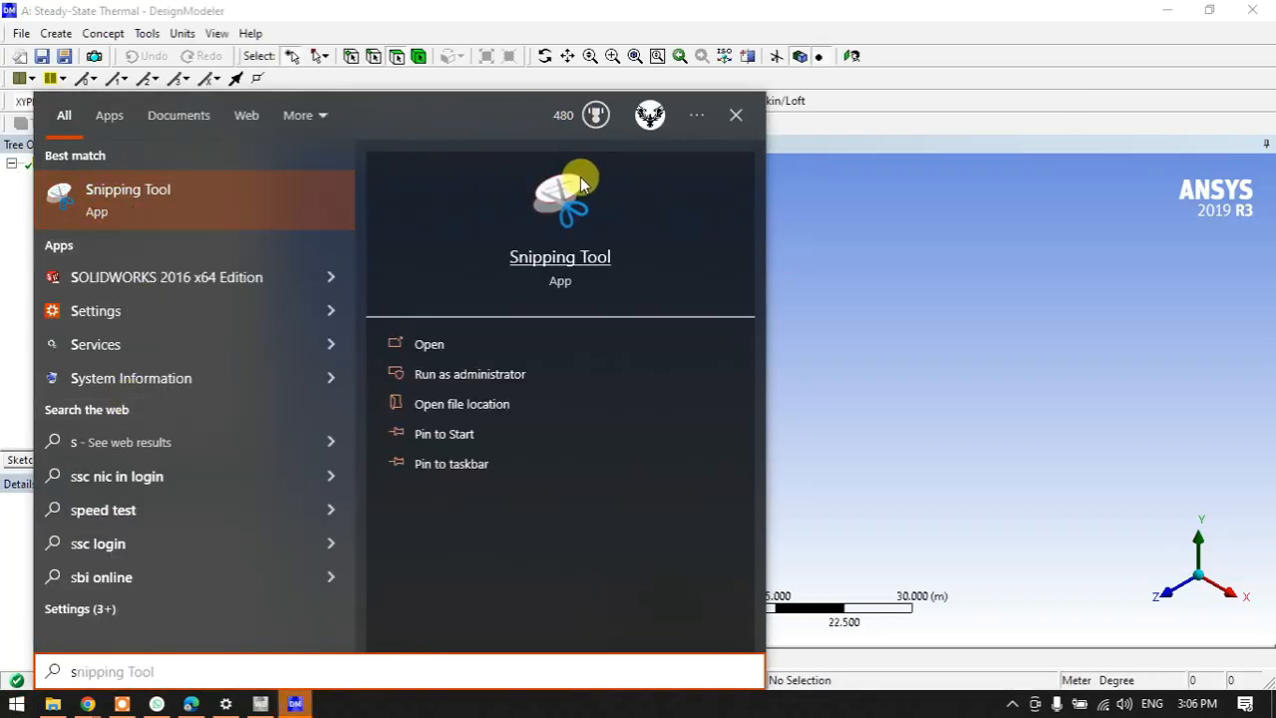
click(902, 279)
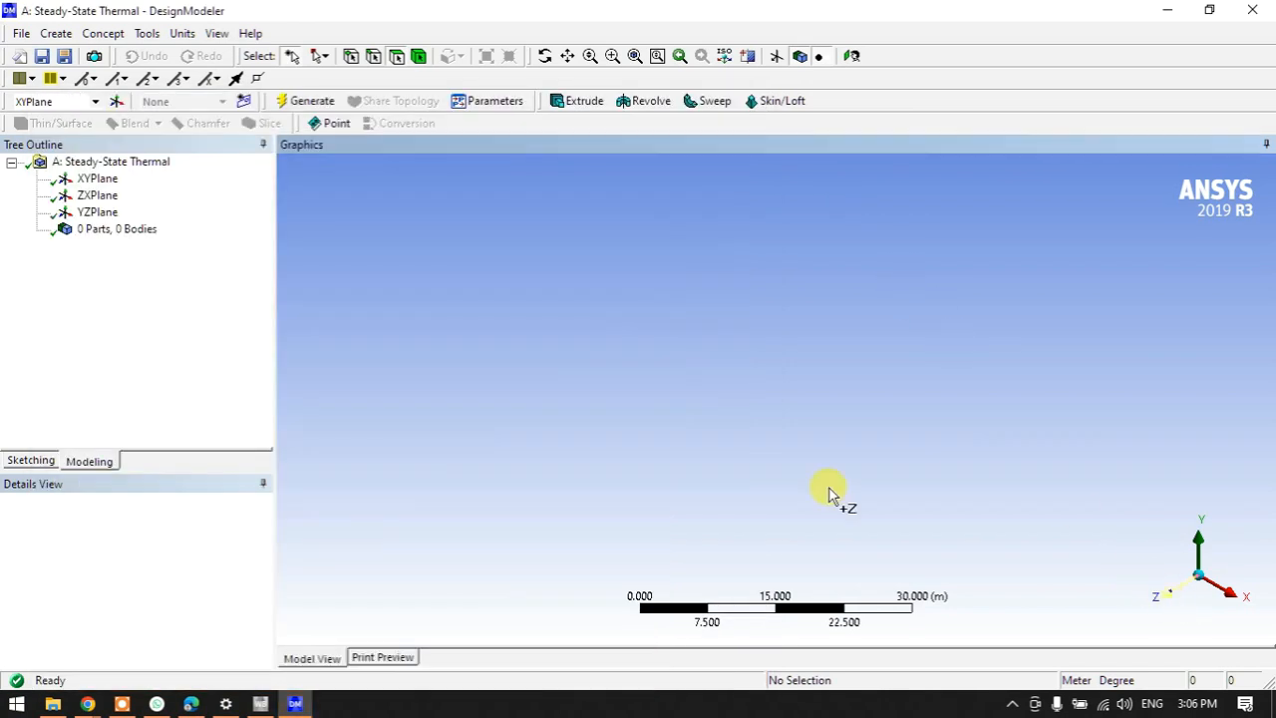
Set the length unit to millimetres and select the XY plane, viewing it face-on along Z.
click(182, 33)
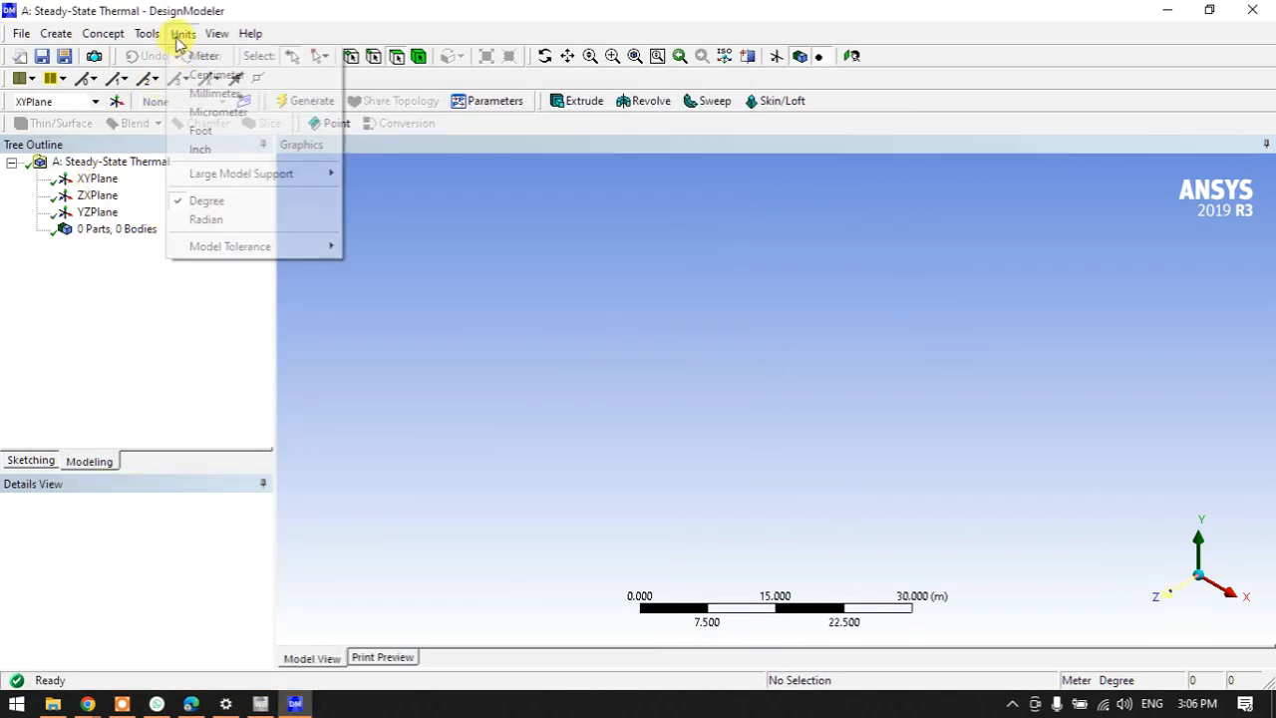
click(200, 91)
click(99, 181)
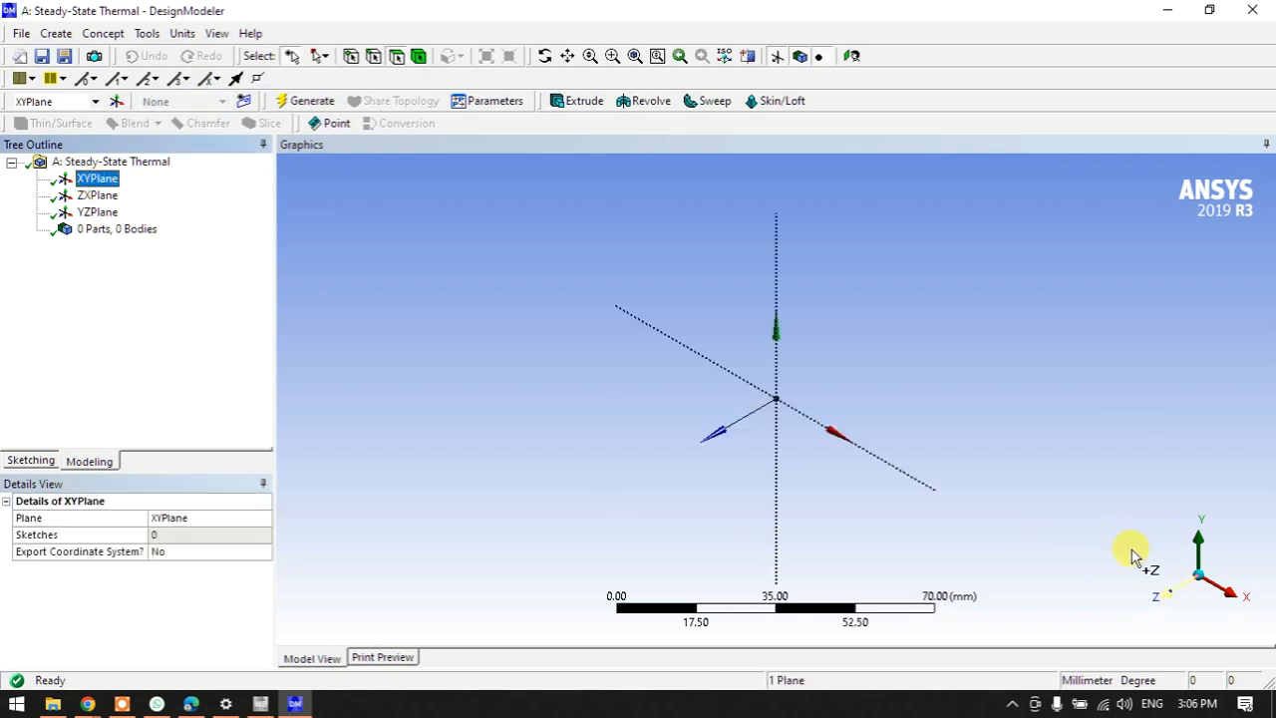
click(1168, 594)
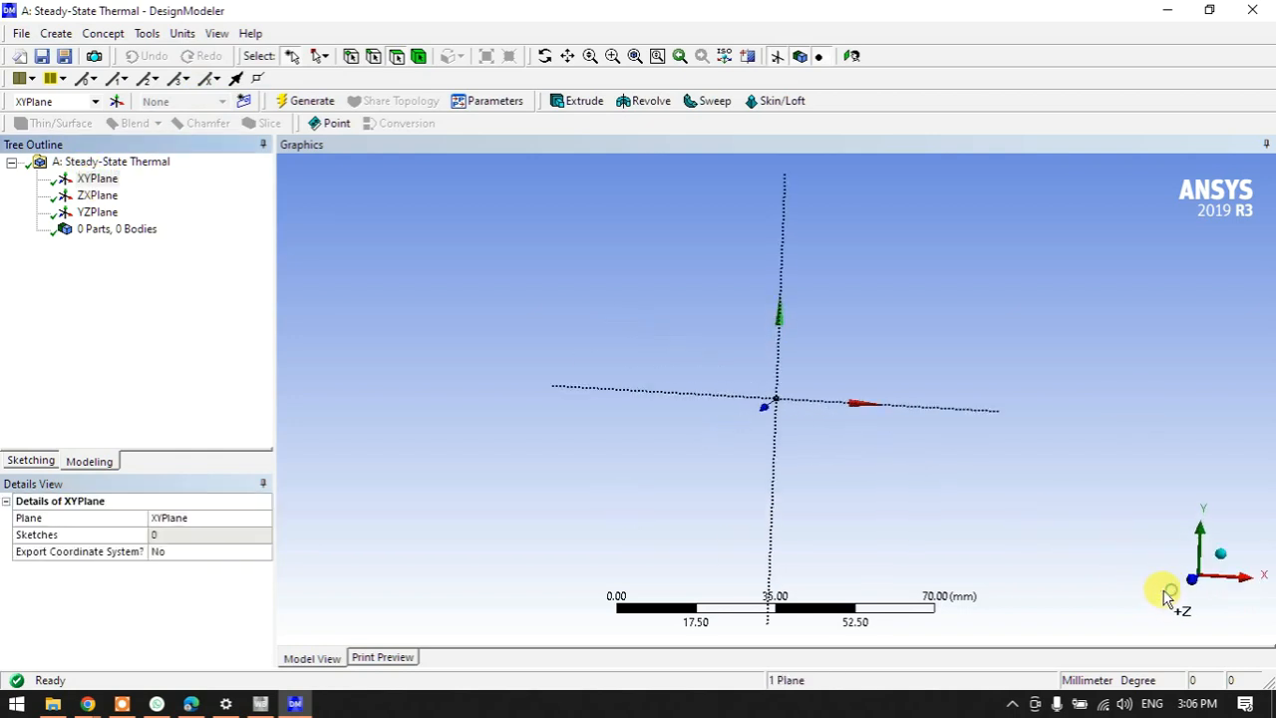
Sketch a circle about 21 mm in diameter centred on the origin of the XY plane.
click(15, 460)
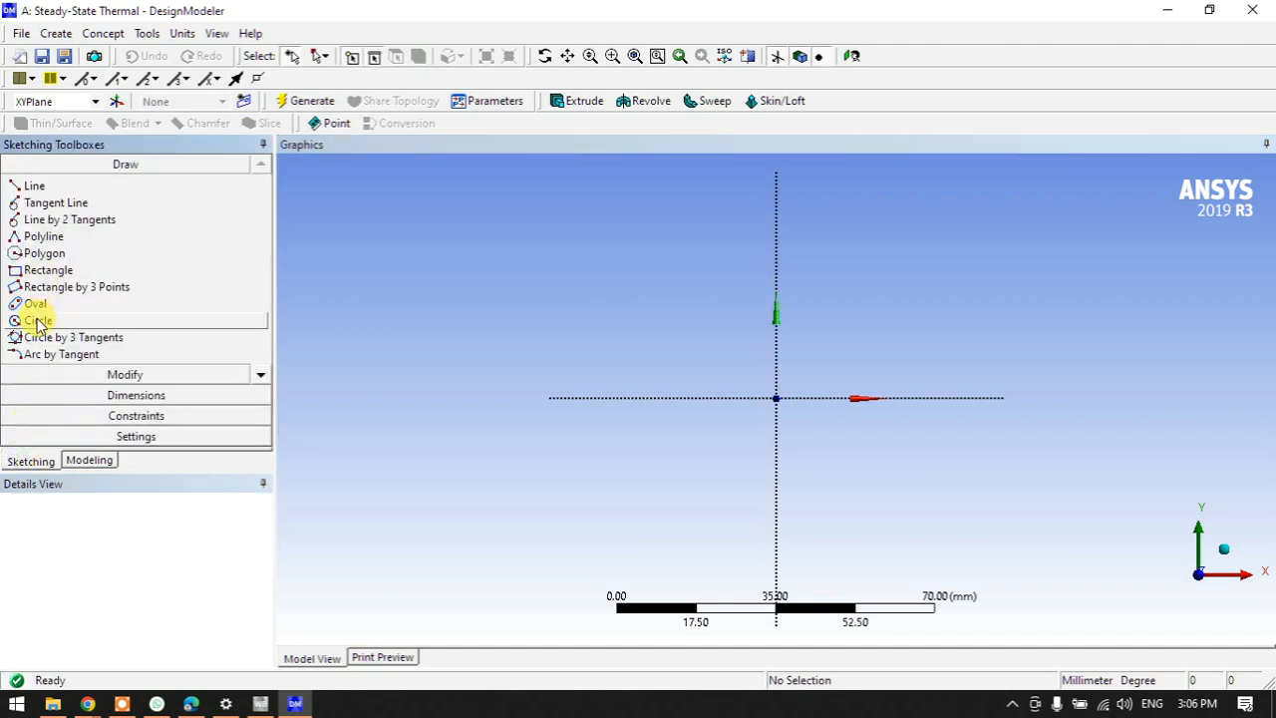
click(38, 320)
click(778, 396)
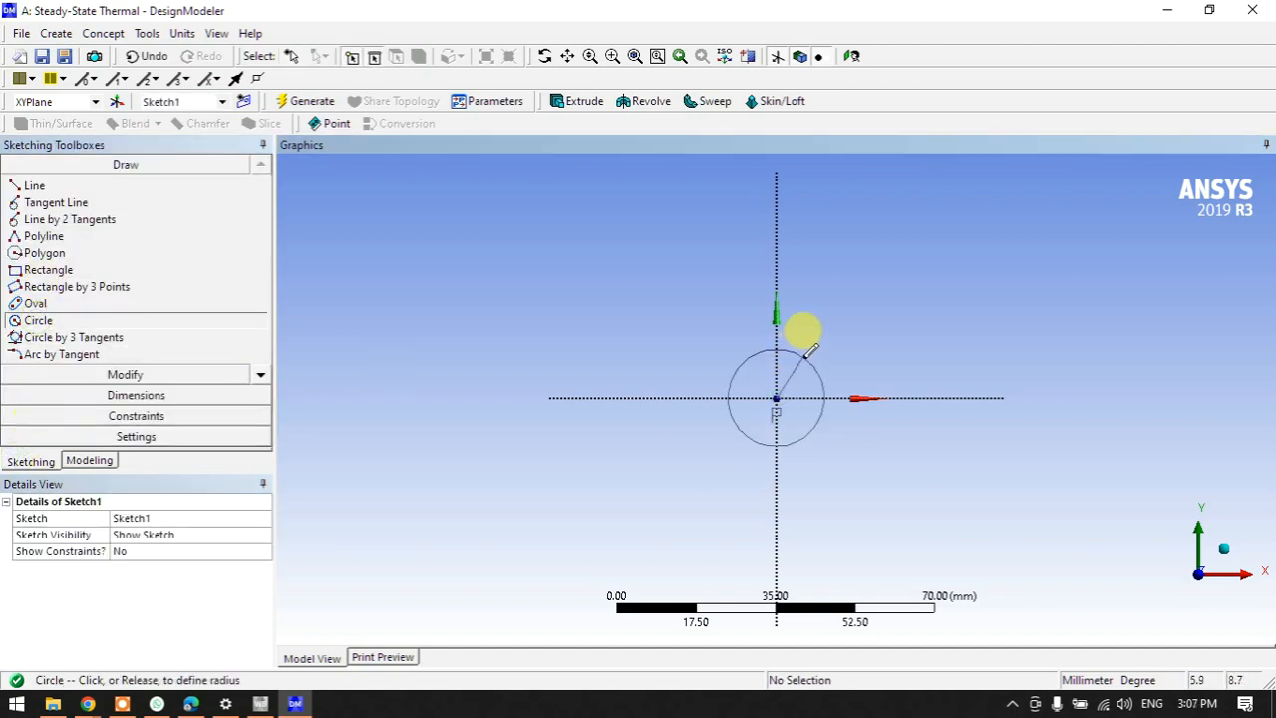
click(788, 350)
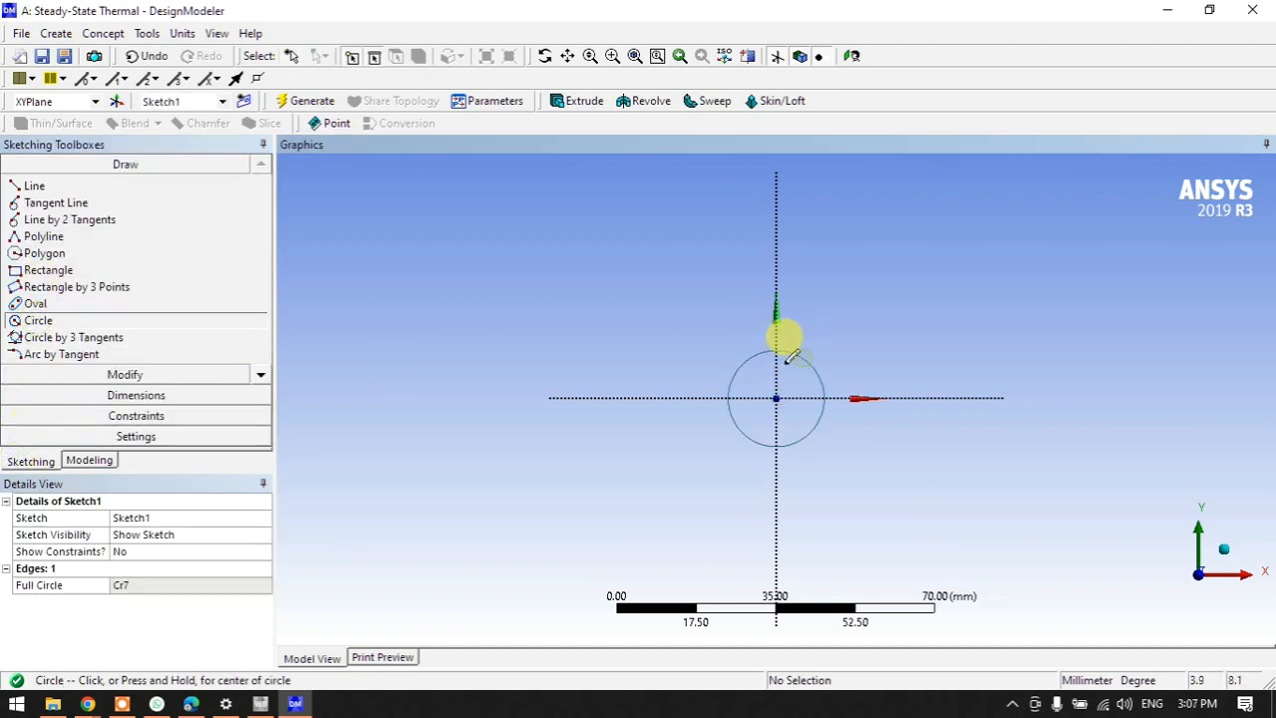
Add a diameter dimension to the circle and set it to 25 mm.
click(117, 397)
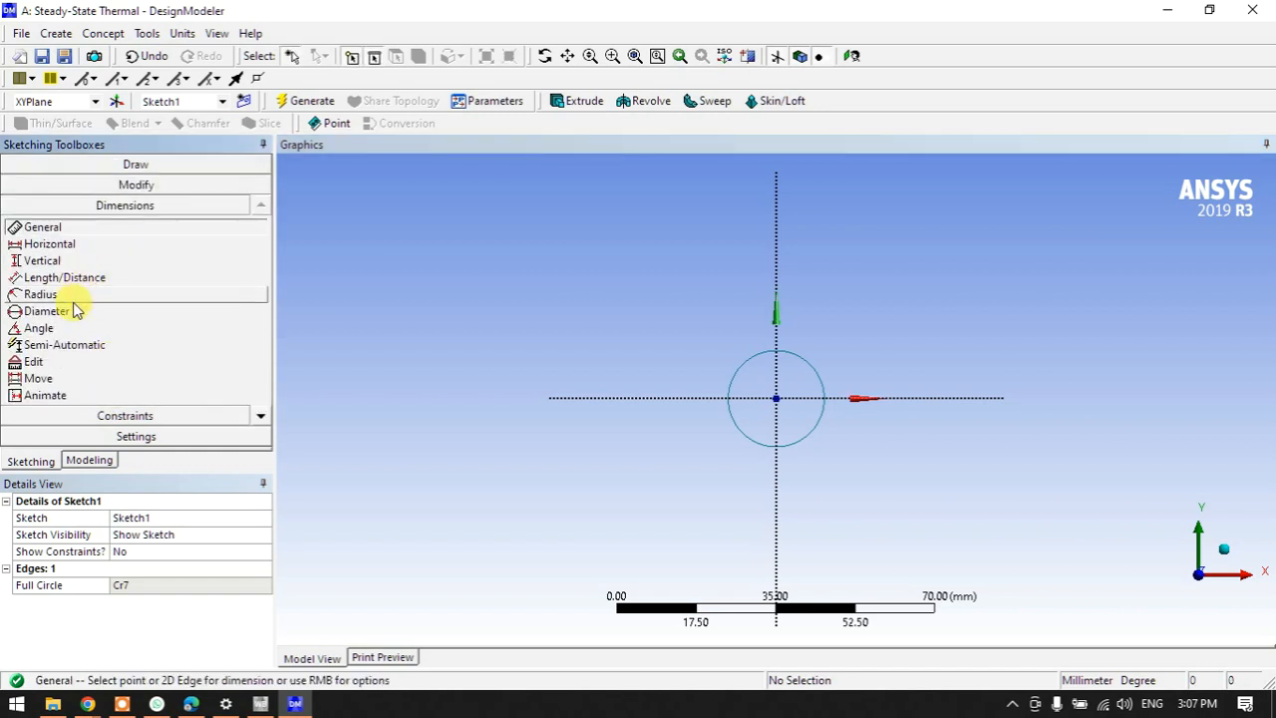
click(80, 312)
click(770, 357)
click(691, 333)
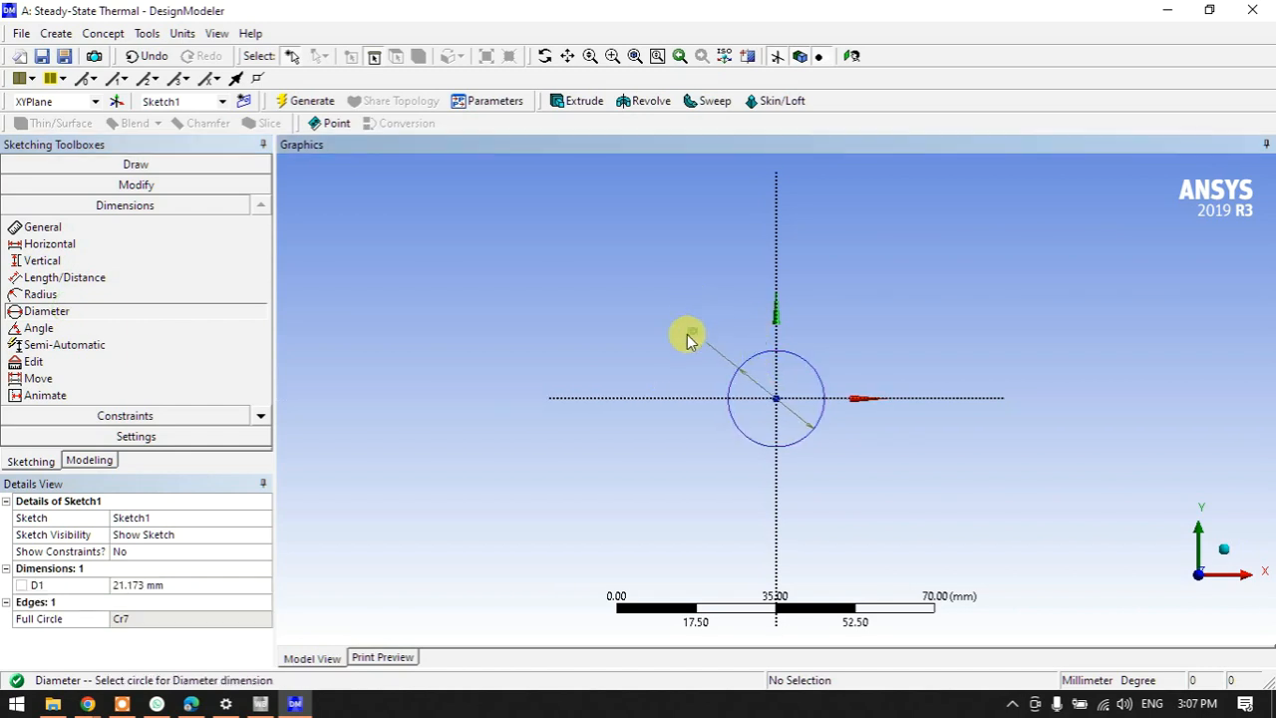
click(164, 585)
text(25)
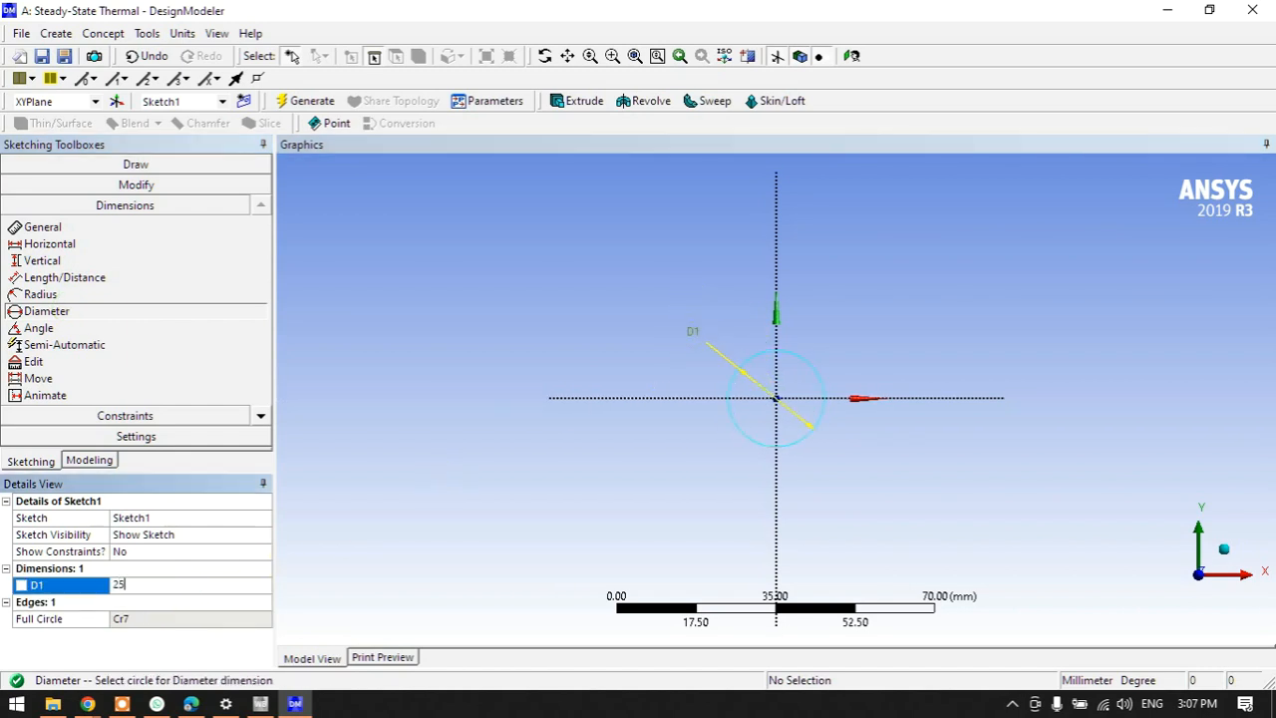
key(Return)
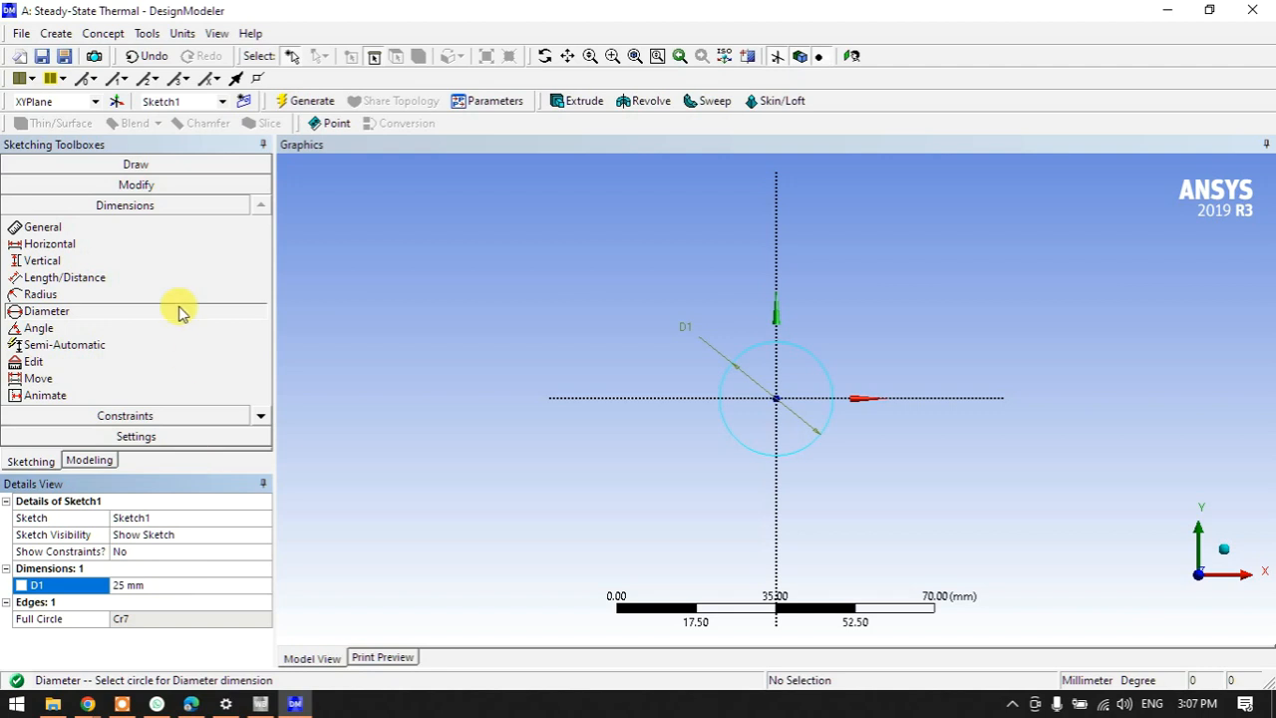
Extrude the circle sketch to a depth of 100 mm and generate the solid cylinder.
click(561, 108)
middle_drag(843, 370, 669, 428)
click(148, 534)
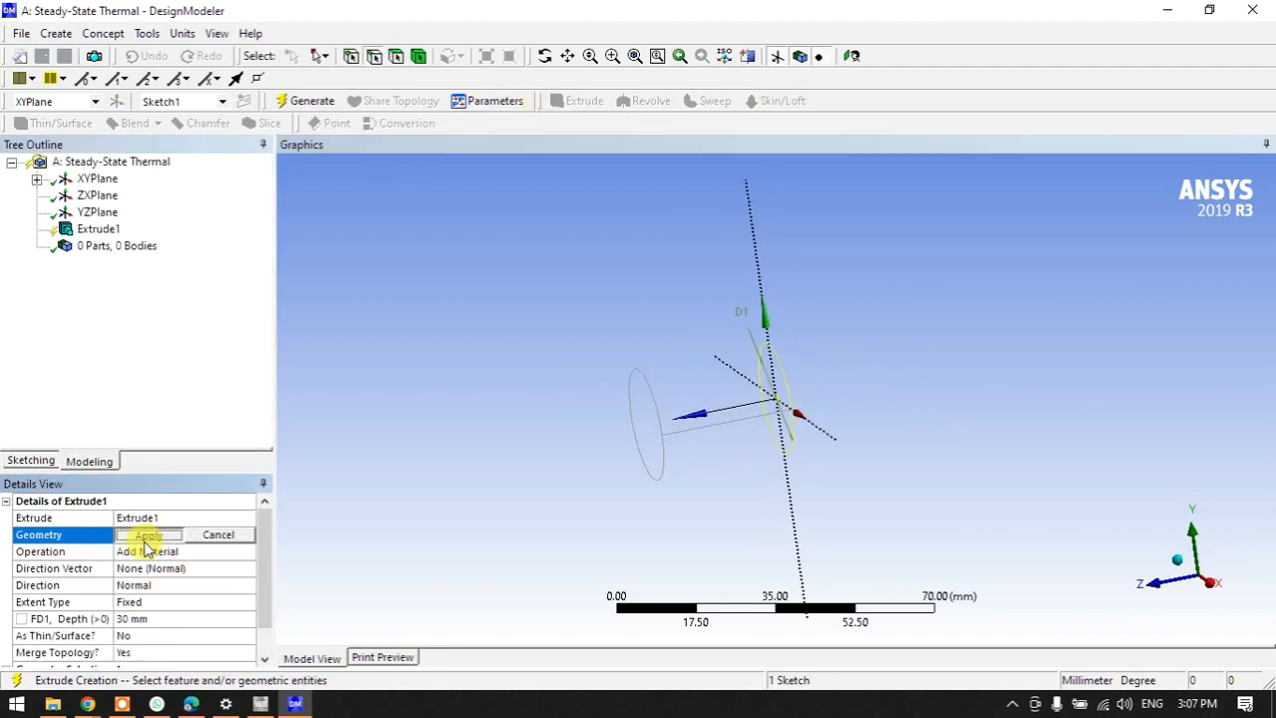
click(147, 619)
text(100)
key(Return)
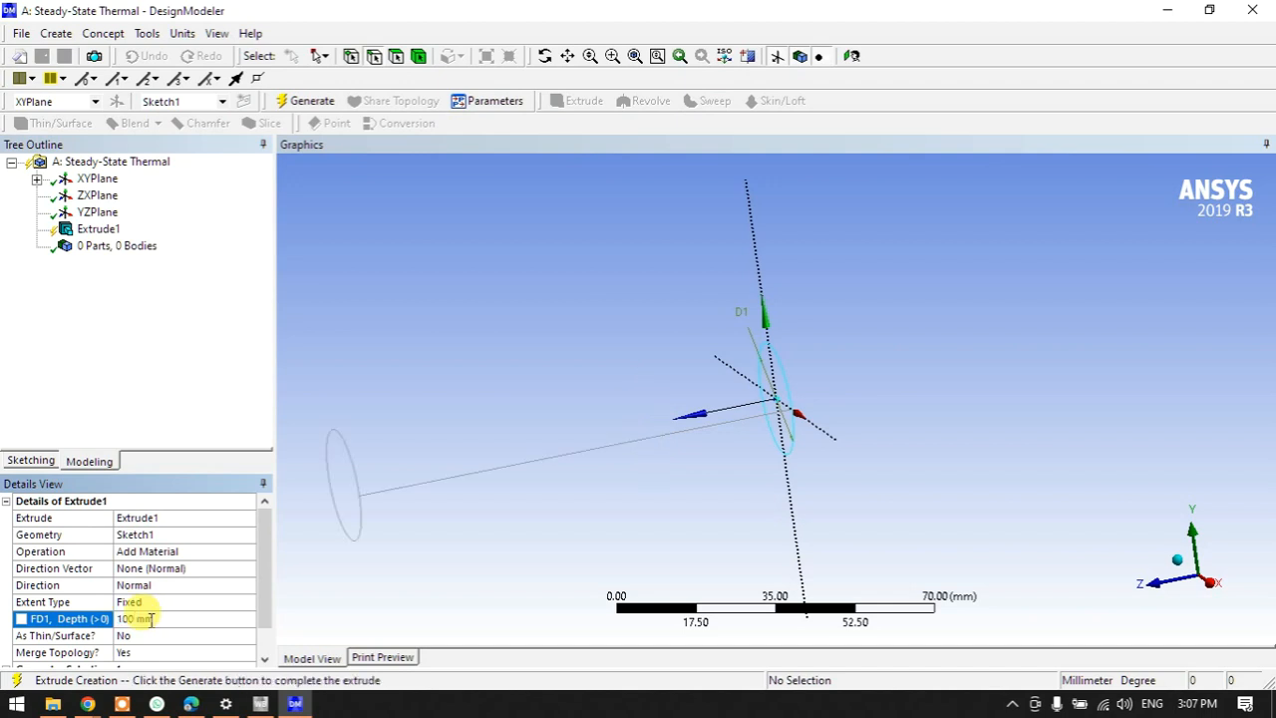
click(289, 101)
middle_drag(526, 309, 648, 369)
click(140, 619)
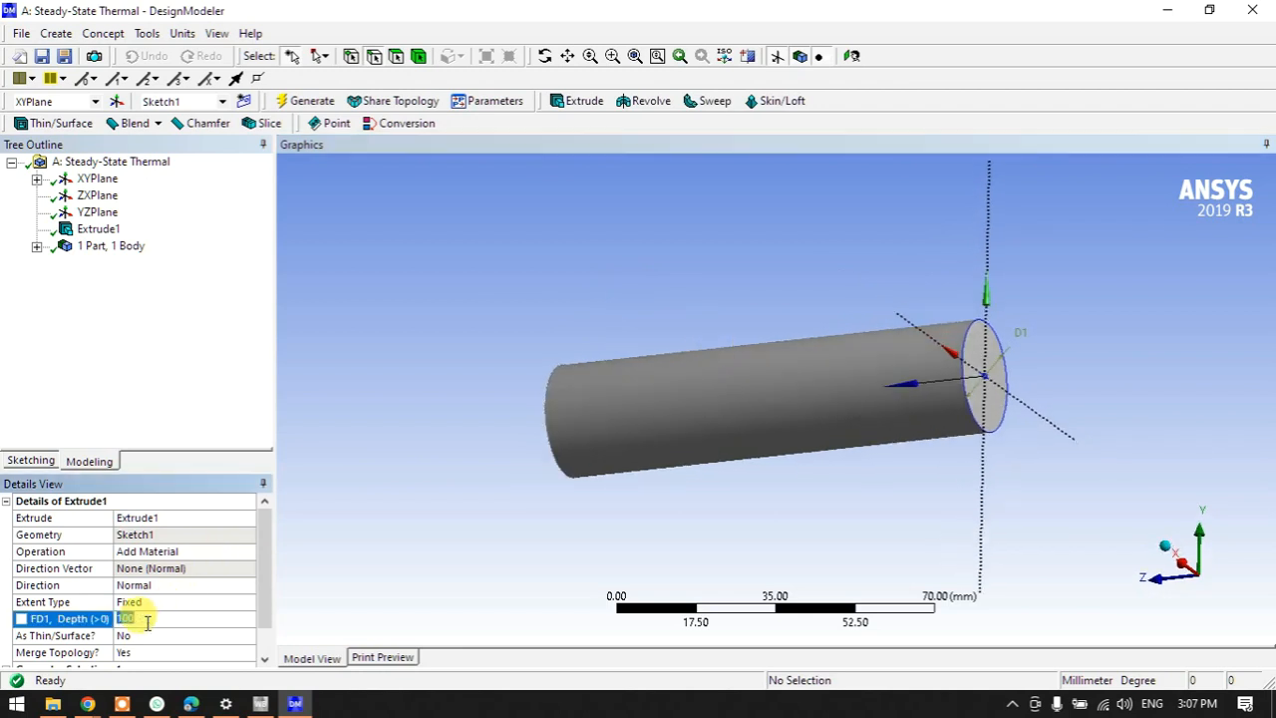
Capture a rectangular snip of the cylinder in side view along the X axis with Snipping Tool.
middle_drag(494, 408, 1093, 449)
drag(1020, 433, 1191, 563)
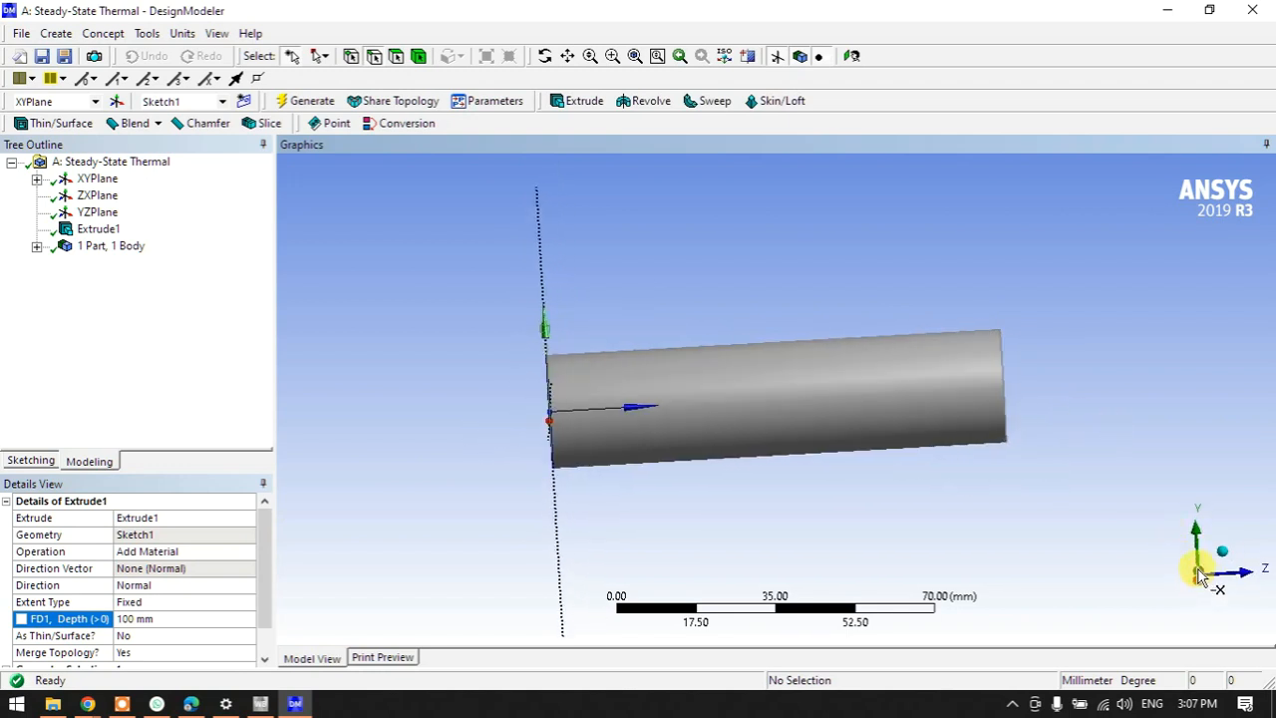
click(1199, 575)
click(16, 703)
text(s)
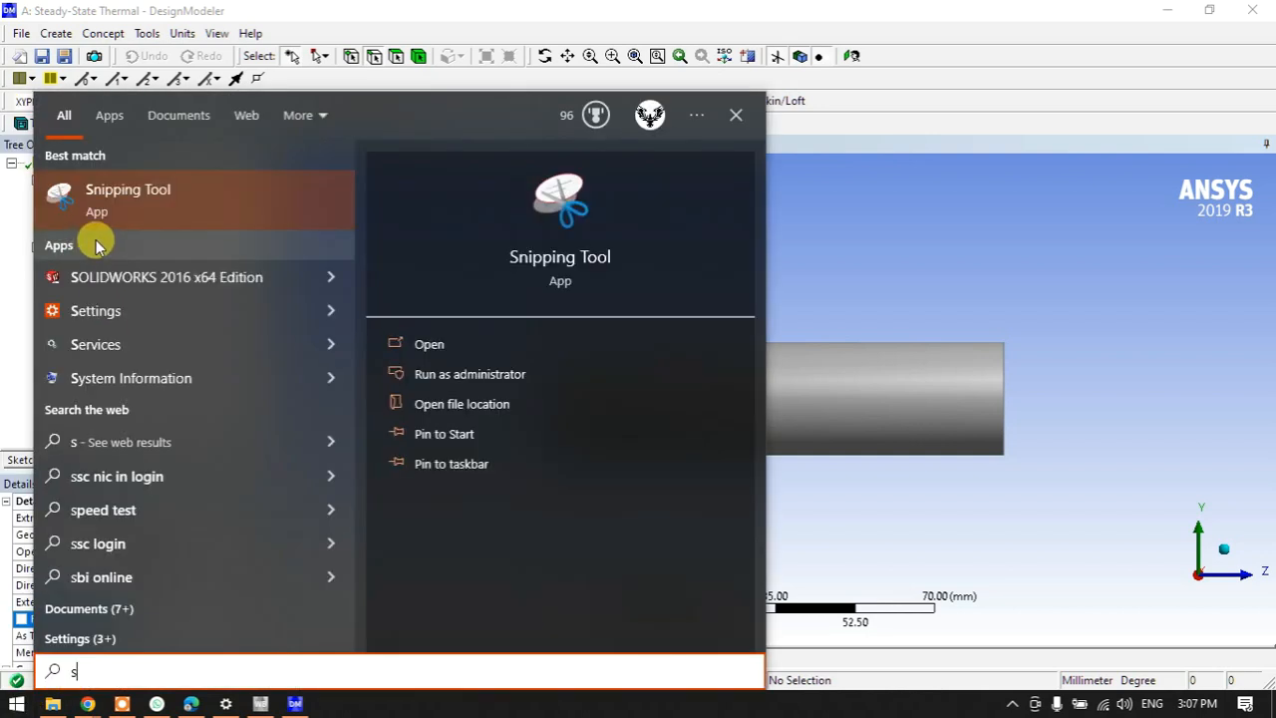
click(126, 196)
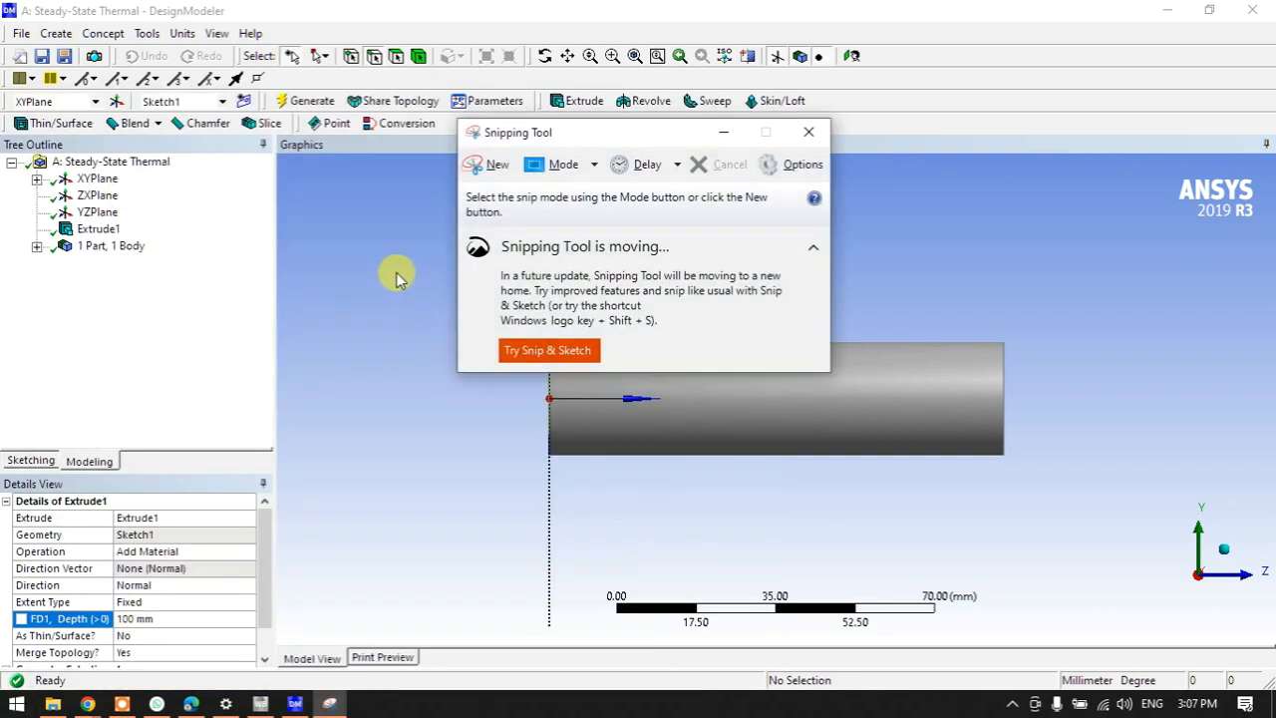
click(396, 271)
click(330, 702)
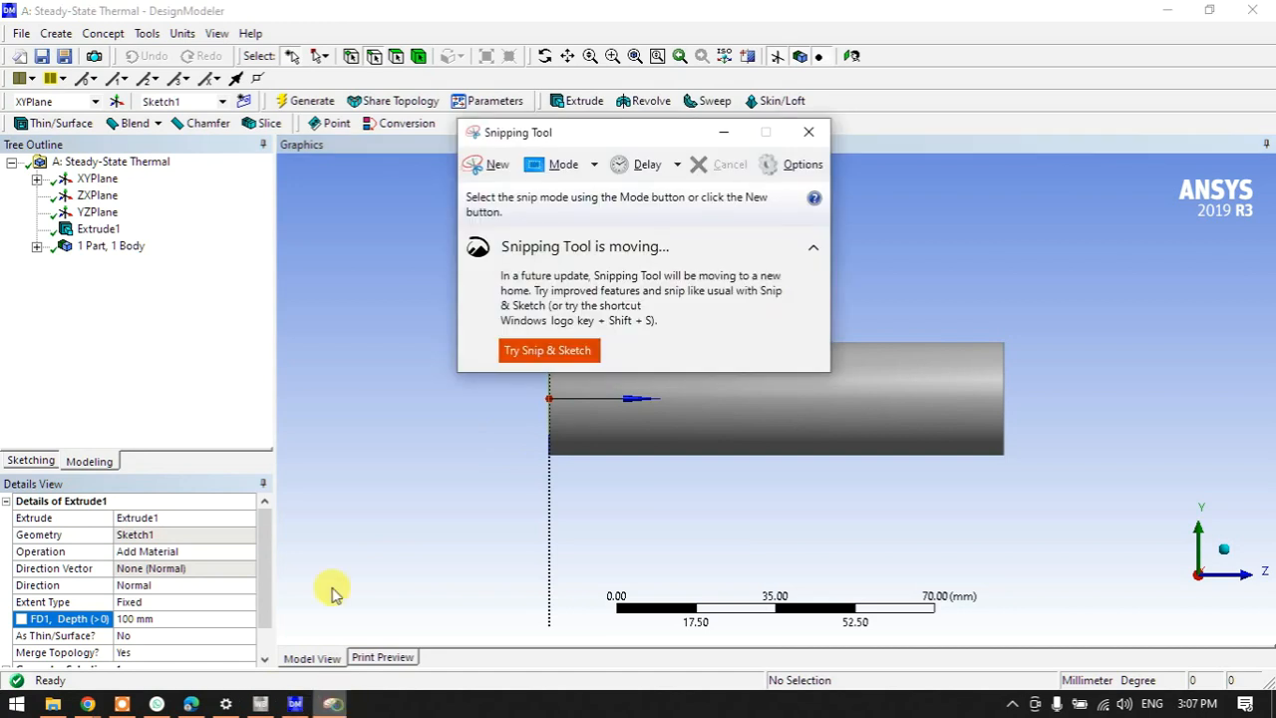
click(475, 167)
drag(353, 262, 1139, 552)
Draw two arrows pointing at the cylinder's left end on the snip and write T1 = 100 above them.
mouse_move(465, 344)
mouse_down()
mouse_move(531, 381)
mouse_move(519, 385)
mouse_up()
drag(458, 441, 525, 421)
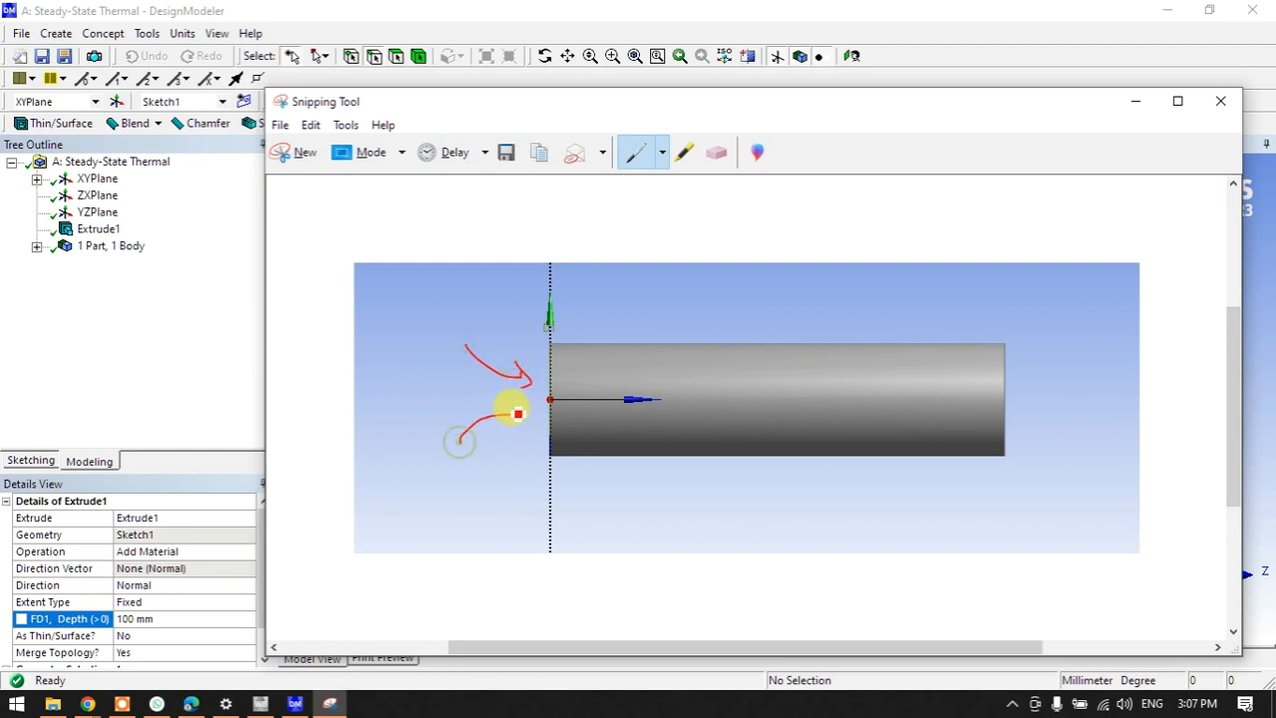
drag(512, 299, 516, 318)
mouse_move(502, 305)
mouse_down()
mouse_move(514, 293)
mouse_move(525, 320)
mouse_up()
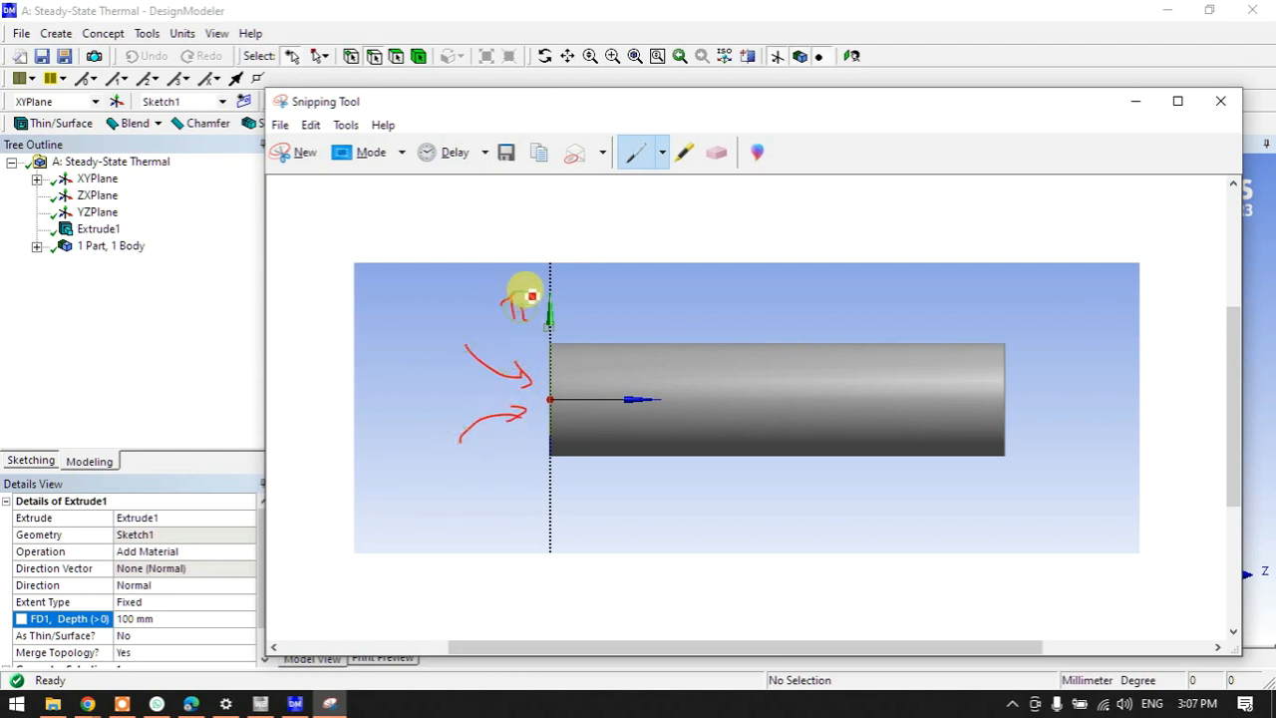
click(529, 290)
click(565, 283)
drag(572, 275, 643, 270)
Draw a brace along the cylinder's upper edge and label it l.
mouse_move(556, 335)
mouse_down()
mouse_move(746, 311)
mouse_move(964, 337)
mouse_up()
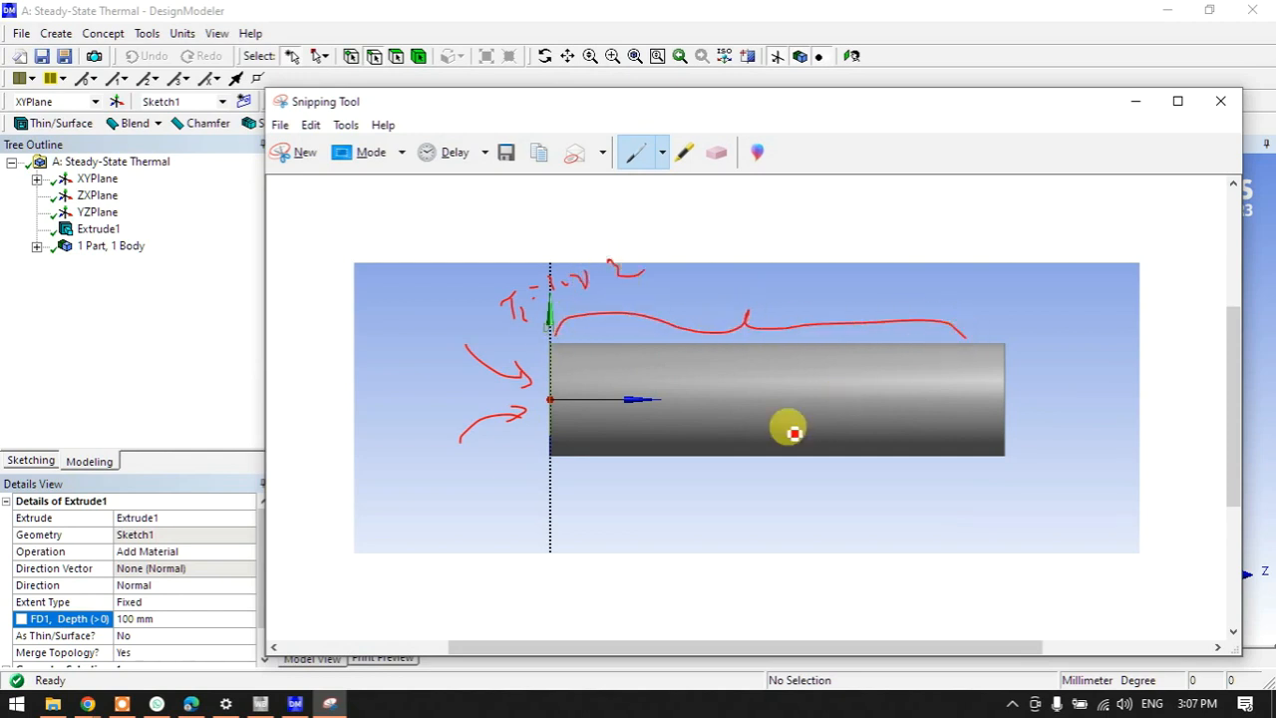
mouse_move(774, 250)
mouse_down()
mouse_move(785, 283)
mouse_move(794, 276)
mouse_up()
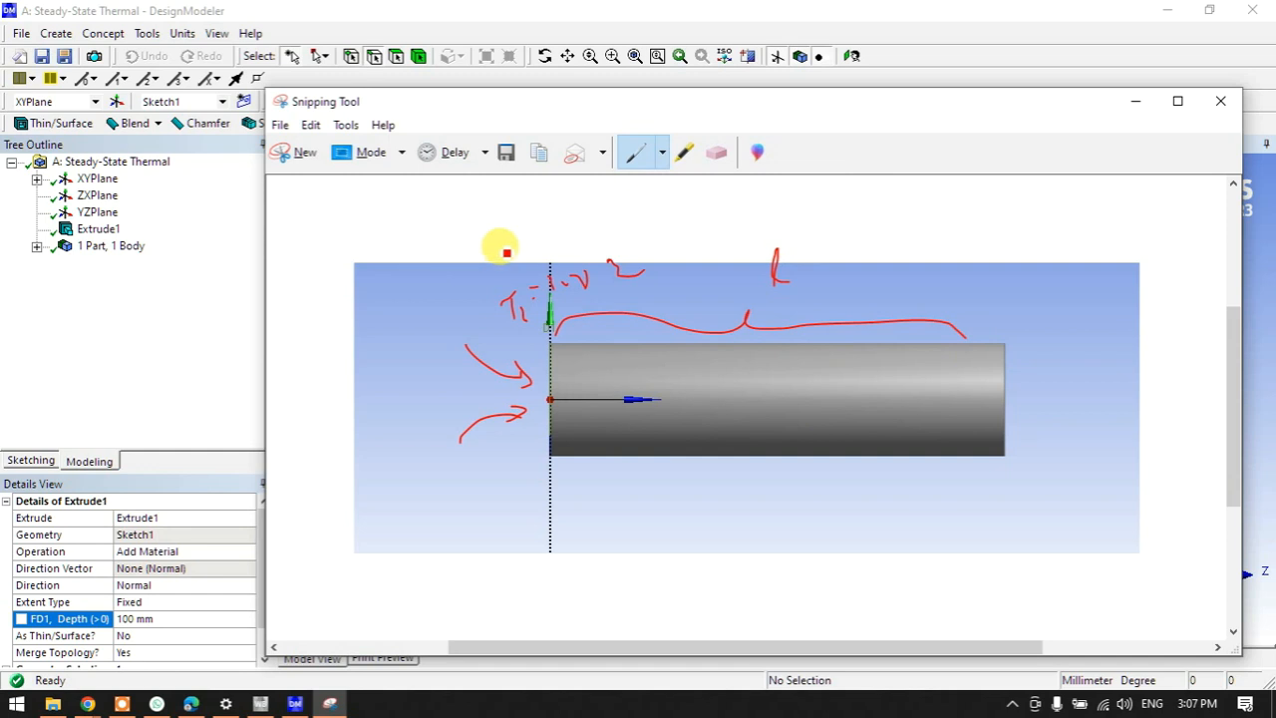
Write T = 22 °C above the snip's left corner and mark the cylinder's right end with a brace labelled T = 22 °C.
drag(325, 213, 324, 237)
mouse_move(313, 211)
mouse_down()
mouse_move(405, 231)
mouse_move(449, 217)
mouse_up()
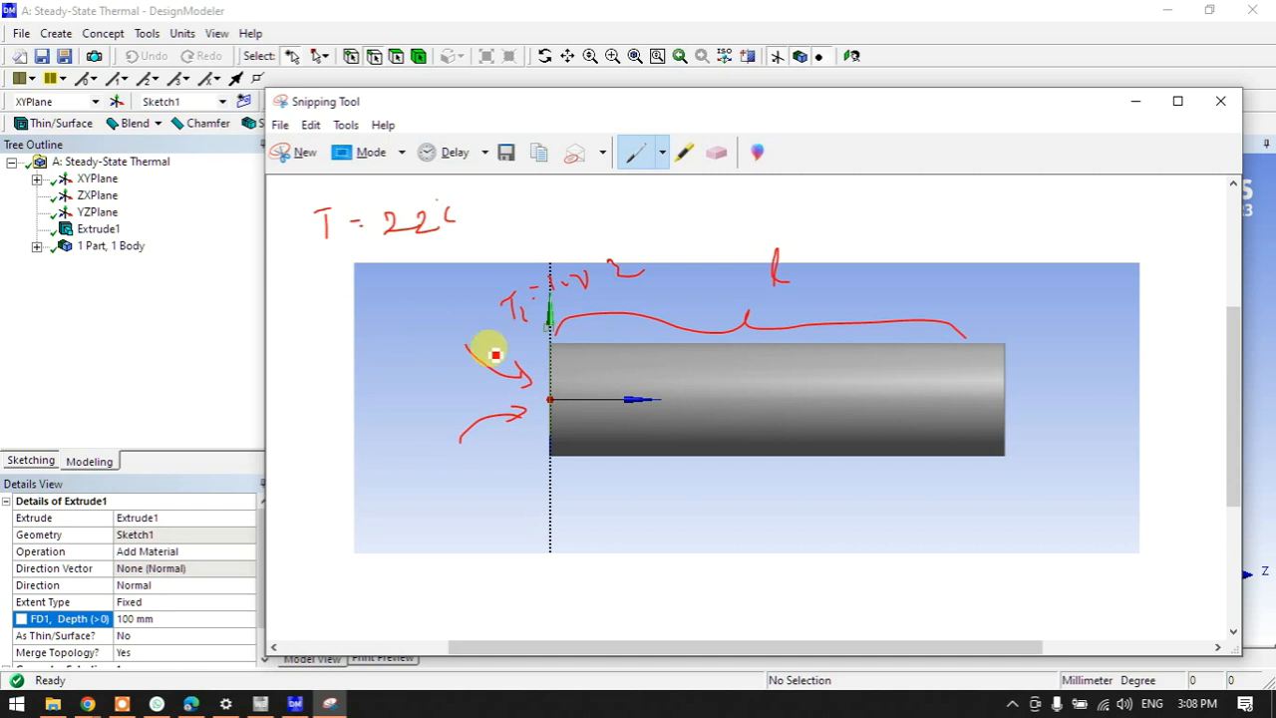
mouse_move(1010, 347)
mouse_down()
mouse_move(1028, 385)
mouse_move(1022, 446)
mouse_up()
mouse_move(1046, 373)
mouse_down()
mouse_move(1051, 391)
mouse_move(1043, 364)
mouse_move(1125, 342)
mouse_move(1108, 330)
mouse_up()
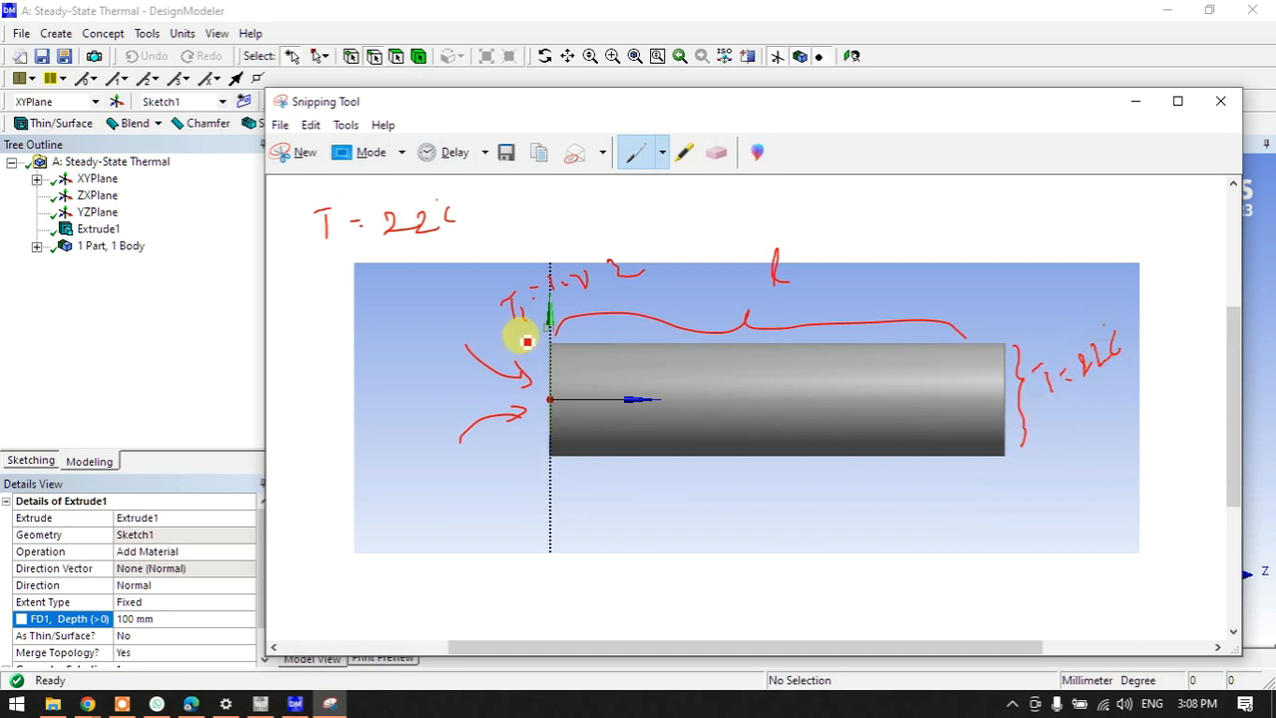
Write the temperature difference ΔT: T1 − T2 = 100 − 22 above the cylinder's right half.
mouse_move(744, 217)
mouse_down()
mouse_move(746, 199)
mouse_move(788, 229)
mouse_up()
click(807, 217)
drag(881, 204, 881, 216)
drag(866, 204, 959, 196)
mouse_move(950, 198)
mouse_down()
mouse_move(952, 220)
mouse_move(979, 218)
mouse_up()
mouse_move(827, 265)
mouse_down()
mouse_move(957, 261)
mouse_move(987, 272)
mouse_up()
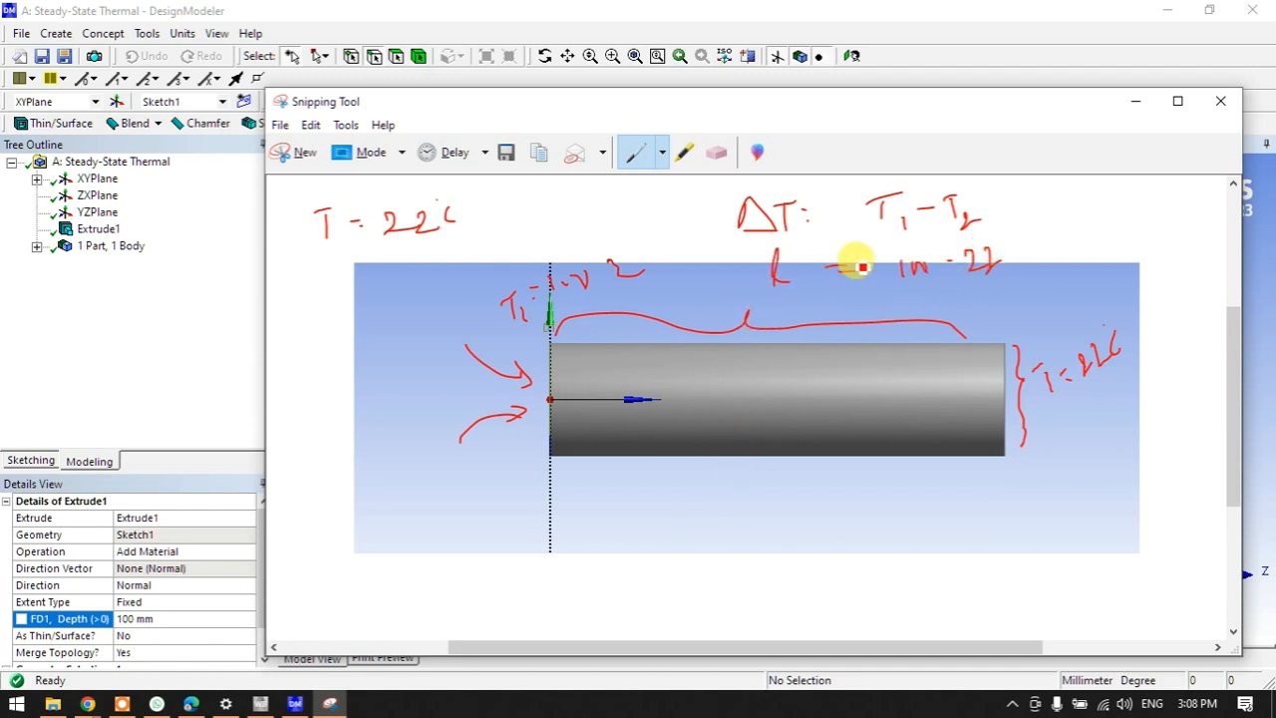
Draw a brace labelled 100 beneath the cylinder and underline the two values in 100 − 22.
drag(632, 472, 995, 475)
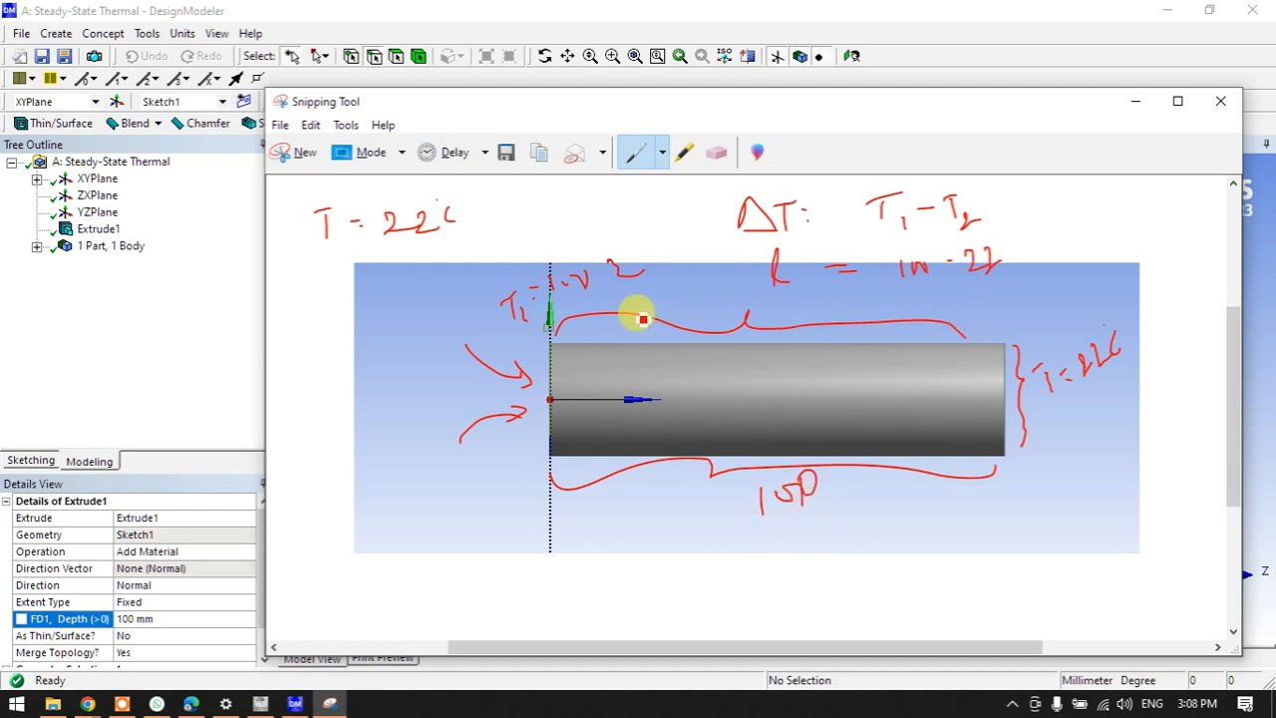
drag(918, 292, 995, 283)
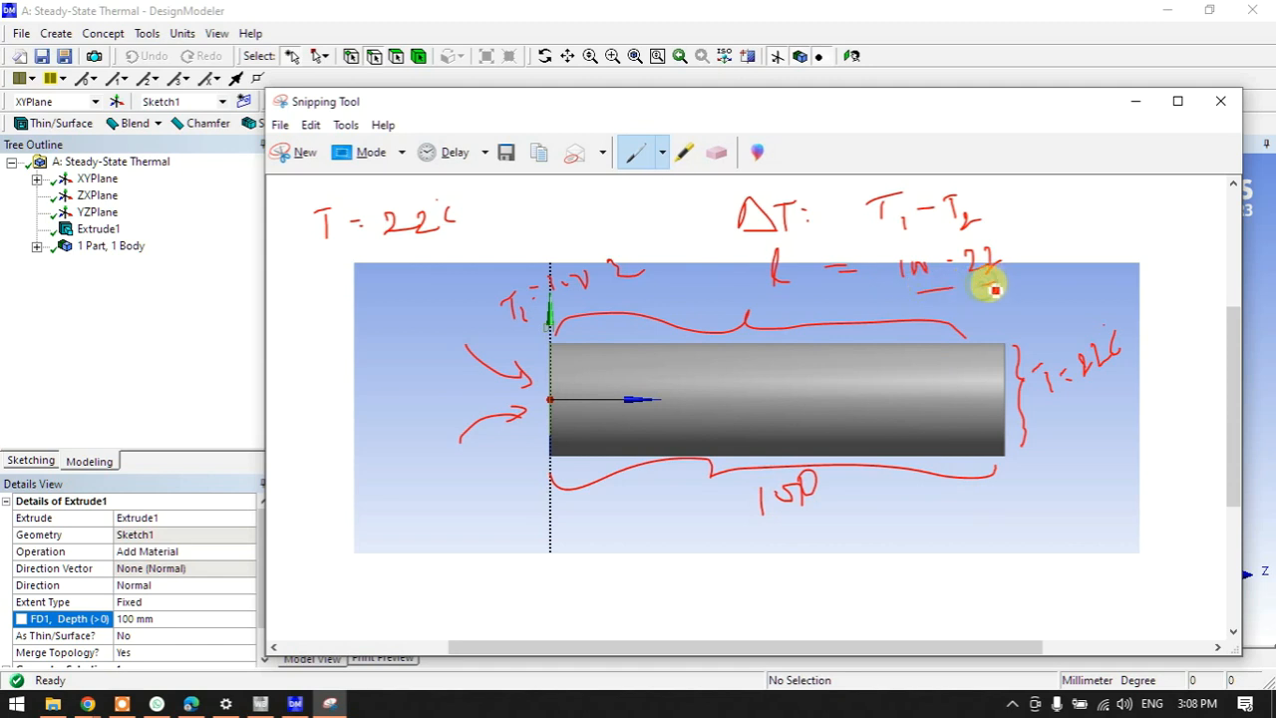
Draw a series of short vertical lines across the cylinder, spaced along its length from one end to the other.
drag(578, 355, 578, 417)
drag(633, 355, 633, 404)
drag(721, 368, 722, 418)
drag(817, 361, 817, 411)
drag(877, 375, 877, 411)
mouse_move(936, 369)
mouse_down()
mouse_move(938, 409)
mouse_move(966, 413)
mouse_up()
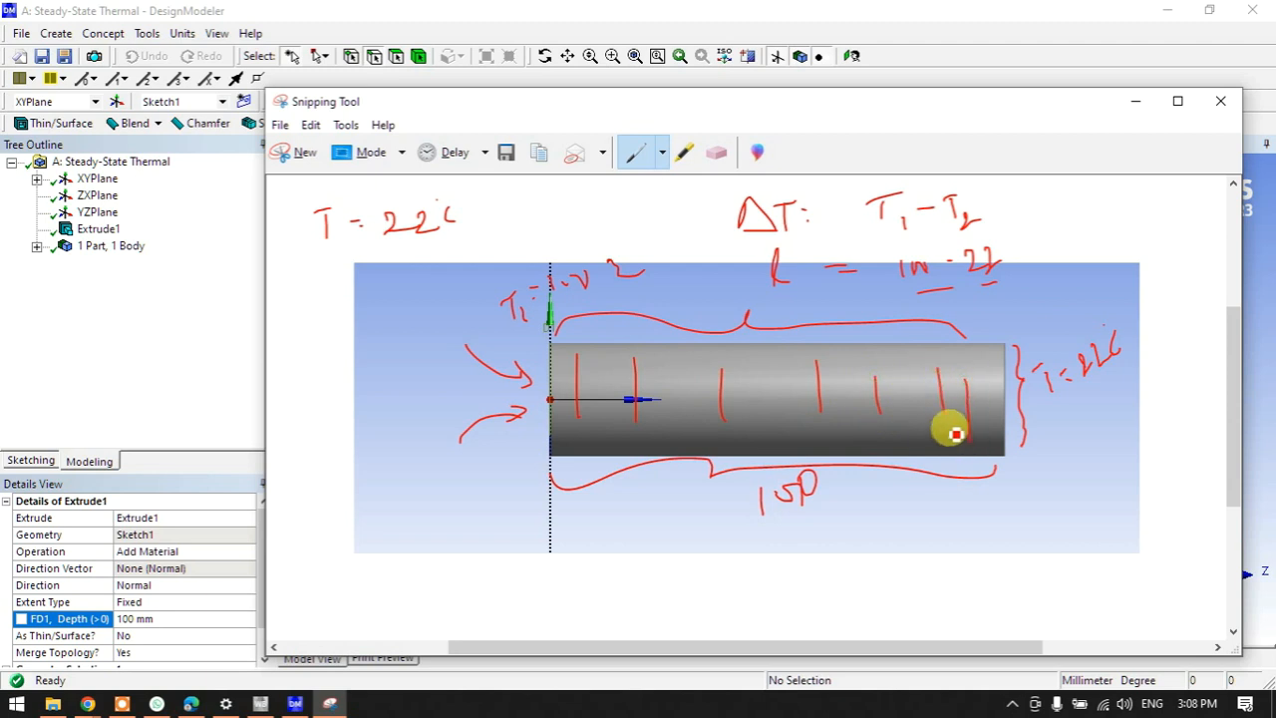
Sketch a long rectangle beneath the snip with a small outlined box on its lower edge, a scribble inside and a square below.
scroll(837, 445, down, 2)
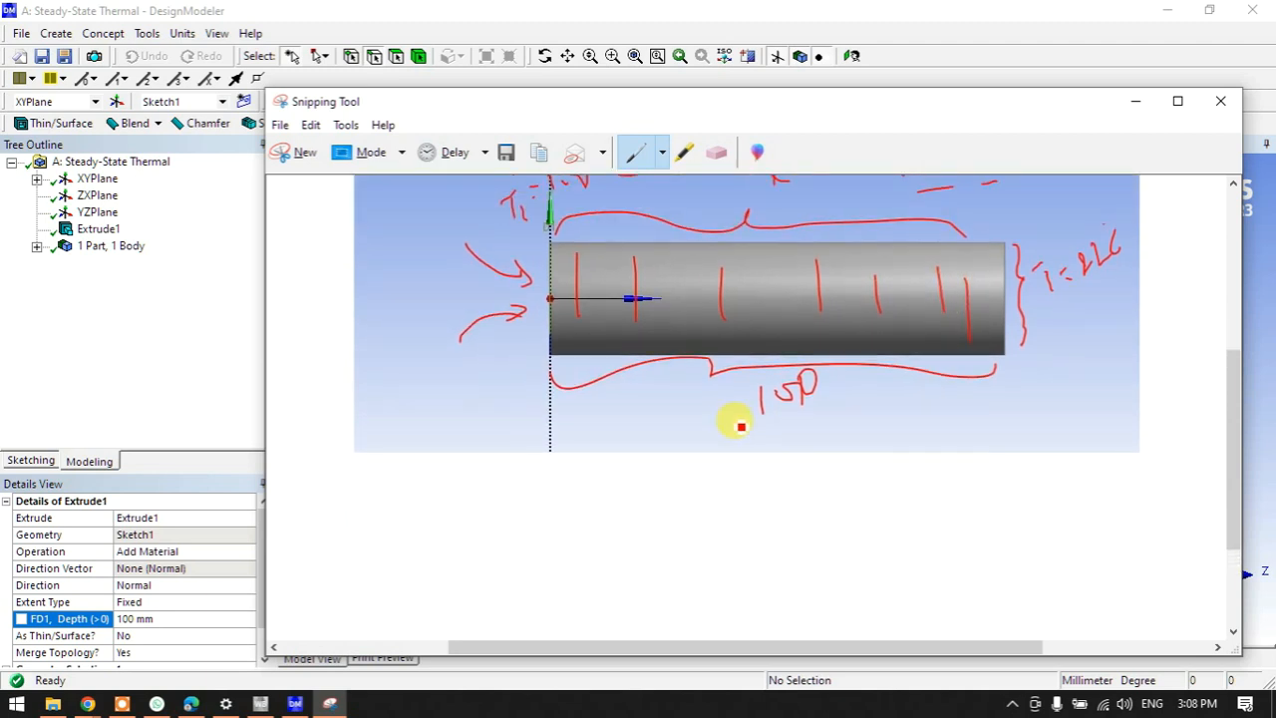
scroll(738, 426, down, 1)
mouse_move(550, 456)
mouse_down()
mouse_move(552, 498)
mouse_move(550, 460)
mouse_move(980, 448)
mouse_move(1007, 492)
mouse_move(912, 538)
mouse_move(532, 541)
mouse_move(539, 462)
mouse_move(550, 536)
mouse_up()
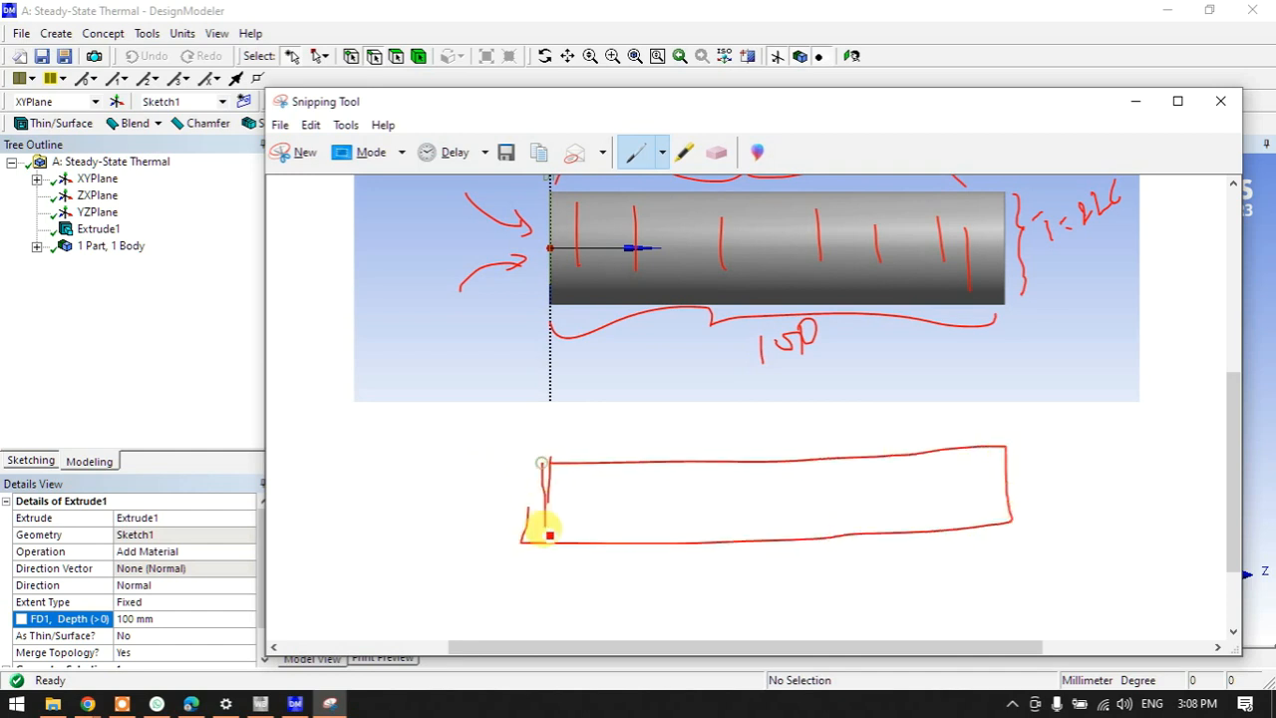
mouse_move(717, 515)
mouse_down()
mouse_move(806, 505)
mouse_move(804, 543)
mouse_move(789, 535)
mouse_move(745, 598)
mouse_move(776, 555)
mouse_move(744, 596)
mouse_move(755, 521)
mouse_move(757, 547)
mouse_up()
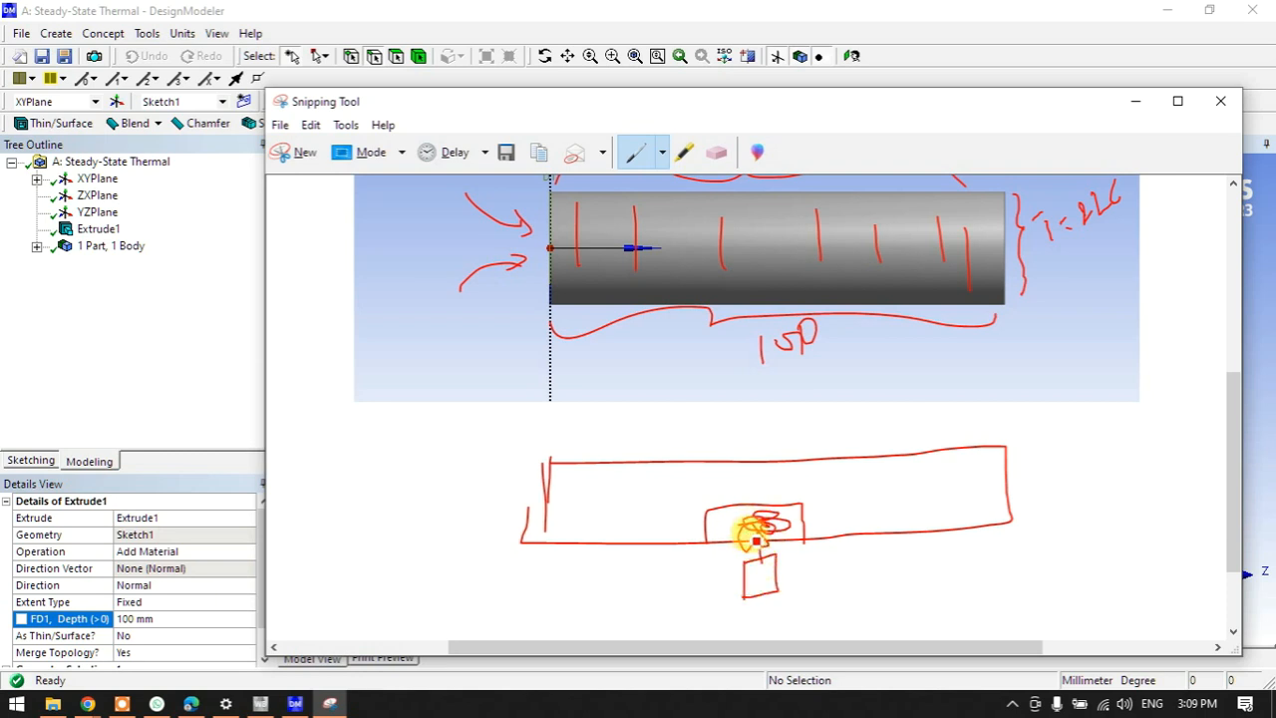
drag(528, 480, 517, 514)
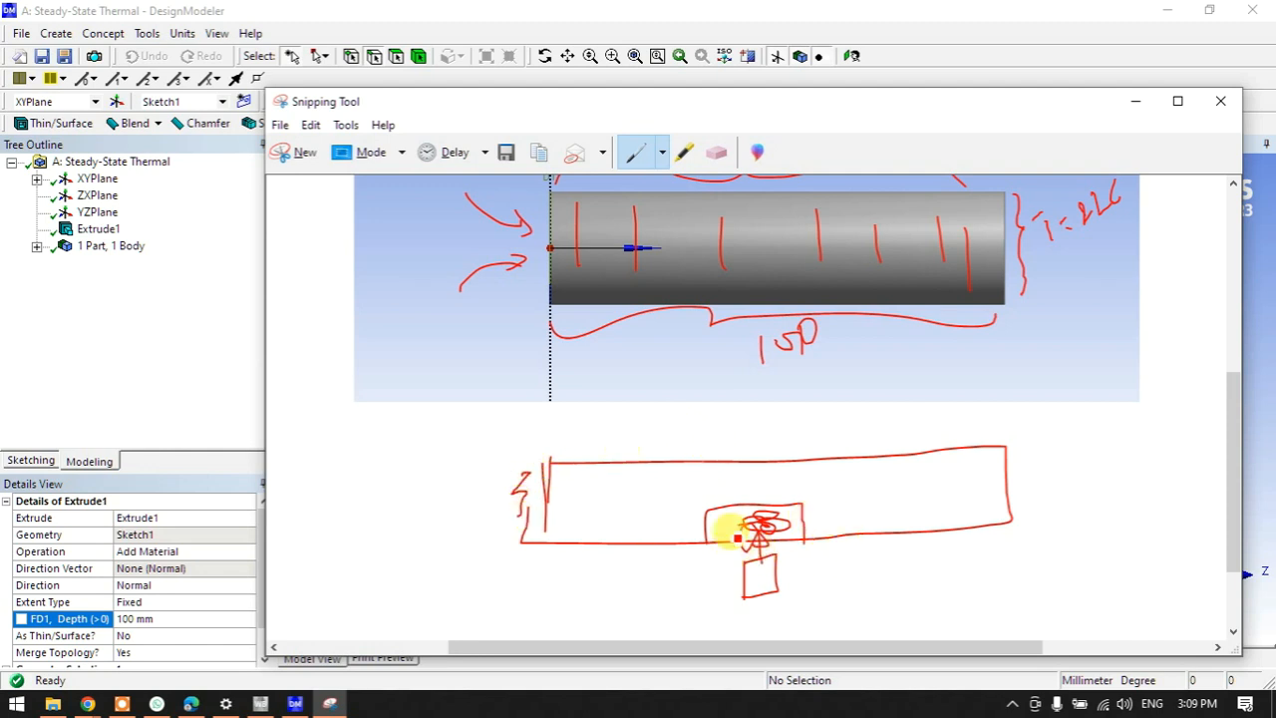
mouse_move(705, 528)
mouse_down()
mouse_move(697, 516)
mouse_move(812, 498)
mouse_move(803, 540)
mouse_up()
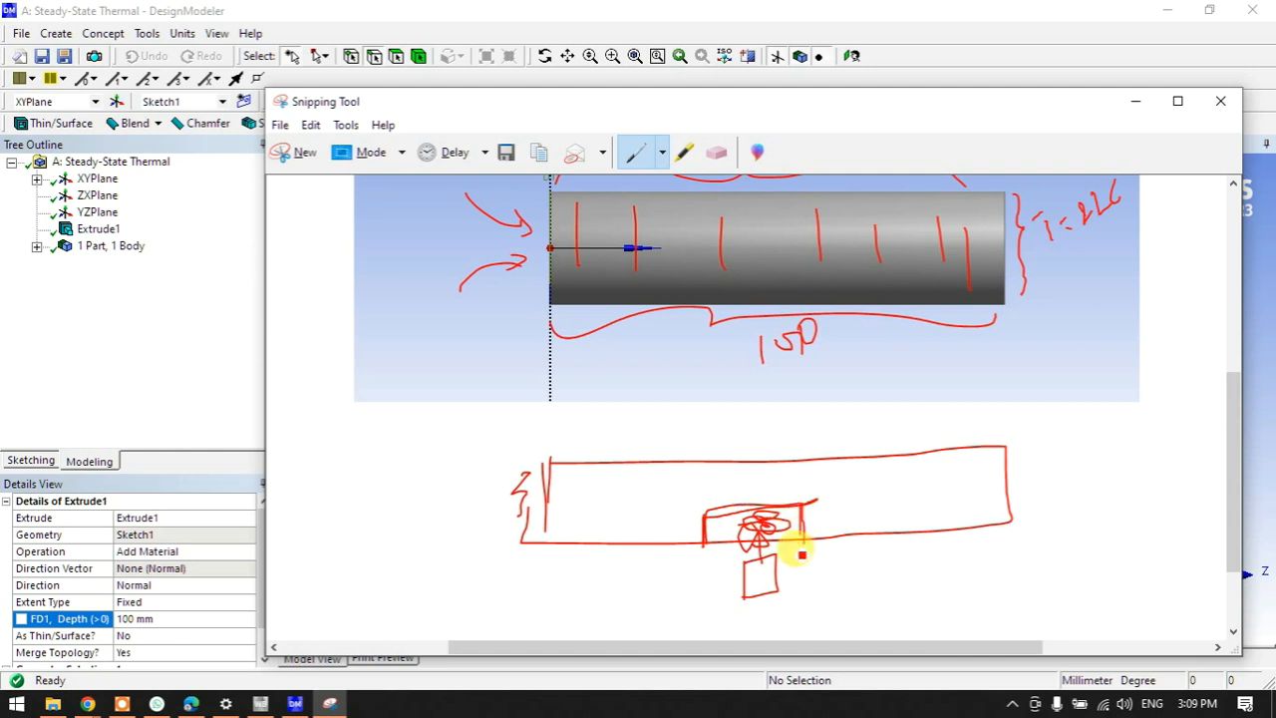
Draw arrows radiating sideways and upward from the small box inside the long rectangle.
mouse_move(705, 519)
mouse_down()
mouse_move(622, 512)
mouse_move(638, 506)
mouse_up()
drag(712, 492, 682, 468)
mouse_move(682, 469)
mouse_down()
mouse_move(686, 491)
mouse_move(765, 470)
mouse_move(746, 489)
mouse_move(827, 474)
mouse_move(830, 488)
mouse_move(927, 508)
mouse_up()
drag(900, 503, 927, 508)
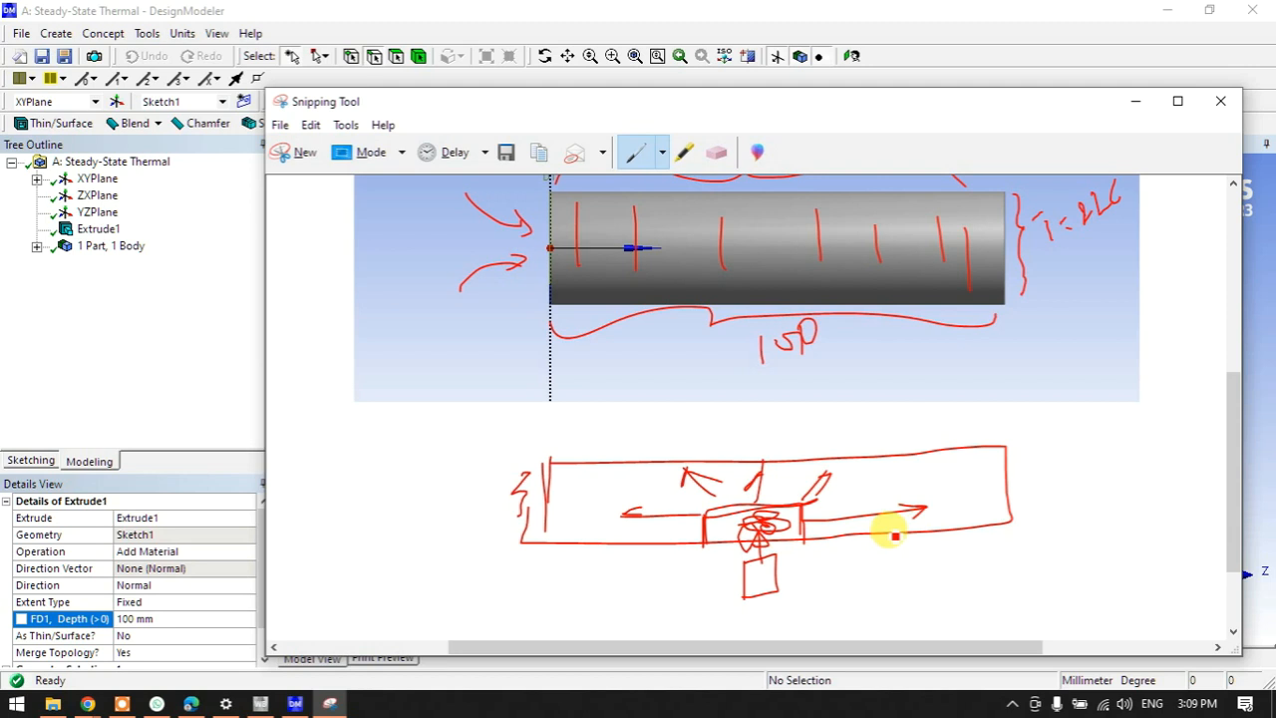
Write source → sink beneath the cylinder and draw an arrow pointing at each of its ends.
scroll(504, 489, up, 2)
click(493, 525)
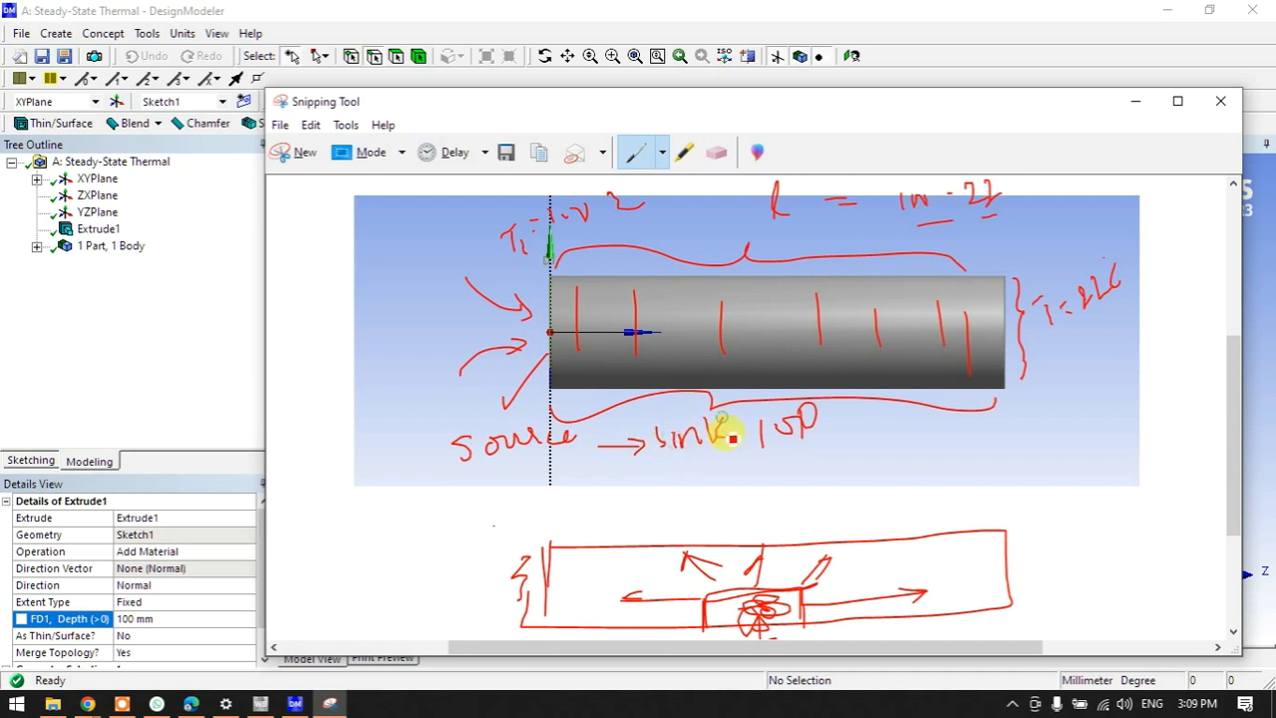
drag(420, 320, 489, 330)
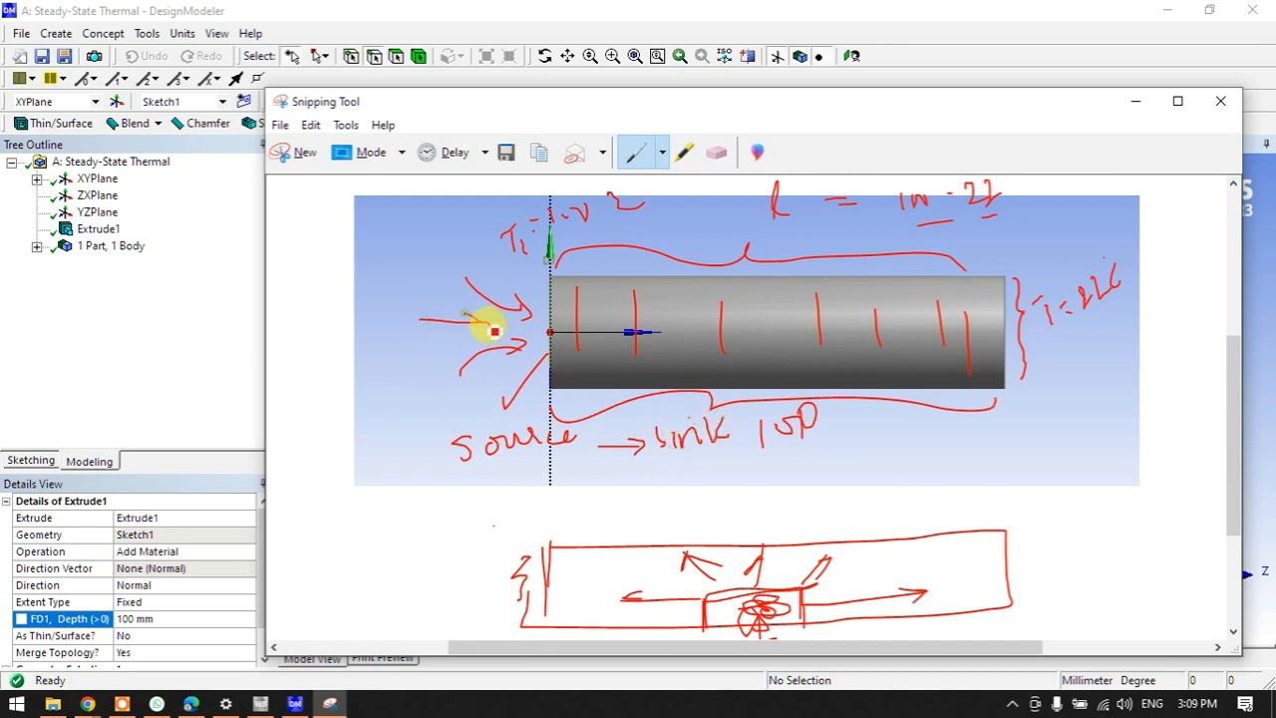
mouse_move(1207, 336)
mouse_down()
mouse_move(1082, 342)
mouse_move(1084, 362)
mouse_up()
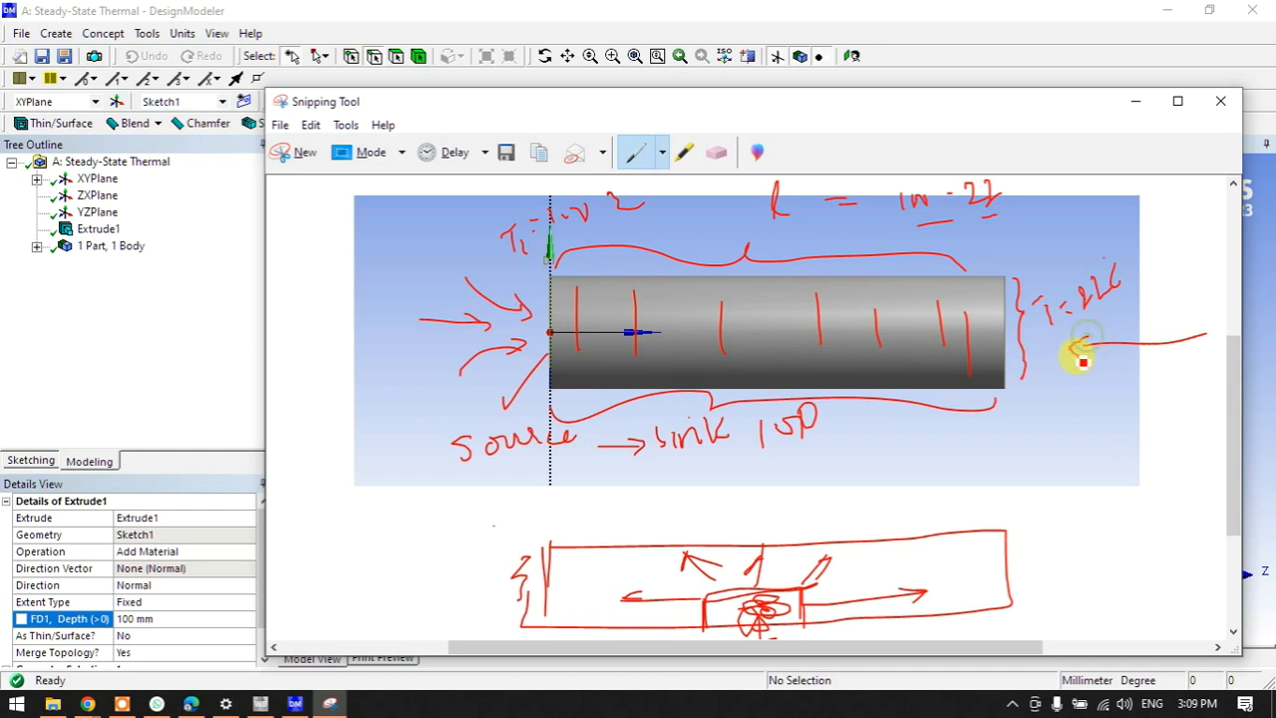
Label the lower sketch Model base, just beneath the right half of the long rectangle.
scroll(627, 449, down, 2)
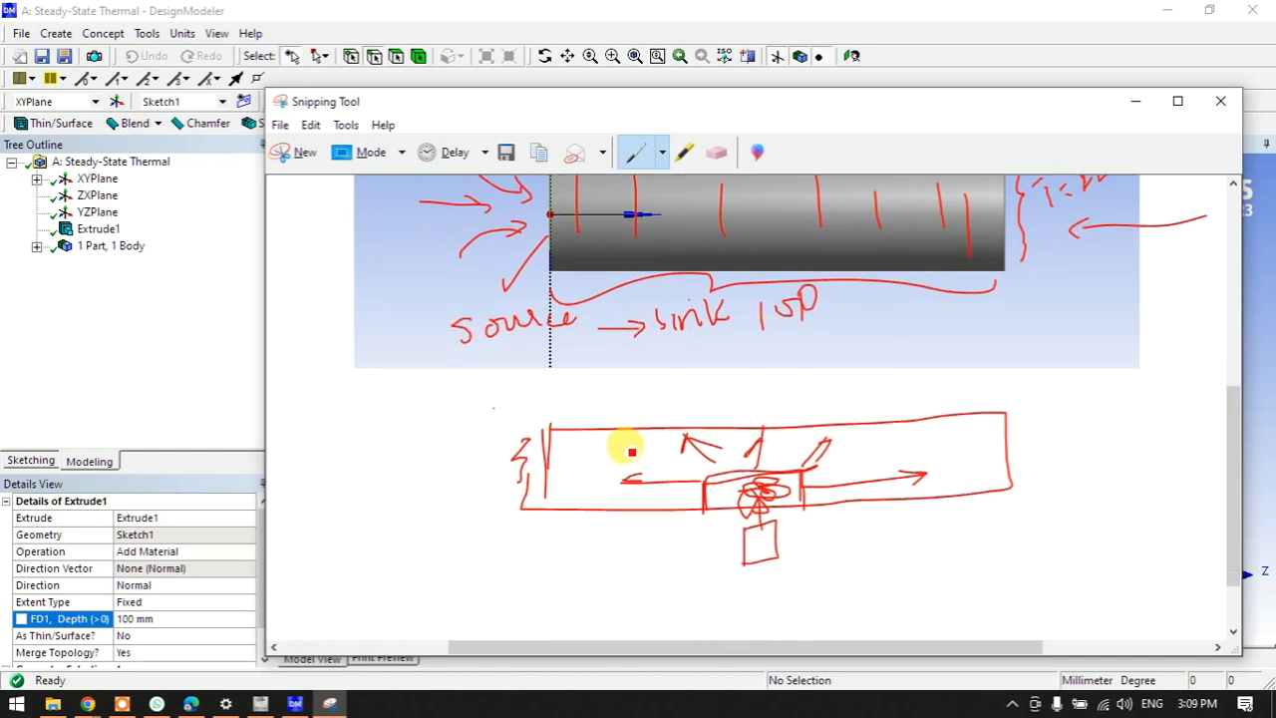
mouse_move(826, 563)
mouse_down()
mouse_move(846, 535)
mouse_move(916, 549)
mouse_move(1025, 533)
mouse_up()
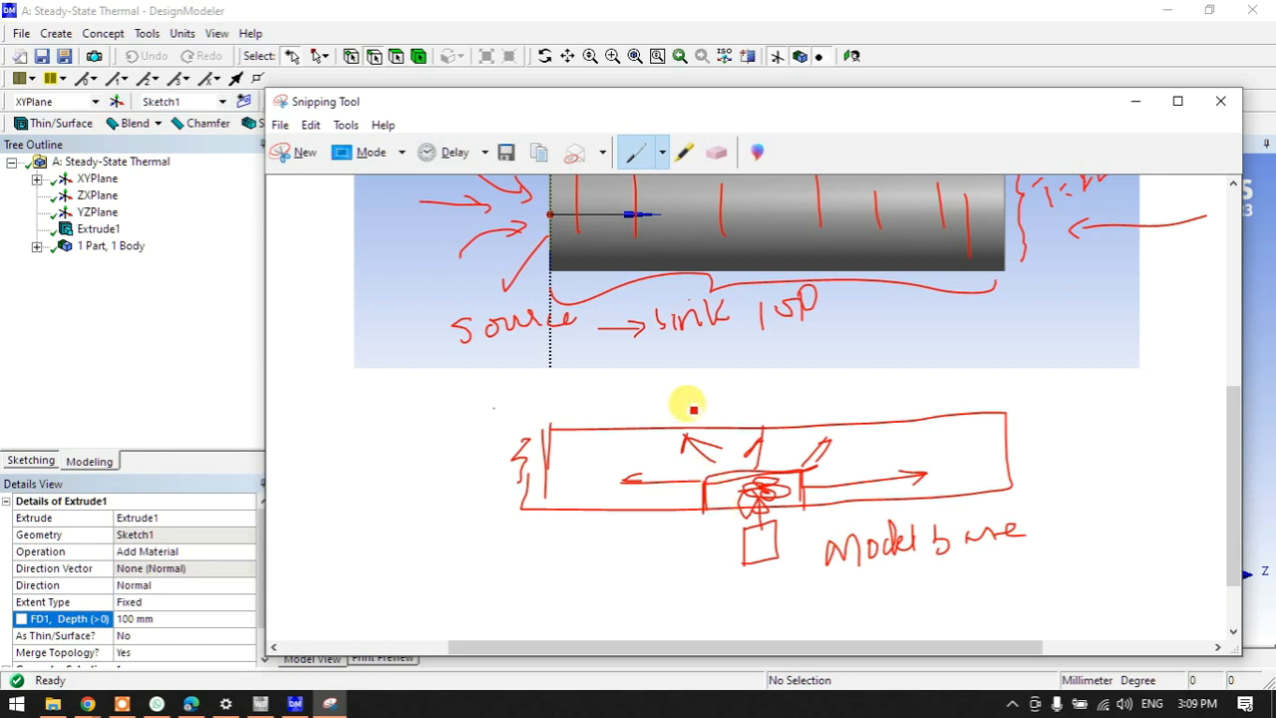
scroll(642, 454, up, 1)
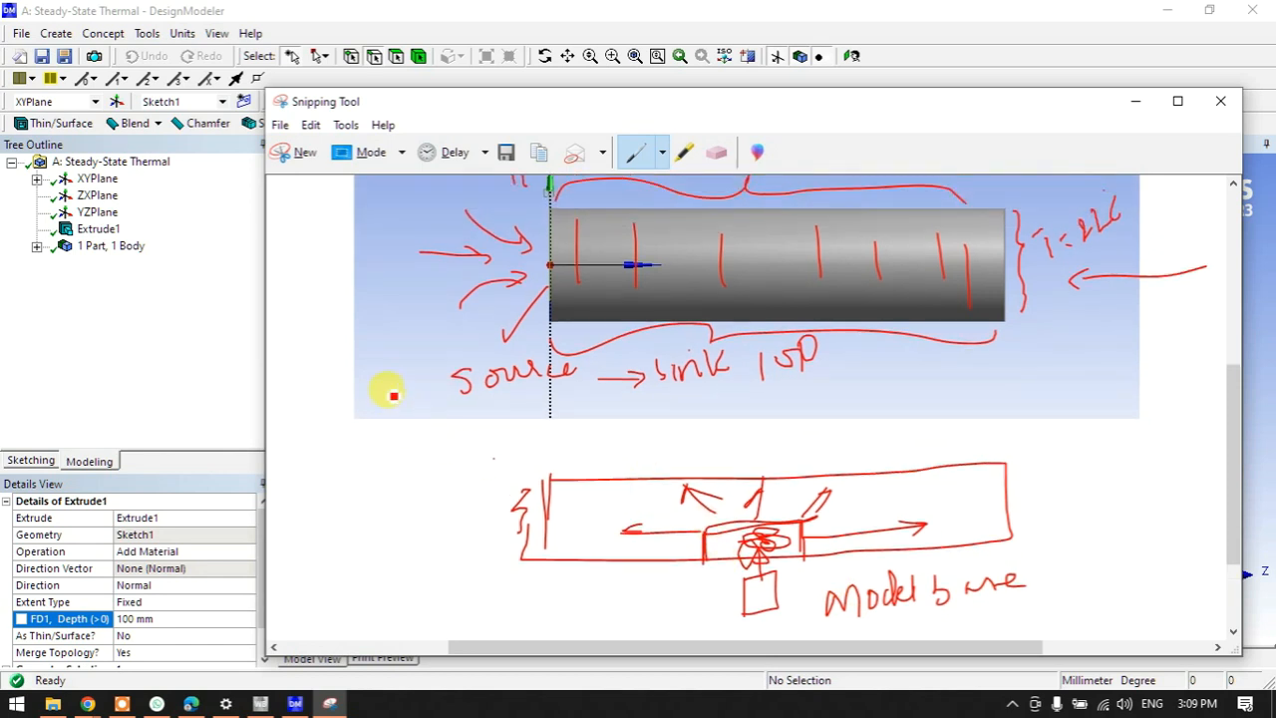
scroll(947, 438, down, 1)
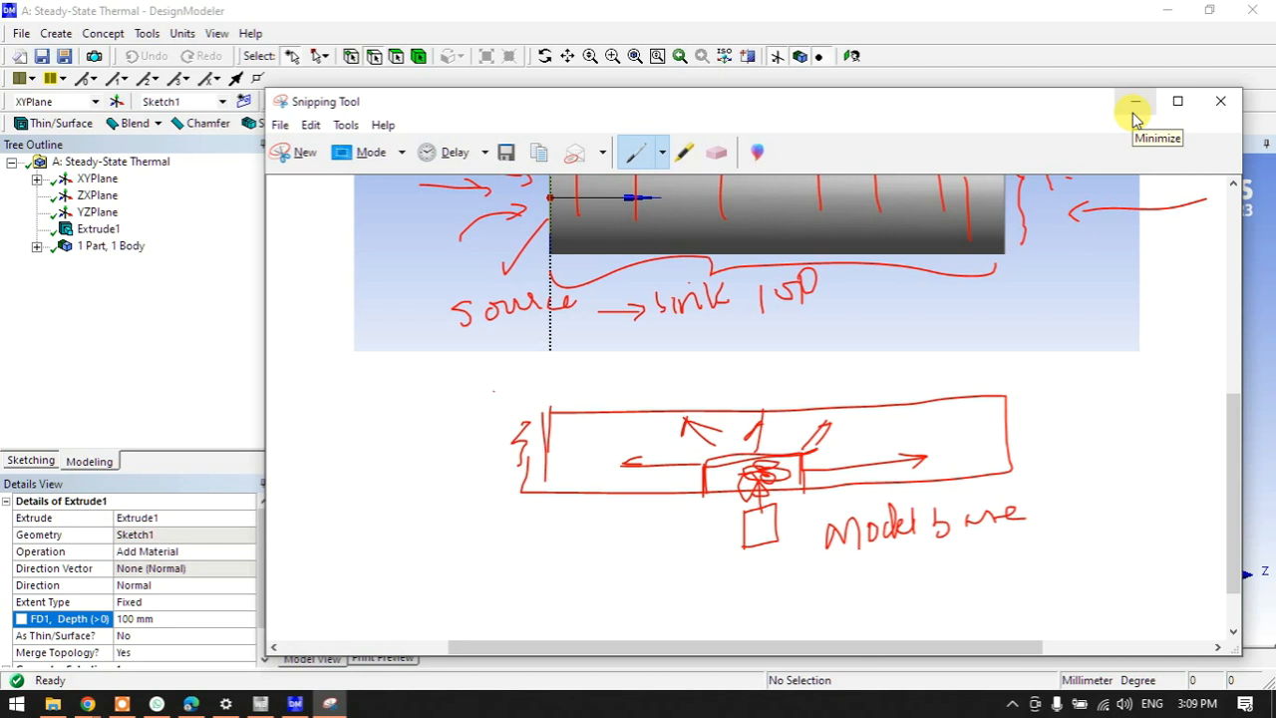
Add a mark beside the cylinder, write 2 beside the lower sketch, and return to DesignModeler.
scroll(735, 287, up, 1)
drag(269, 267, 304, 329)
drag(367, 518, 413, 535)
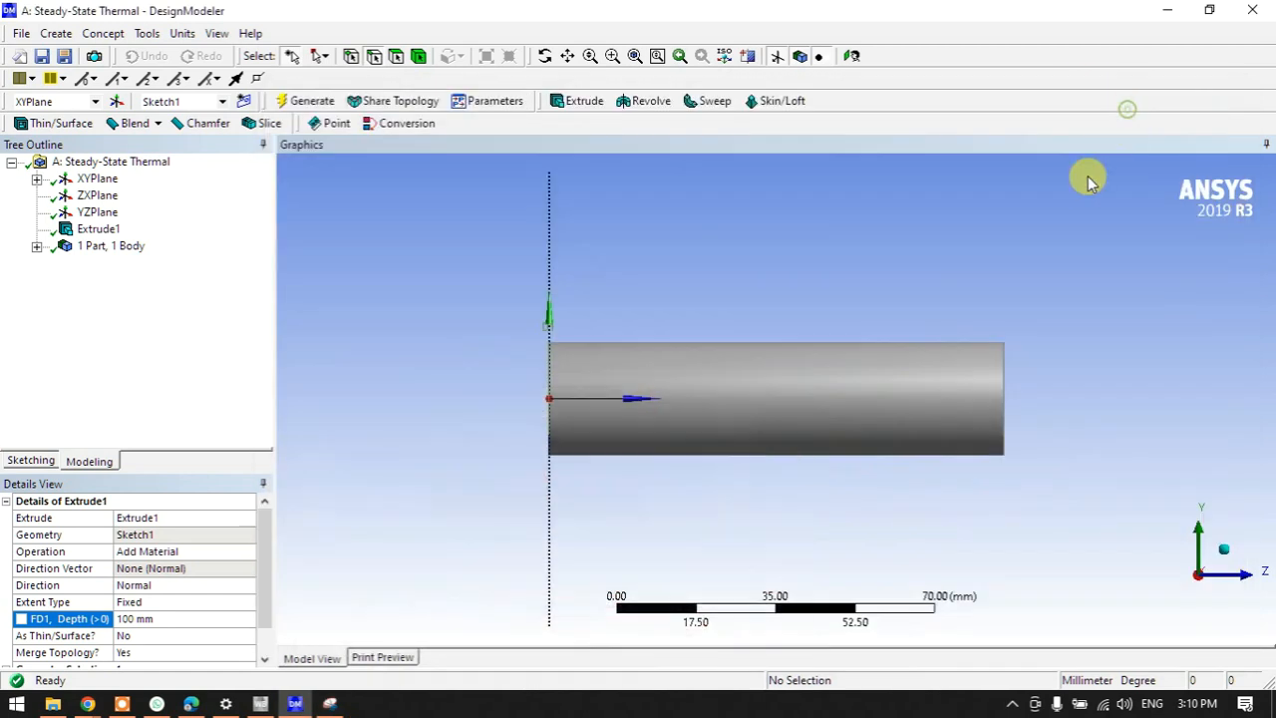
click(1135, 101)
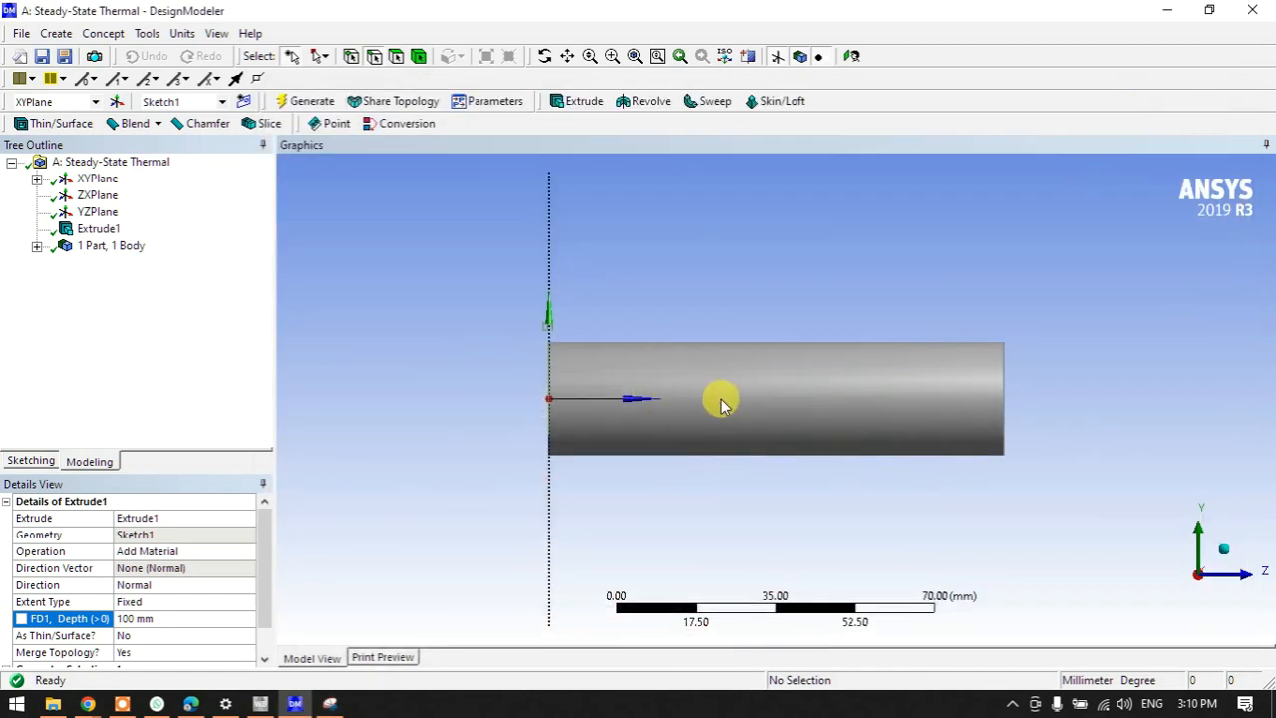
Start a linear pattern of the cylinder body with the X axis as its direction.
middle_drag(763, 380, 667, 435)
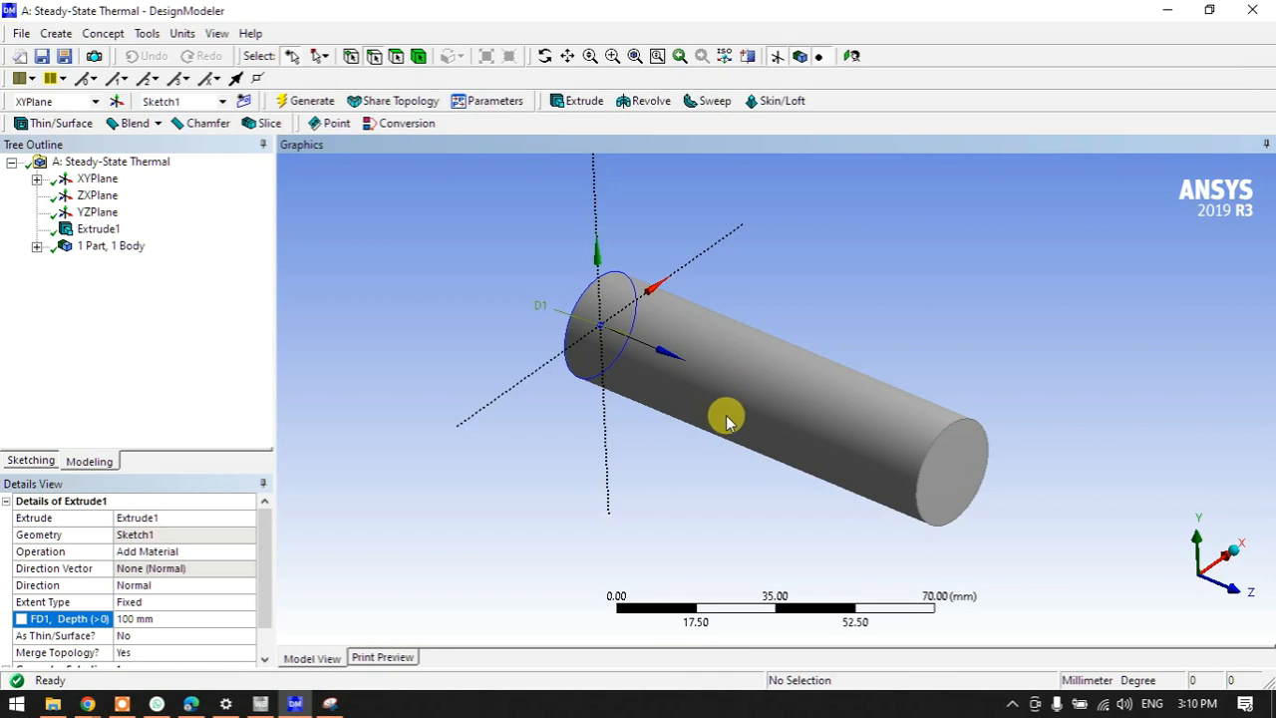
click(60, 35)
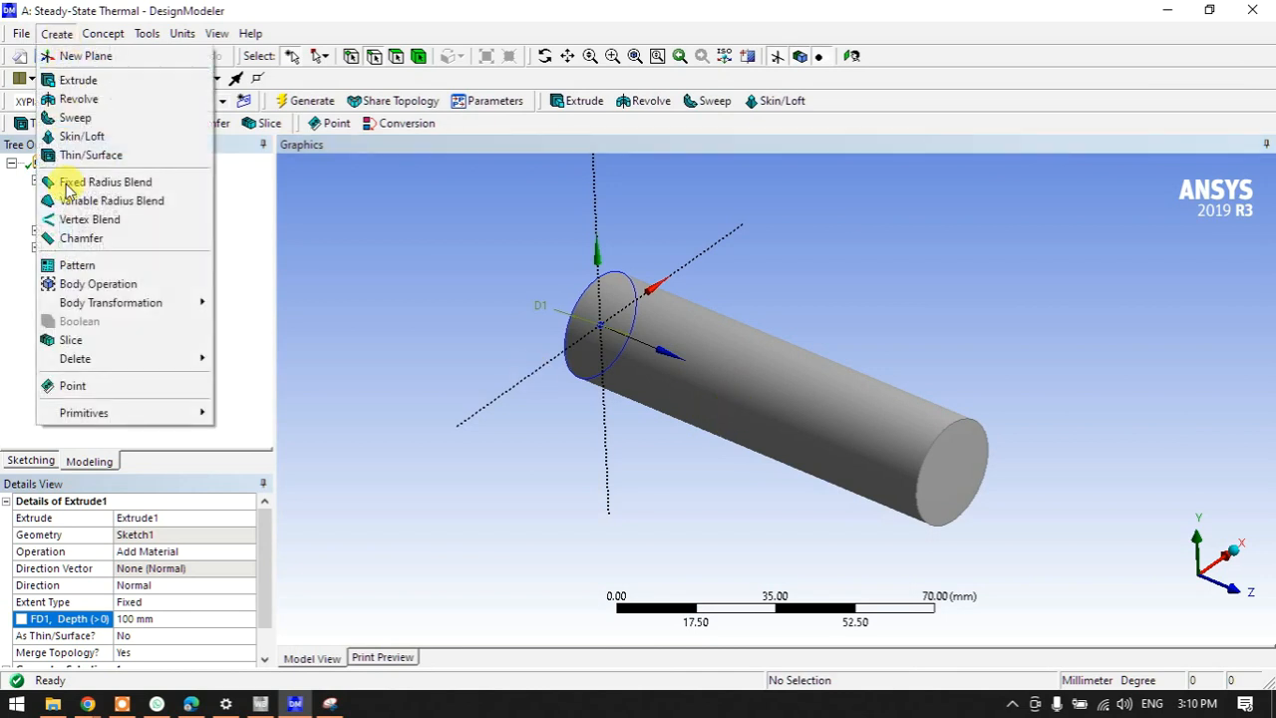
click(87, 267)
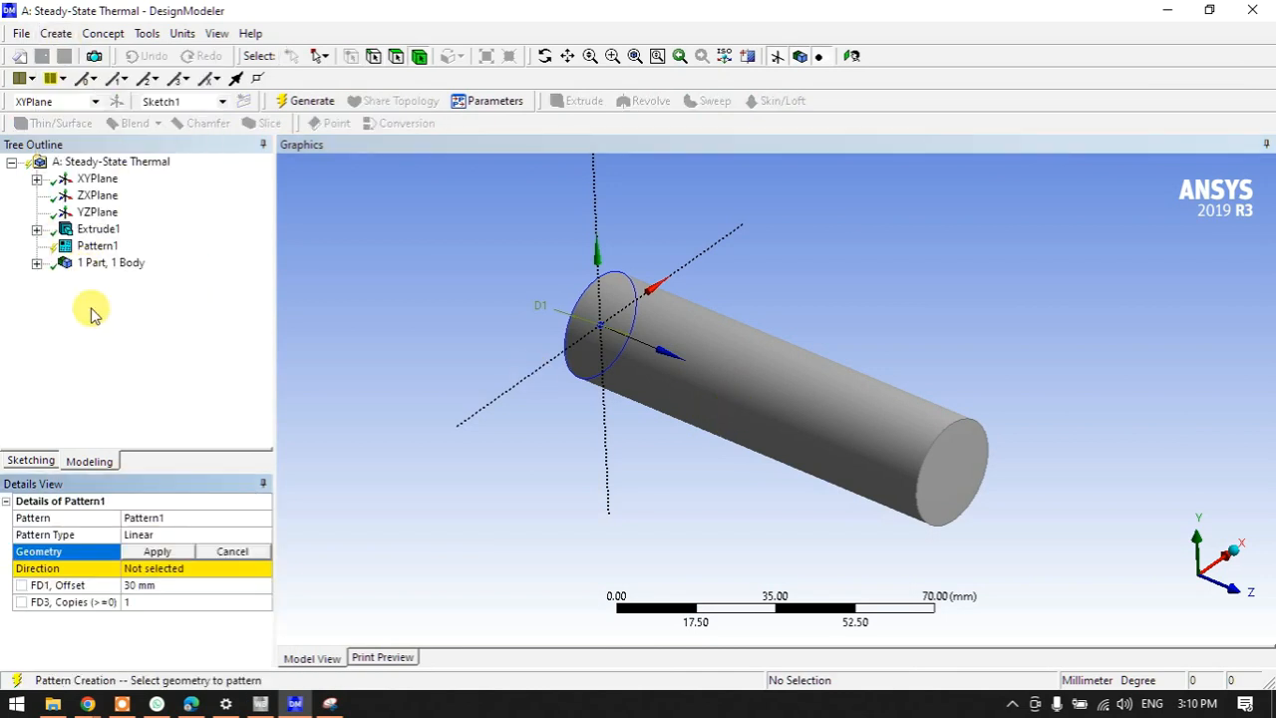
click(779, 403)
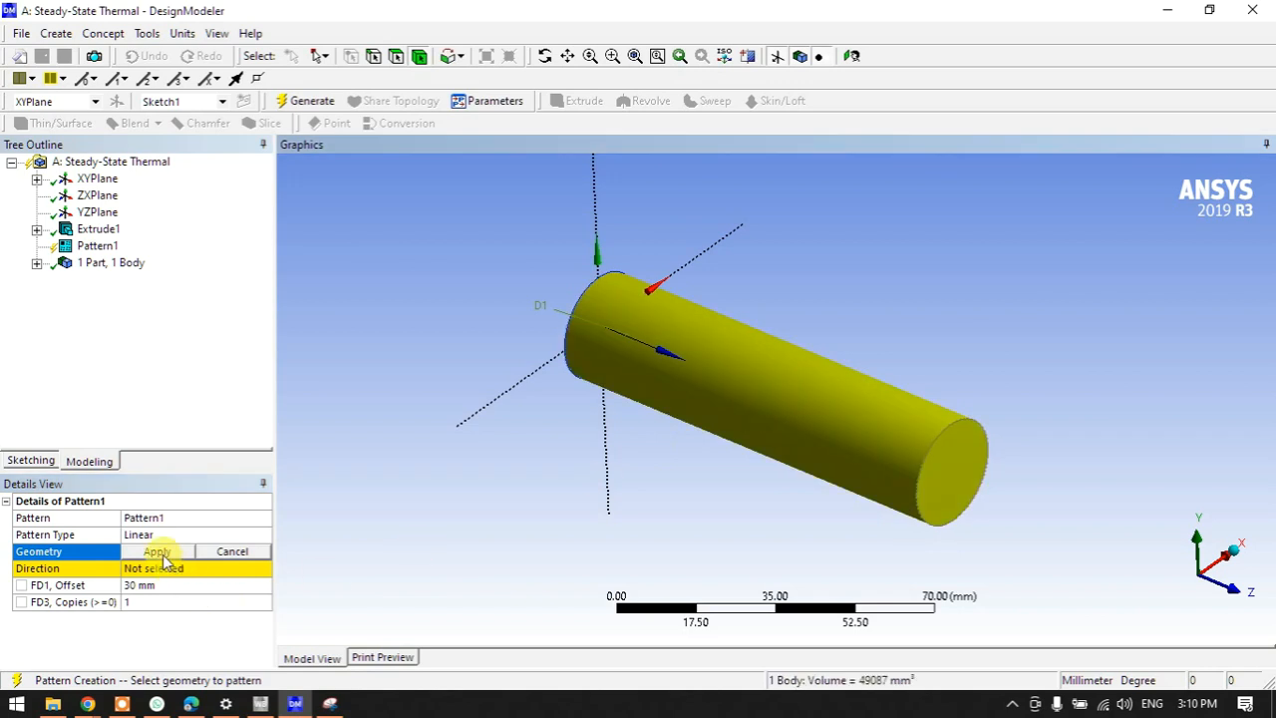
click(156, 551)
click(514, 391)
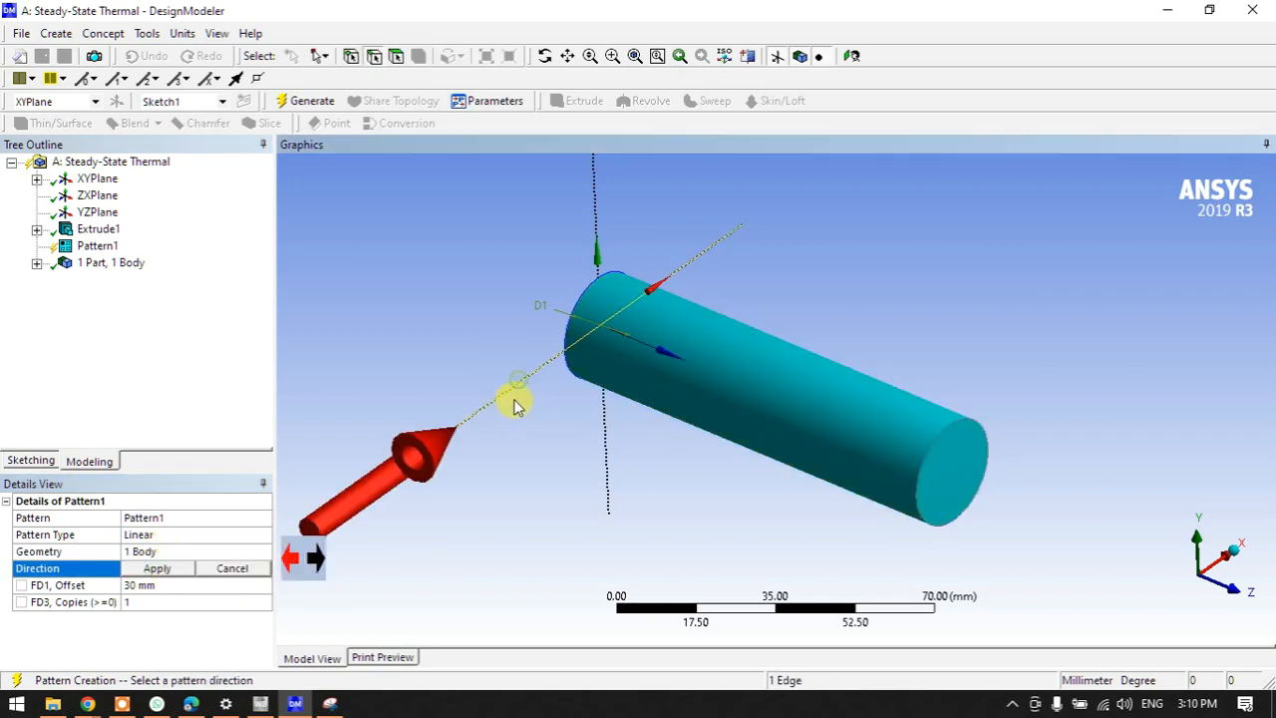
click(159, 569)
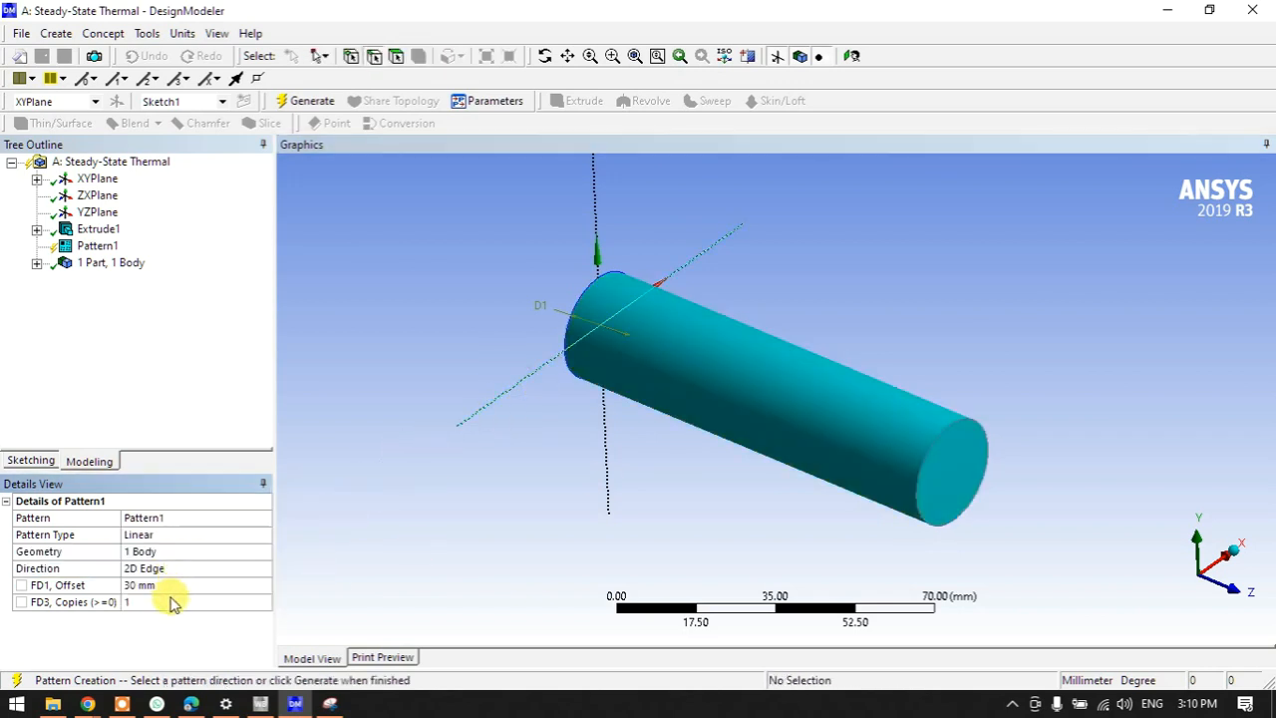
Set the pattern offset to 50 mm with 1 copy and generate the second cylinder.
click(171, 602)
click(167, 585)
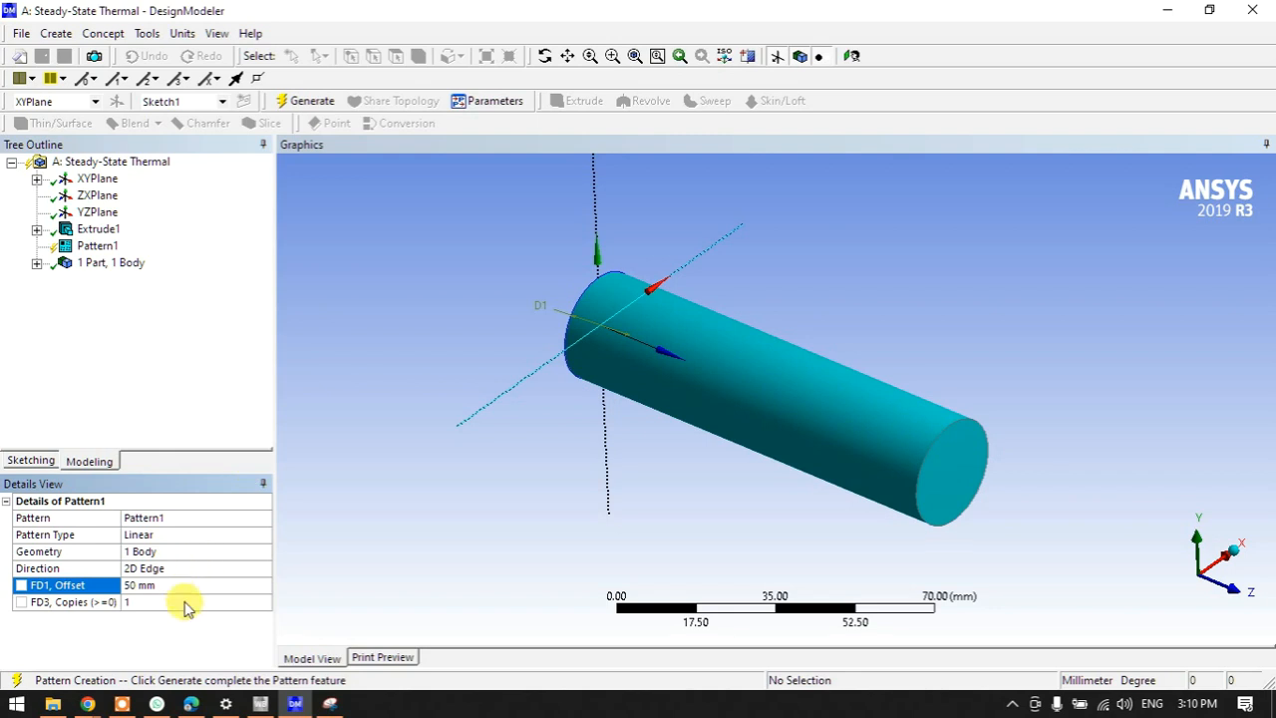
click(186, 601)
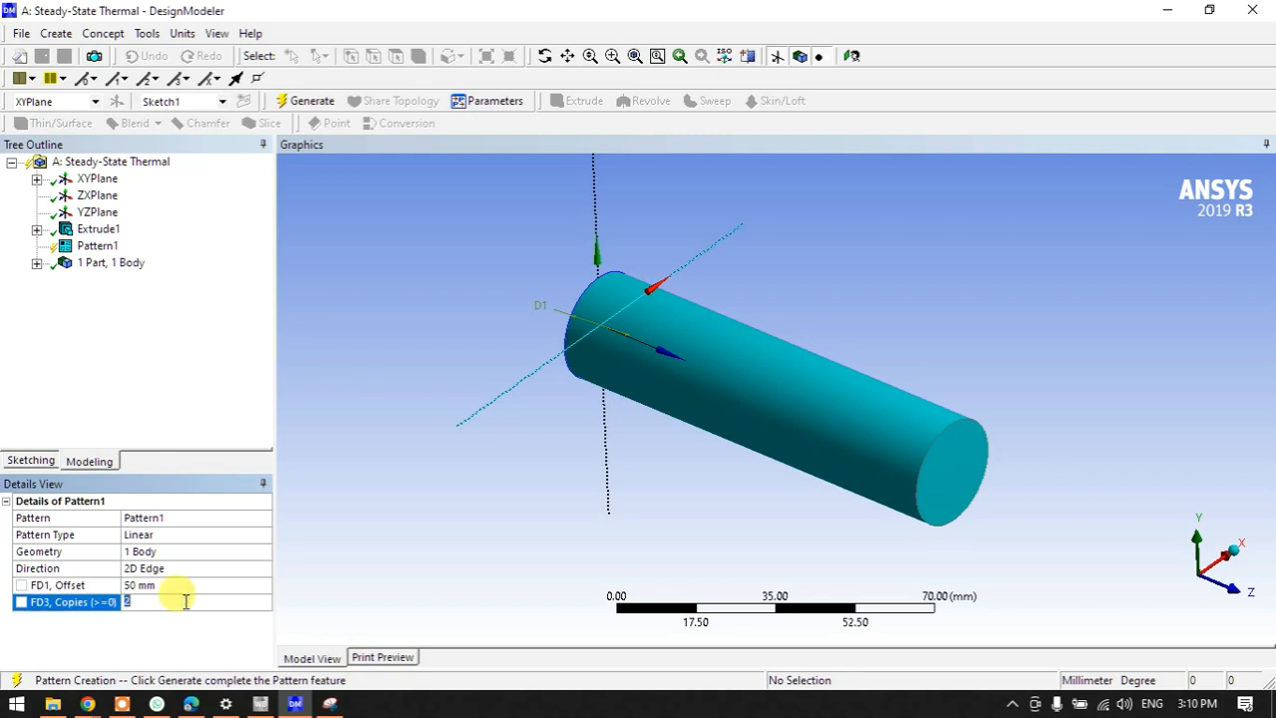
click(306, 100)
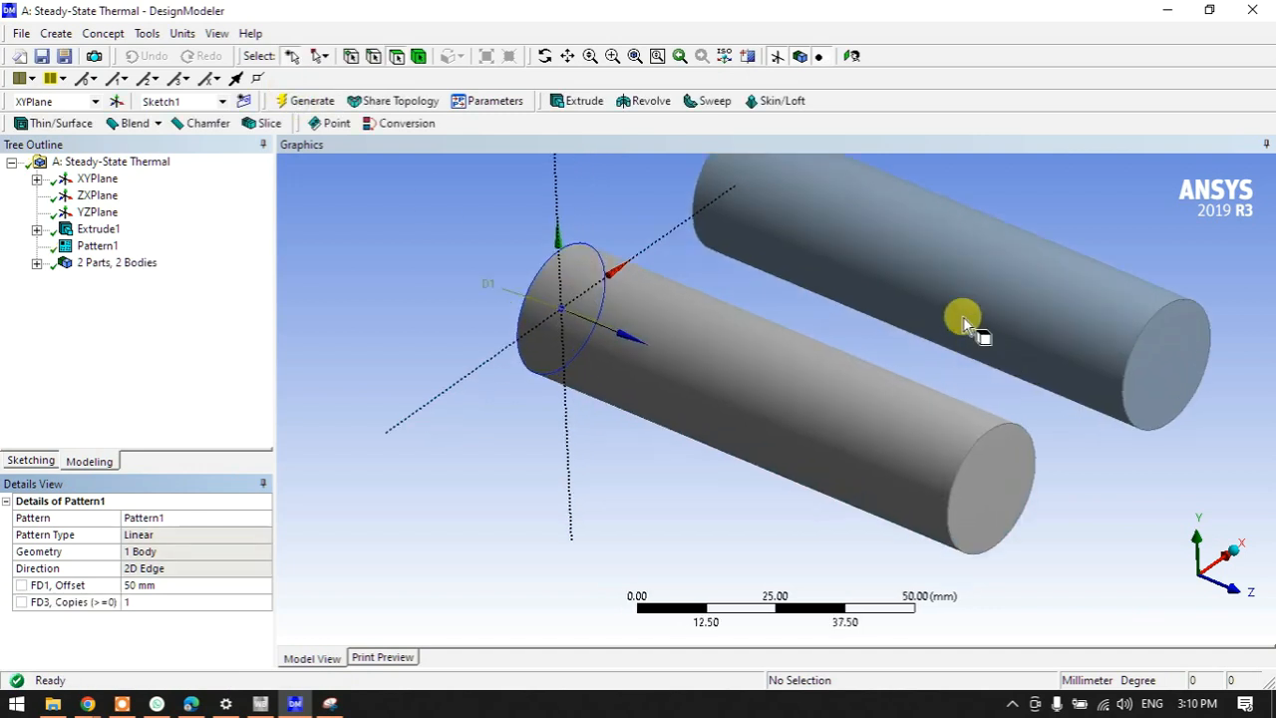
scroll(860, 395, down, 2)
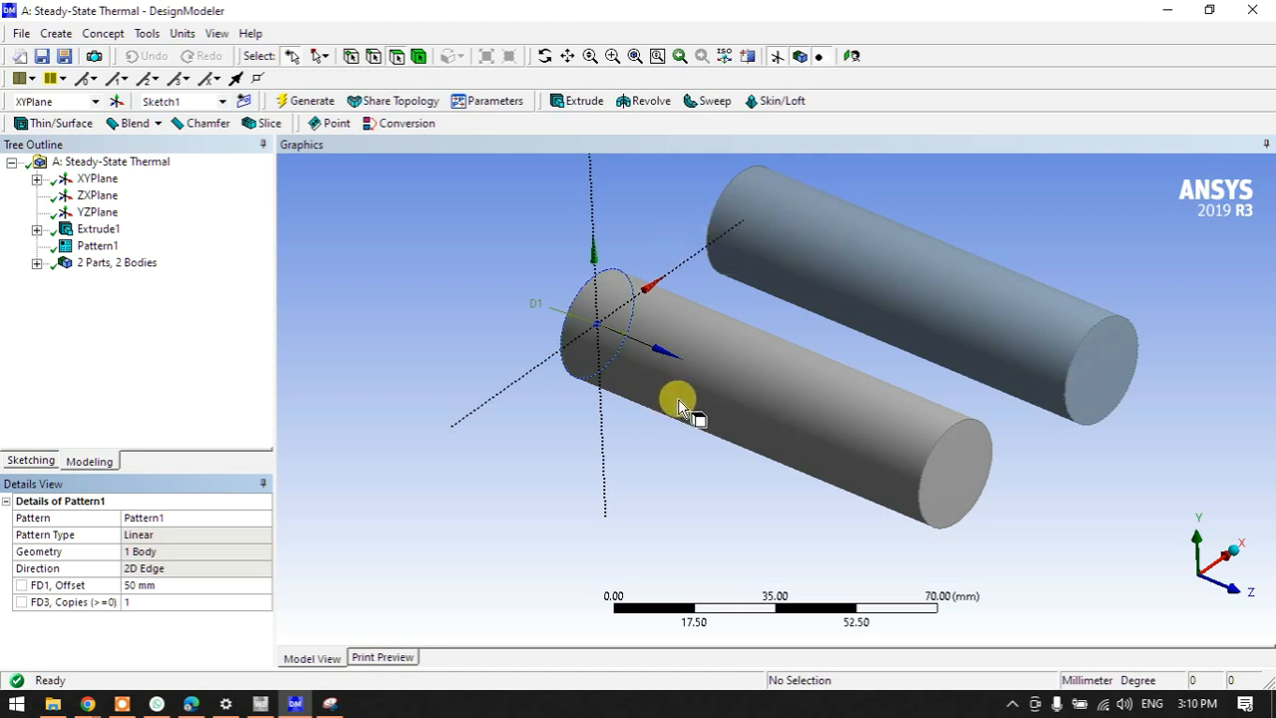
Switch to the annotated snip in Snipping Tool, circle the small box, add a note below it and draw outward arrows.
click(330, 702)
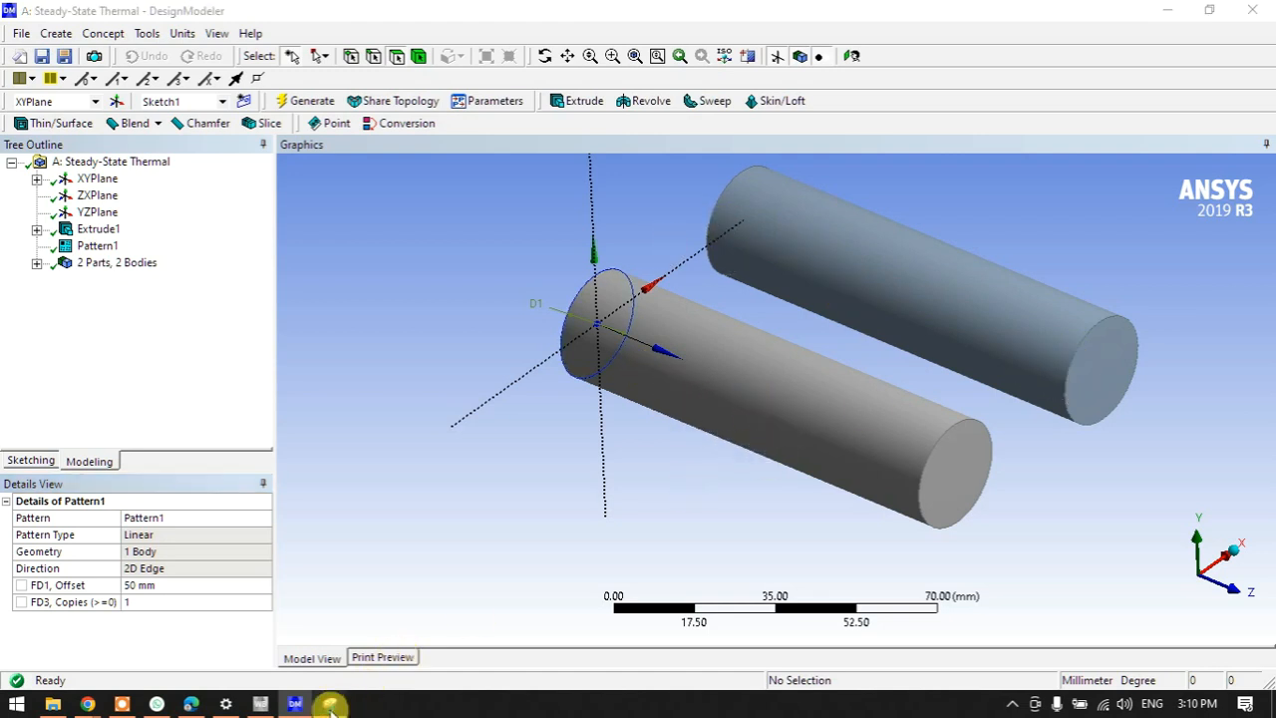
scroll(528, 475, down, 3)
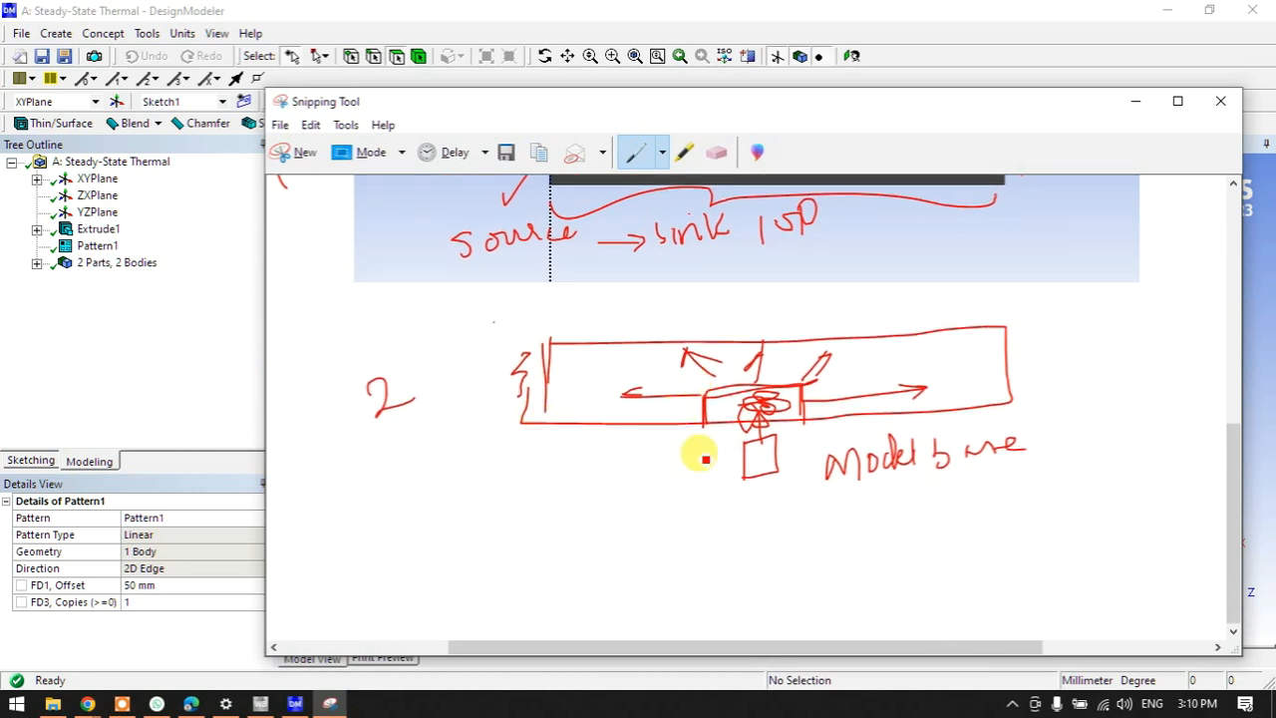
mouse_move(709, 405)
mouse_down()
mouse_move(698, 422)
mouse_move(784, 401)
mouse_move(689, 427)
mouse_move(749, 404)
mouse_move(800, 427)
mouse_move(691, 404)
mouse_move(705, 438)
mouse_move(691, 407)
mouse_move(731, 385)
mouse_move(703, 394)
mouse_move(761, 456)
mouse_move(827, 390)
mouse_move(692, 386)
mouse_up()
mouse_move(640, 445)
mouse_down()
mouse_move(635, 462)
mouse_move(646, 460)
mouse_up()
mouse_move(451, 499)
mouse_down()
mouse_move(450, 541)
mouse_move(471, 490)
mouse_move(464, 518)
mouse_move(528, 521)
mouse_move(555, 546)
mouse_move(583, 544)
mouse_move(565, 523)
mouse_move(643, 508)
mouse_up()
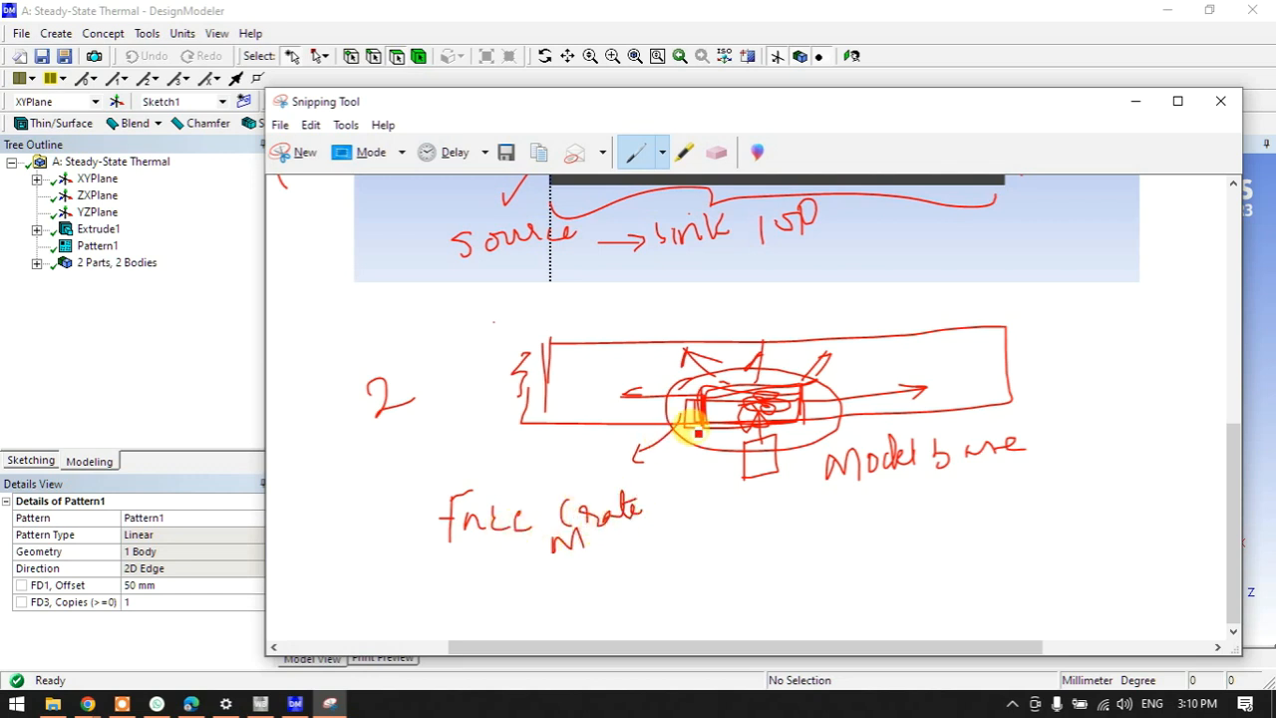
mouse_move(572, 383)
mouse_down()
mouse_move(491, 416)
mouse_move(504, 418)
mouse_up()
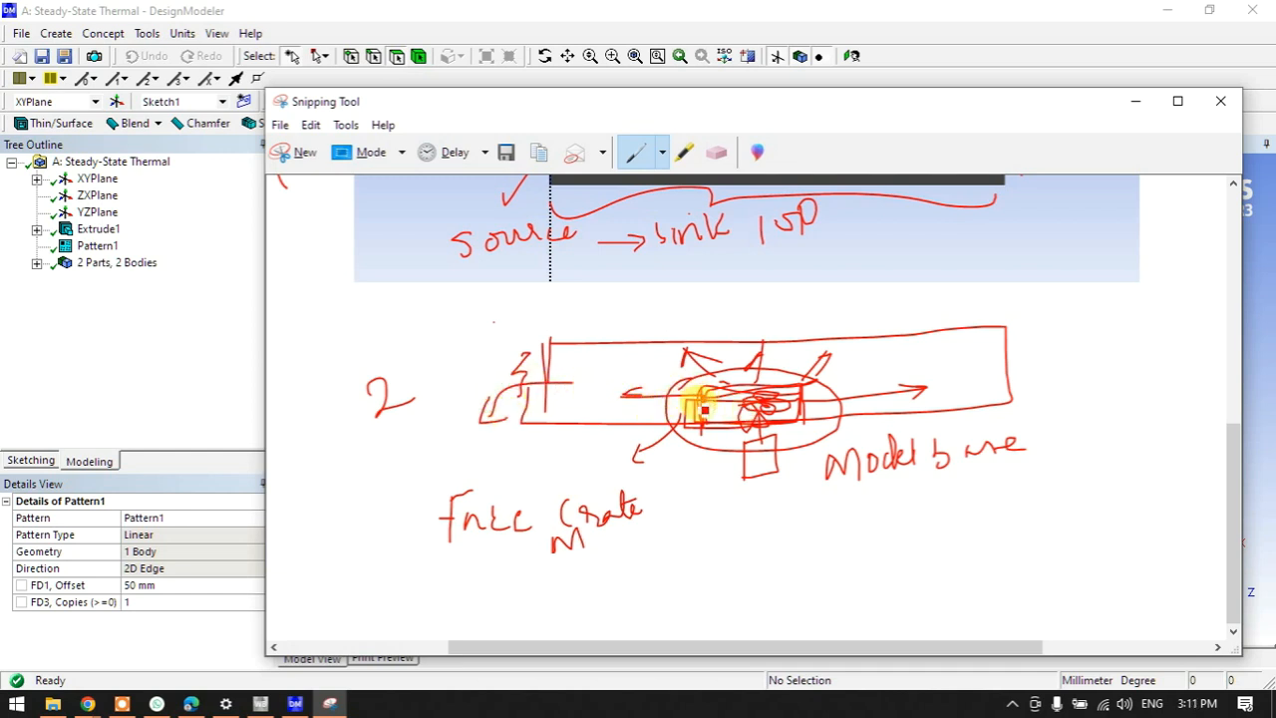
Draw a double-ended arrow at the small box, label it Input, and frame the note beneath the rectangle's left end.
drag(721, 412, 720, 482)
drag(724, 407, 706, 424)
drag(724, 407, 734, 419)
mouse_move(748, 498)
mouse_down()
mouse_move(748, 521)
mouse_move(733, 518)
mouse_move(807, 536)
mouse_move(845, 490)
mouse_up()
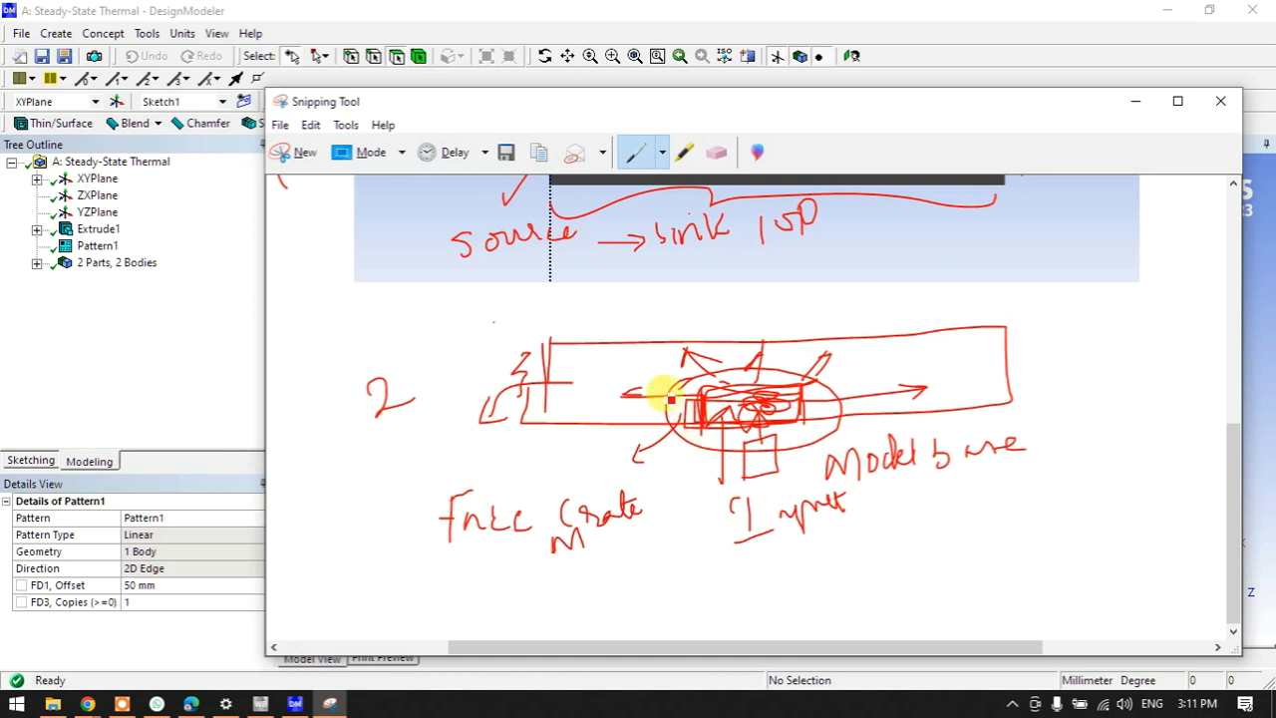
mouse_move(416, 473)
mouse_down()
mouse_move(422, 597)
mouse_move(621, 578)
mouse_move(648, 489)
mouse_move(435, 492)
mouse_up()
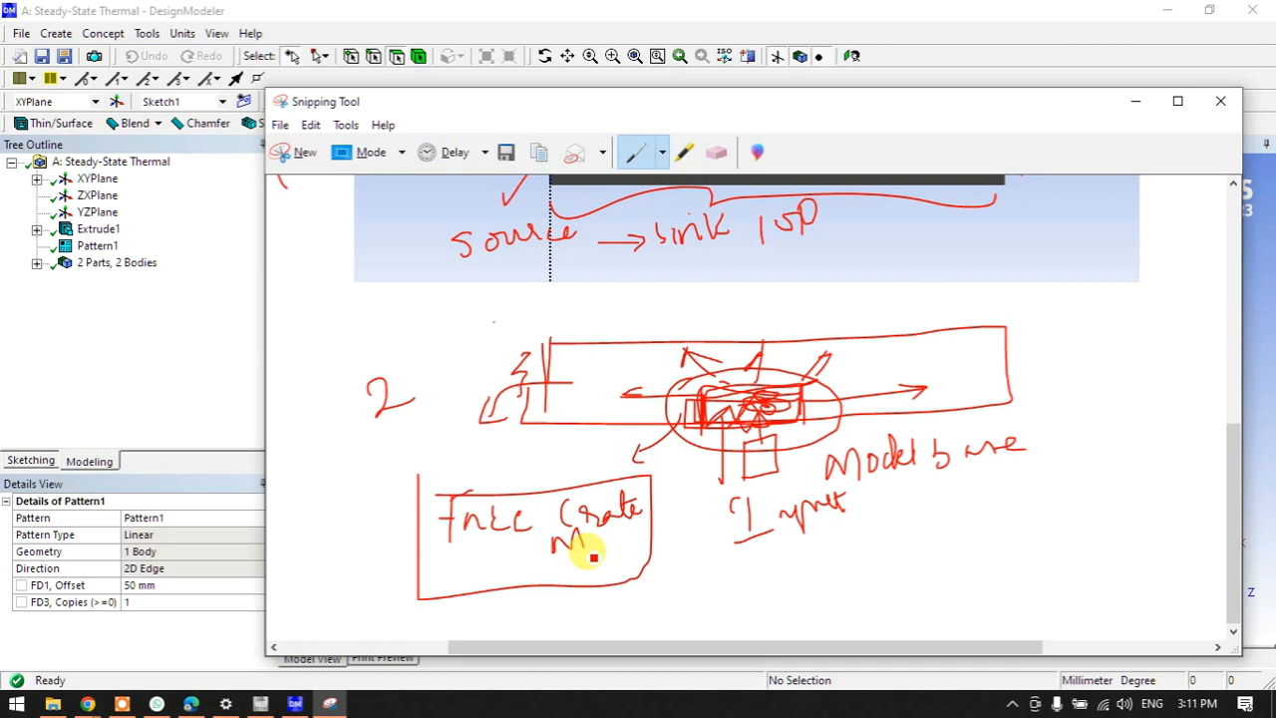
Sketch a tilted plate with downward arrows and a scribbled circle on its surface, then return to DesignModeler.
mouse_move(855, 557)
mouse_down()
mouse_move(968, 584)
mouse_move(1084, 484)
mouse_move(914, 521)
mouse_move(877, 550)
mouse_up()
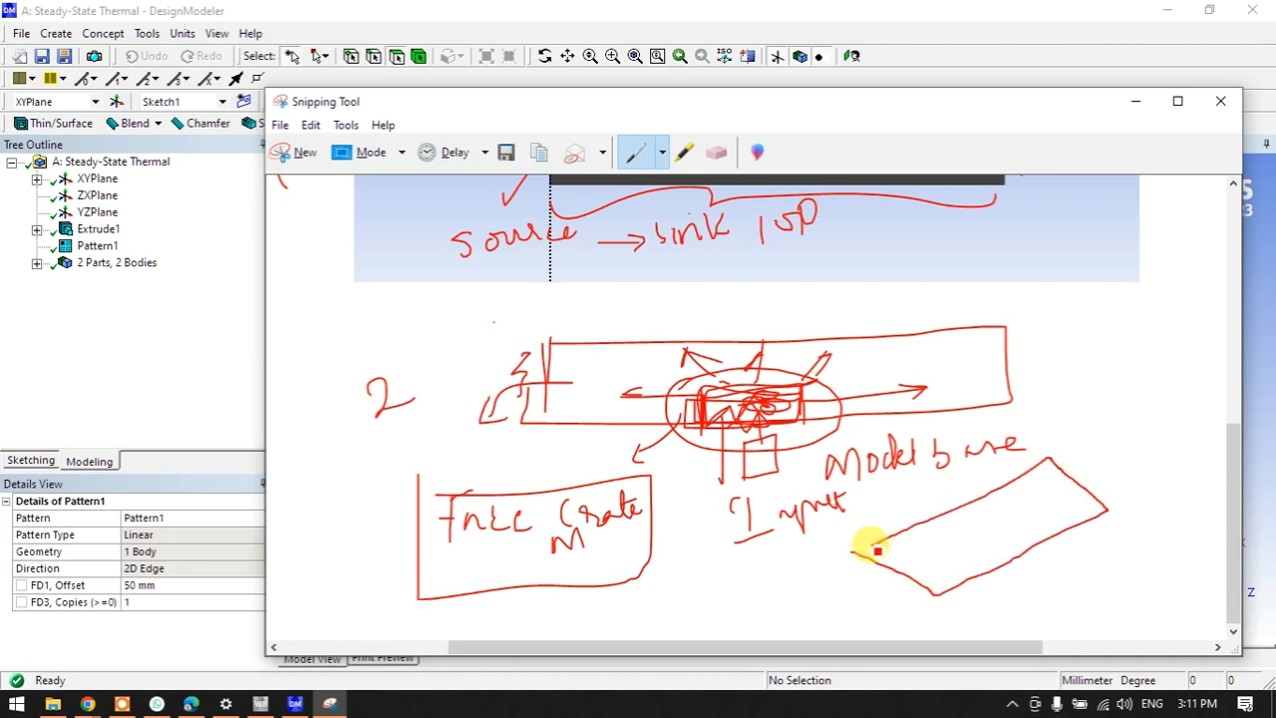
mouse_move(938, 463)
mouse_down()
mouse_move(937, 546)
mouse_move(949, 540)
mouse_up()
mouse_move(1012, 460)
mouse_down()
mouse_move(1012, 505)
mouse_move(1022, 495)
mouse_up()
drag(1045, 422, 1046, 478)
drag(1038, 465, 1056, 469)
mouse_move(949, 563)
mouse_down()
mouse_move(954, 548)
mouse_move(933, 566)
mouse_up()
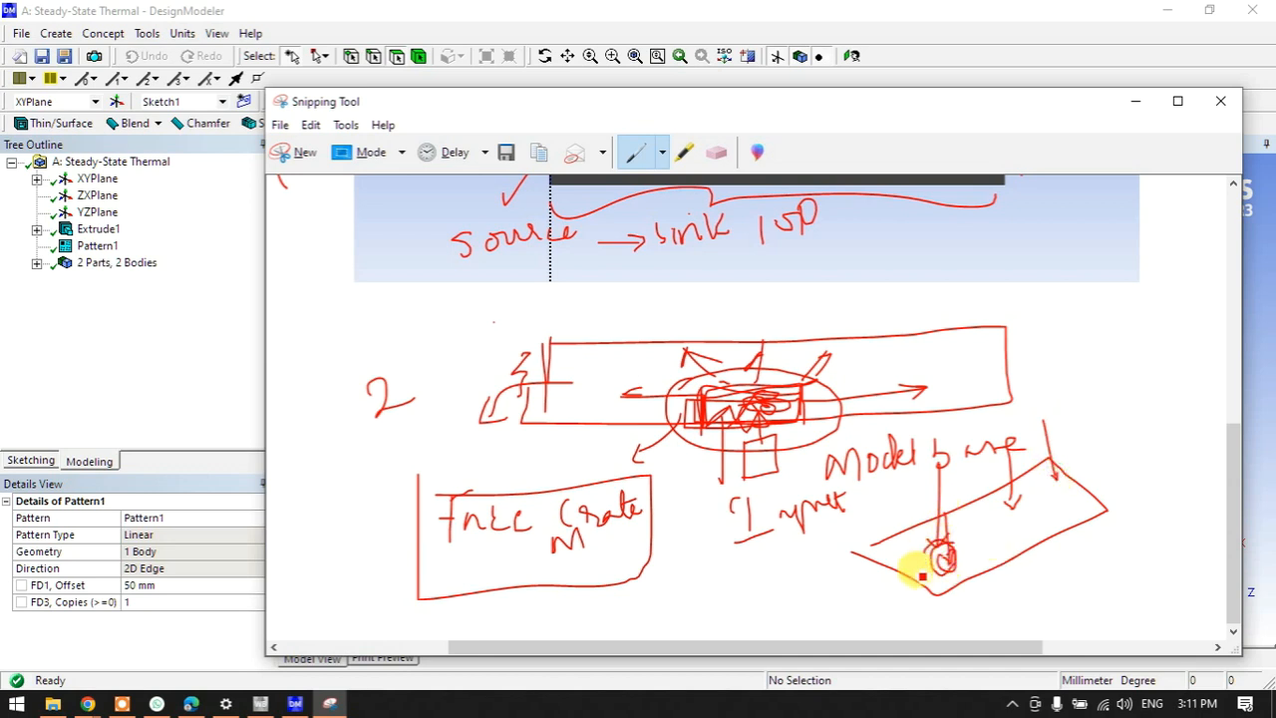
click(1134, 102)
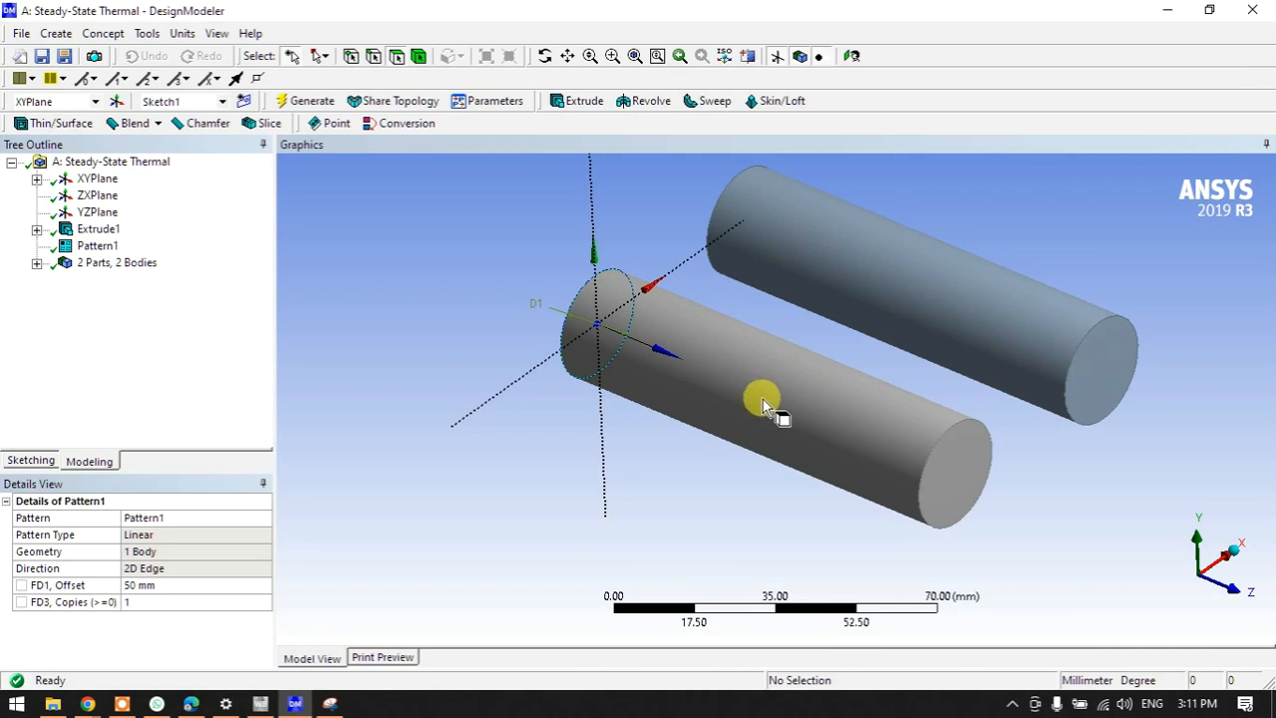
Sketch a rectangle about 17.6 mm wide on the ZXPlane, spanning the full diameter of the first cylinder near its mid-length.
click(52, 329)
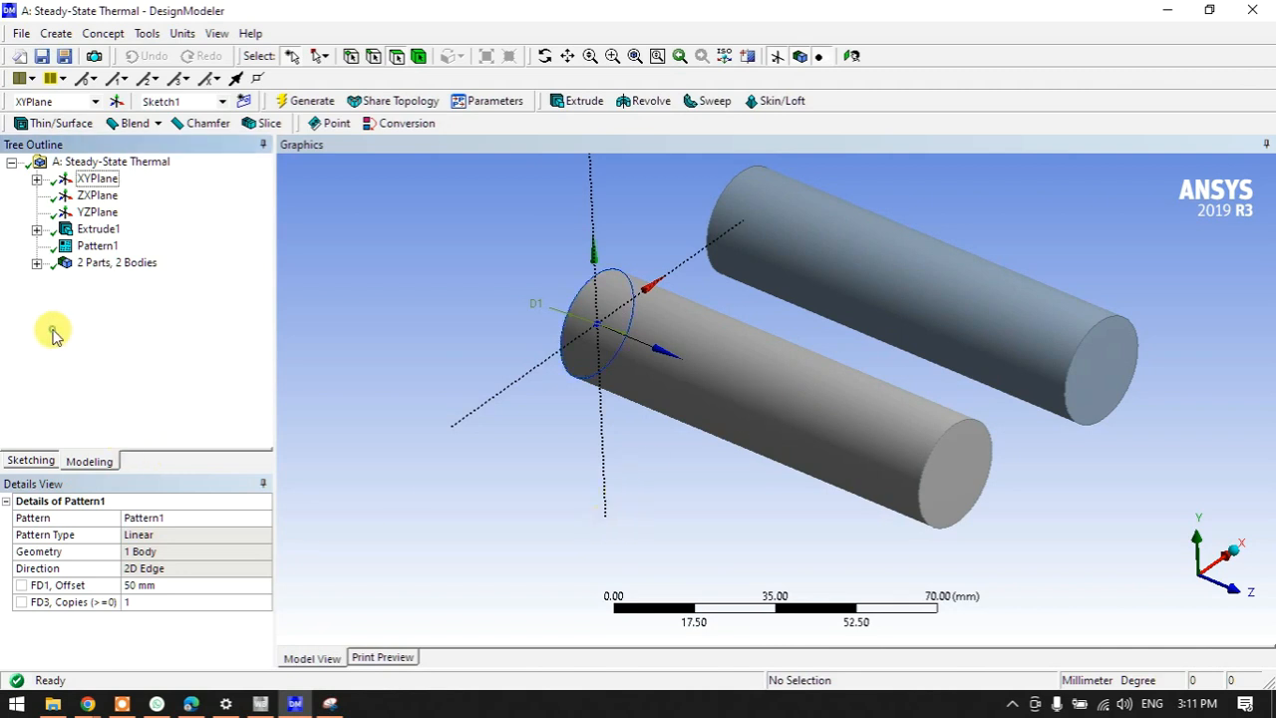
click(1201, 536)
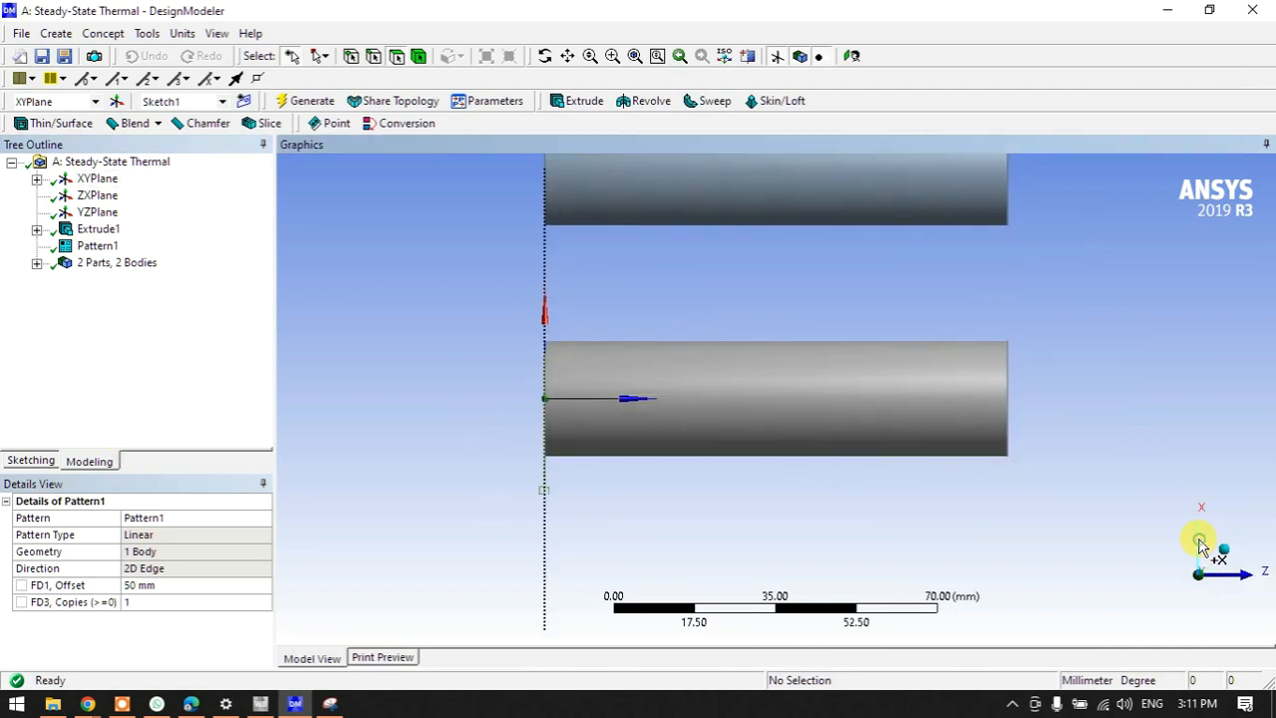
click(100, 197)
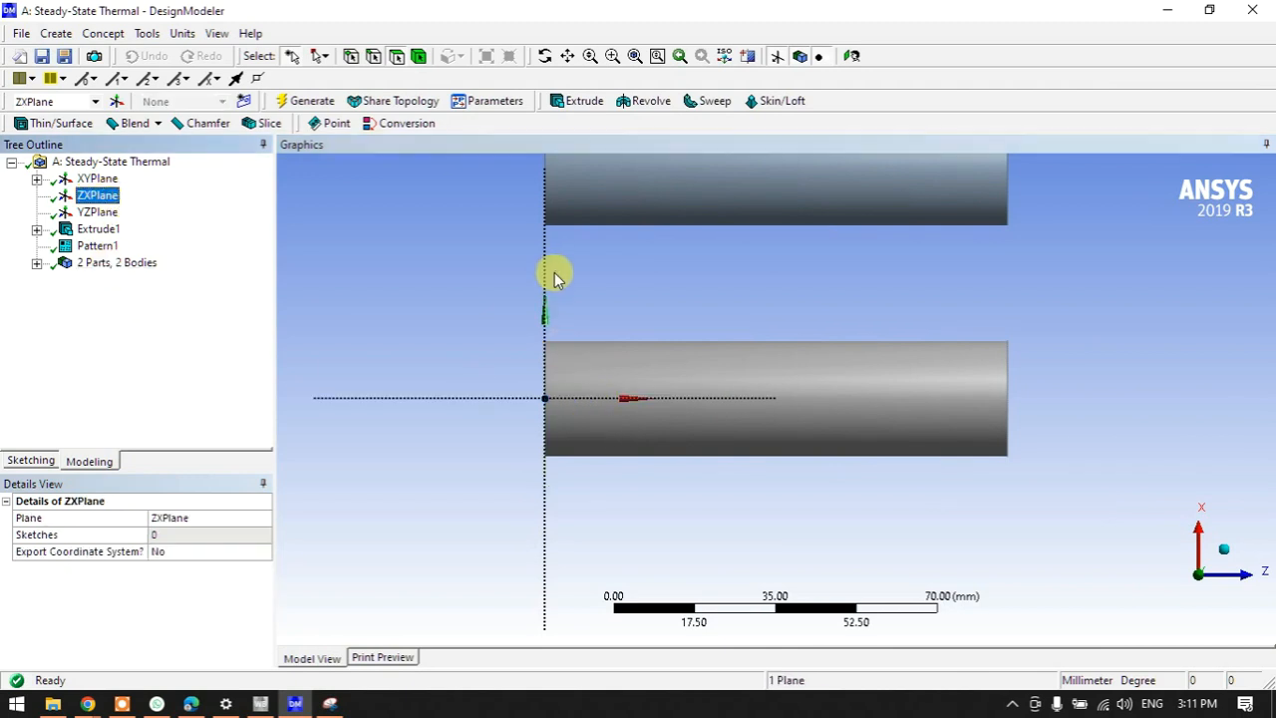
click(27, 462)
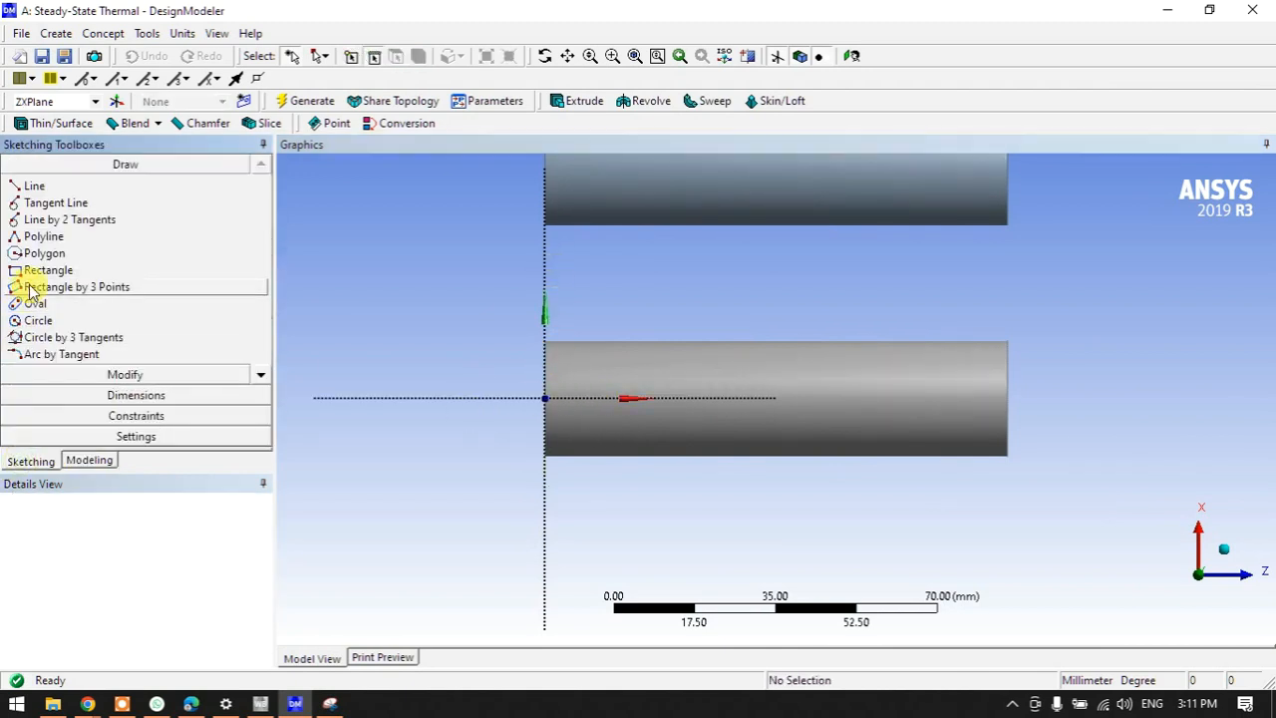
click(40, 270)
mouse_move(753, 315)
mouse_down()
mouse_move(820, 409)
mouse_move(836, 486)
mouse_up()
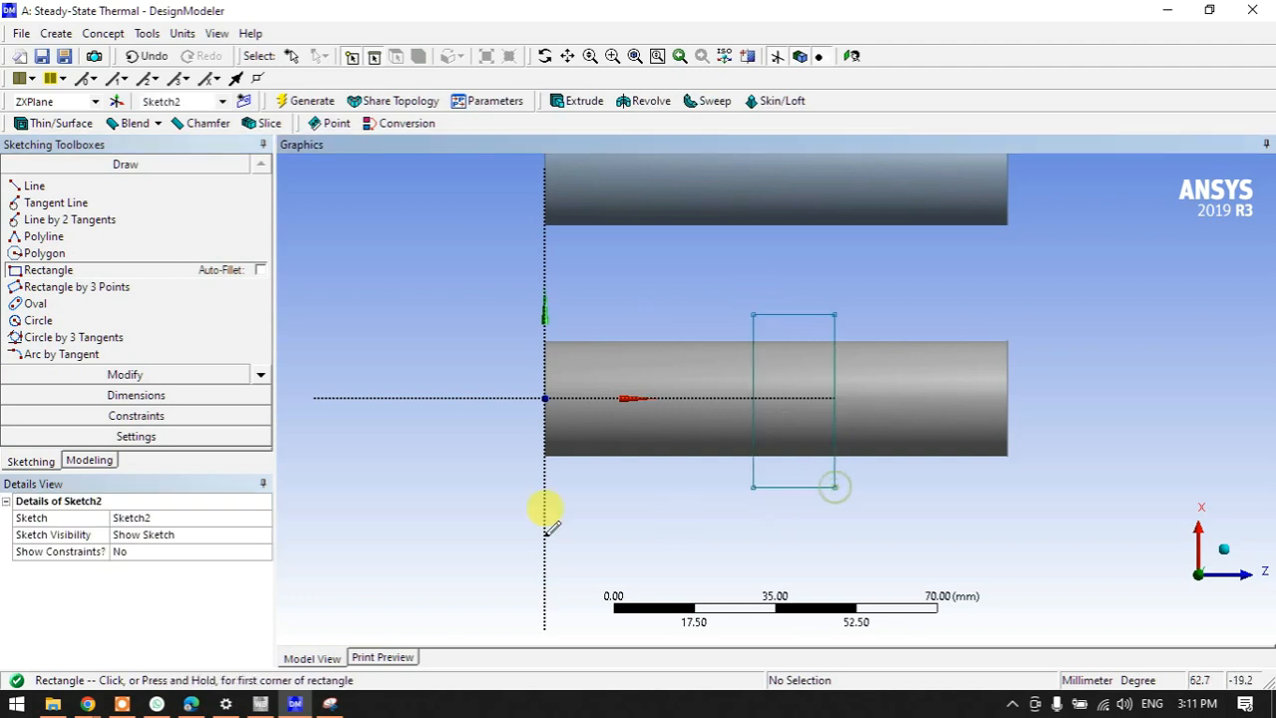
Add length dimensions for the rectangle's width and for the distance from the vertical sketch axis to its near edge.
click(109, 395)
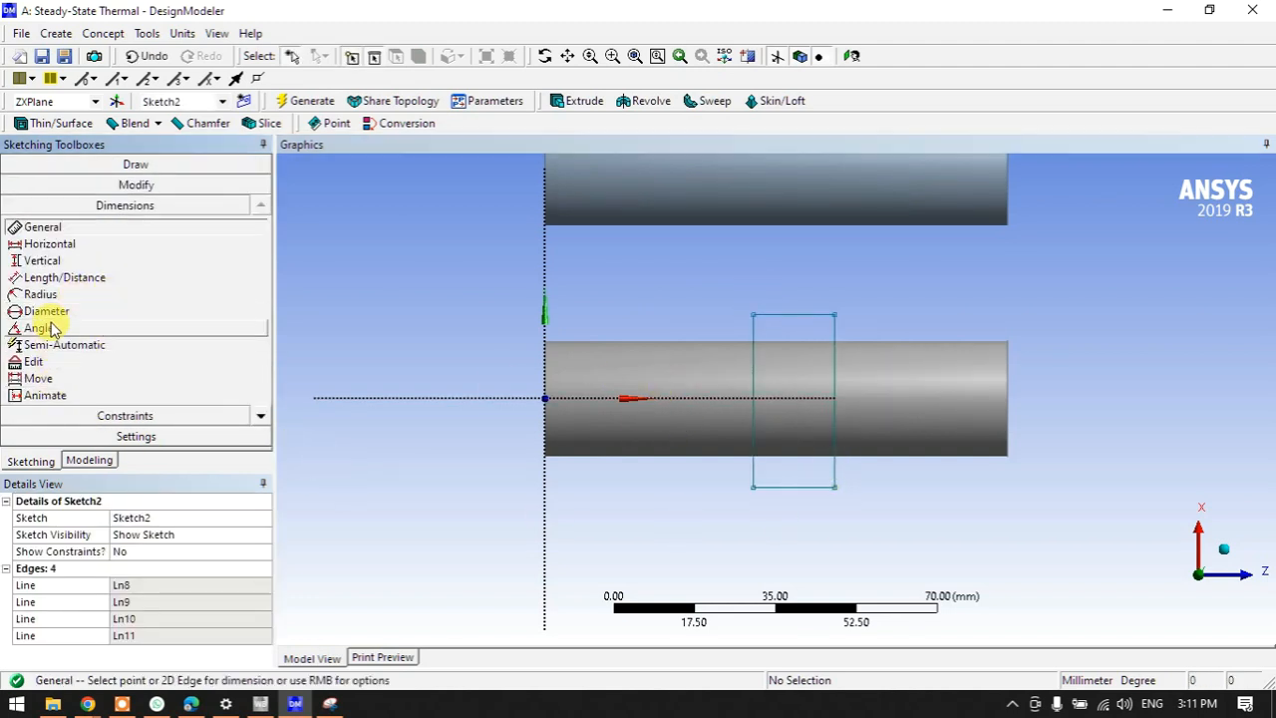
click(46, 277)
click(753, 316)
click(835, 335)
click(811, 261)
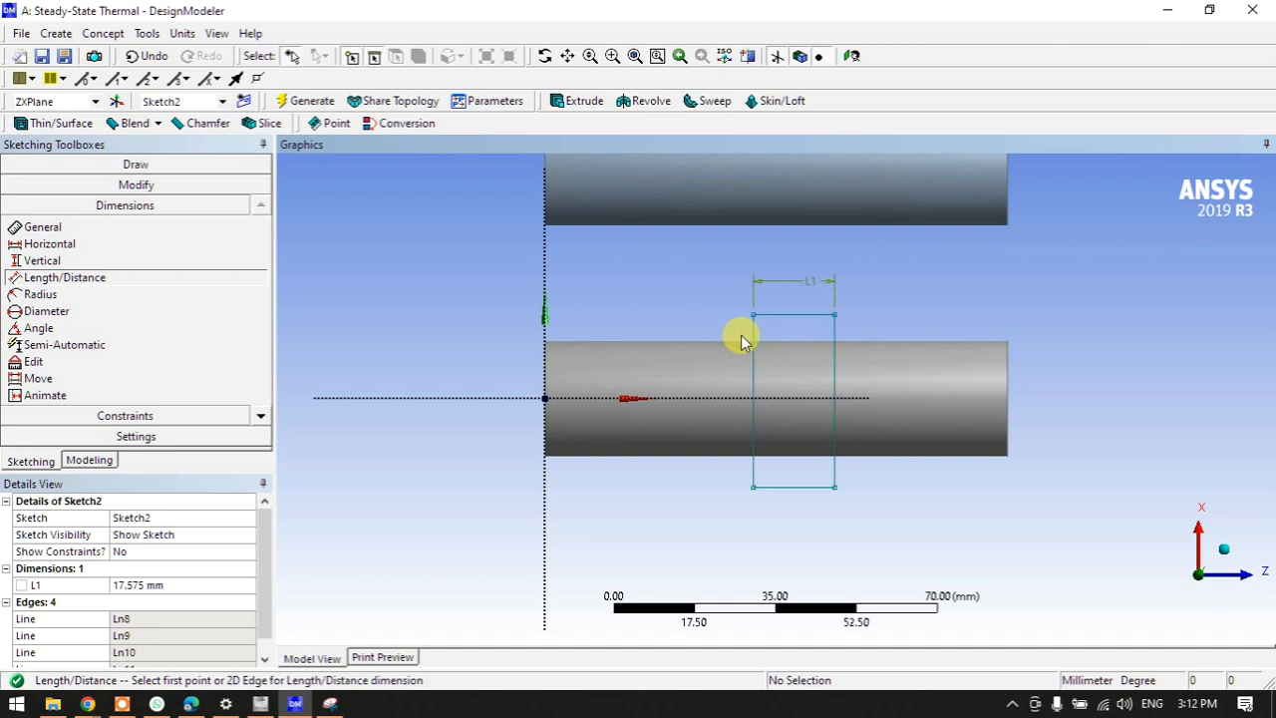
click(751, 335)
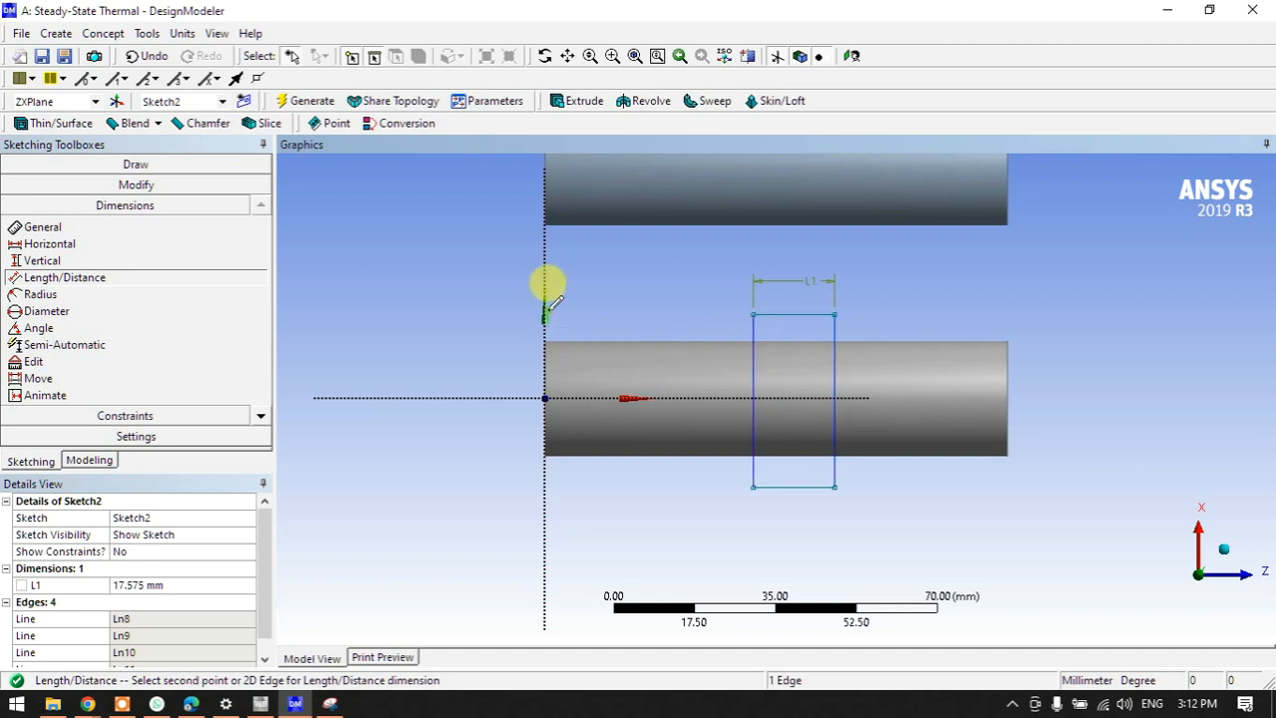
click(546, 294)
click(638, 319)
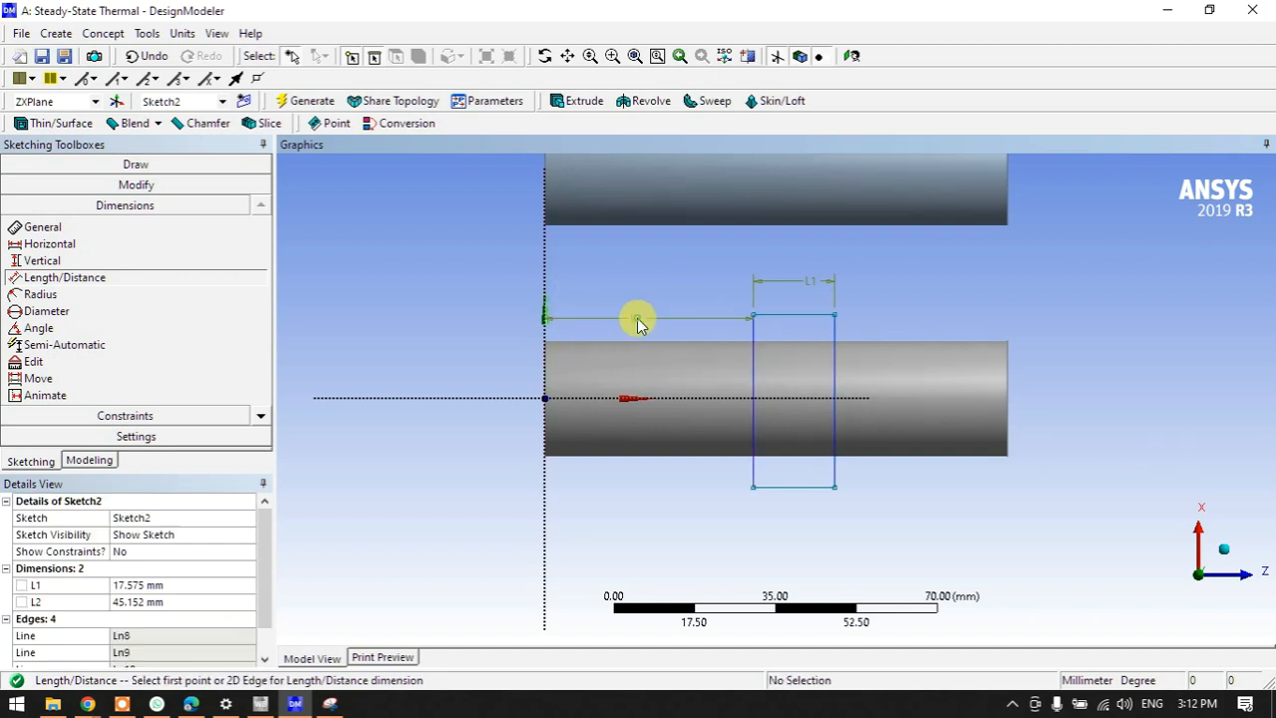
Set the rectangle's width L1 to 10 mm and its distance L2 from the axis to 45 mm.
click(157, 602)
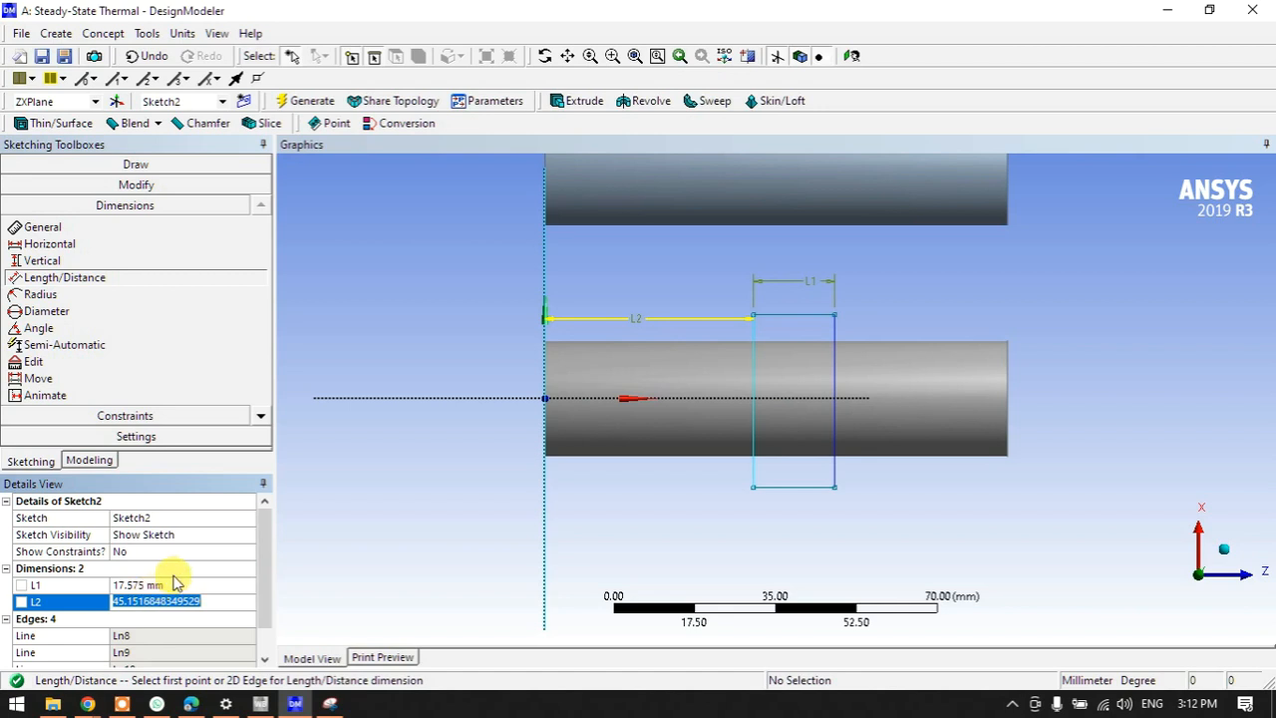
click(175, 584)
text(10)
key(Return)
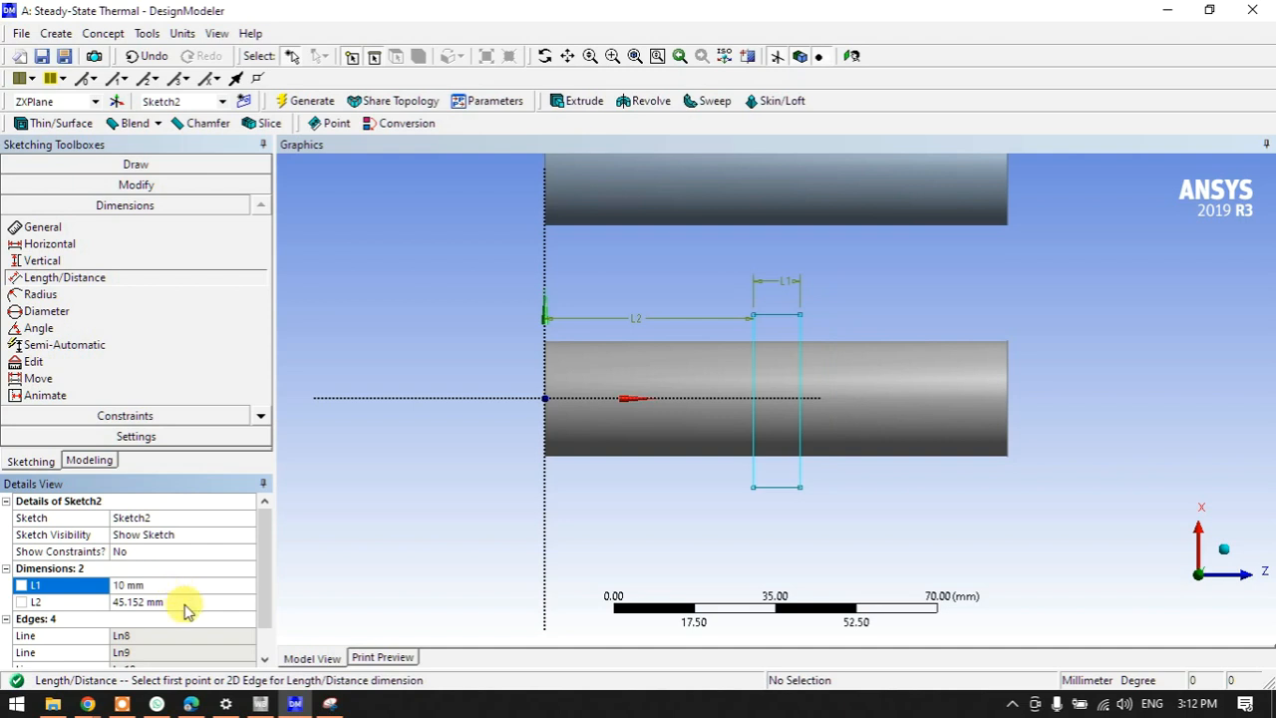
click(183, 602)
text(45)
key(Return)
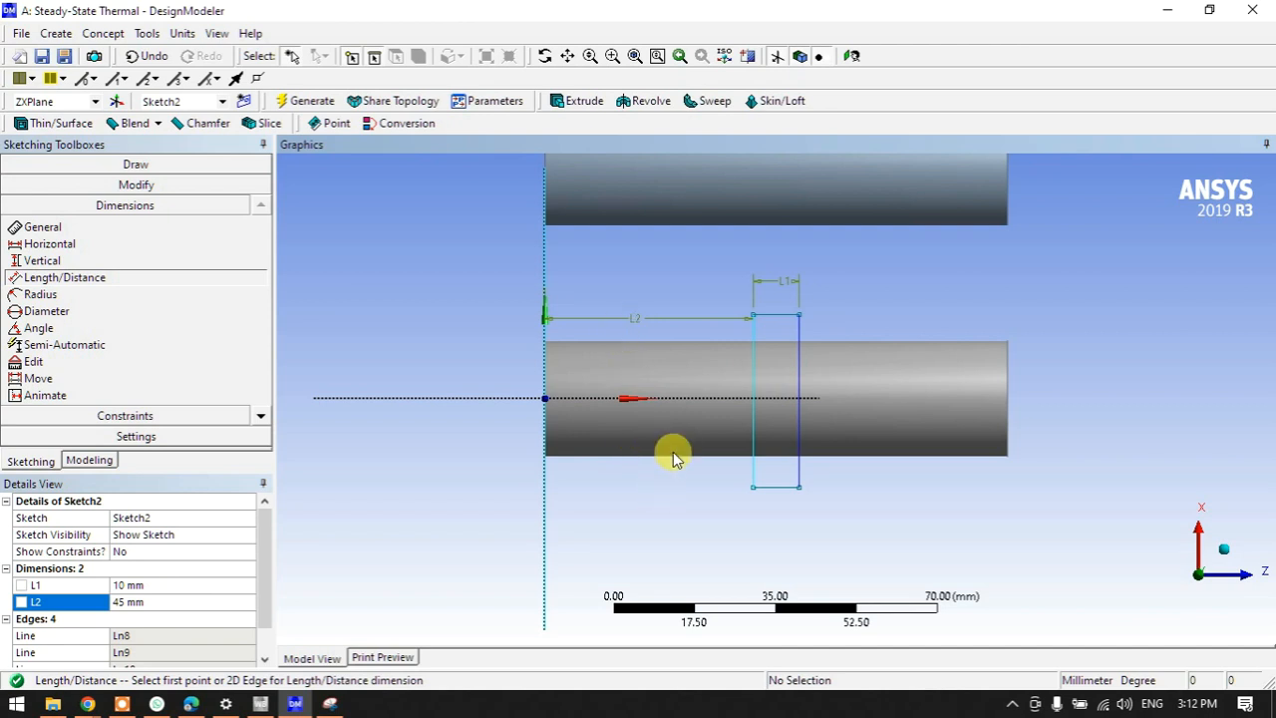
Extrude the rectangle sketch 100 mm with Add Material in the Reversed direction and generate it.
middle_drag(673, 452, 595, 387)
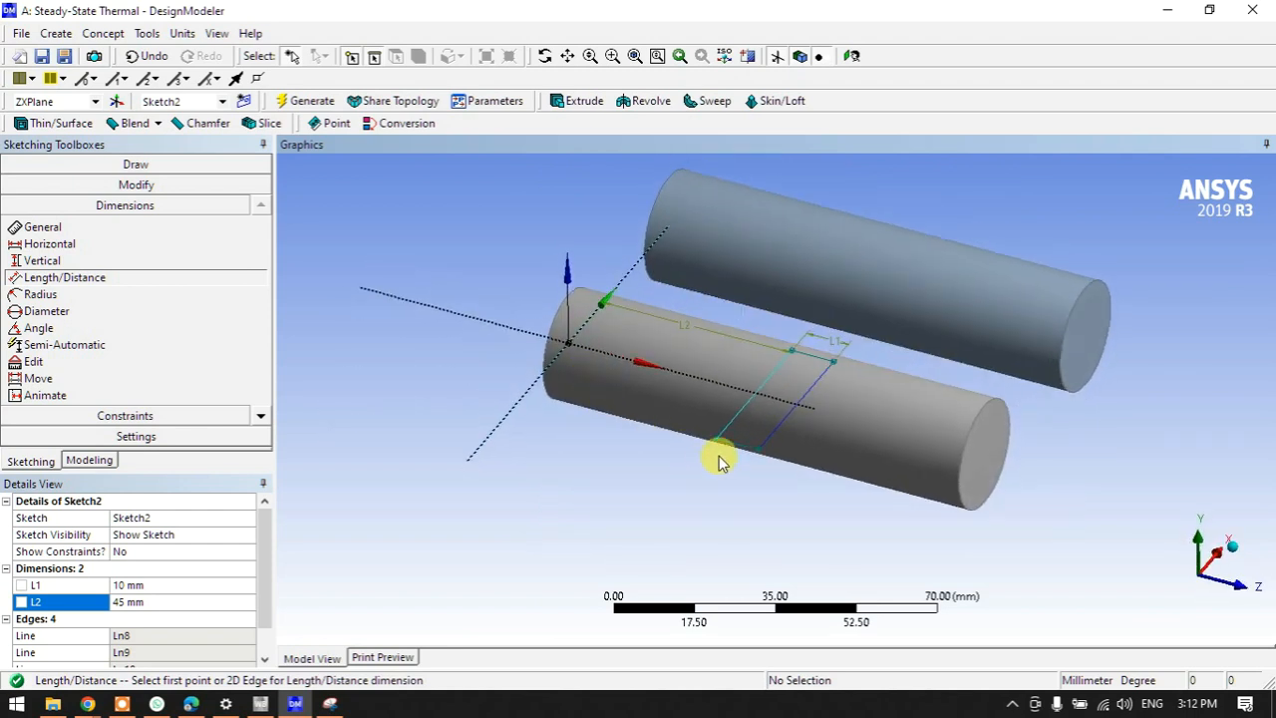
click(576, 108)
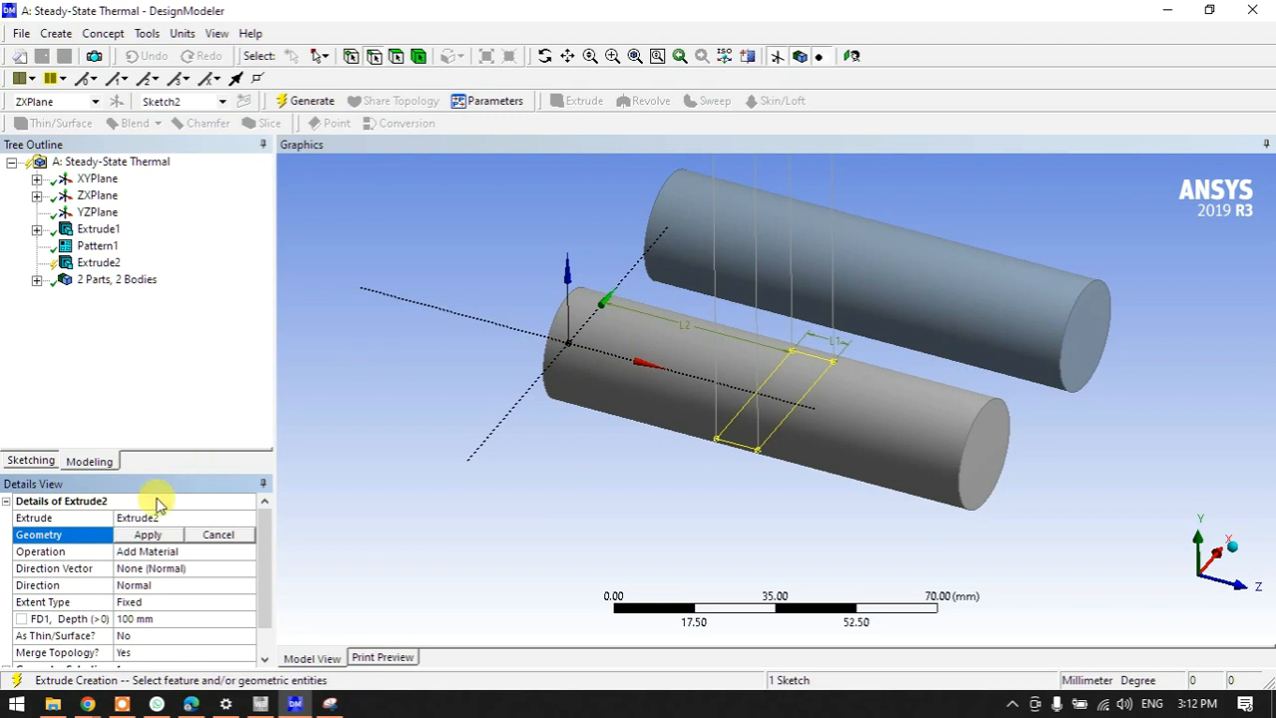
click(147, 539)
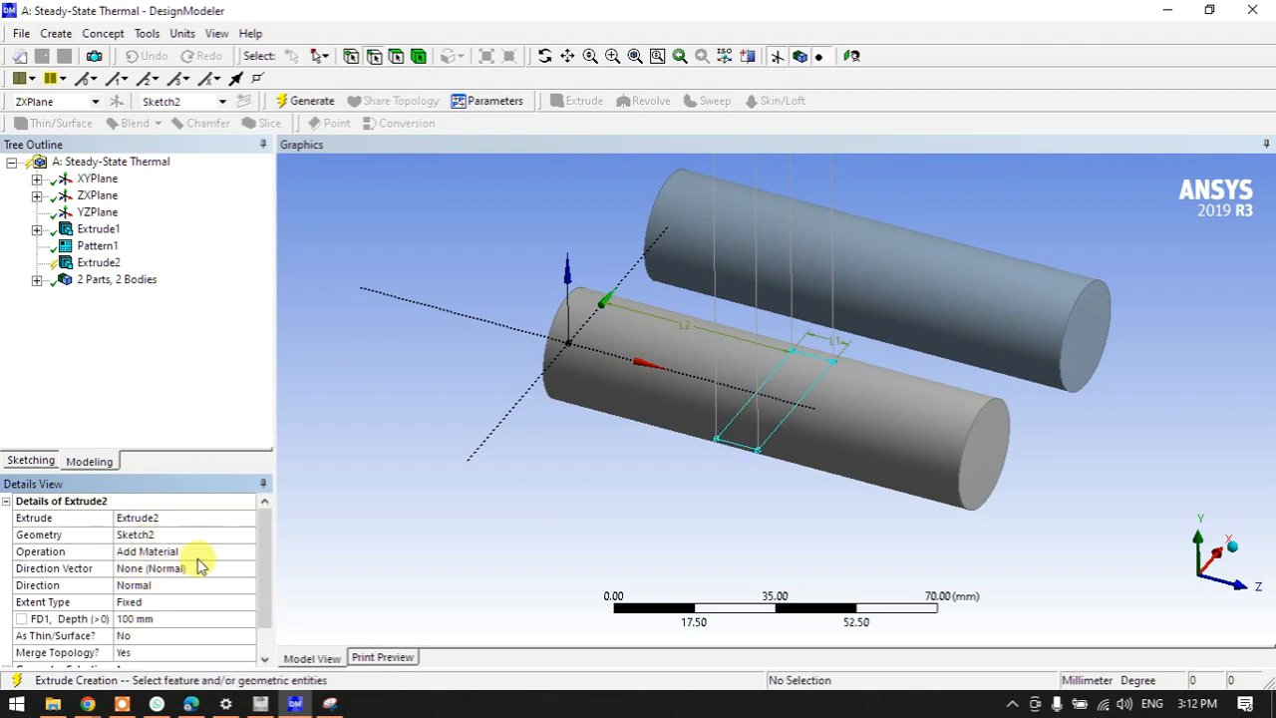
mouse_move(795, 484)
middle_down()
mouse_move(788, 415)
mouse_move(775, 427)
middle_up()
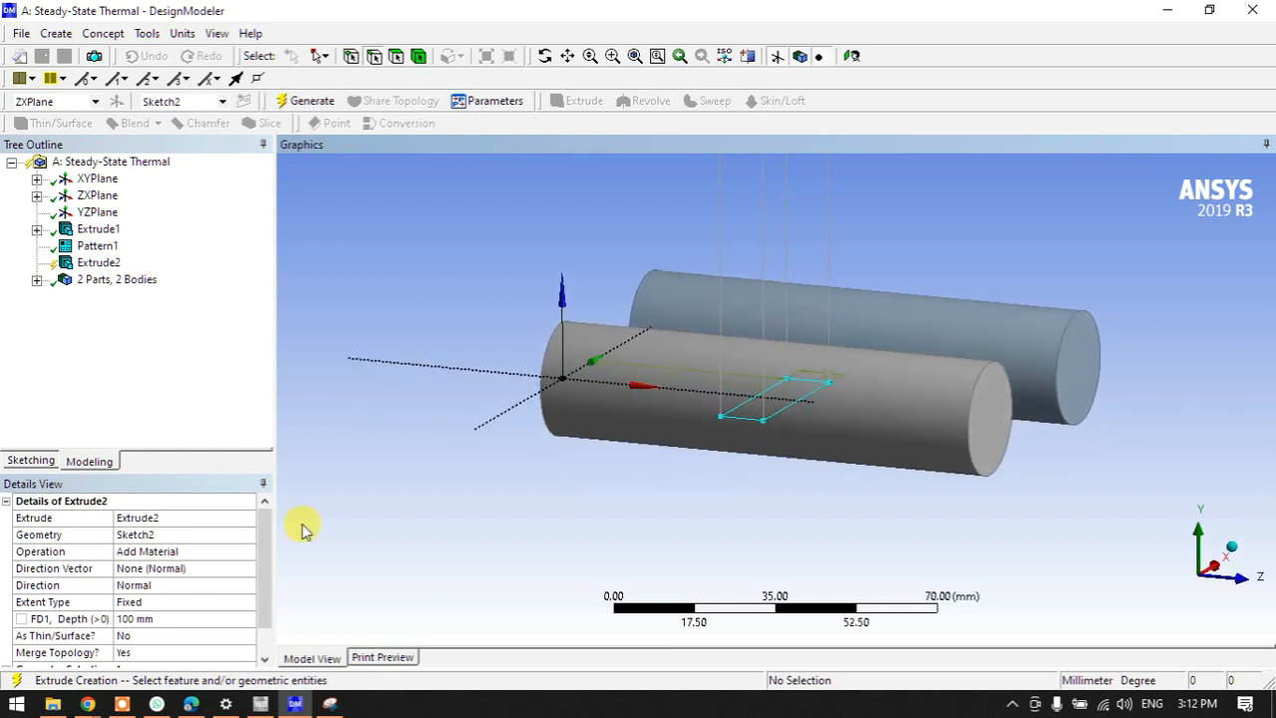
click(163, 589)
click(247, 585)
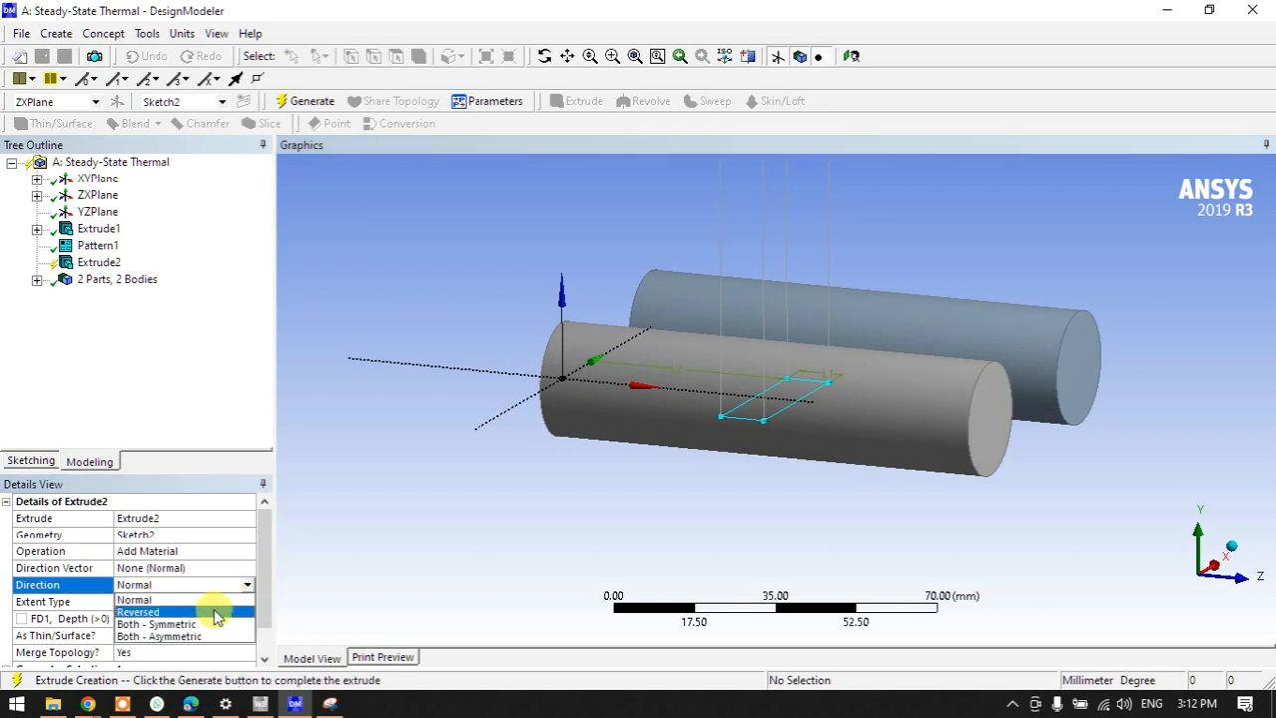
click(218, 614)
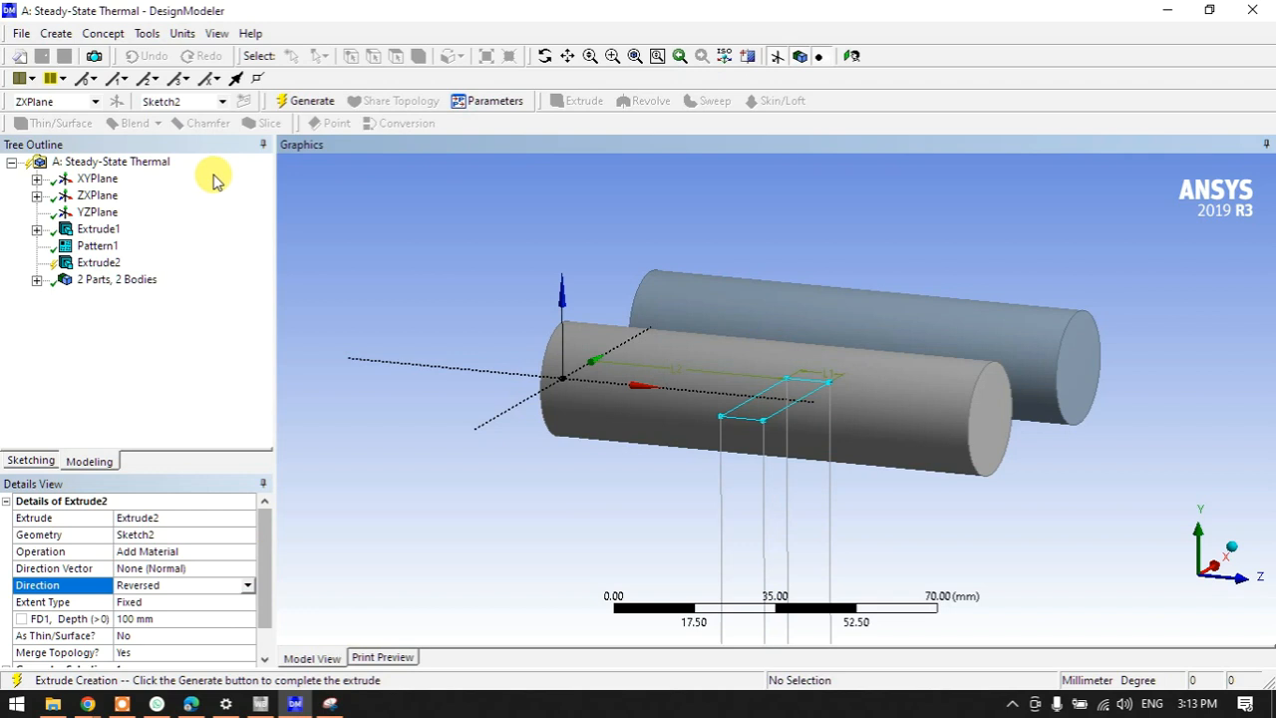
click(301, 104)
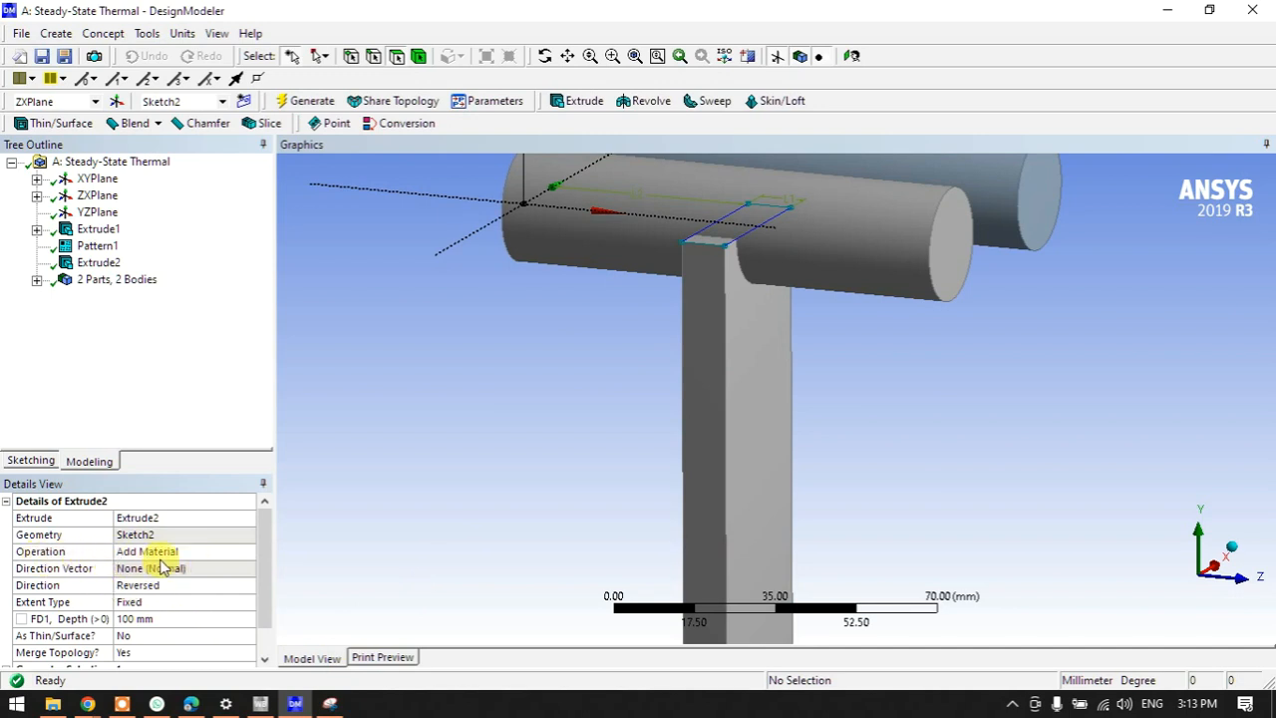
Change the rectangle extrusion's operation to Imprint Faces and regenerate the model.
click(223, 553)
click(247, 556)
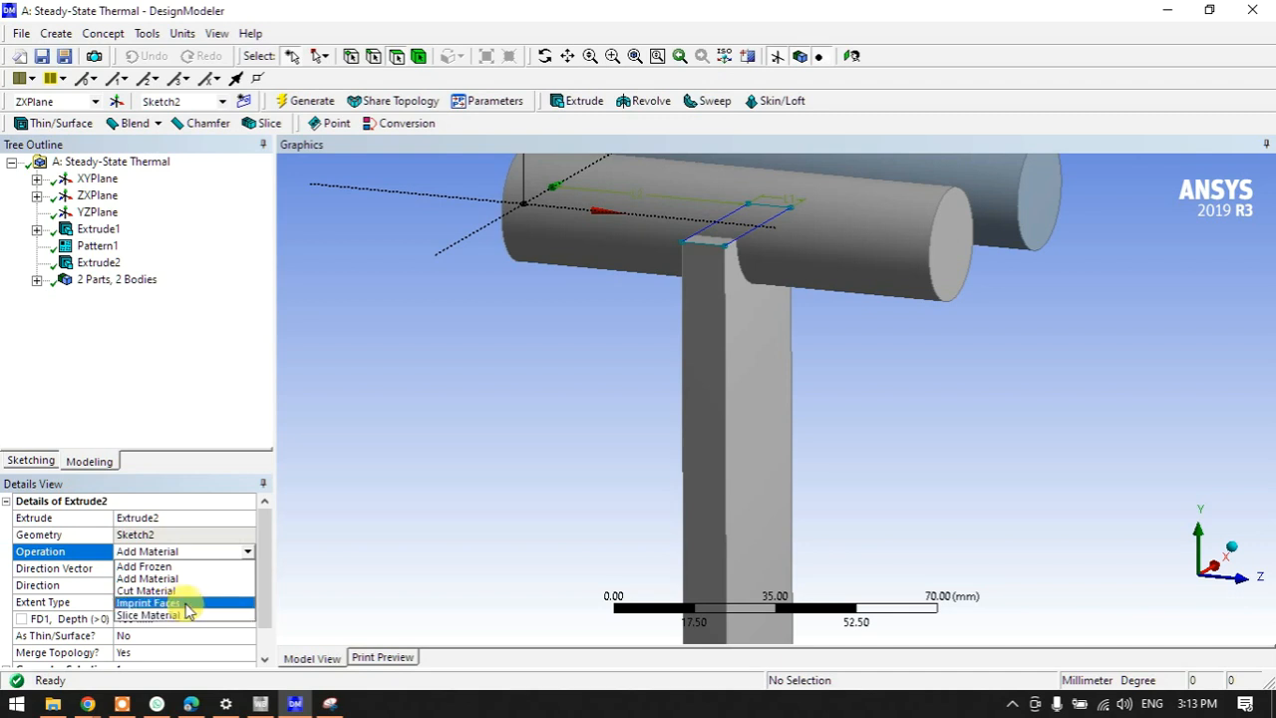
click(150, 603)
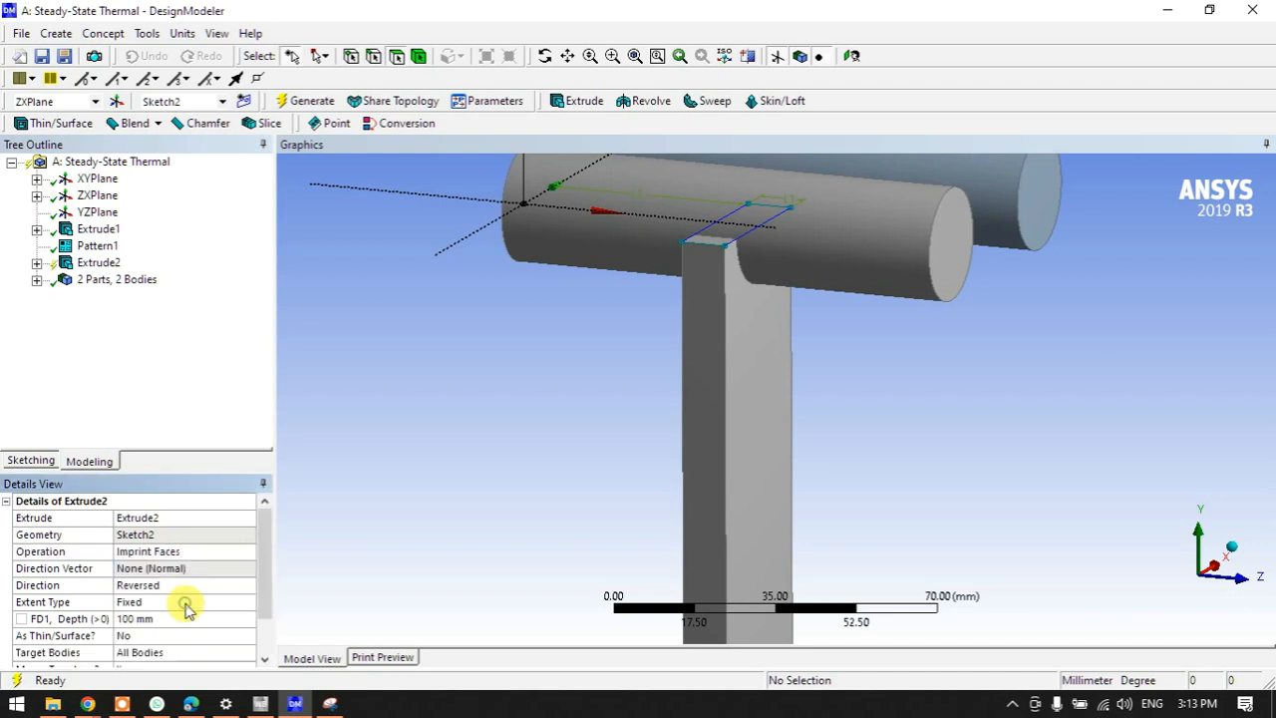
click(289, 106)
Examine the imprinted face on the underside of the first cylinder from several angles, selecting it to check its extent.
scroll(723, 307, up, 2)
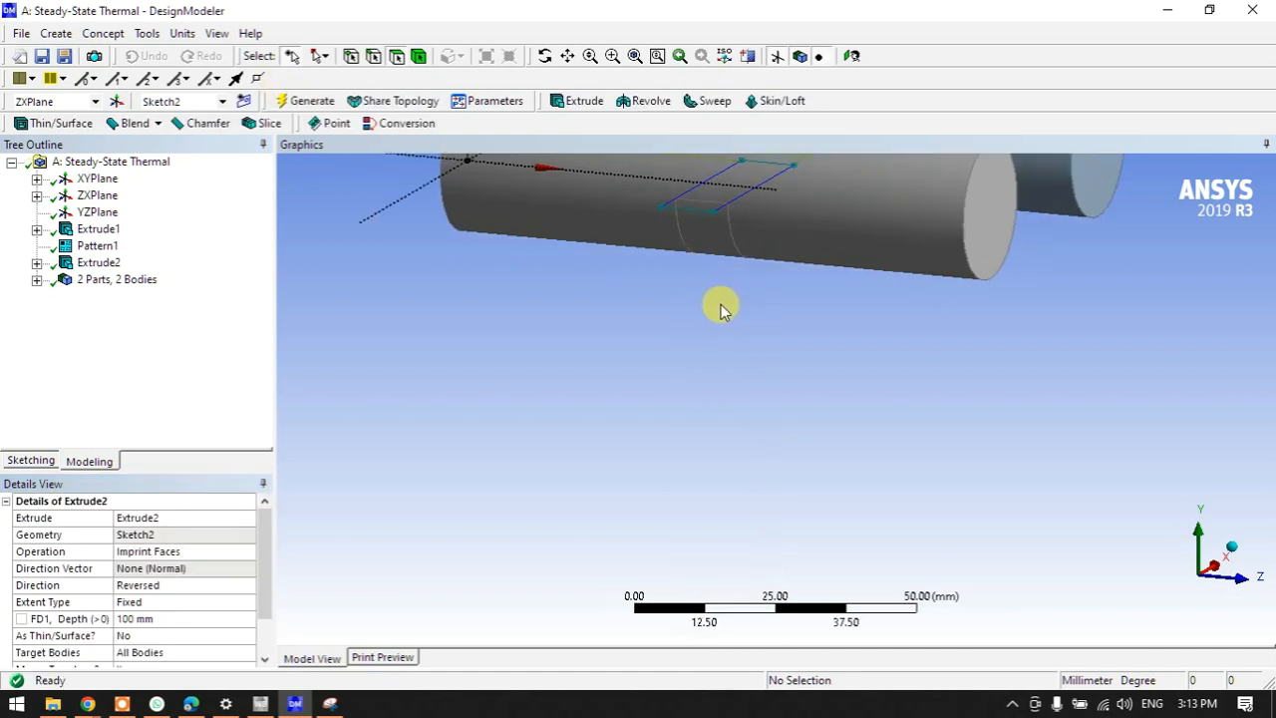
ctrl+middle_drag(717, 304, 692, 535)
scroll(688, 508, up, 3)
middle_drag(679, 473, 652, 387)
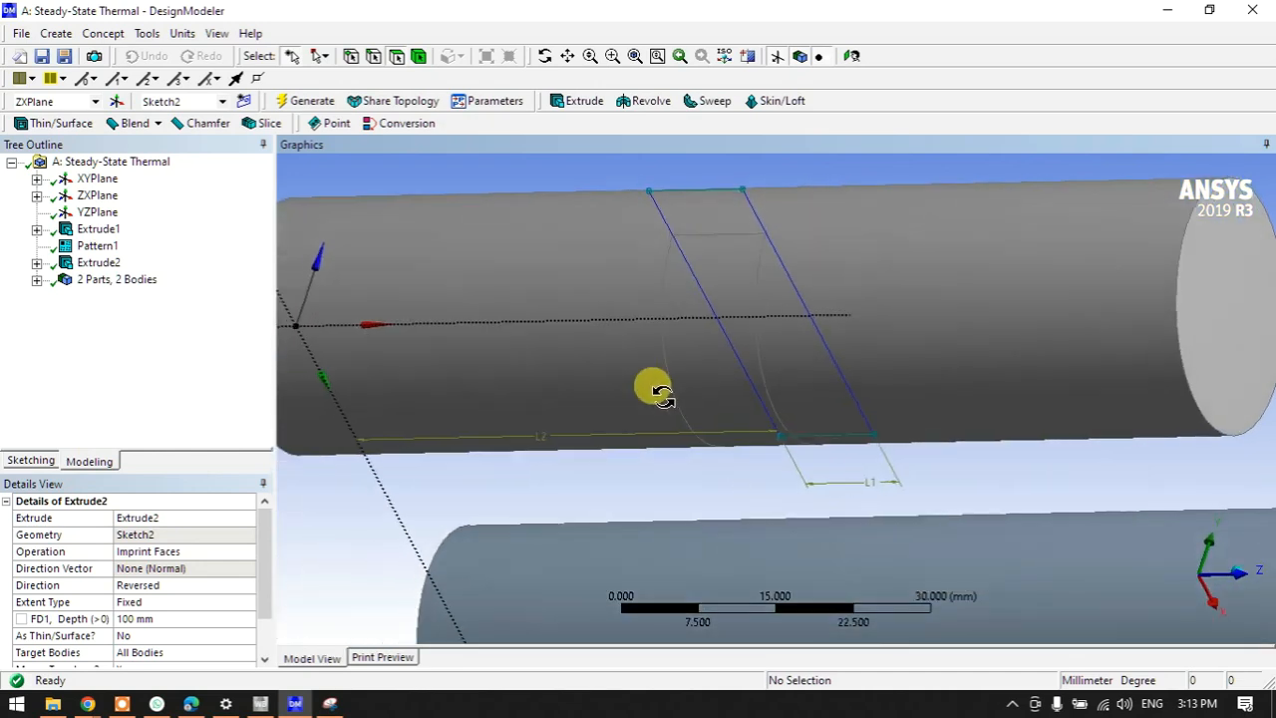
click(737, 287)
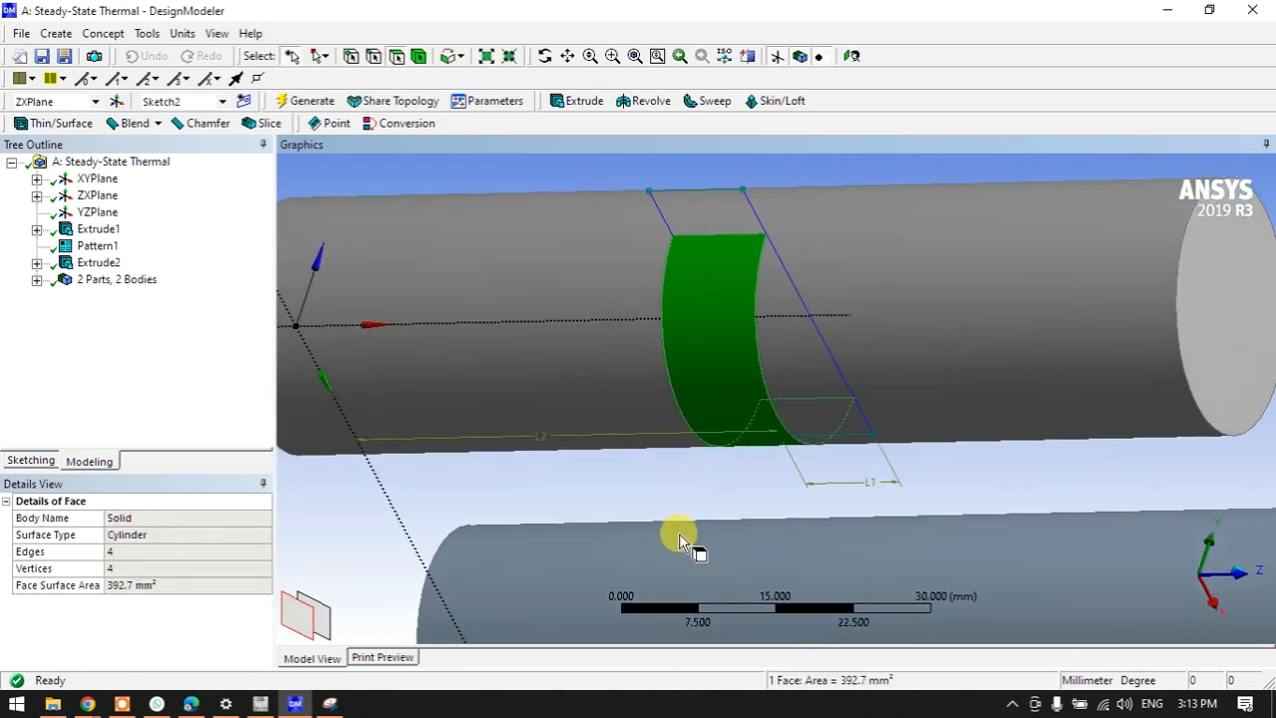
click(675, 486)
scroll(693, 395, down, 2)
middle_drag(693, 395, 759, 488)
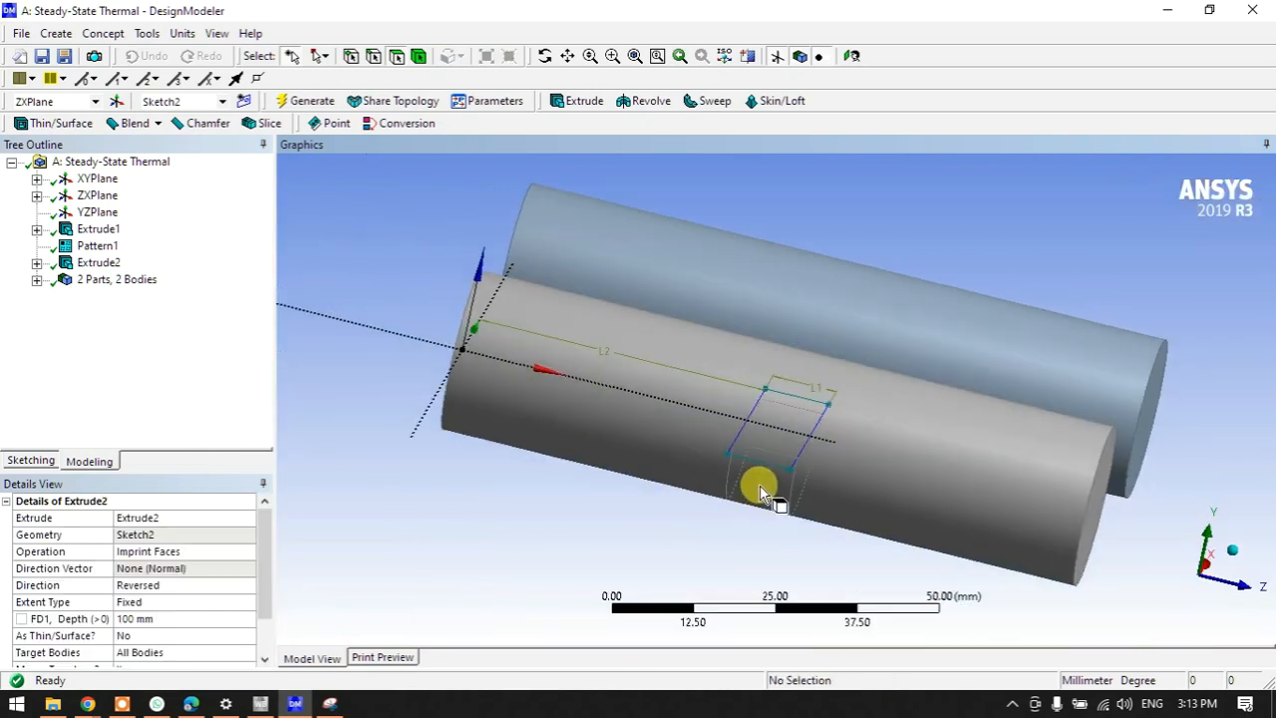
click(760, 488)
Review the operation options of Extrude2, keep Imprint Faces, and clear the selection.
click(96, 262)
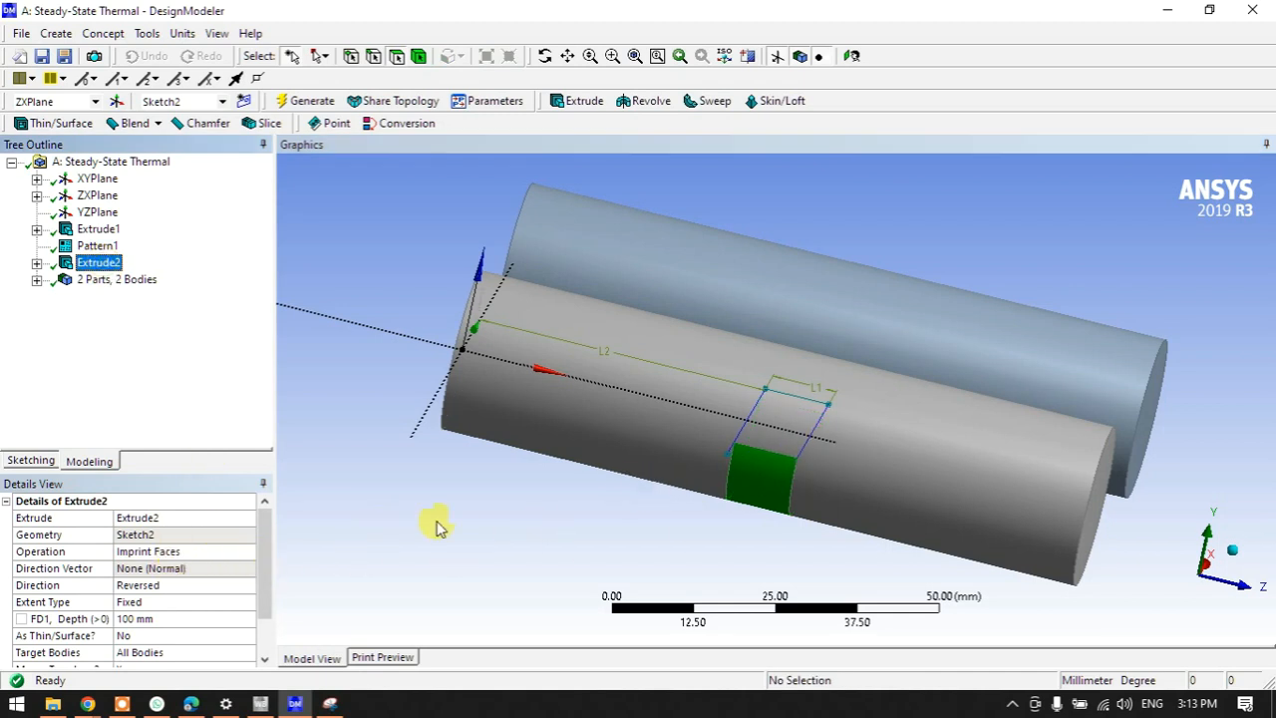
click(247, 553)
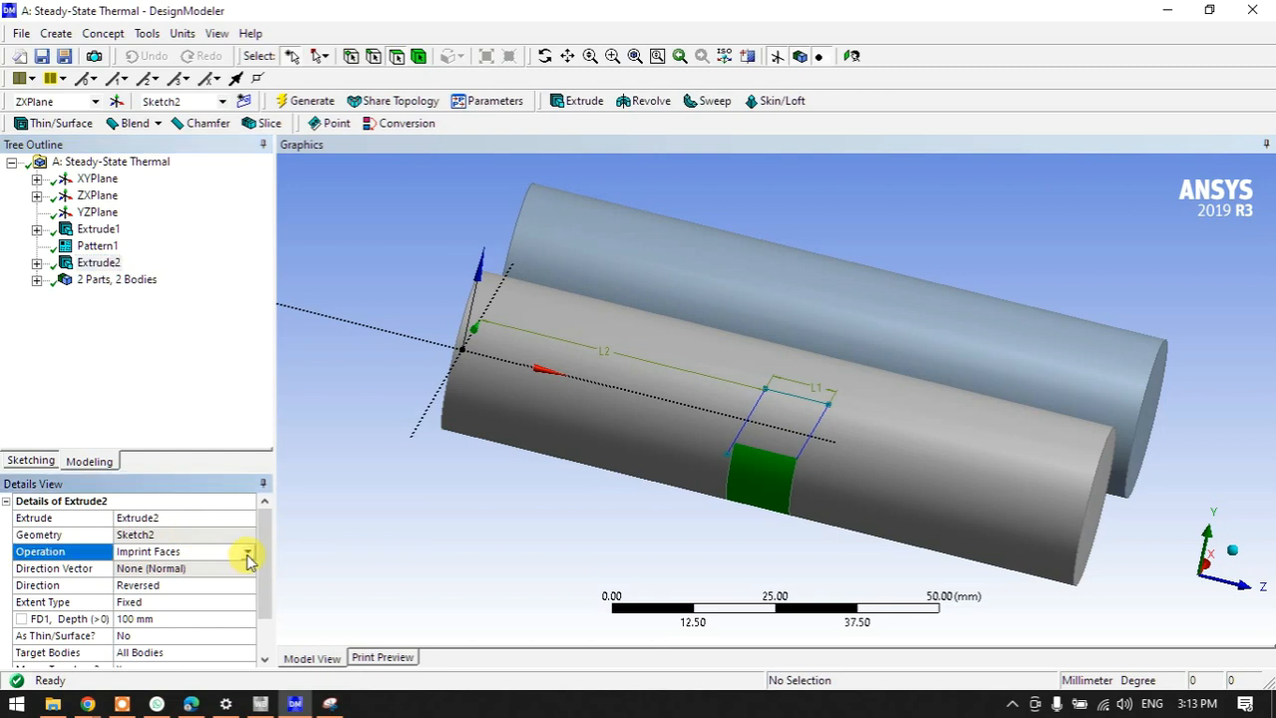
click(248, 555)
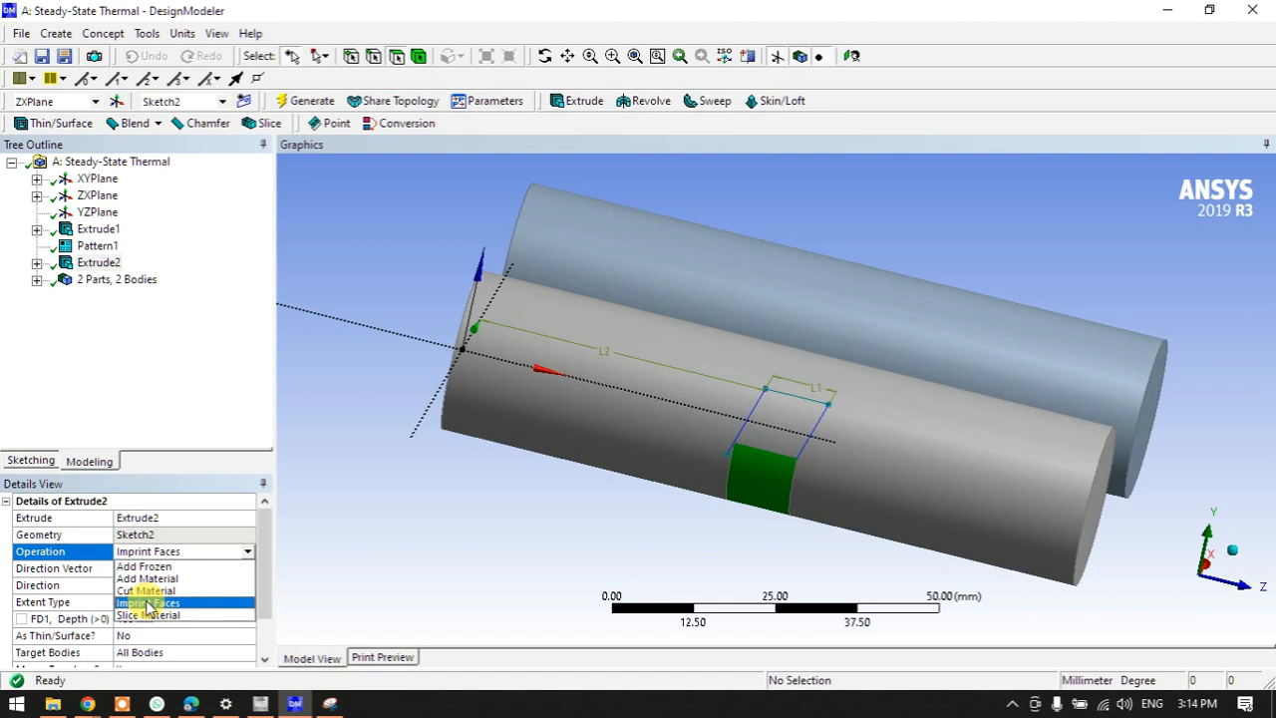
click(147, 603)
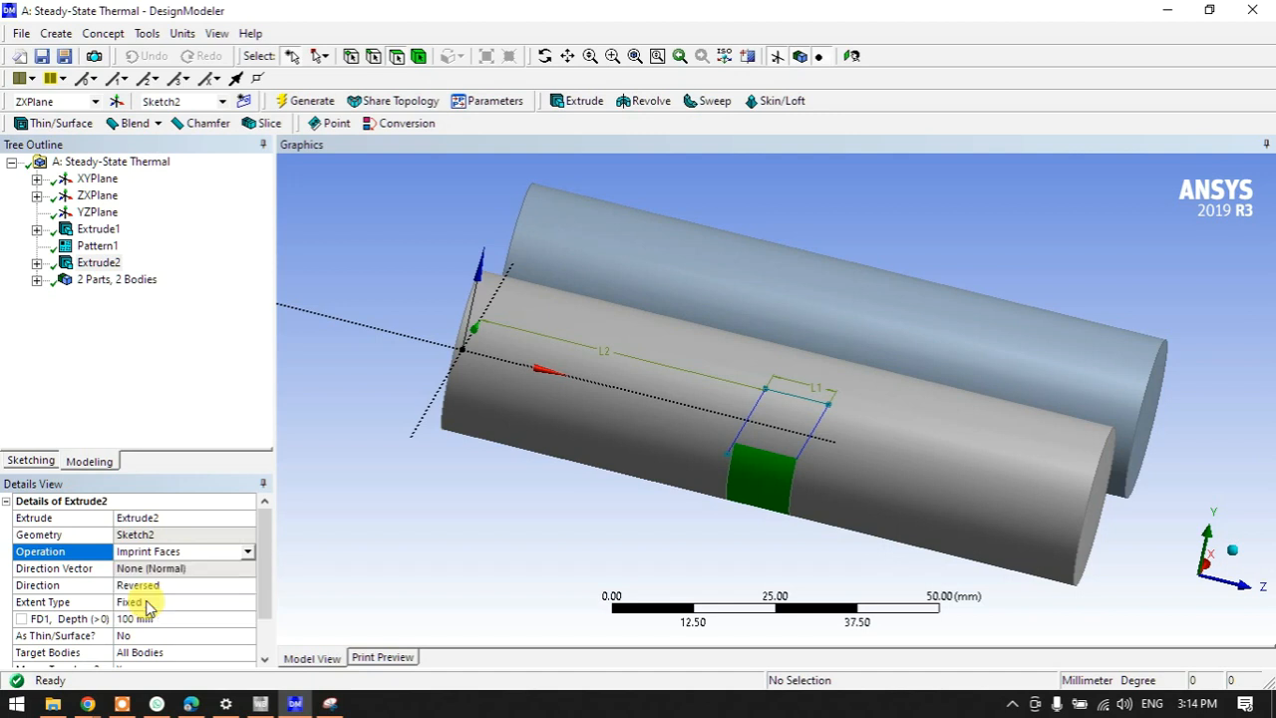
click(385, 549)
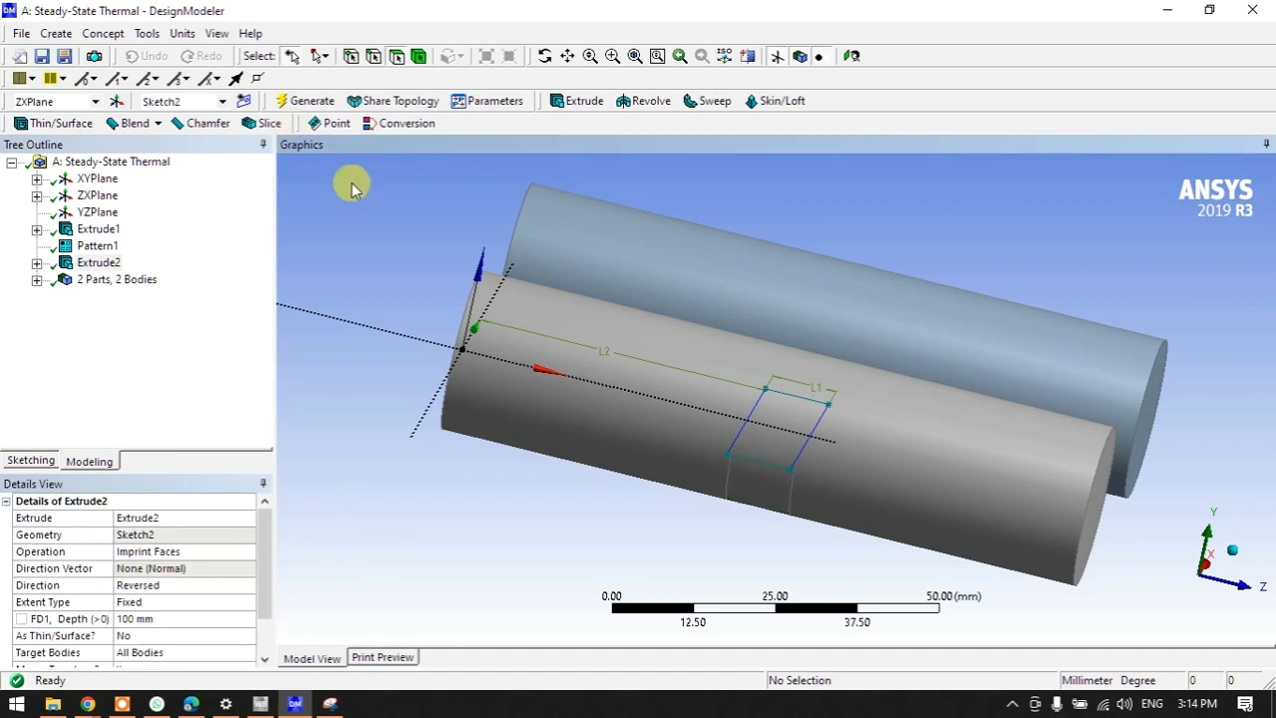
Switch to Workbench, open the Model cell of the Steady-State Thermal system, and bring up the Mechanical window.
click(1162, 10)
double_click(369, 239)
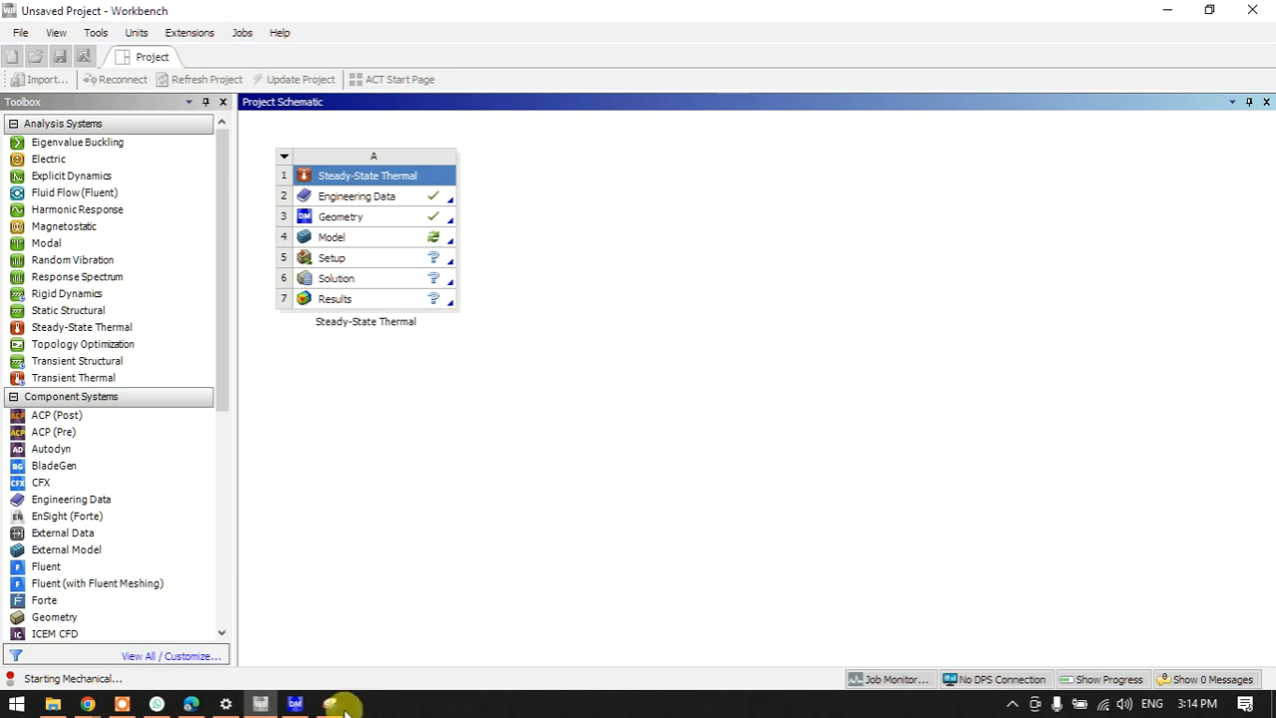
click(295, 702)
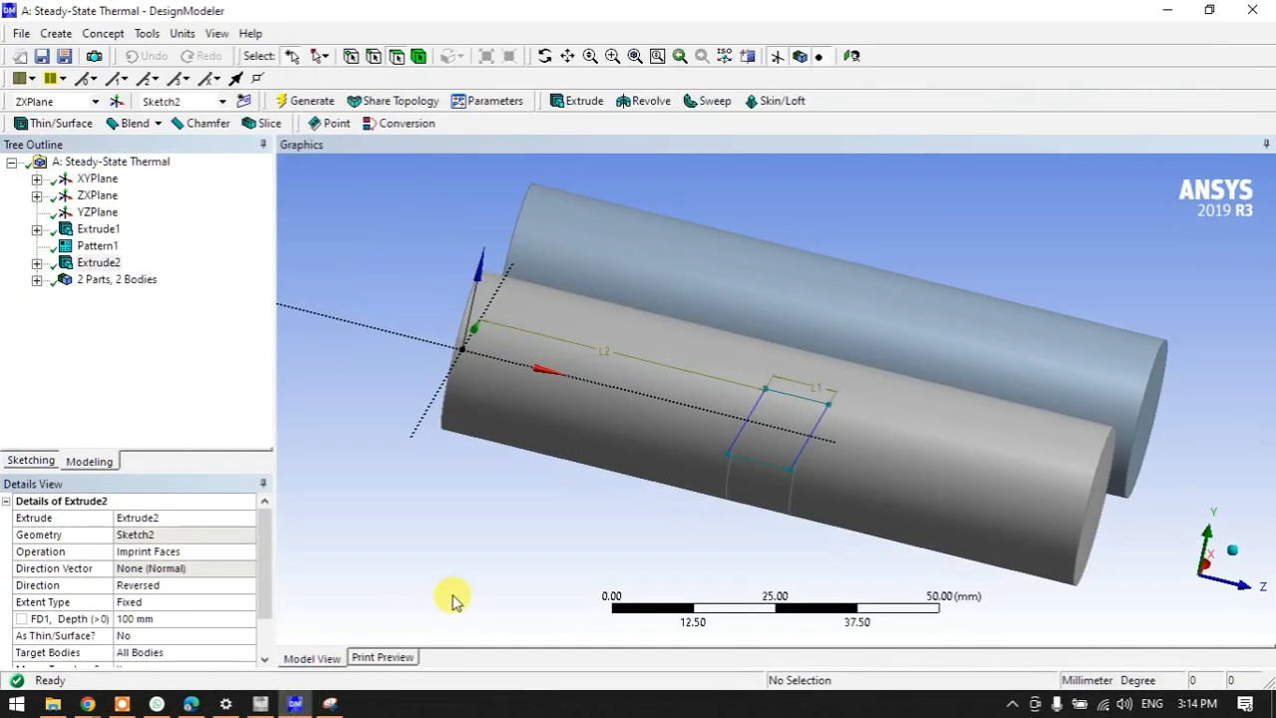
click(302, 701)
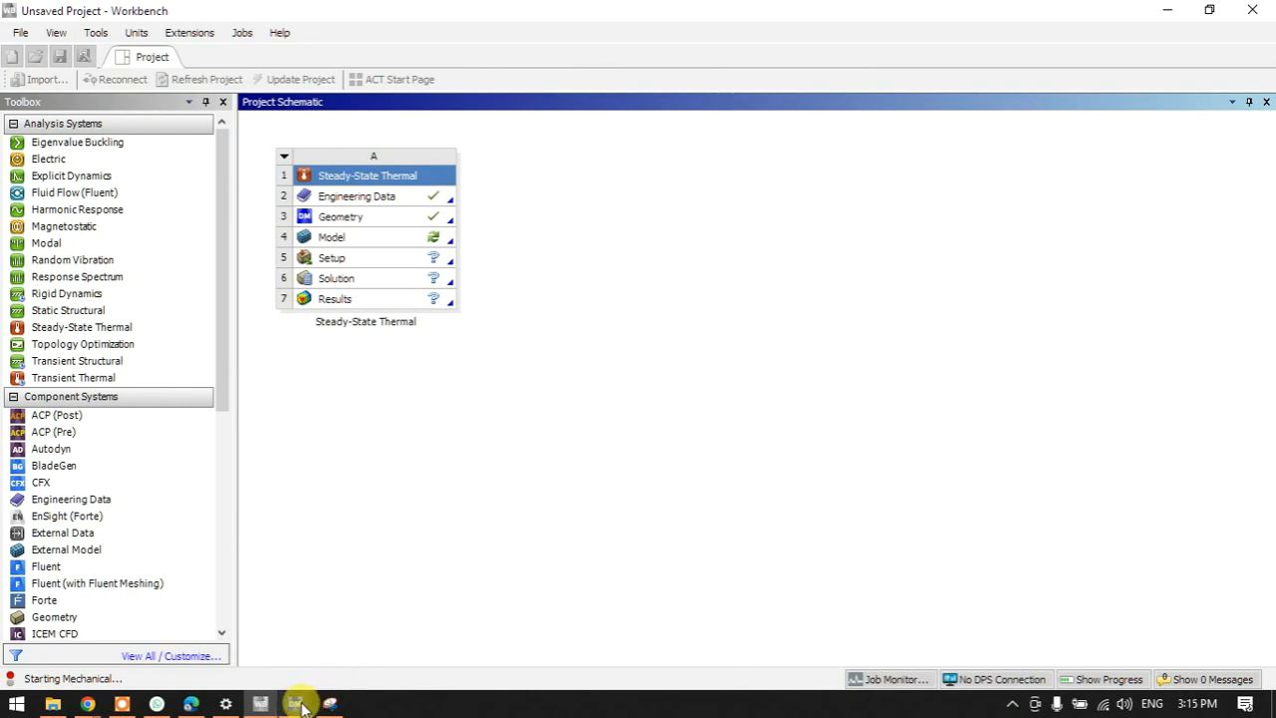
mouse_move(302, 706)
mouse_move(315, 663)
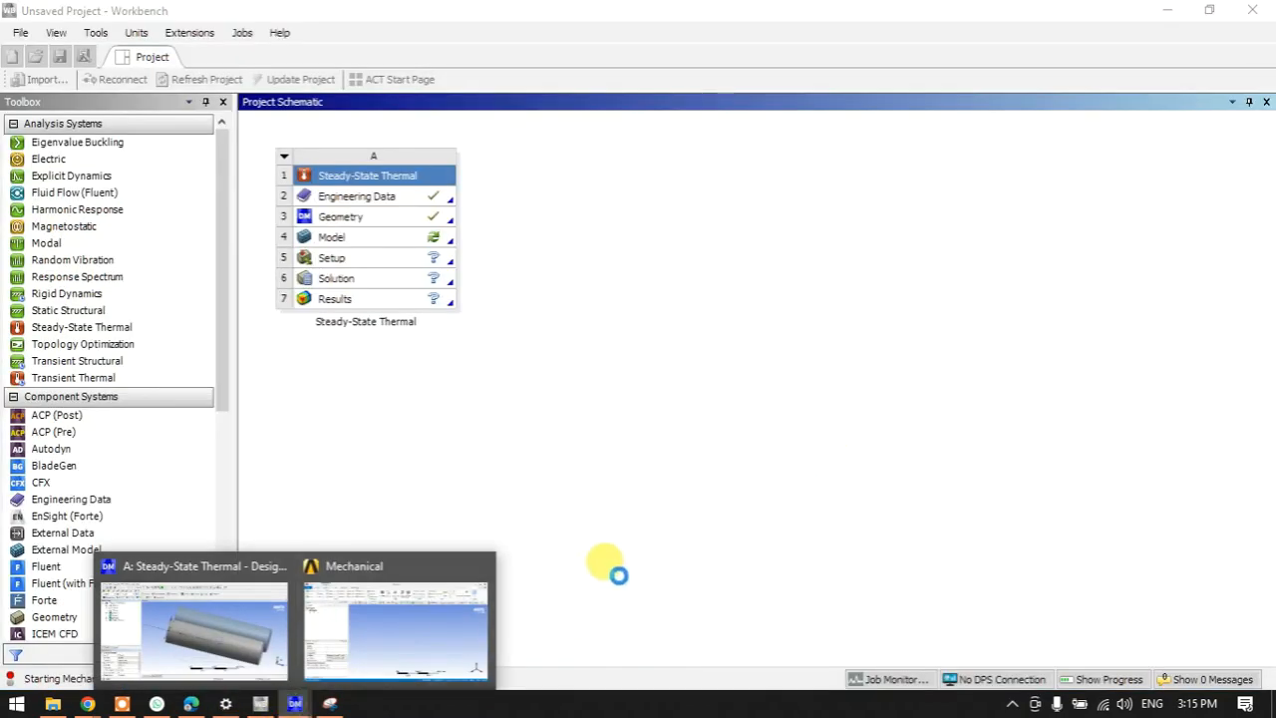
click(333, 666)
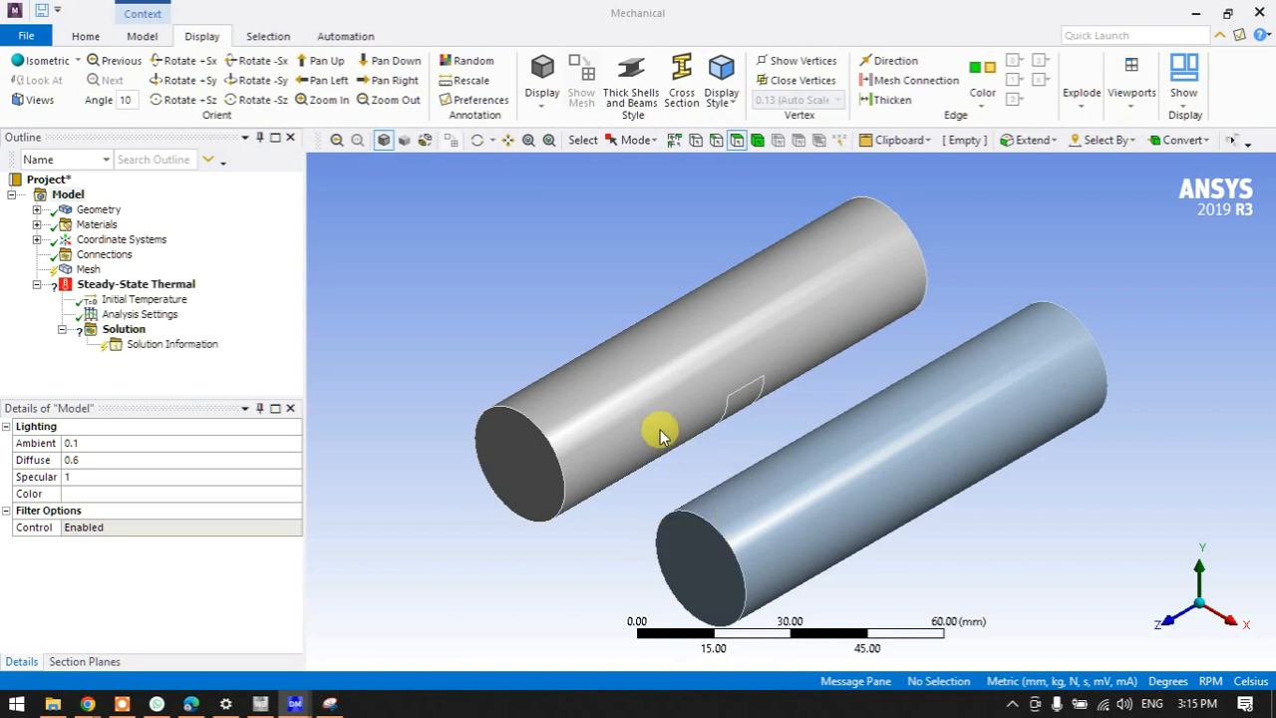
Add a Temperature load of 100 °C to the -Z end face of the cylinder without the imprint.
middle_drag(605, 427, 863, 428)
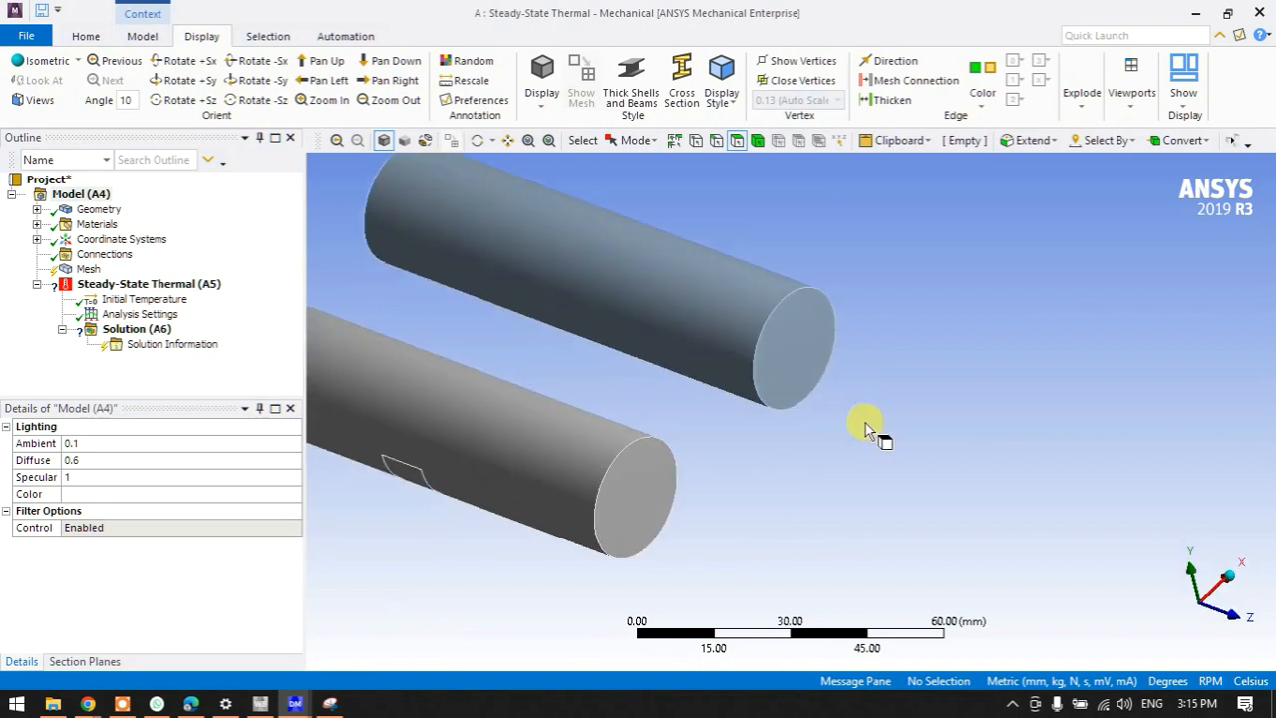
ctrl+middle_drag(692, 461, 977, 467)
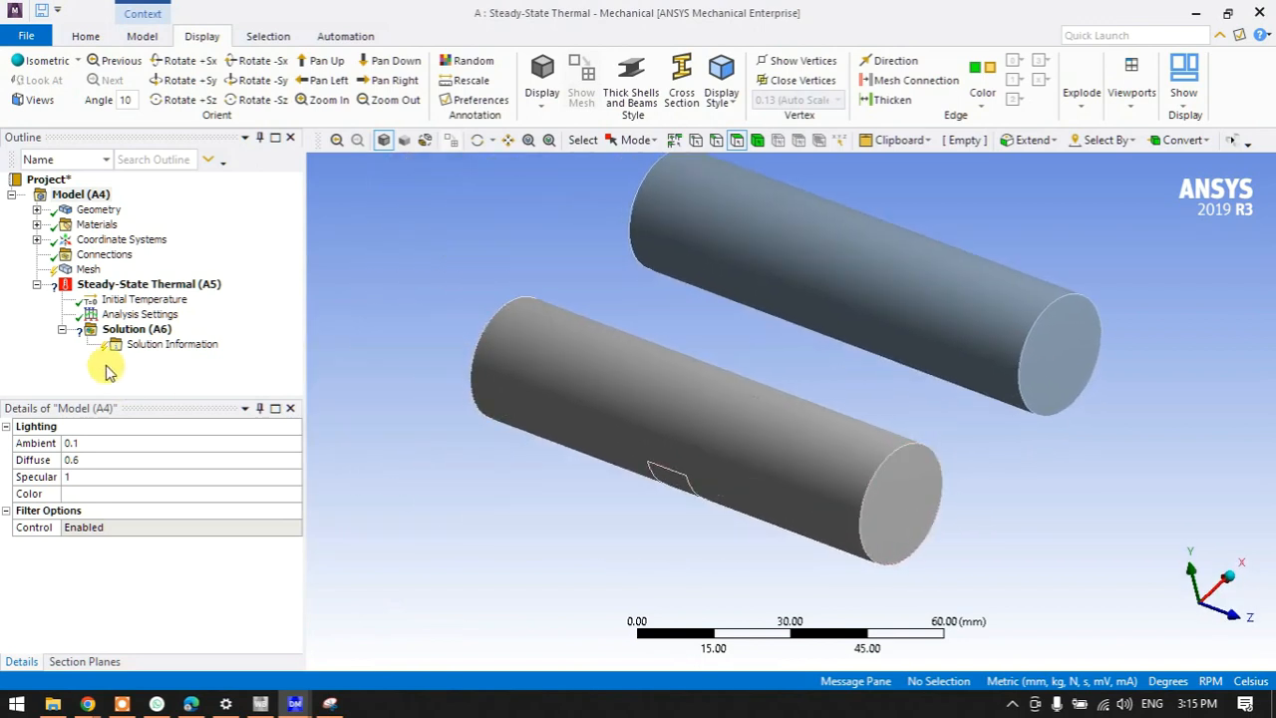
click(159, 285)
right_click(165, 288)
mouse_move(213, 296)
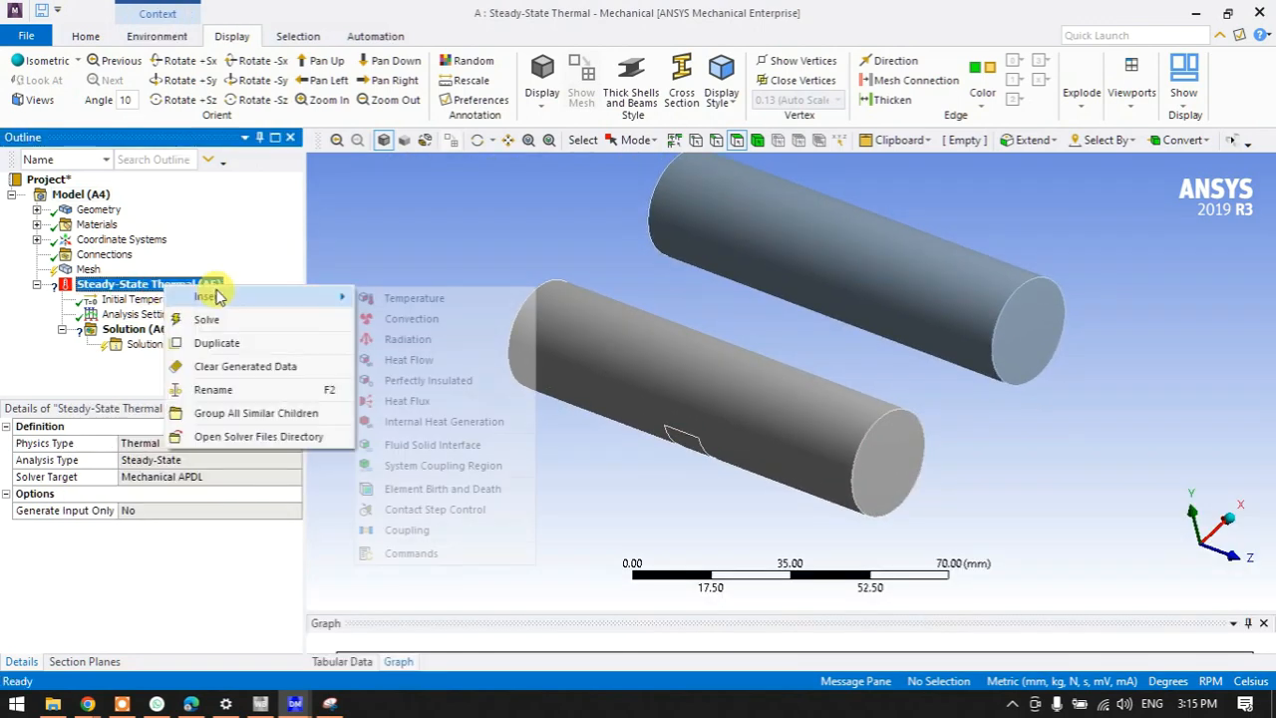
click(407, 302)
middle_drag(454, 393, 613, 379)
click(613, 262)
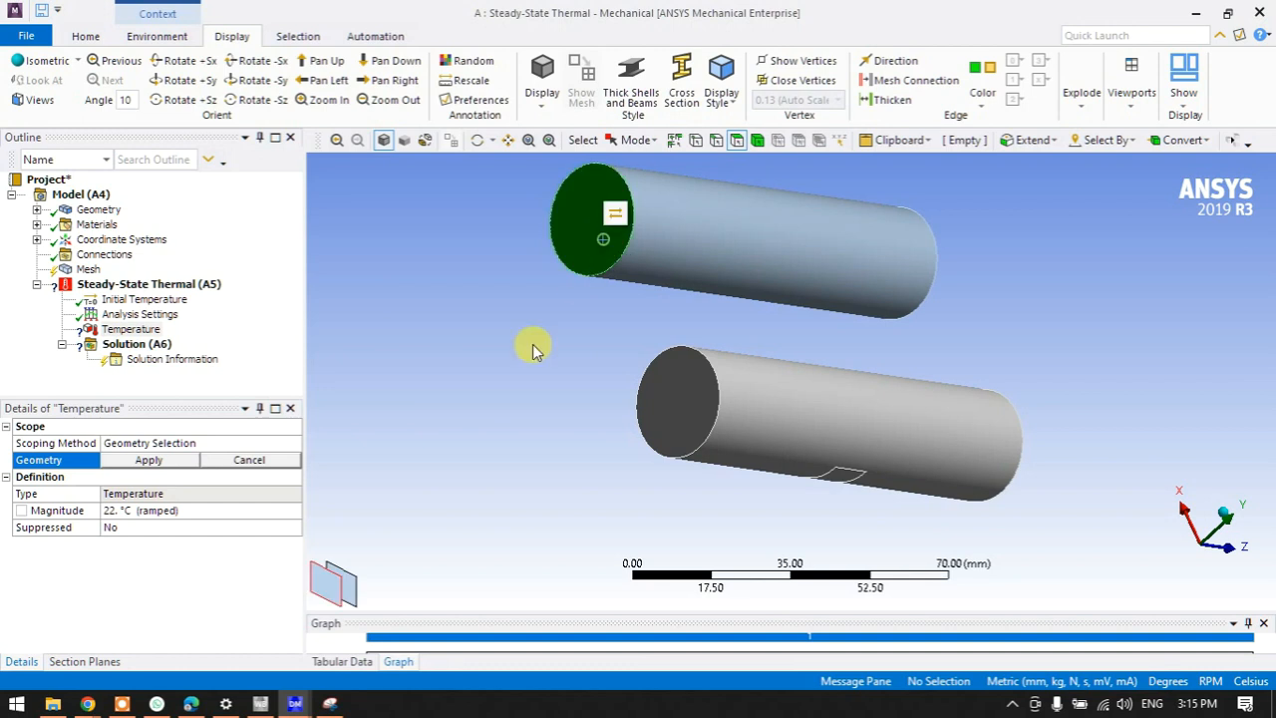
click(155, 460)
click(141, 510)
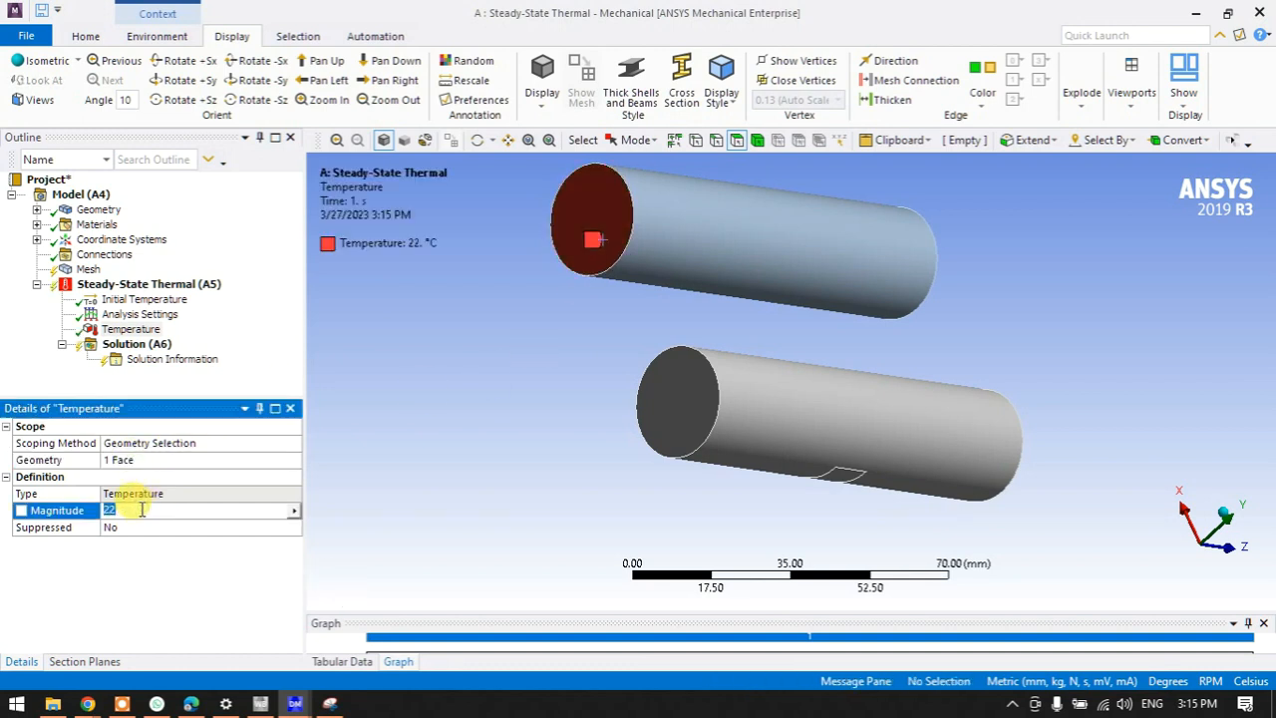
text(100)
key(Return)
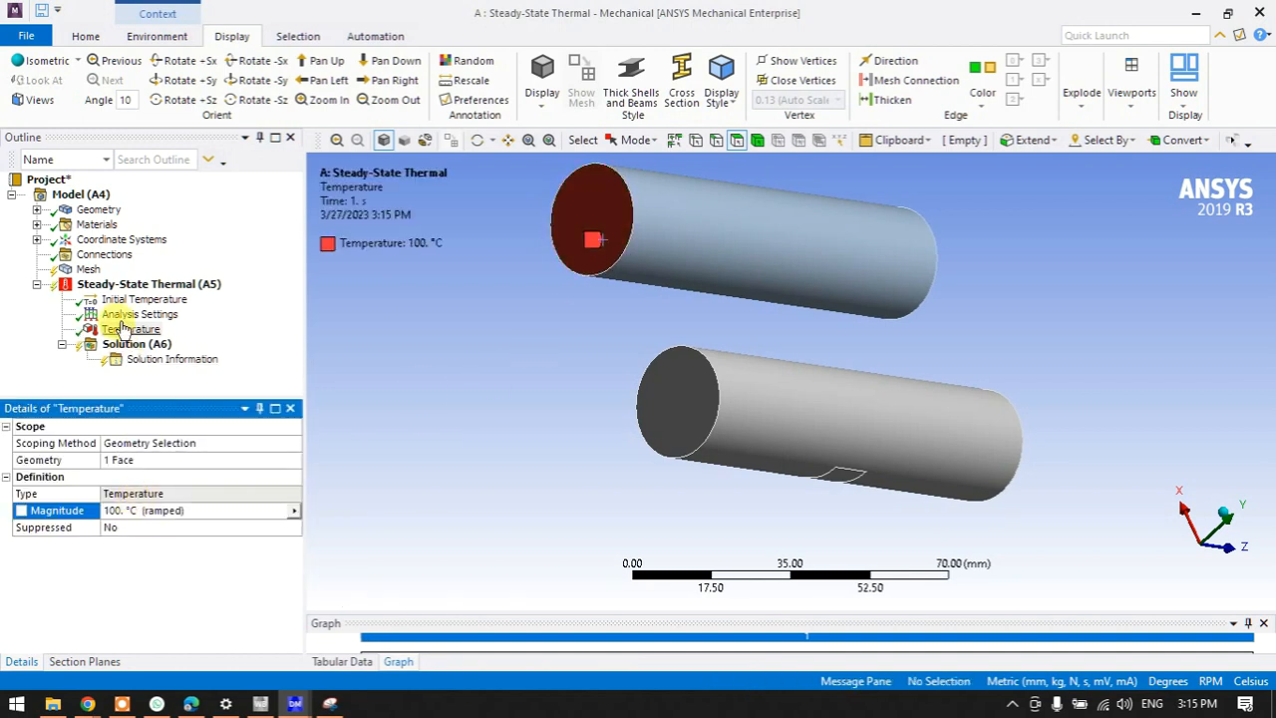
Duplicate the Temperature load, rescope the copy to the +Z end face of the plain cylinder, and set it to 22 °C.
right_click(130, 329)
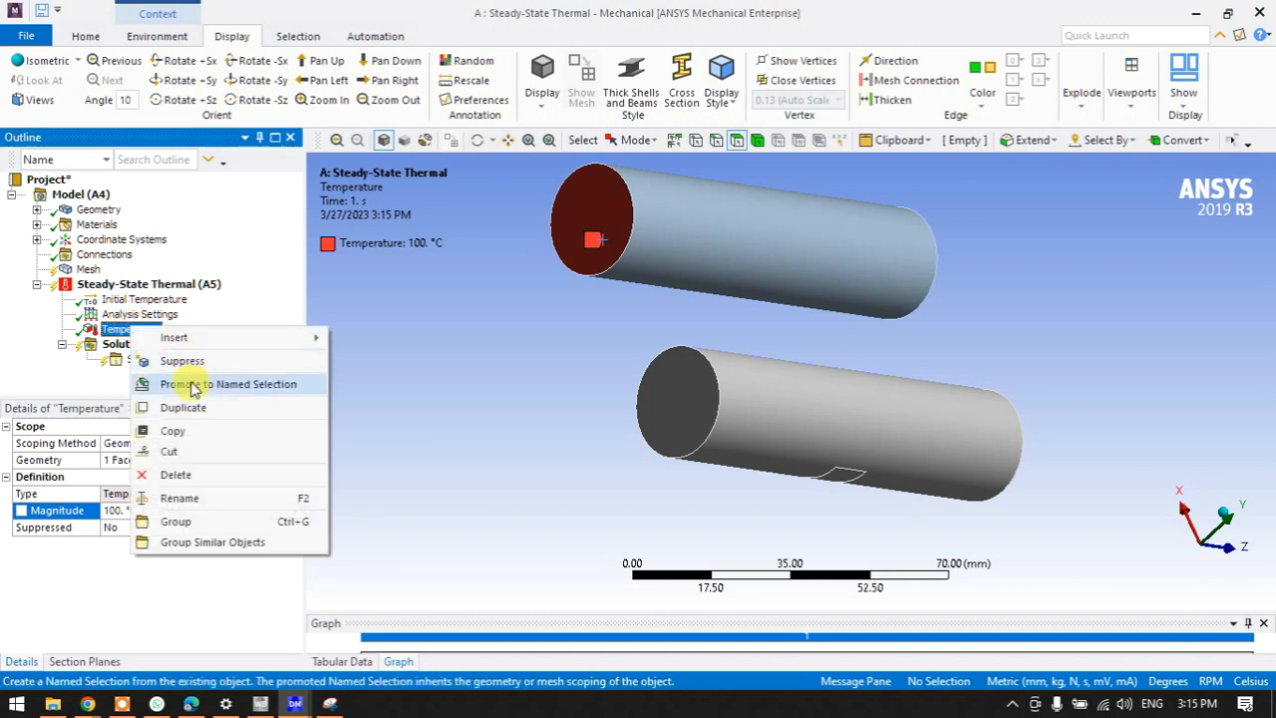
click(189, 407)
middle_drag(456, 445, 364, 435)
click(1023, 362)
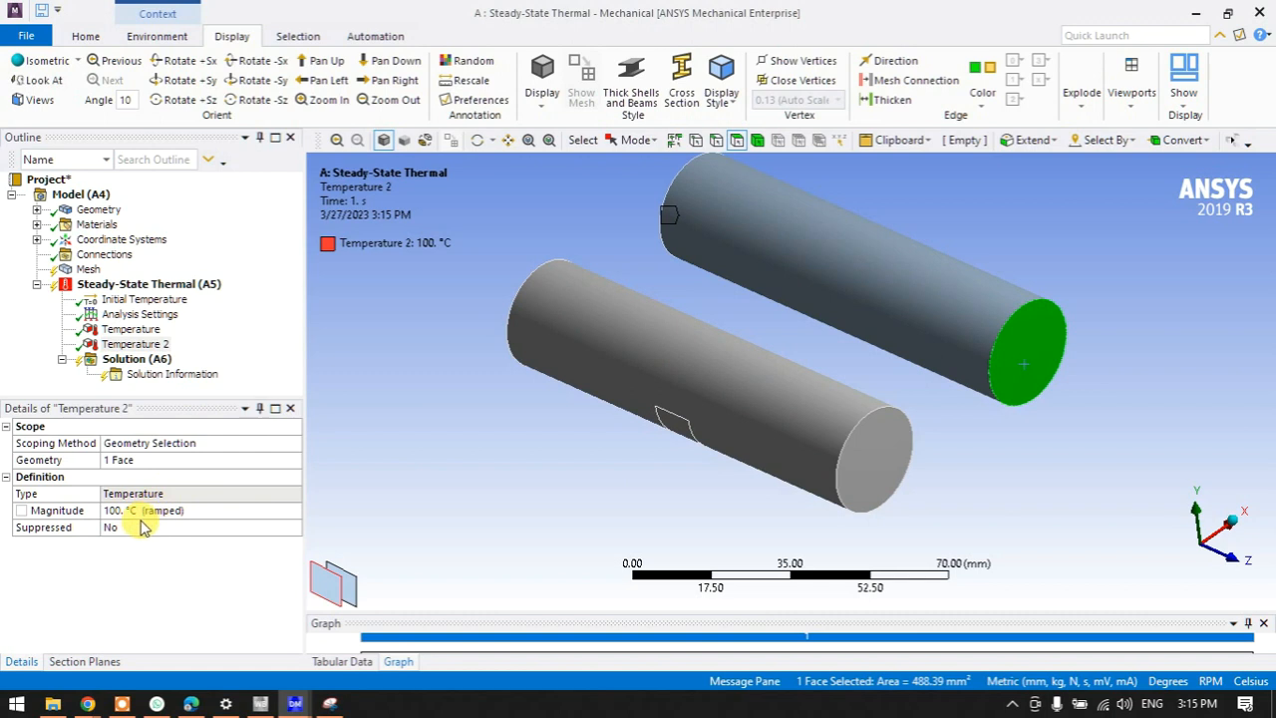
click(129, 459)
click(135, 459)
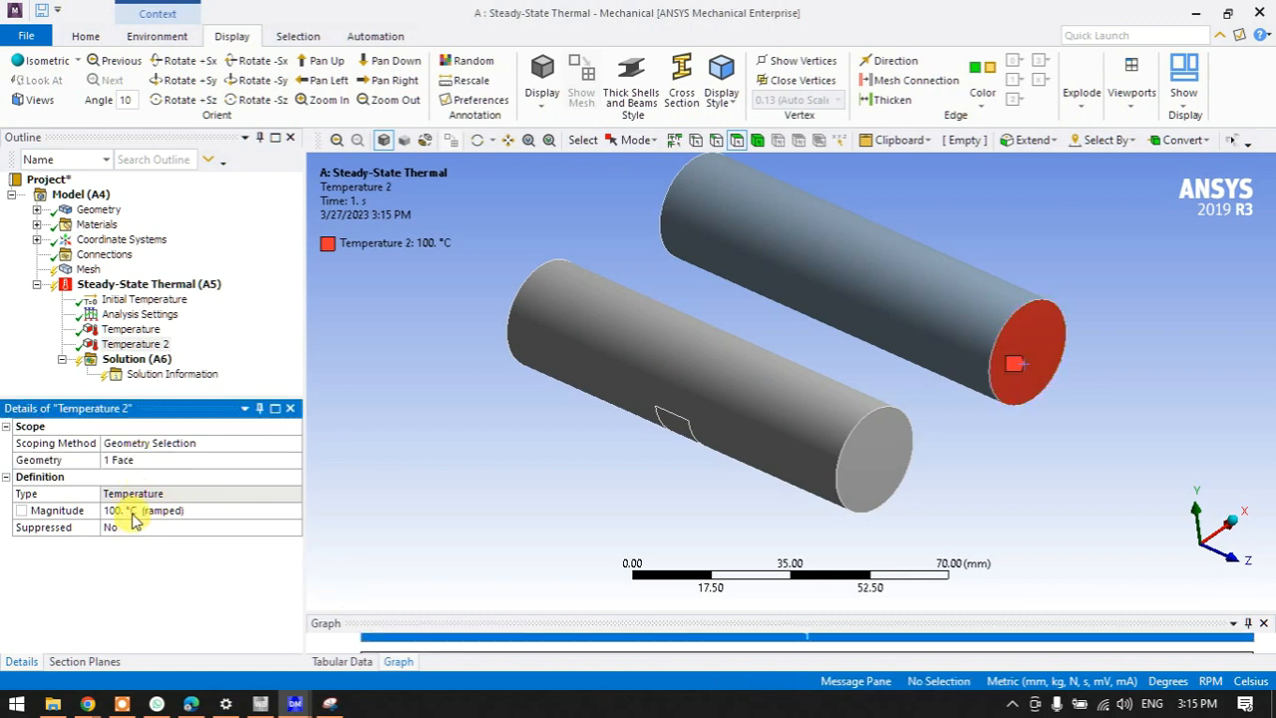
click(132, 510)
text(22)
key(Return)
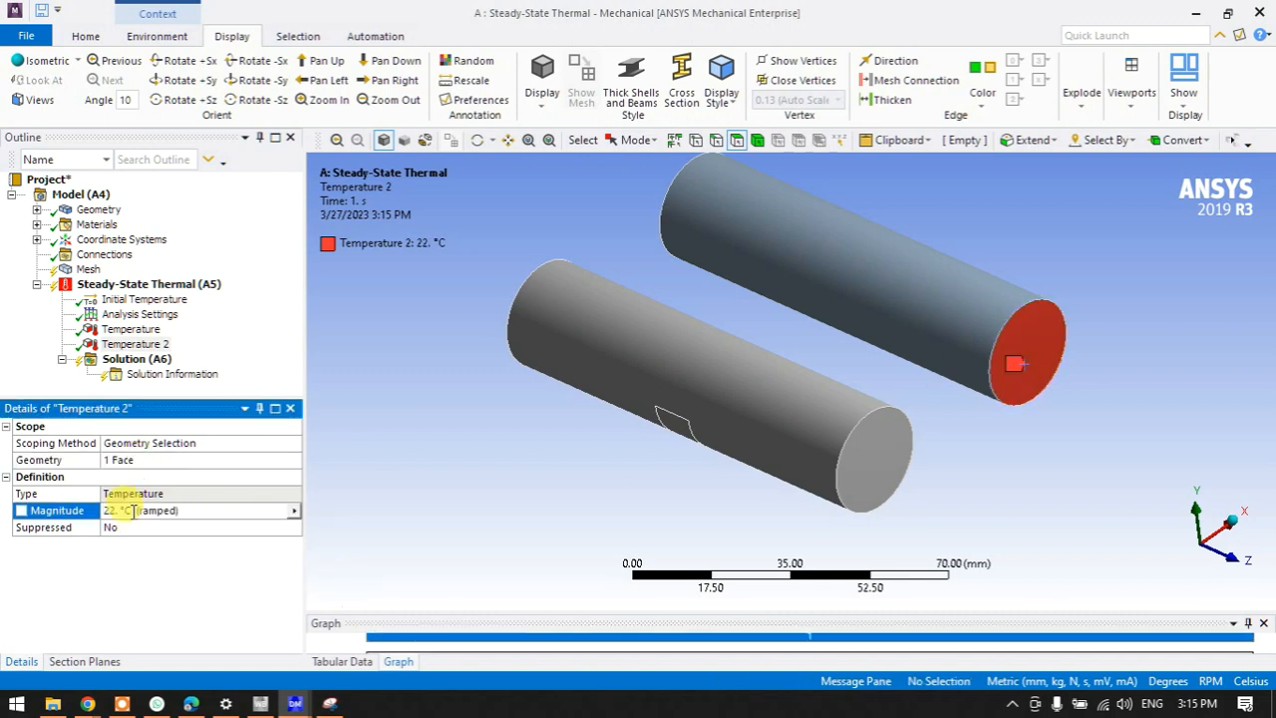
Duplicate Temperature 2, rescope the copy to the imprinted face on the other cylinder, and set it to 100 °C.
right_click(110, 344)
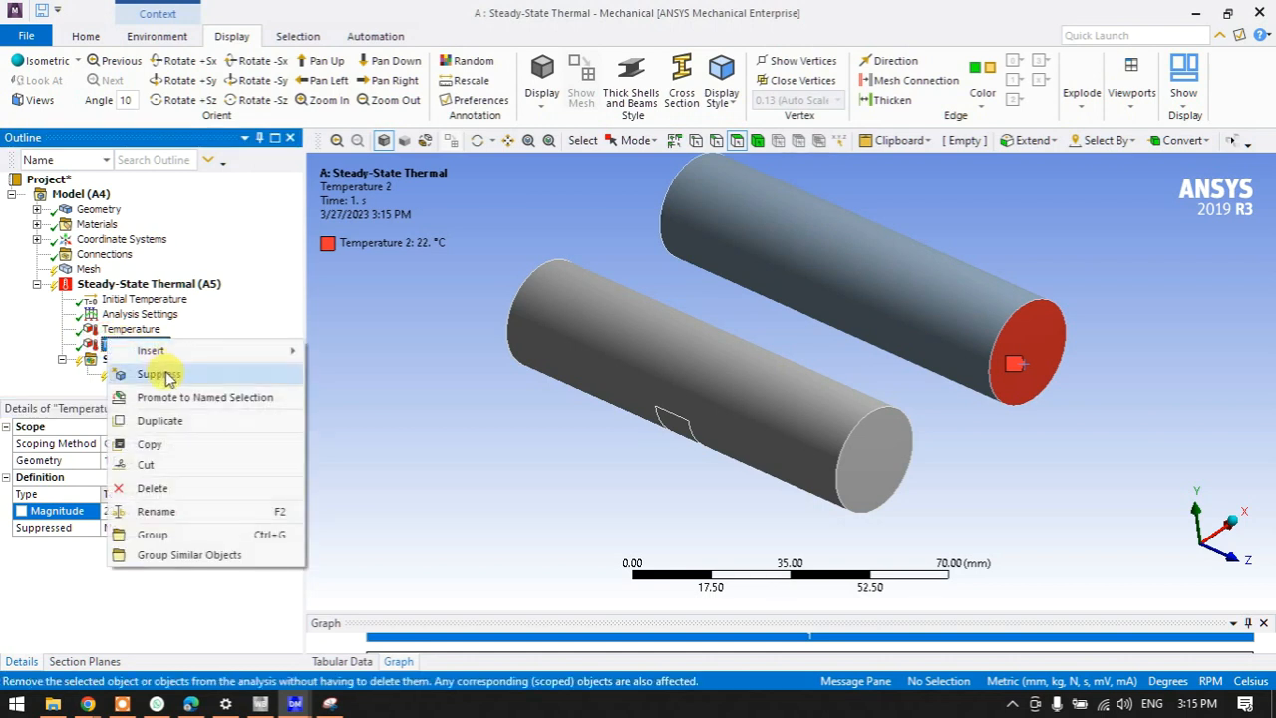
click(164, 419)
middle_drag(622, 506, 747, 342)
click(745, 313)
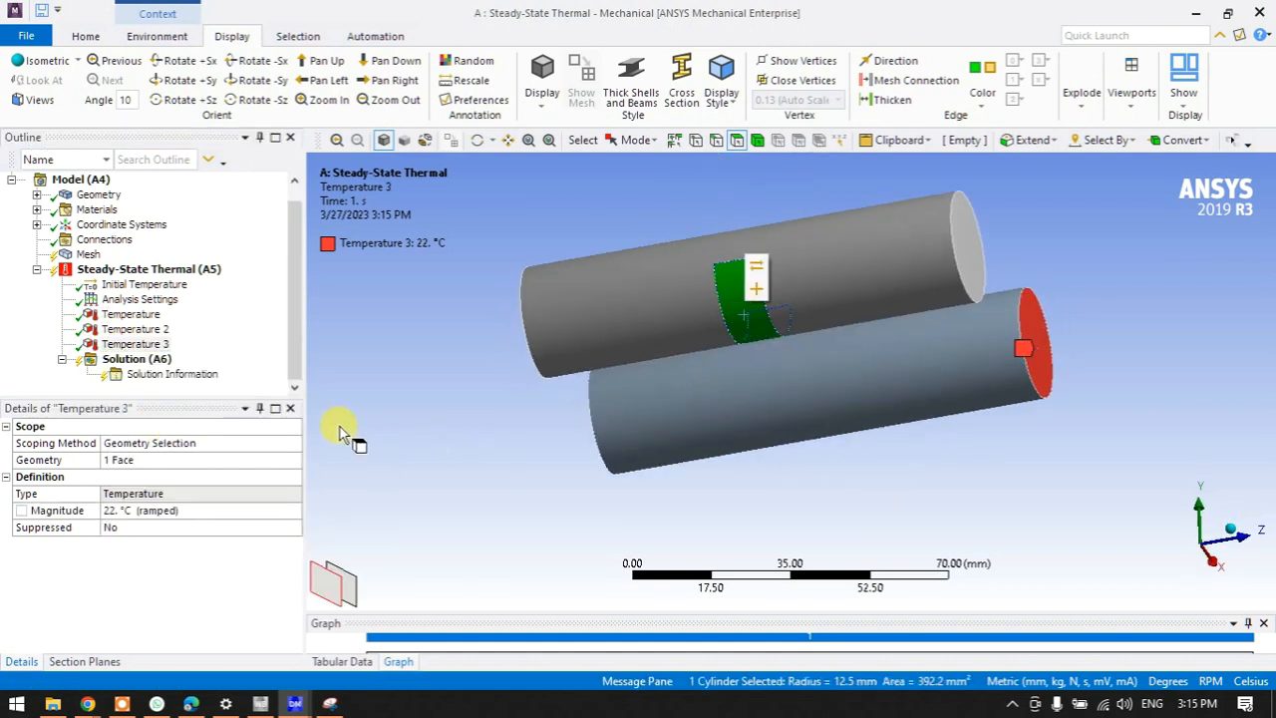
click(159, 460)
click(150, 459)
click(132, 510)
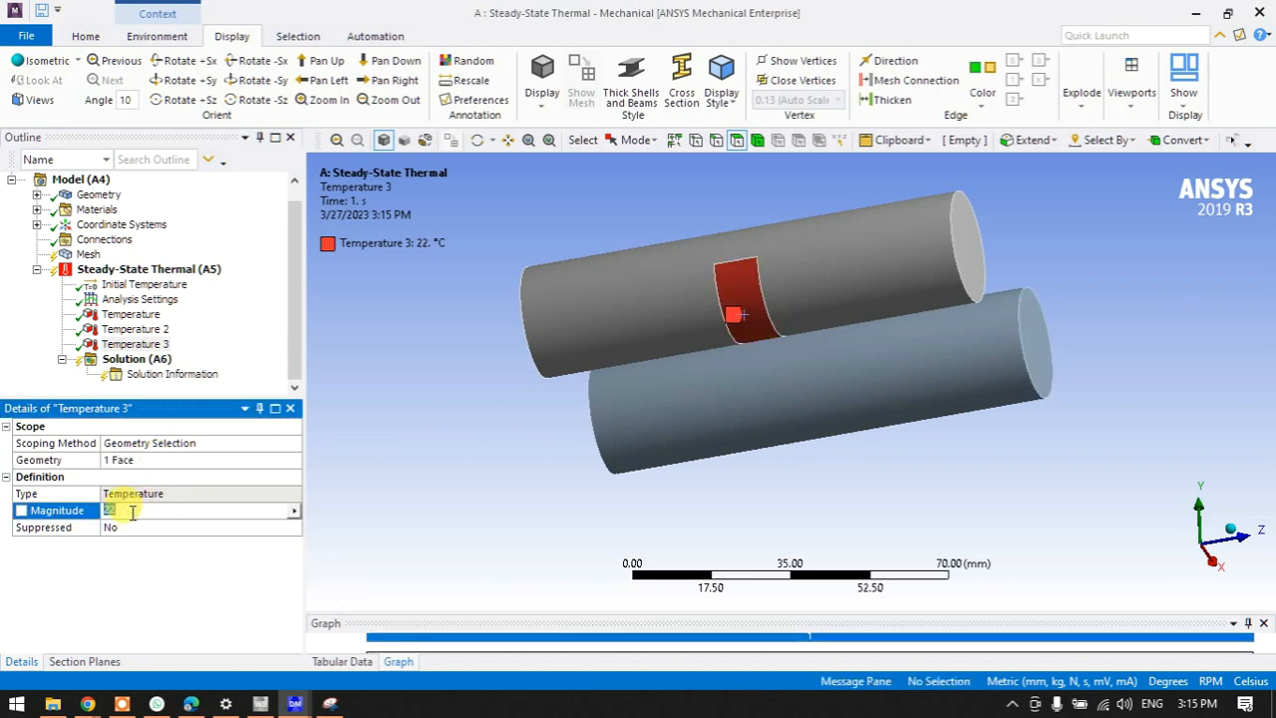
key(Return)
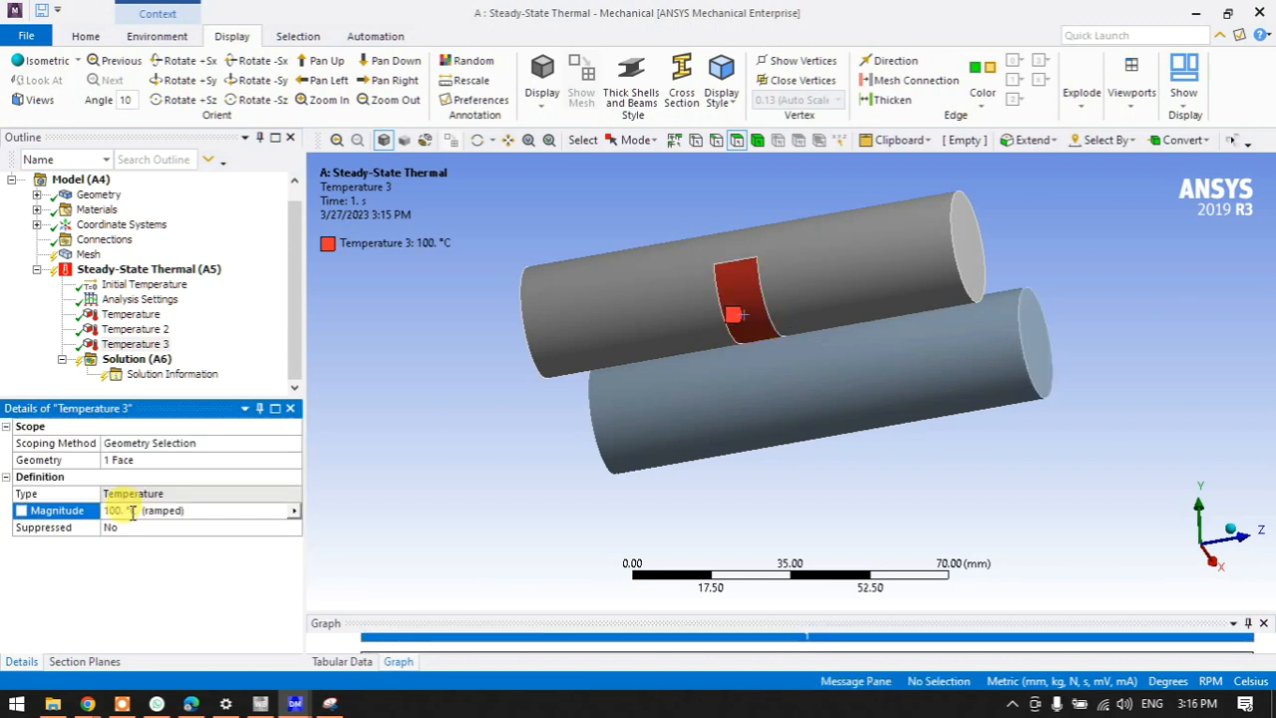
Duplicate Temperature 3, rescope the copy to the imprinted cylinder's -Z end face, and set it to 22 °C.
right_click(130, 352)
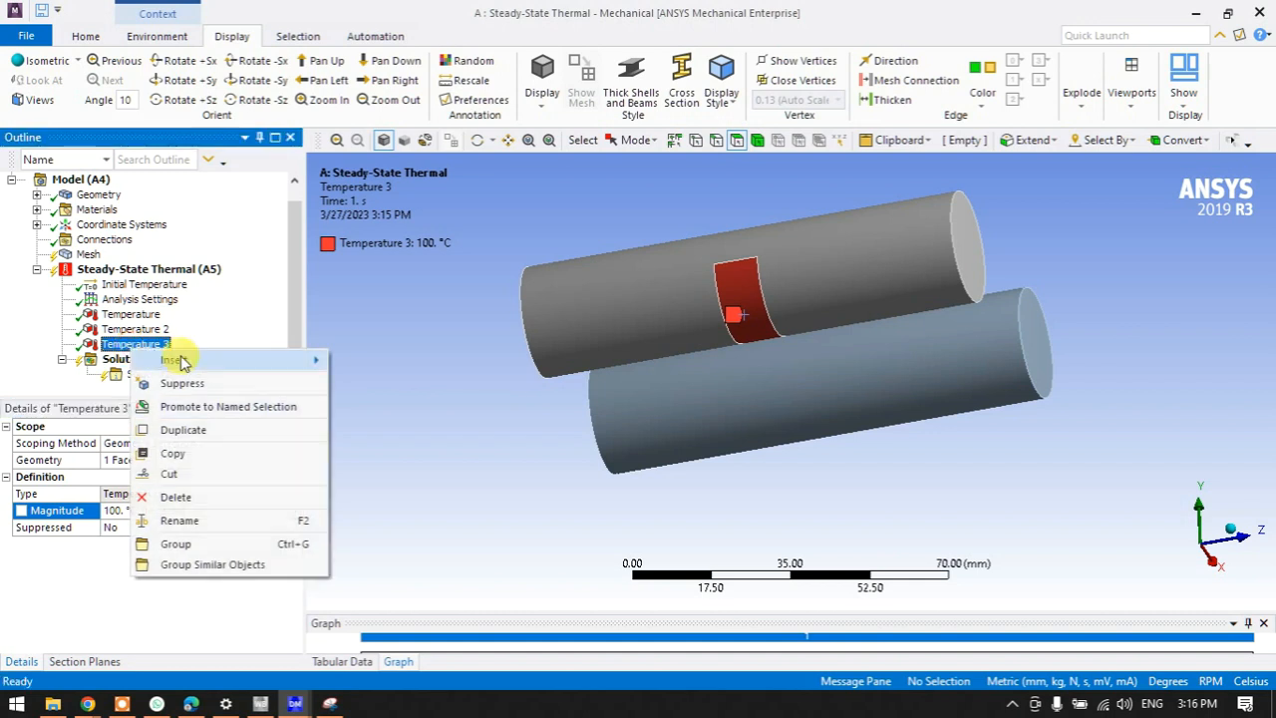
click(194, 428)
middle_drag(431, 446, 684, 393)
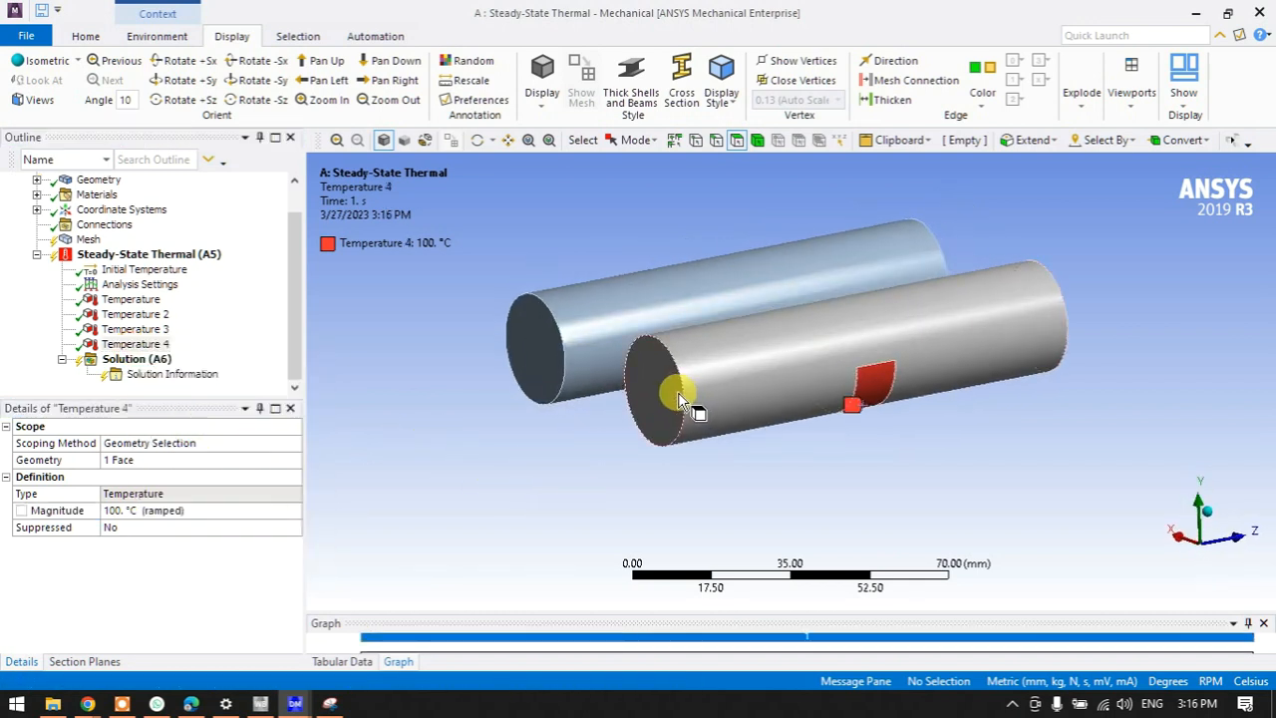
click(648, 389)
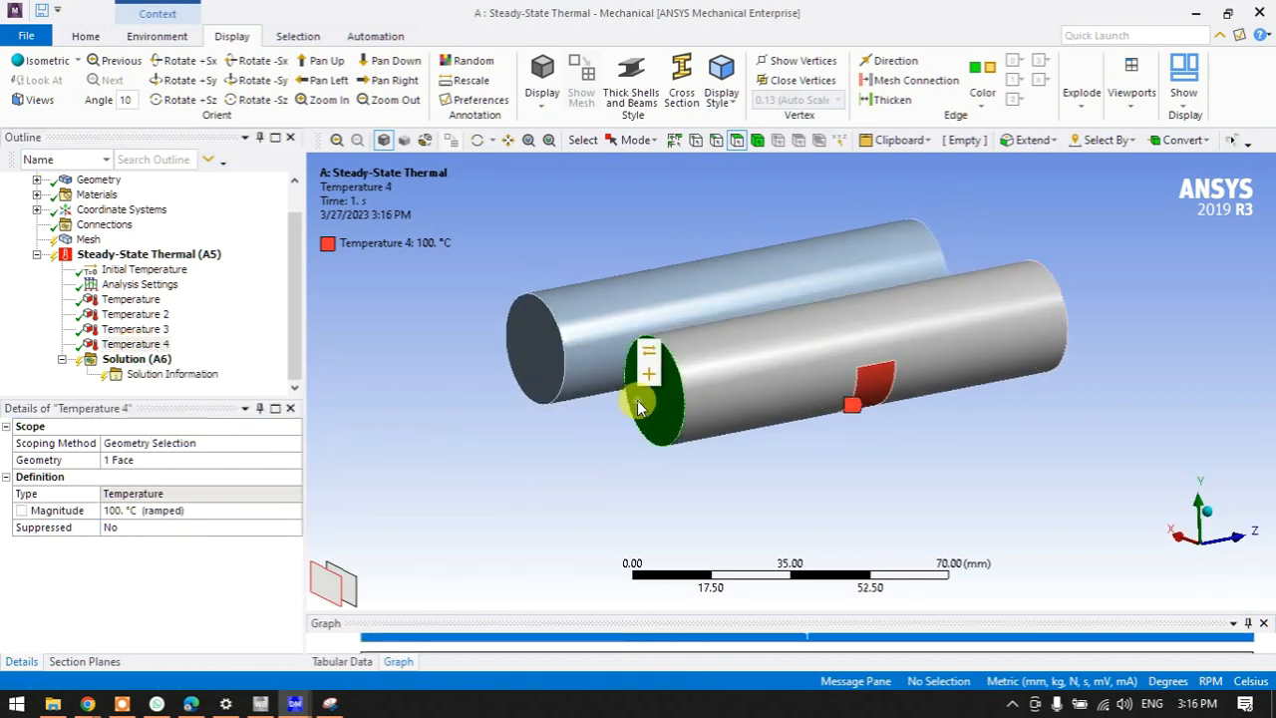
click(148, 460)
click(128, 459)
click(140, 509)
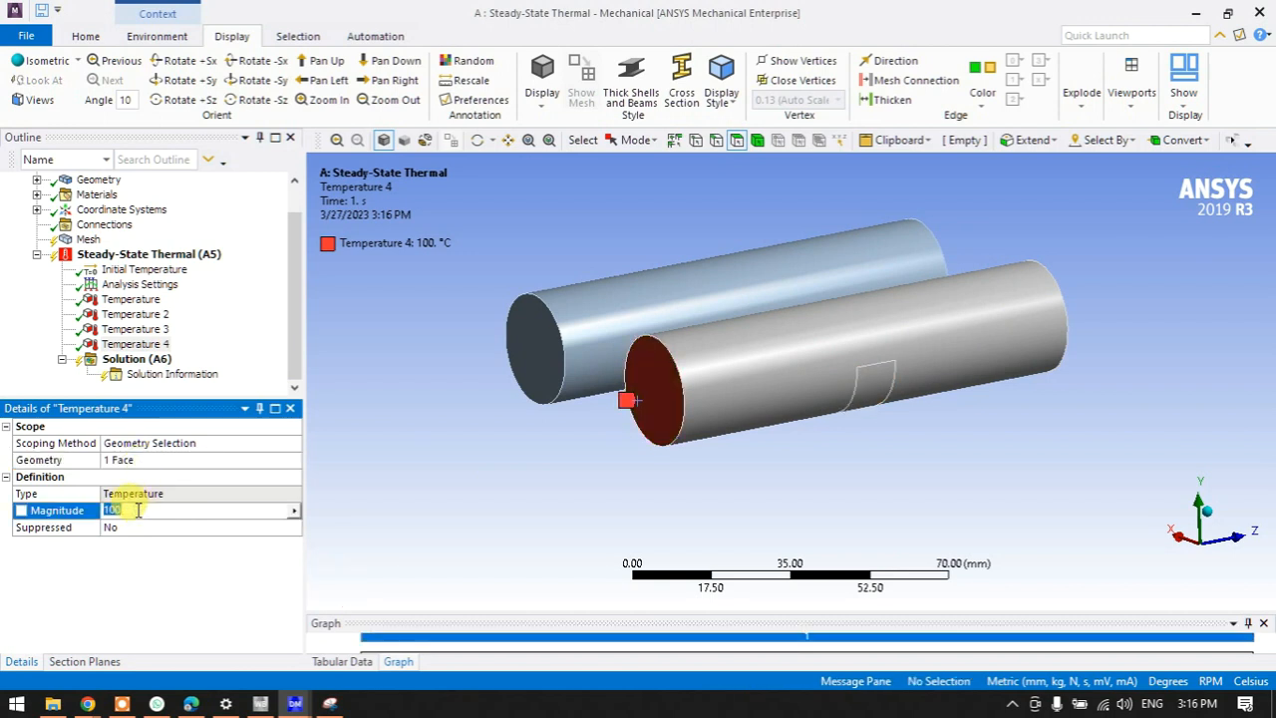
text(22)
key(Return)
Insert a Temperature load on the imprinted cylinder's +Z end face, keeping the default 22 °C.
click(145, 255)
right_click(144, 257)
mouse_move(319, 264)
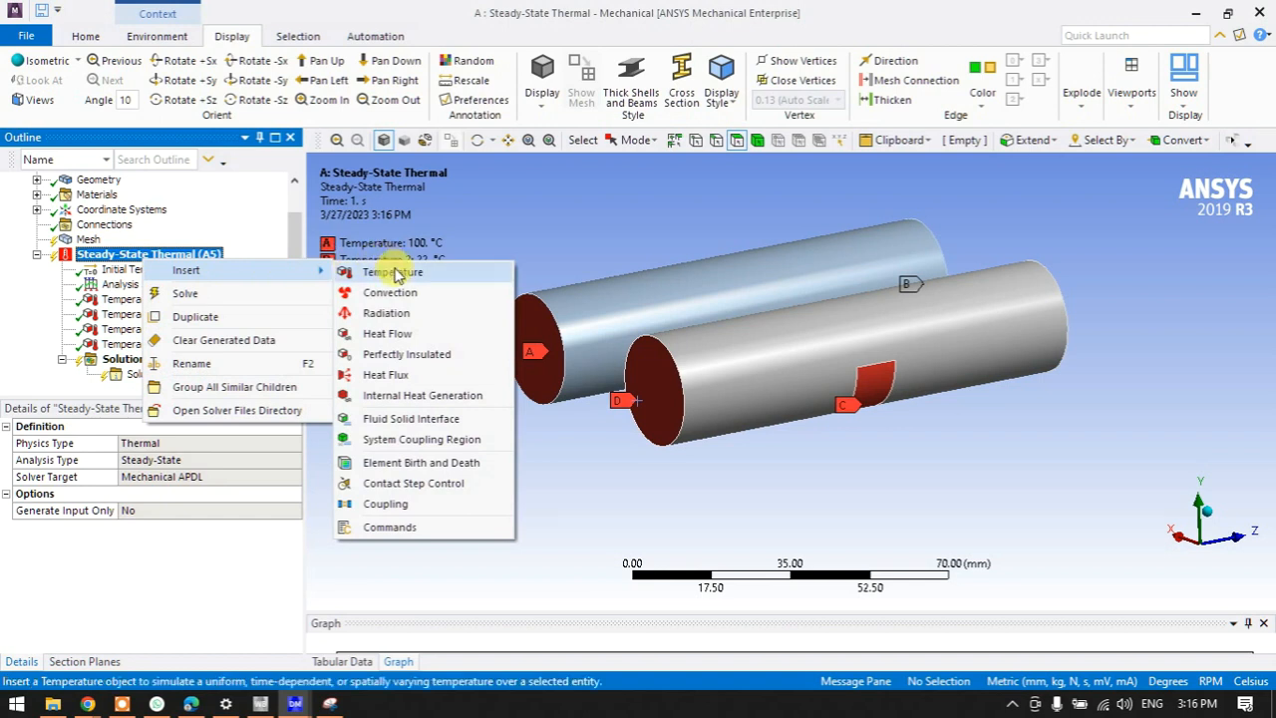
click(460, 270)
middle_drag(834, 473, 704, 499)
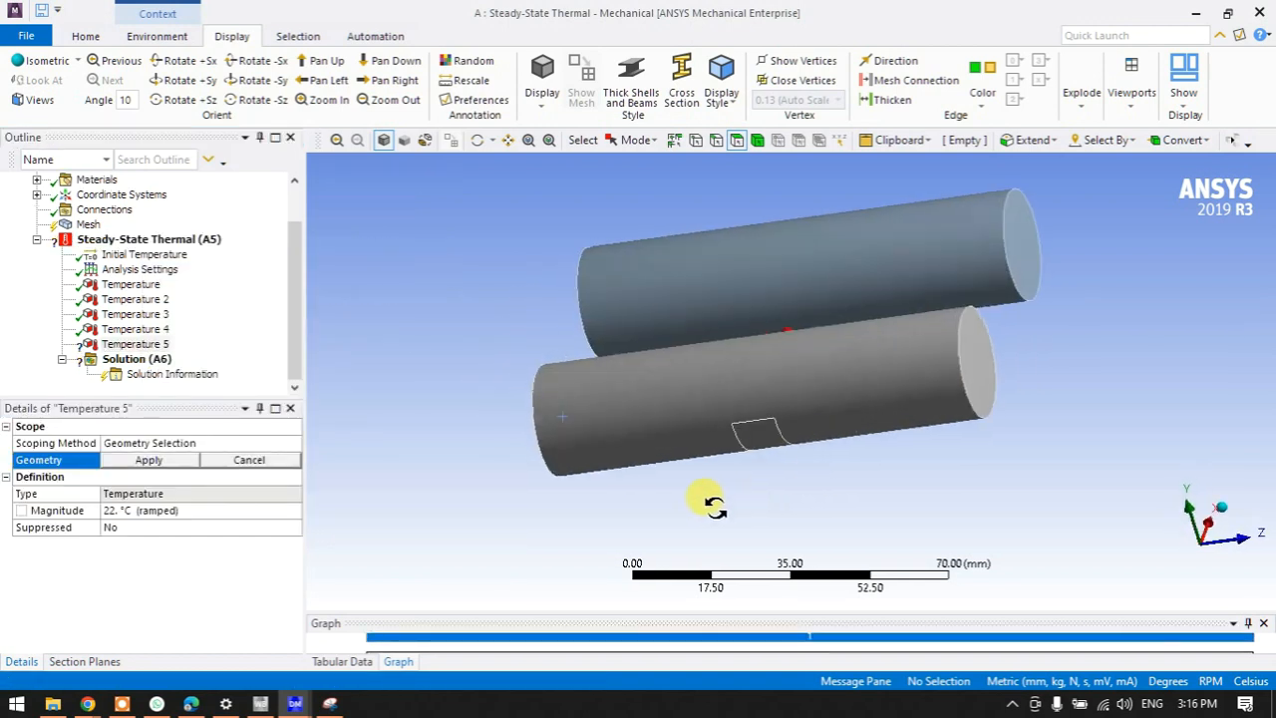
click(972, 371)
click(149, 460)
middle_drag(542, 489, 678, 476)
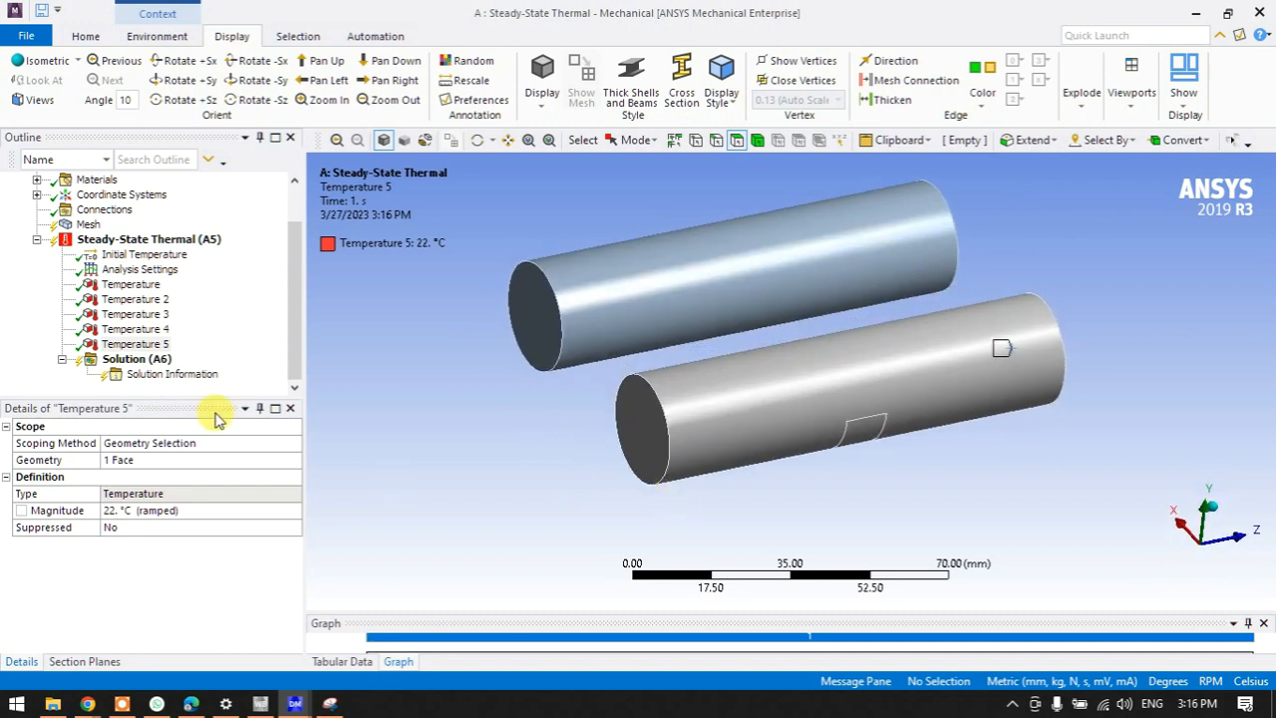
Solve the steady-state thermal analysis and switch to the annotated sketch in Snipping Tool.
right_click(131, 363)
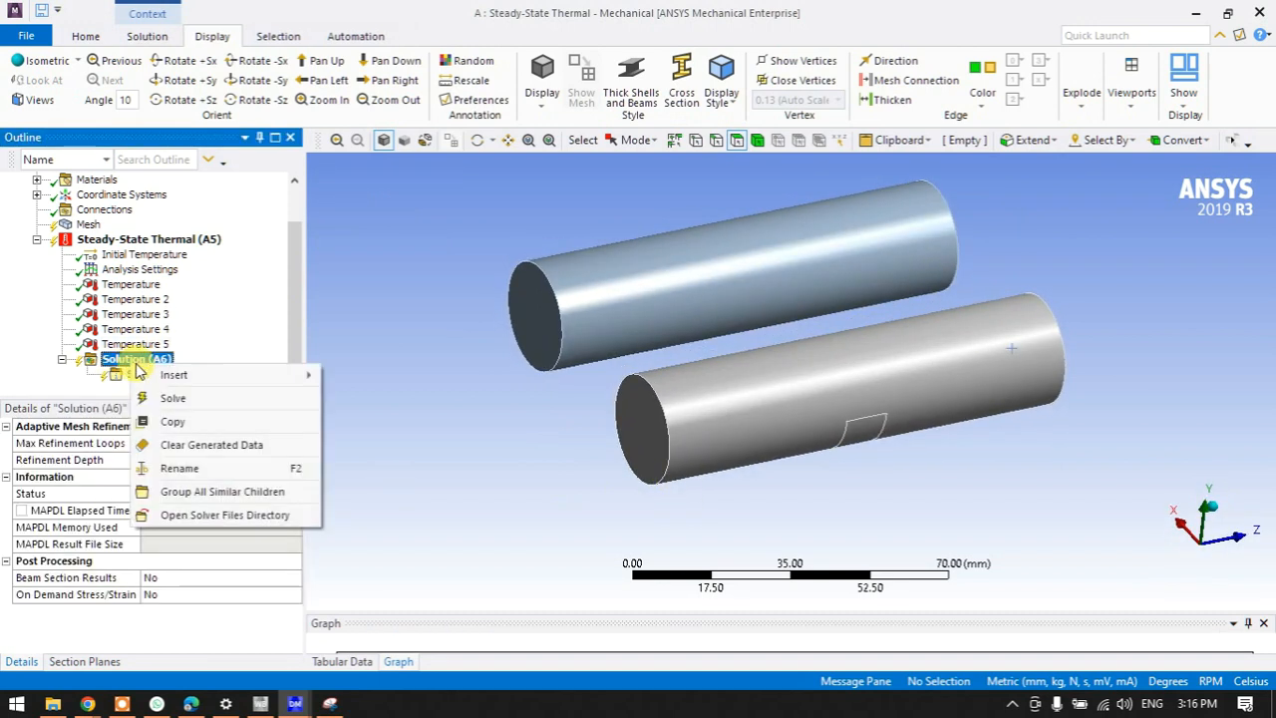
click(177, 398)
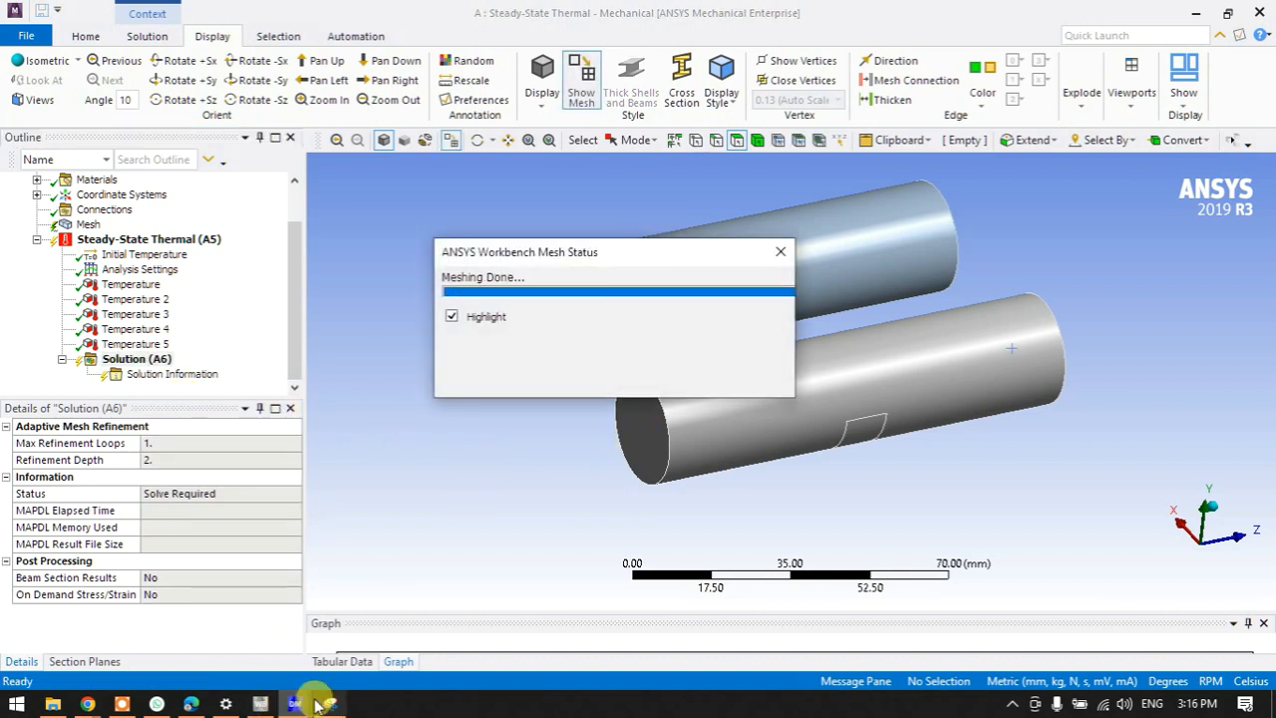
click(327, 703)
Mark both ends of the first cylinder sketch and draw a heat-flow arrow along it from the source end.
scroll(583, 328, up, 2)
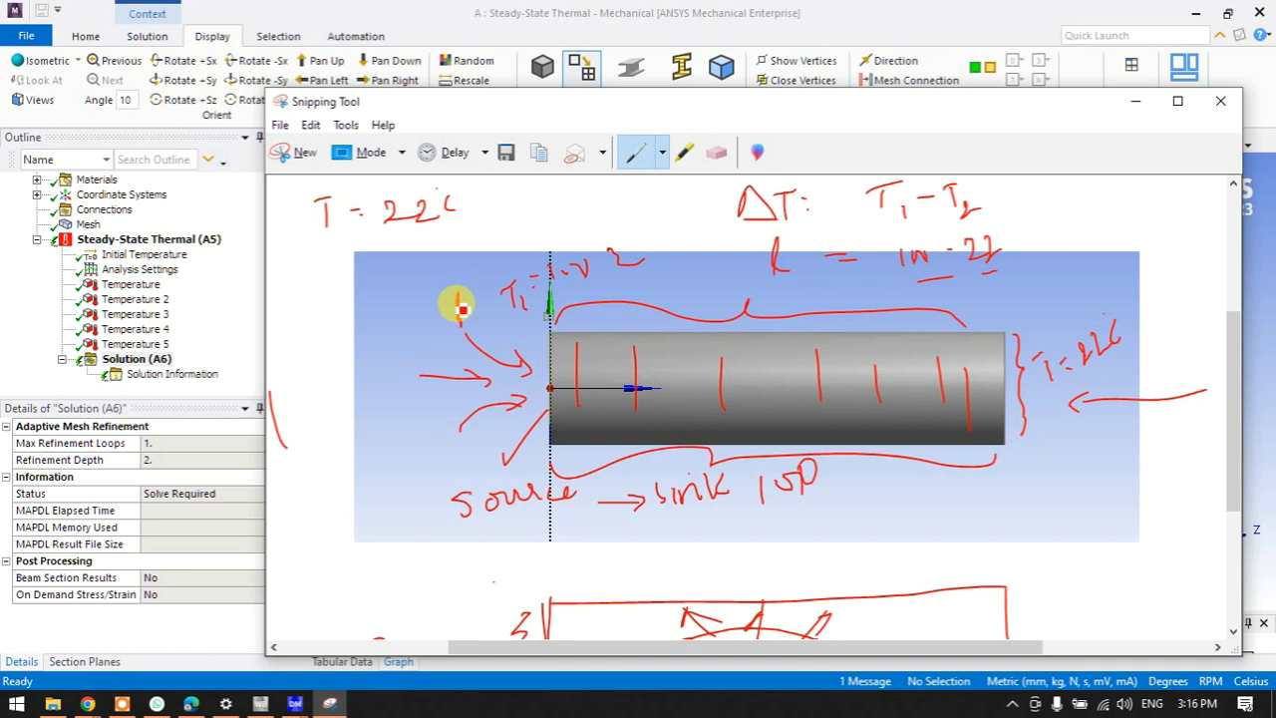
drag(1029, 275, 1033, 298)
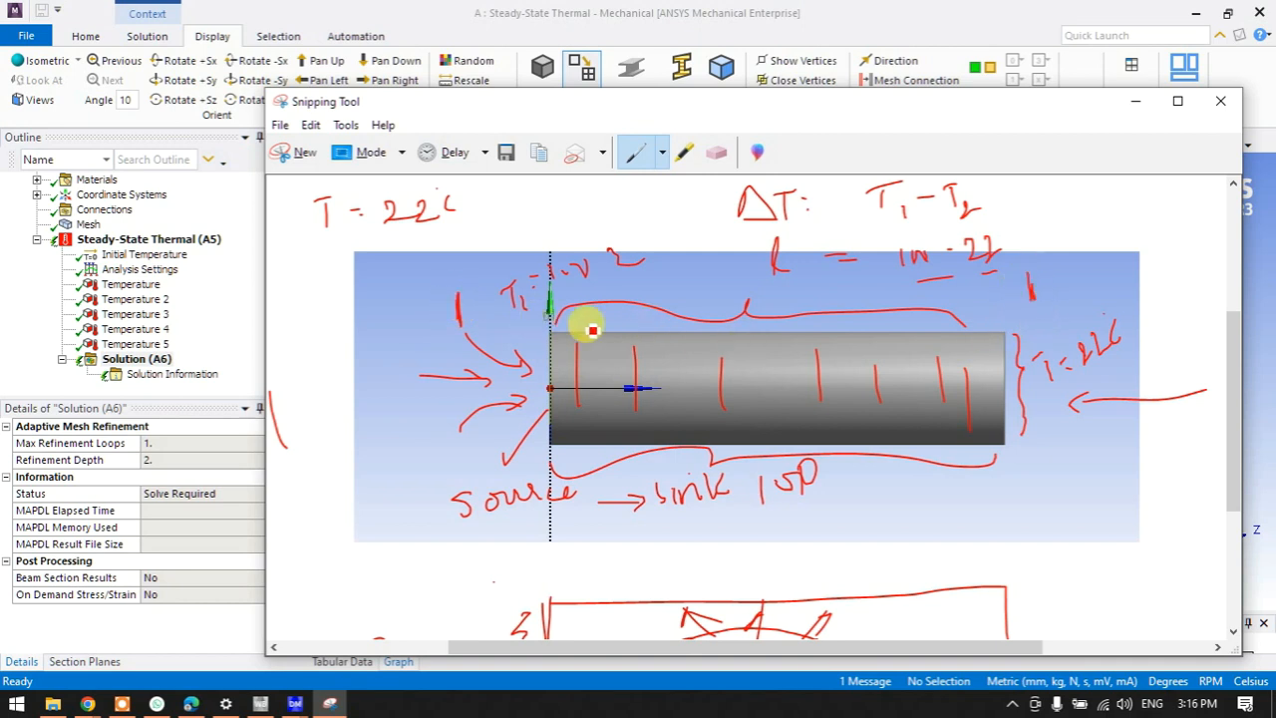
mouse_move(541, 357)
mouse_down()
mouse_move(823, 348)
mouse_move(811, 335)
mouse_up()
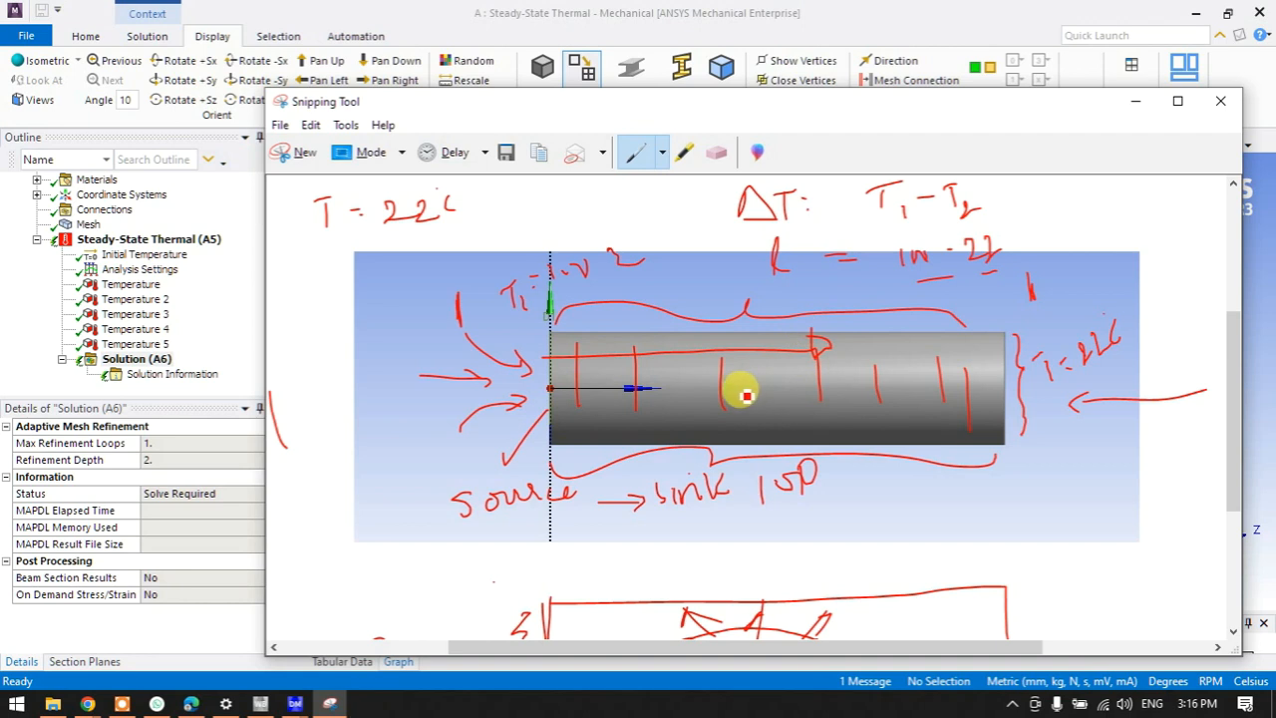
On the second cylinder sketch, draw crosses at both ends, a line down to the central heat input, and arrows from it towards each end.
scroll(745, 395, down, 3)
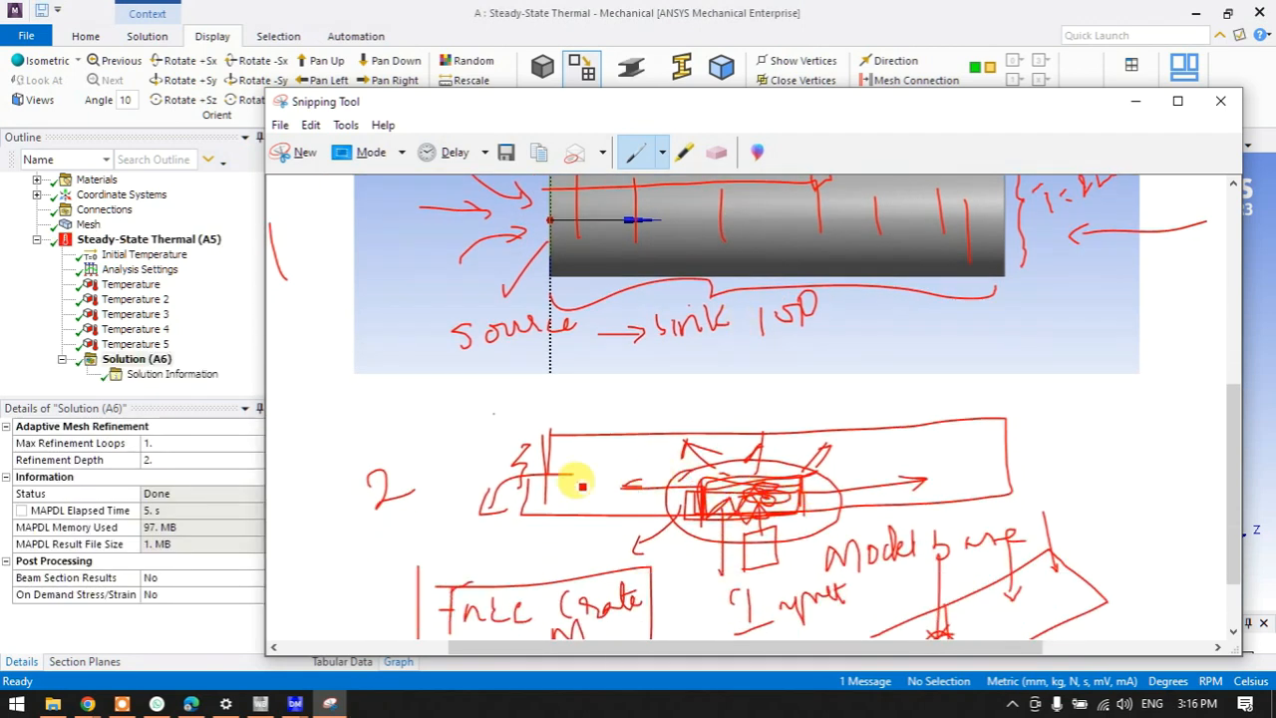
mouse_move(430, 396)
mouse_down()
mouse_move(465, 422)
mouse_move(436, 423)
mouse_up()
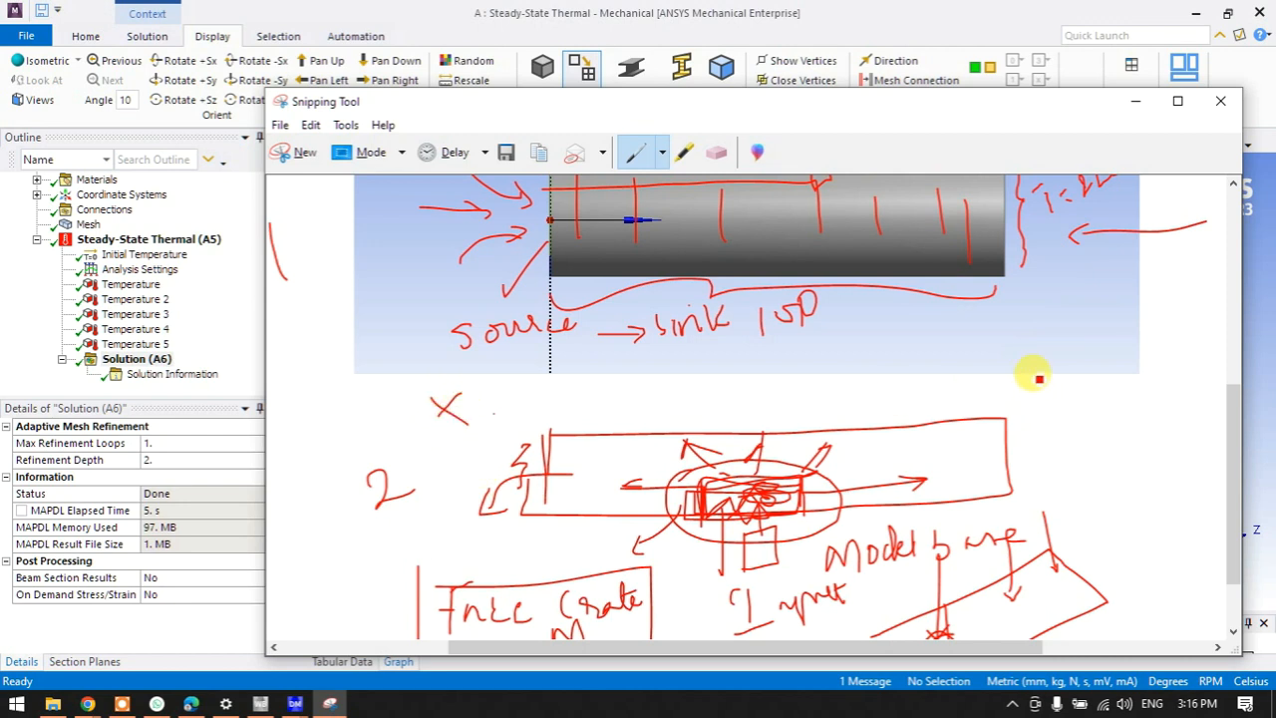
mouse_move(750, 507)
mouse_down()
mouse_move(753, 375)
mouse_move(760, 482)
mouse_up()
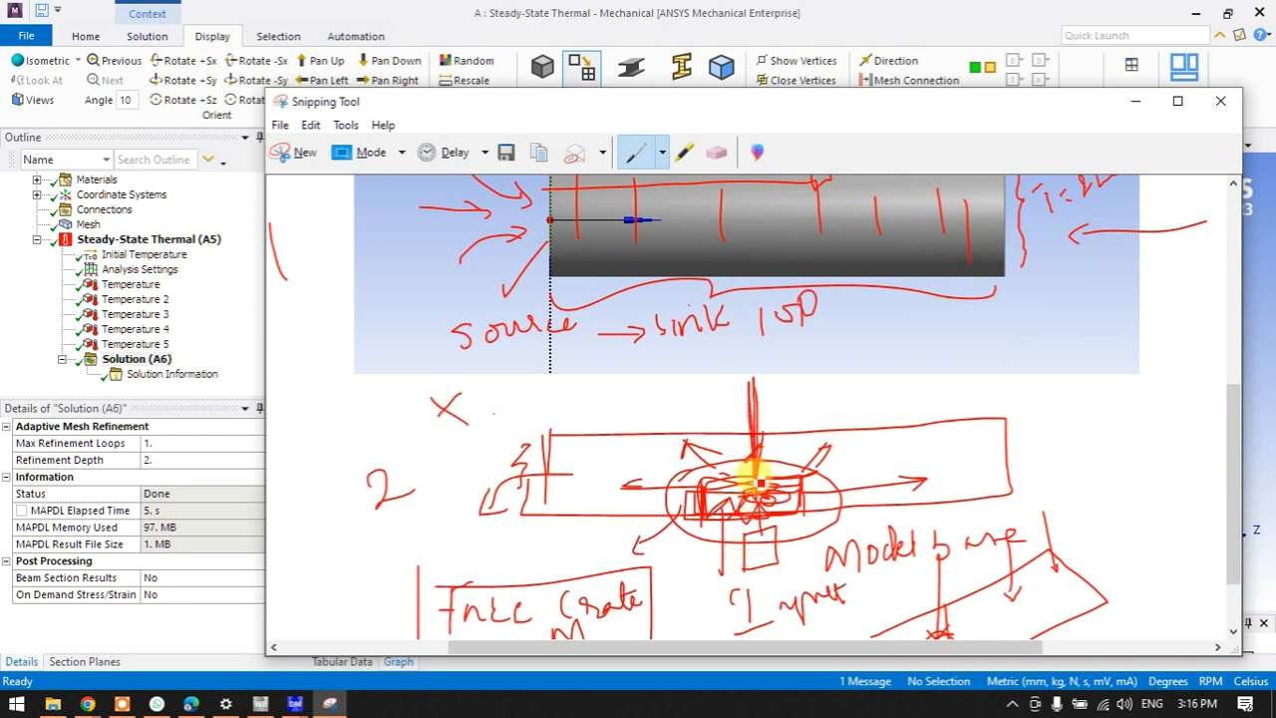
mouse_move(513, 404)
mouse_down()
mouse_move(489, 427)
mouse_move(518, 428)
mouse_up()
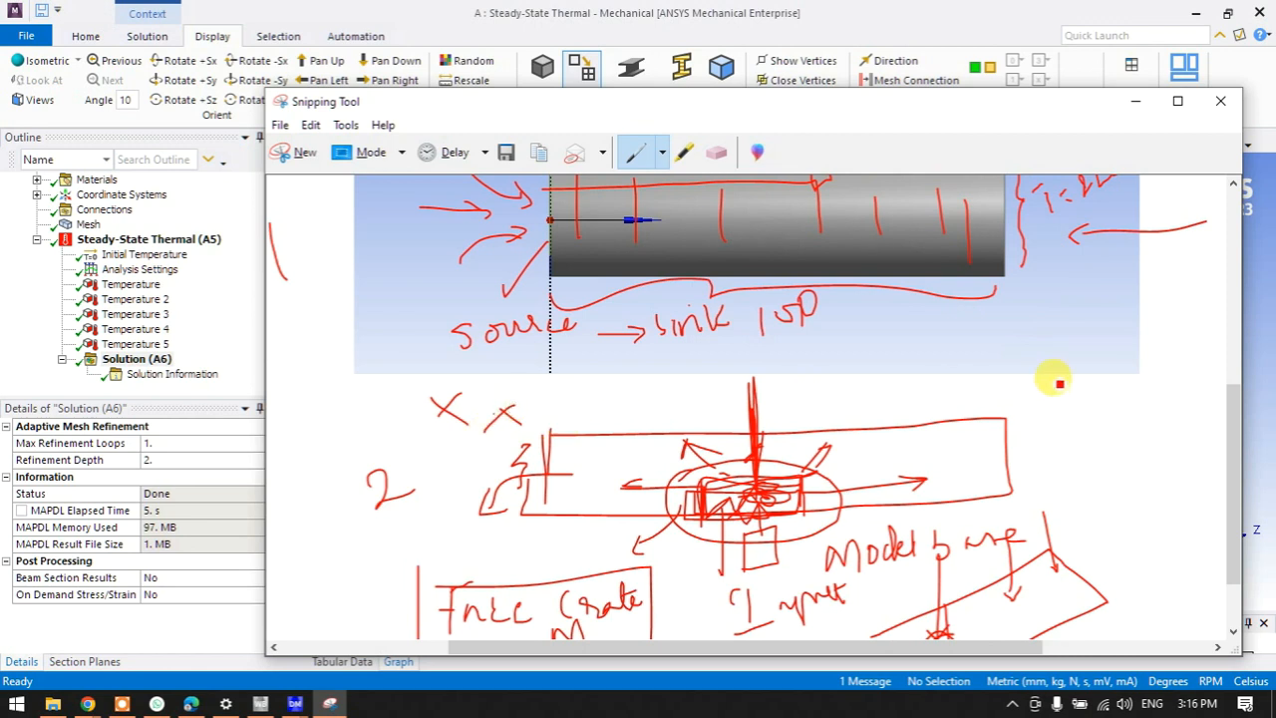
drag(1055, 371, 1042, 397)
drag(1045, 375, 1061, 389)
mouse_move(693, 450)
mouse_down()
mouse_move(481, 417)
mouse_move(445, 443)
mouse_up()
mouse_move(762, 503)
mouse_down()
mouse_move(975, 394)
mouse_move(947, 403)
mouse_up()
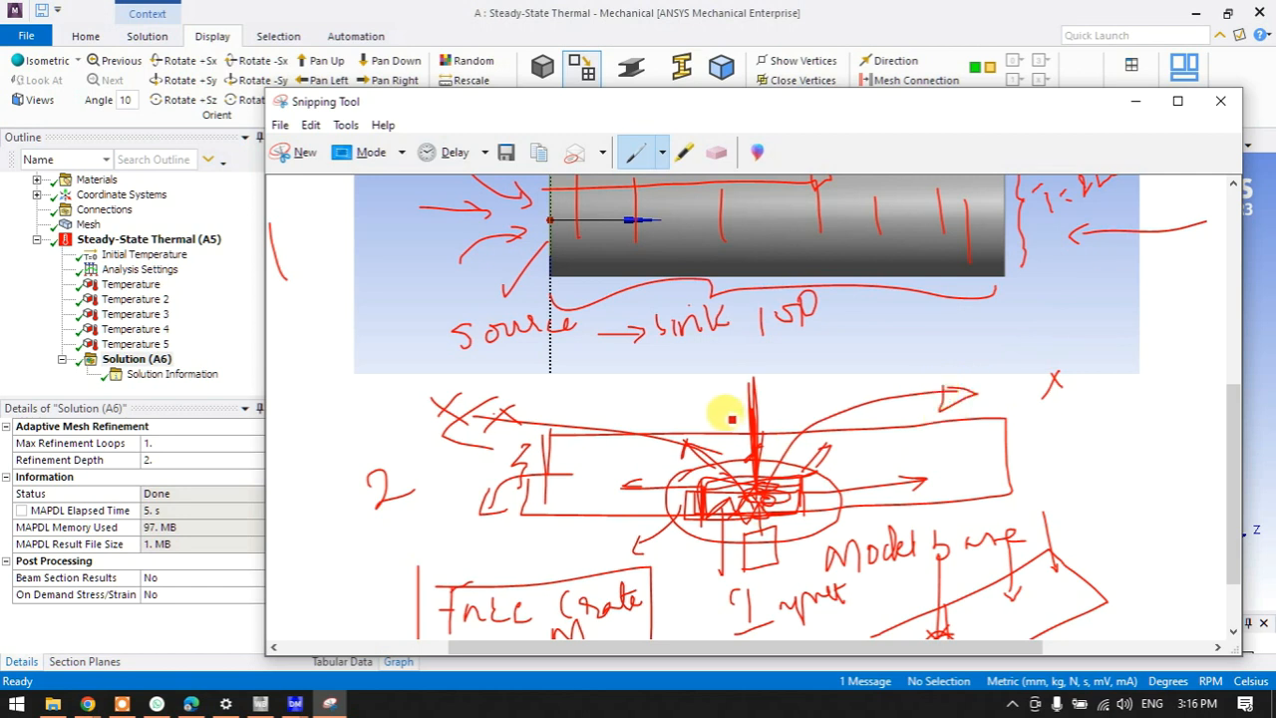
Draw a long heat-flow arrow through the source end of the first cylinder sketch and another stroke beside its source arrows.
scroll(653, 384, up, 1)
scroll(607, 439, down, 1)
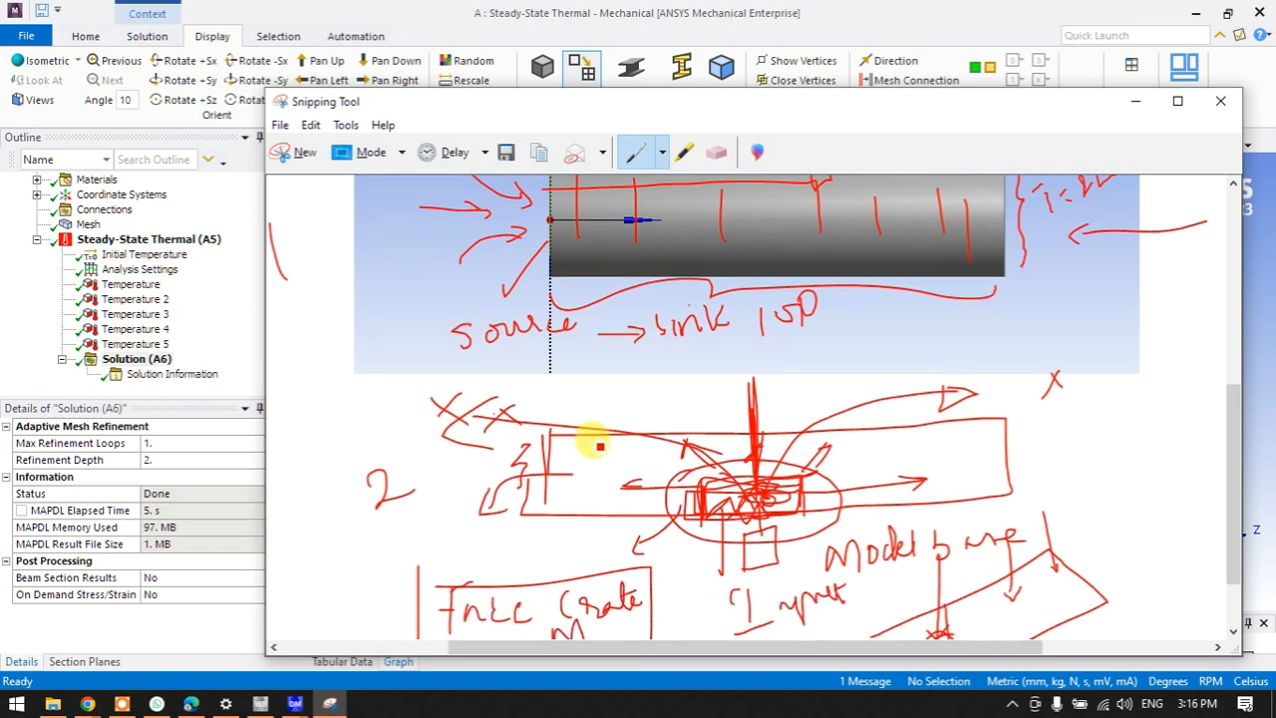
scroll(418, 444, down, 2)
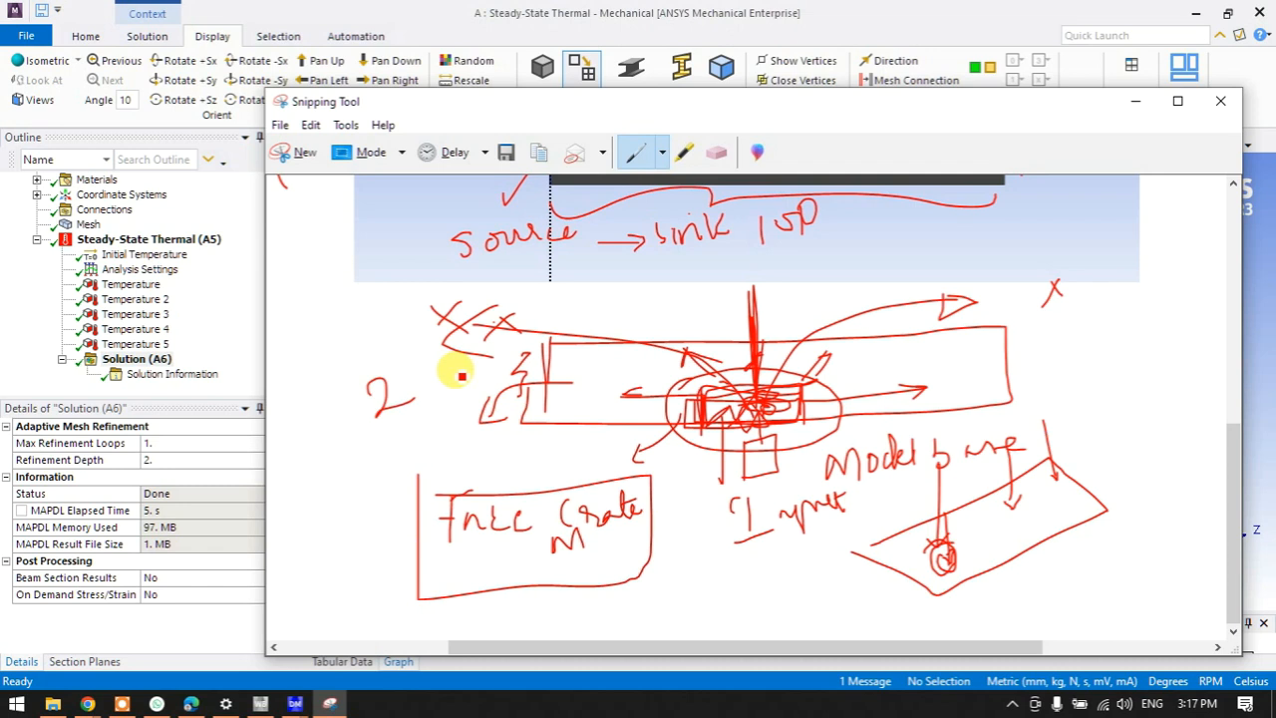
scroll(557, 334, up, 4)
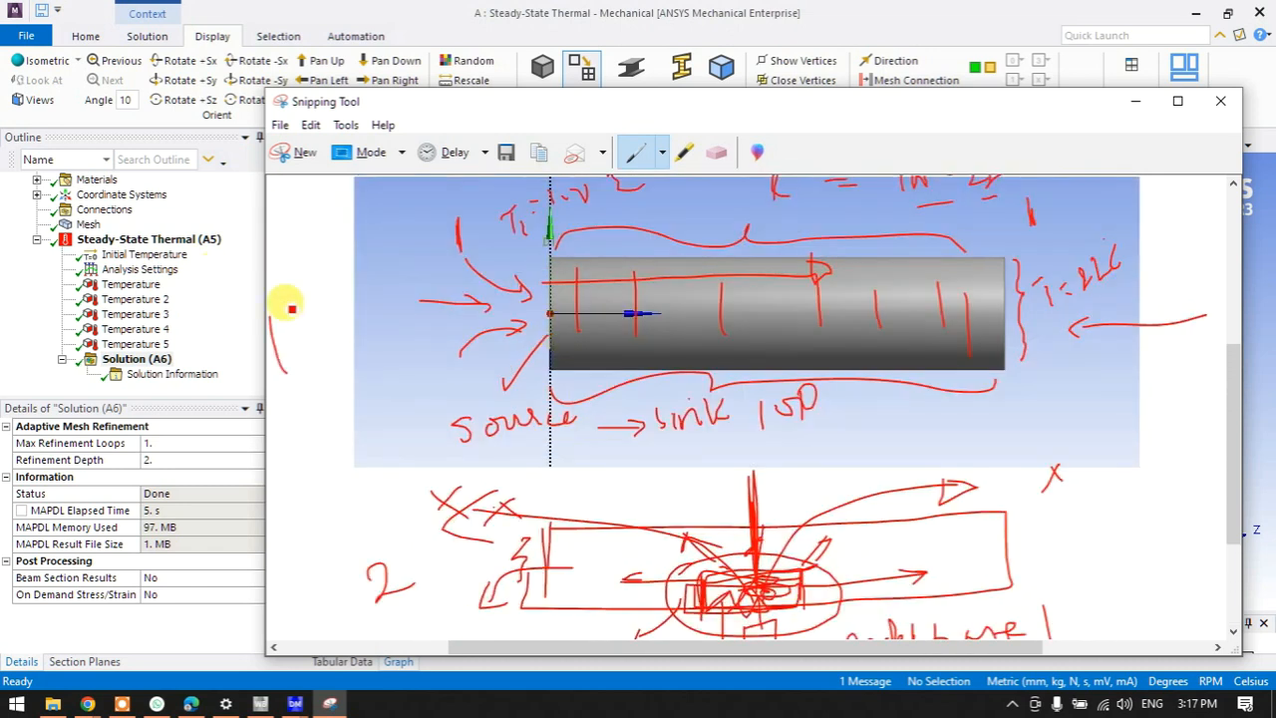
mouse_move(387, 321)
mouse_down()
mouse_move(774, 316)
mouse_move(785, 330)
mouse_up()
drag(456, 289, 494, 232)
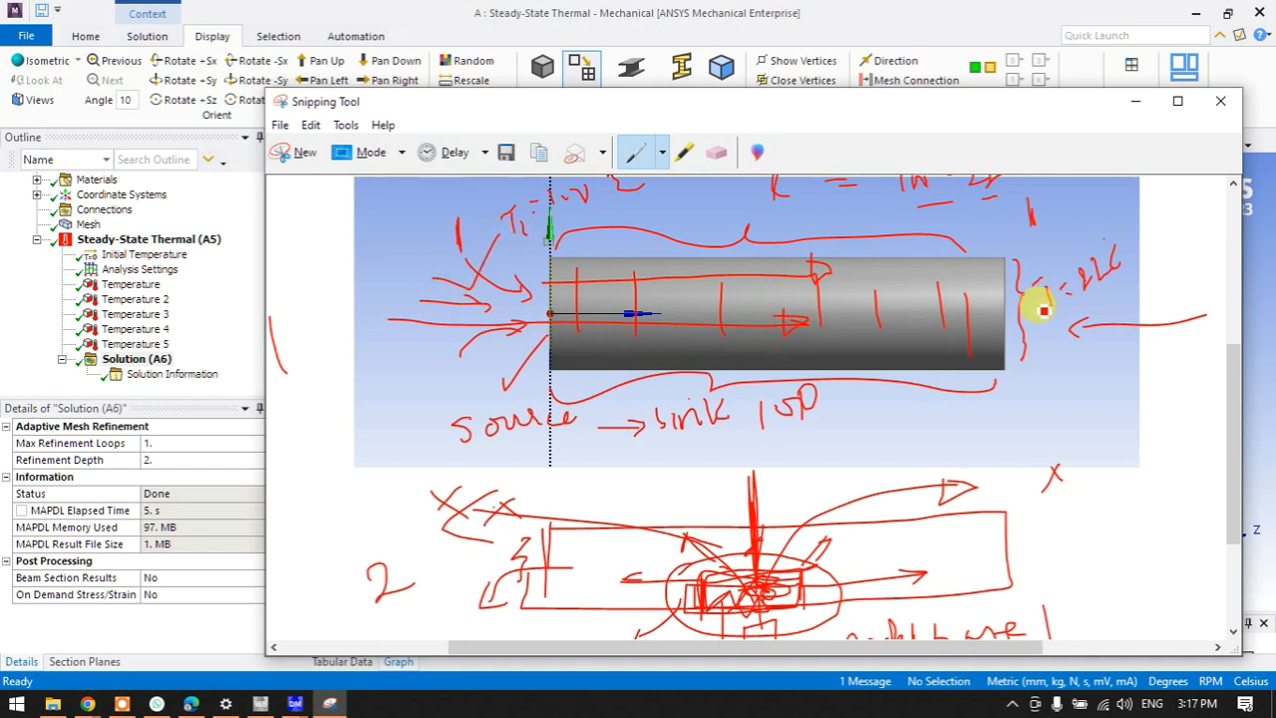
Draw another heat-flow arrow through the source end of the first cylinder sketch, and outward arrows from the second sketch's central input towards both ends.
drag(1050, 269, 1097, 235)
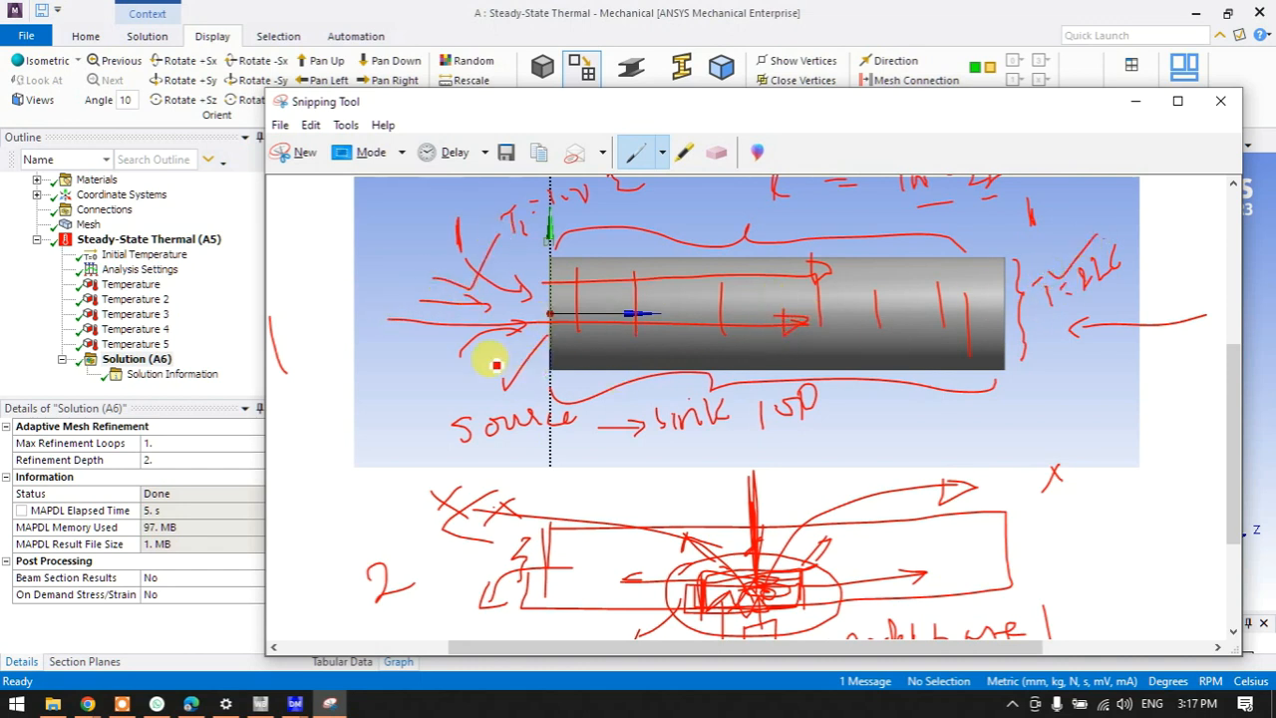
mouse_move(507, 306)
mouse_down()
mouse_move(826, 290)
mouse_move(846, 308)
mouse_move(833, 320)
mouse_up()
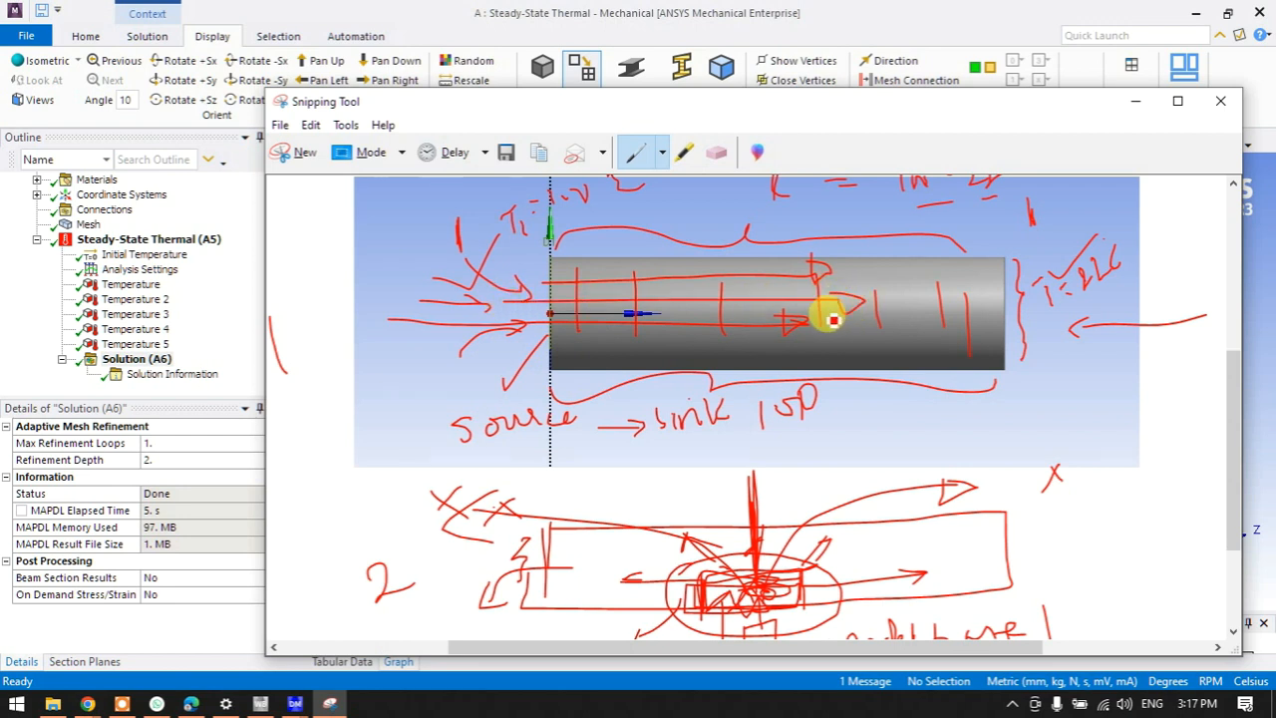
scroll(833, 320, down, 2)
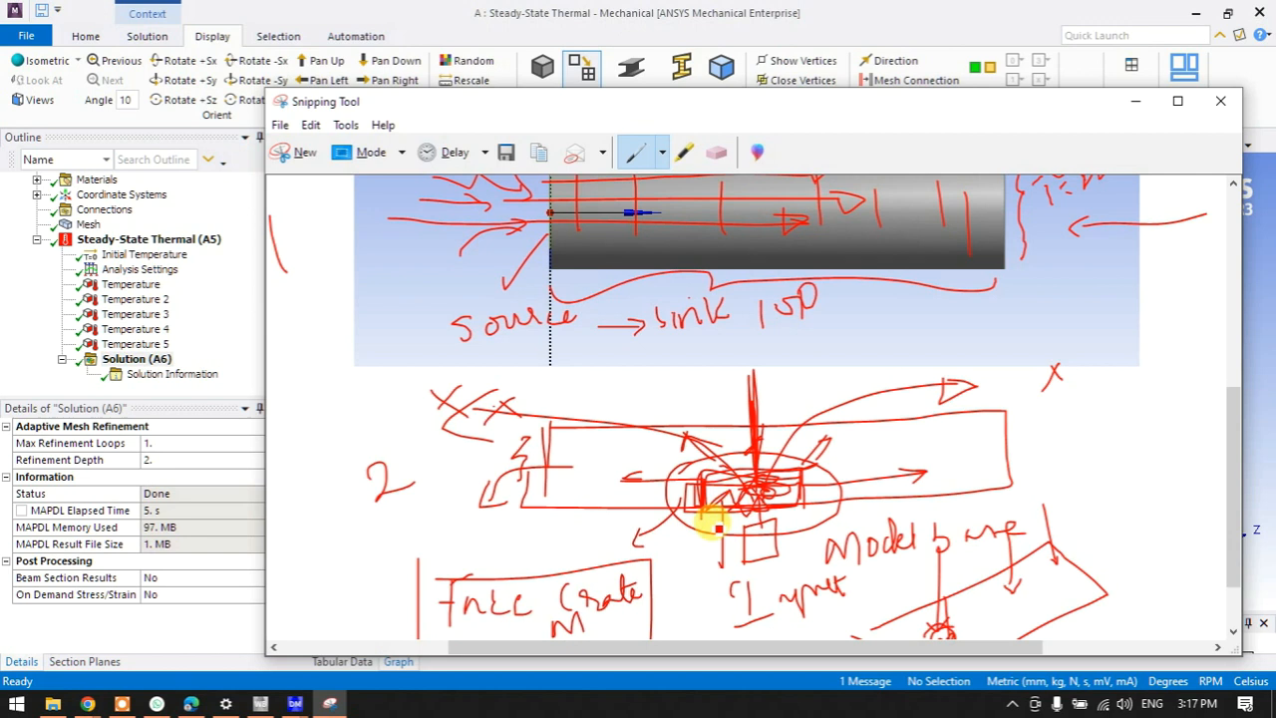
drag(755, 397, 757, 569)
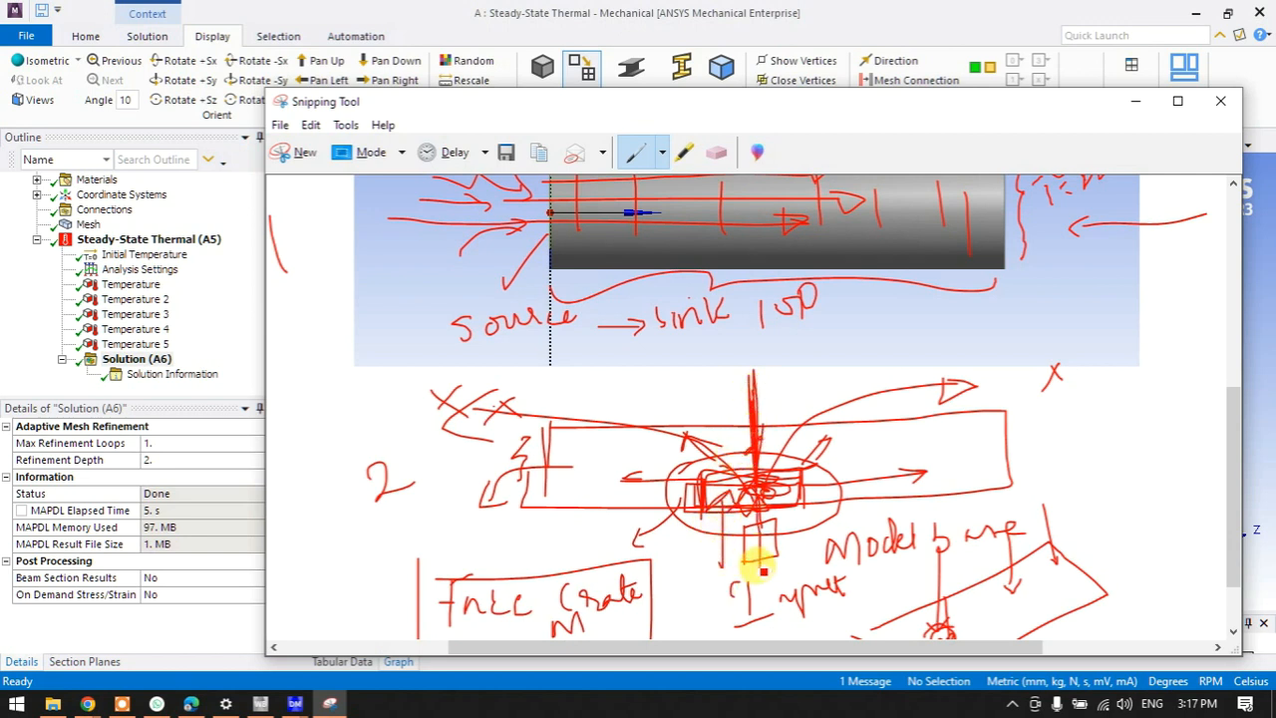
mouse_move(752, 504)
mouse_down()
mouse_move(459, 489)
mouse_move(481, 503)
mouse_up()
mouse_move(823, 484)
mouse_down()
mouse_move(1096, 431)
mouse_move(1091, 449)
mouse_up()
scroll(848, 421, up, 1)
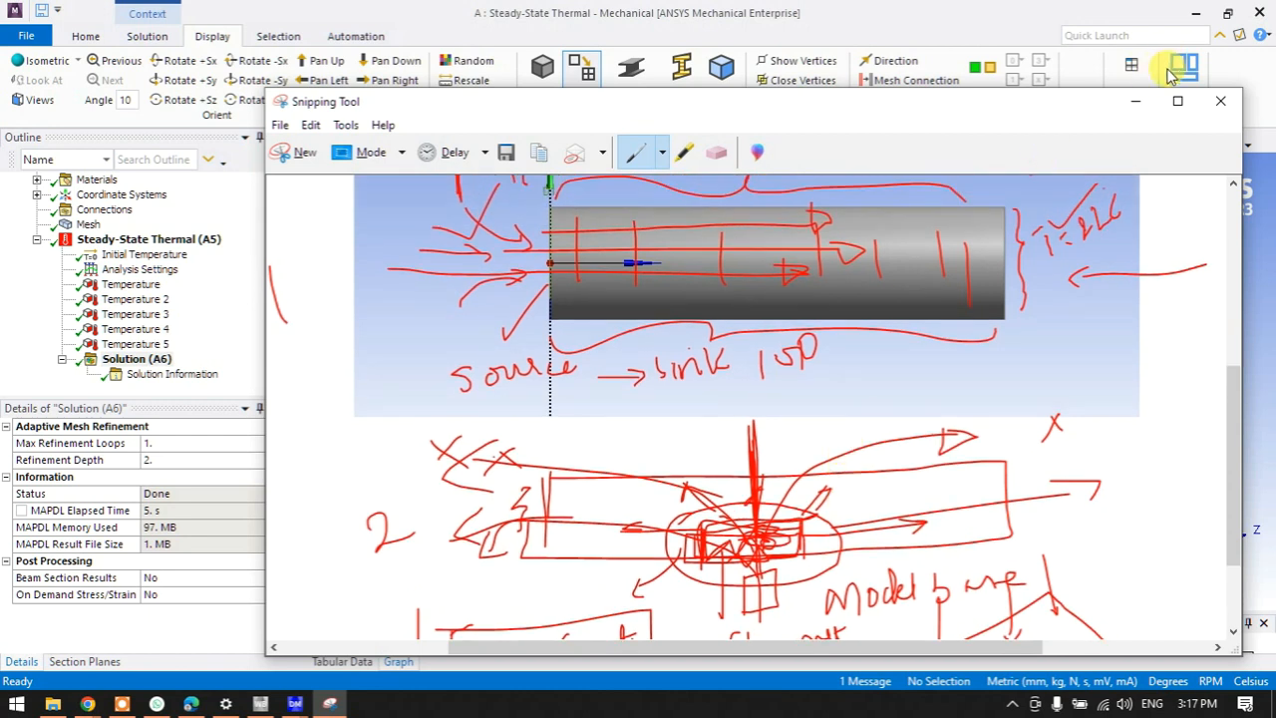
Sketch a small pair of axes with a rising curved arrow below the second cylinder sketch, and return to ANSYS Mechanical.
scroll(1034, 289, down, 3)
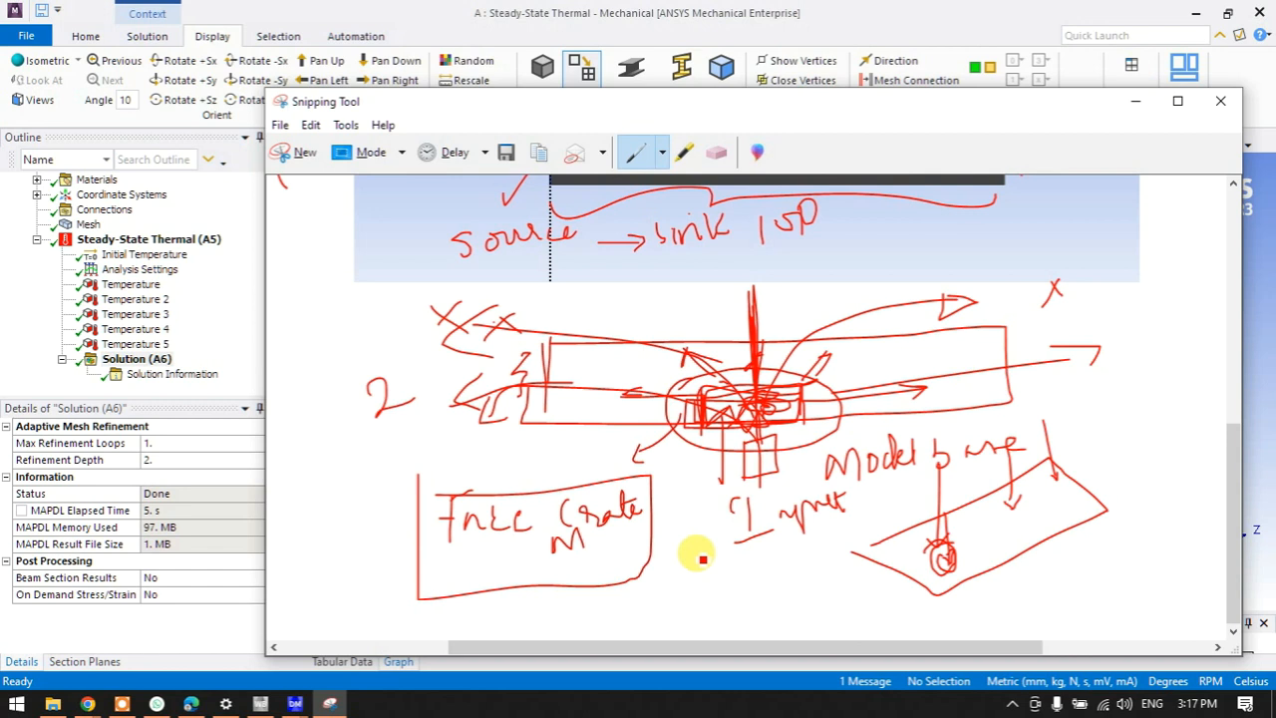
mouse_move(708, 561)
mouse_down()
mouse_move(702, 609)
mouse_move(775, 590)
mouse_move(784, 558)
mouse_up()
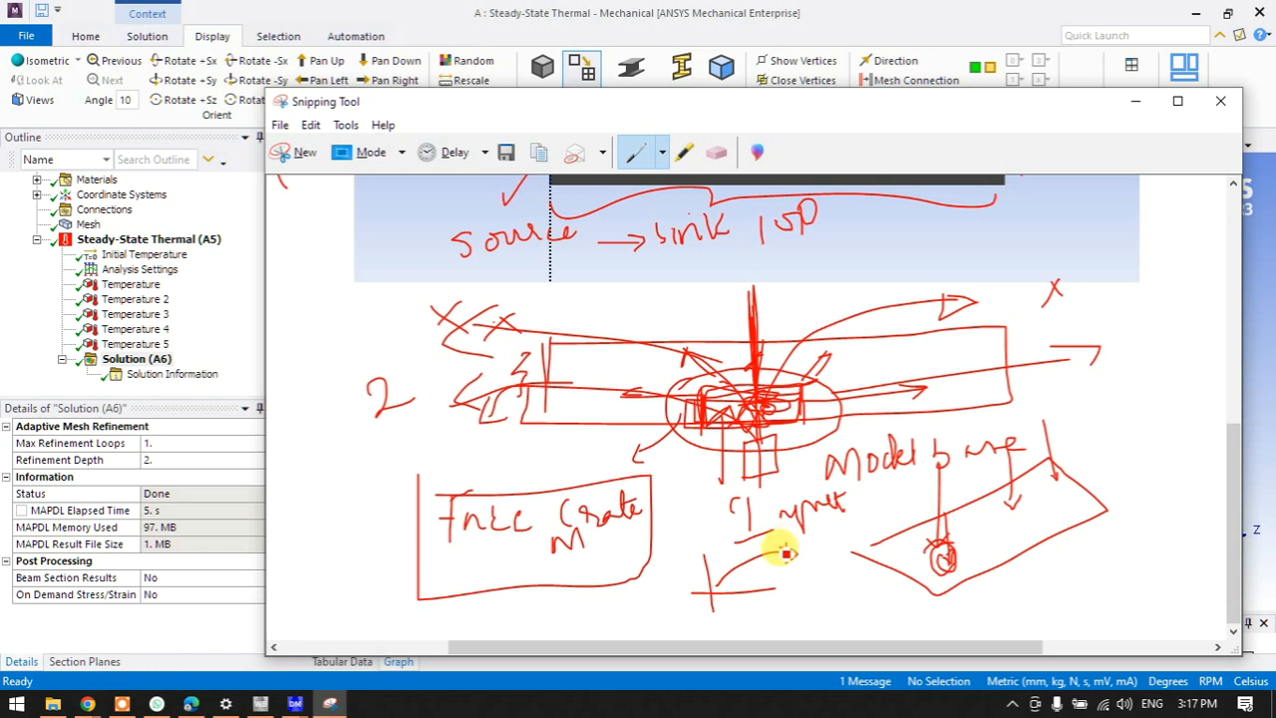
drag(778, 545, 783, 564)
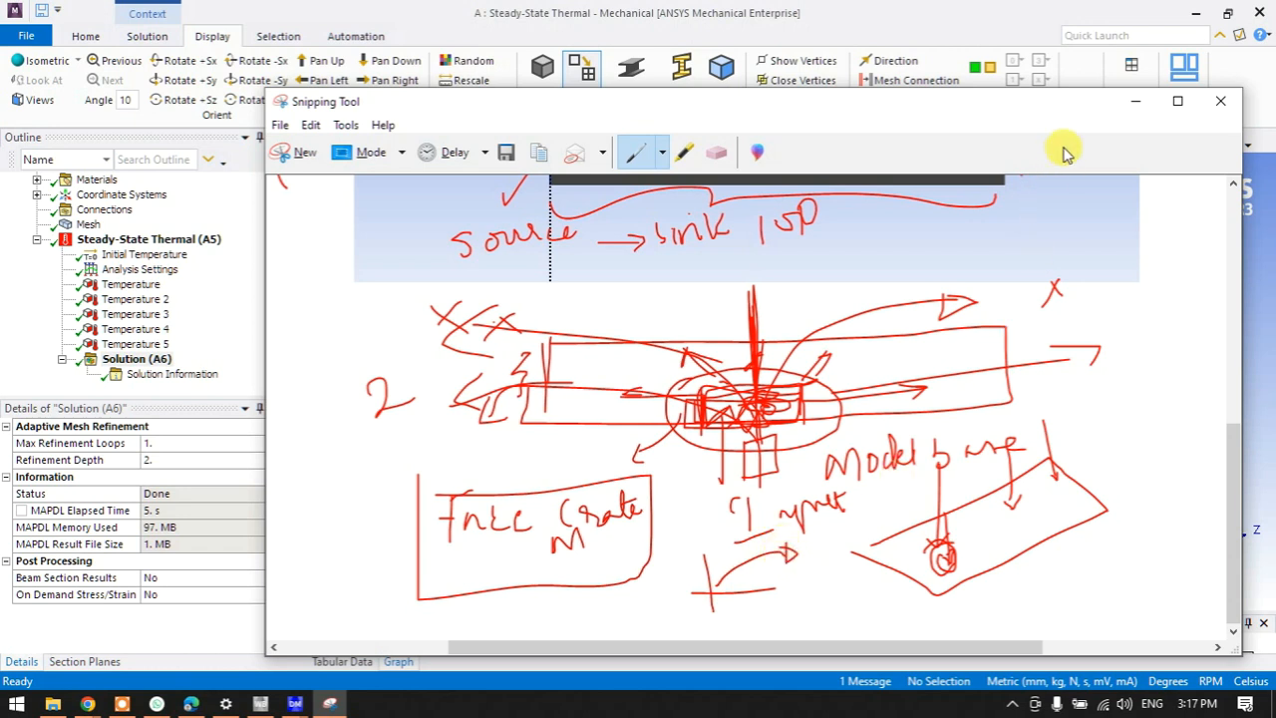
click(1134, 101)
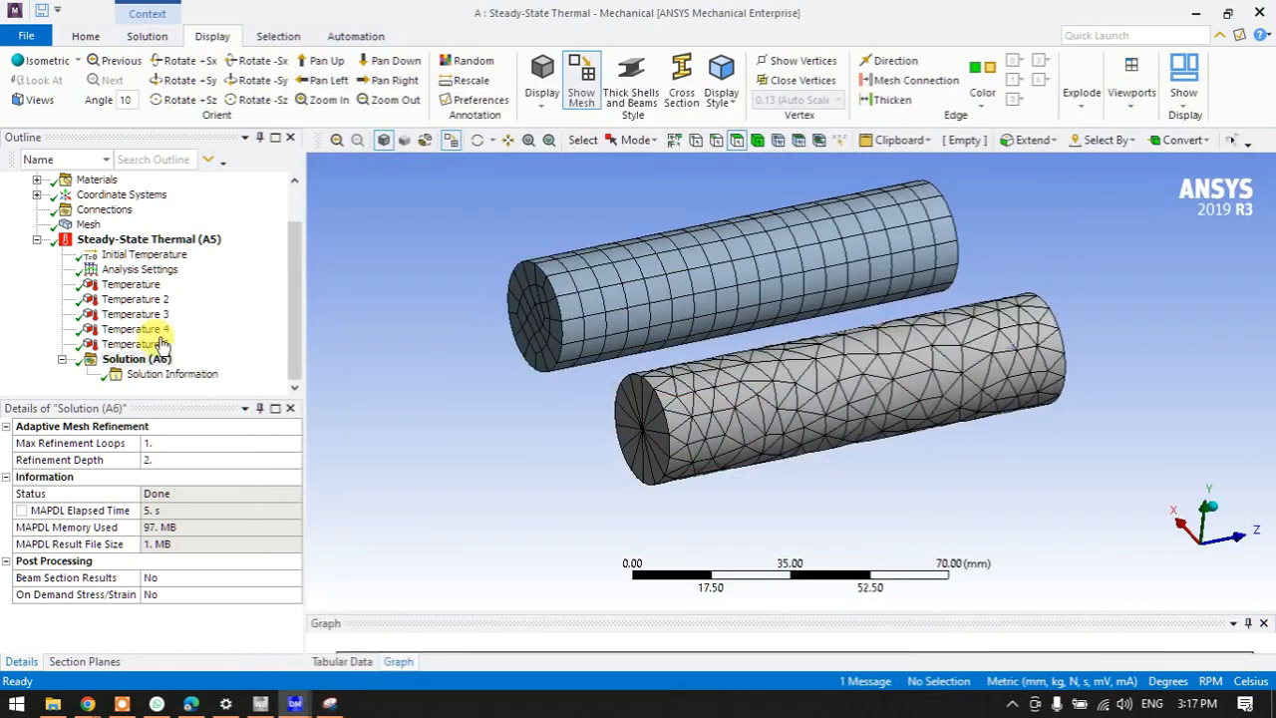
Insert a Temperature result for all bodies in the solution, evaluate it and display its contours on both cylinders.
right_click(134, 359)
mouse_move(185, 363)
mouse_move(399, 365)
click(528, 367)
right_click(149, 344)
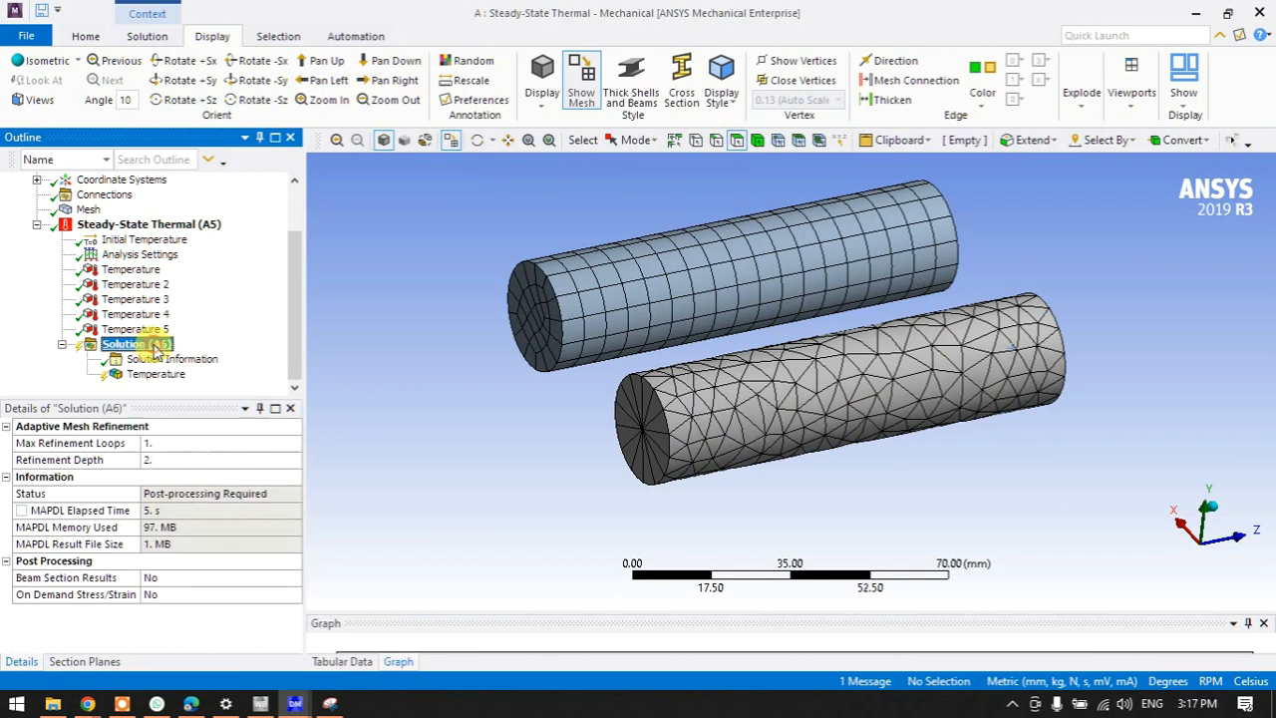
click(224, 379)
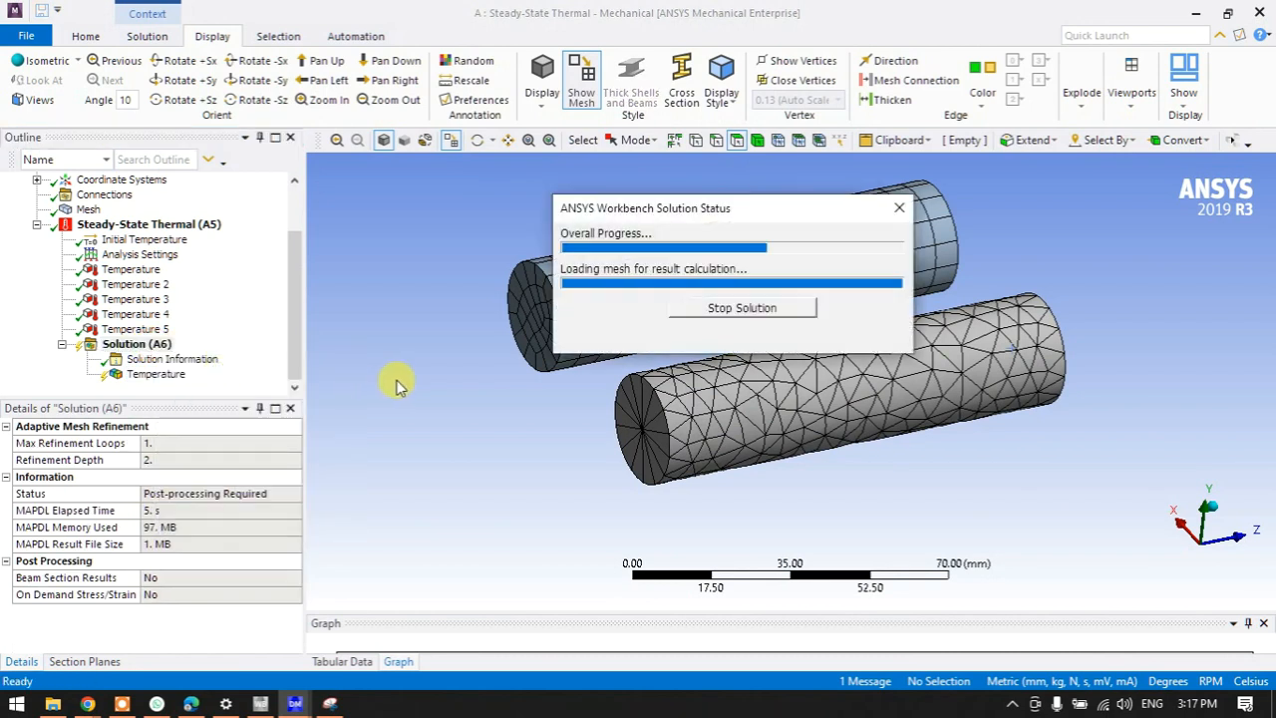
click(151, 373)
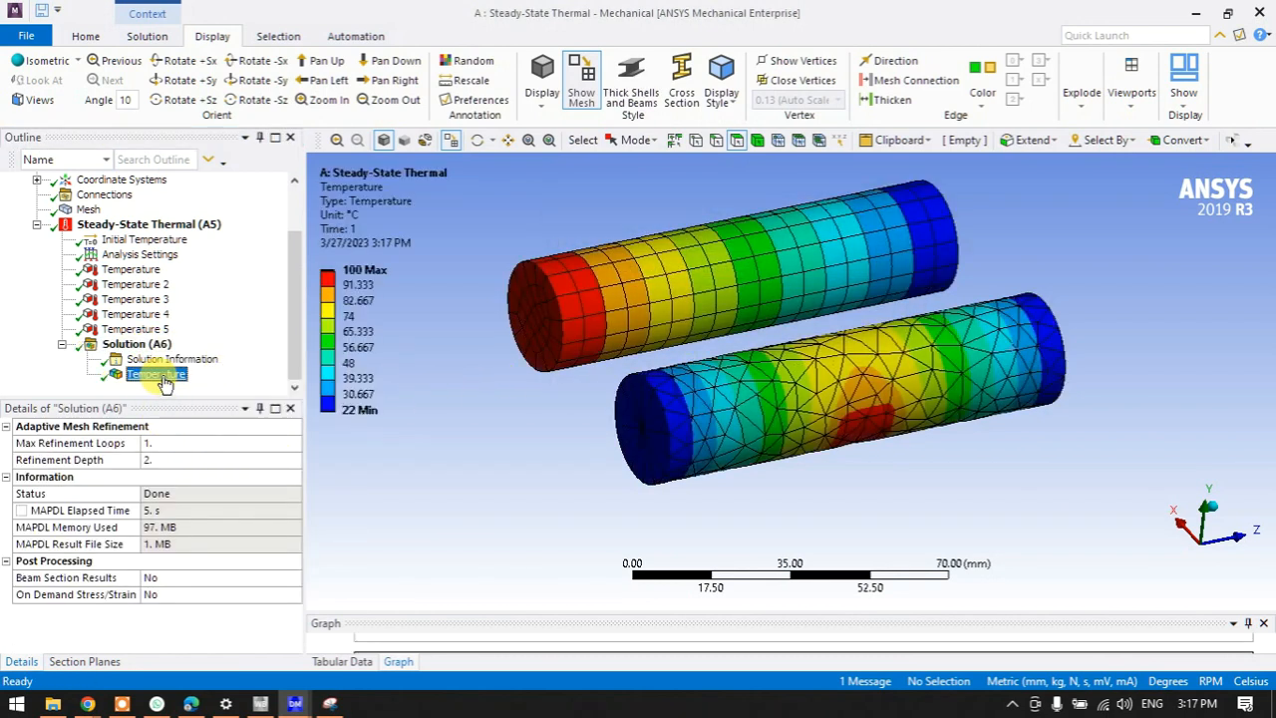
drag(678, 430, 693, 457)
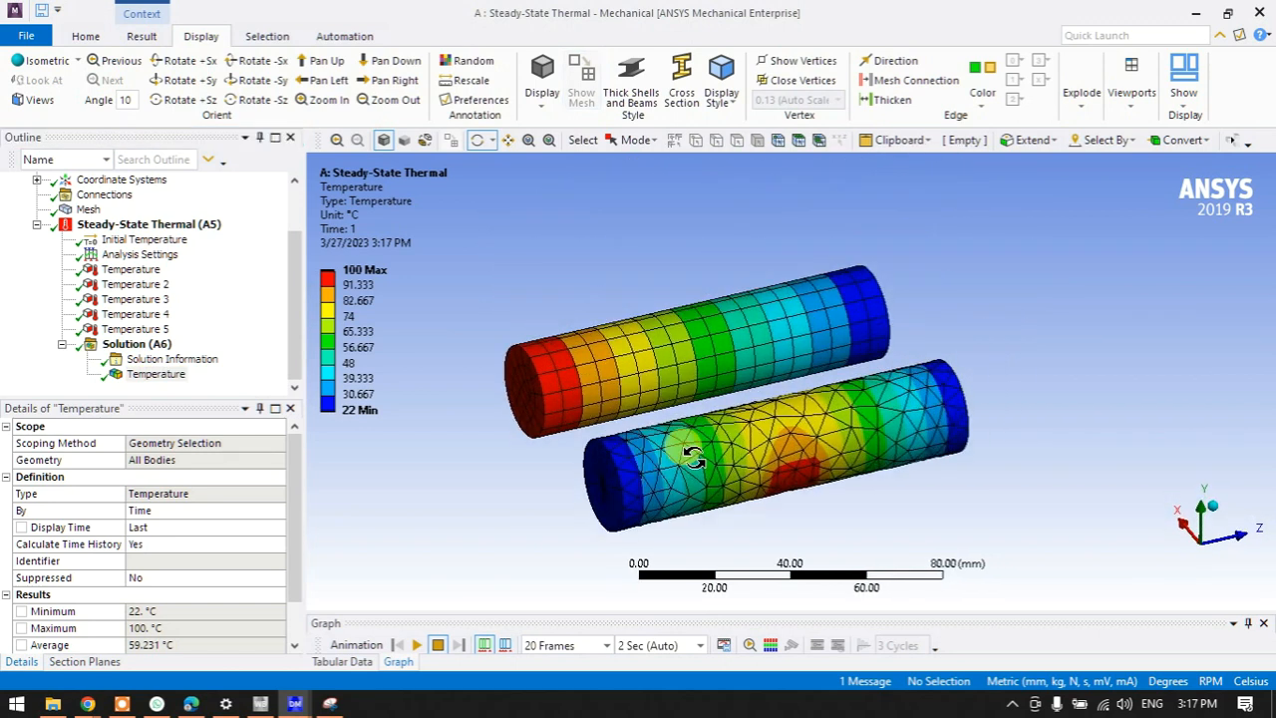
scroll(693, 456, up, 1)
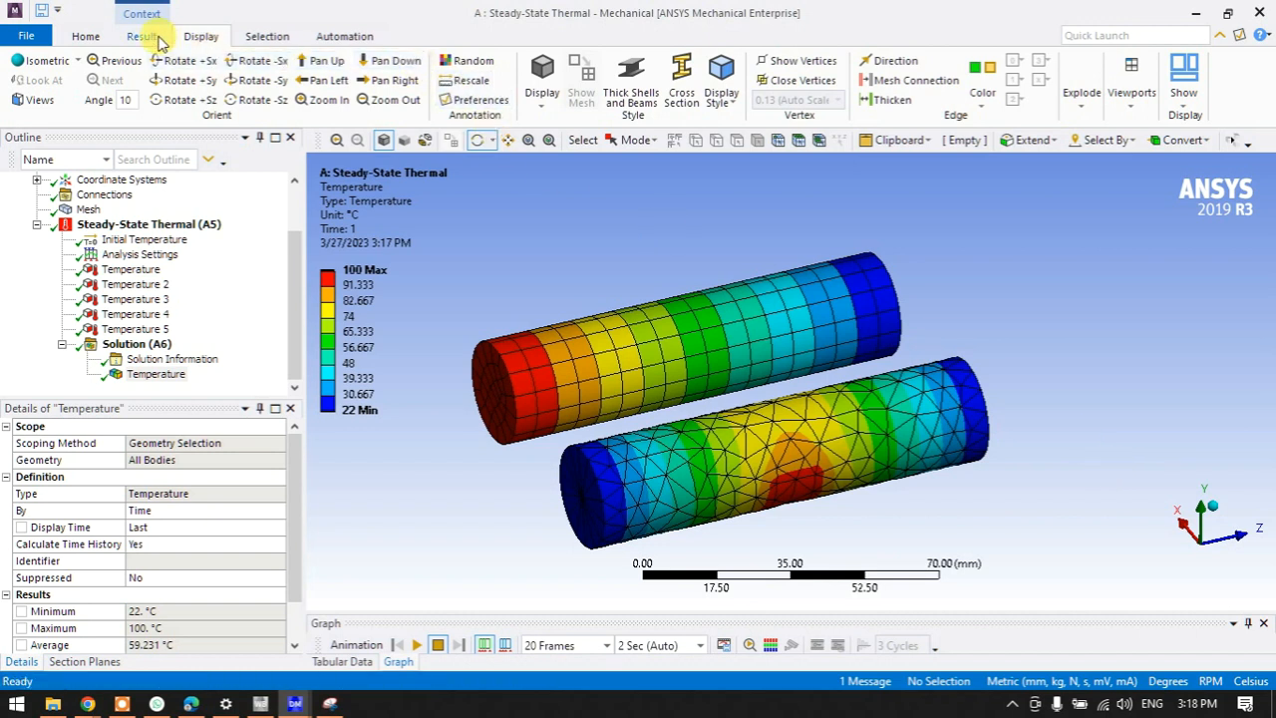
Try to display vectors on the Temperature result.
click(146, 36)
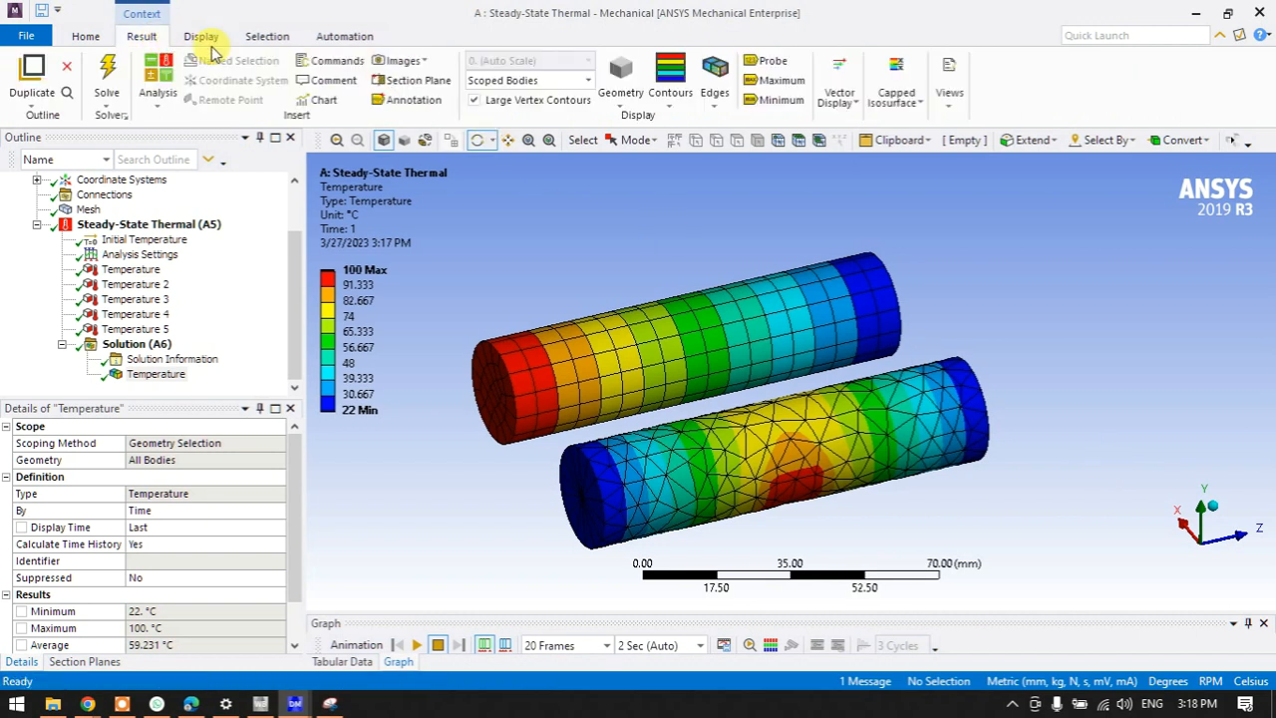
click(839, 97)
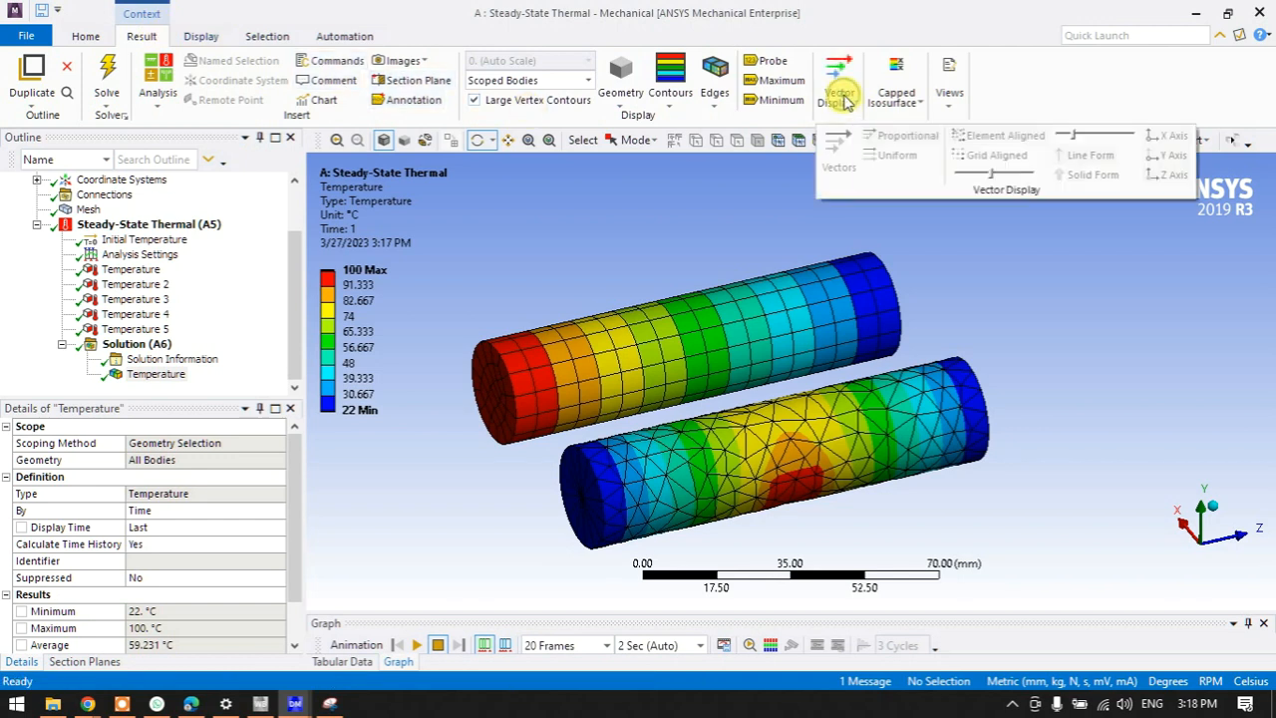
click(150, 374)
click(839, 84)
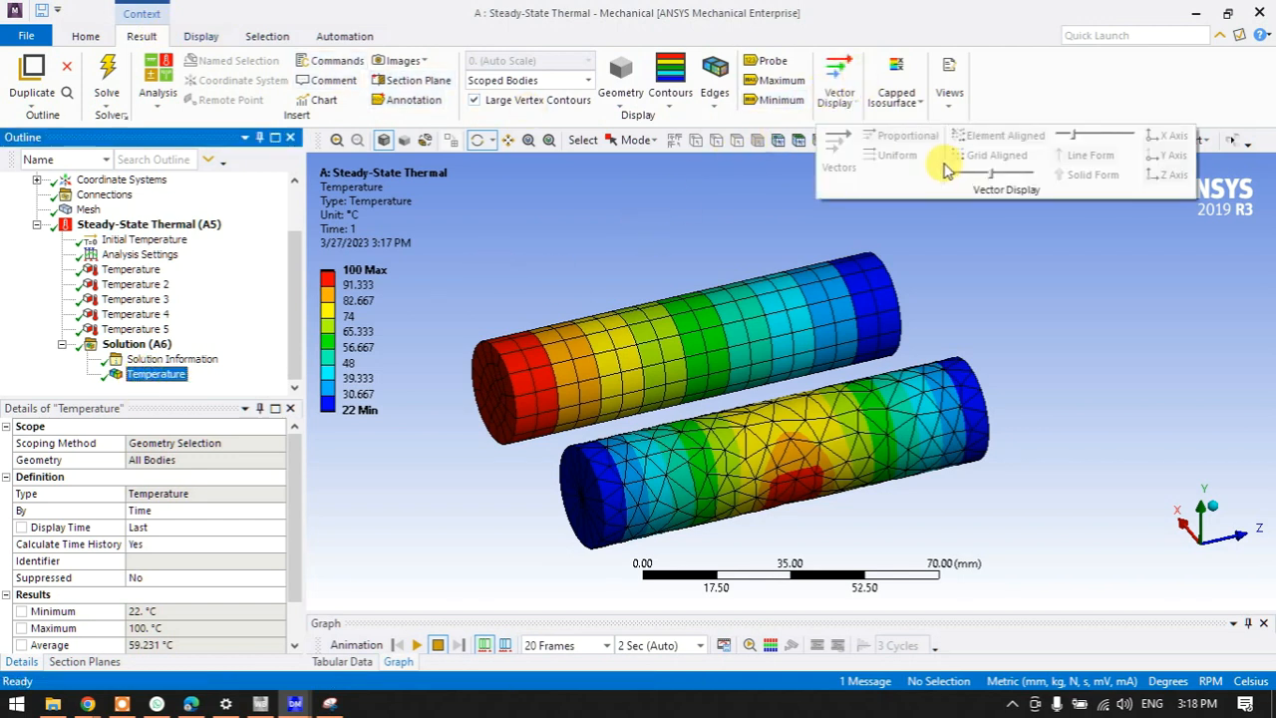
Insert a Total Heat Flux result for all bodies in the solution and evaluate it.
click(136, 343)
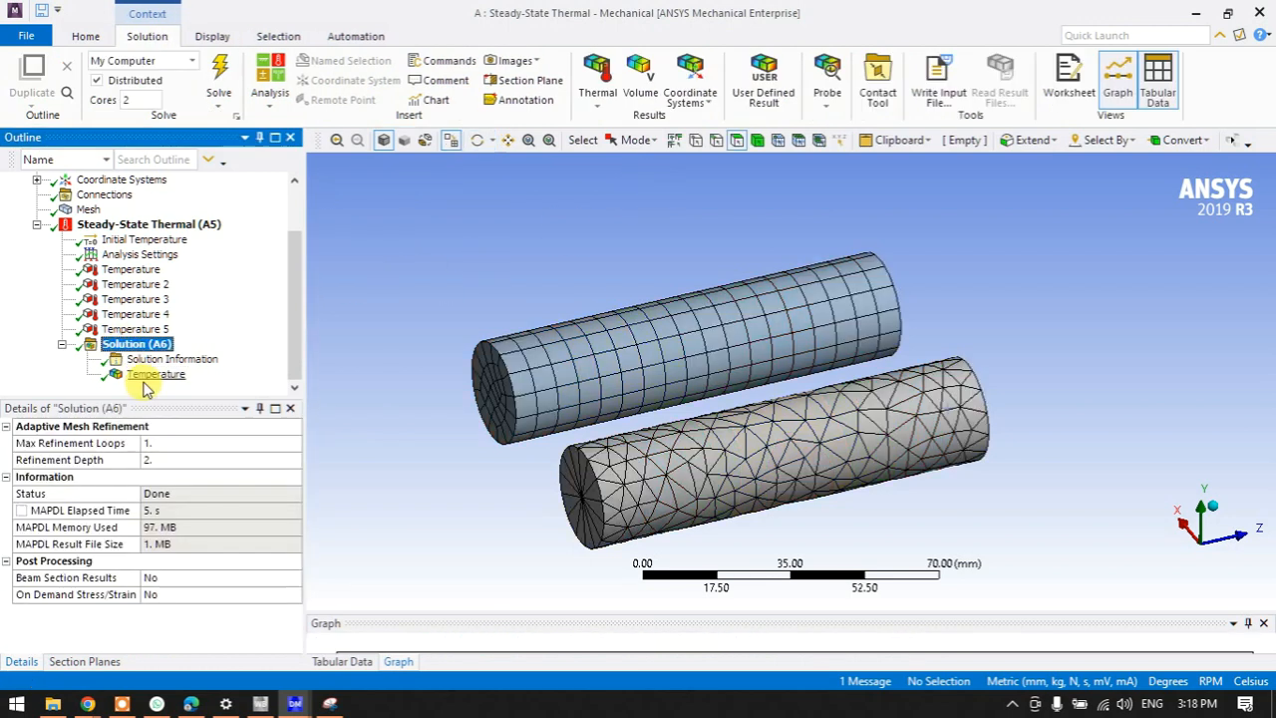
right_click(147, 349)
mouse_move(199, 350)
mouse_move(393, 354)
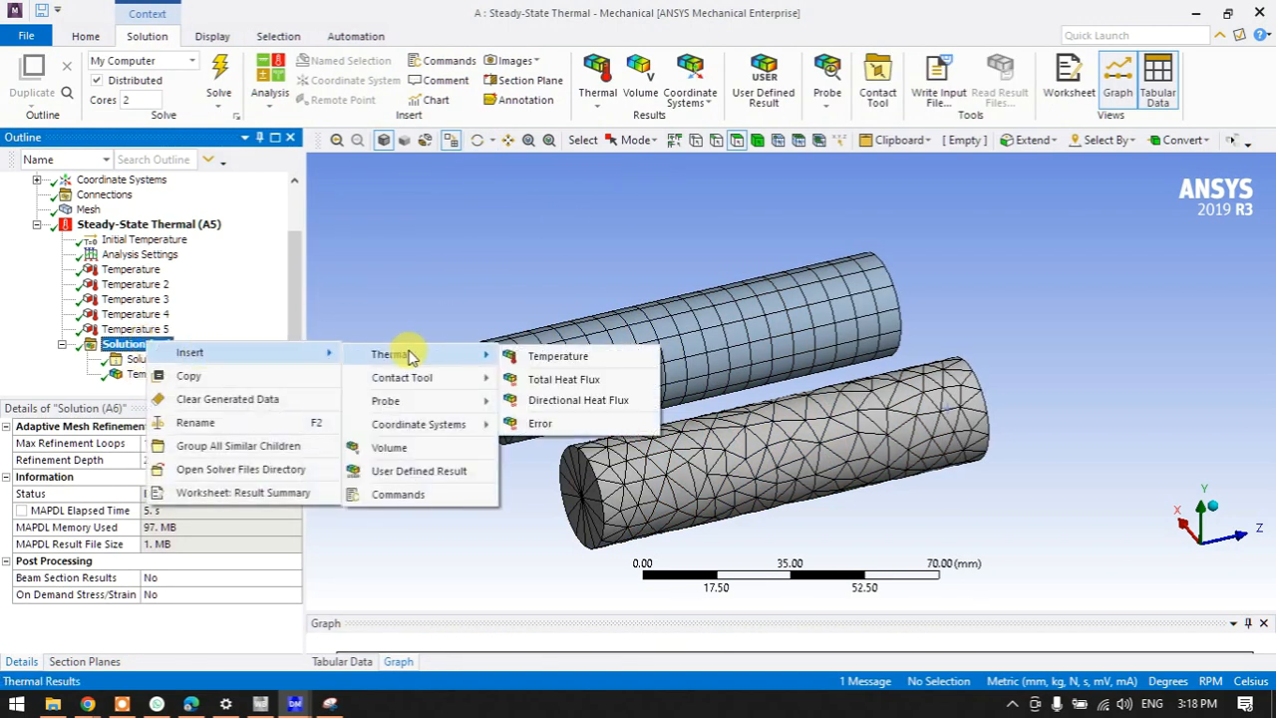
click(550, 380)
right_click(162, 375)
click(209, 331)
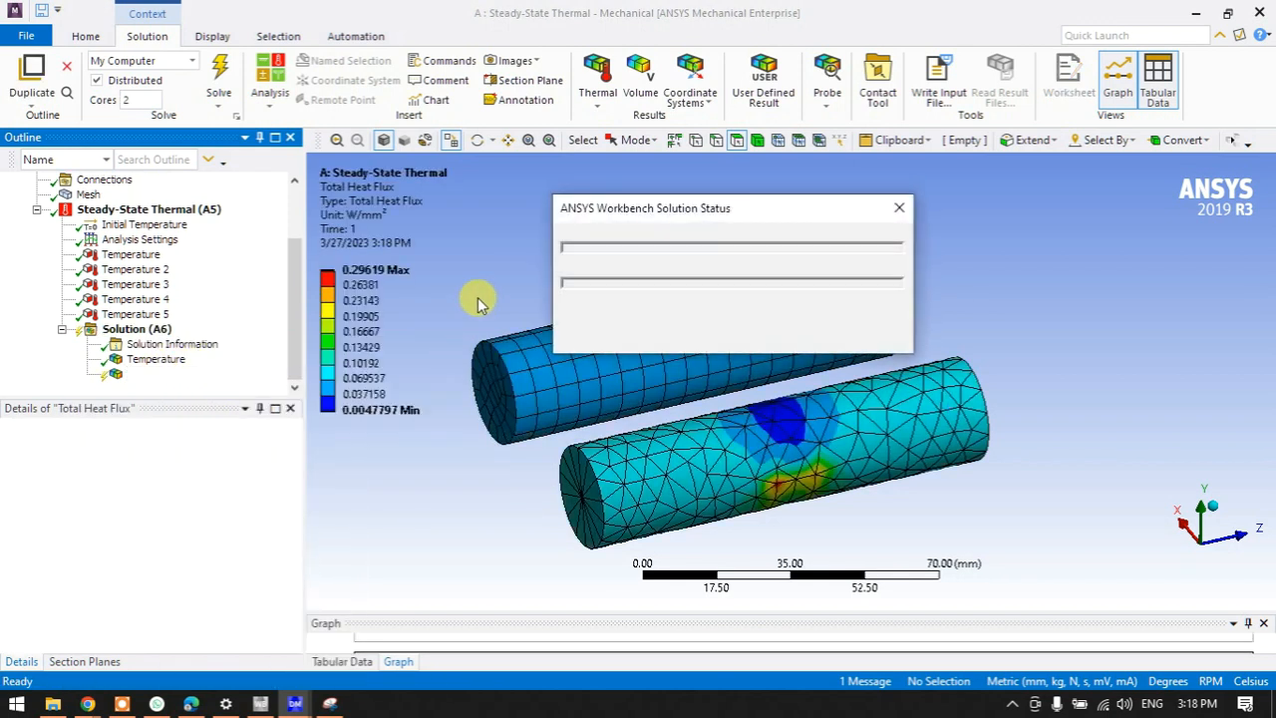
Display the total heat flux as vectors and lengthen the arrows.
click(818, 96)
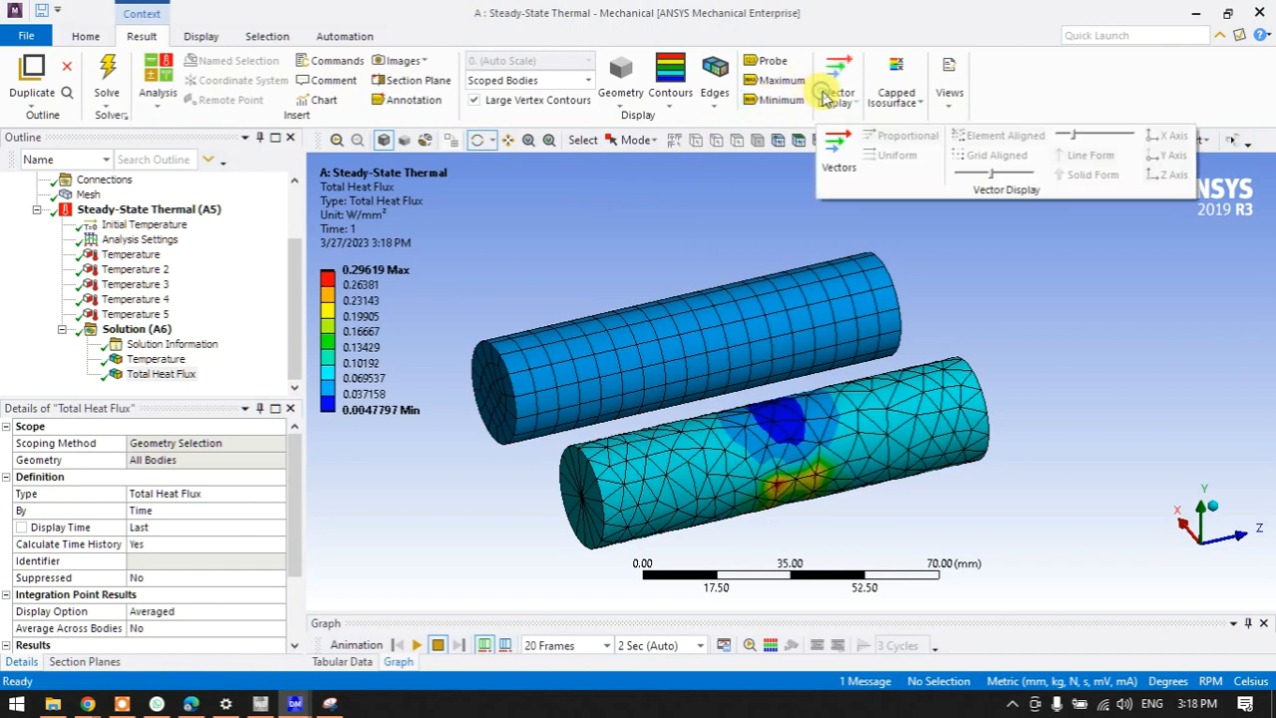
click(838, 162)
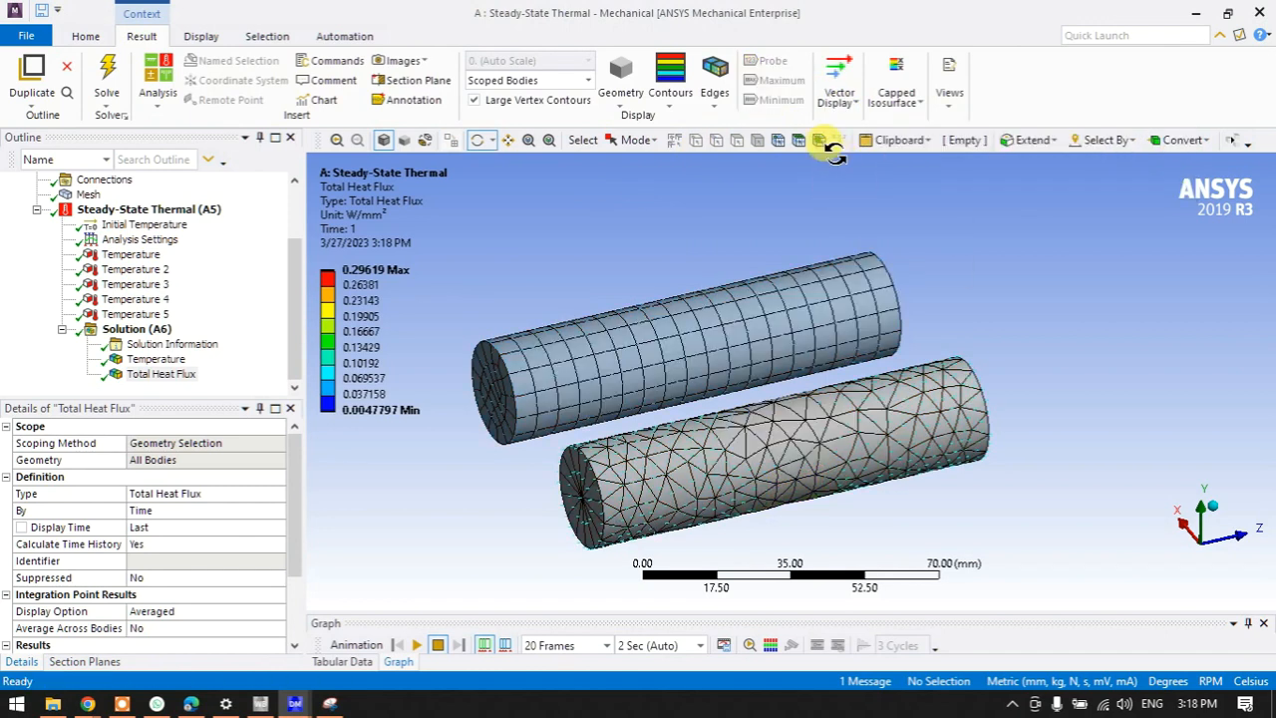
click(855, 97)
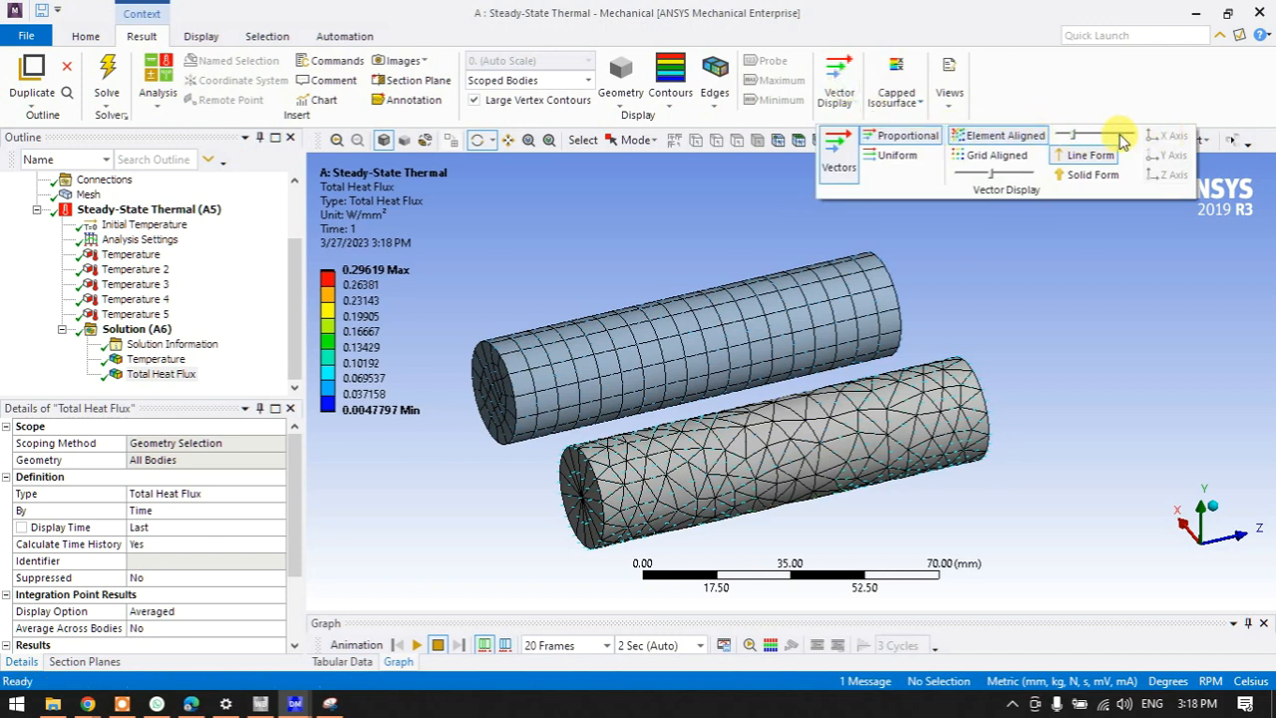
drag(994, 178, 1031, 178)
Examine the direction of the heat-flux vectors along both cylinders, including around the imprinted face and at the ends.
drag(846, 362, 737, 412)
drag(716, 367, 743, 324)
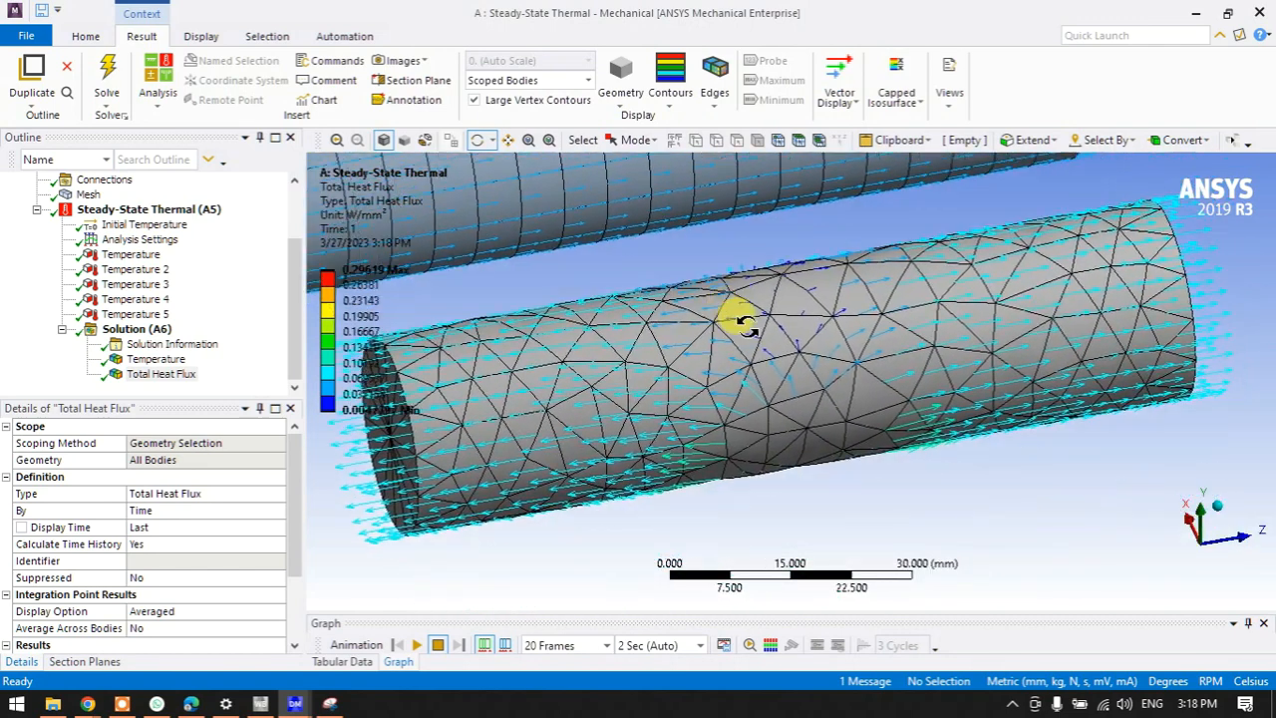
ctrl+middle_drag(743, 319, 781, 353)
drag(817, 336, 791, 331)
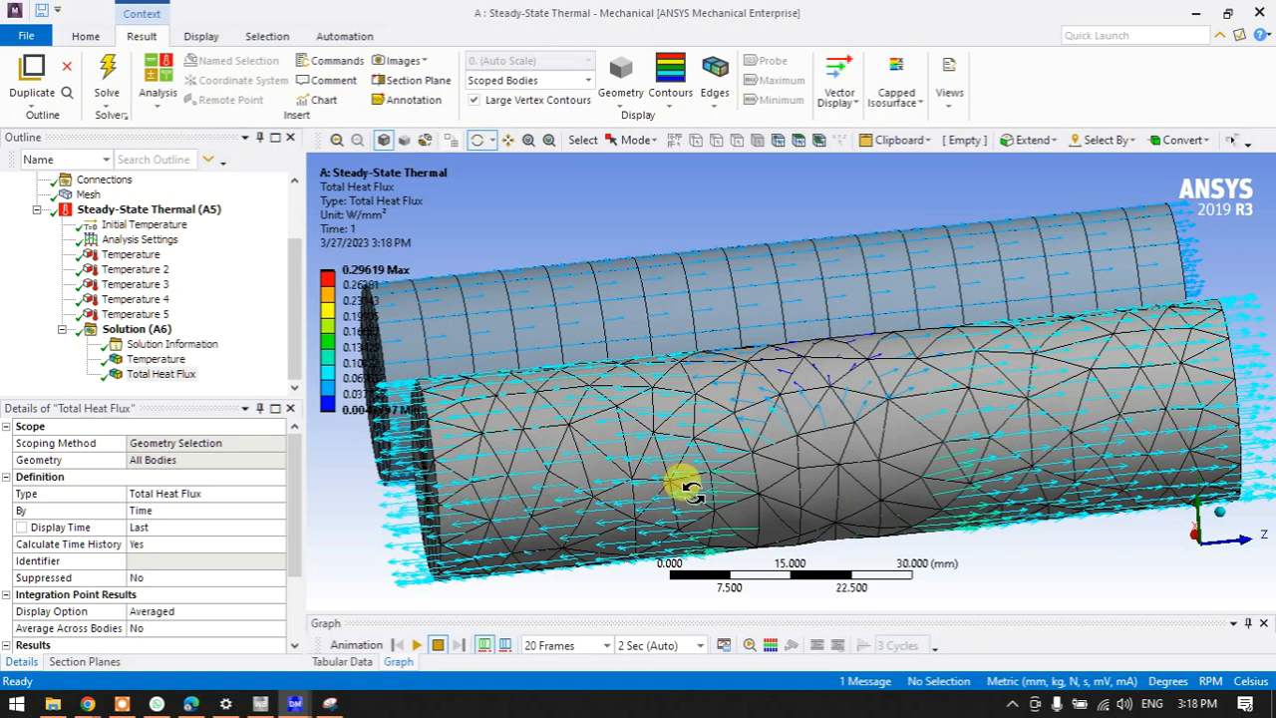
drag(551, 346, 835, 393)
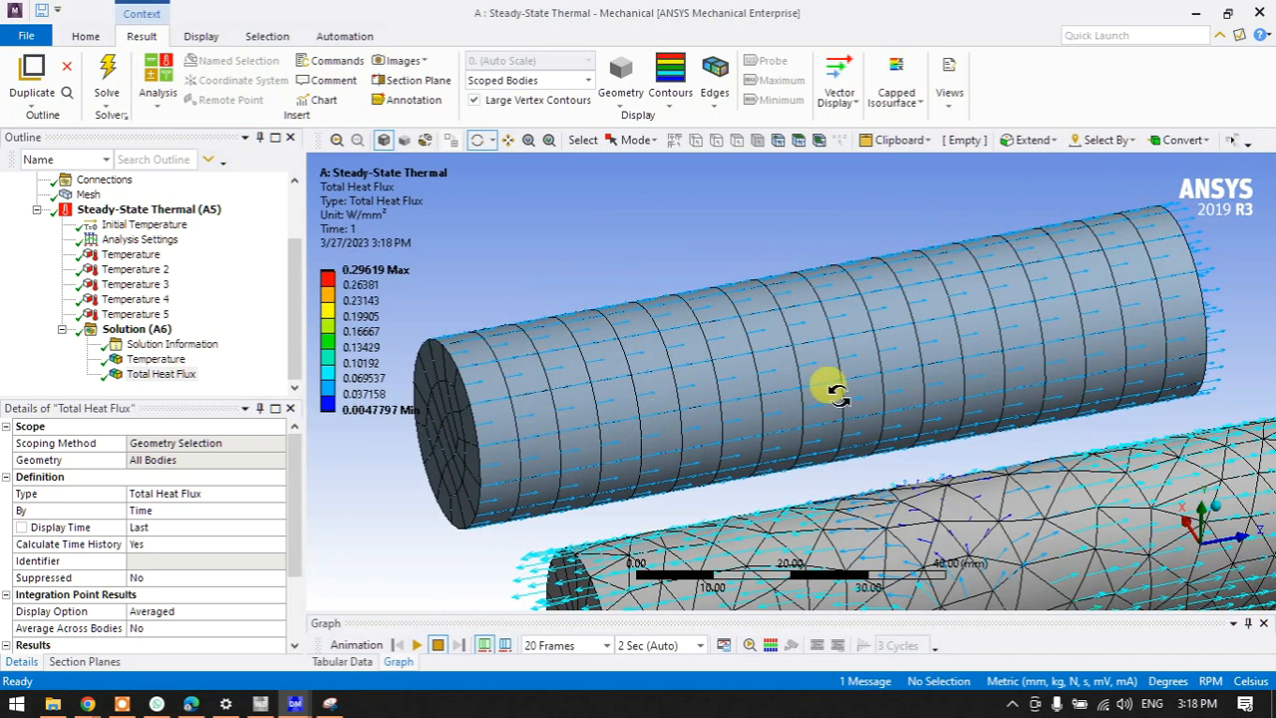
scroll(1207, 330, down, 3)
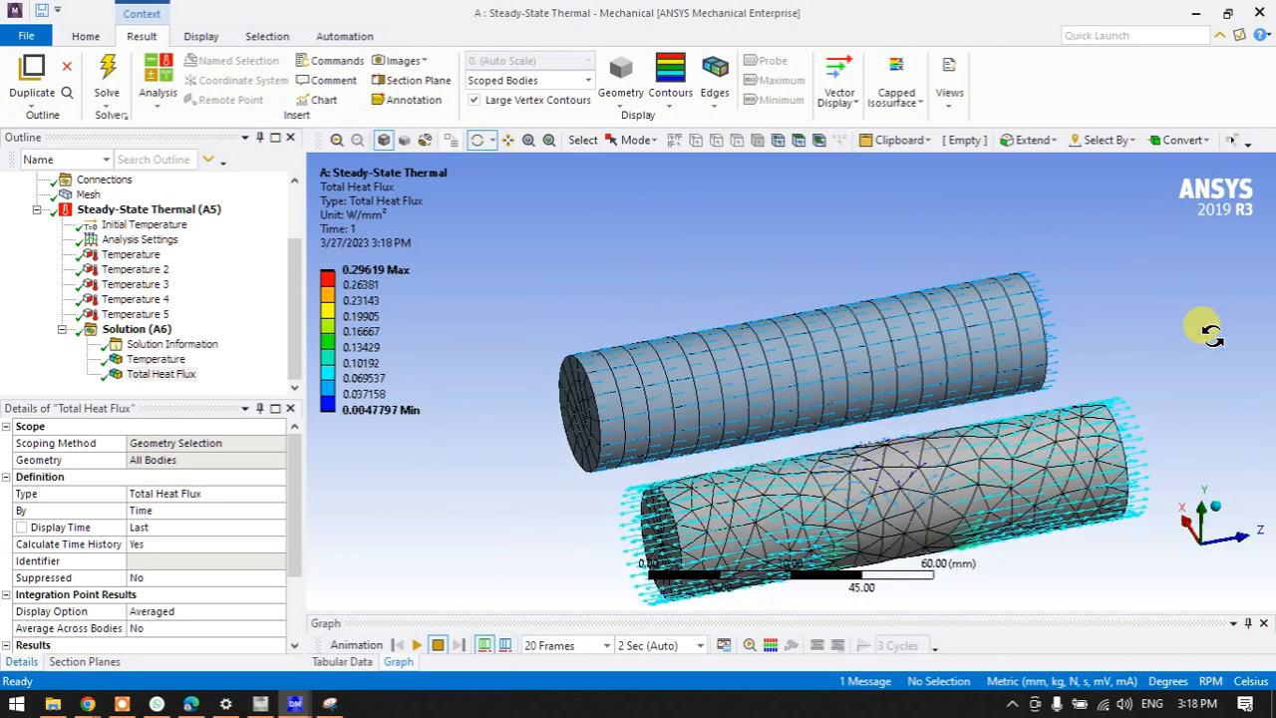
ctrl+middle_drag(952, 435, 929, 361)
Turn off the vector display on the Total Heat Flux result to return to its contour plot.
click(137, 331)
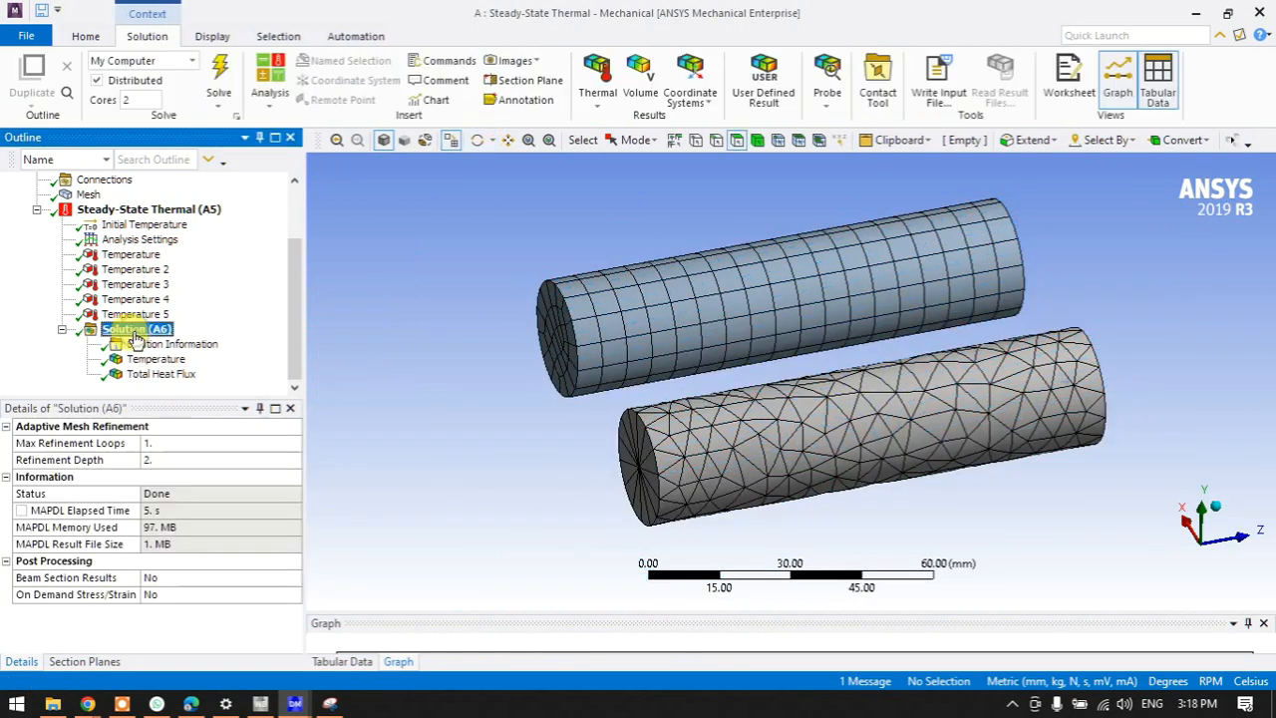
click(186, 376)
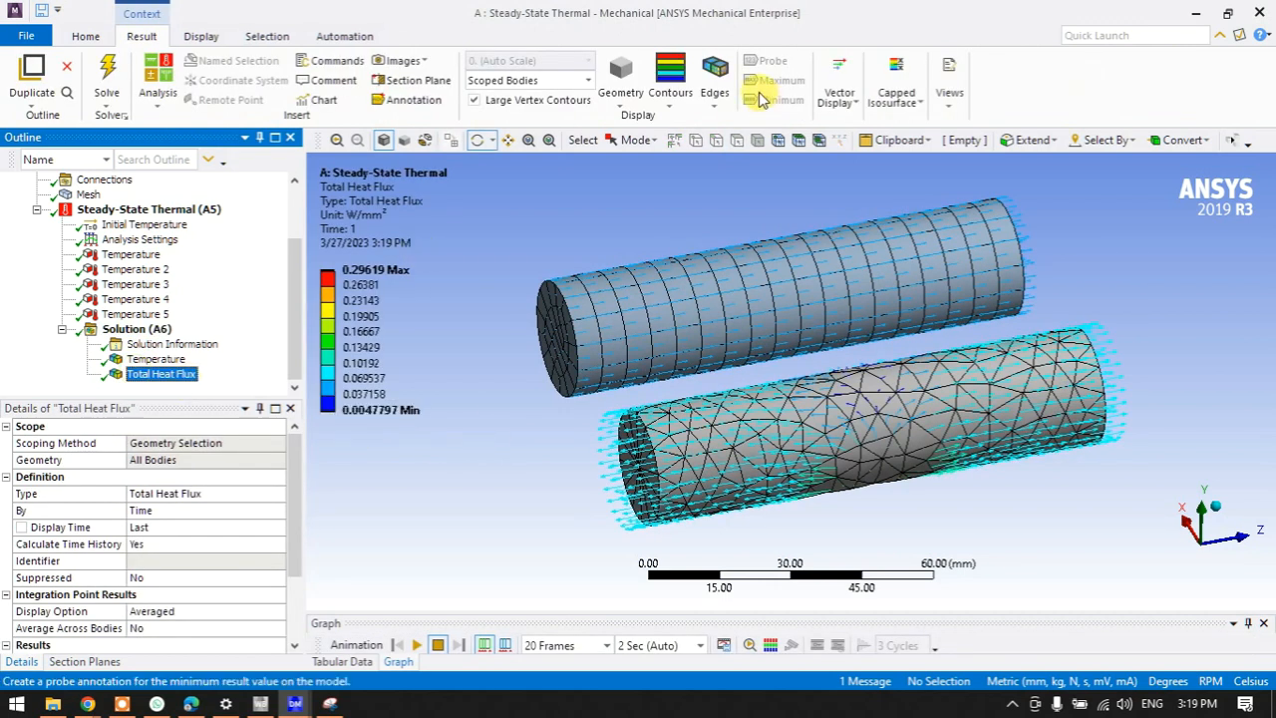
click(839, 78)
click(840, 162)
click(740, 199)
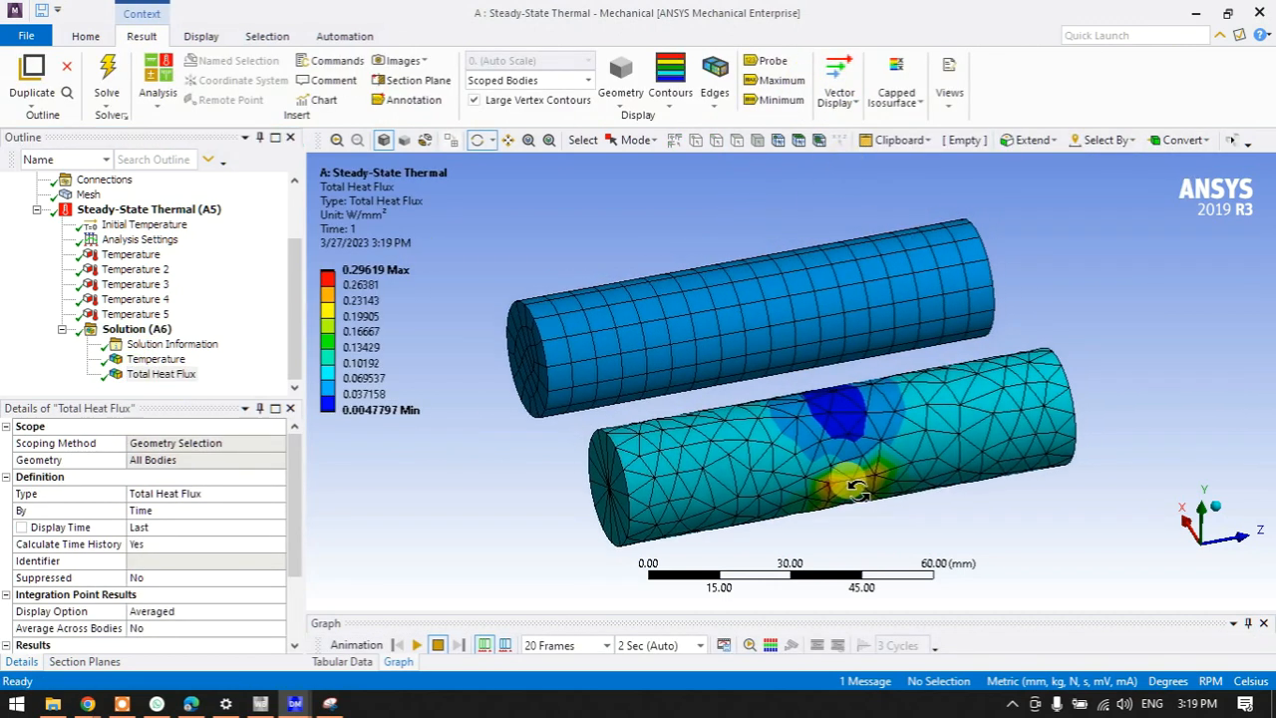
scroll(842, 483, up, 3)
scroll(807, 336, down, 3)
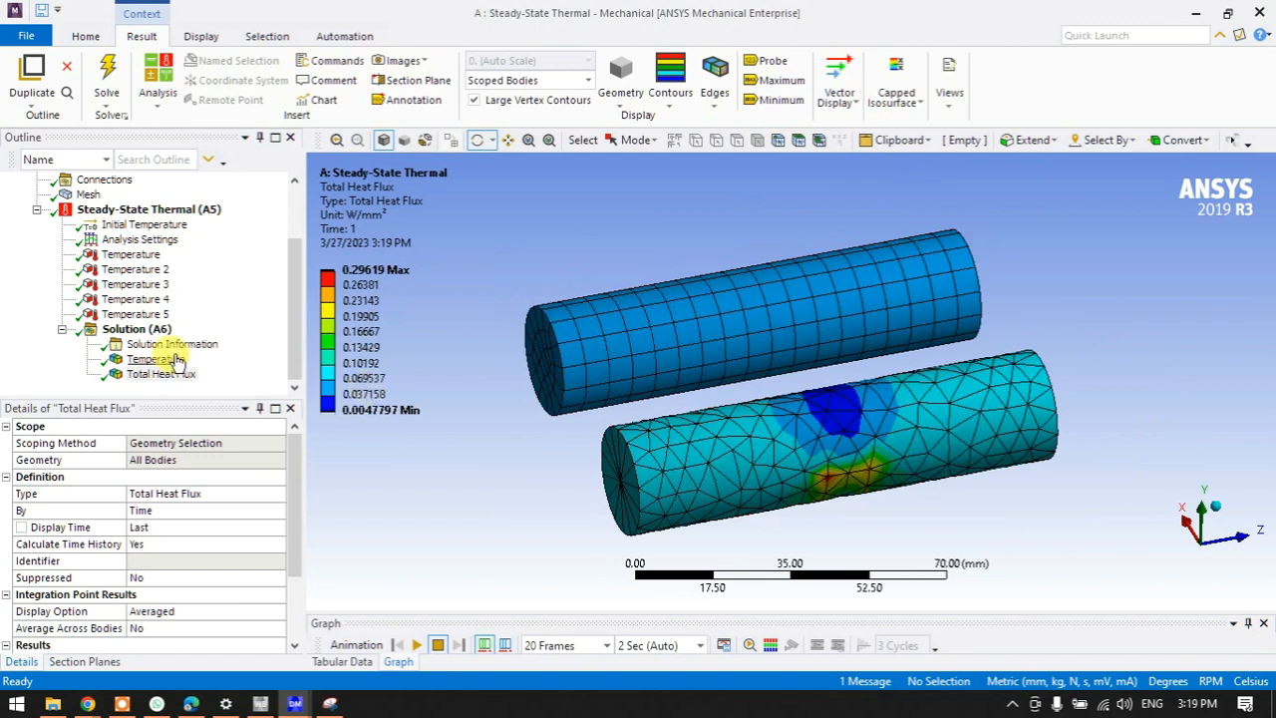
Insert a second Temperature result in the solution and scope it to the body of the first, end-heated cylinder.
click(136, 329)
right_click(142, 331)
mouse_move(200, 346)
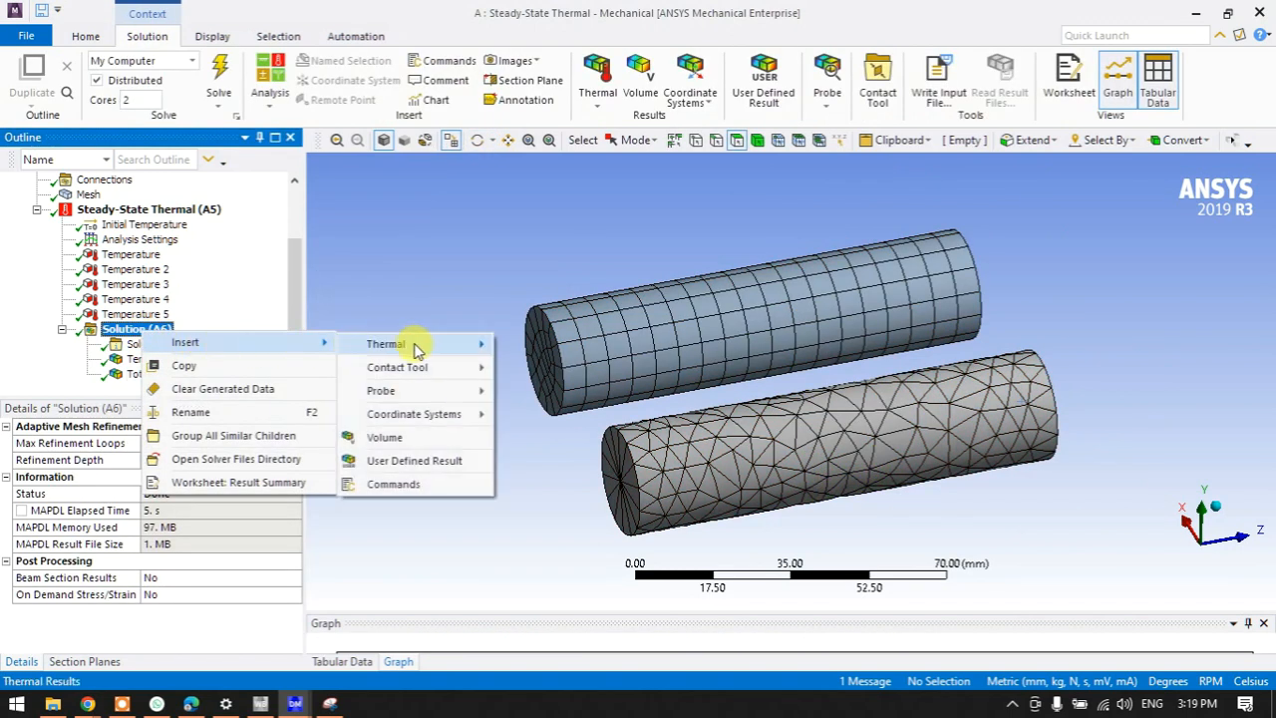
click(535, 344)
click(756, 140)
click(717, 317)
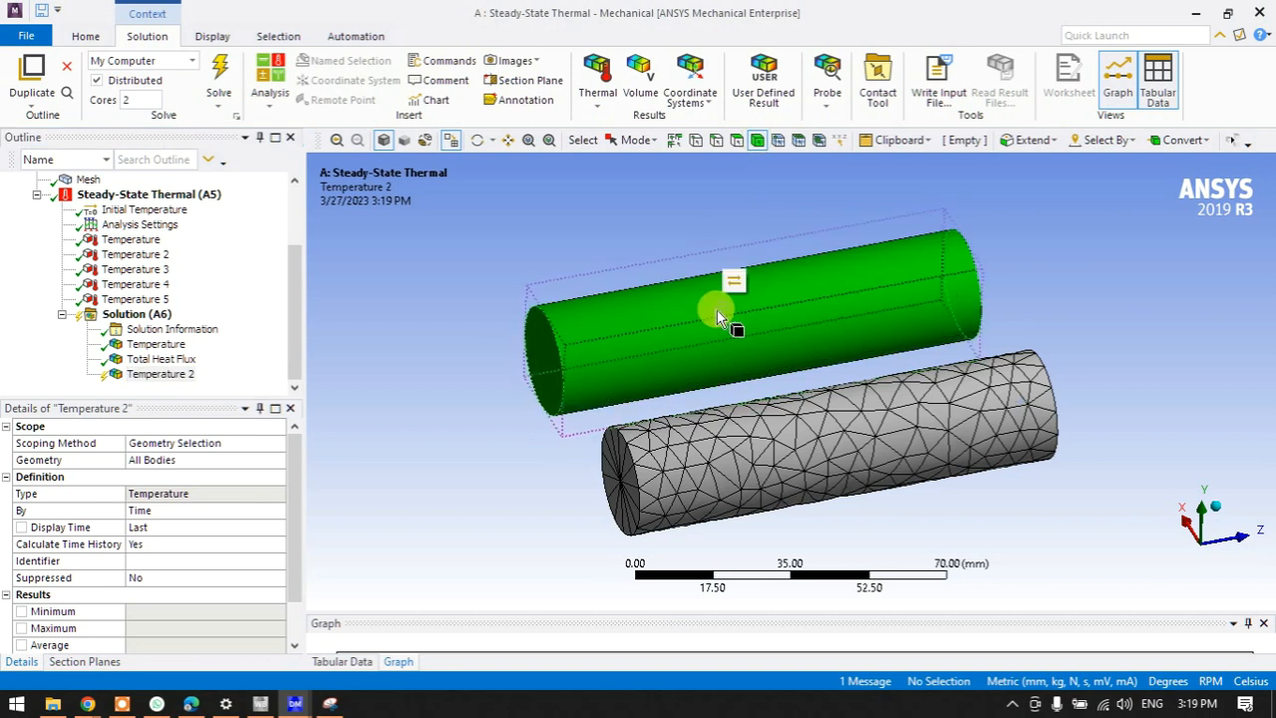
click(158, 459)
click(149, 459)
Insert a third Temperature result in the solution and scope it to the body of the second cylinder with the imprinted face.
click(137, 314)
right_click(139, 315)
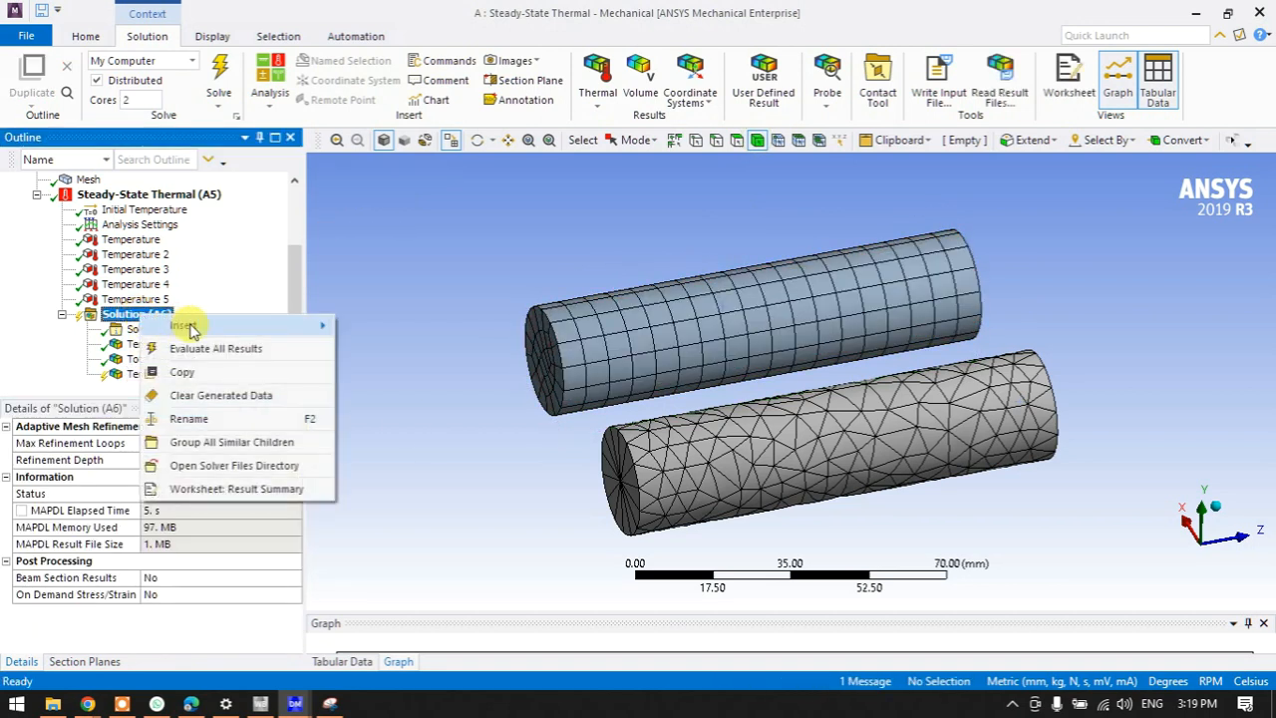
mouse_move(191, 327)
mouse_move(399, 329)
click(553, 330)
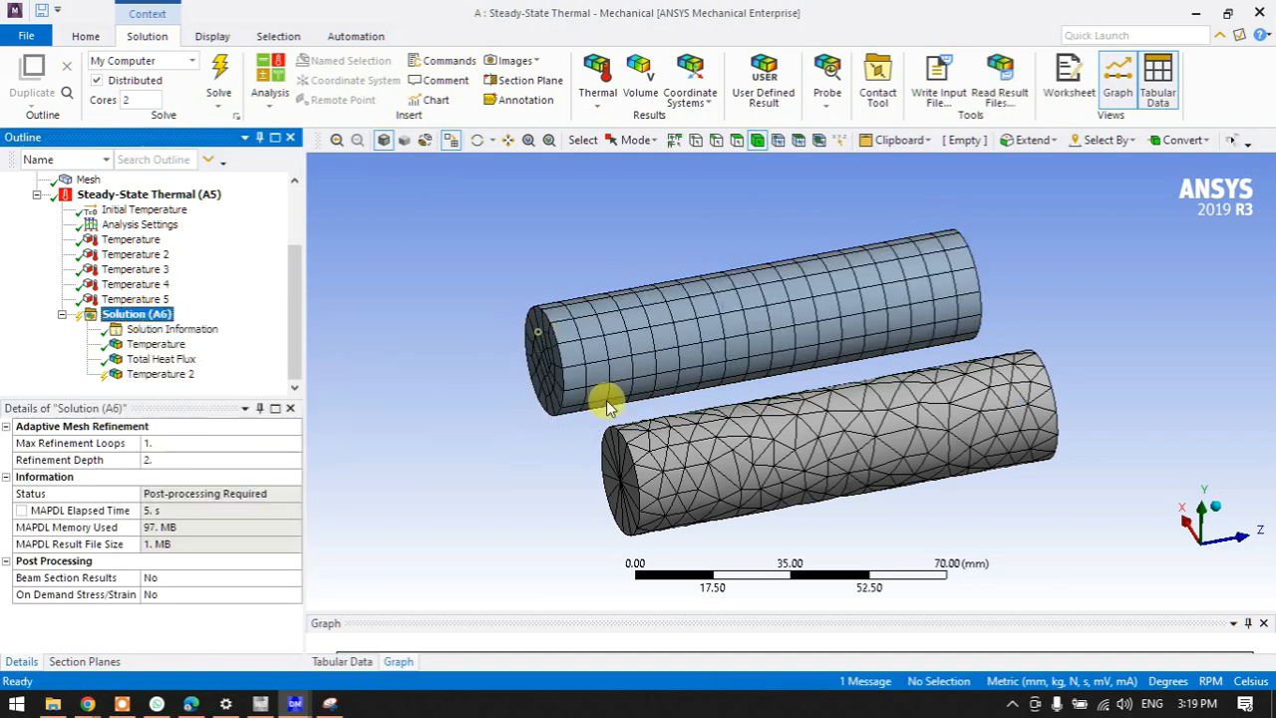
click(718, 490)
click(158, 460)
click(150, 460)
Evaluate all results to compute the two body-scoped temperature plots.
click(159, 369)
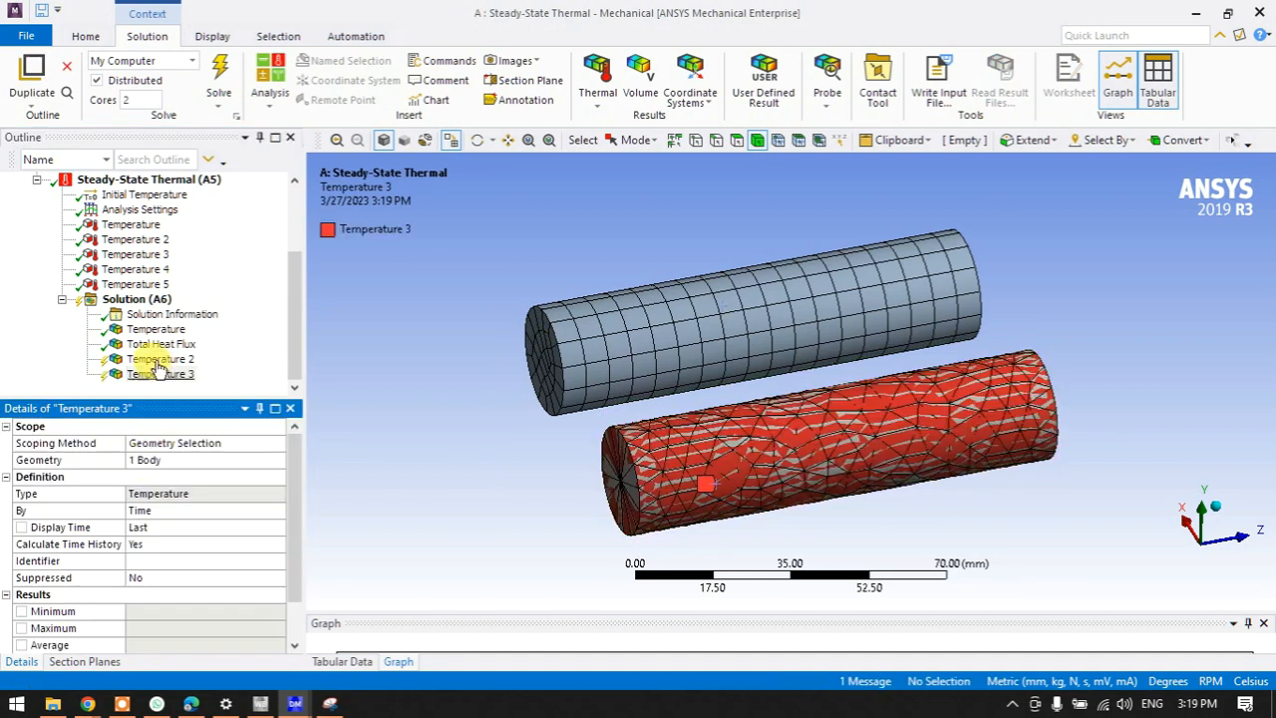
right_click(137, 299)
click(228, 334)
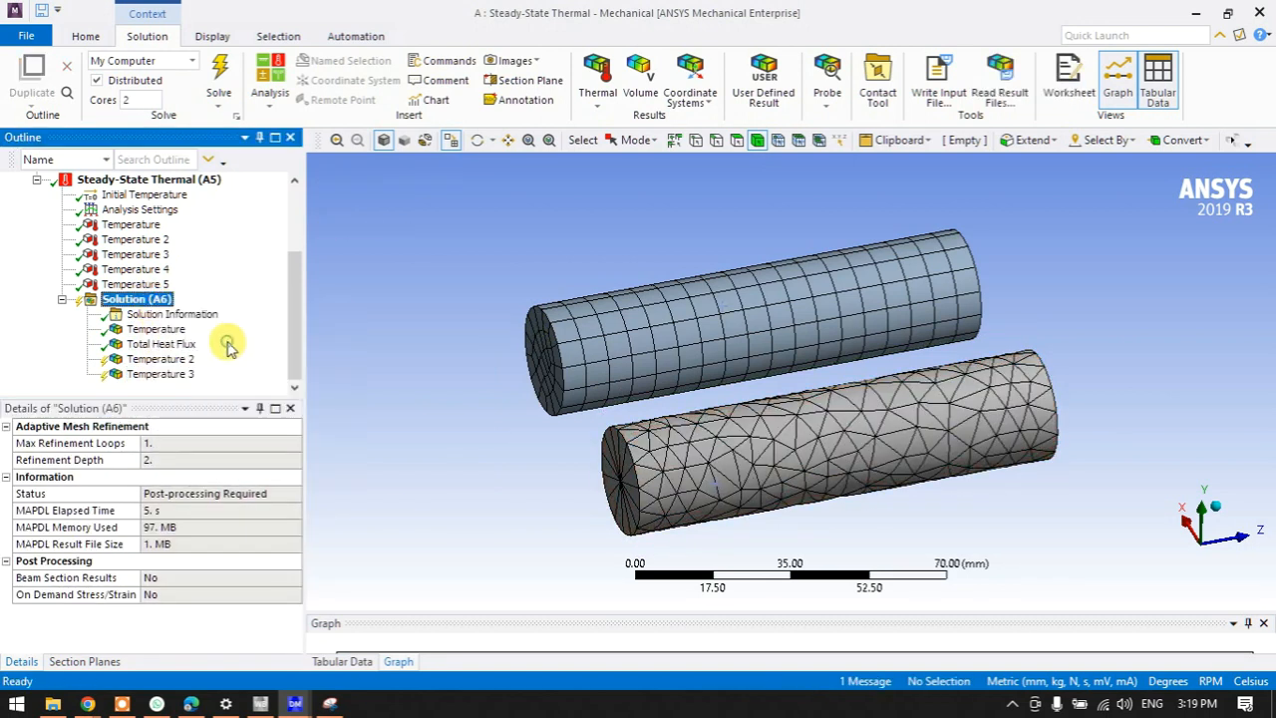
Compare the temperature contours of the end-heated cylinder with those of the cylinder heated through the imprinted face.
click(148, 361)
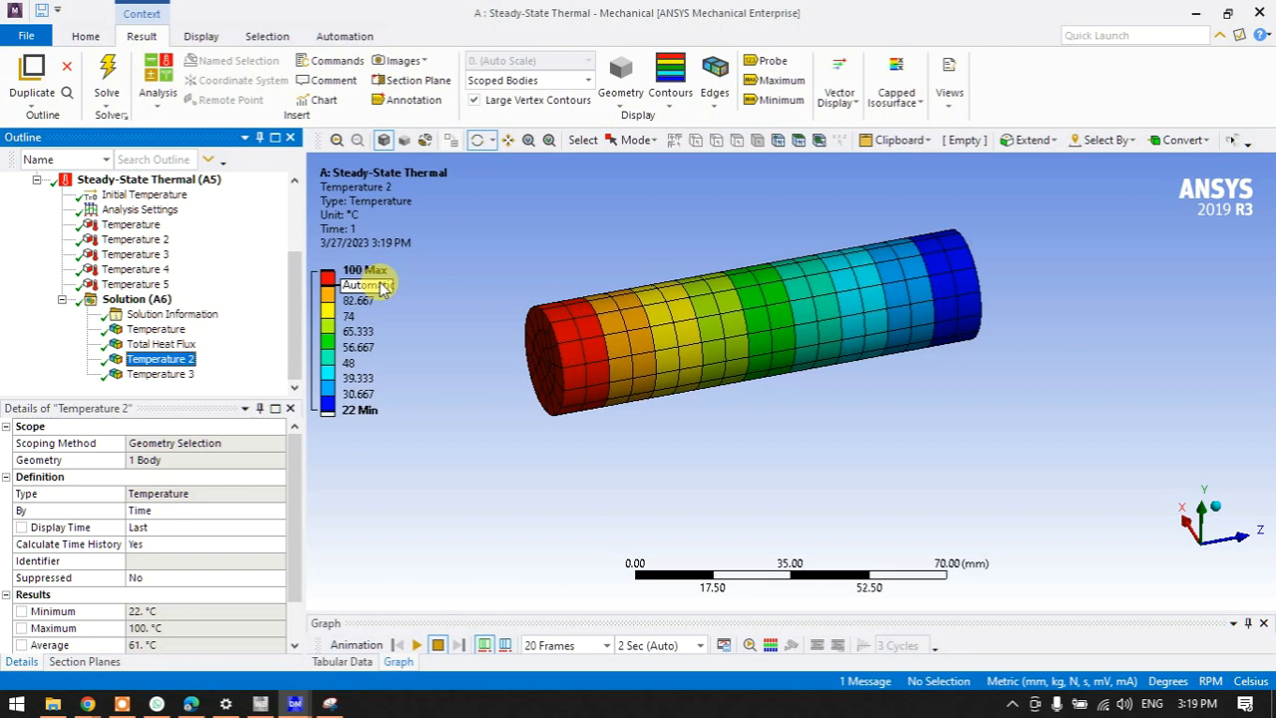
click(169, 376)
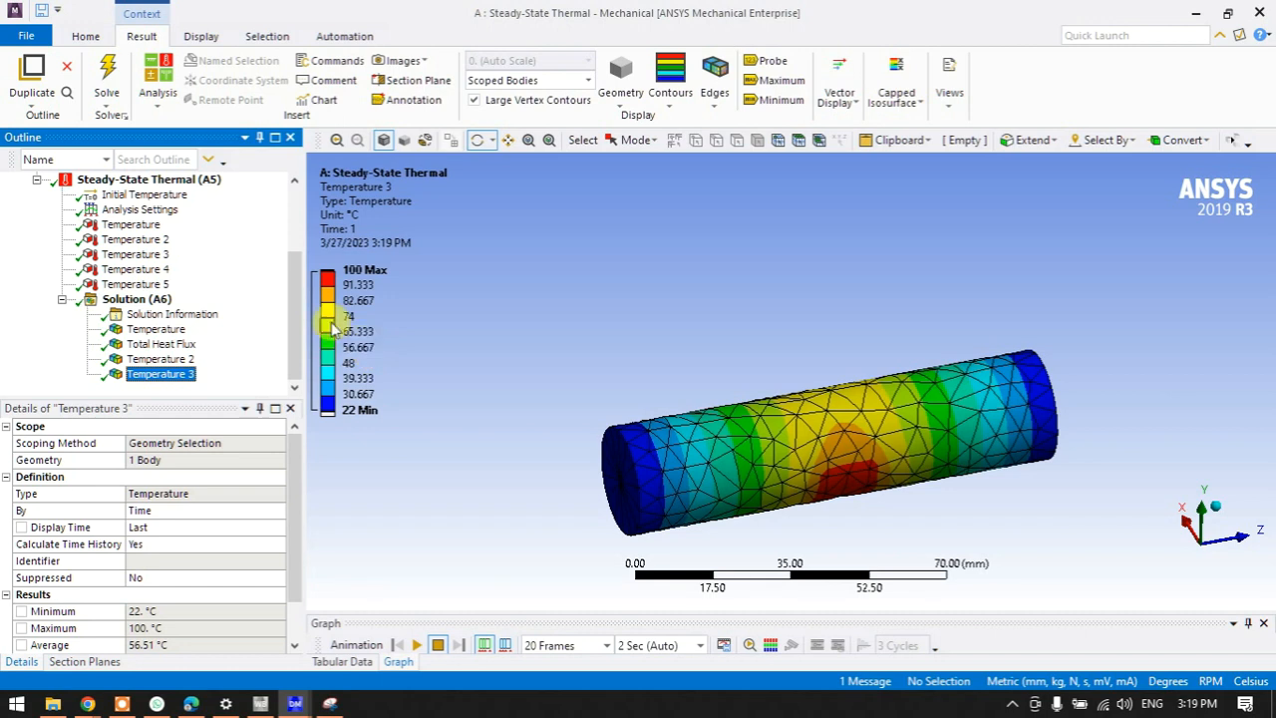
click(159, 359)
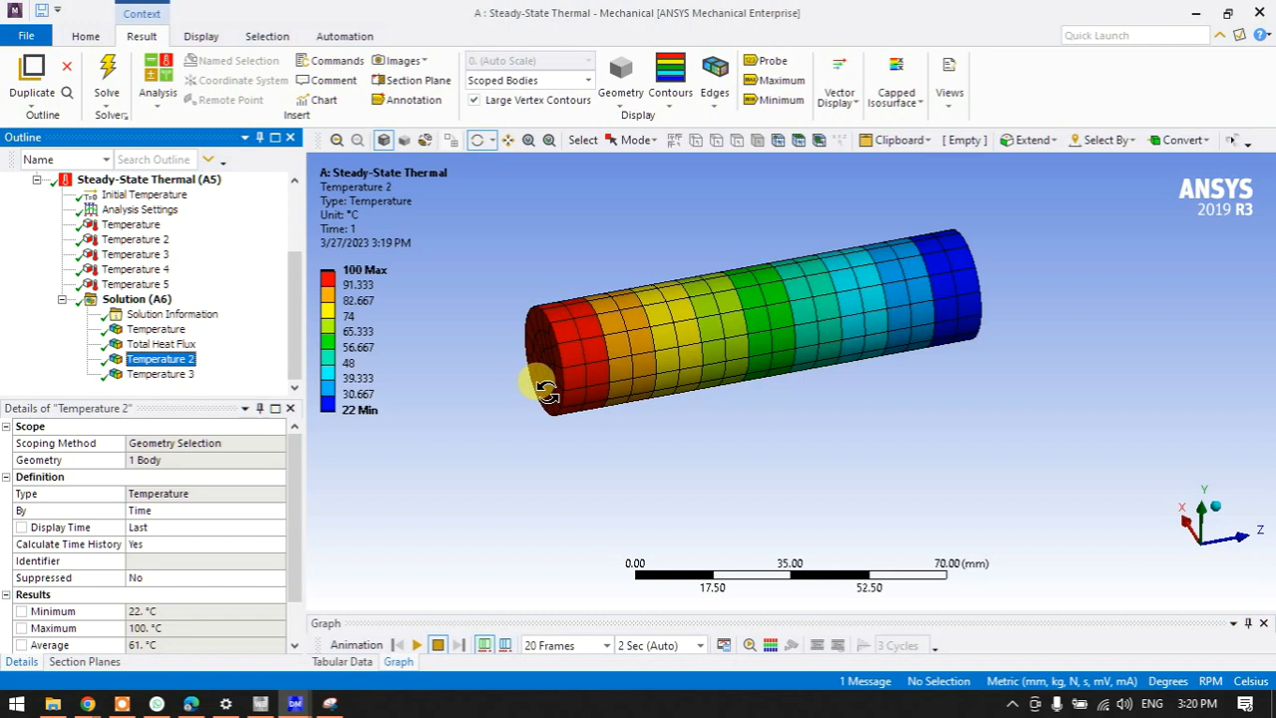
click(166, 373)
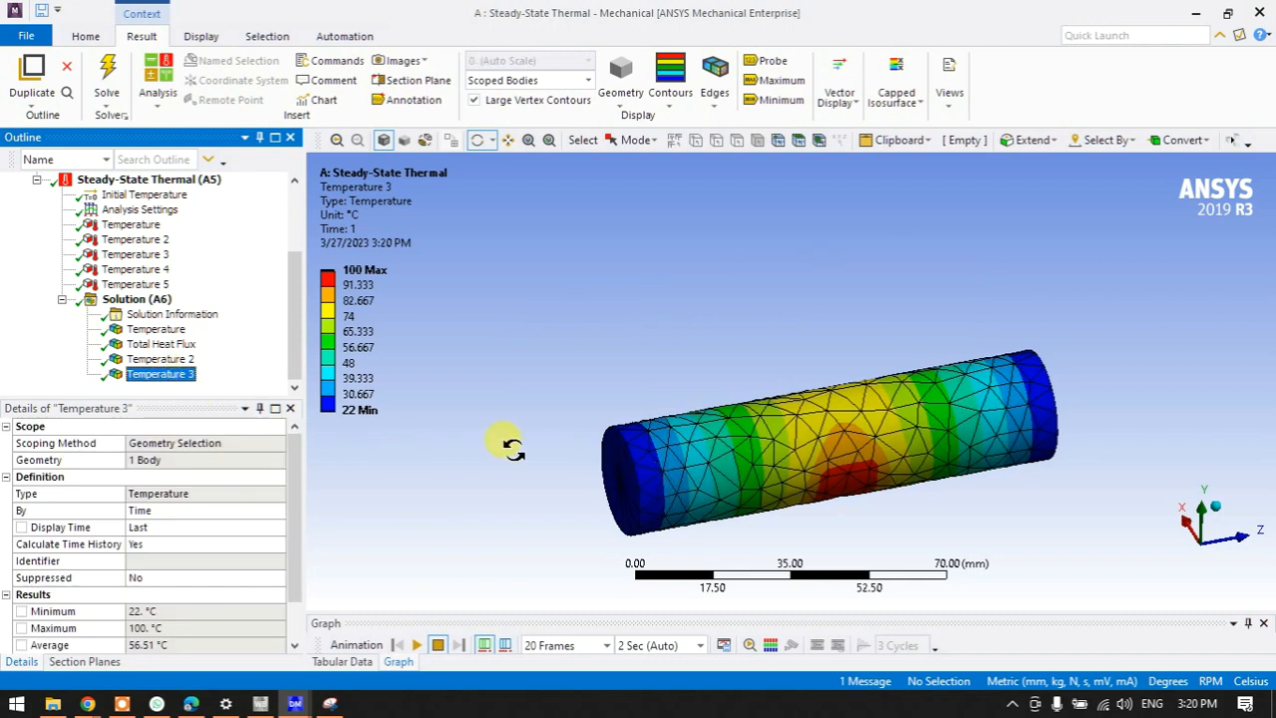
Insert a second Total Heat Flux result in the solution and scope it to the body of the end-heated cylinder.
right_click(150, 300)
mouse_move(307, 317)
mouse_move(421, 317)
click(543, 337)
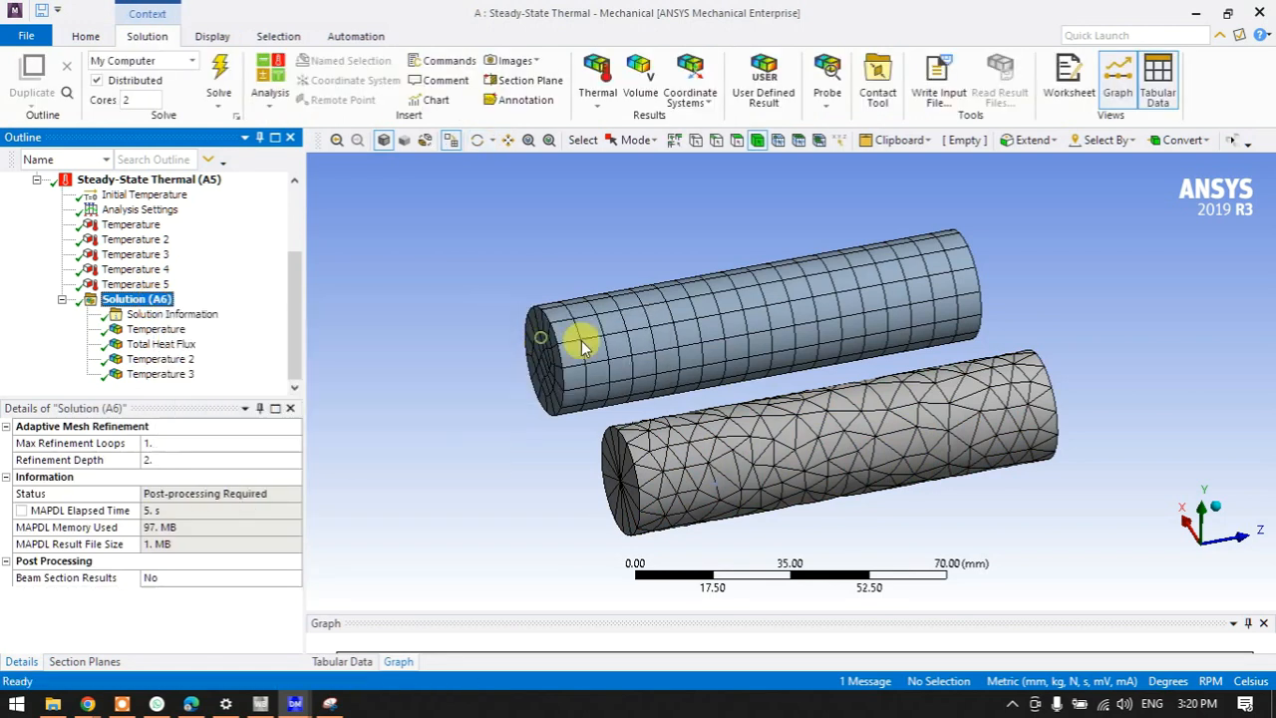
click(653, 354)
click(199, 460)
click(177, 460)
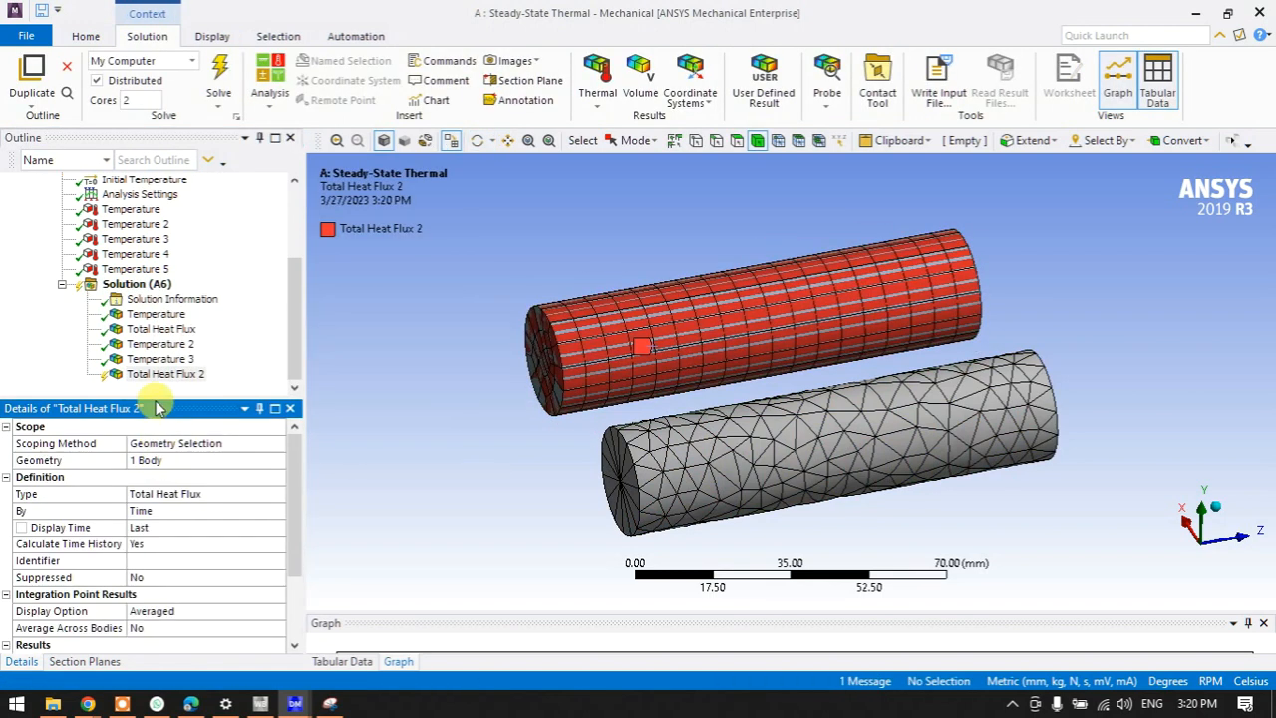
right_click(150, 289)
mouse_move(307, 309)
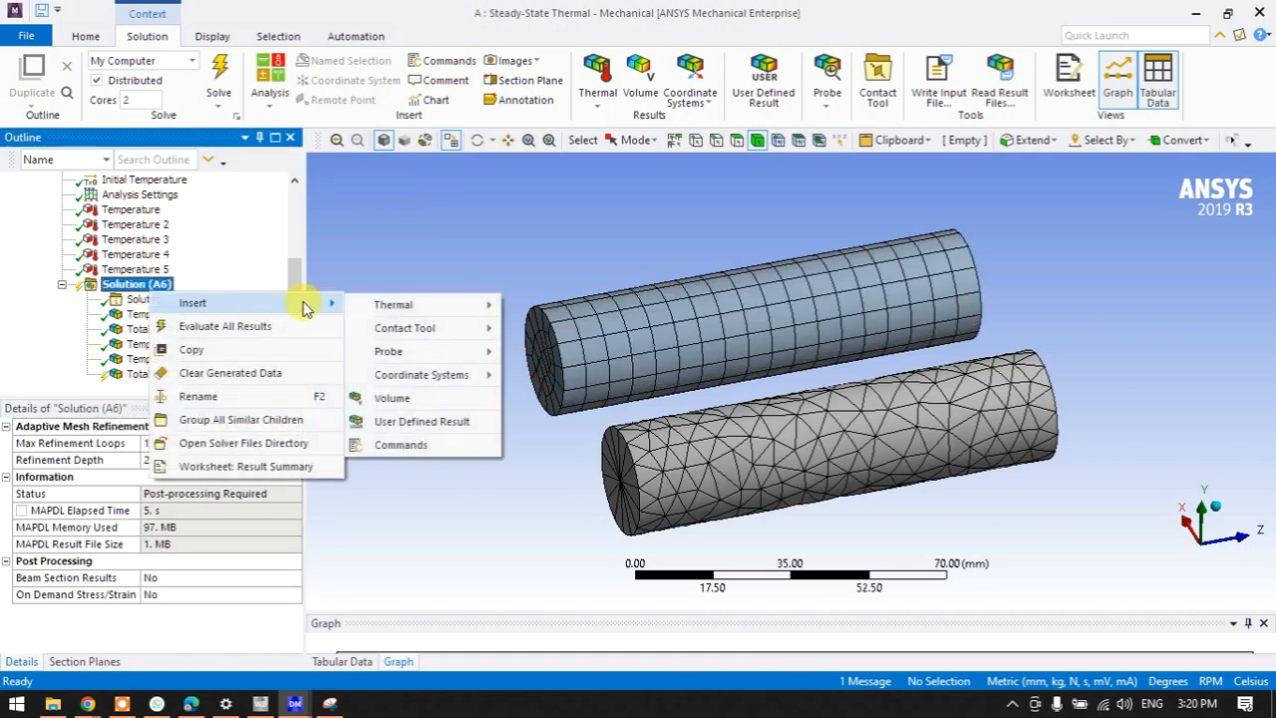
click(541, 307)
right_click(140, 375)
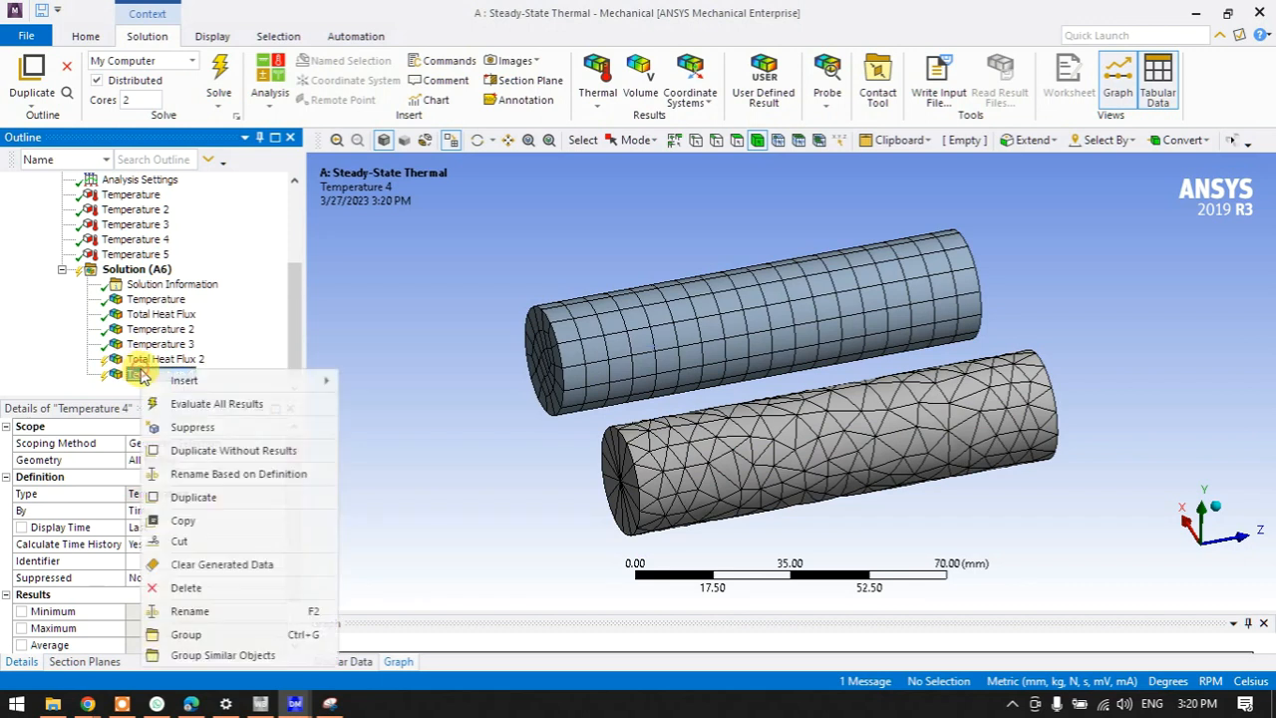
click(185, 587)
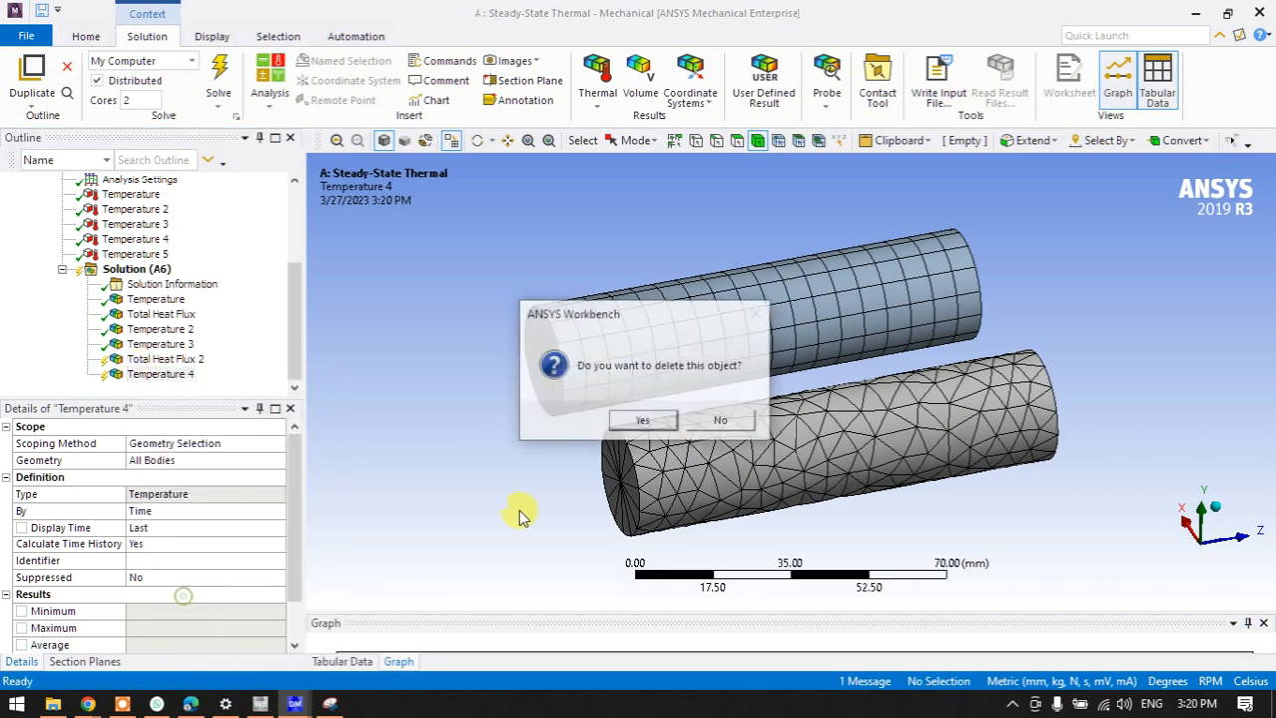
click(617, 423)
Insert a third Total Heat Flux result and scope it to the body of the cylinder with the imprinted face.
click(137, 284)
right_click(160, 287)
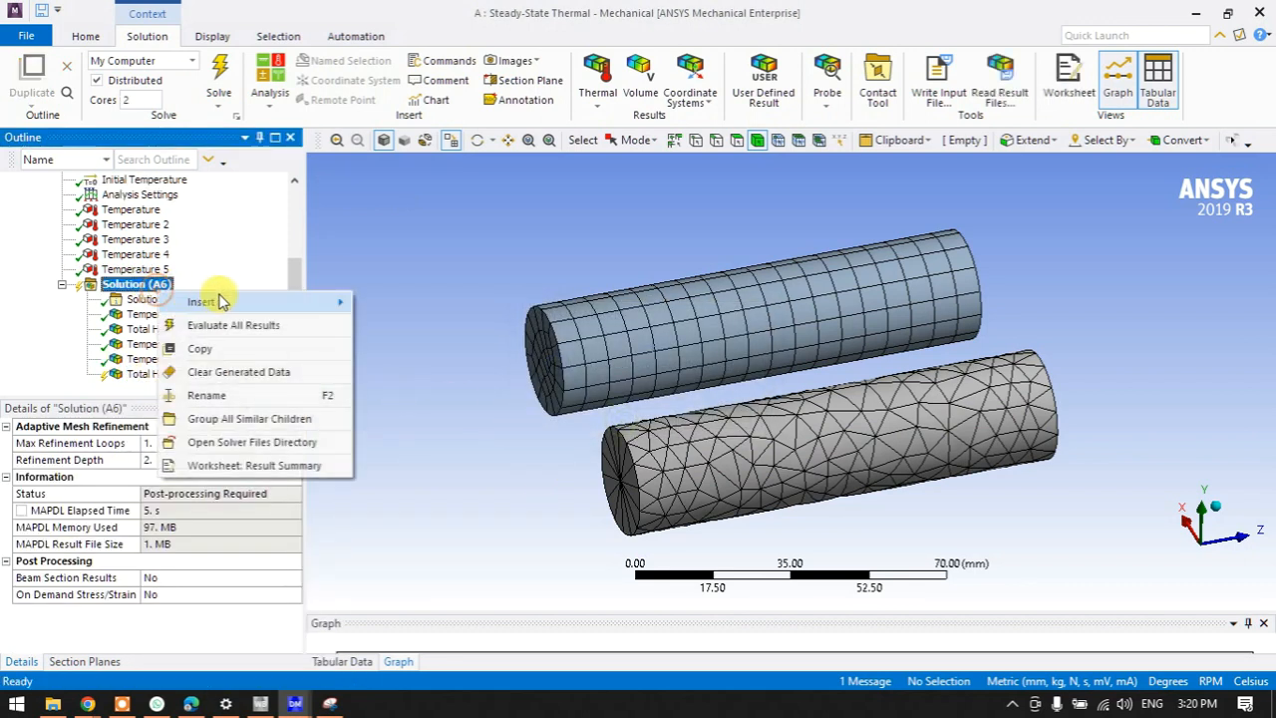
mouse_move(213, 301)
mouse_move(493, 309)
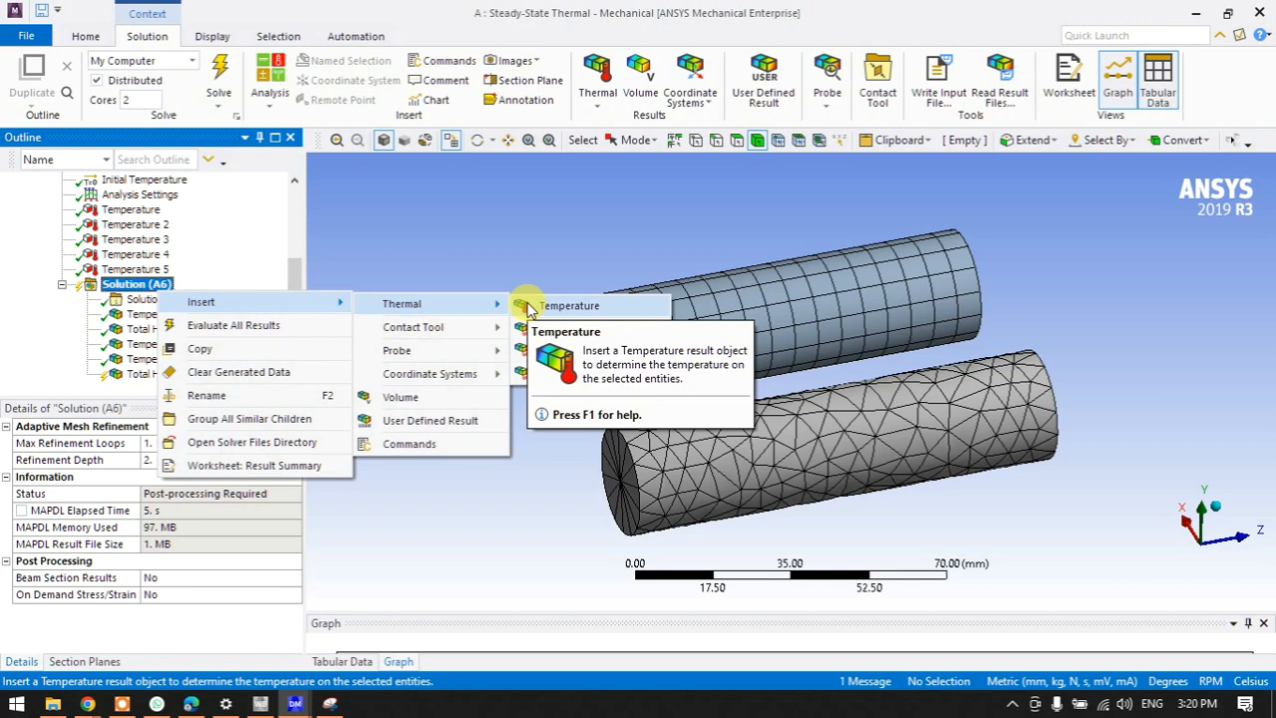
click(533, 327)
click(669, 465)
click(140, 460)
click(150, 461)
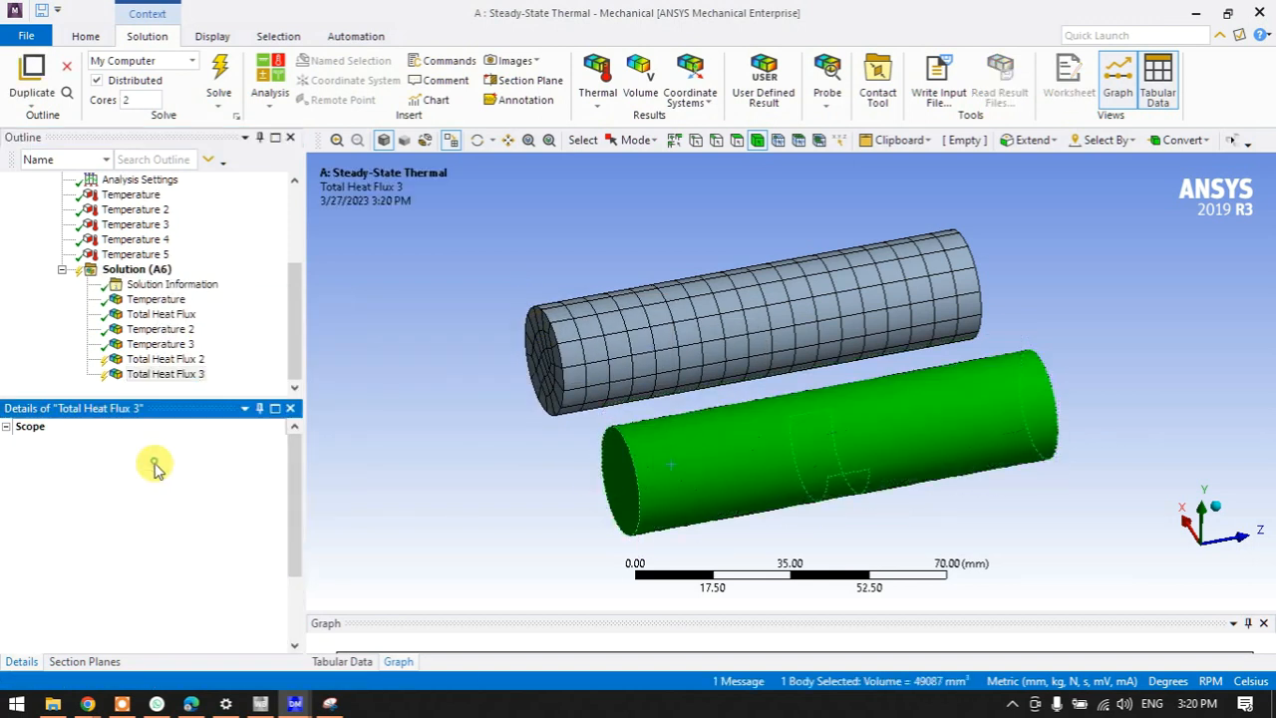
Evaluate all results and display the total heat flux of the end-heated cylinder.
click(135, 270)
right_click(148, 271)
click(171, 302)
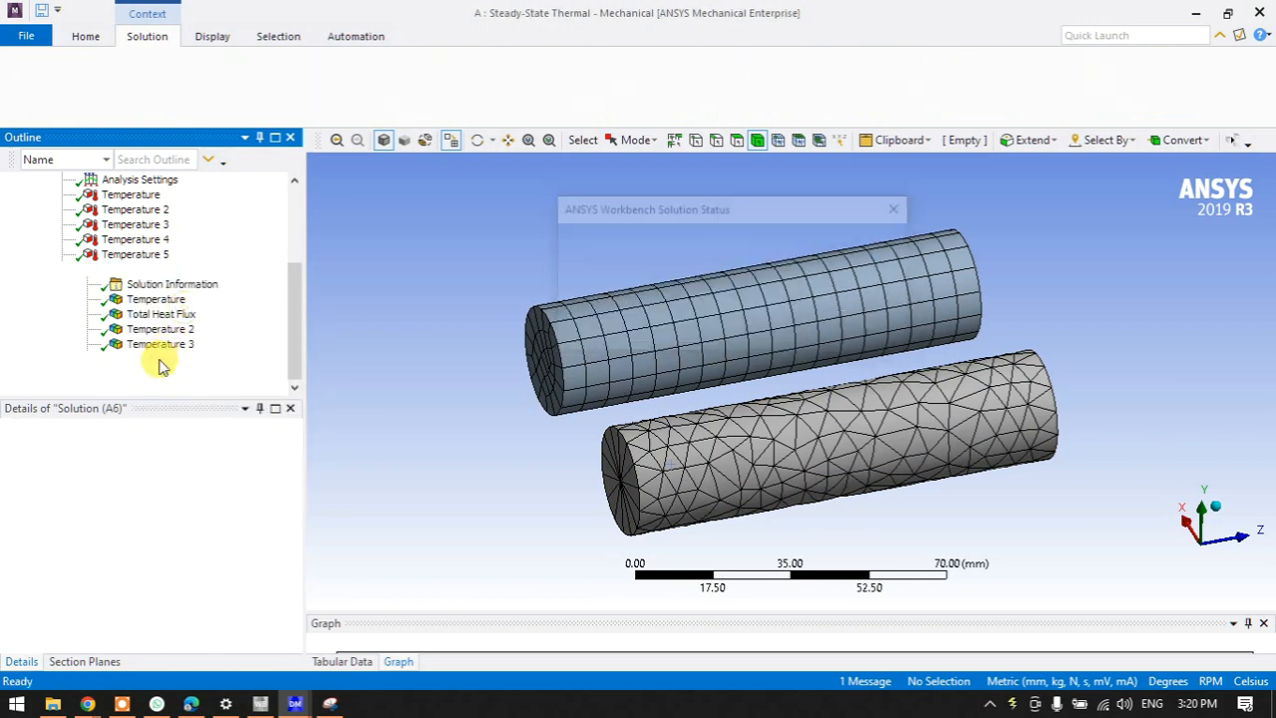
click(159, 363)
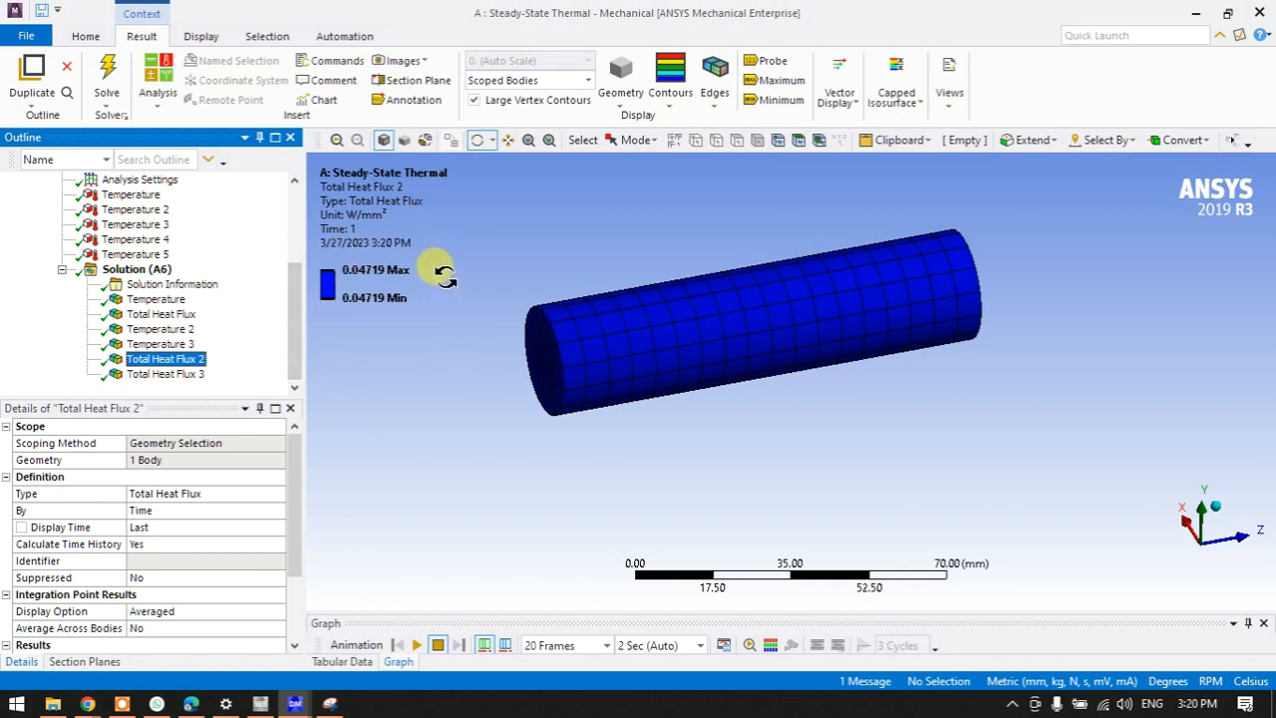
scroll(549, 276, up, 2)
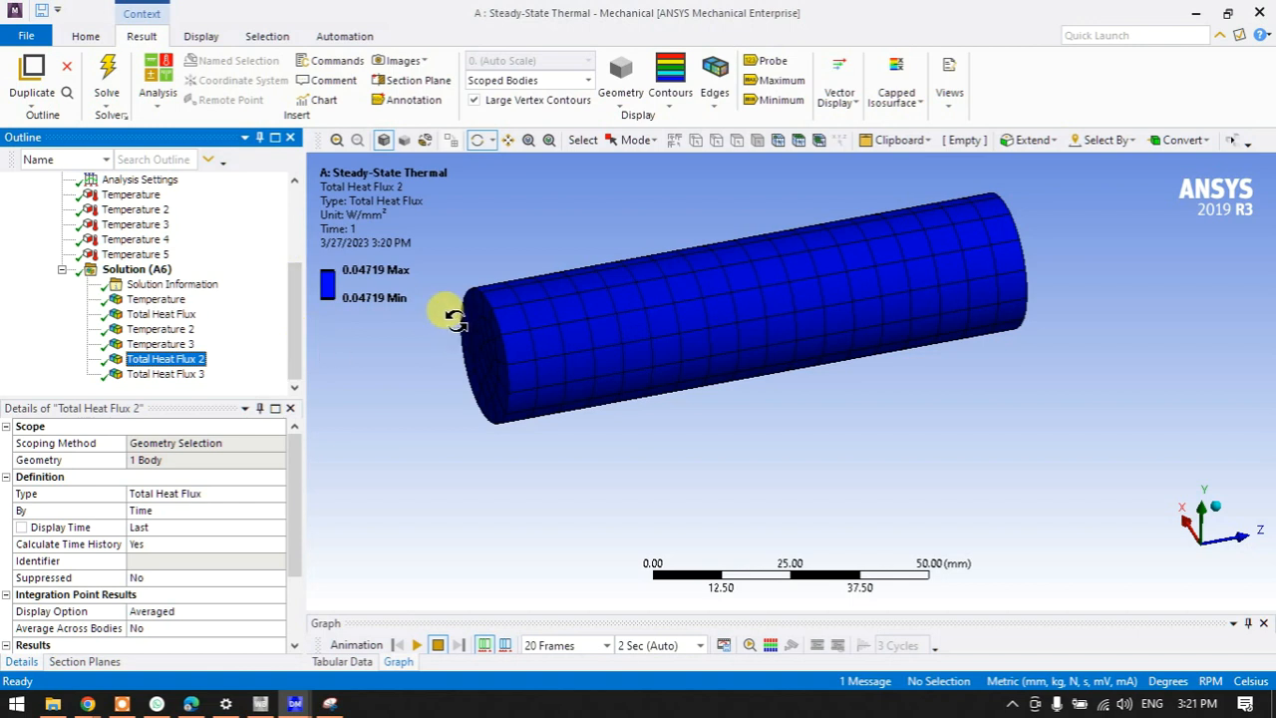
Switch to Snipping Tool and sketch a bar below the annotated diagram, with stacked boxes above one end, marks at both ends and a curved arrow inside.
click(330, 703)
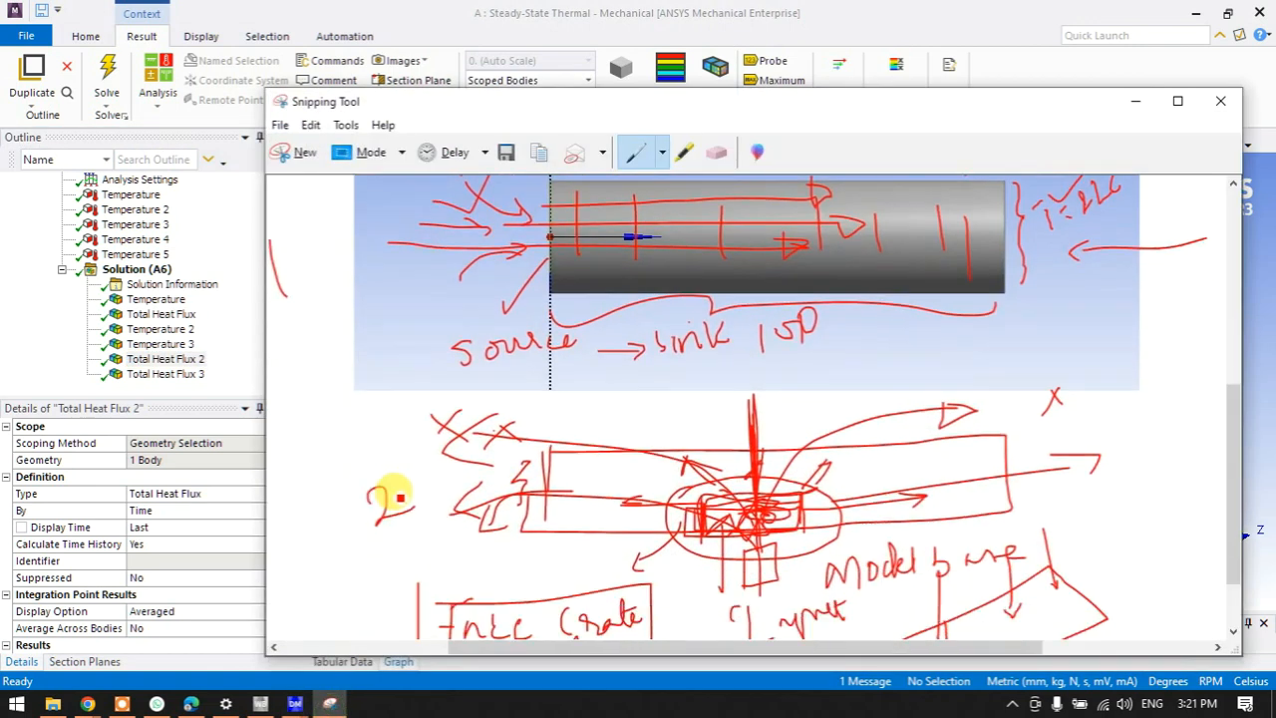
scroll(395, 488, down, 2)
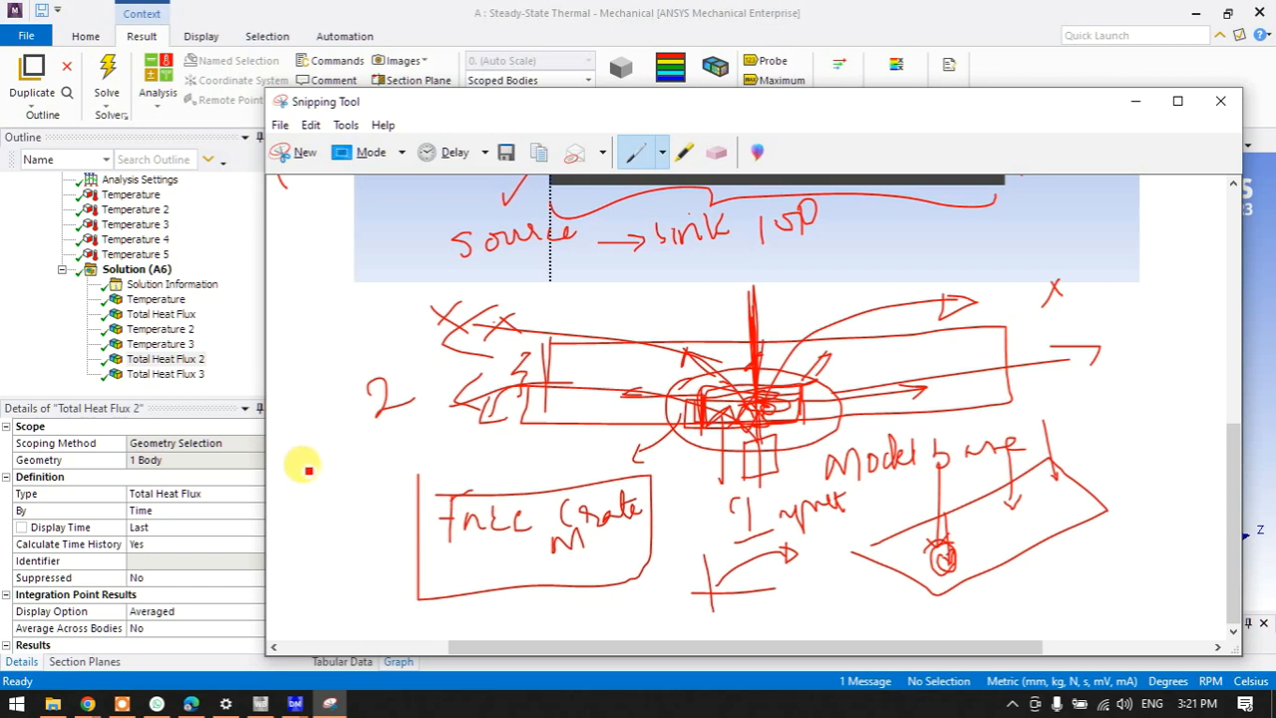
mouse_move(292, 438)
mouse_down()
mouse_move(471, 479)
mouse_move(485, 437)
mouse_move(292, 439)
mouse_move(335, 456)
mouse_up()
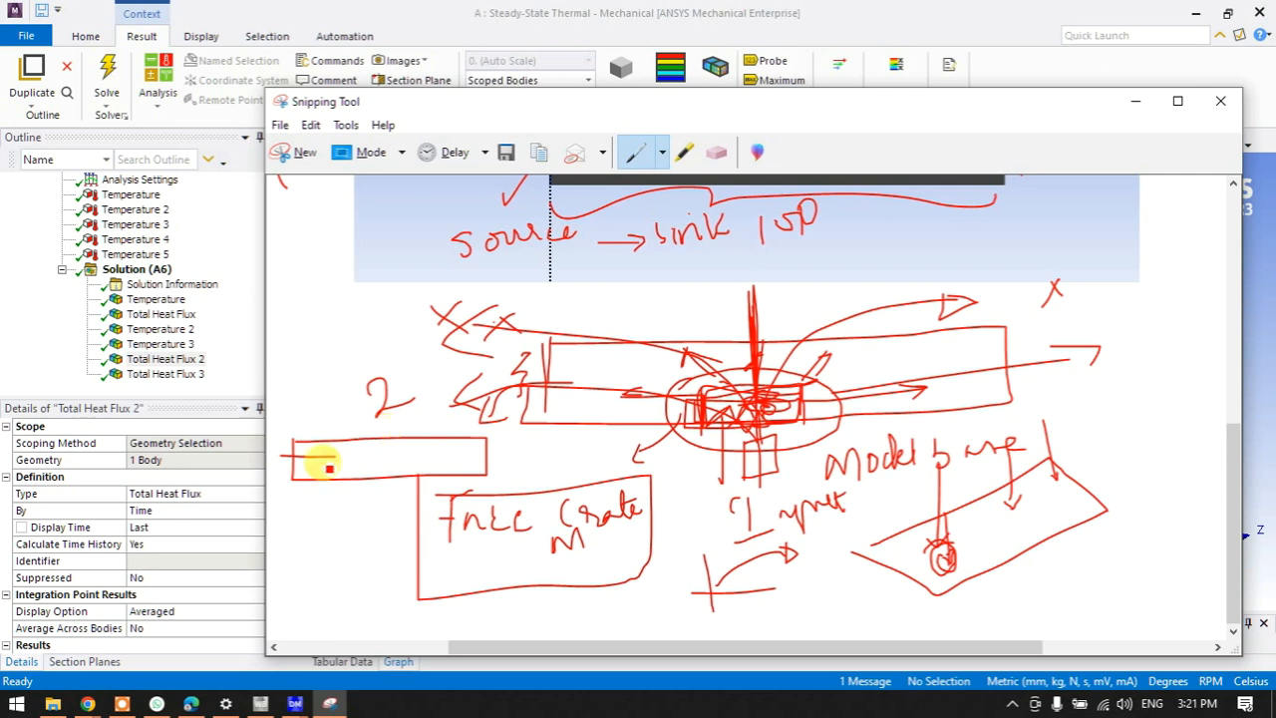
drag(283, 418, 299, 414)
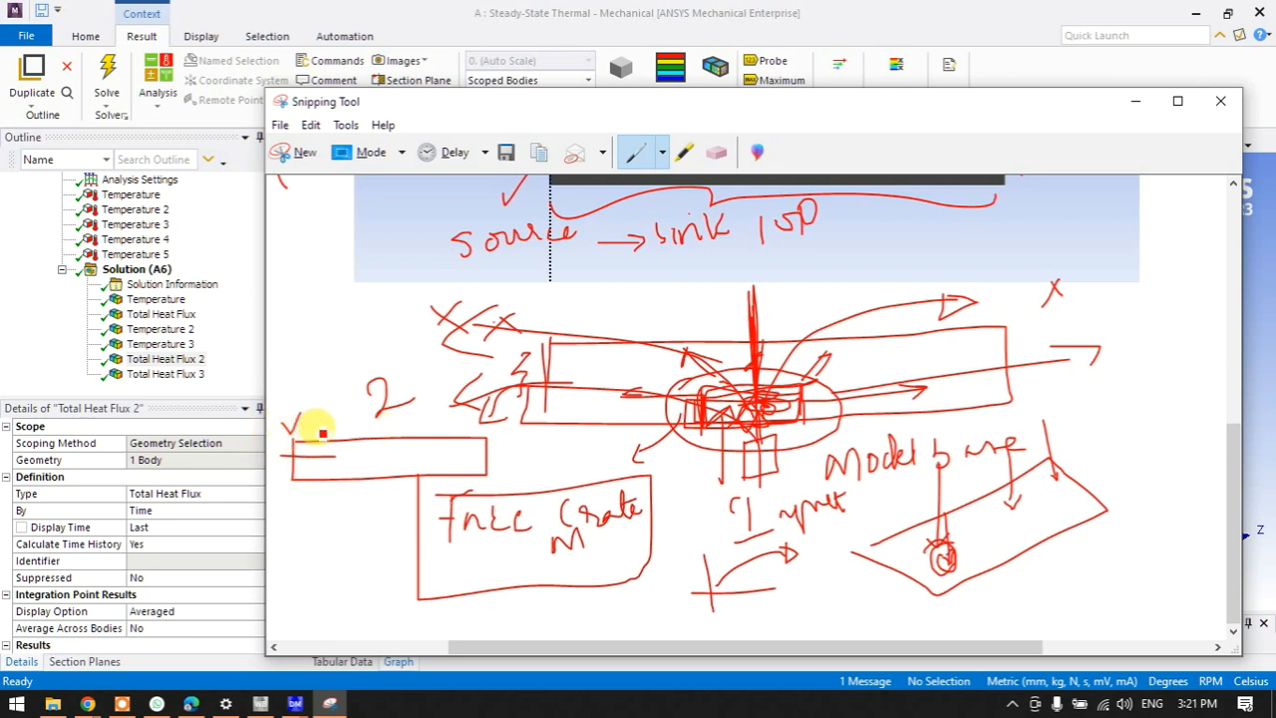
drag(487, 421, 513, 407)
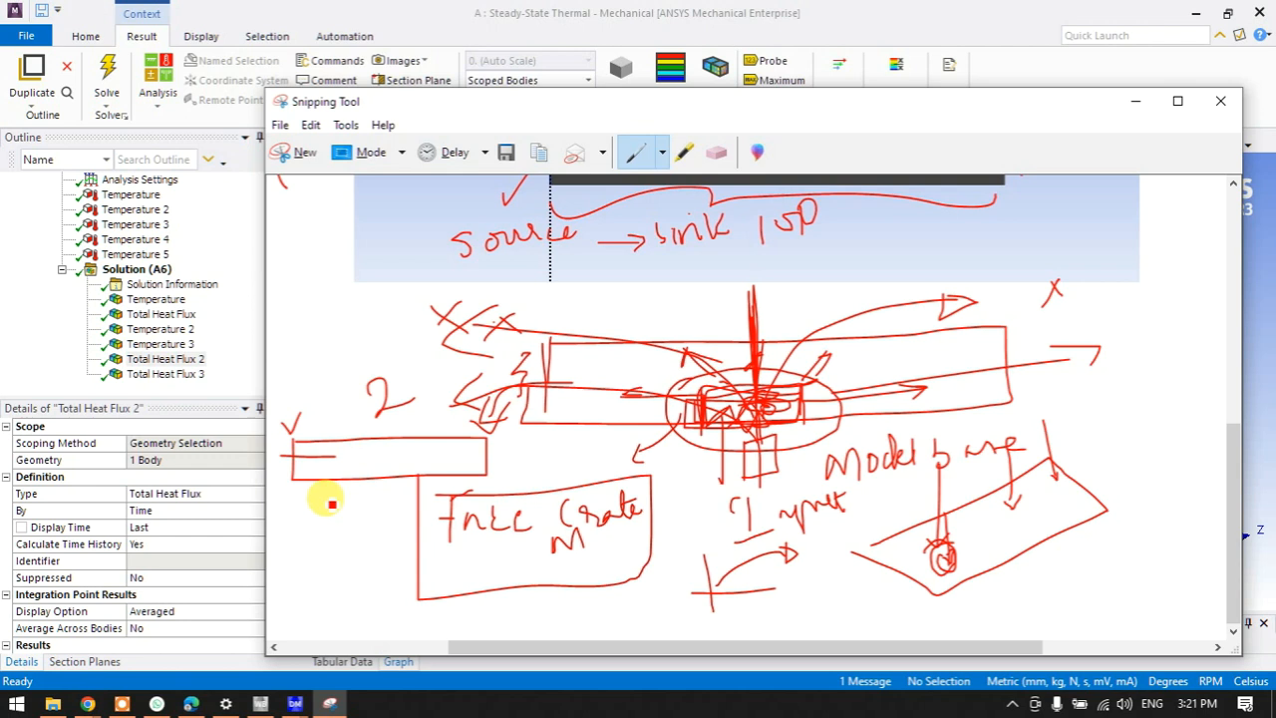
mouse_move(300, 334)
mouse_down()
mouse_move(303, 363)
mouse_move(336, 331)
mouse_move(291, 361)
mouse_move(345, 385)
mouse_move(302, 383)
mouse_move(299, 411)
mouse_up()
drag(473, 422, 514, 406)
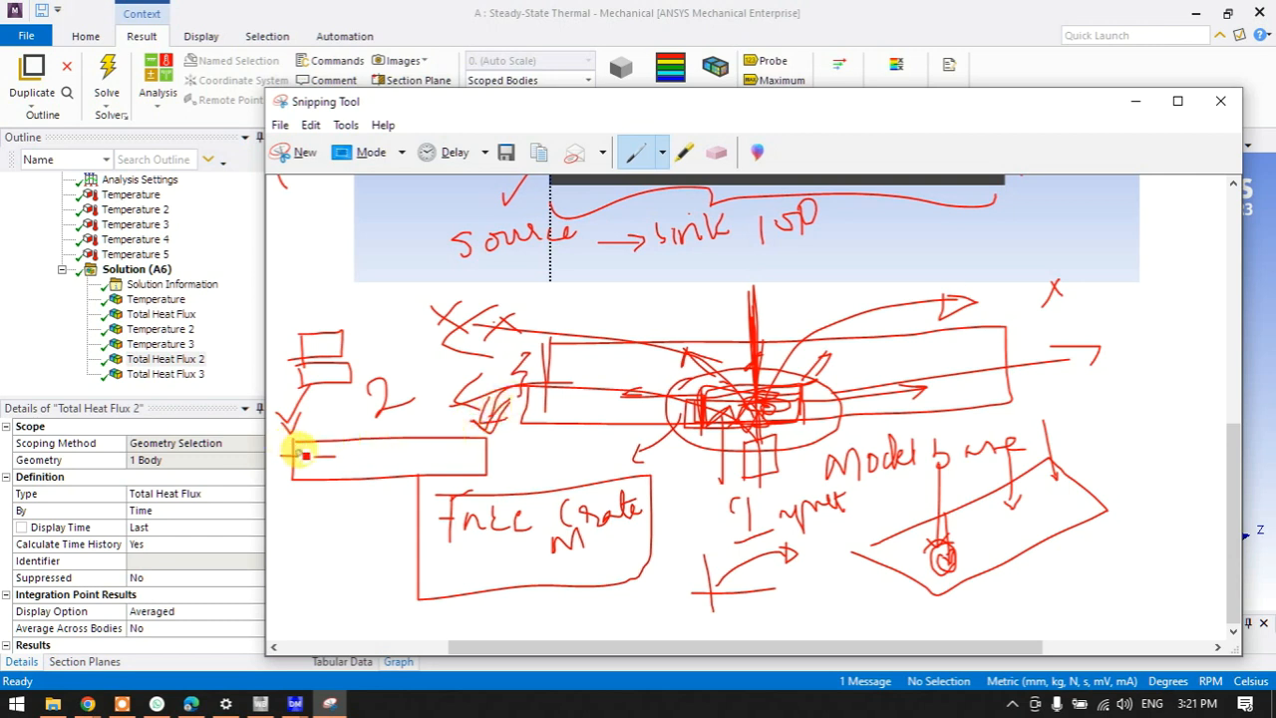
drag(403, 451, 427, 465)
Sketch a second rectangle with a zigzag line along its upper edge and check marks above, and return to ANSYS Mechanical.
mouse_move(301, 546)
mouse_down()
mouse_move(302, 588)
mouse_move(433, 547)
mouse_move(335, 599)
mouse_move(307, 595)
mouse_move(366, 543)
mouse_move(398, 555)
mouse_up()
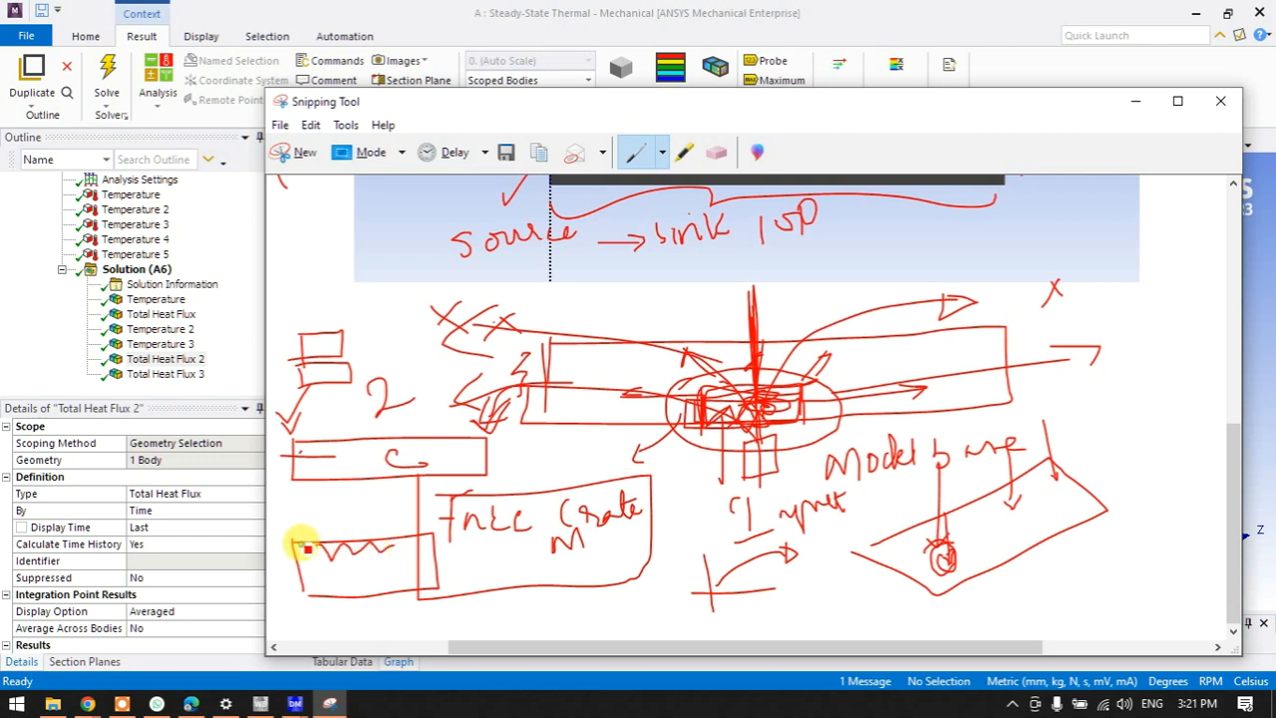
mouse_move(348, 518)
mouse_down()
mouse_move(359, 529)
mouse_move(386, 502)
mouse_up()
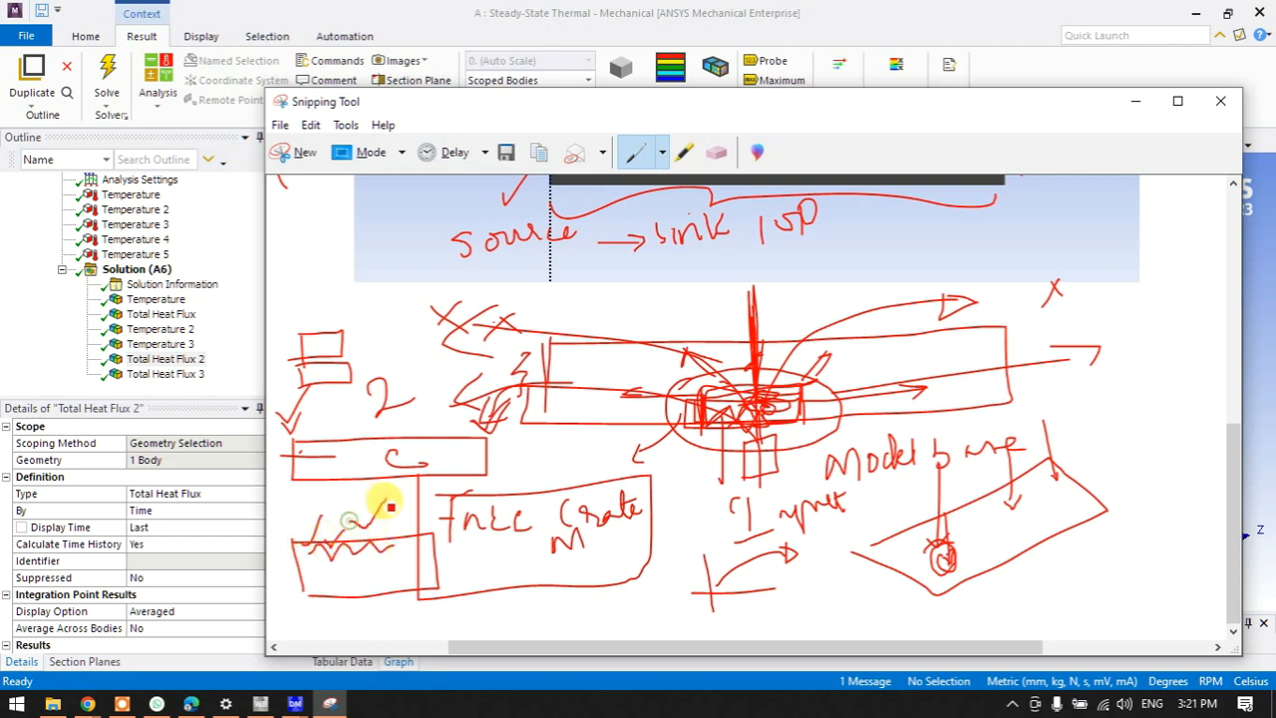
drag(332, 548, 430, 539)
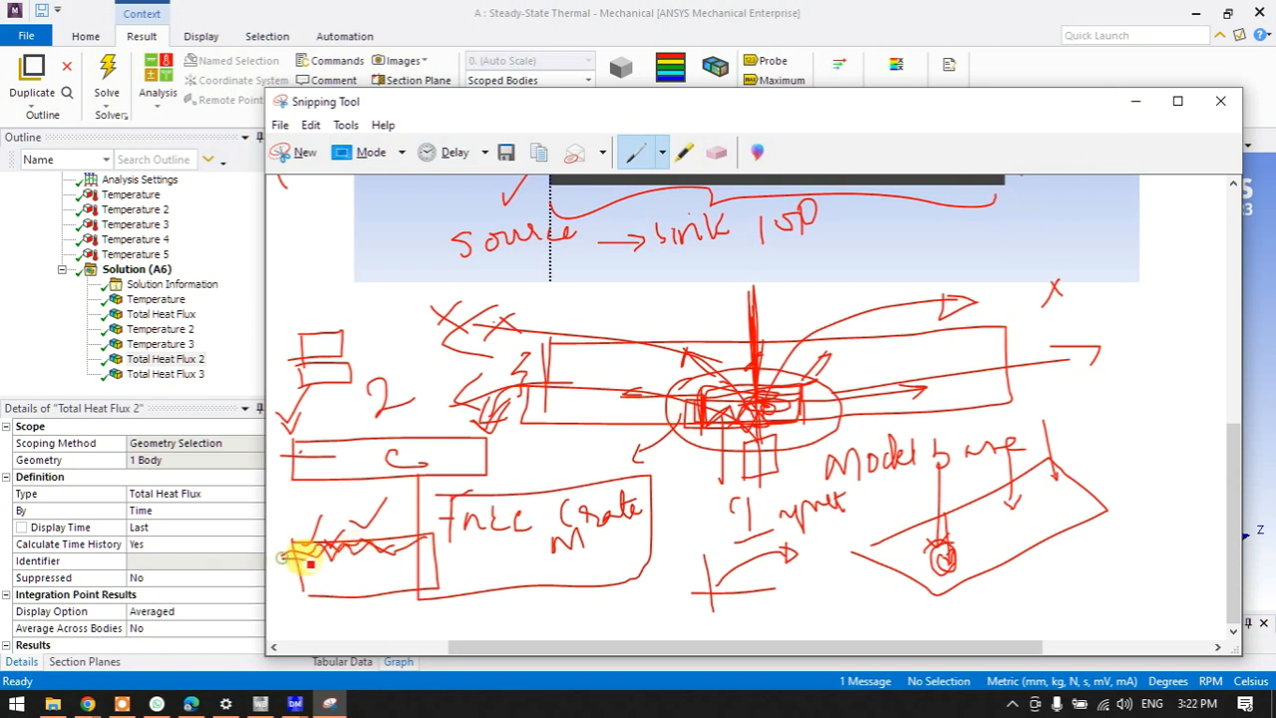
click(1134, 100)
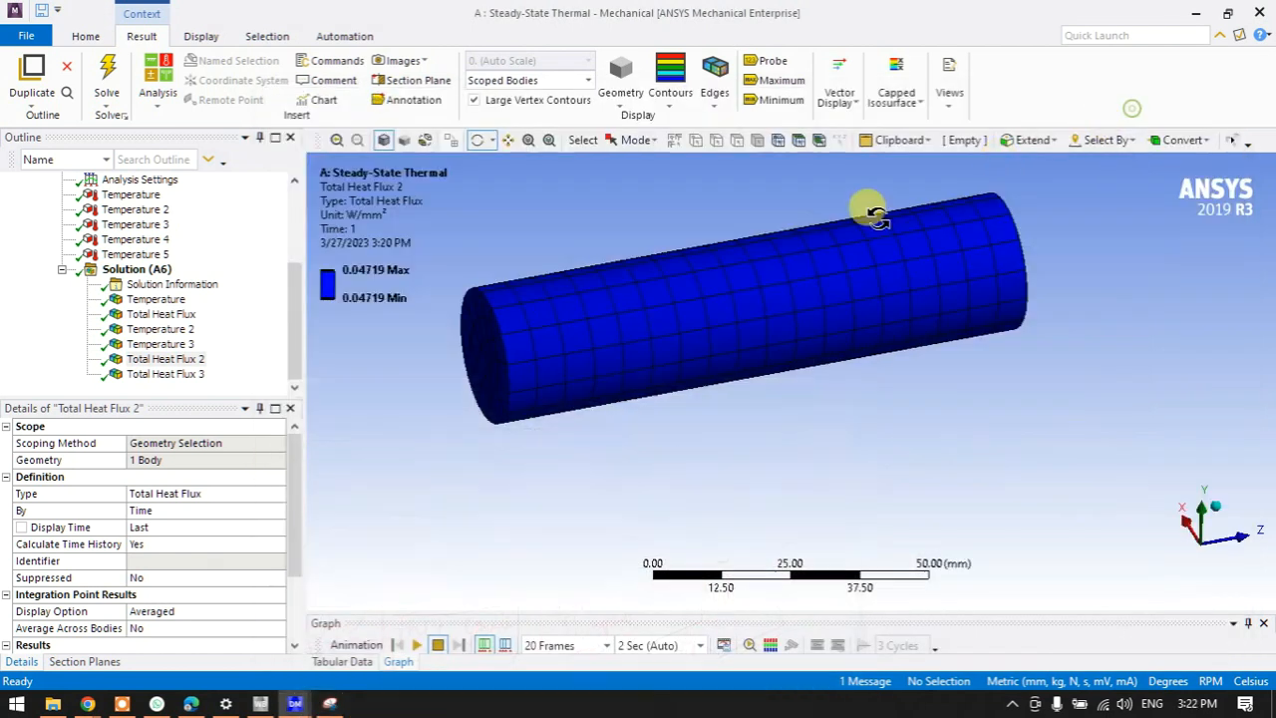
Compare the body-scoped total heat flux contours and legend ranges of the end-heated cylinder and the cylinder with the imprinted face.
click(195, 362)
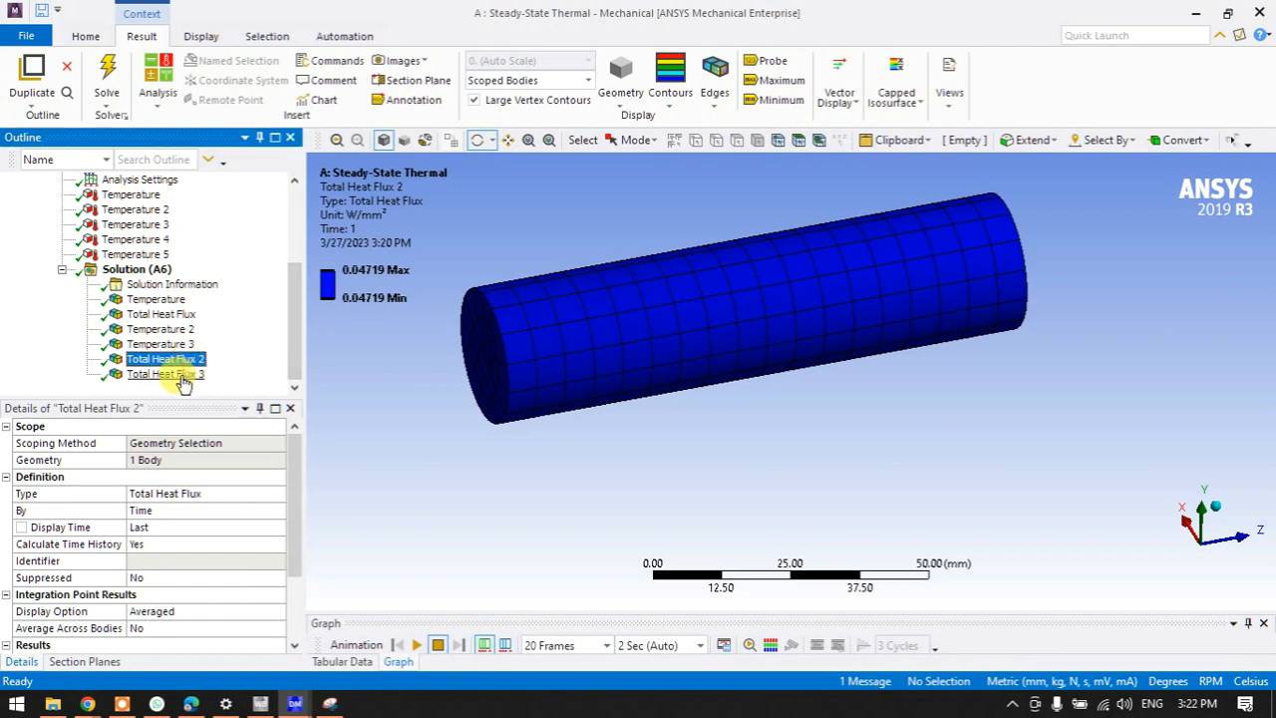
click(177, 376)
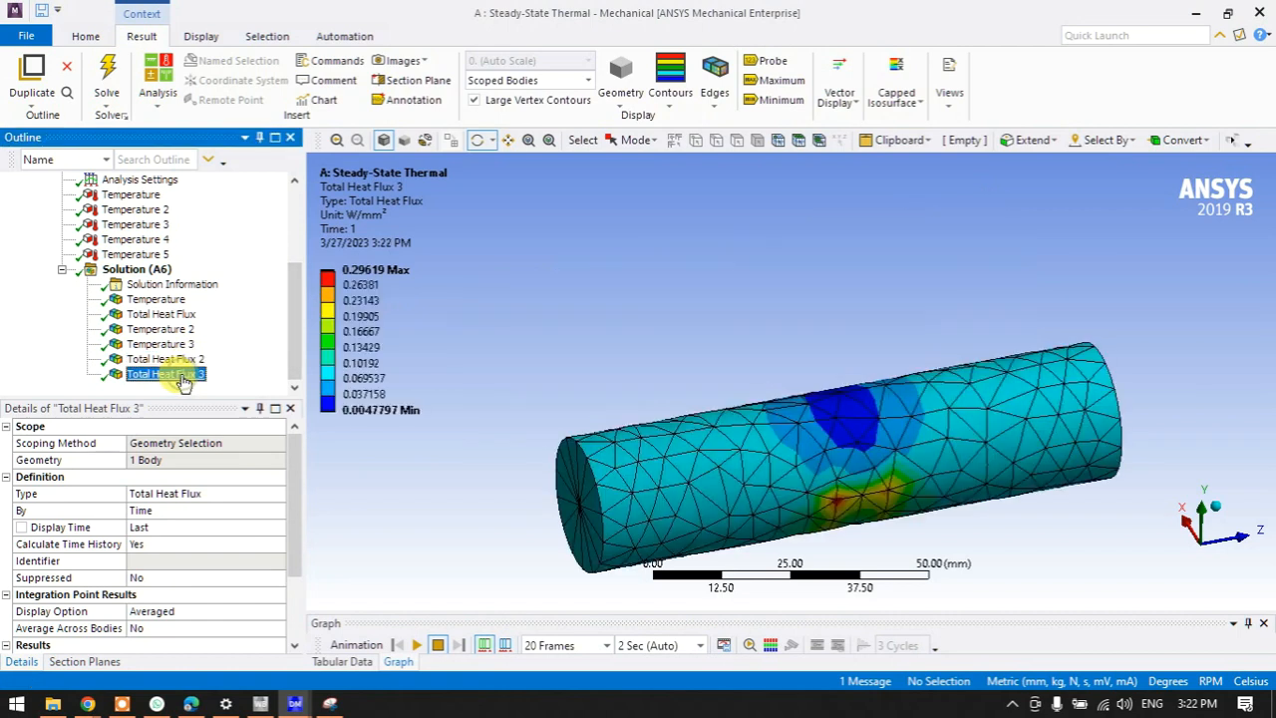
drag(533, 373, 692, 270)
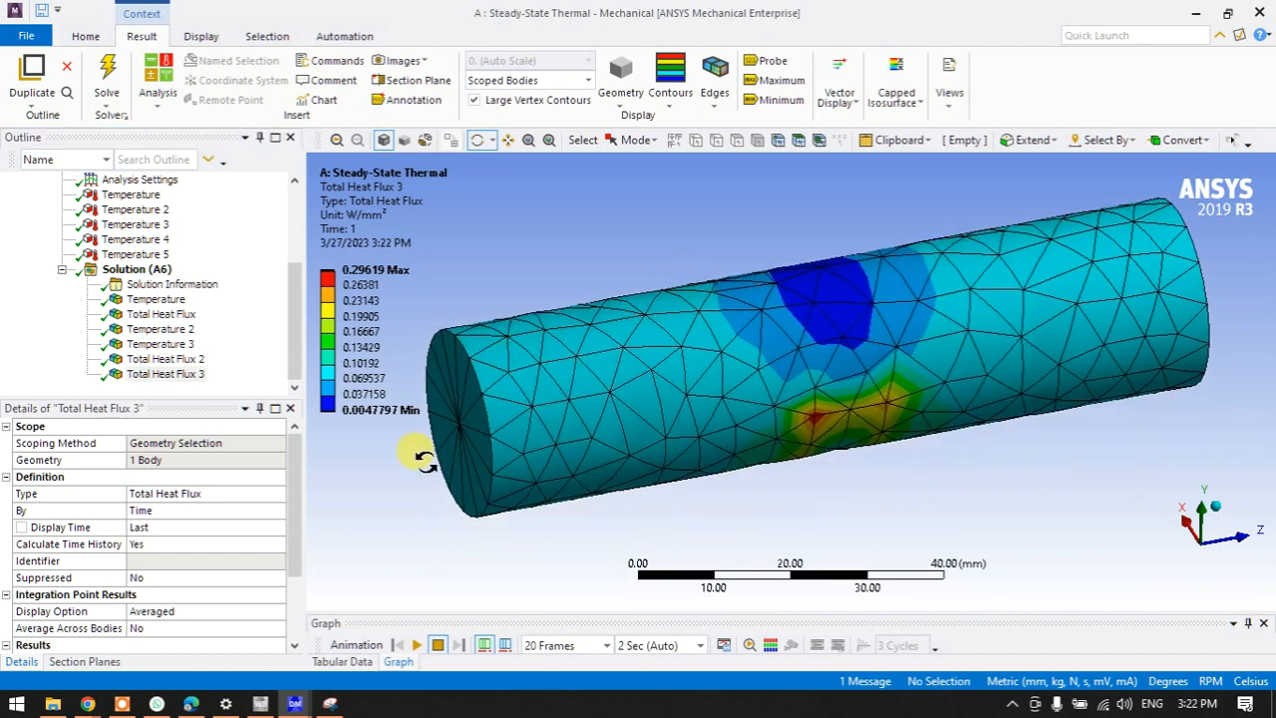
click(184, 362)
scroll(503, 384, down, 3)
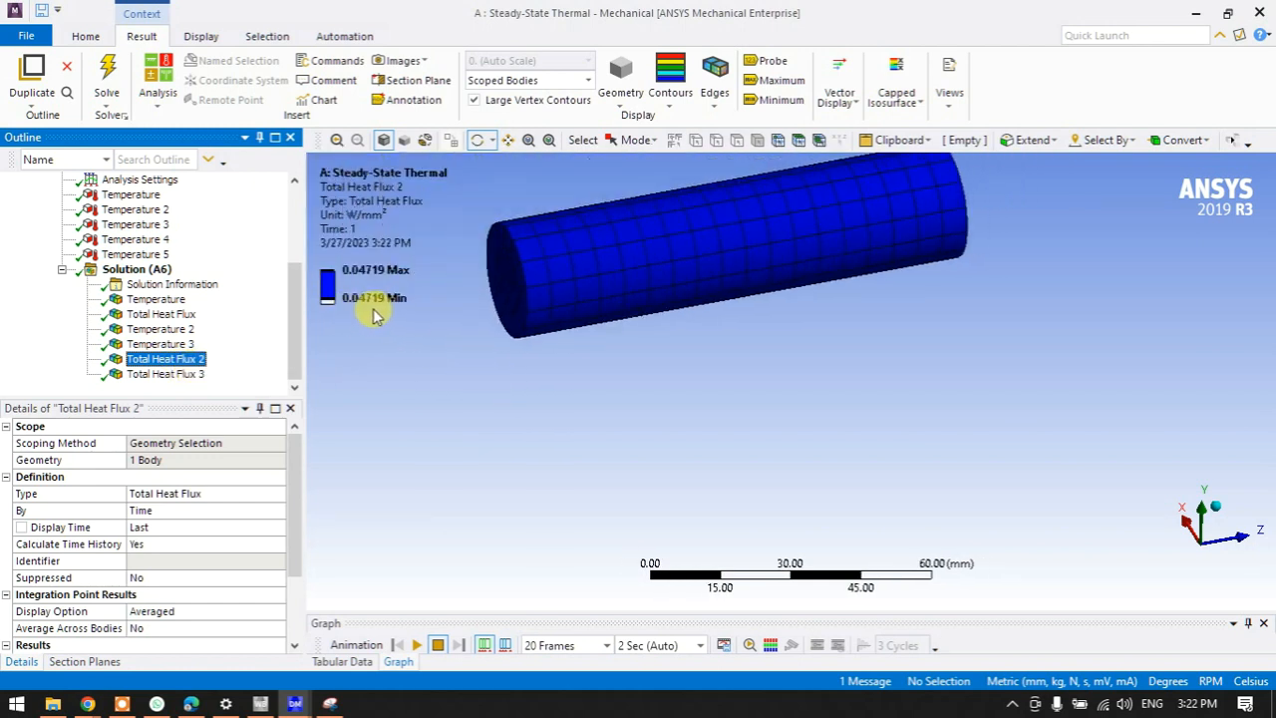
click(195, 374)
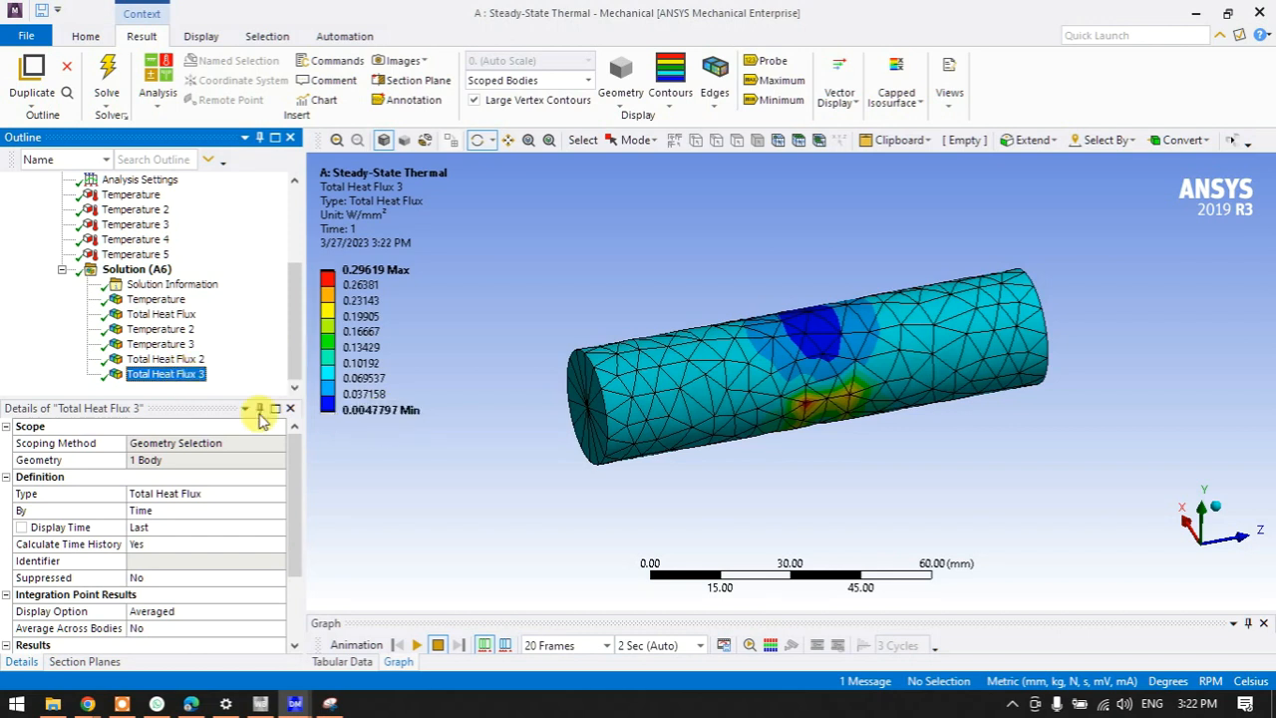
click(396, 414)
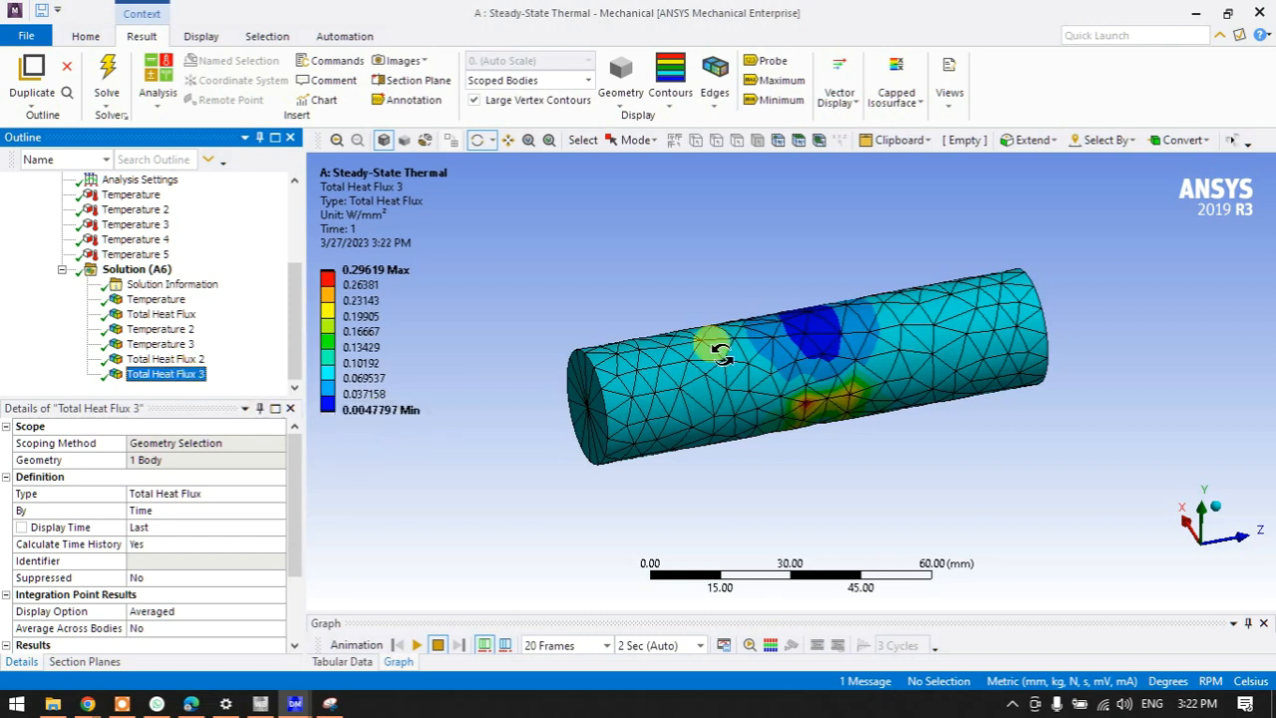
Compare the total heat flux contours of both cylinders with the temperature distribution of the end-heated cylinder.
scroll(865, 433, up, 3)
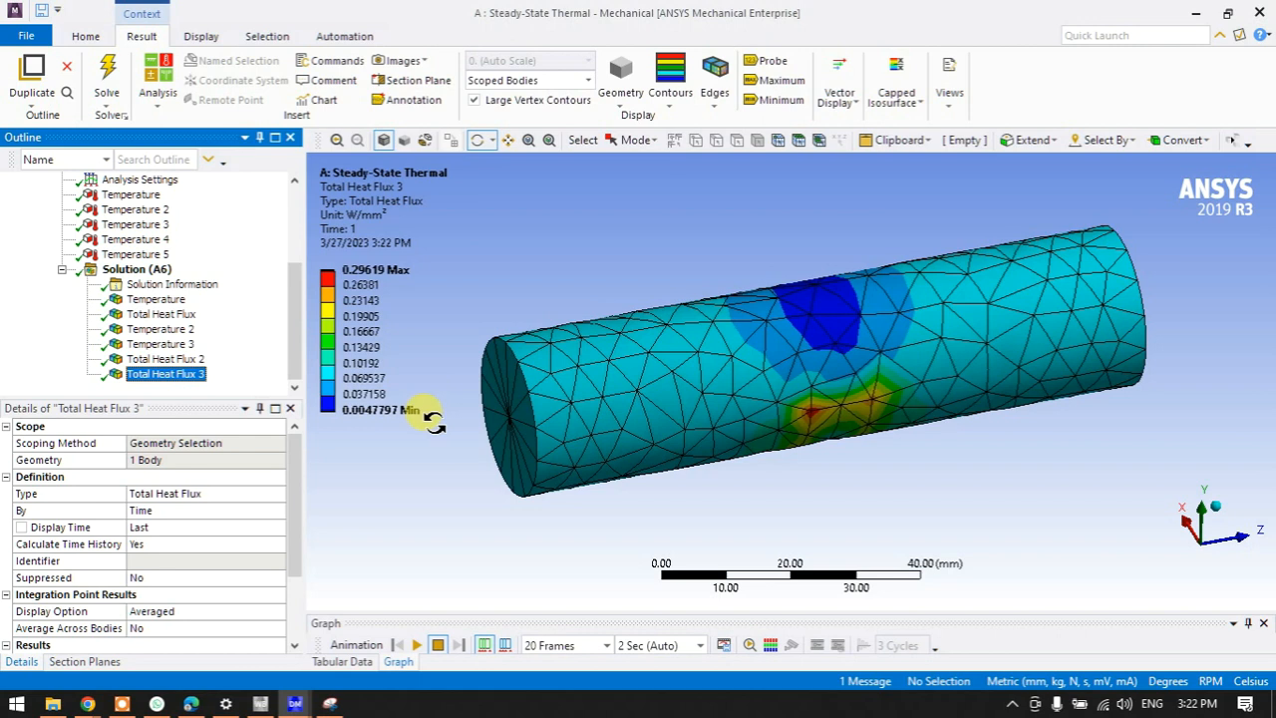
click(167, 359)
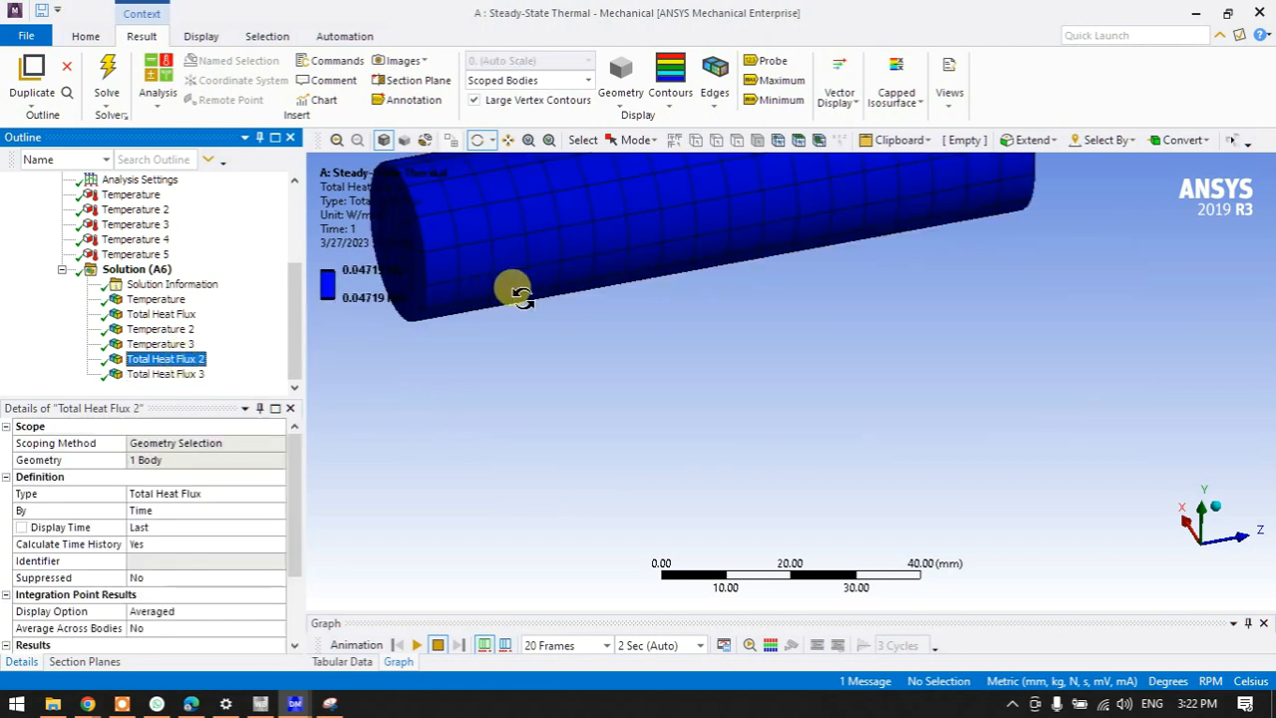
click(162, 329)
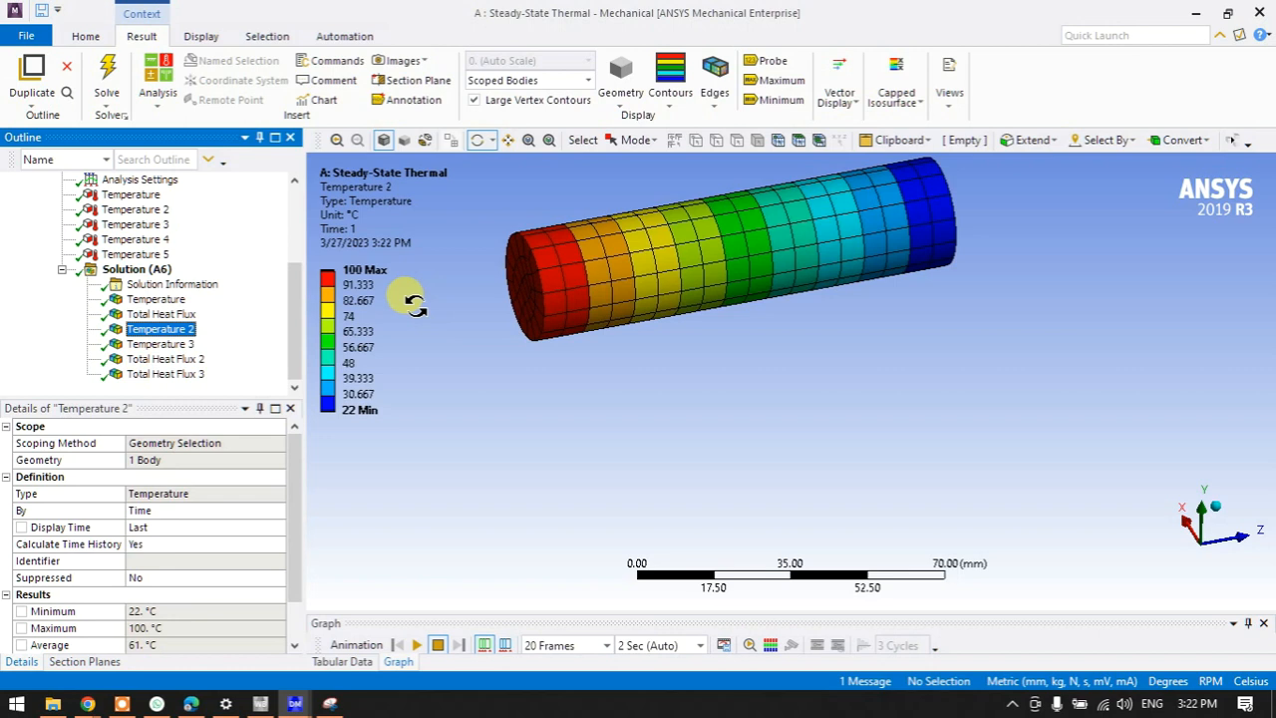
click(165, 375)
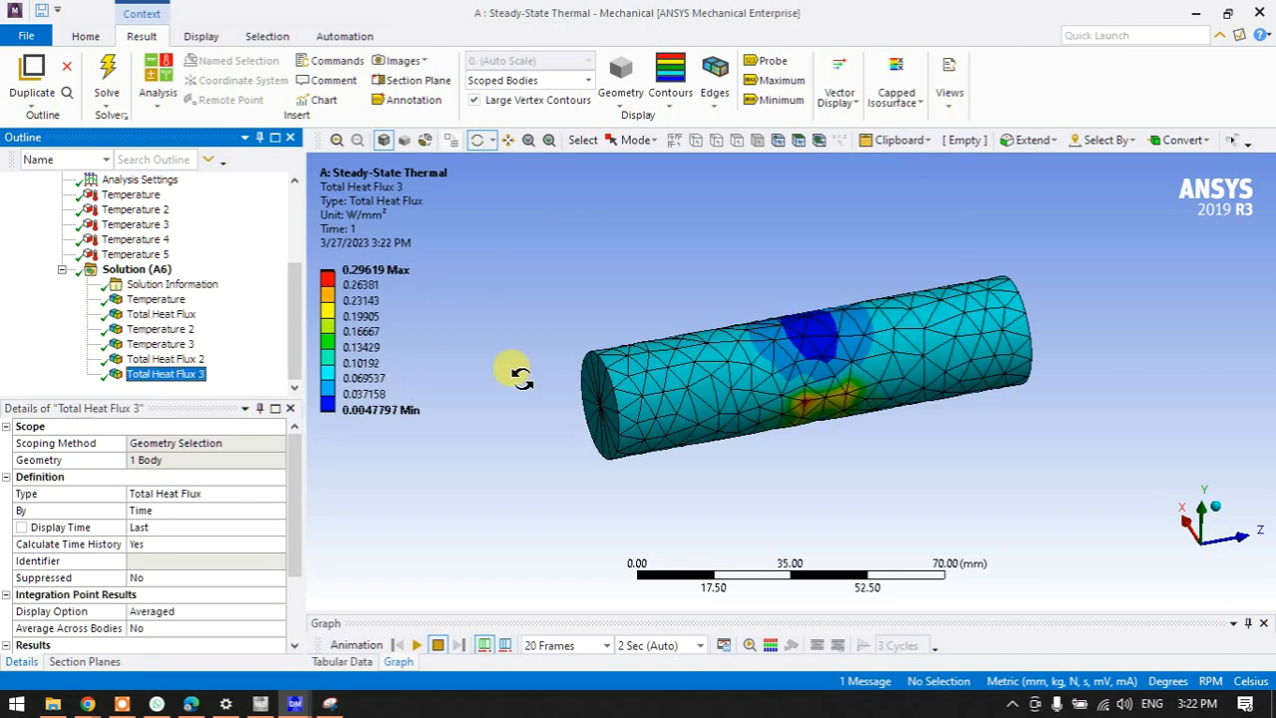
scroll(691, 375, up, 3)
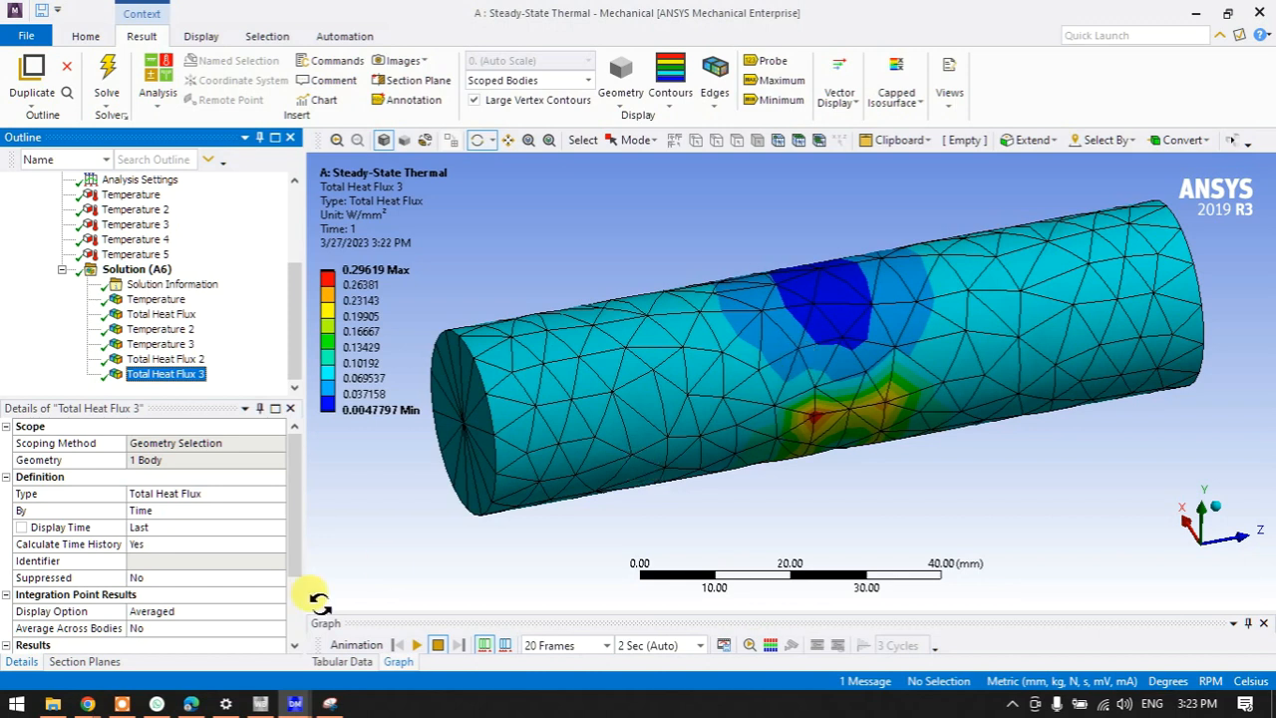
Switch to Snipping Tool and sketch a slanted plate outline marked x above the diagram, with a vertical wall and protruding fin beside it.
click(330, 704)
scroll(510, 463, down, 1)
scroll(510, 459, up, 6)
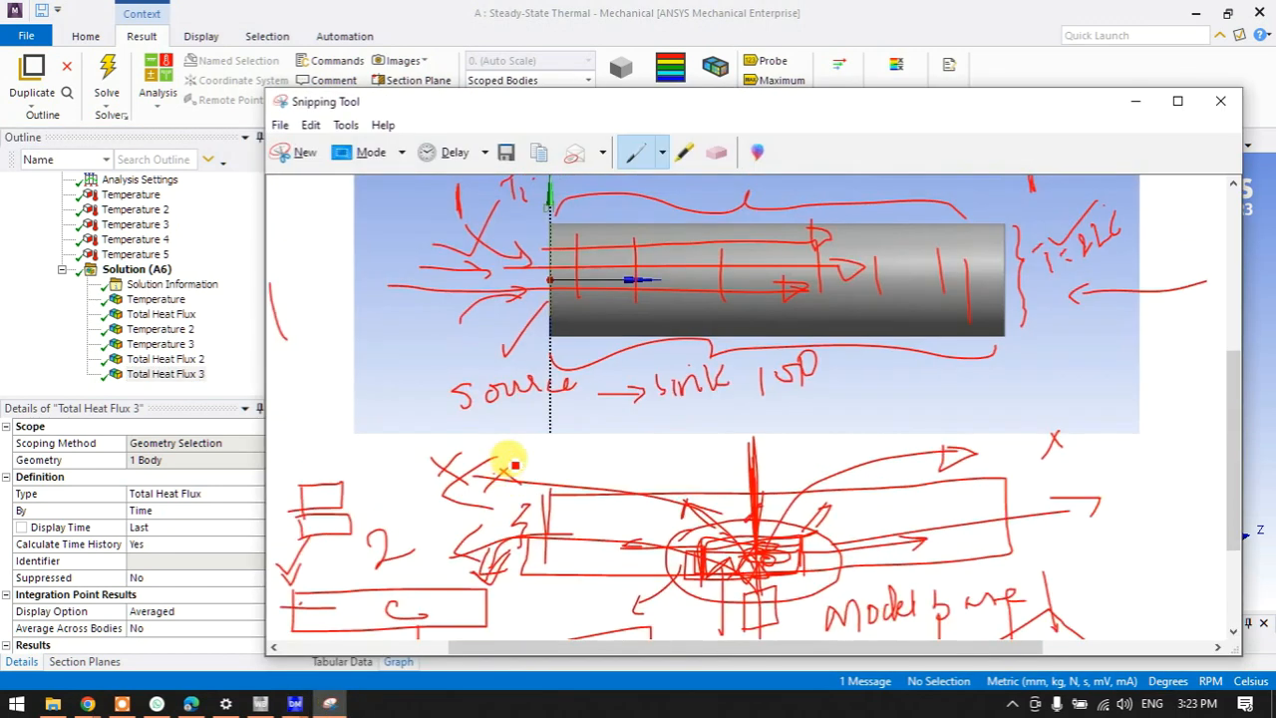
mouse_move(526, 225)
mouse_down()
mouse_move(433, 287)
mouse_move(797, 287)
mouse_move(813, 233)
mouse_move(561, 245)
mouse_move(484, 282)
mouse_move(455, 276)
mouse_move(503, 286)
mouse_up()
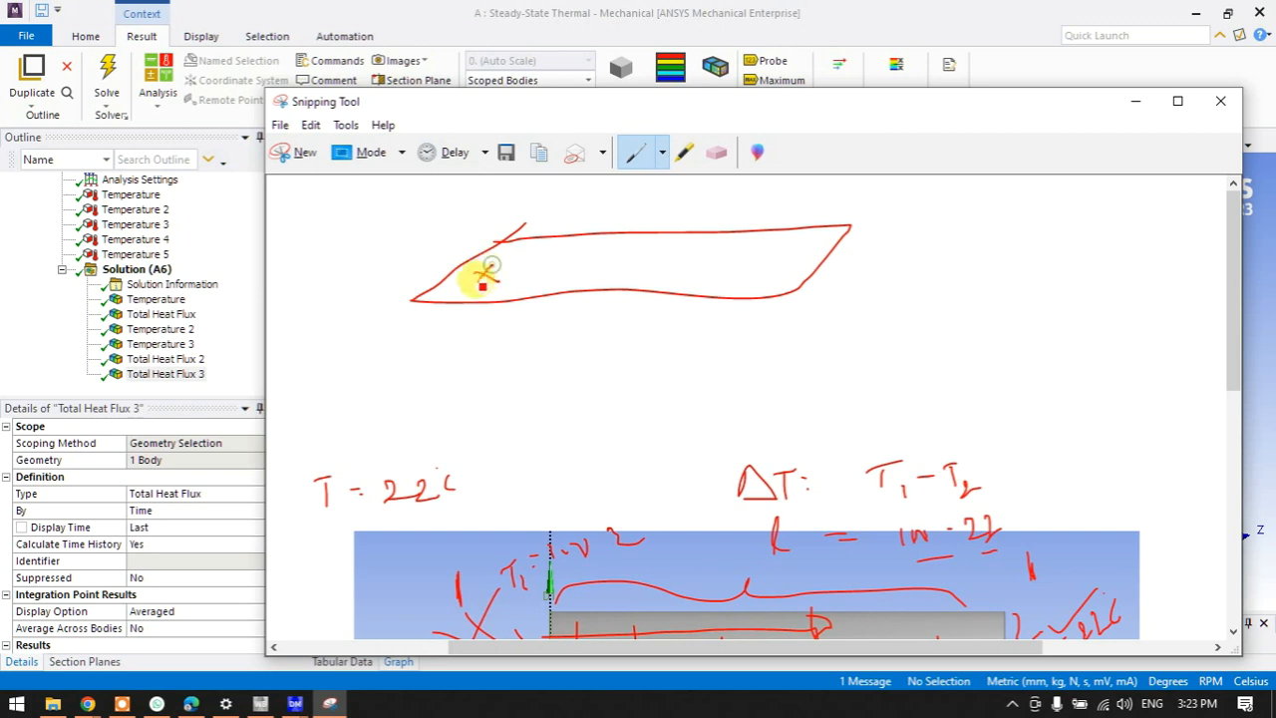
drag(889, 203, 898, 380)
mouse_move(883, 262)
mouse_down()
mouse_move(998, 265)
mouse_move(893, 292)
mouse_up()
Write the conduction equation Q = ΔT × A / l beside the fin sketch, with Q circled.
mouse_move(1059, 255)
mouse_down()
mouse_move(1076, 291)
mouse_move(1082, 273)
mouse_move(1108, 268)
mouse_up()
mouse_move(1095, 276)
mouse_down()
mouse_move(1178, 231)
mouse_move(1168, 253)
mouse_up()
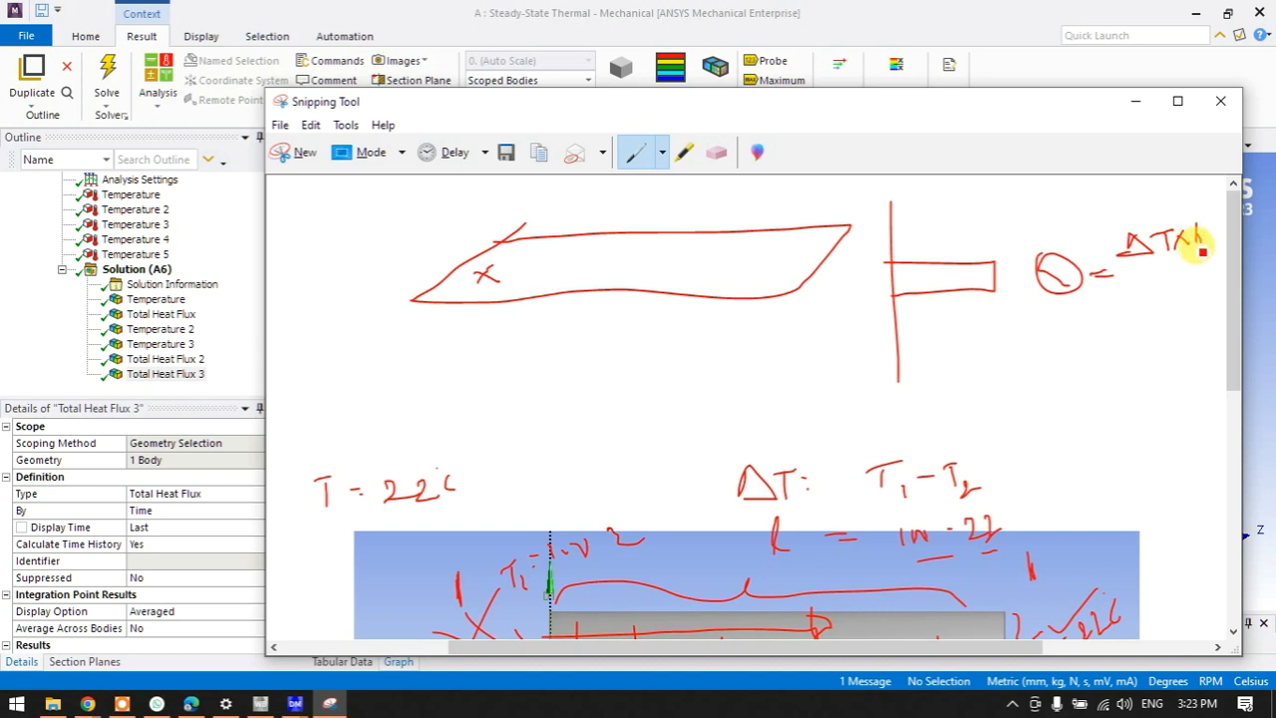
drag(1103, 281, 1154, 278)
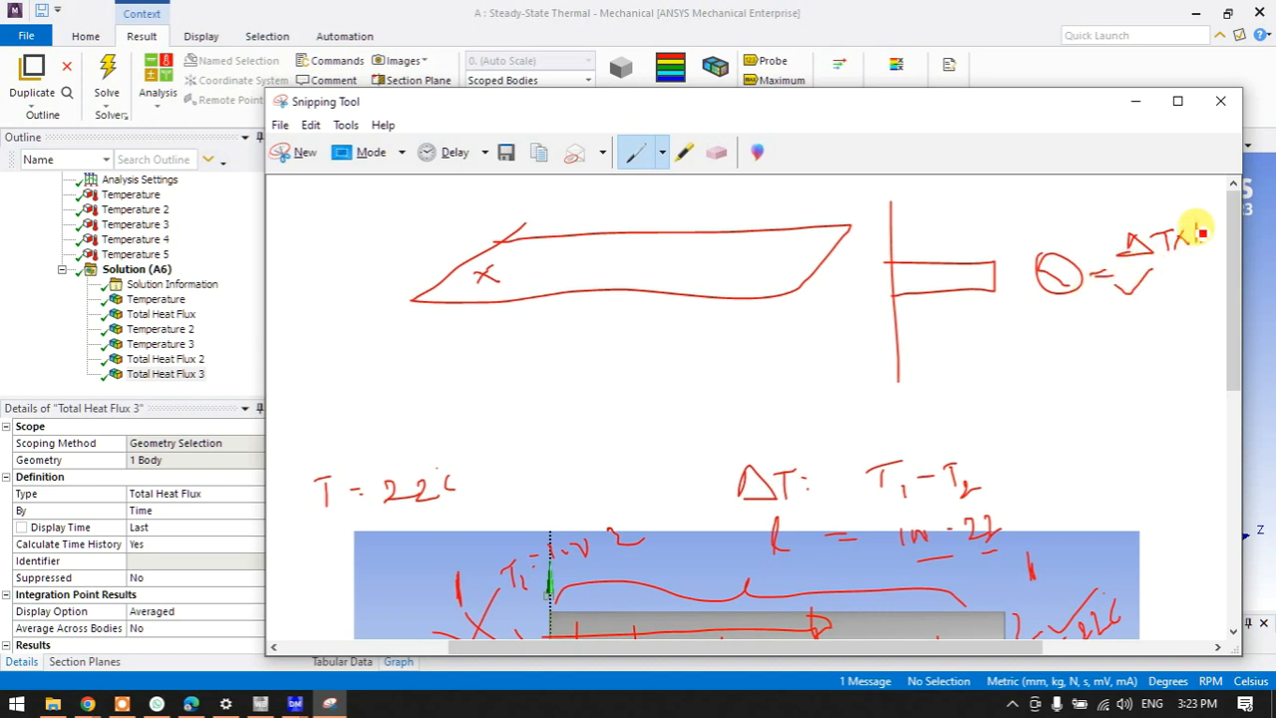
drag(1192, 245, 1208, 235)
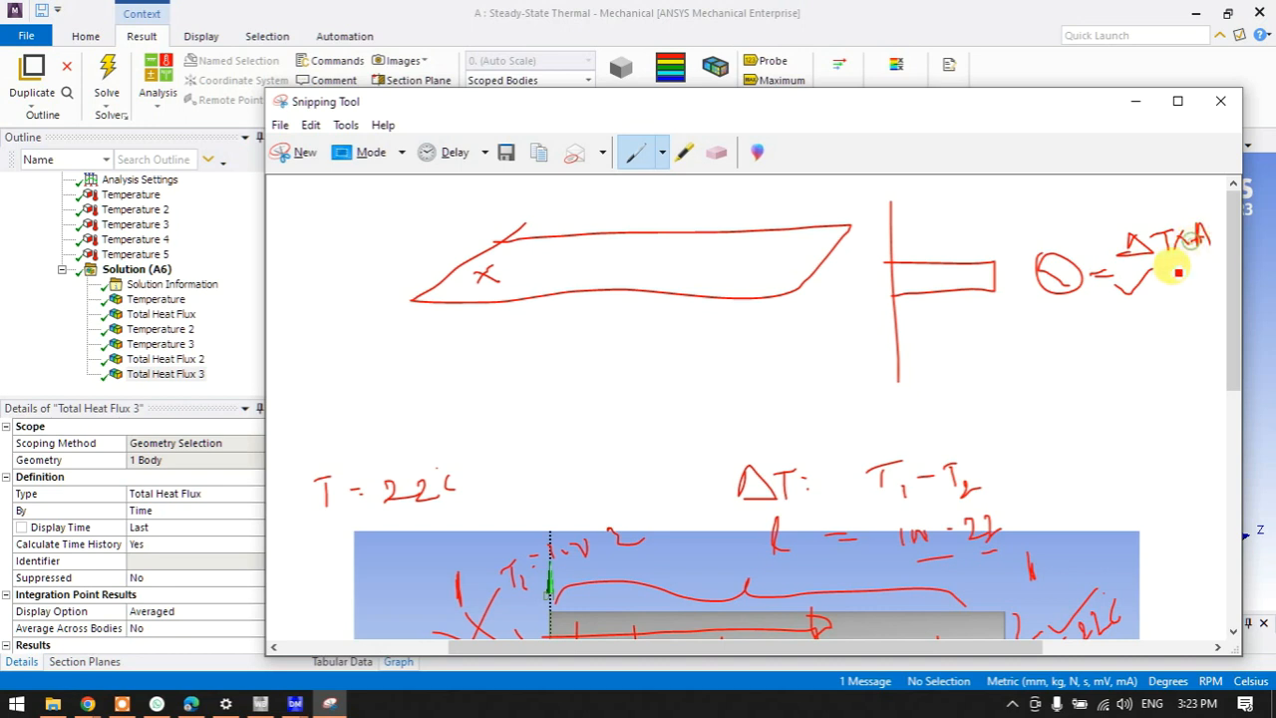
mouse_move(1122, 262)
mouse_down()
mouse_move(1213, 255)
mouse_move(1196, 297)
mouse_up()
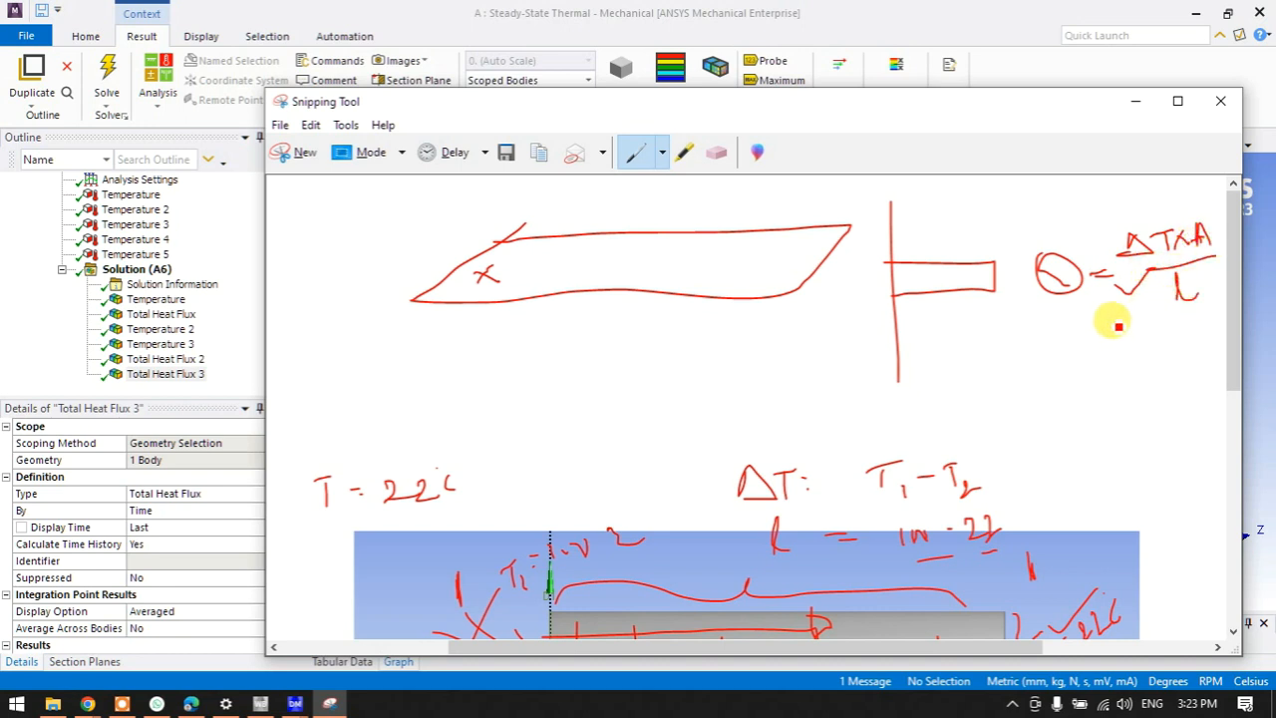
Write an equation for q with h and (ΔT) below the conduction equation, and underline both q and Q.
drag(1072, 343, 1091, 383)
mouse_move(1103, 375)
mouse_down()
mouse_move(1119, 364)
mouse_move(1156, 387)
mouse_move(1181, 372)
mouse_up()
mouse_move(1176, 350)
mouse_down()
mouse_move(1193, 347)
mouse_move(1185, 375)
mouse_up()
drag(1037, 381, 1051, 378)
mouse_move(1038, 391)
mouse_down()
mouse_move(1053, 385)
mouse_move(1000, 390)
mouse_up()
mouse_move(1006, 390)
mouse_down()
mouse_move(1024, 375)
mouse_move(996, 387)
mouse_up()
drag(992, 439, 1058, 427)
drag(1039, 299, 1081, 308)
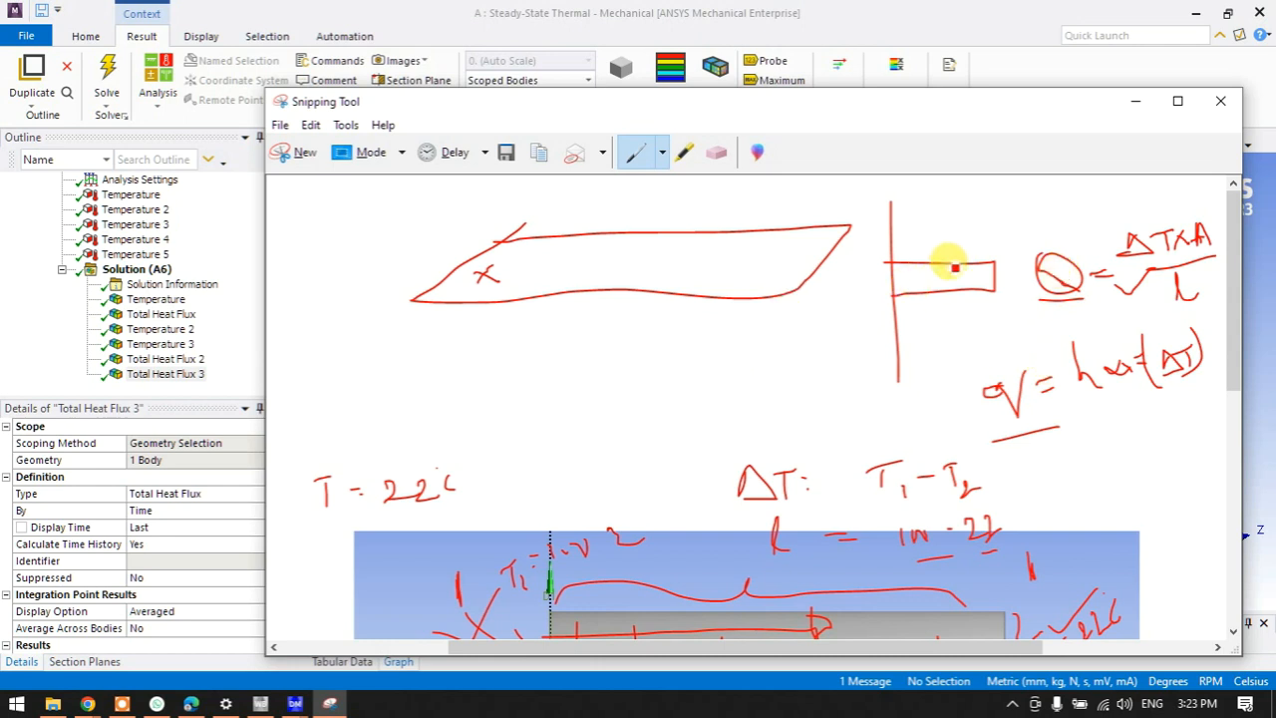
Retrace the fin, tick Q, extend the plate into a block with diverging arrows below, and return to a side view in ANSYS Mechanical.
mouse_move(893, 261)
mouse_down()
mouse_move(1001, 259)
mouse_move(872, 306)
mouse_up()
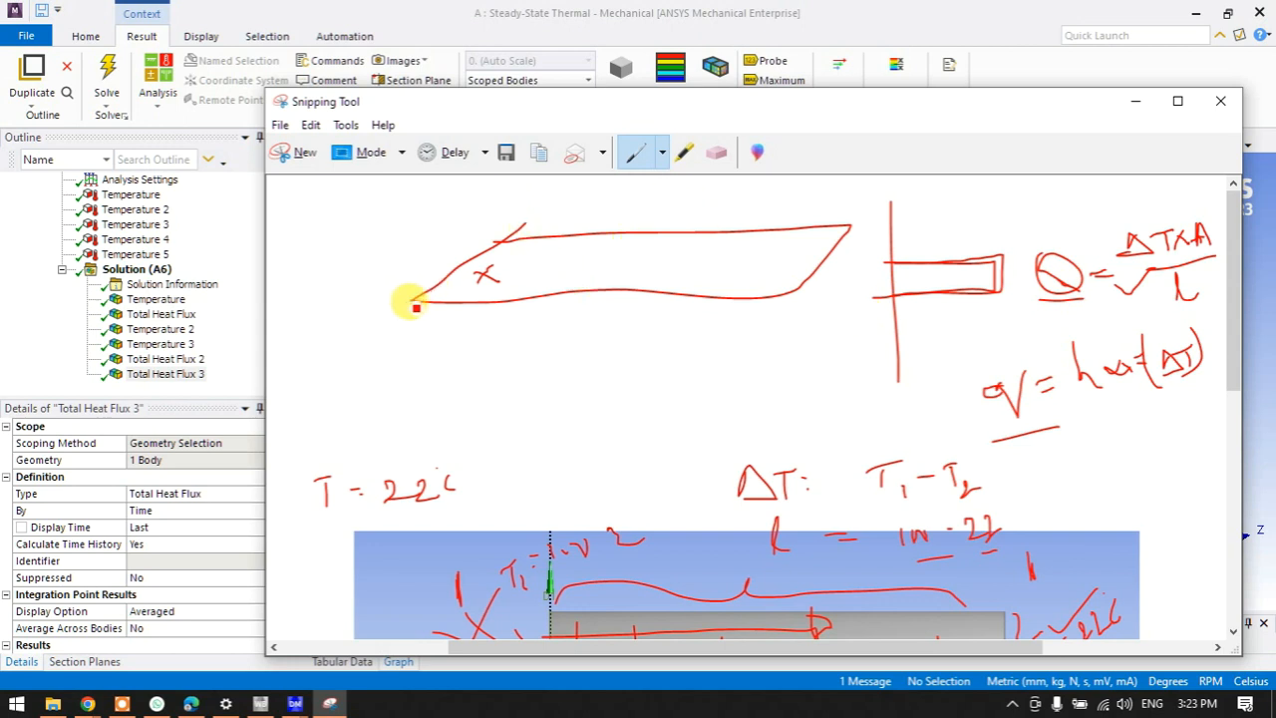
drag(989, 337, 1079, 278)
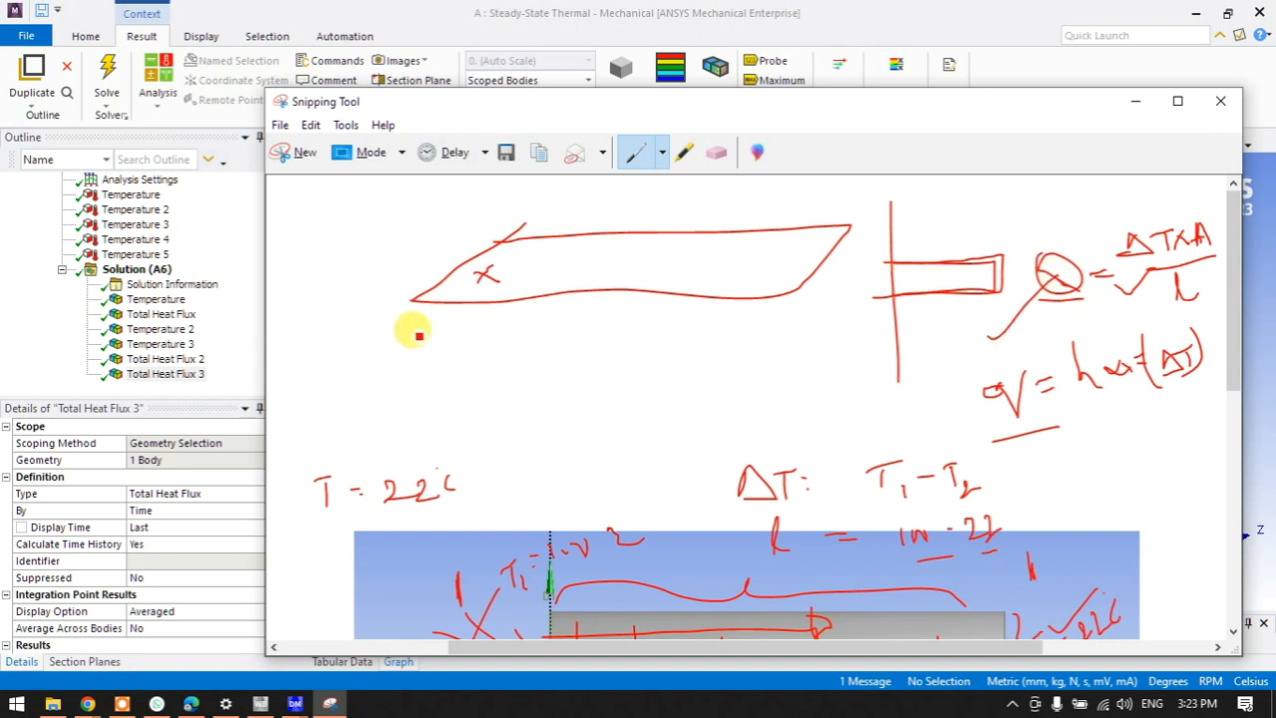
mouse_move(410, 302)
mouse_down()
mouse_move(411, 351)
mouse_move(775, 356)
mouse_move(779, 304)
mouse_move(846, 266)
mouse_move(858, 231)
mouse_move(859, 264)
mouse_up()
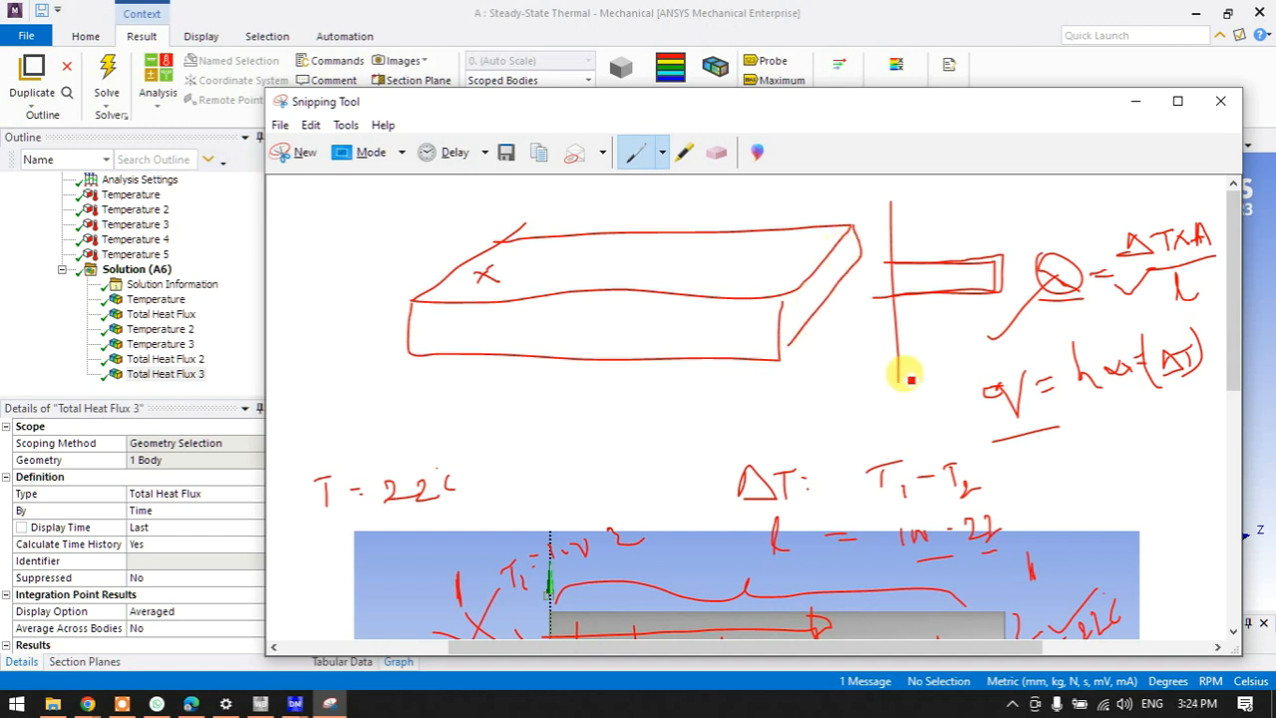
mouse_move(581, 396)
mouse_down()
mouse_move(592, 479)
mouse_move(487, 432)
mouse_move(521, 461)
mouse_move(643, 409)
mouse_move(628, 453)
mouse_up()
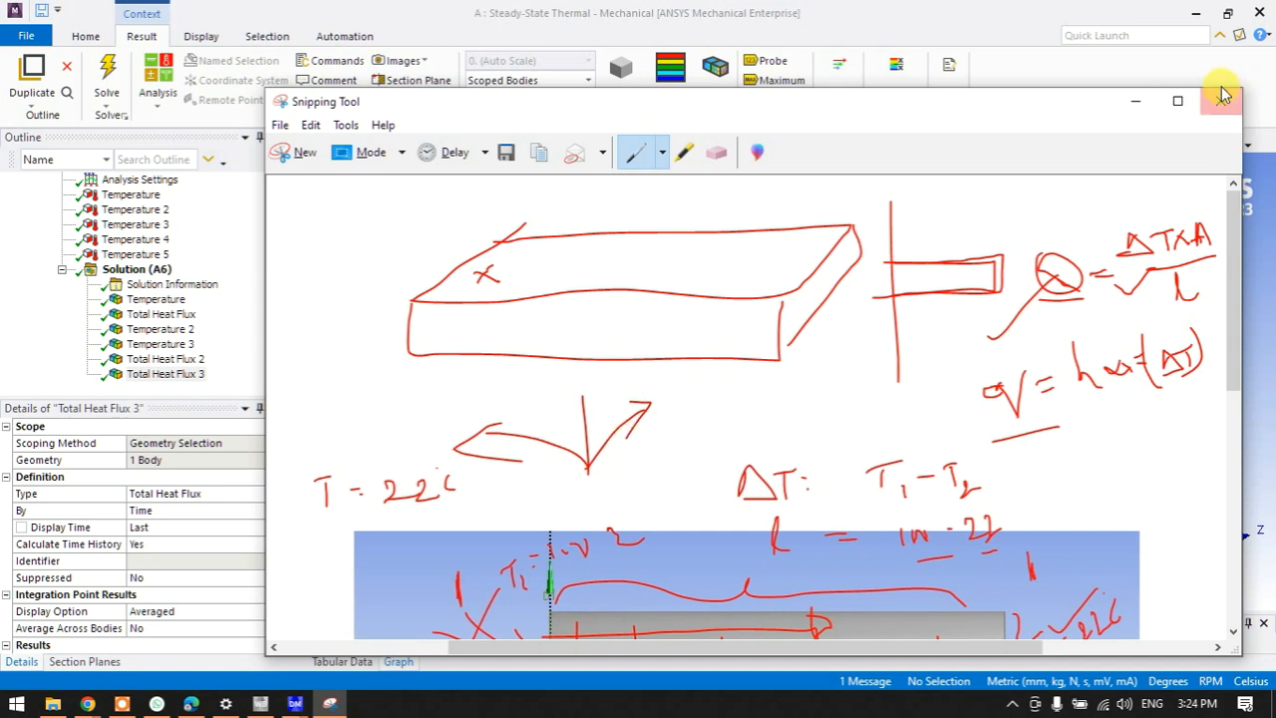
click(1144, 102)
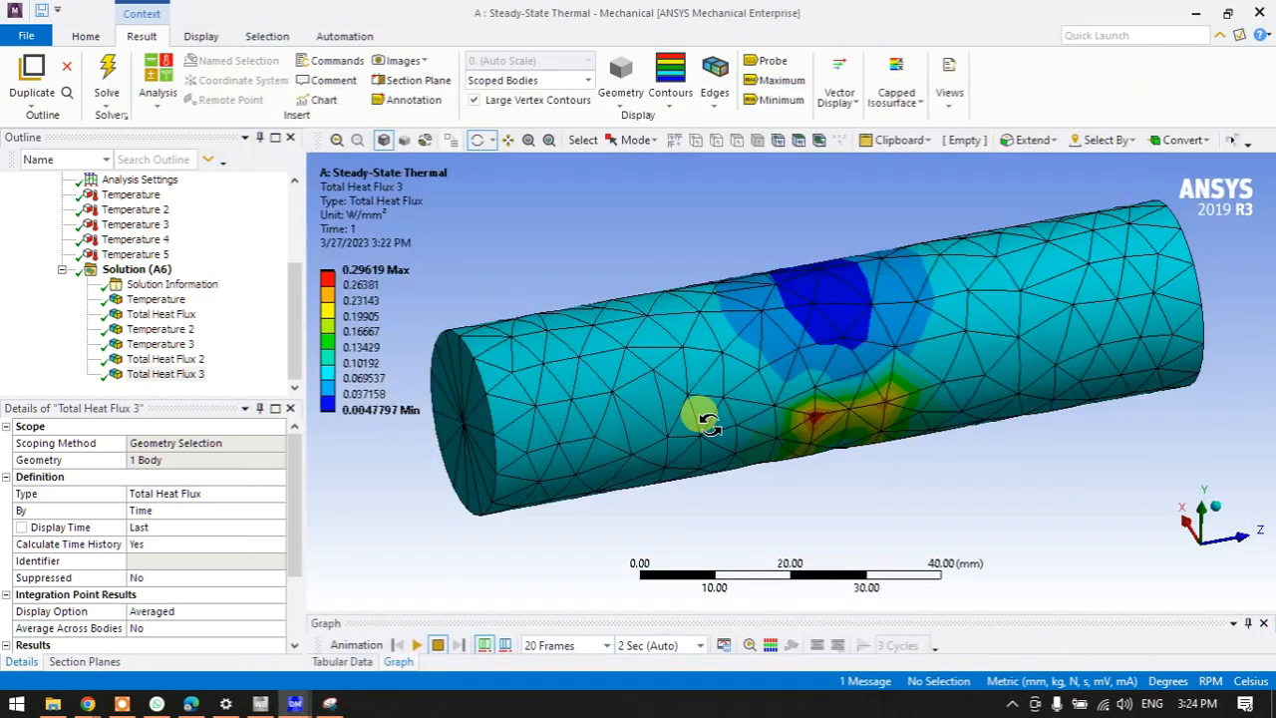
click(1211, 560)
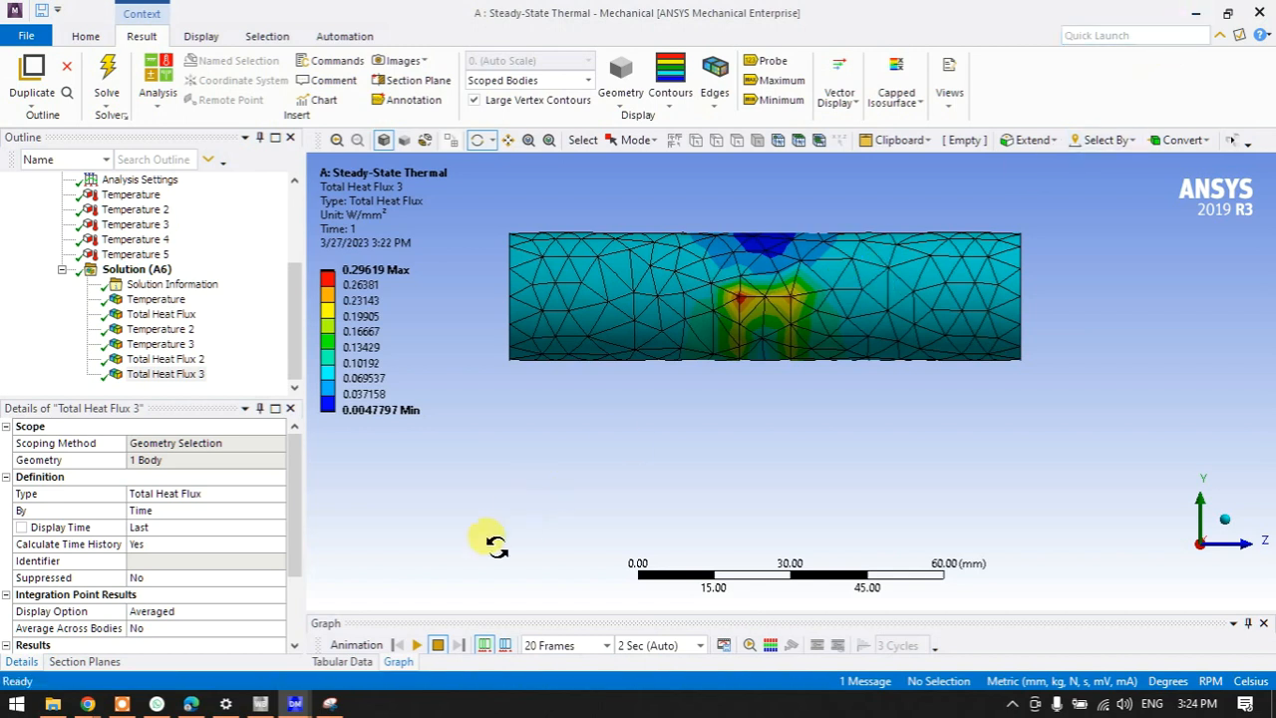
Switch to DesignModeler, set dimension L2 of Sketch2 on the ZXPlane to 15 mm, and regenerate the model.
mouse_move(295, 704)
click(254, 648)
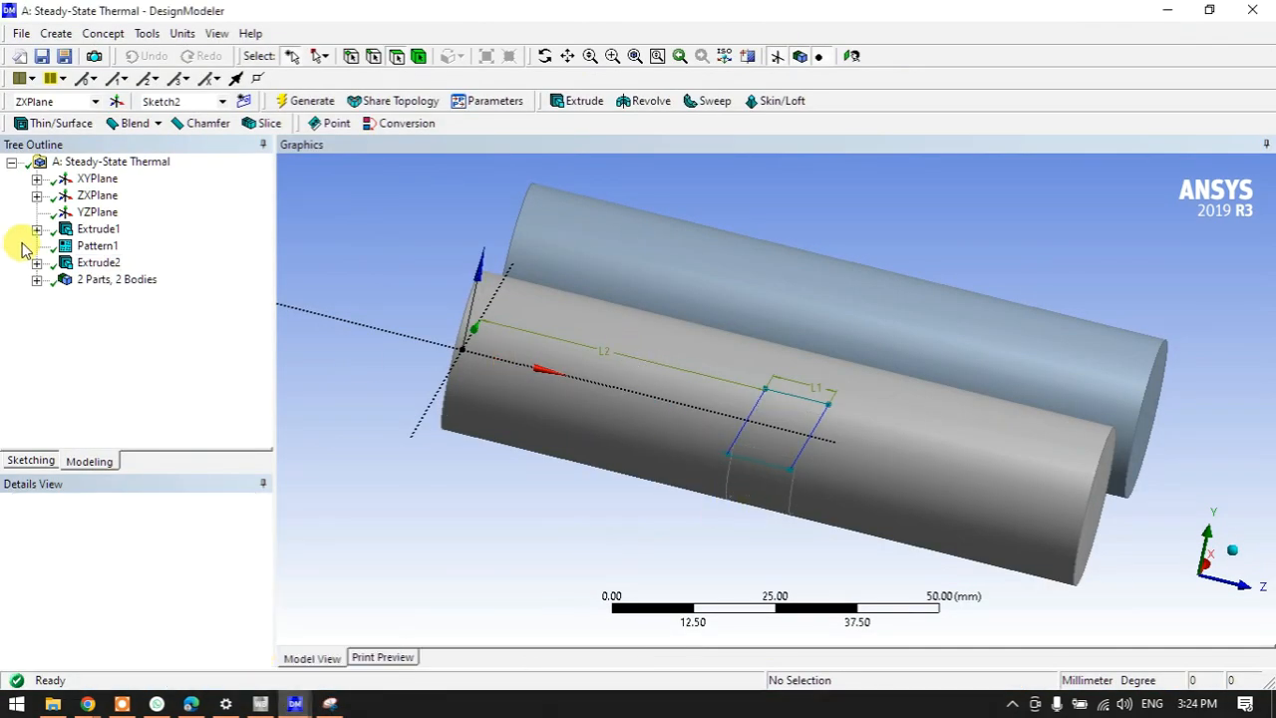
click(37, 195)
click(88, 213)
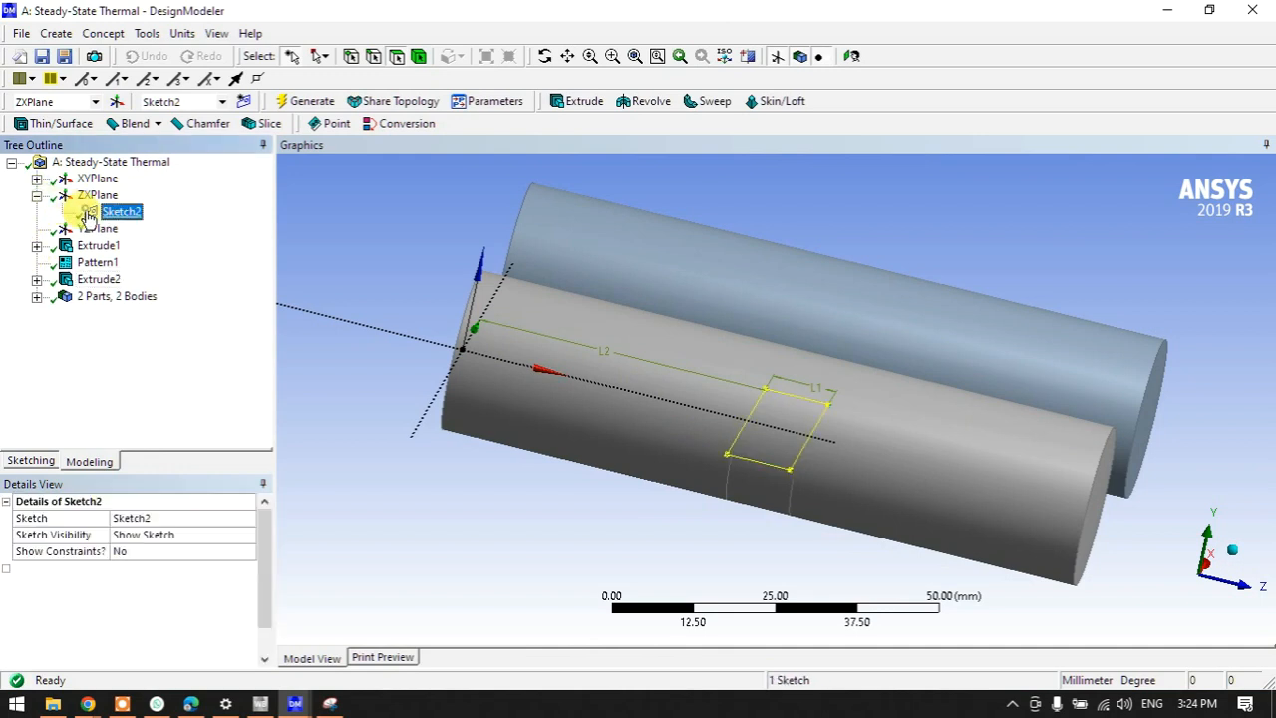
click(128, 601)
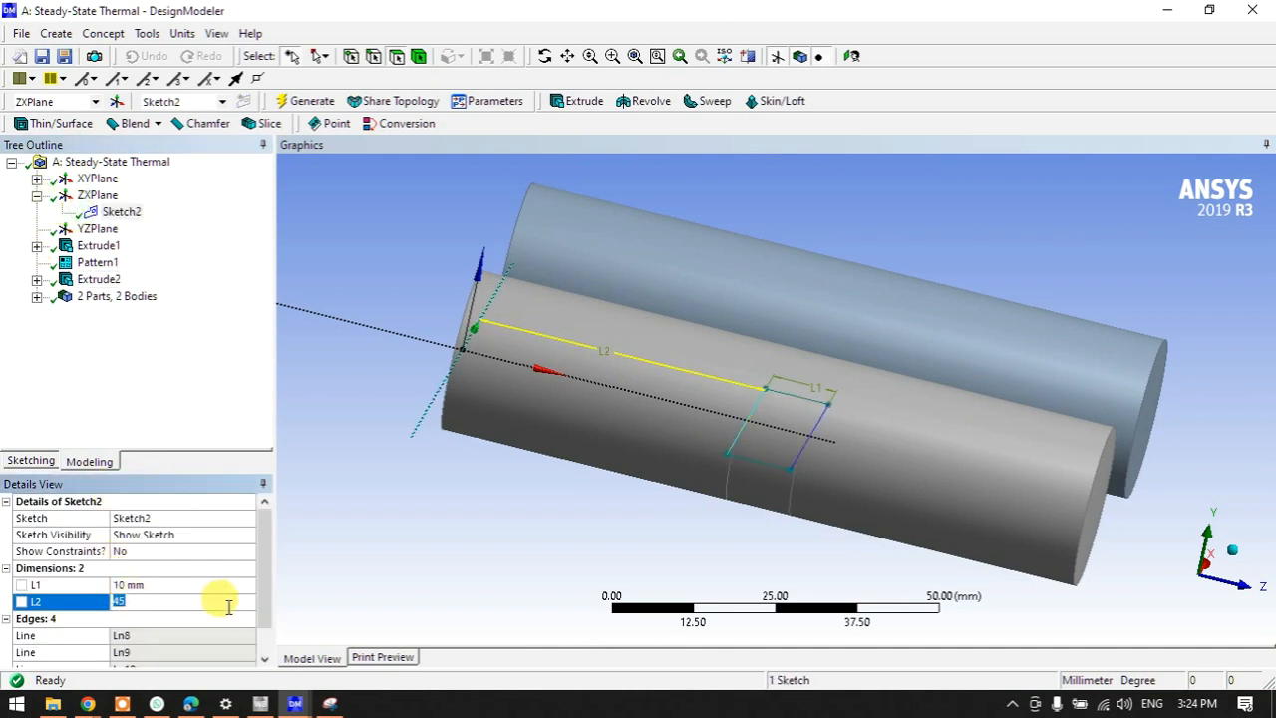
text(15)
key(Return)
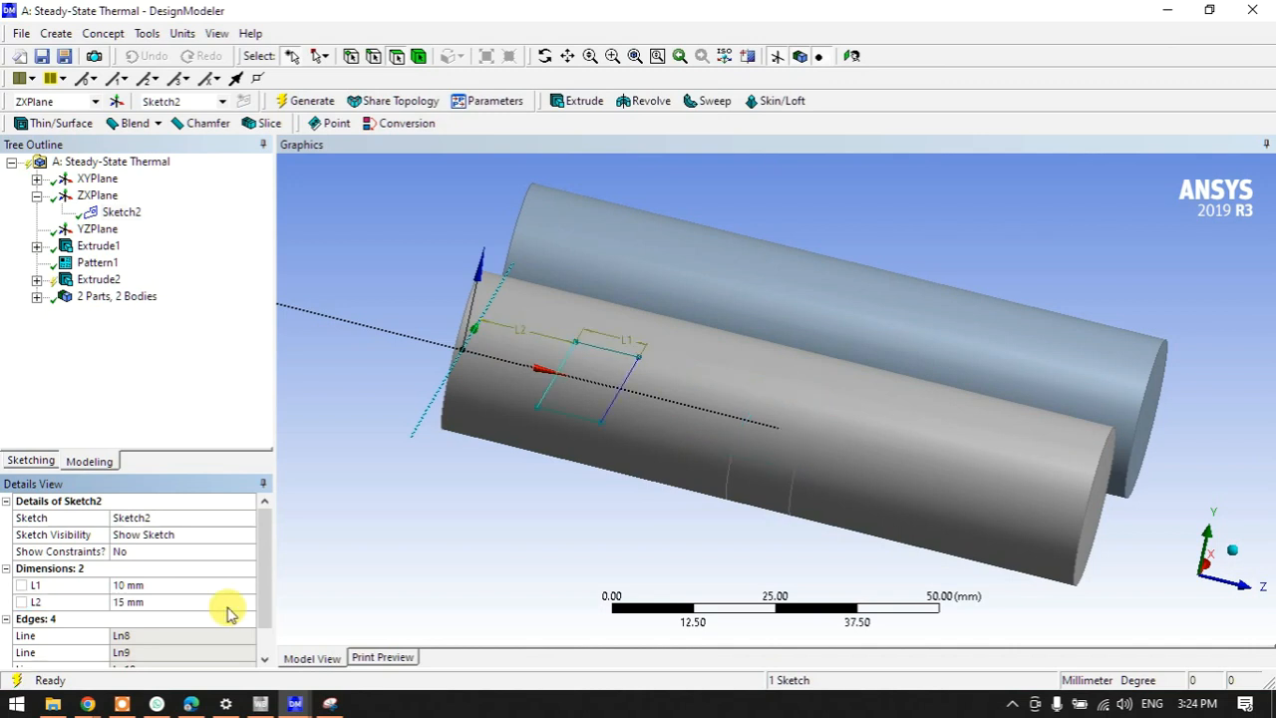
click(299, 101)
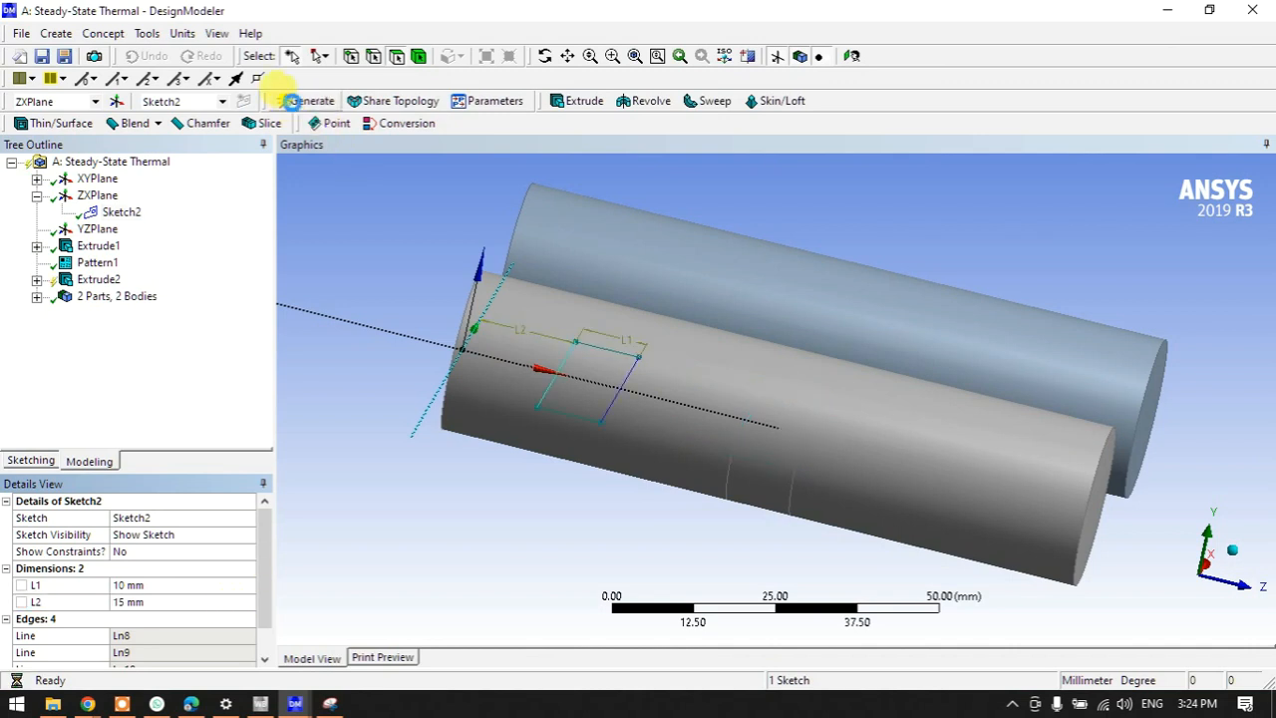
Return to ANSYS Mechanical and update the model's geometry from source.
click(1166, 10)
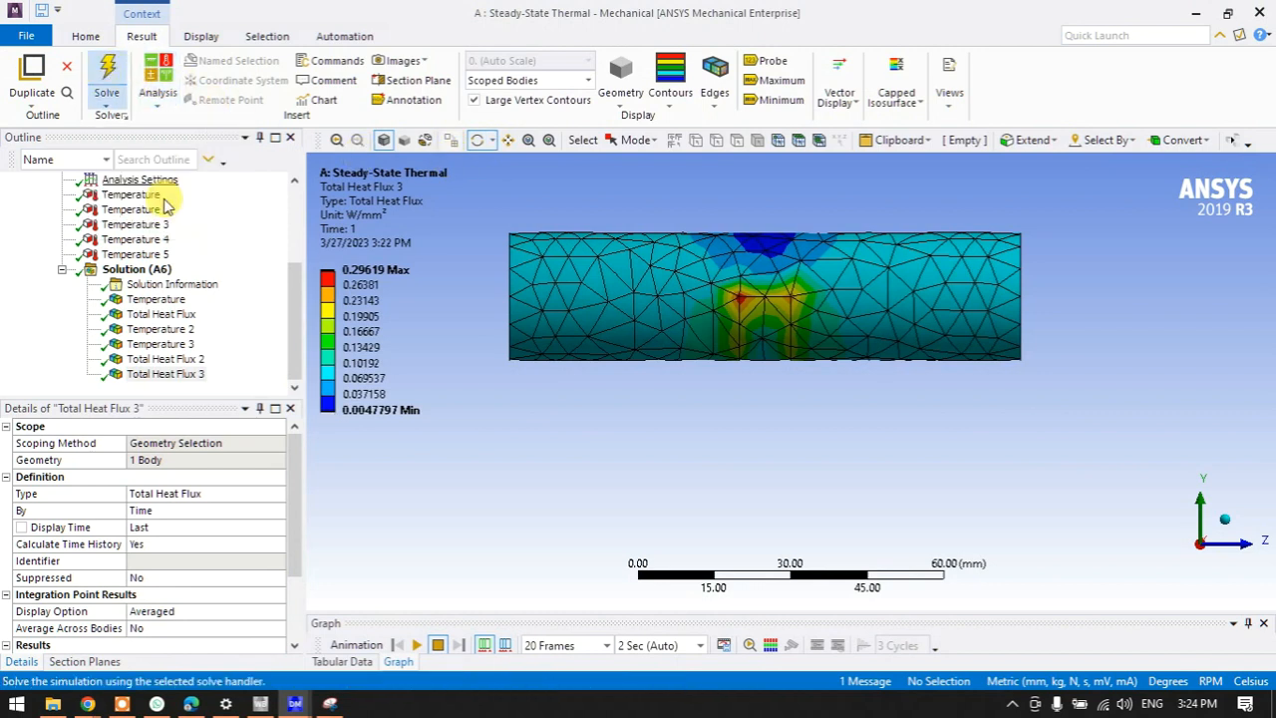
scroll(109, 229, up, 3)
click(84, 194)
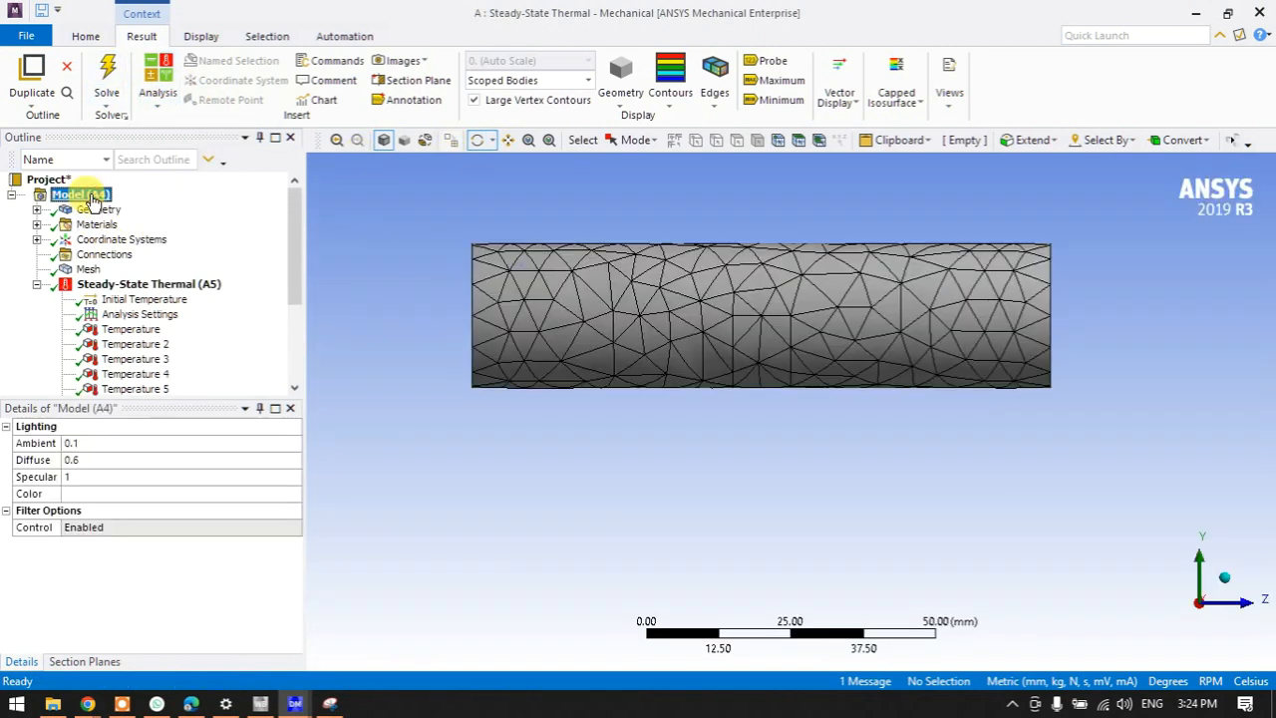
click(92, 211)
right_click(91, 210)
right_click(84, 194)
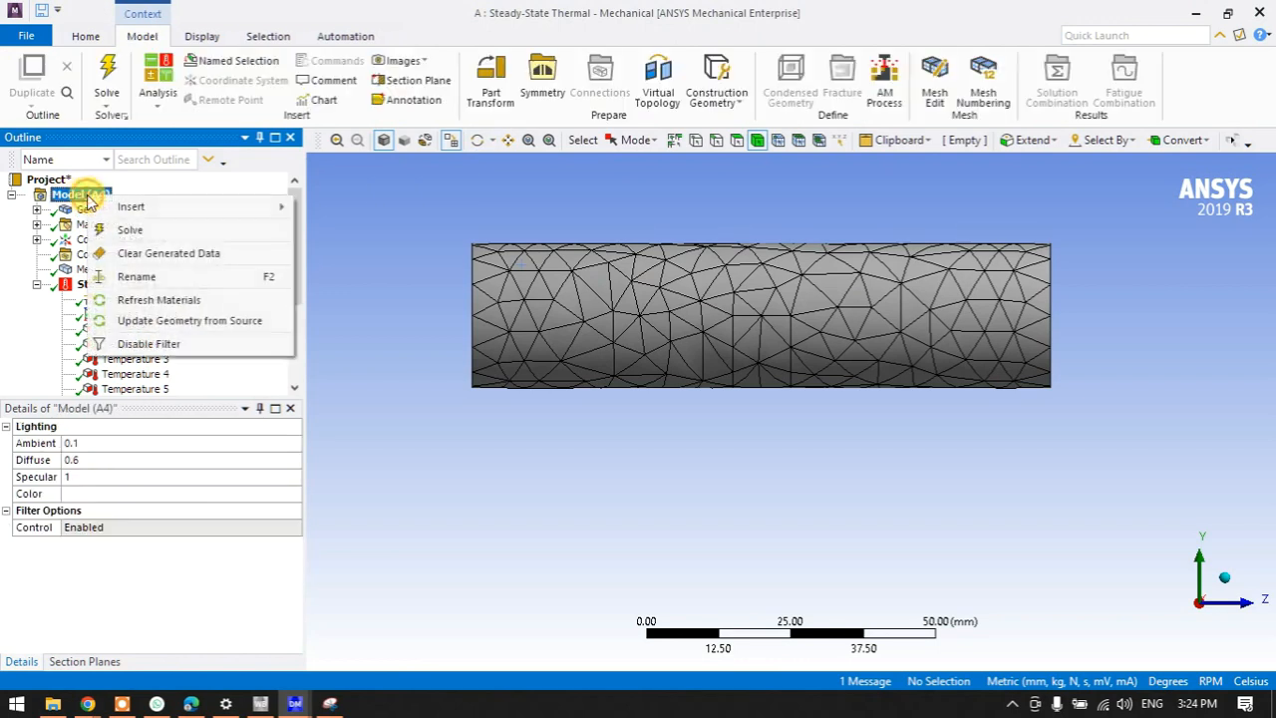
click(178, 321)
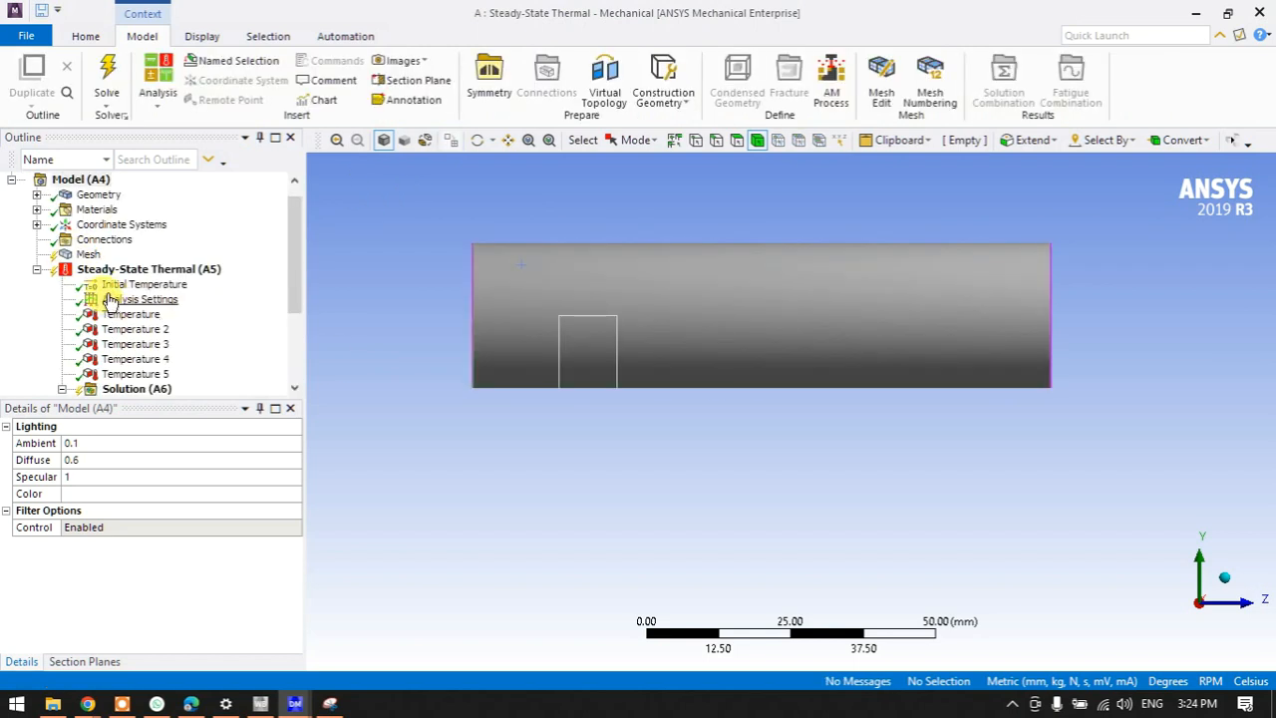
Check the Temperature 4 load, solve the updated model, and display the total heat flux of the cylinder with the imprinted face.
click(130, 358)
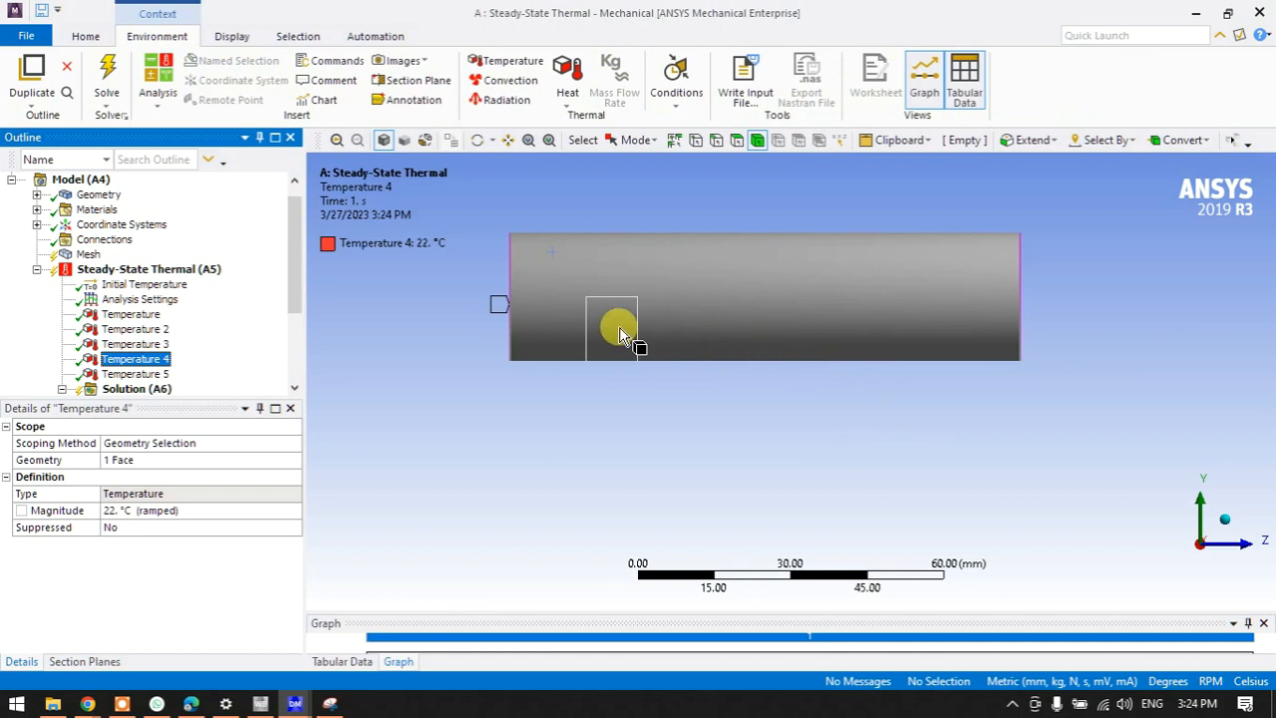
scroll(147, 347, down, 3)
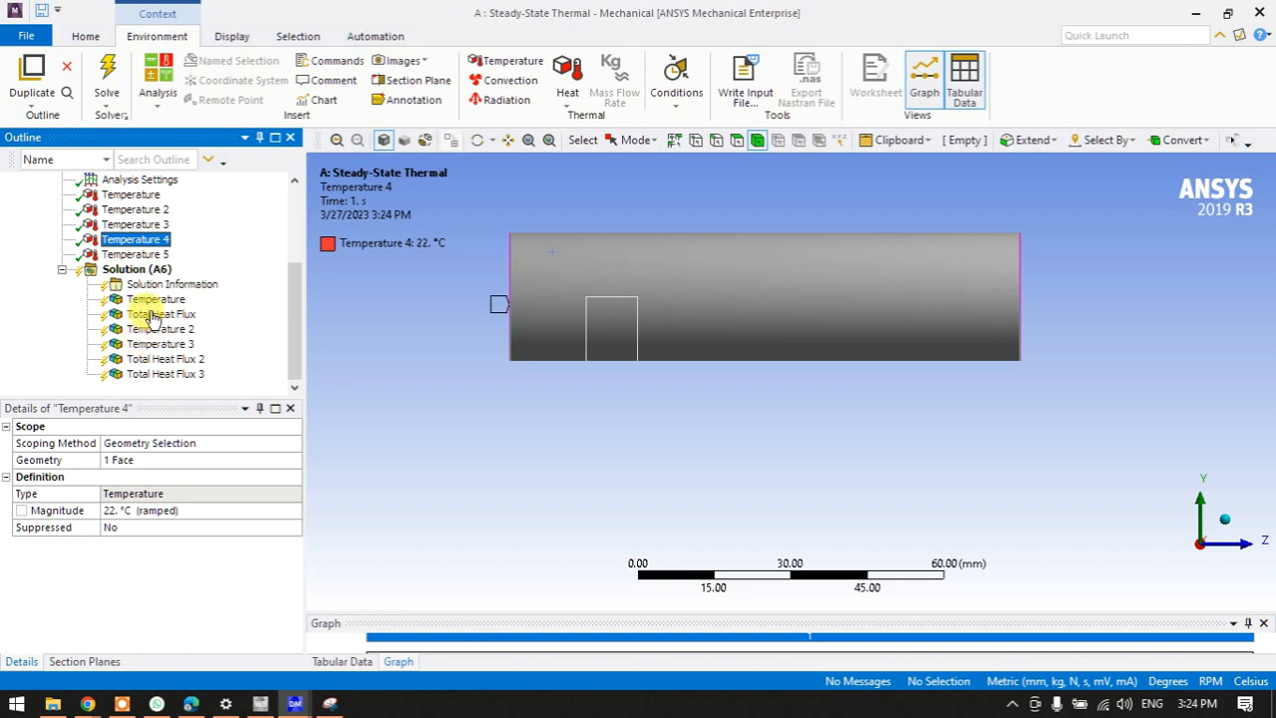
click(107, 75)
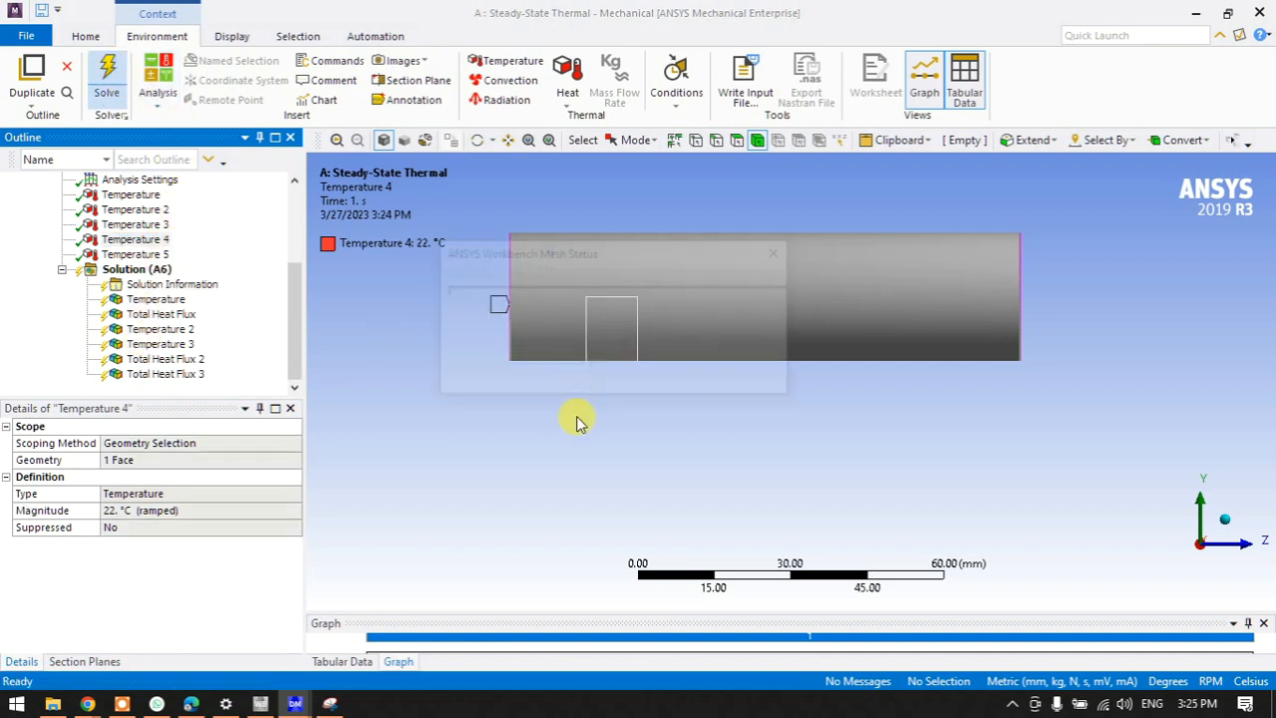
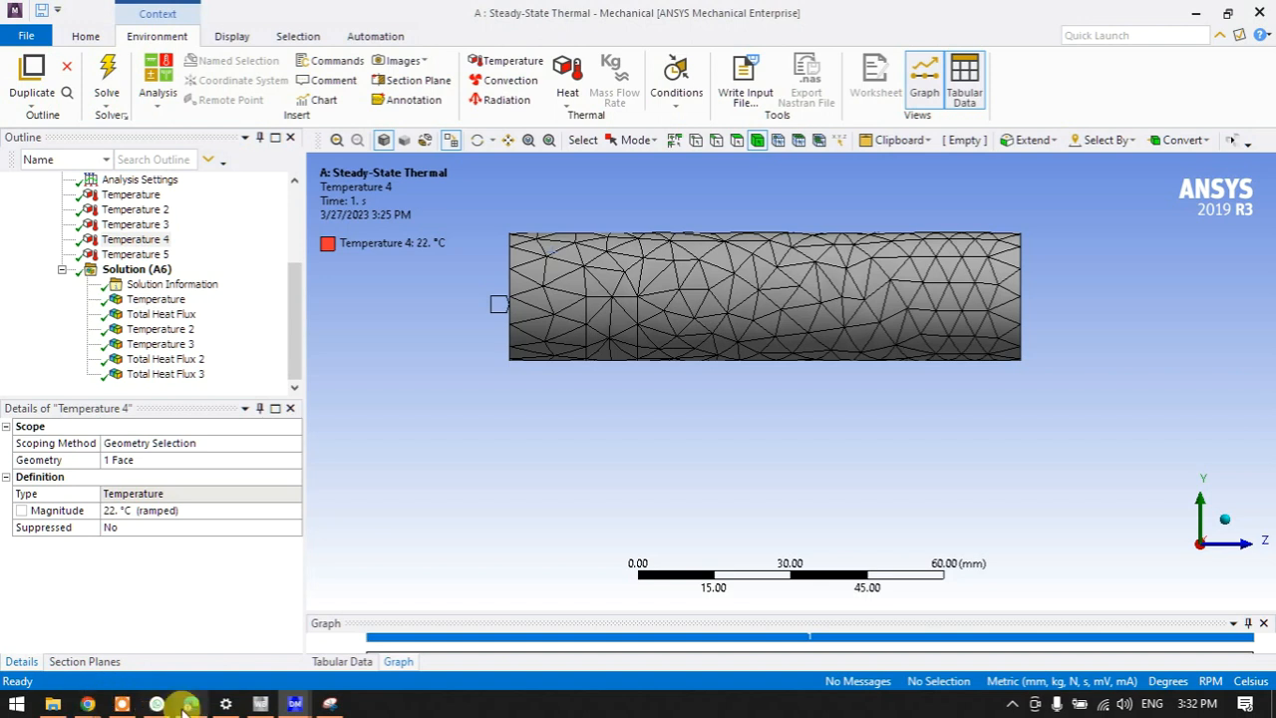
mouse_move(56, 707)
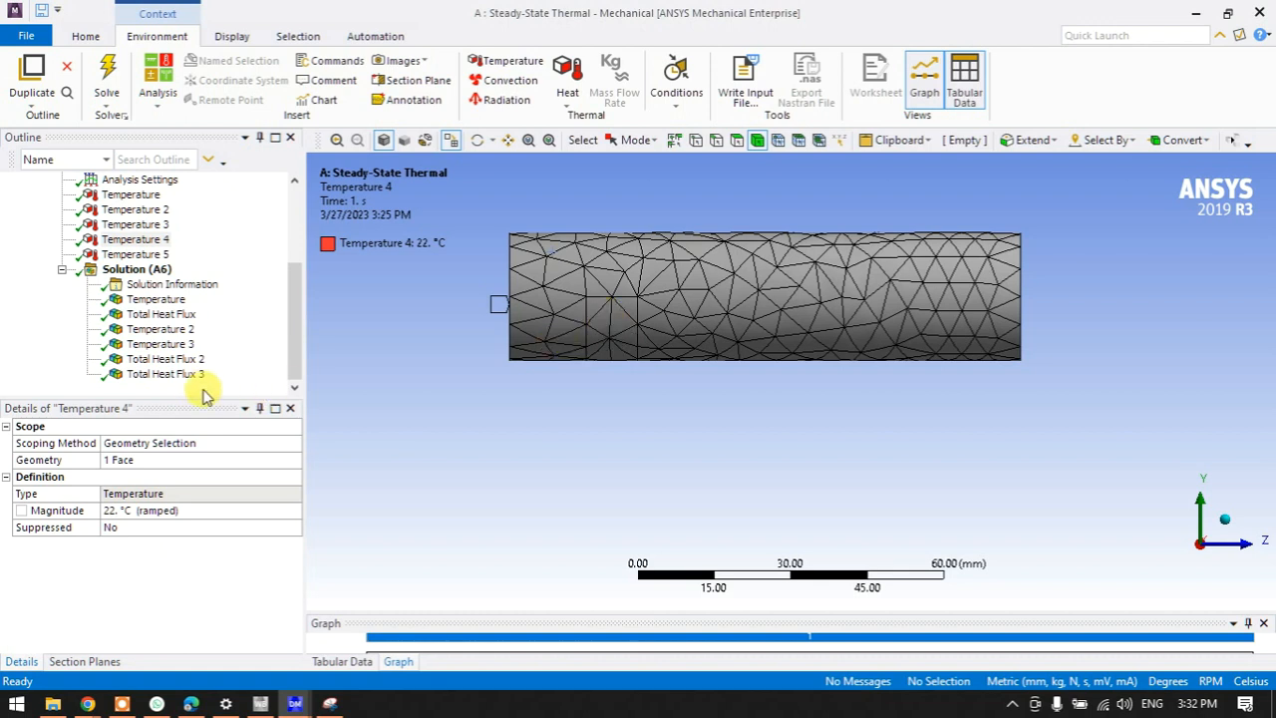
click(170, 375)
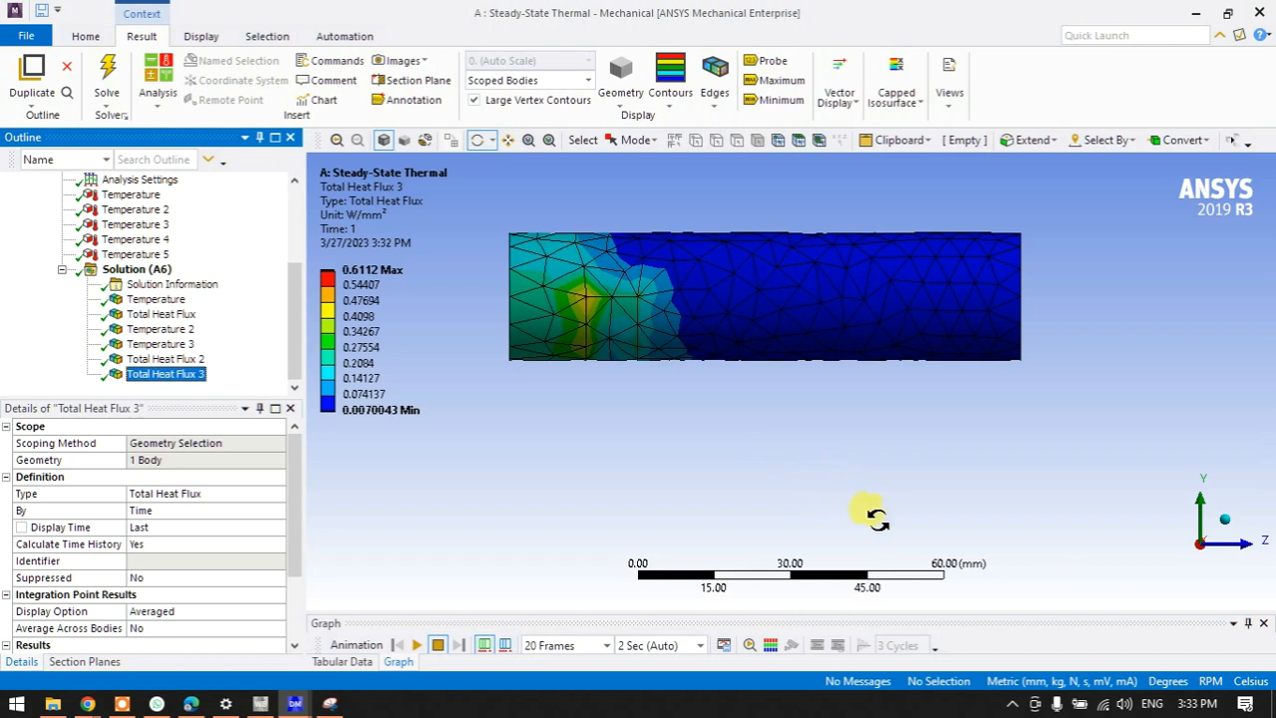
click(1125, 704)
scroll(1046, 650, down, 6)
scroll(1040, 647, down, 20)
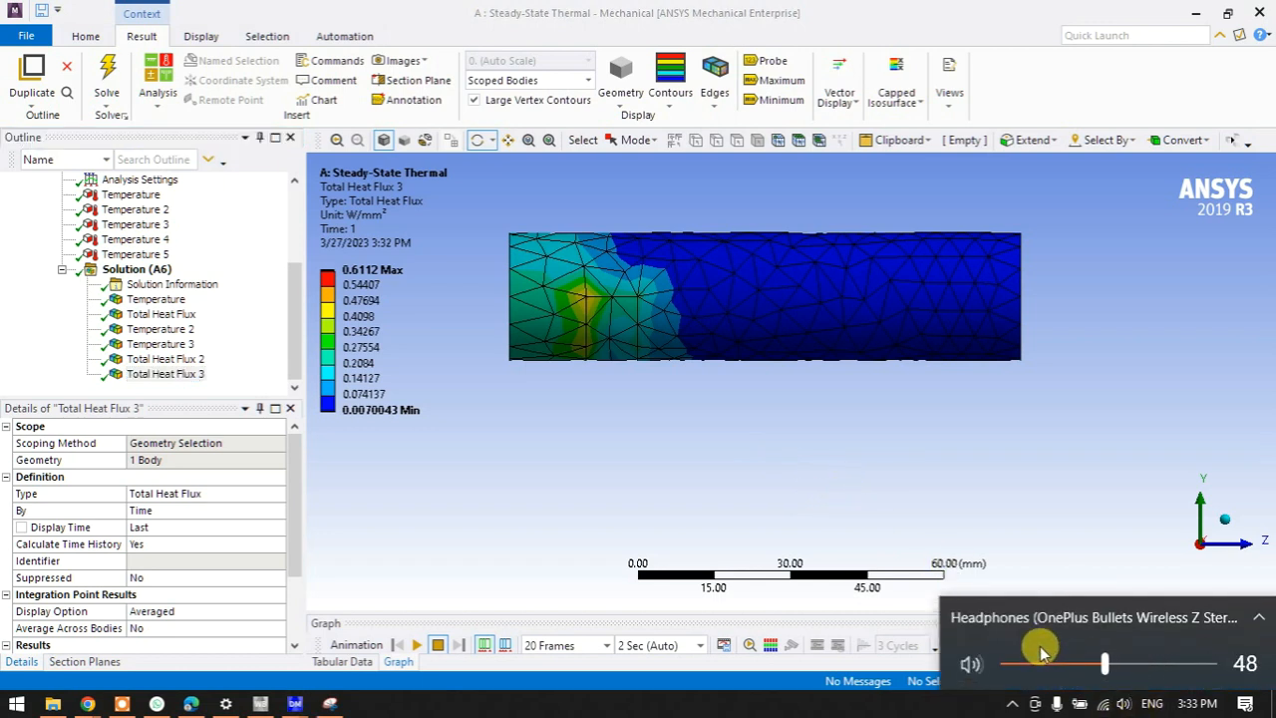
click(869, 709)
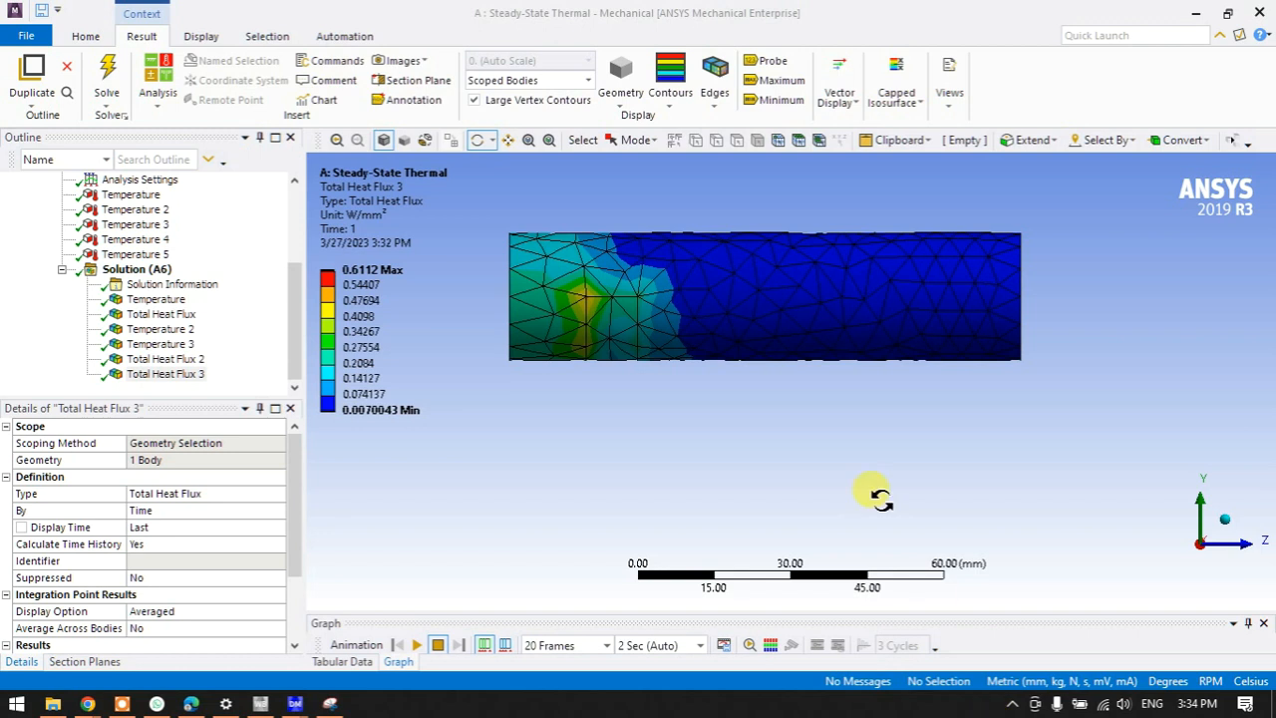
Display the Total Heat Flux result for all bodies and examine both cylinders in a 3D view.
drag(803, 531, 658, 351)
click(190, 315)
drag(638, 408, 702, 311)
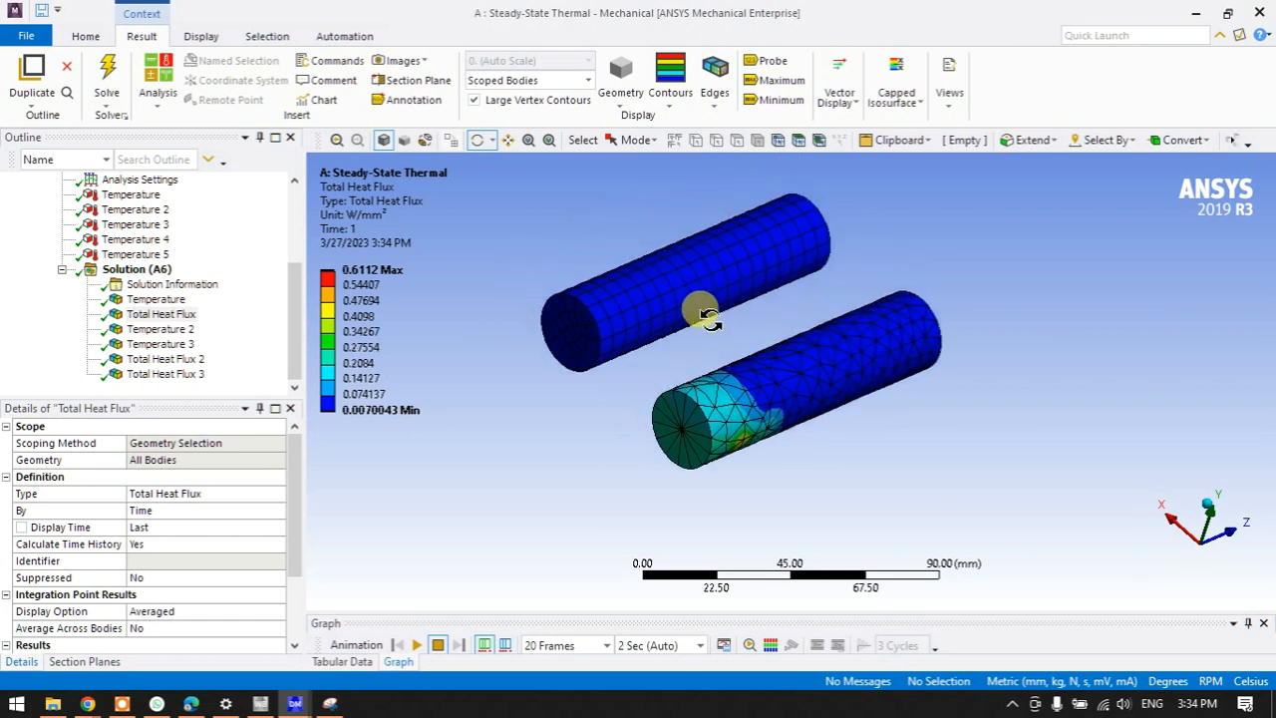
Display the Temperature result for all bodies and examine the distribution along both cylinders from several angles.
click(154, 300)
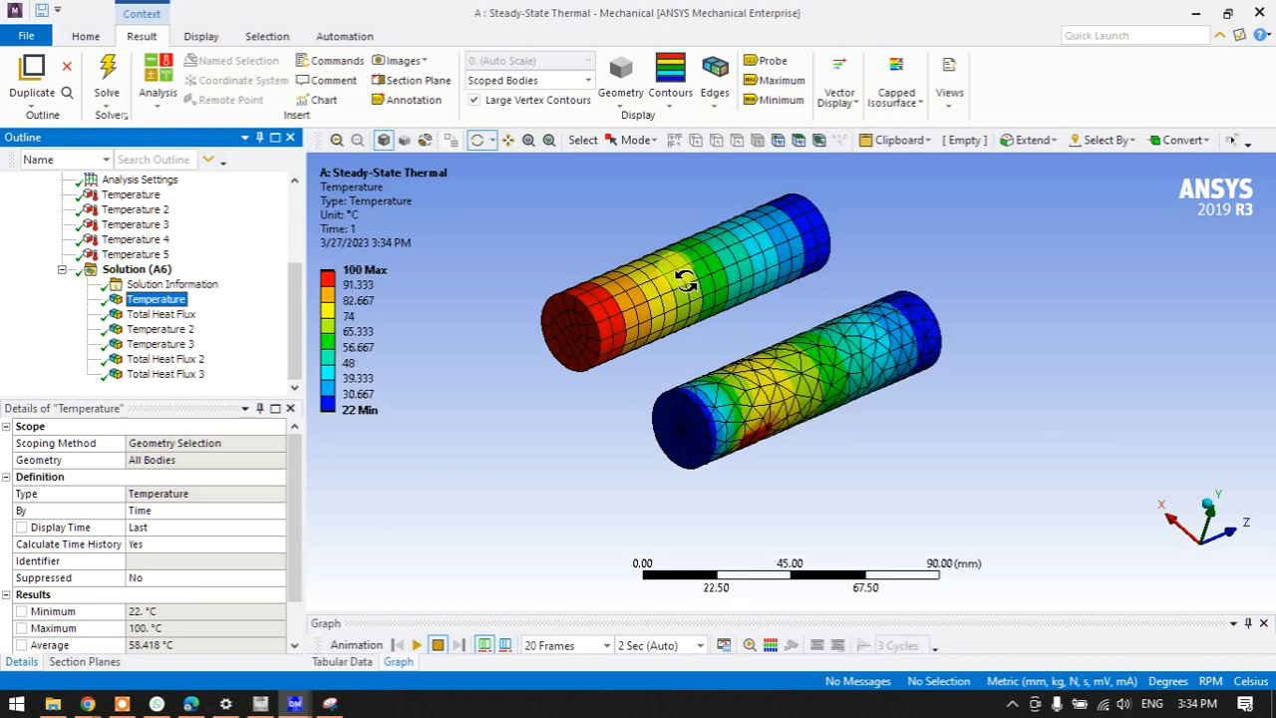
drag(686, 282, 680, 281)
drag(820, 489, 695, 389)
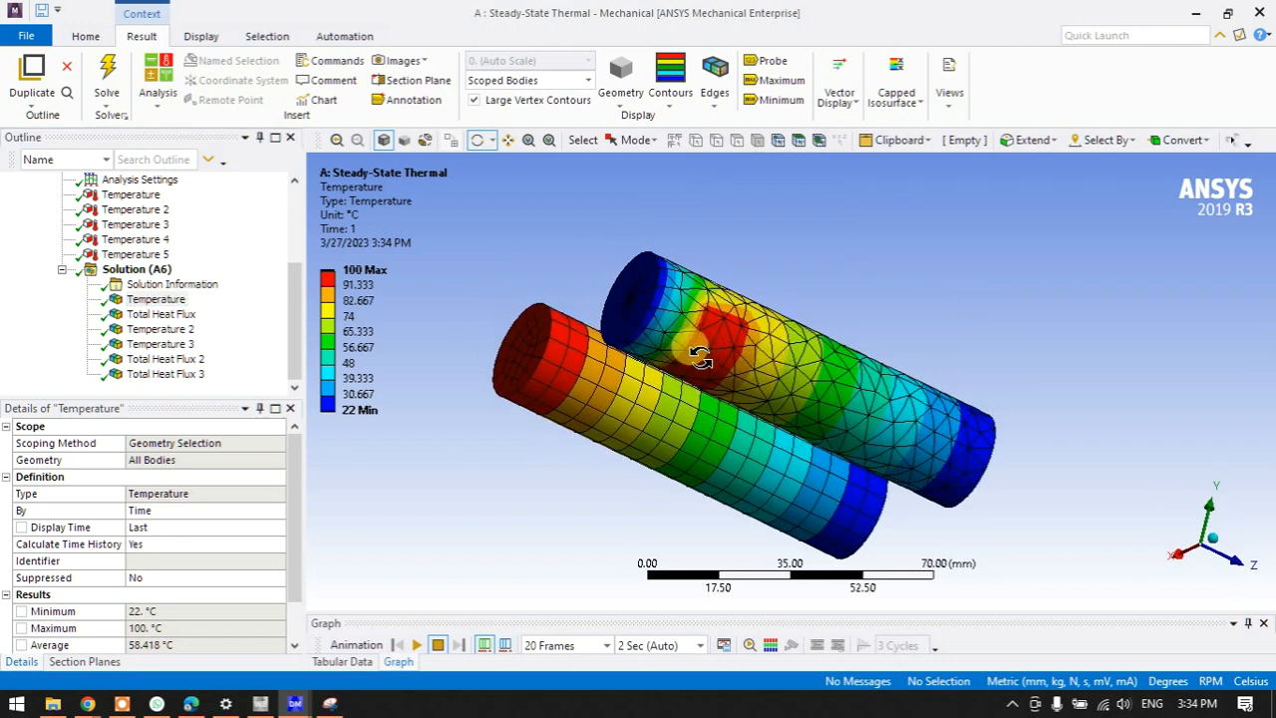
drag(684, 347, 723, 394)
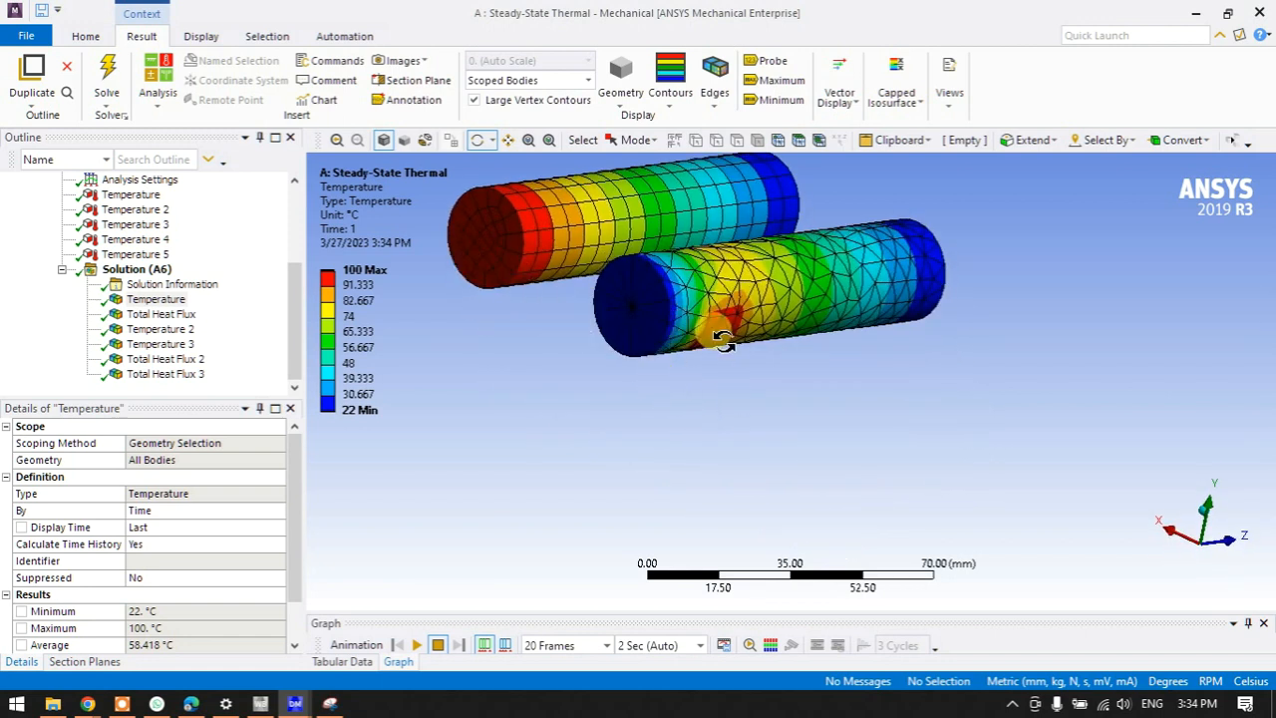
scroll(499, 278, down, 1)
drag(598, 336, 605, 369)
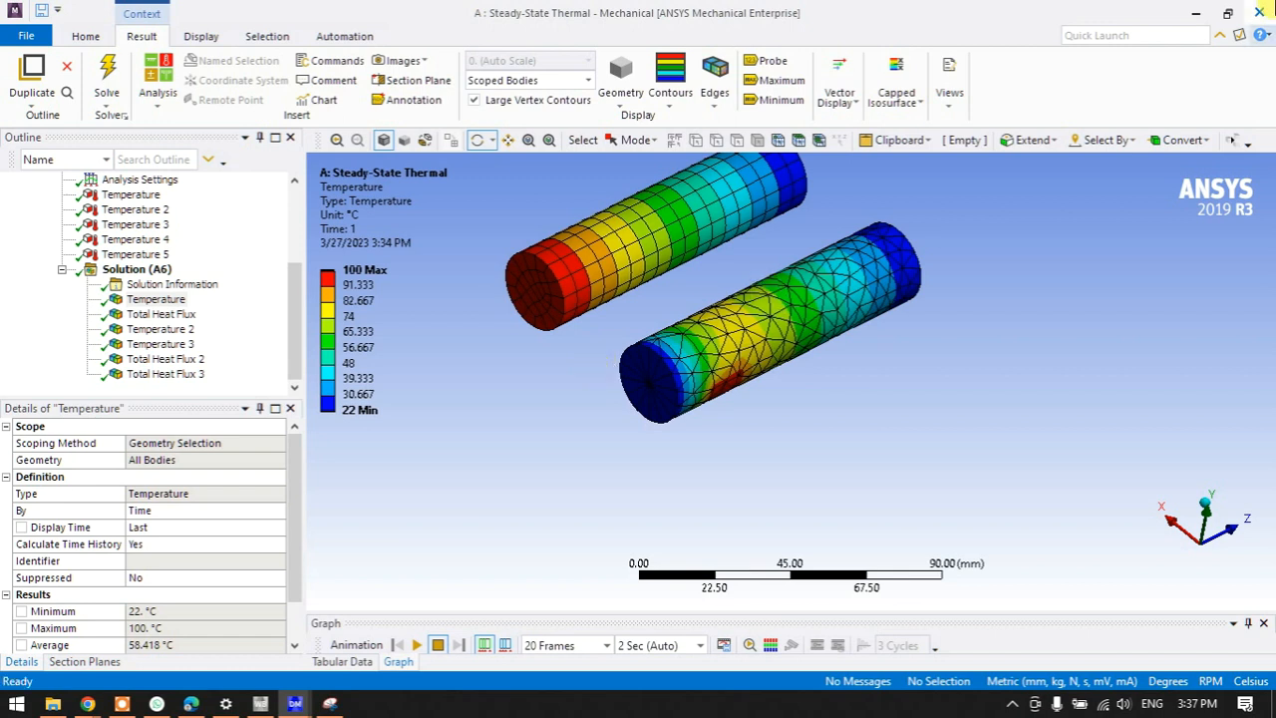
Switch to the Workbench project and start a geometry import, browsing to the Desktop folder.
click(1196, 13)
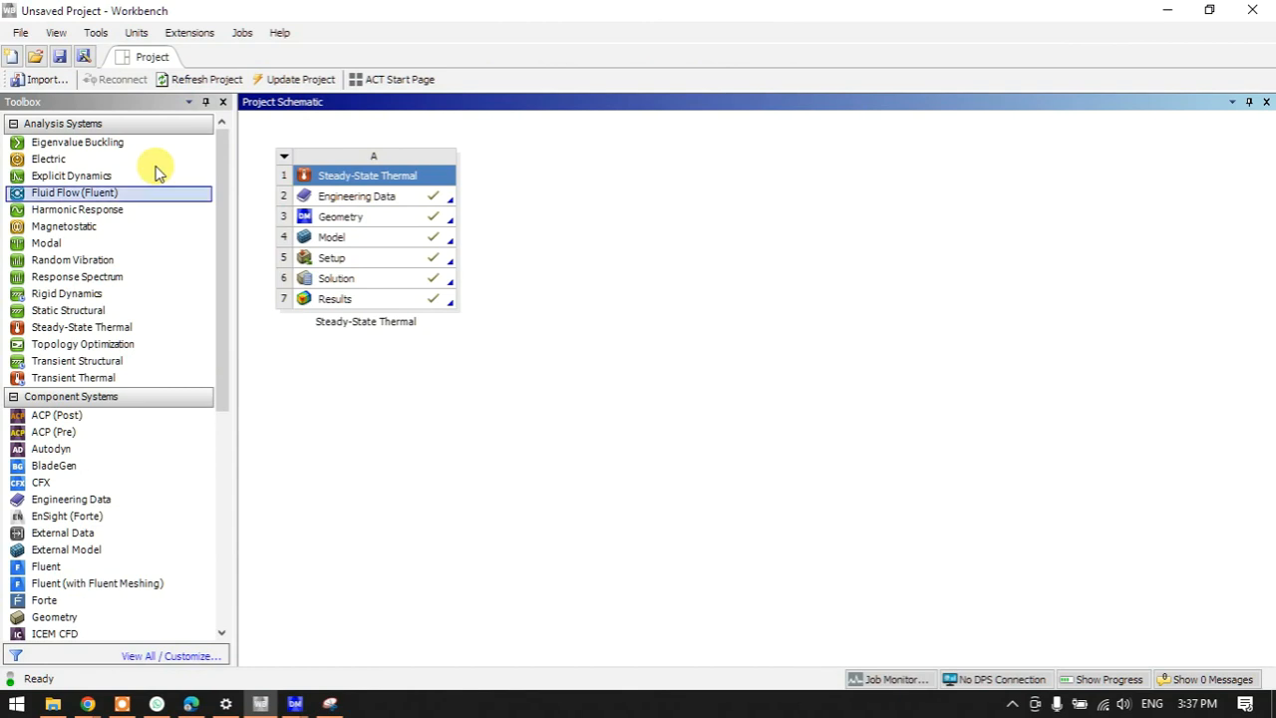
click(38, 78)
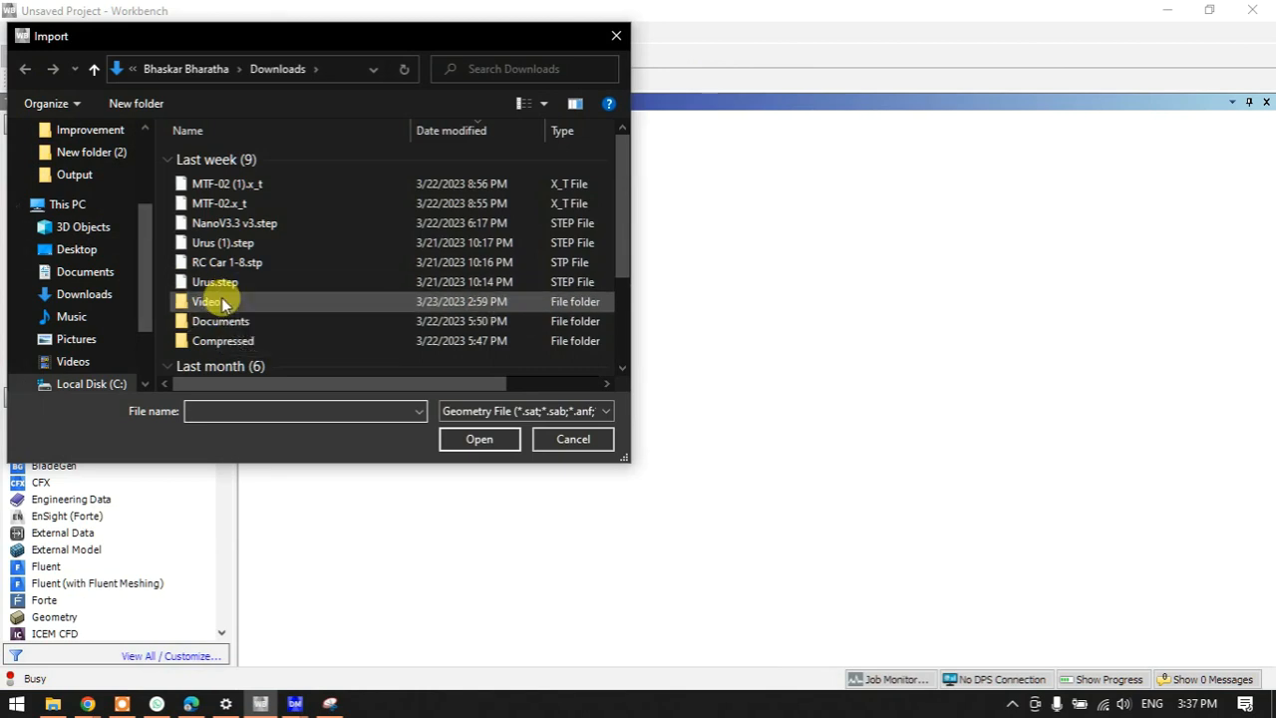
scroll(99, 189, up, 2)
scroll(98, 199, up, 1)
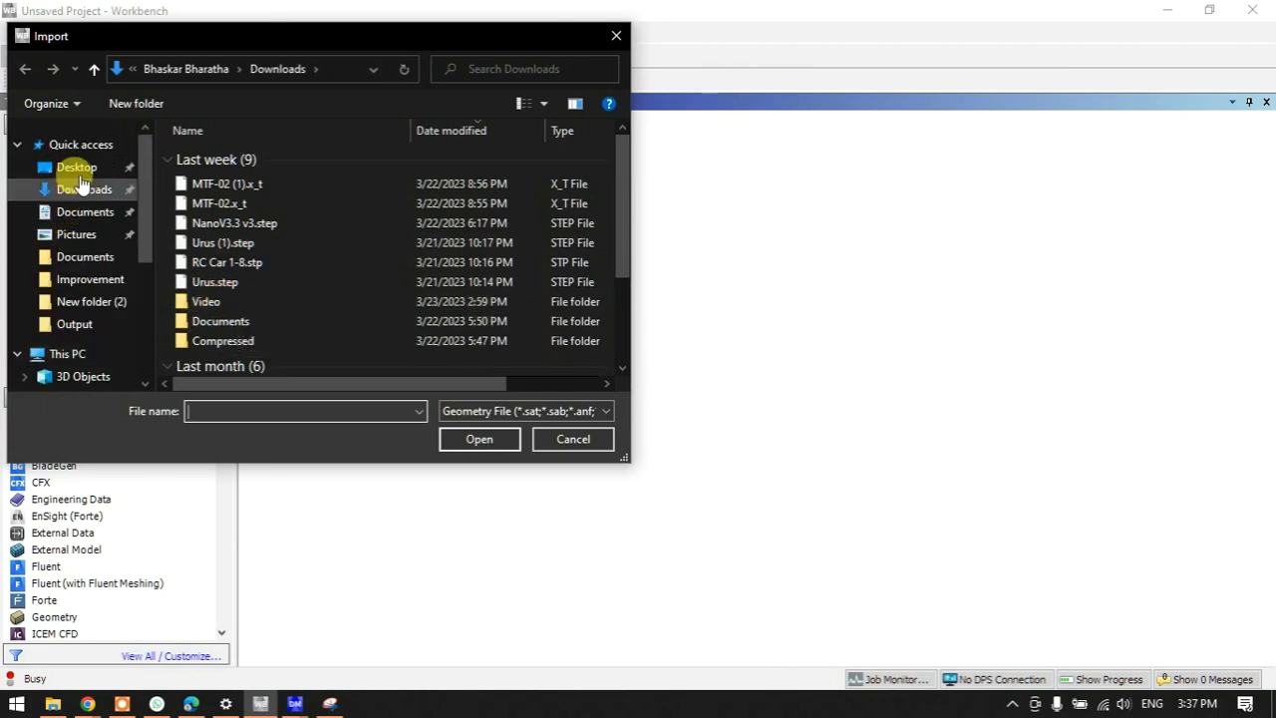
click(77, 168)
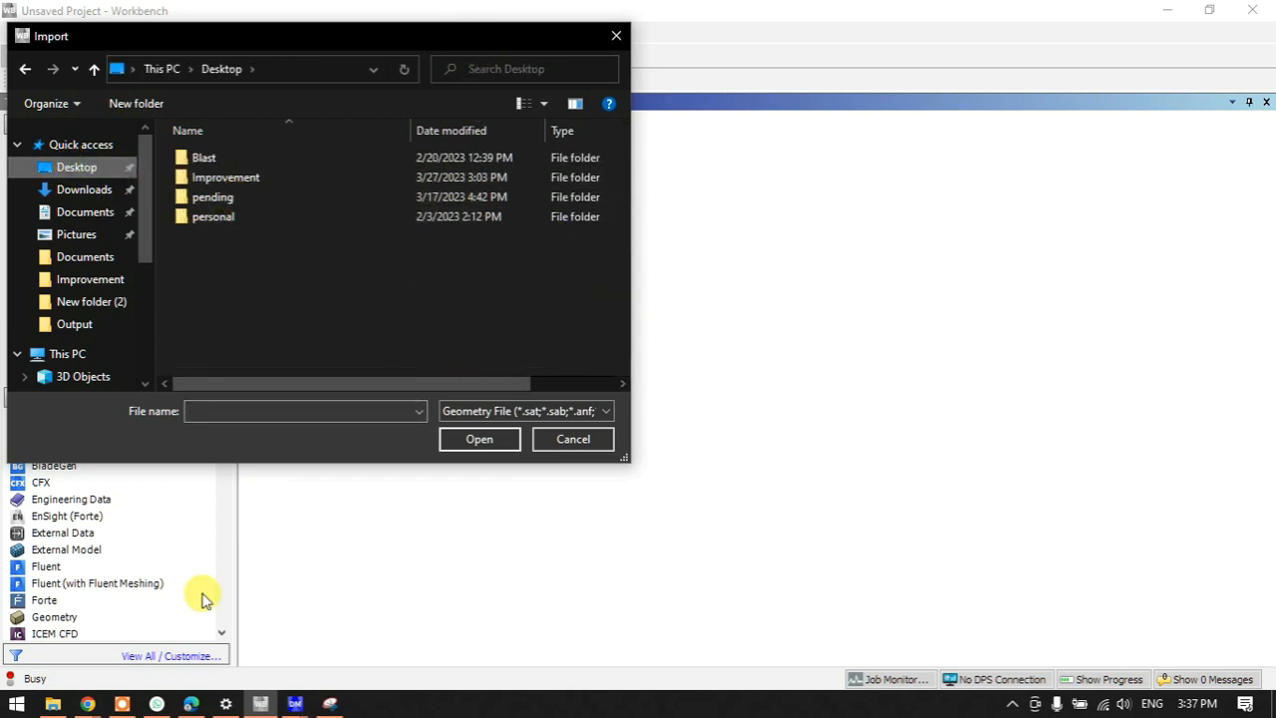
Switch to File Explorer, turn on the display of hidden items, and return to the Workbench import.
click(50, 706)
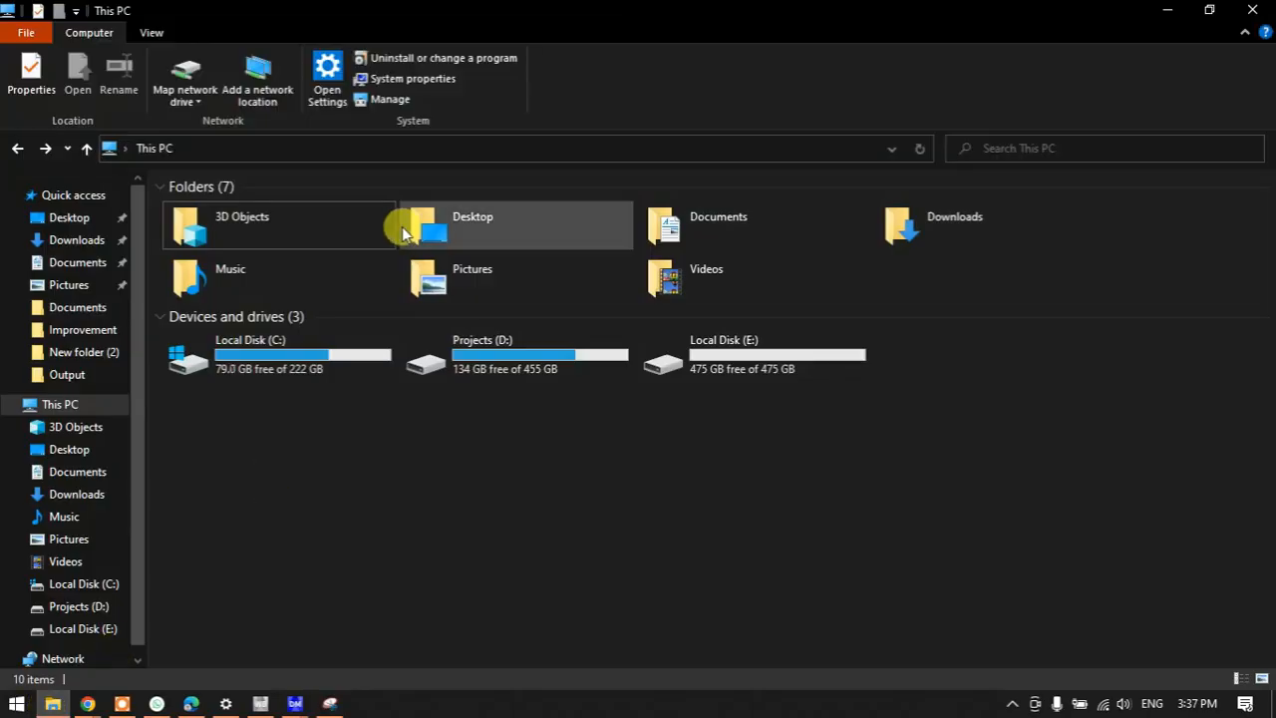
click(160, 35)
click(712, 98)
click(1183, 9)
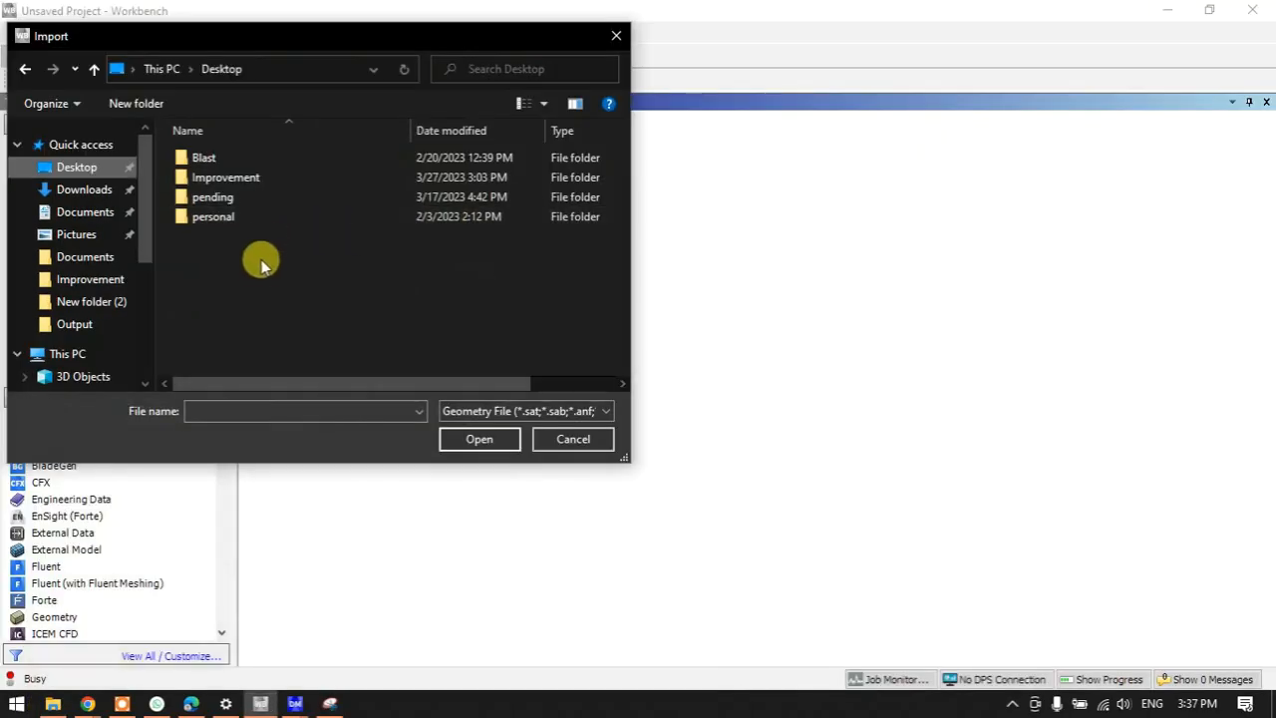
Import 38.piston.step from the Desktop's Steps folder into the project, allowing open editors to close.
click(163, 71)
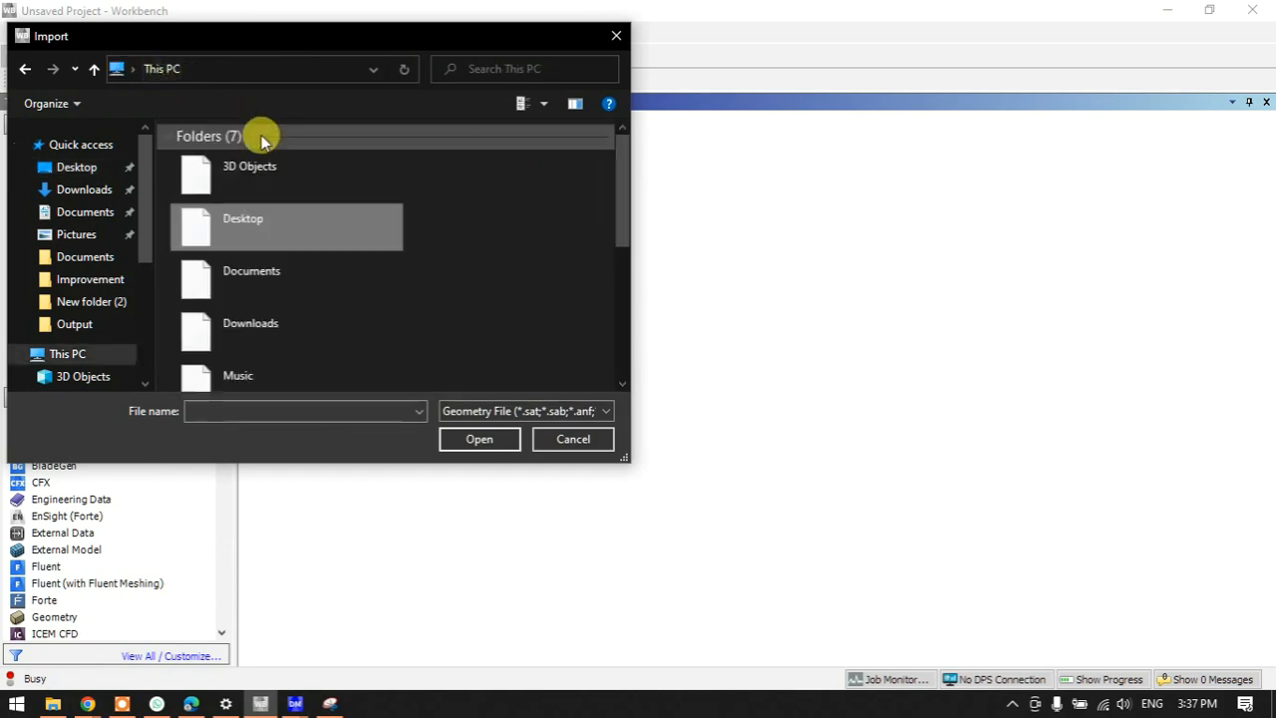
double_click(248, 216)
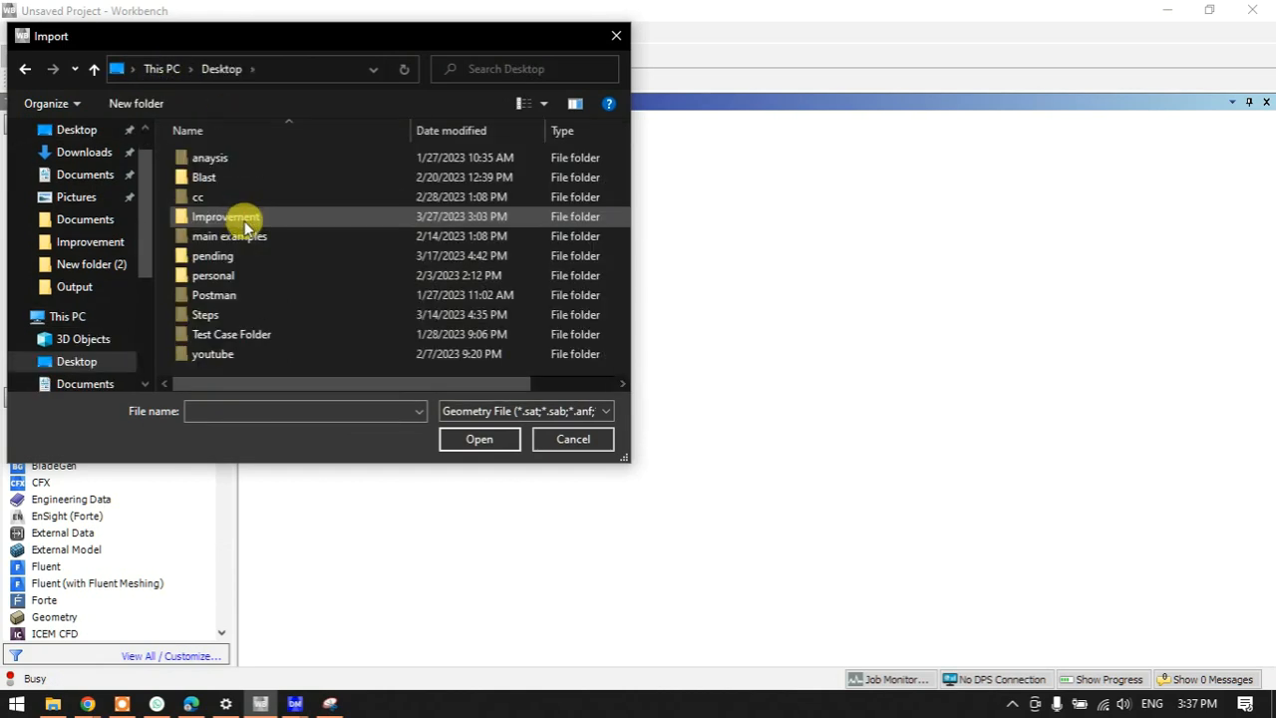
double_click(211, 314)
scroll(245, 269, down, 5)
scroll(254, 260, down, 4)
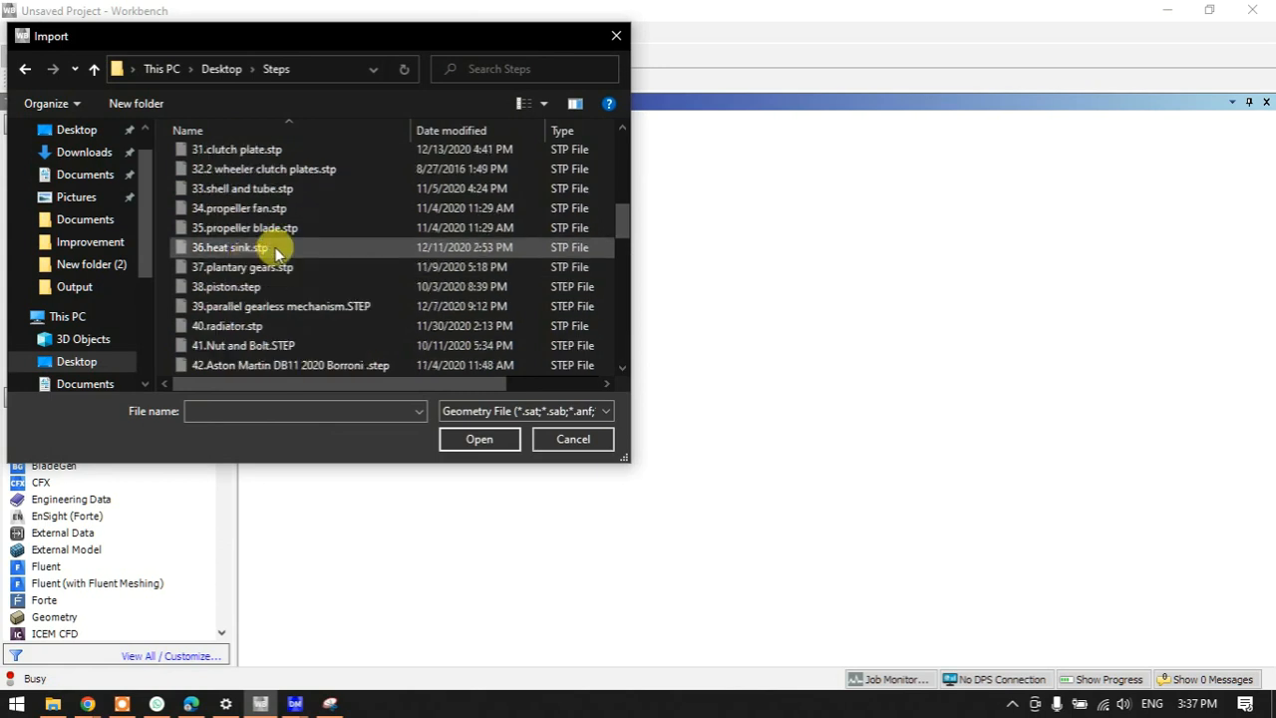
click(300, 286)
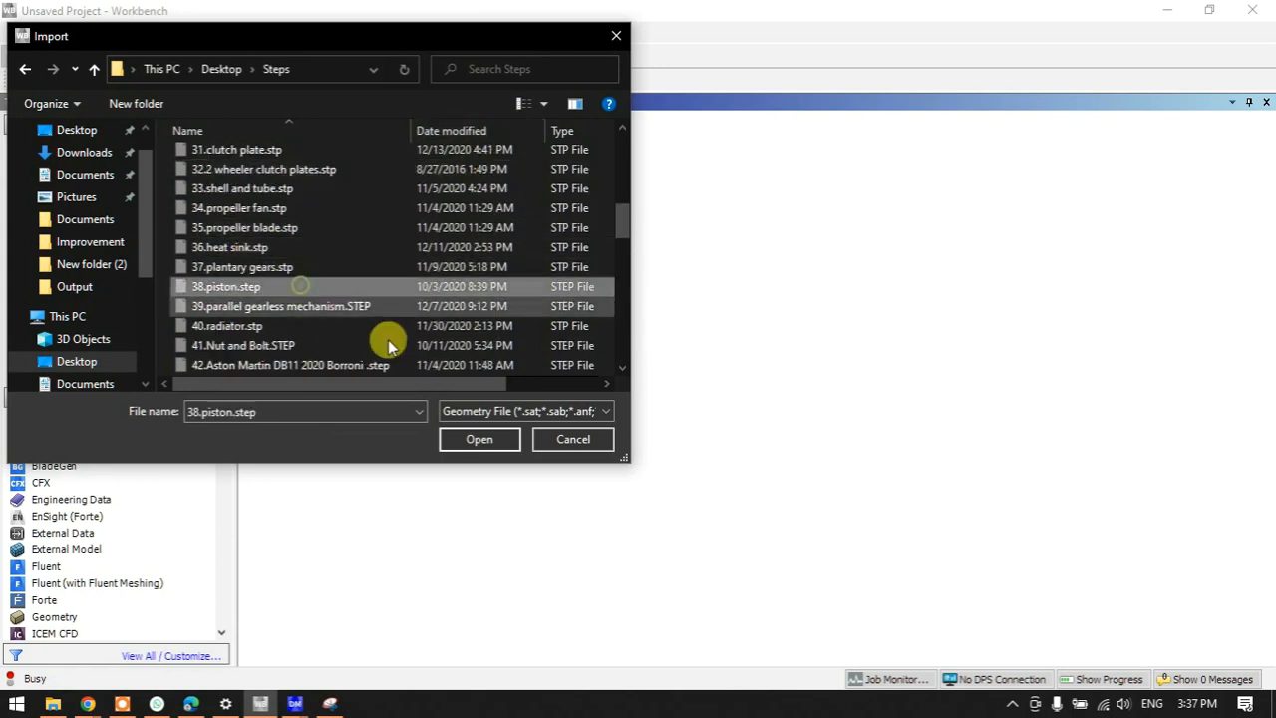
click(476, 437)
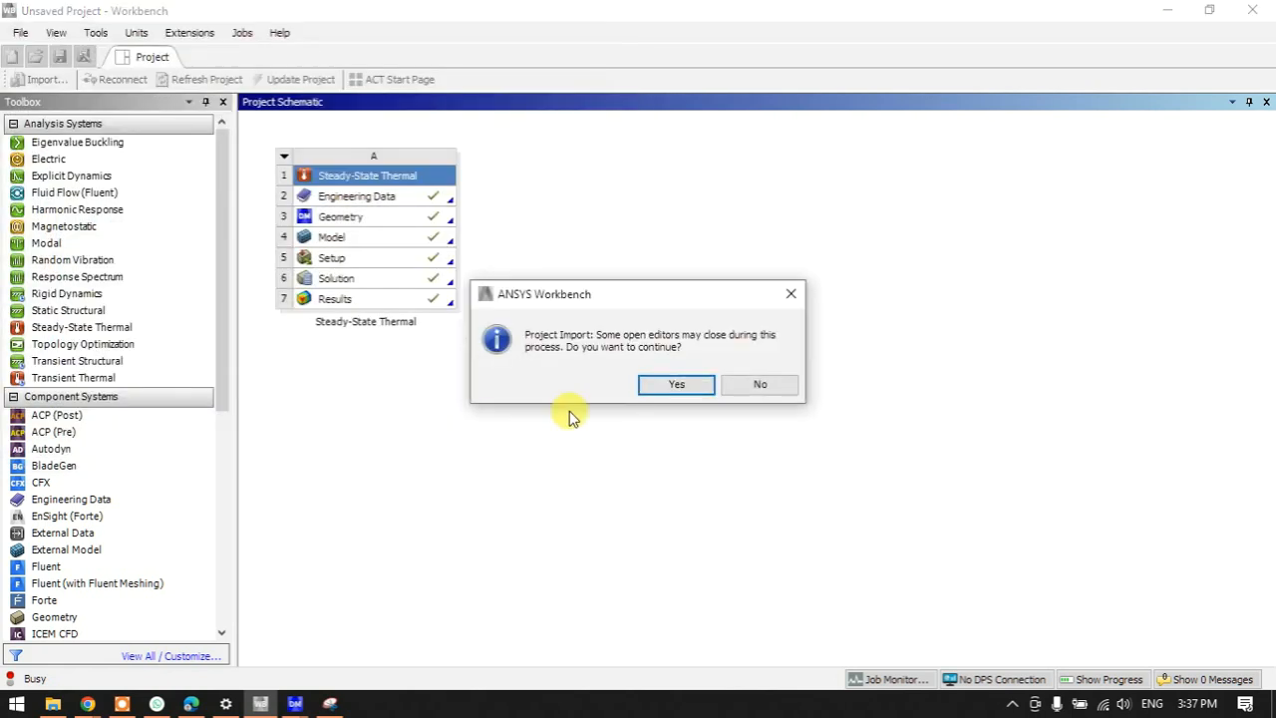
click(650, 384)
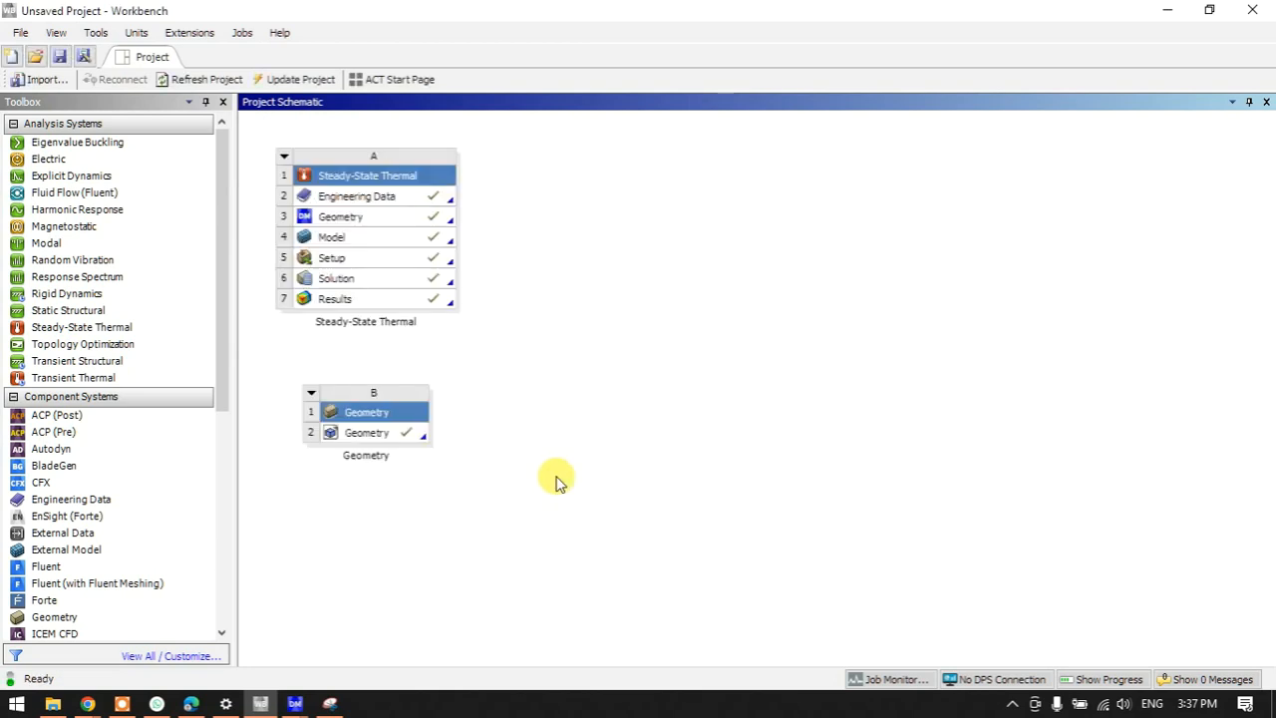
Open the imported piston in DesignModeler, generate its geometry and inspect it, then return to the Workbench project.
click(377, 434)
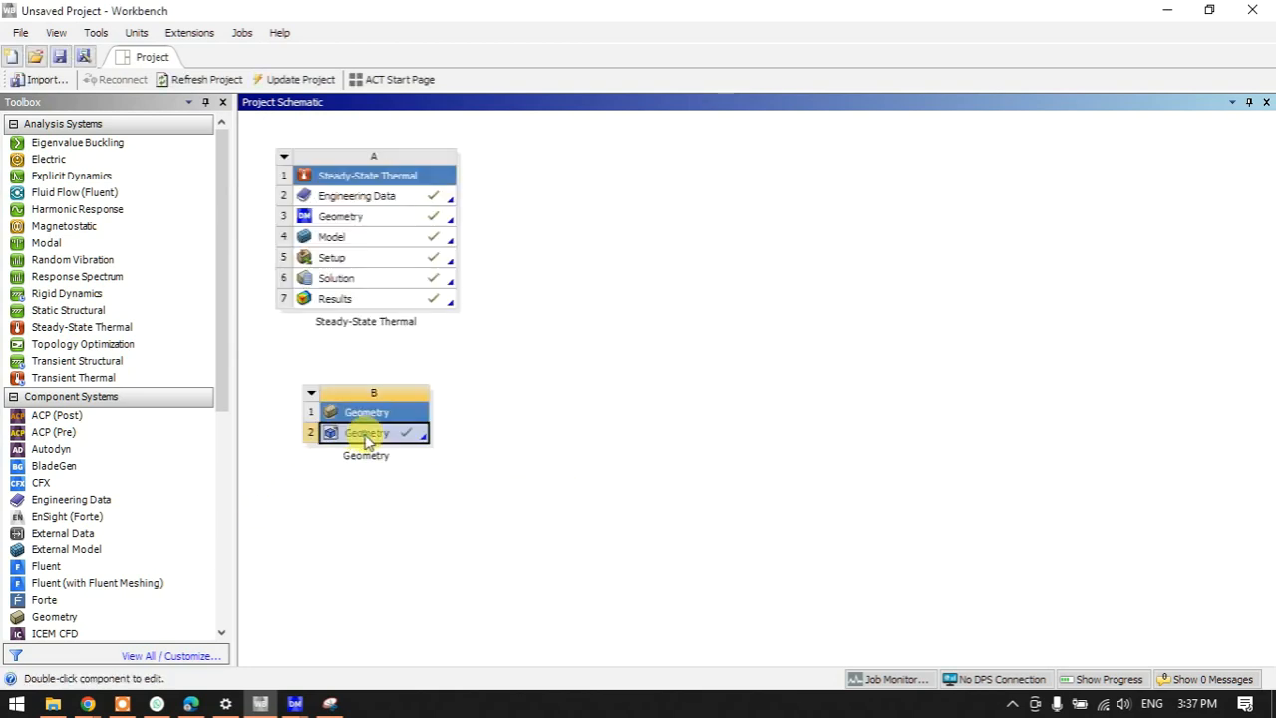
right_click(407, 438)
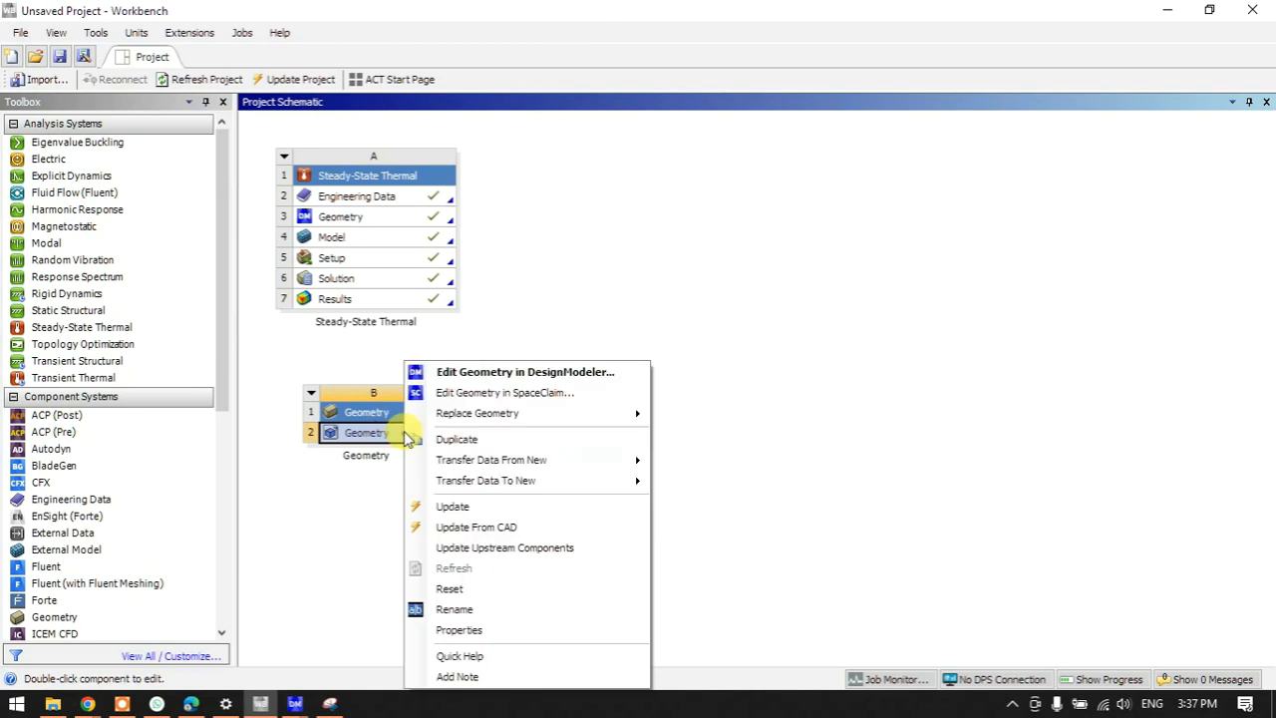
click(498, 384)
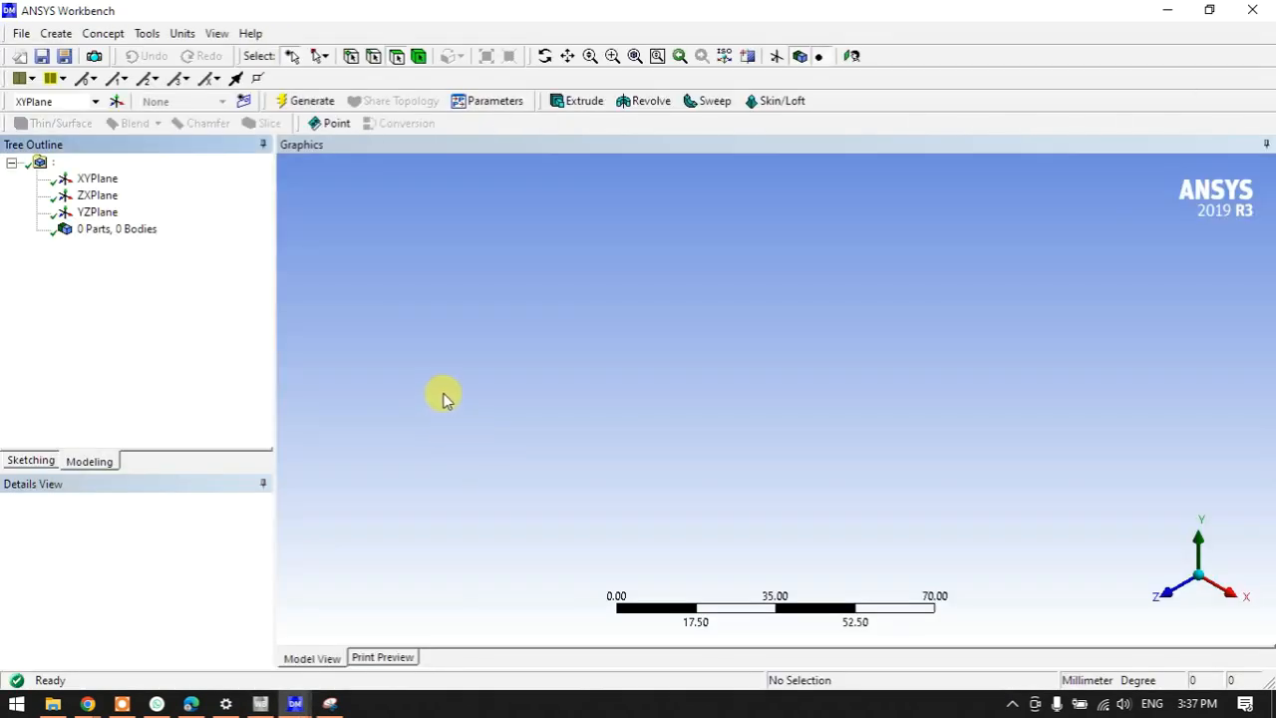
click(297, 105)
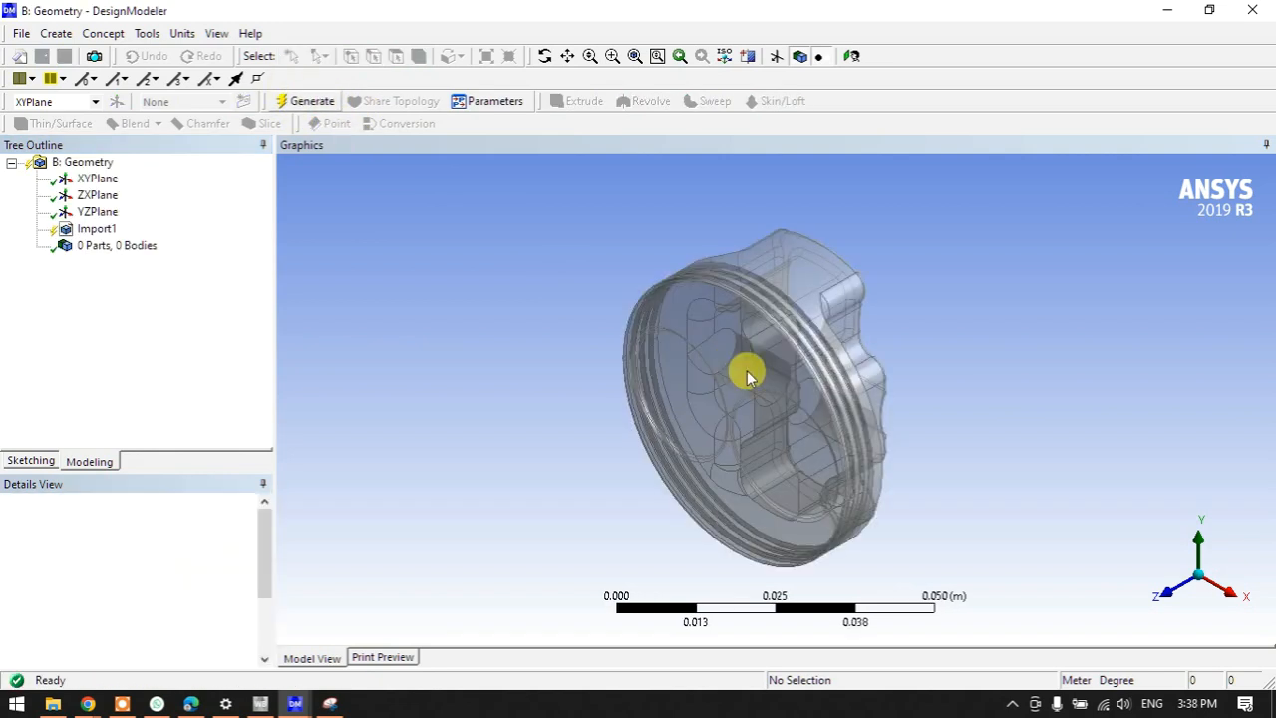
middle_drag(671, 427, 889, 272)
click(1169, 10)
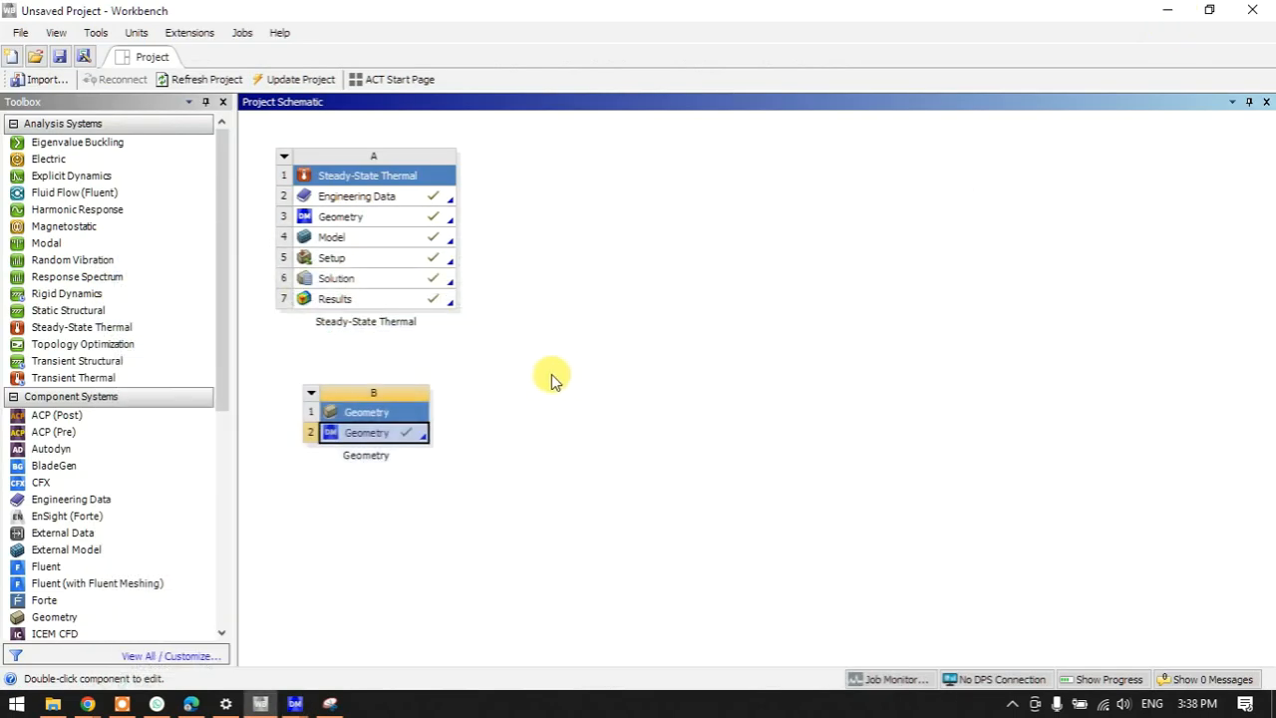
Delete both the Steady-State Thermal system and the Geometry system from the project schematic.
drag(269, 130, 481, 513)
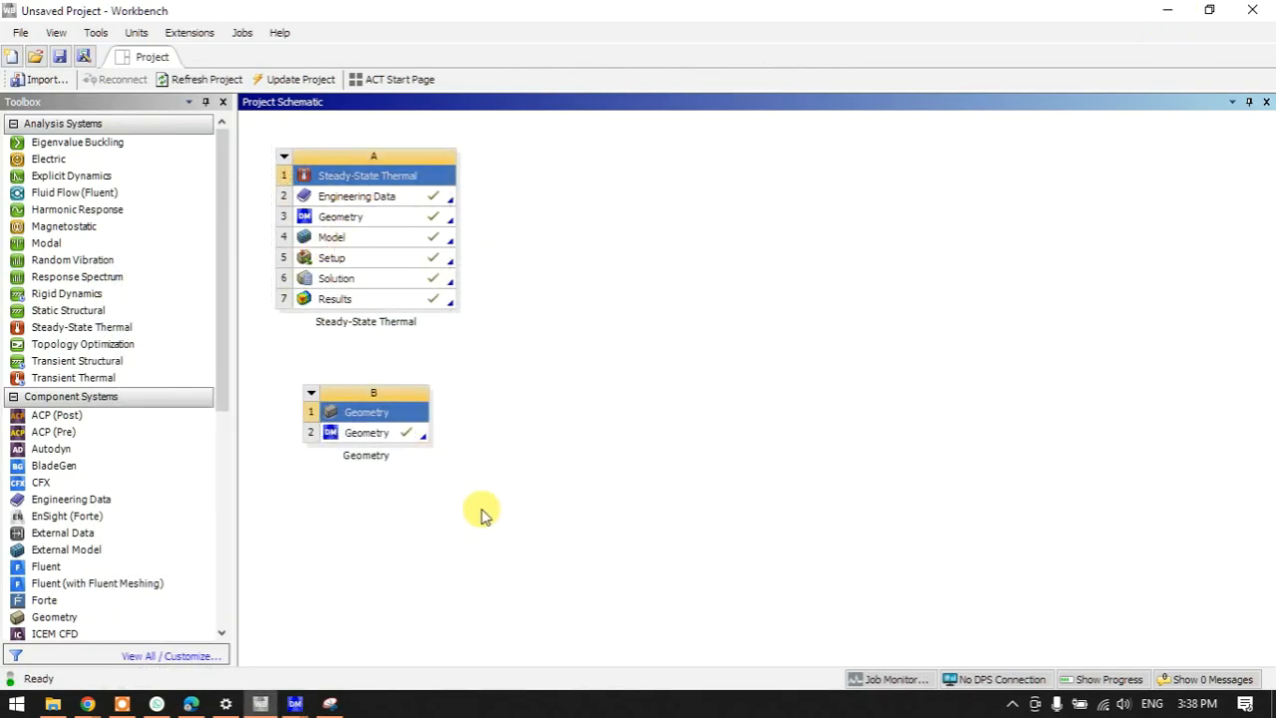
right_click(313, 178)
click(359, 299)
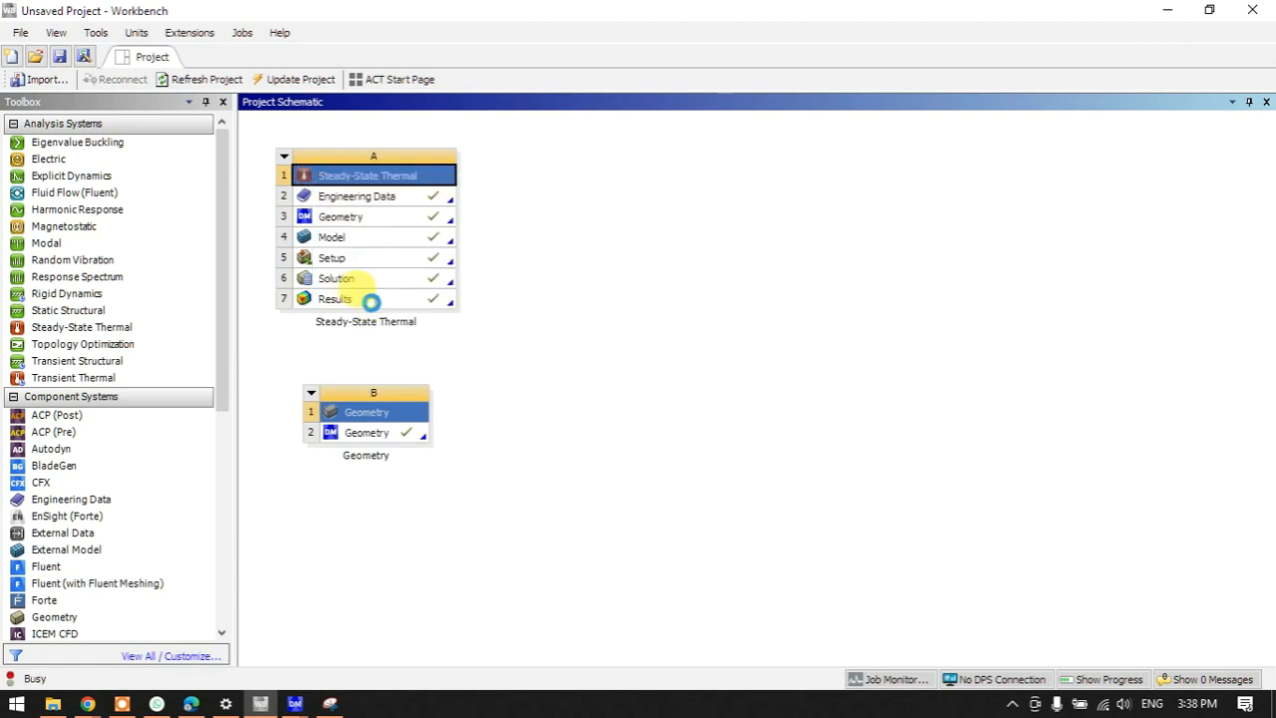
click(667, 392)
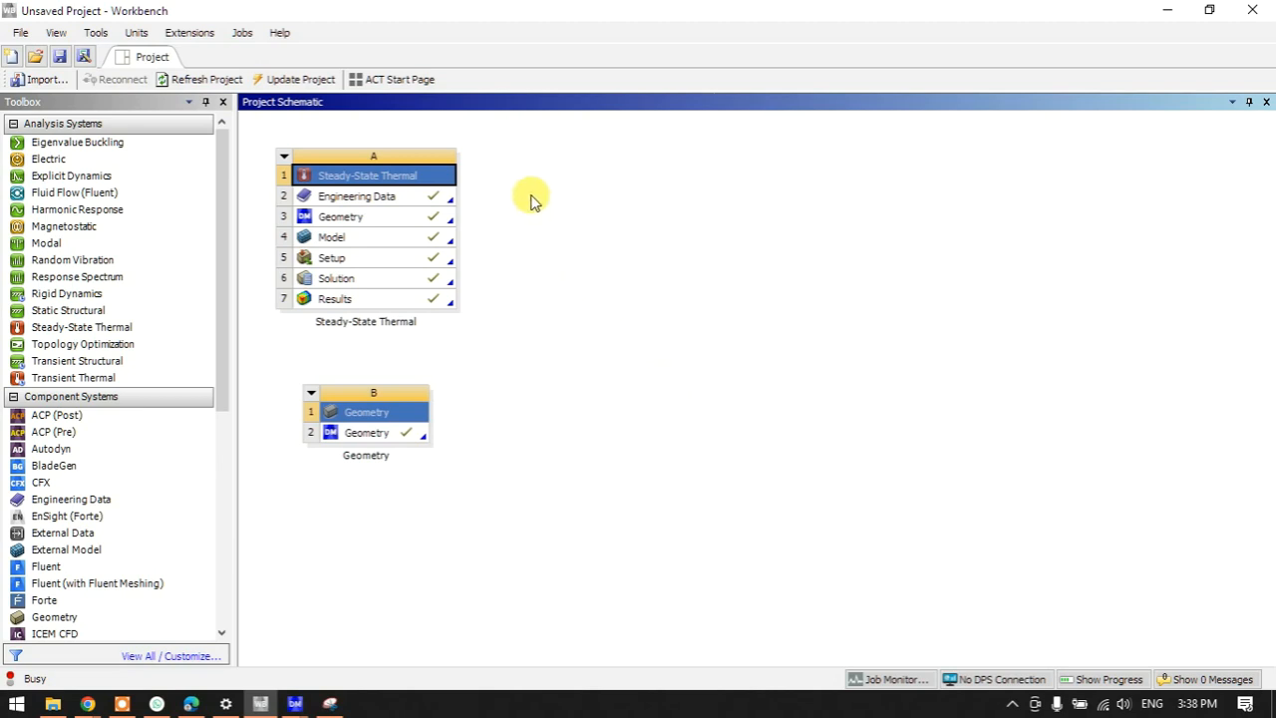
Switch to Snipping Tool, capture a blank area, and handwrite "TSA" with "Thermal" beneath it in red.
click(330, 702)
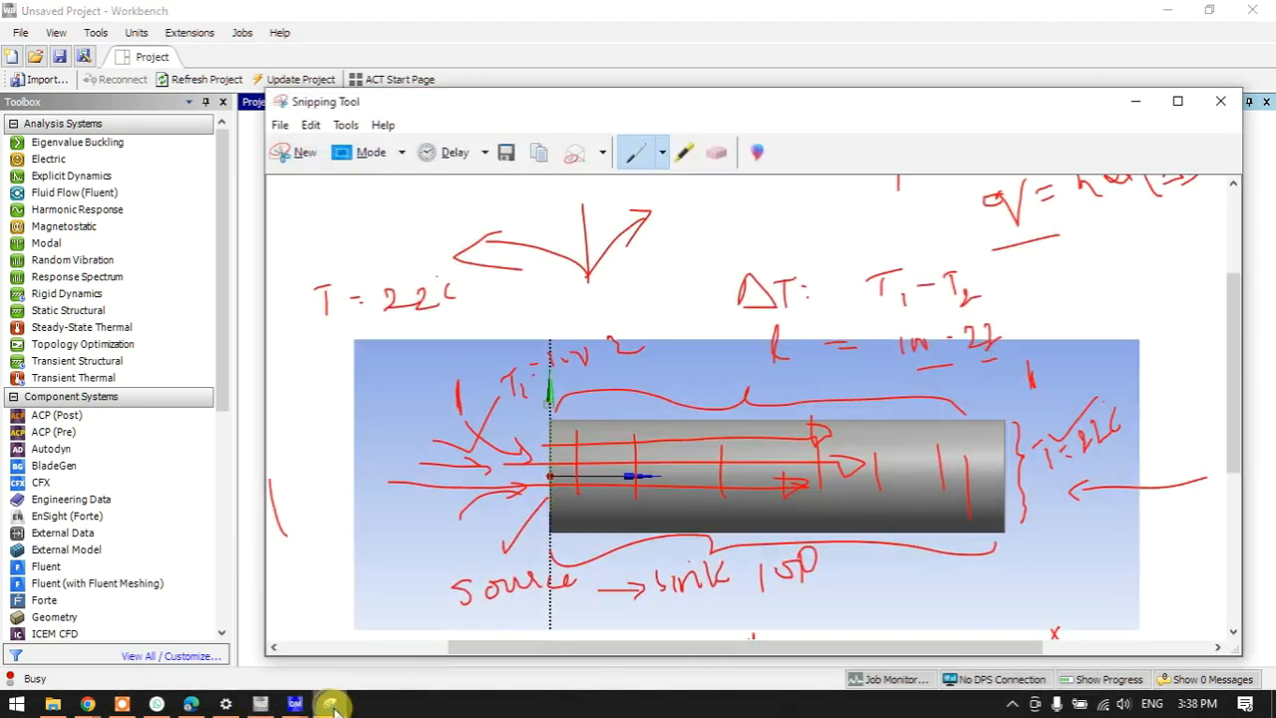
click(289, 152)
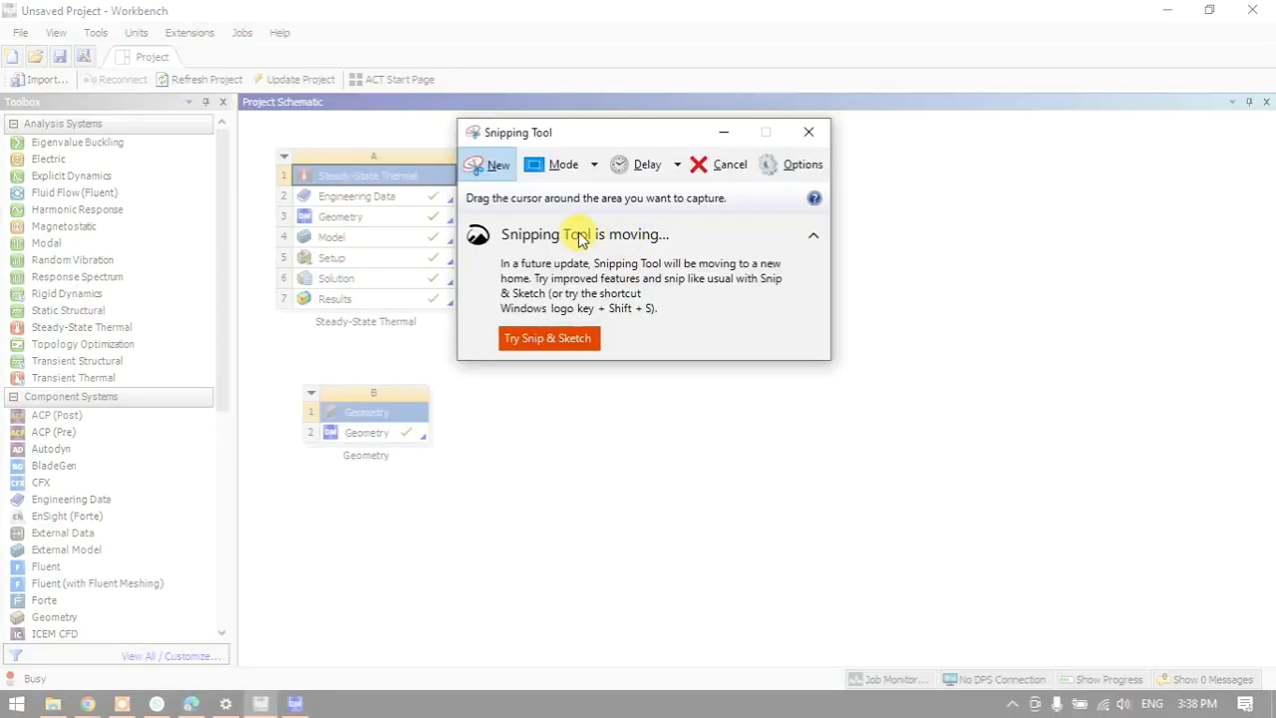
drag(888, 193, 1027, 285)
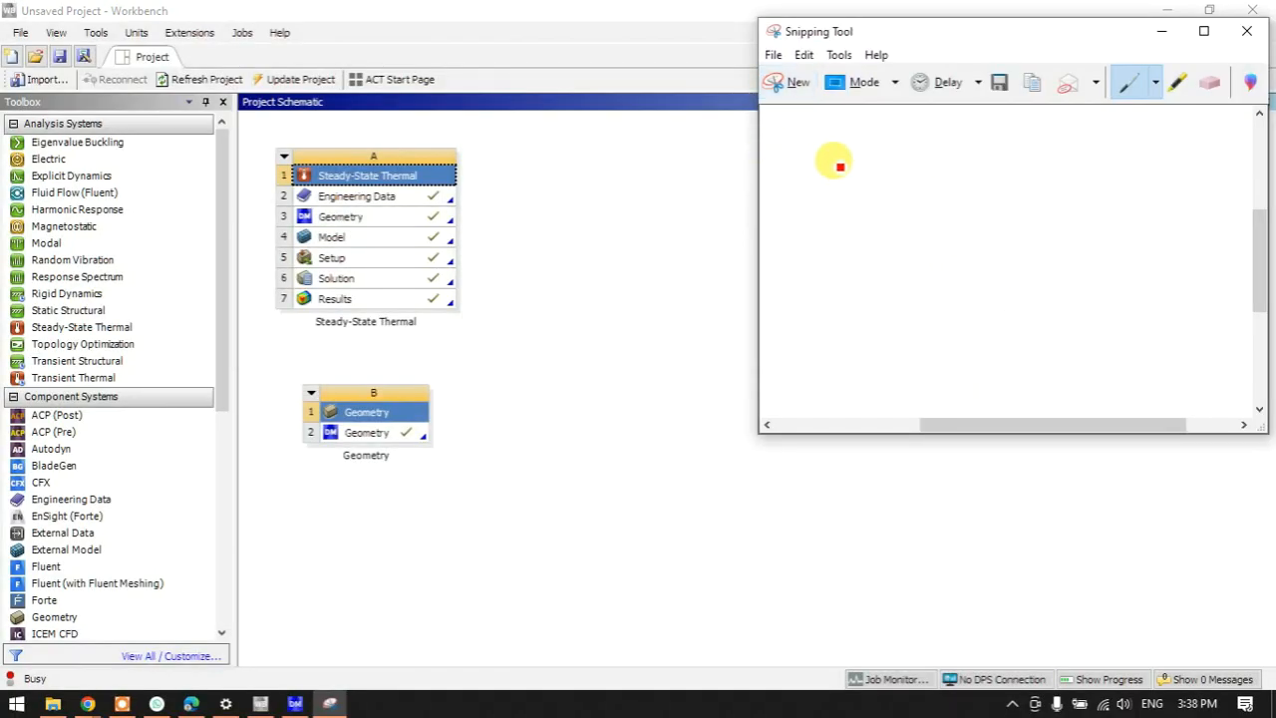
mouse_move(806, 141)
mouse_down()
mouse_move(805, 165)
mouse_move(829, 139)
mouse_move(837, 169)
mouse_move(893, 150)
mouse_move(911, 162)
mouse_up()
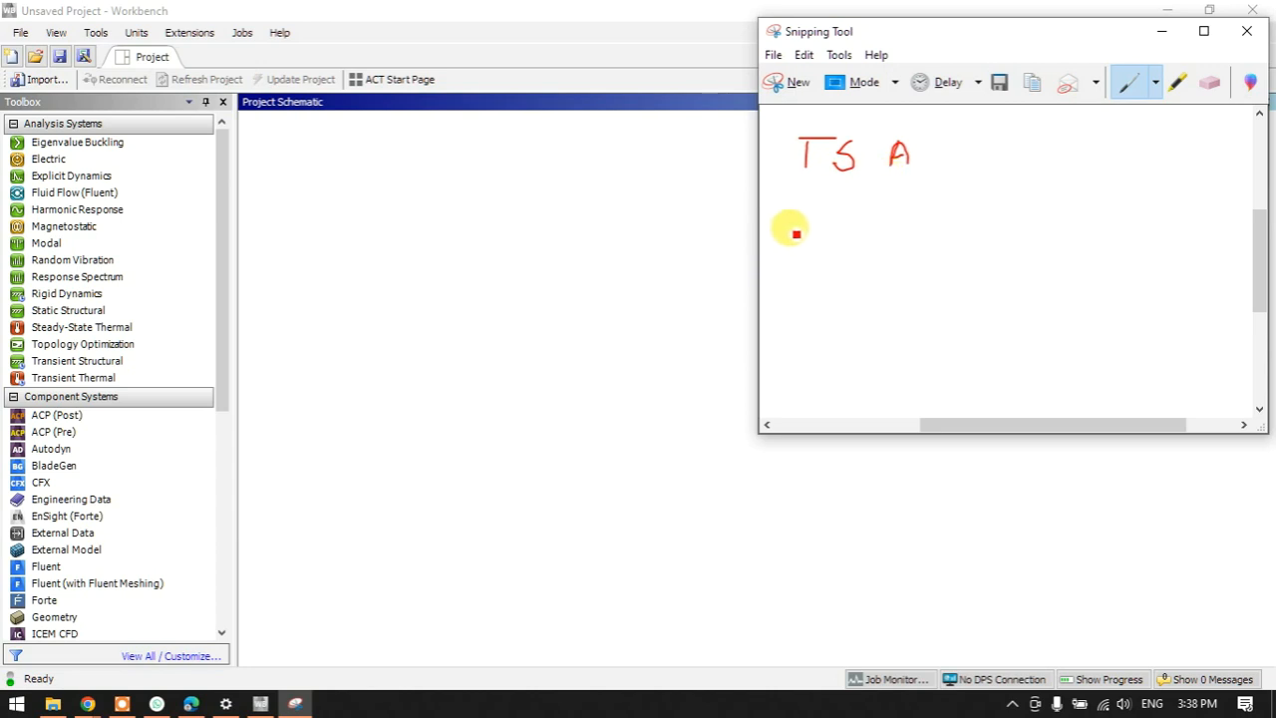
mouse_move(801, 229)
mouse_down()
mouse_move(797, 250)
mouse_move(817, 256)
mouse_move(870, 262)
mouse_move(915, 247)
mouse_up()
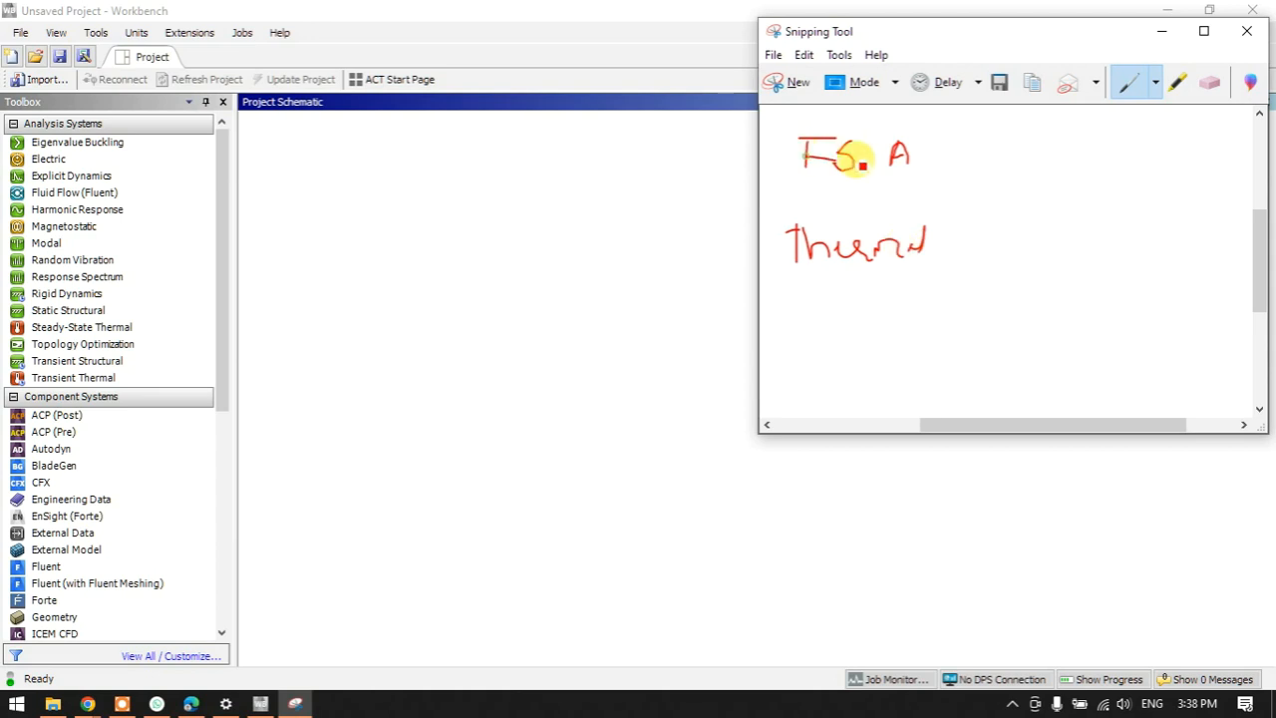
Capture a new blank area and handwrite "Thermo Struct" with "Thermal Struct" beneath it in red.
click(789, 83)
drag(886, 190, 1029, 345)
drag(806, 147, 805, 186)
drag(789, 149, 822, 145)
mouse_move(824, 145)
mouse_down()
mouse_move(827, 177)
mouse_move(846, 184)
mouse_up()
drag(853, 175, 923, 176)
drag(818, 251, 819, 294)
mouse_move(805, 257)
mouse_down()
mouse_move(843, 249)
mouse_move(857, 271)
mouse_move(961, 287)
mouse_up()
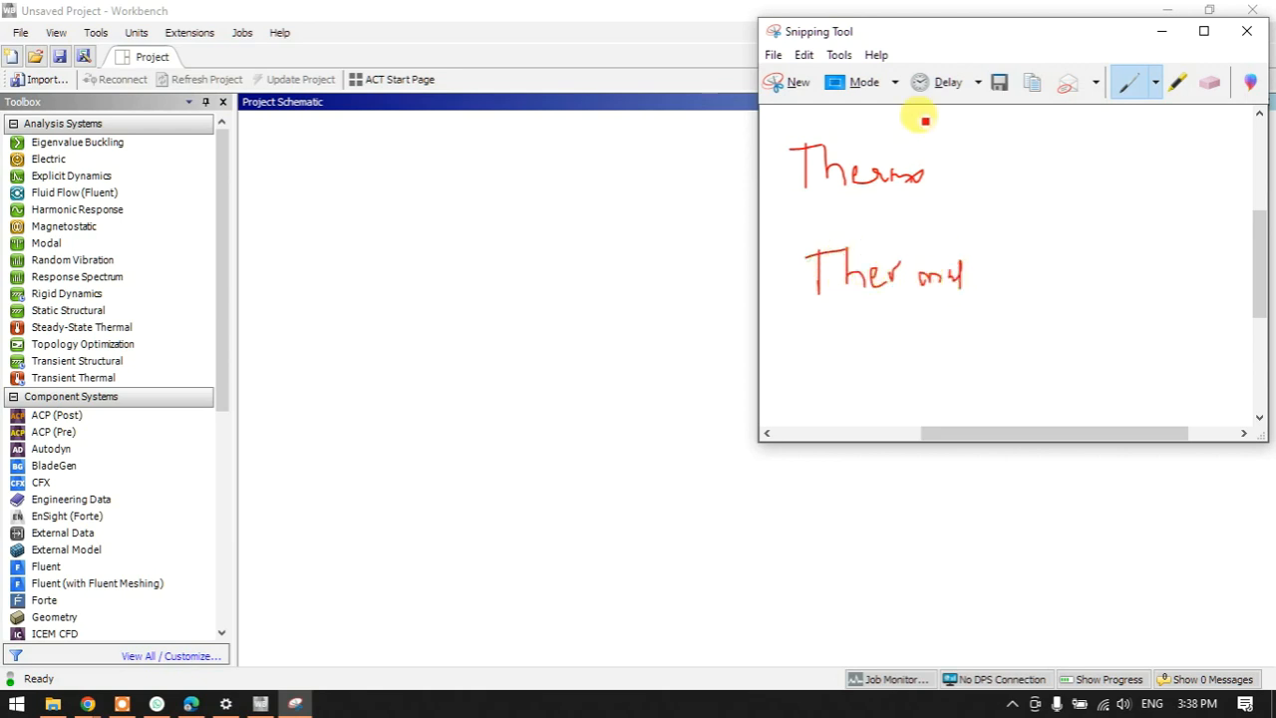
mouse_move(988, 151)
mouse_down()
mouse_move(1007, 176)
mouse_move(1090, 158)
mouse_up()
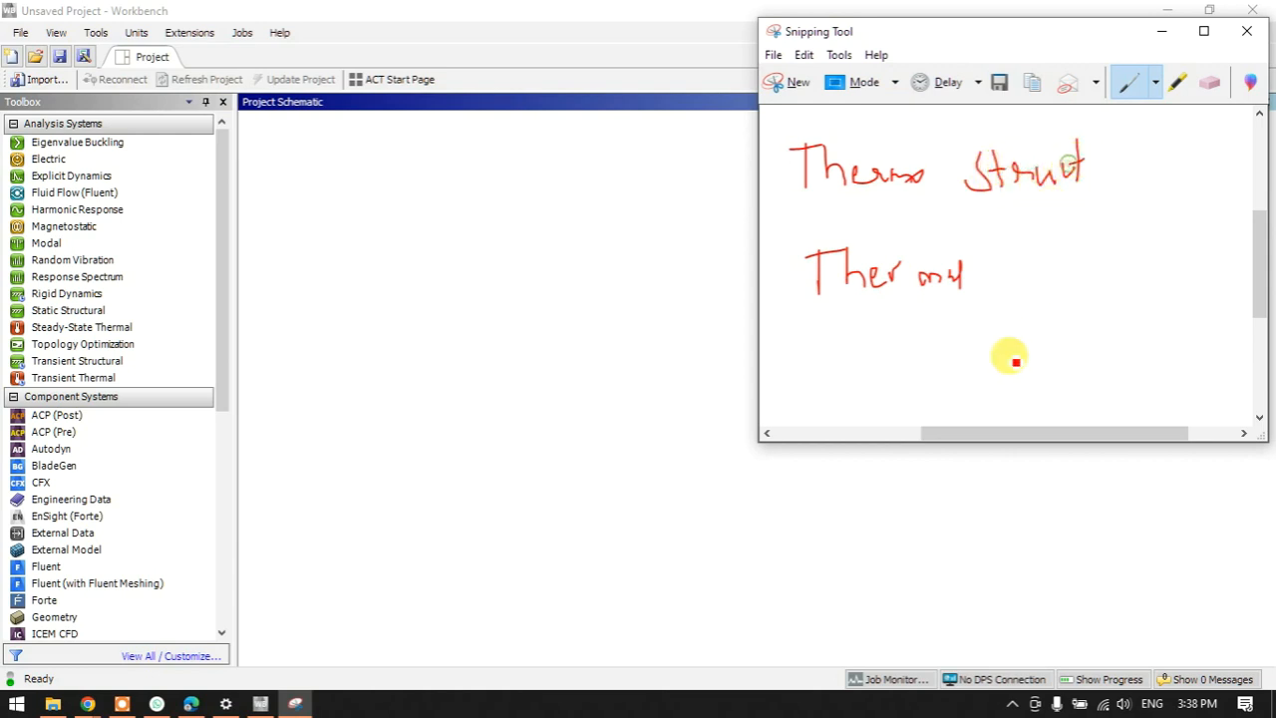
mouse_move(997, 257)
mouse_down()
mouse_move(1088, 241)
mouse_move(1088, 263)
mouse_move(1100, 239)
mouse_up()
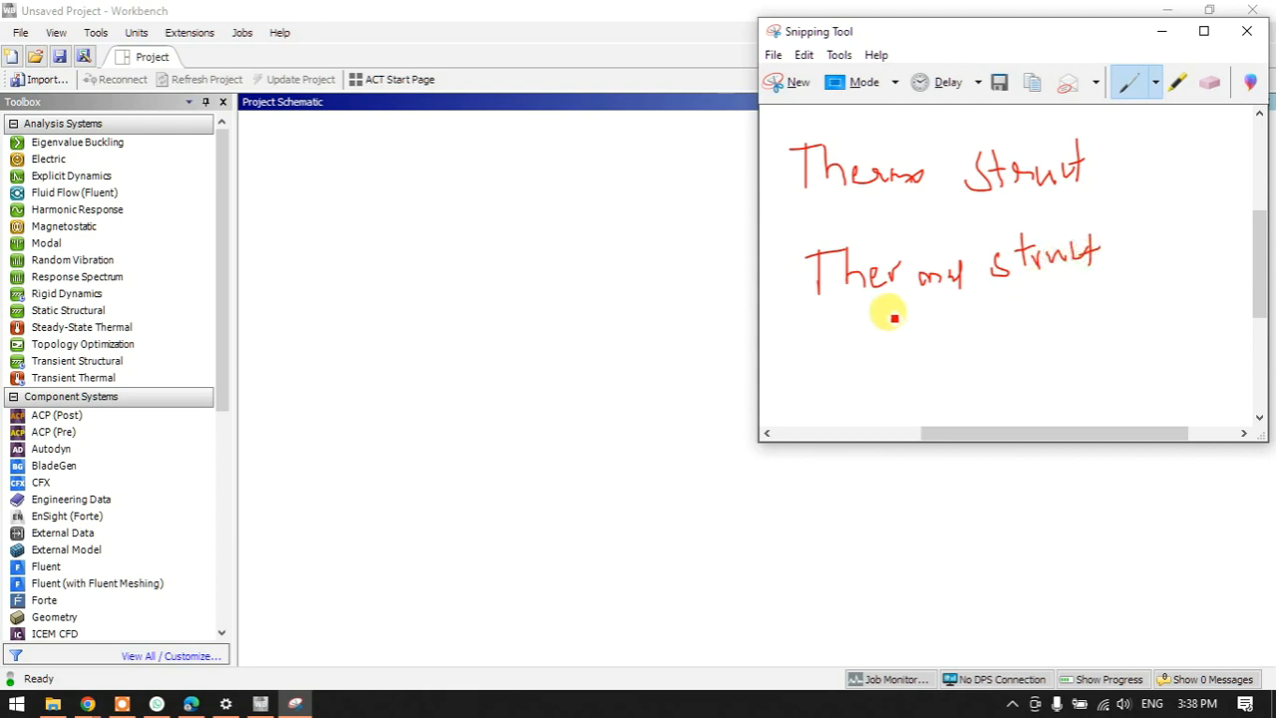
Underline "Thermal" and "Struct" with a plus between them, box "Thermo Struct", write "St" beside it, and return to Workbench.
drag(829, 305, 1019, 310)
drag(1008, 301, 1009, 319)
drag(1026, 295, 1090, 284)
mouse_move(1078, 186)
mouse_down()
mouse_move(1133, 164)
mouse_move(1179, 181)
mouse_move(1188, 159)
mouse_up()
mouse_move(1117, 141)
mouse_down()
mouse_move(1114, 202)
mouse_move(771, 209)
mouse_move(772, 138)
mouse_move(1130, 143)
mouse_up()
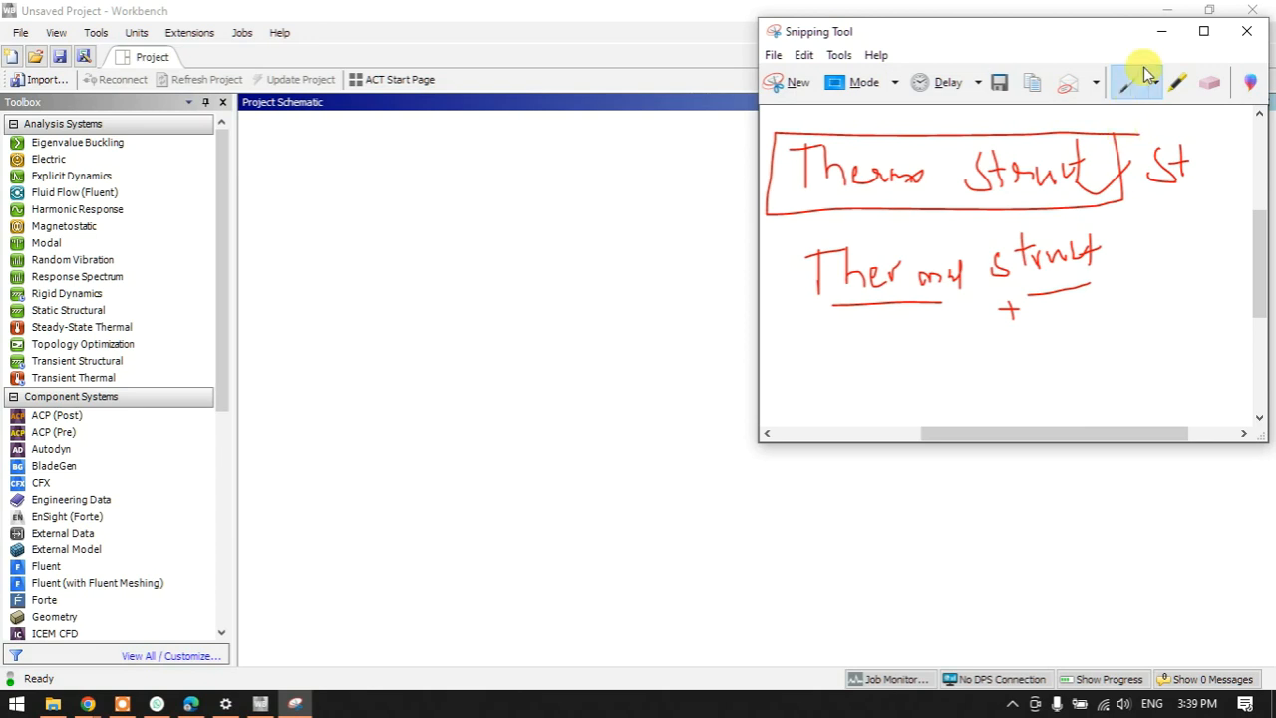
click(1161, 32)
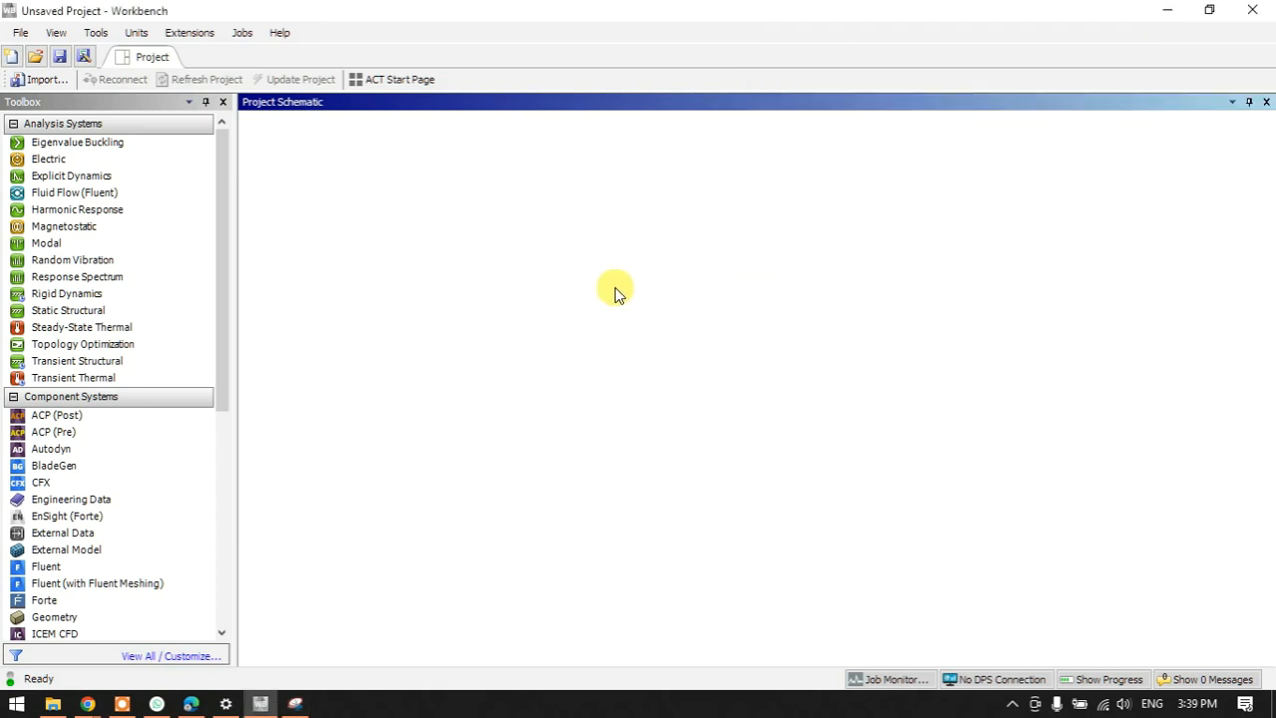
Import the geometry file 38.piston.step from the Steps folder into the project schematic.
click(45, 84)
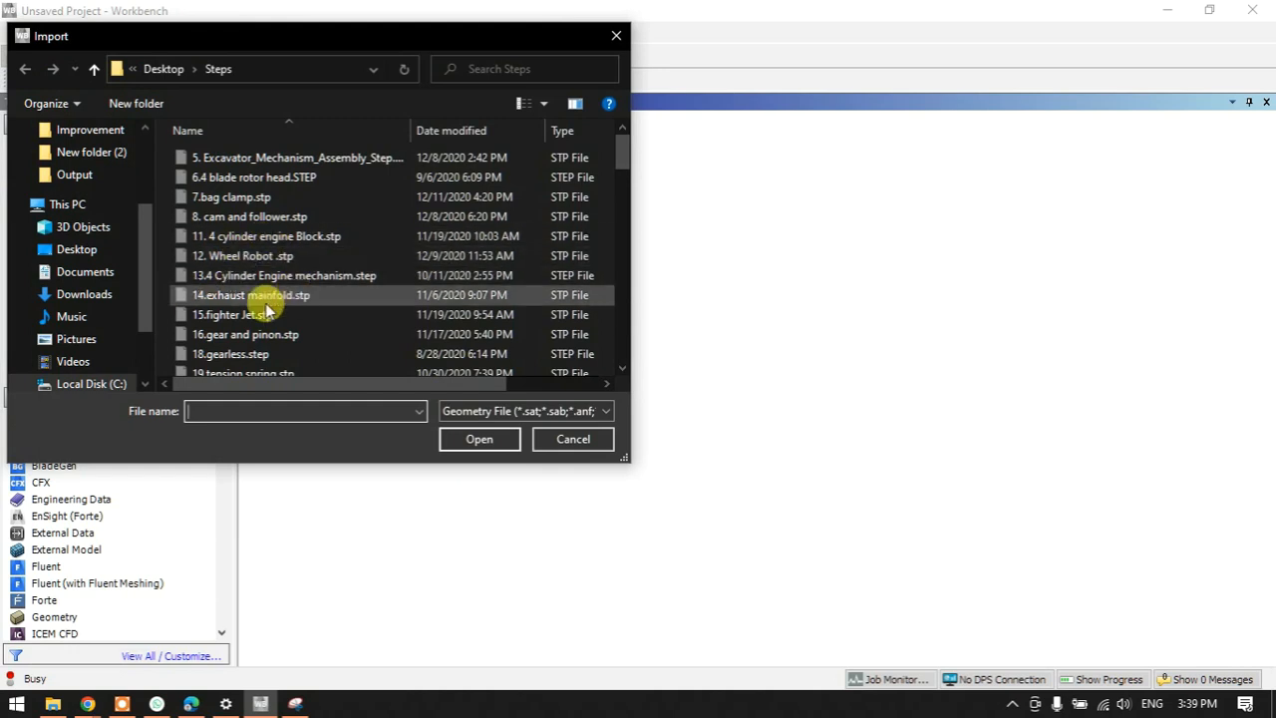
scroll(267, 311, down, 2)
scroll(213, 288, up, 2)
scroll(224, 240, down, 1)
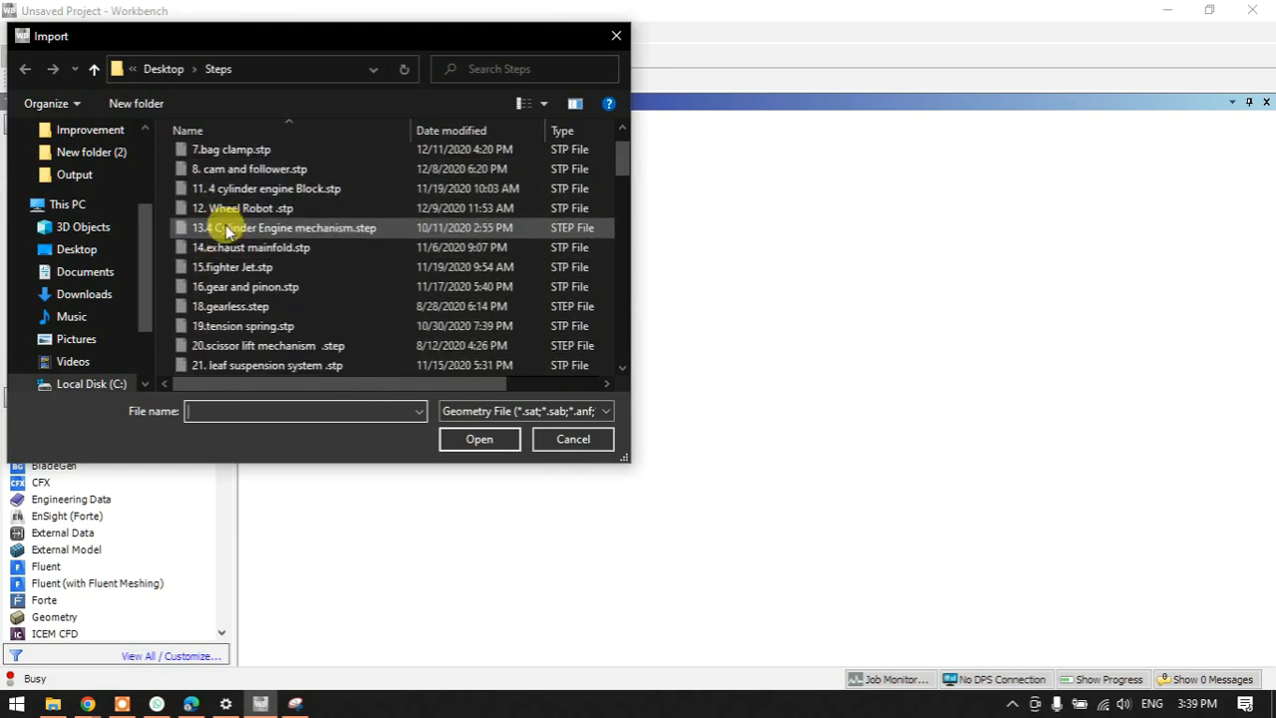
scroll(229, 322, down, 5)
scroll(235, 330, up, 5)
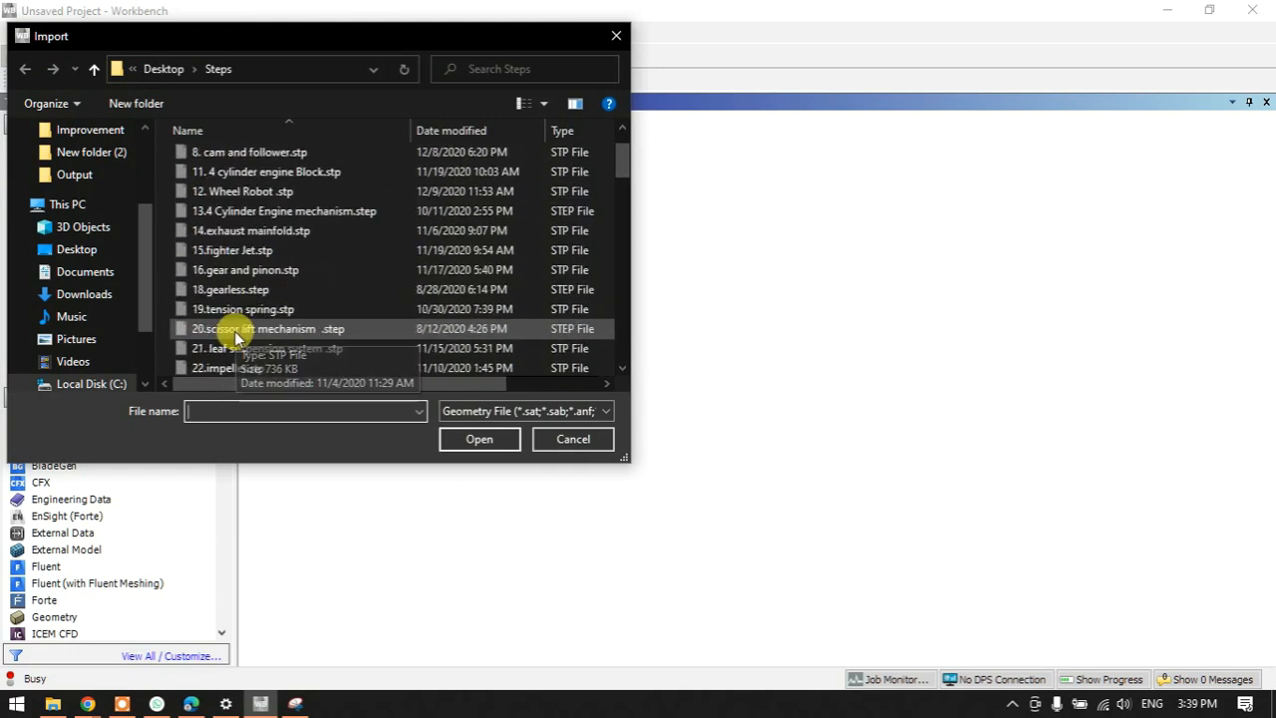
scroll(234, 331, up, 1)
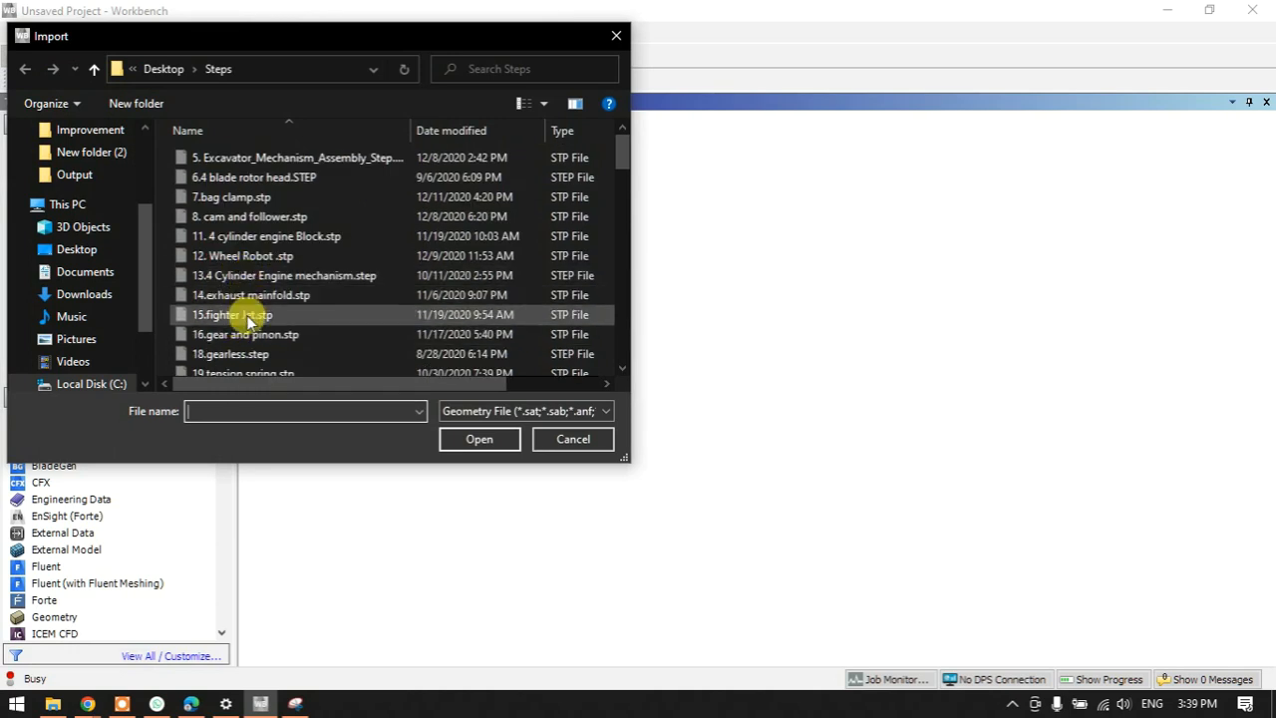
scroll(250, 319, down, 3)
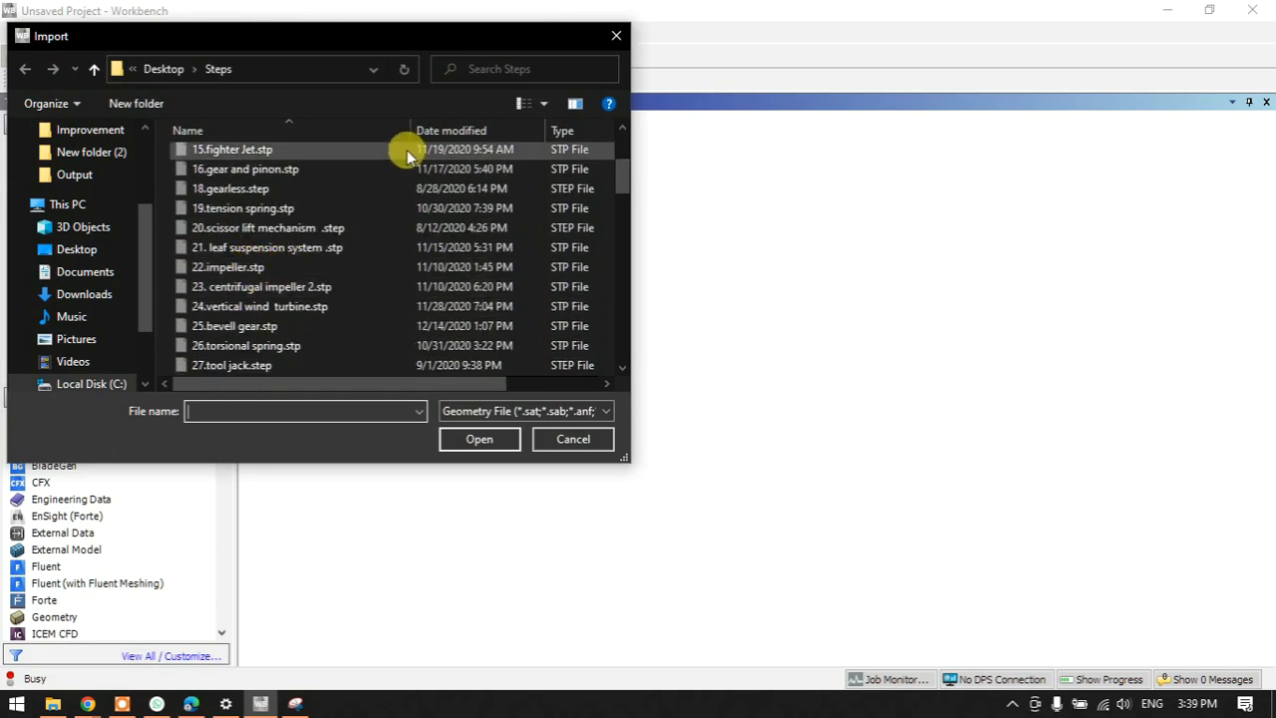
click(493, 62)
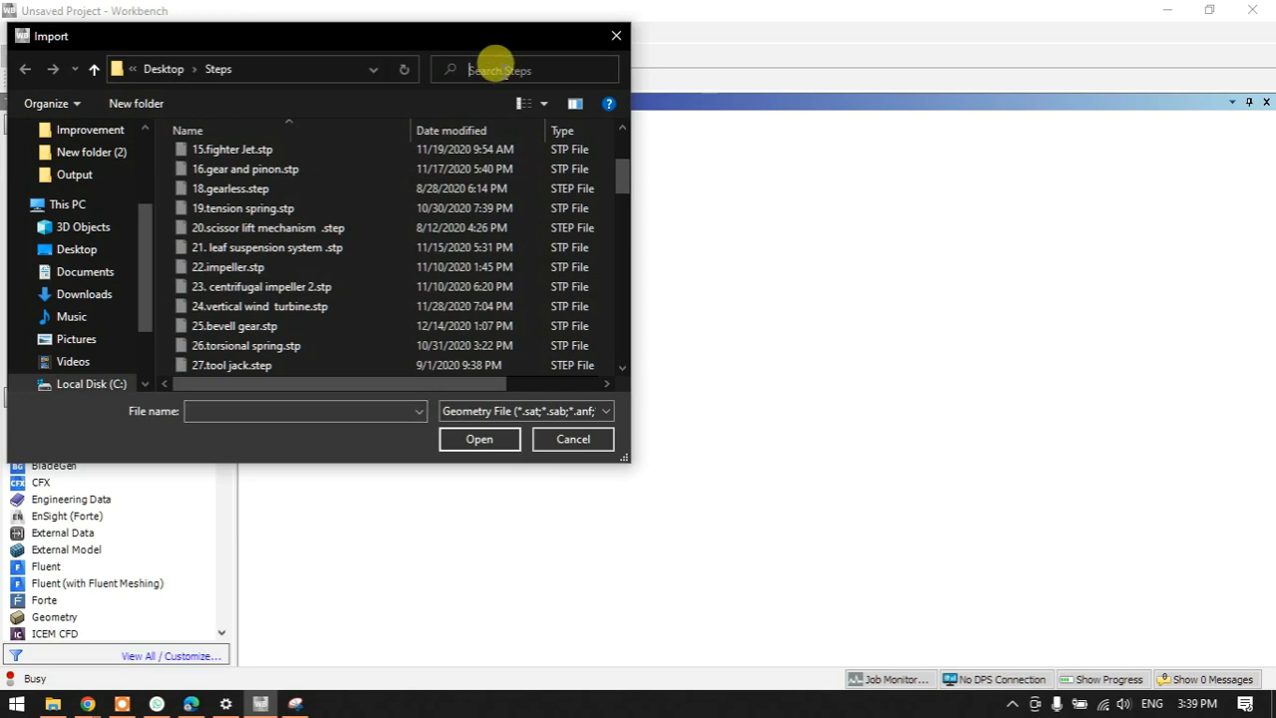
text(pi)
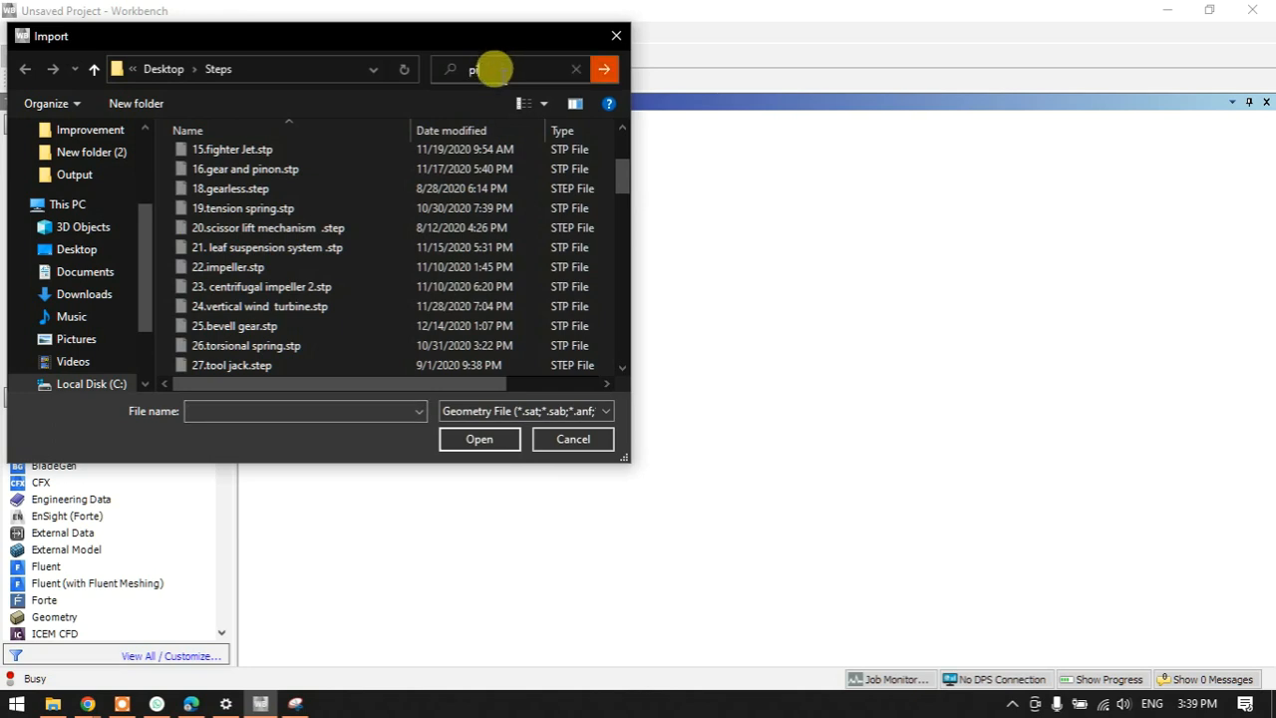
text(s)
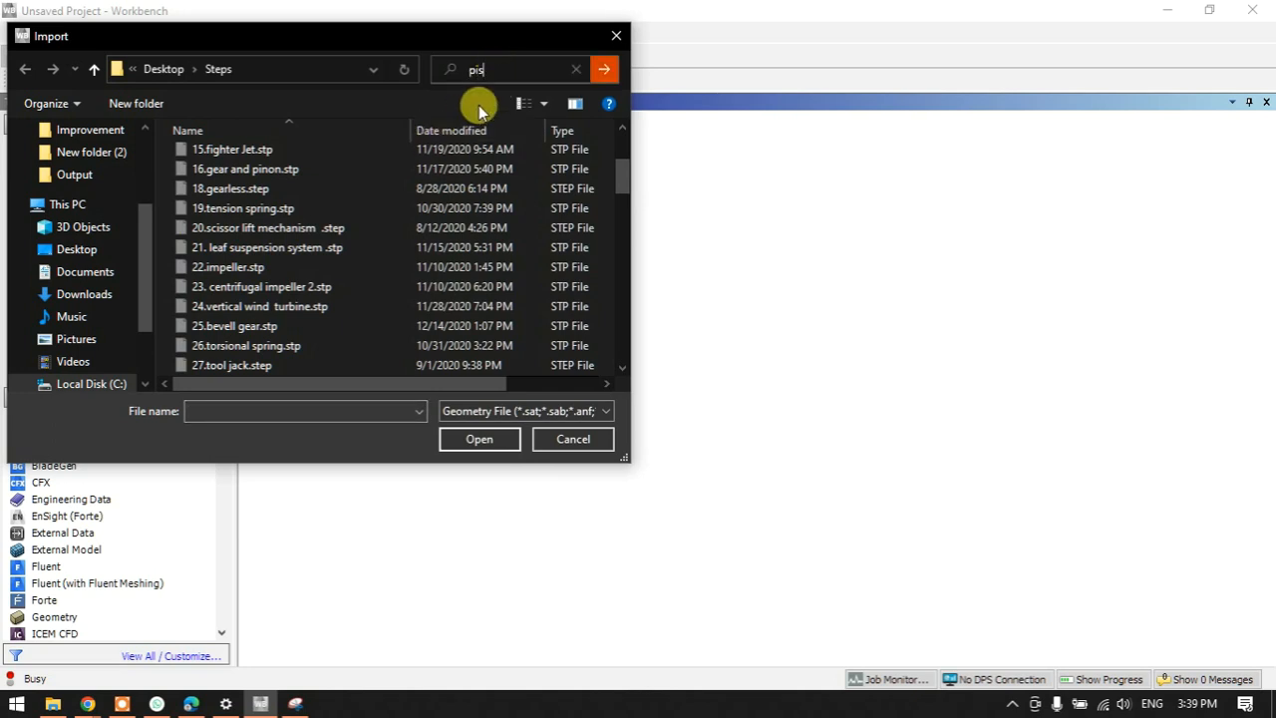
scroll(305, 260, down, 2)
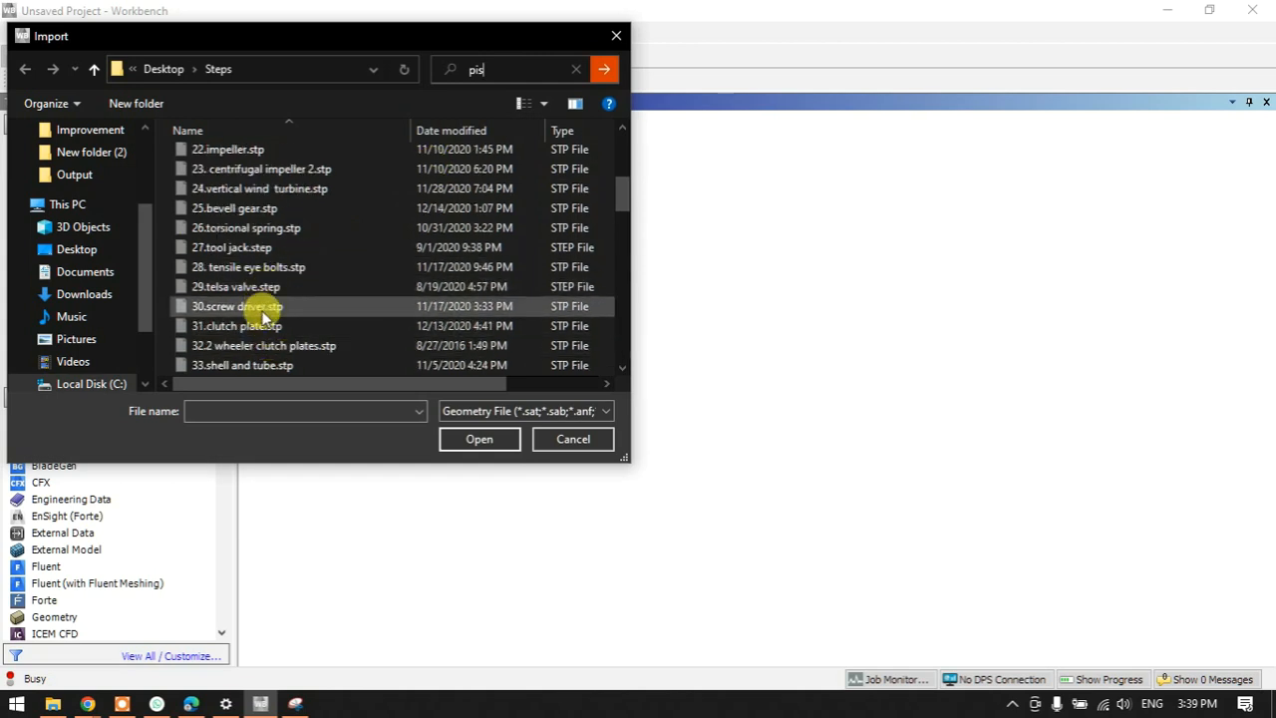
scroll(258, 328, down, 2)
click(255, 346)
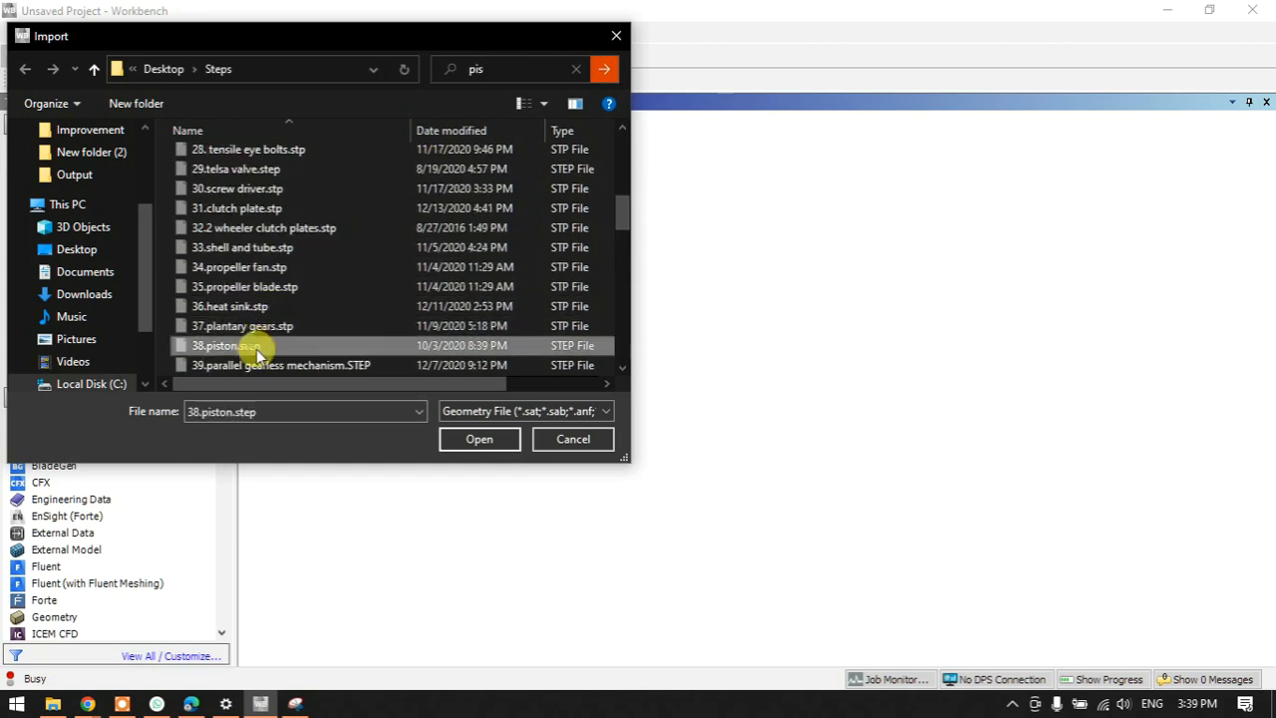
click(464, 439)
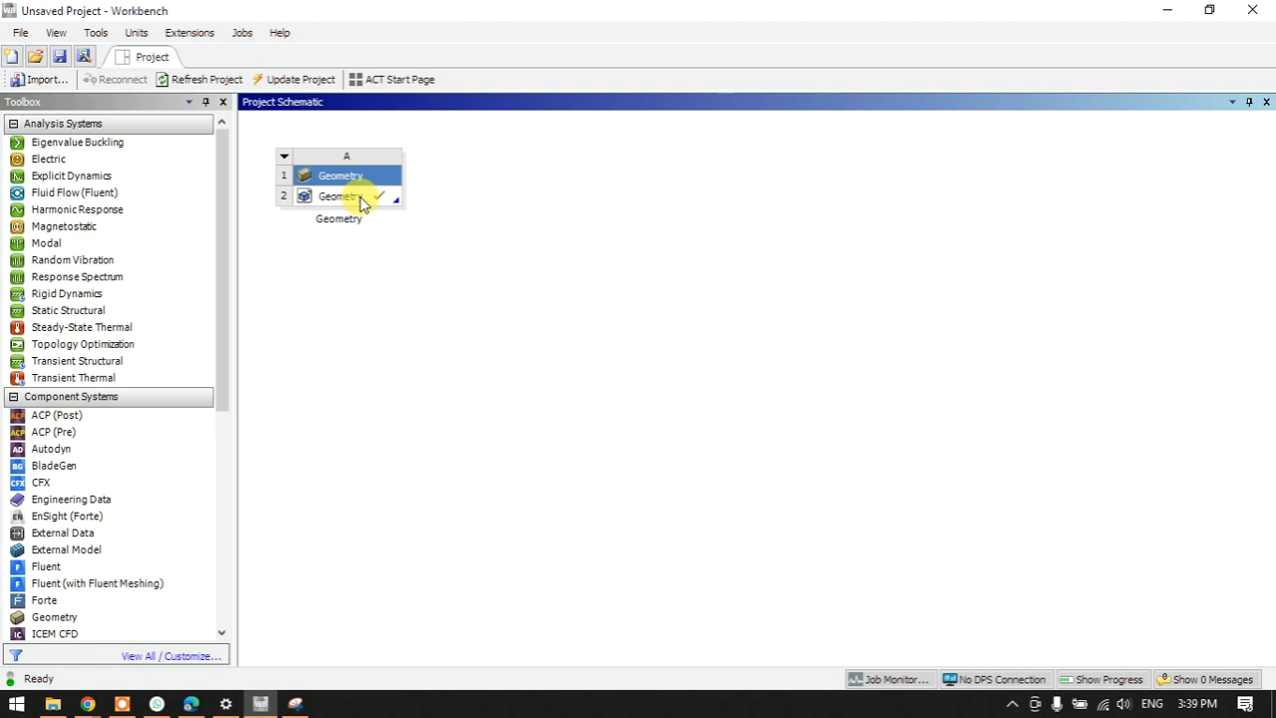
Open the imported piston geometry in DesignModeler and inspect its crown with the two valve pockets.
click(360, 198)
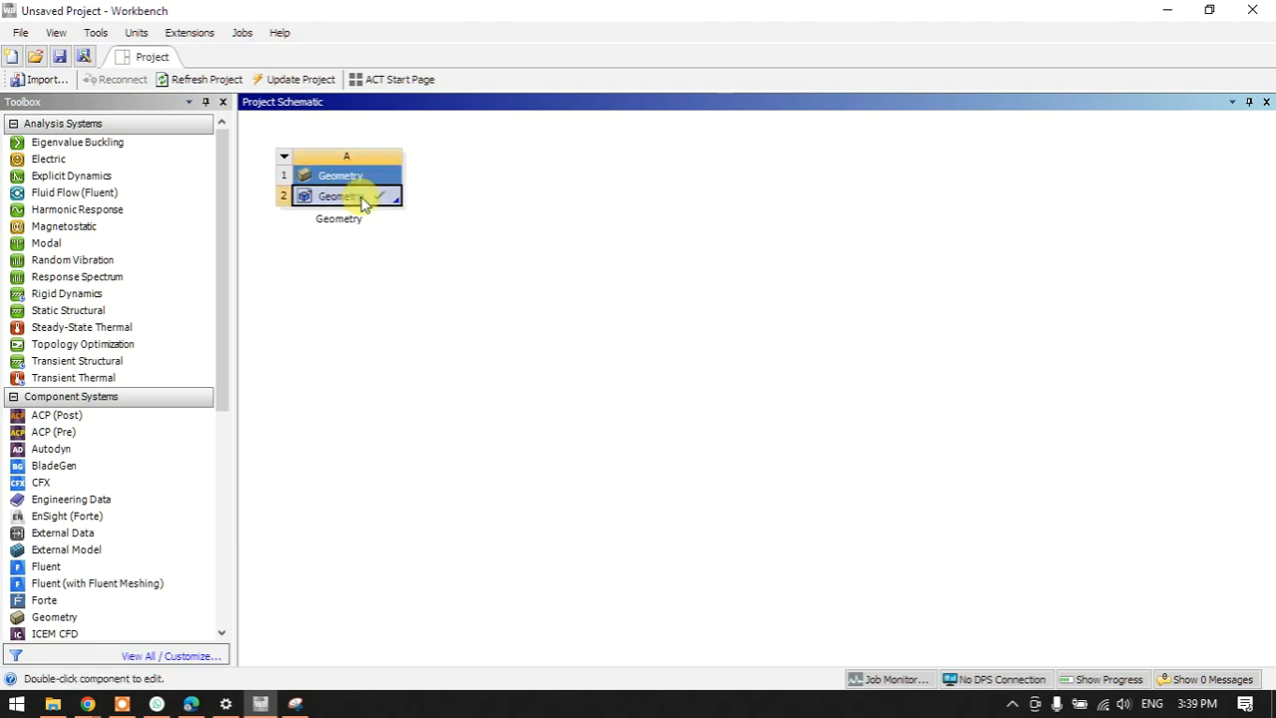
right_click(378, 200)
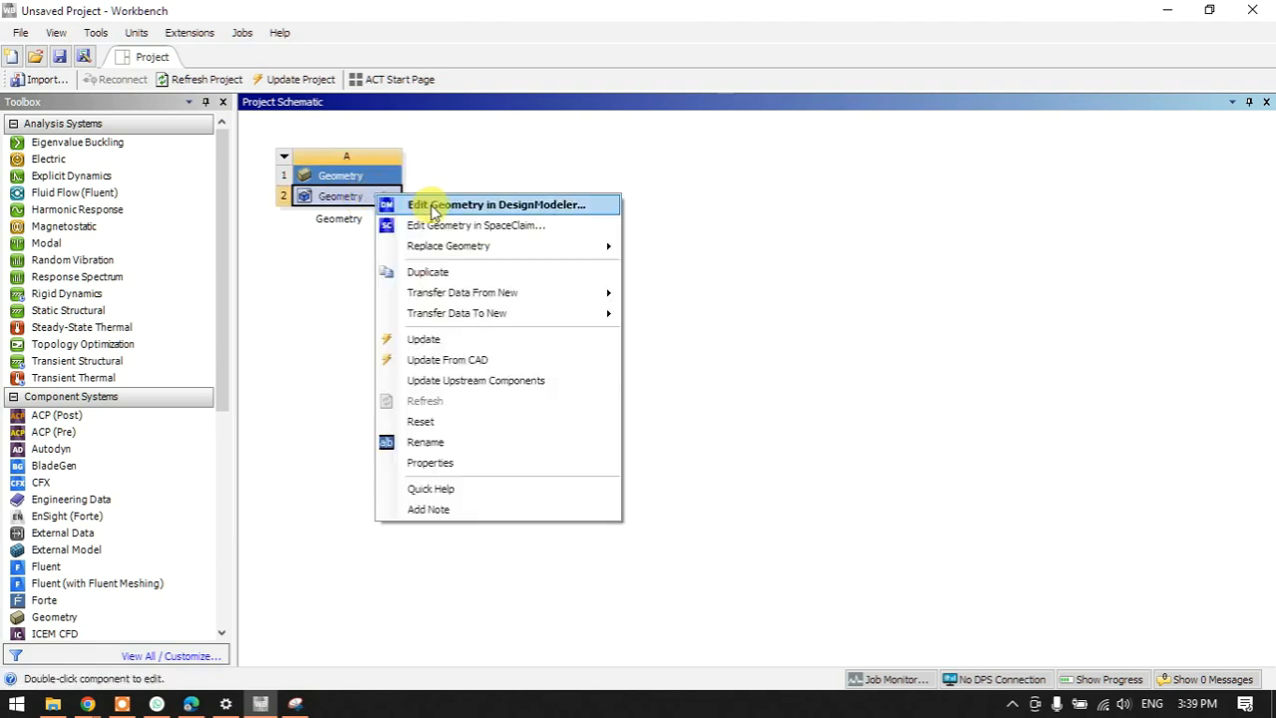
click(430, 206)
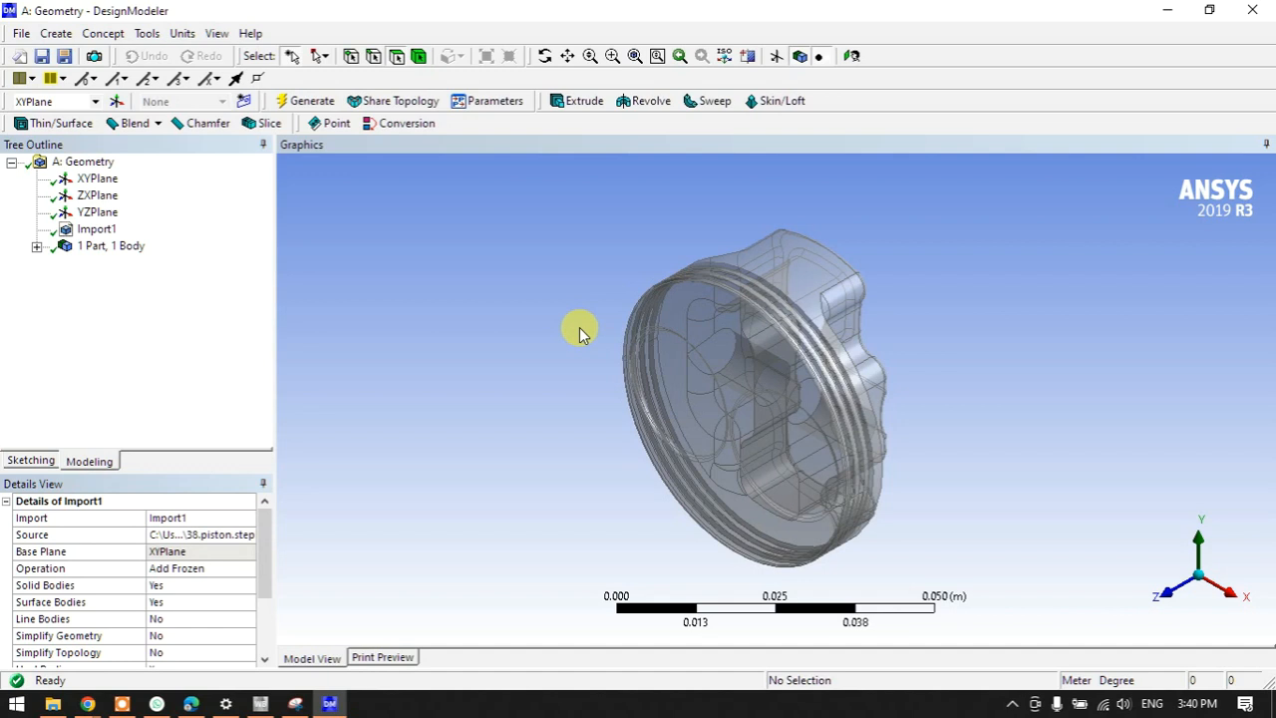
middle_drag(579, 328, 903, 288)
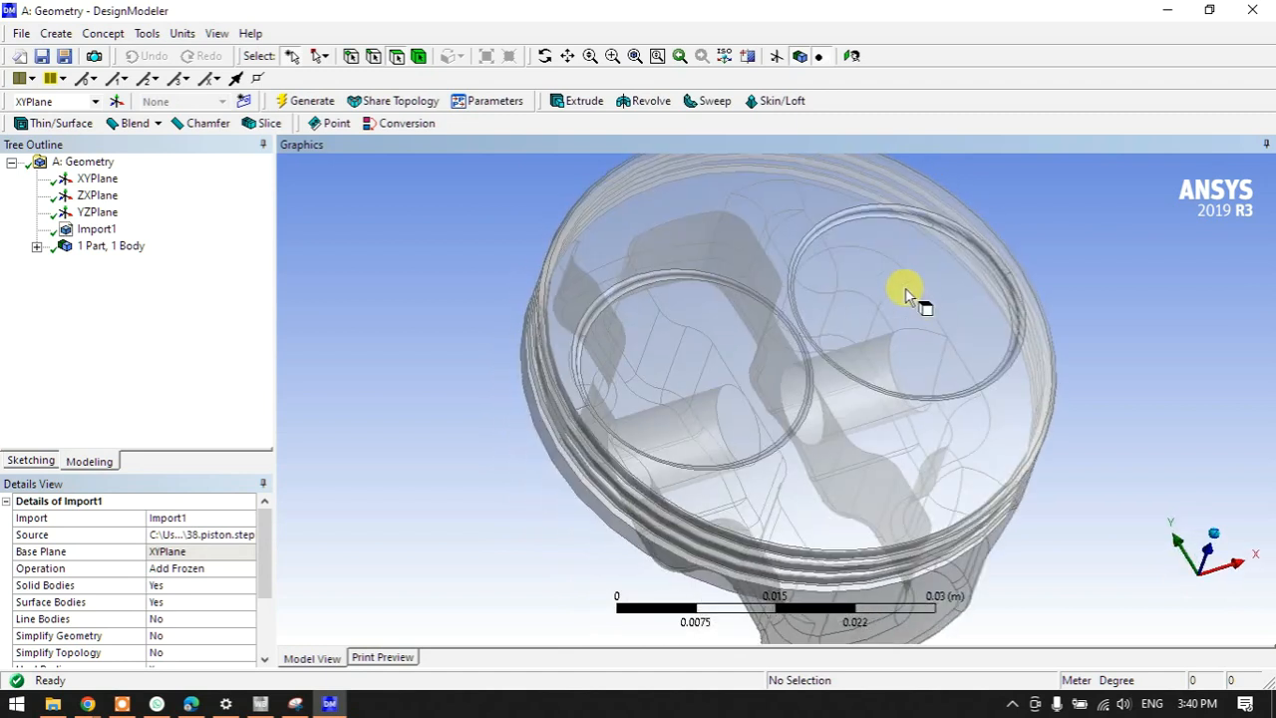
Turn off Frozen Body Transparency, inspect the solid piston, and return to the Workbench project.
click(217, 33)
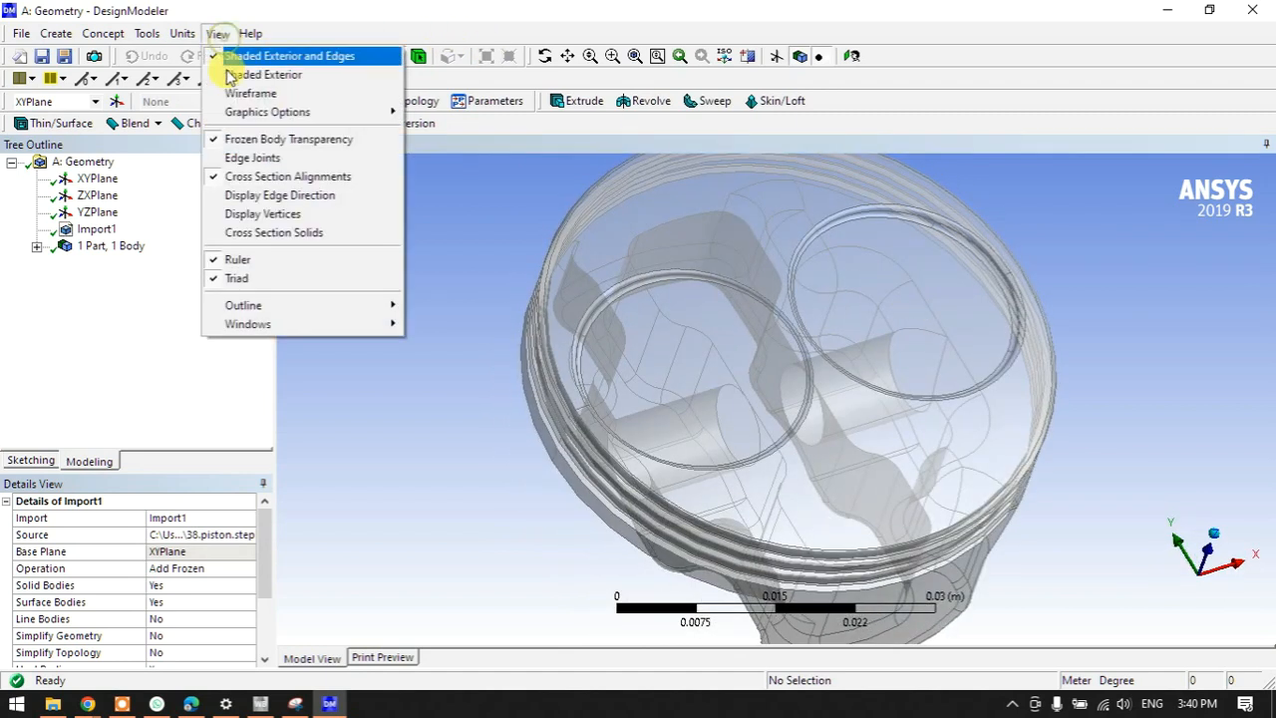
click(265, 134)
middle_drag(883, 432, 968, 398)
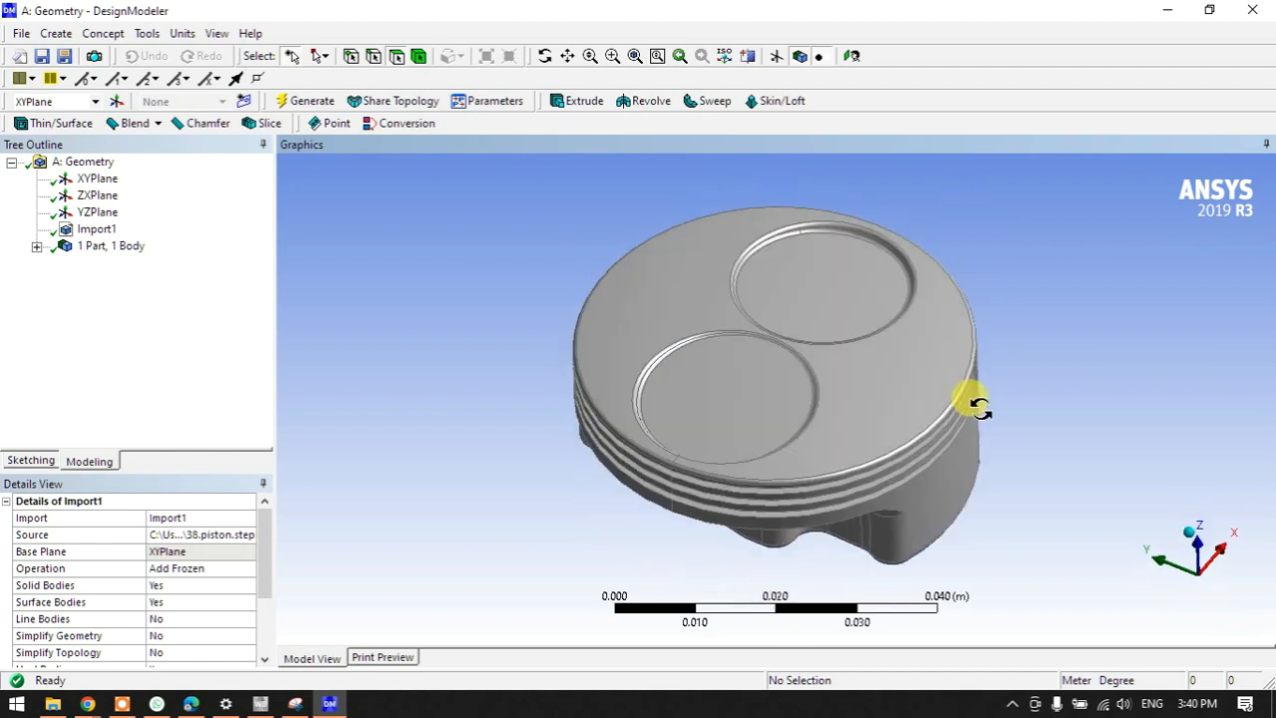
click(1164, 12)
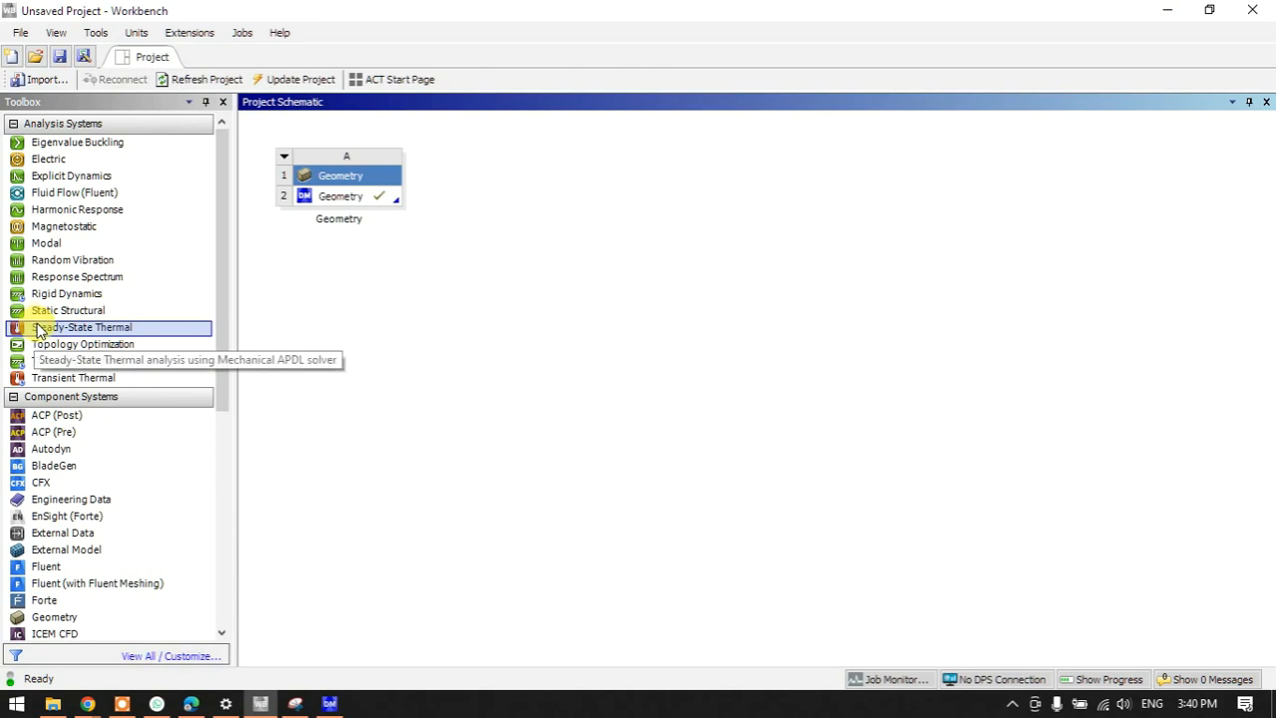
Add a Static Structural system linked to the piston's Geometry system and open its Model in Mechanical.
drag(35, 317, 518, 199)
drag(467, 354, 459, 244)
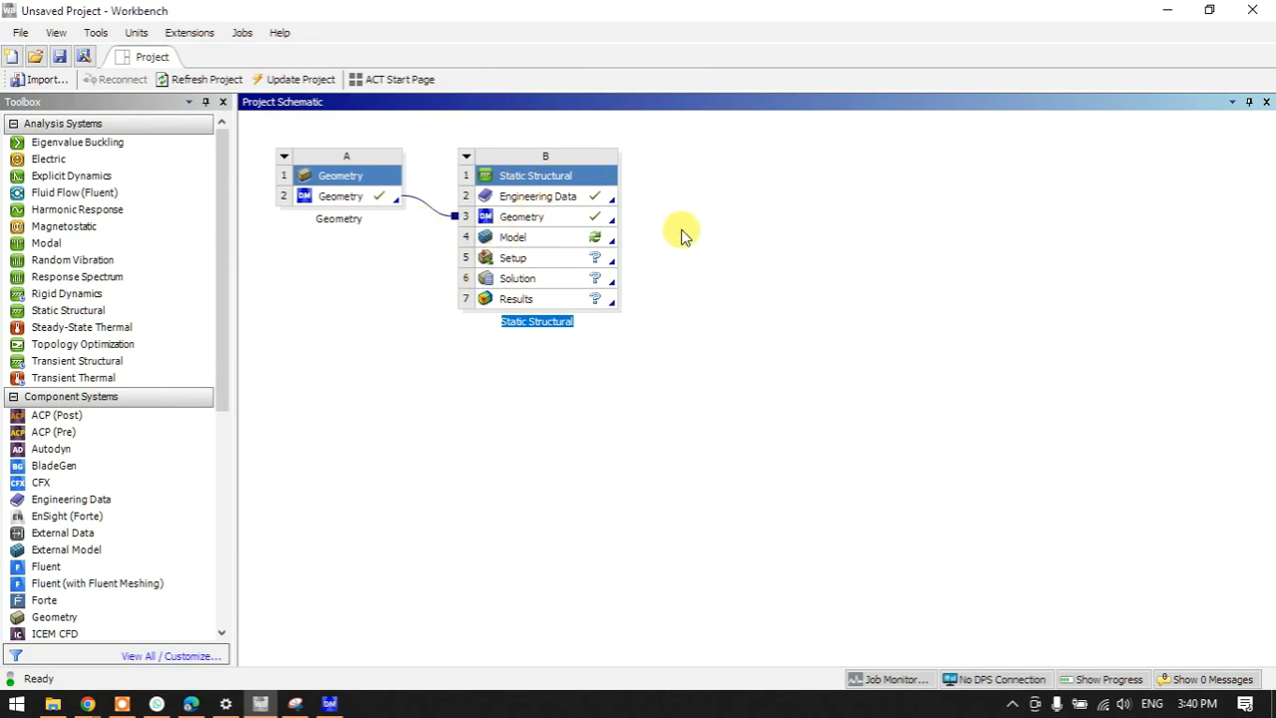
click(649, 299)
double_click(562, 236)
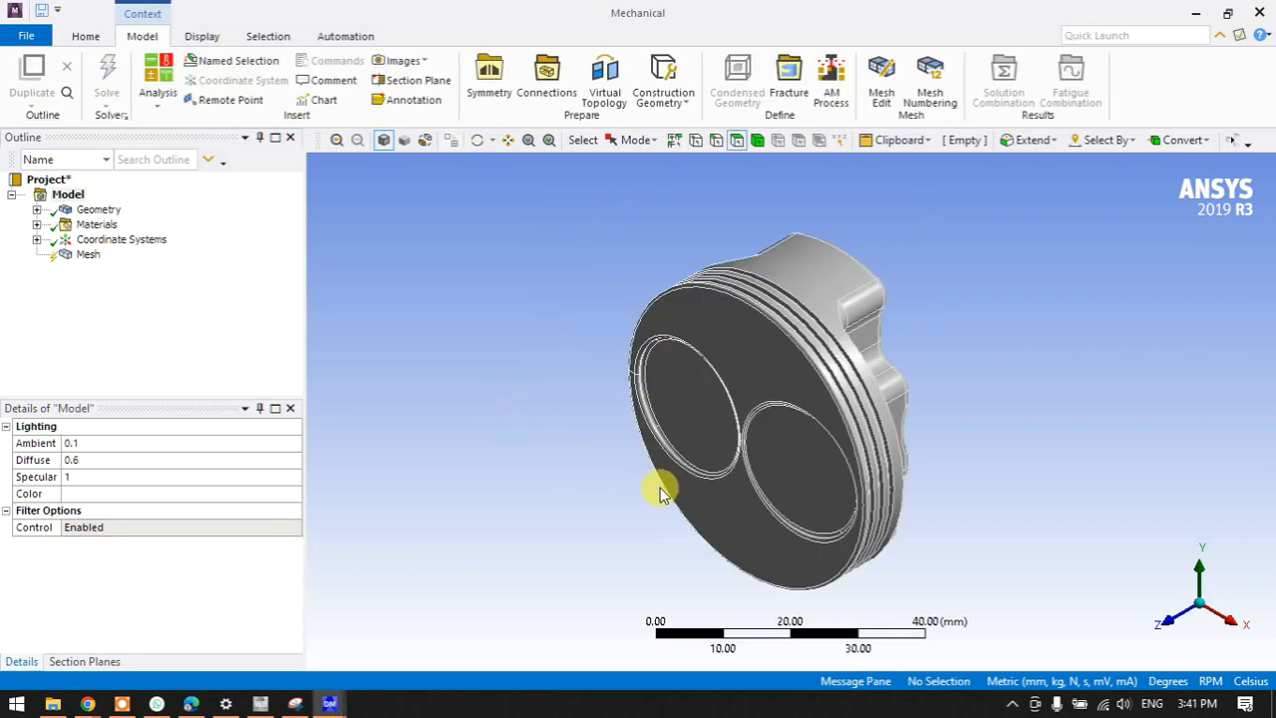
Insert a Thermal Condition under Static Structural and scope it to the whole piston body.
middle_drag(740, 322, 861, 271)
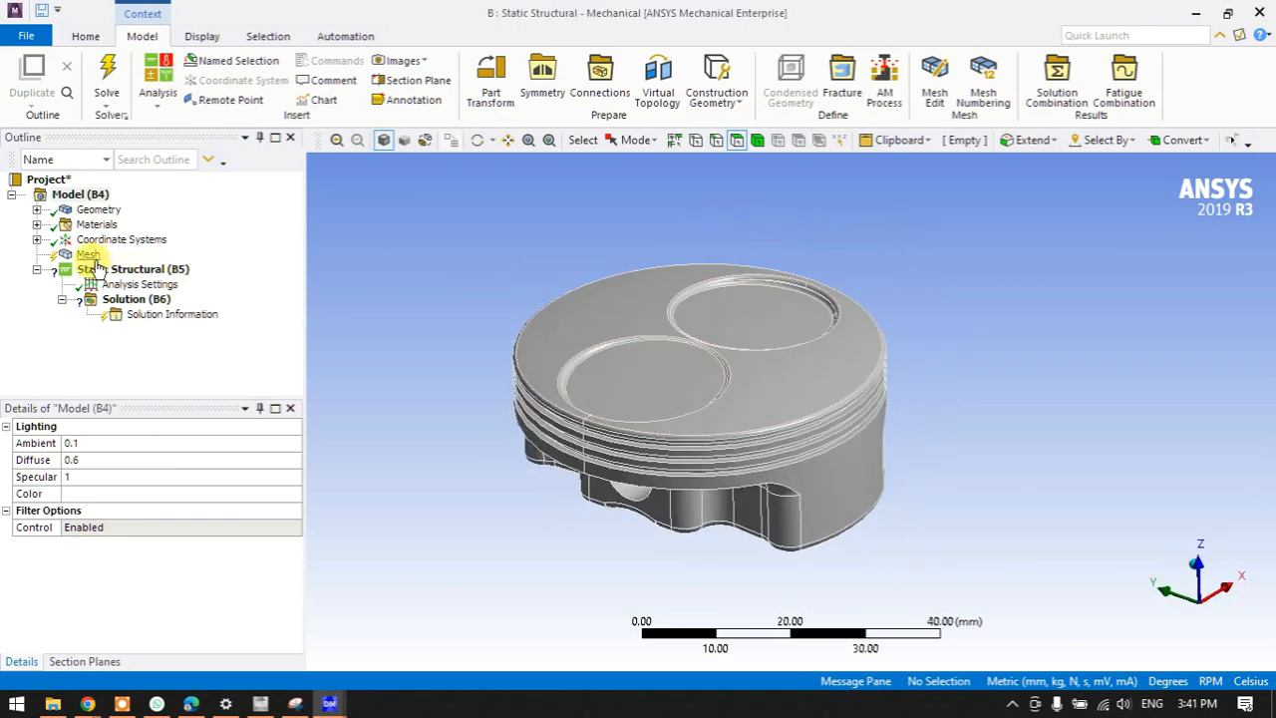
right_click(136, 273)
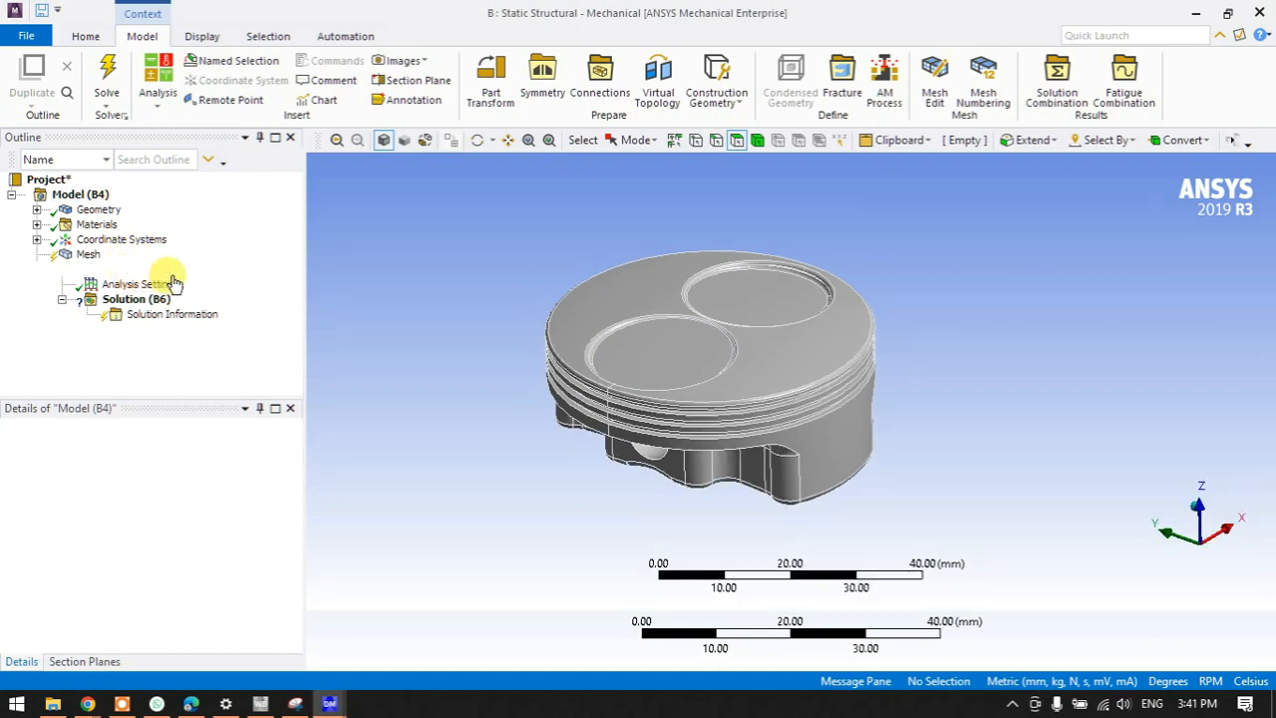
mouse_move(249, 284)
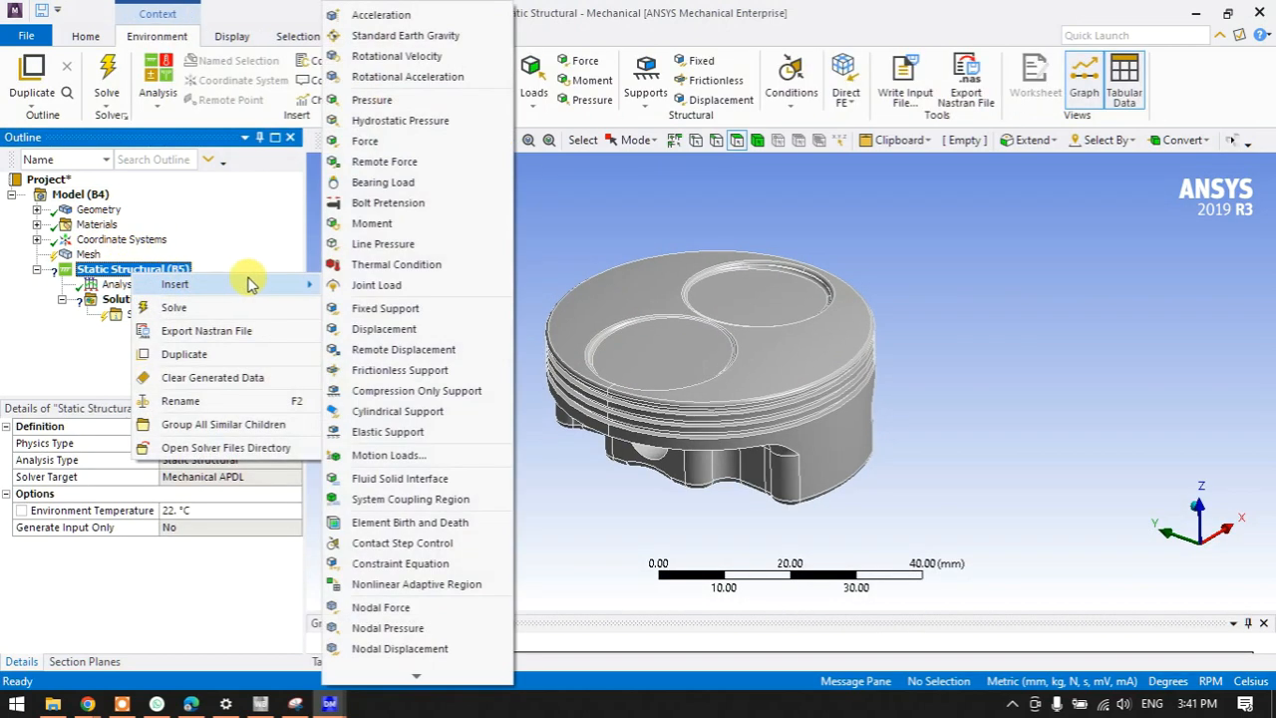
click(396, 264)
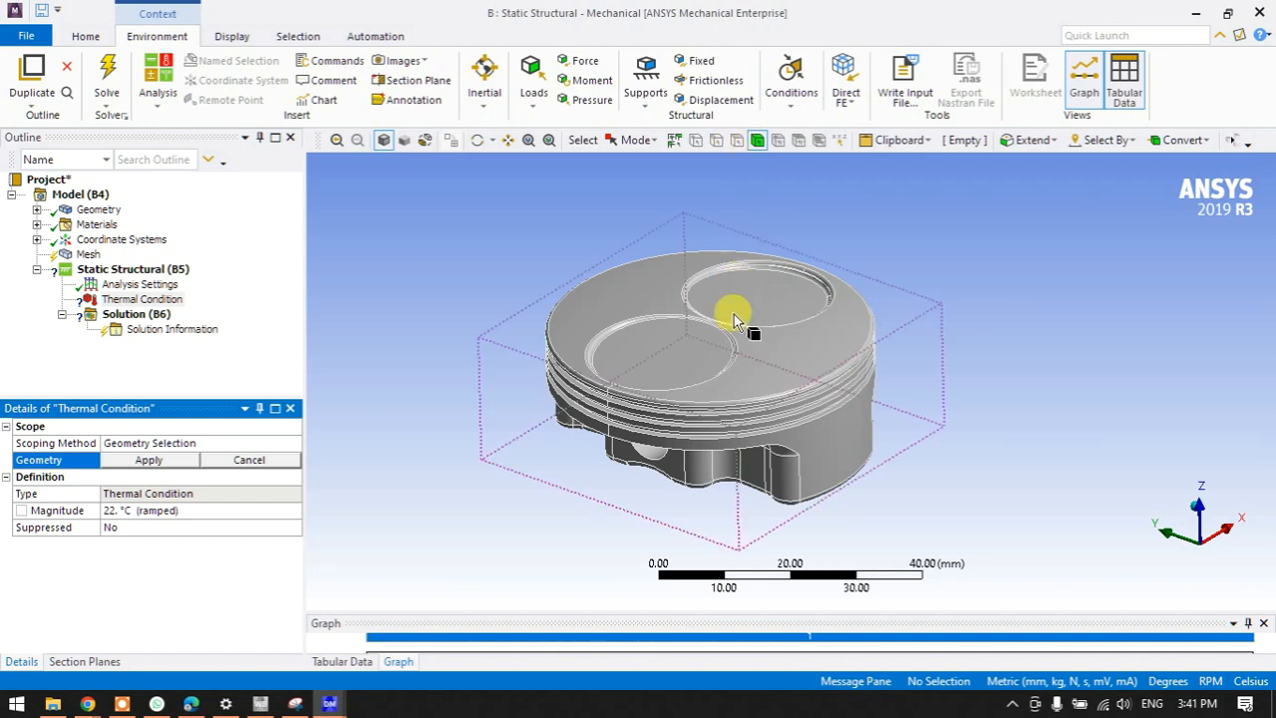
click(731, 345)
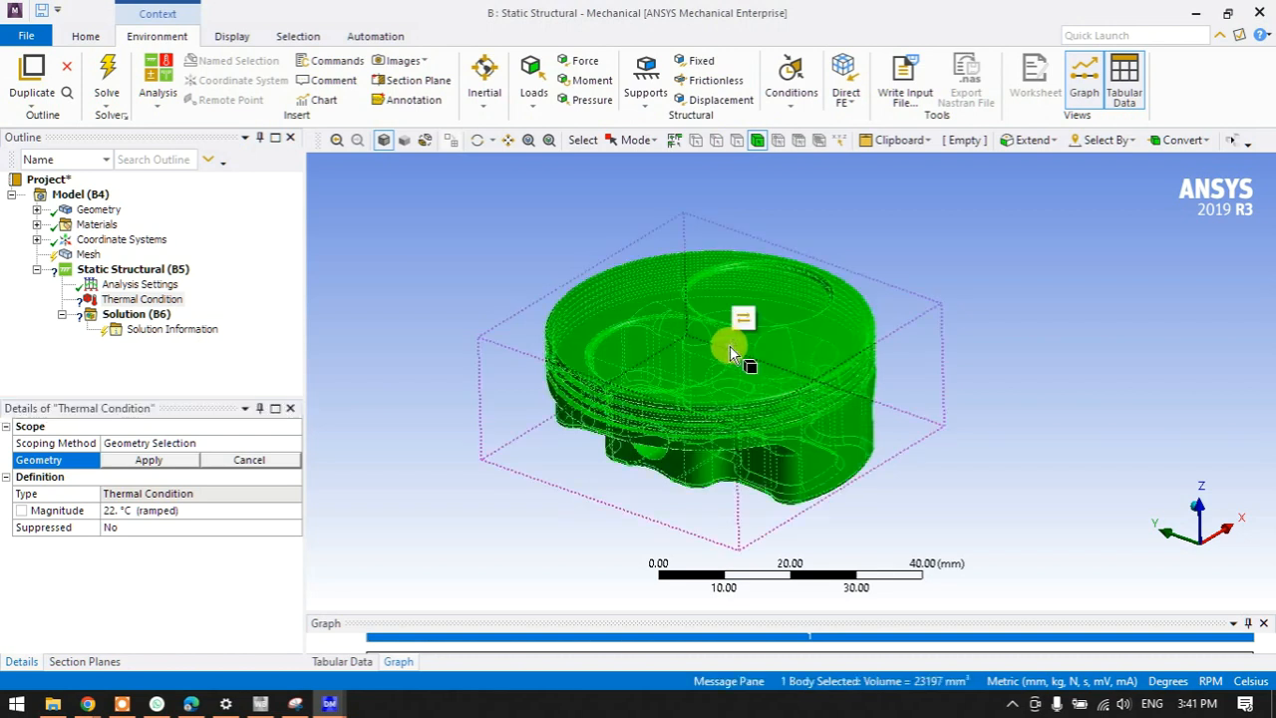
click(147, 461)
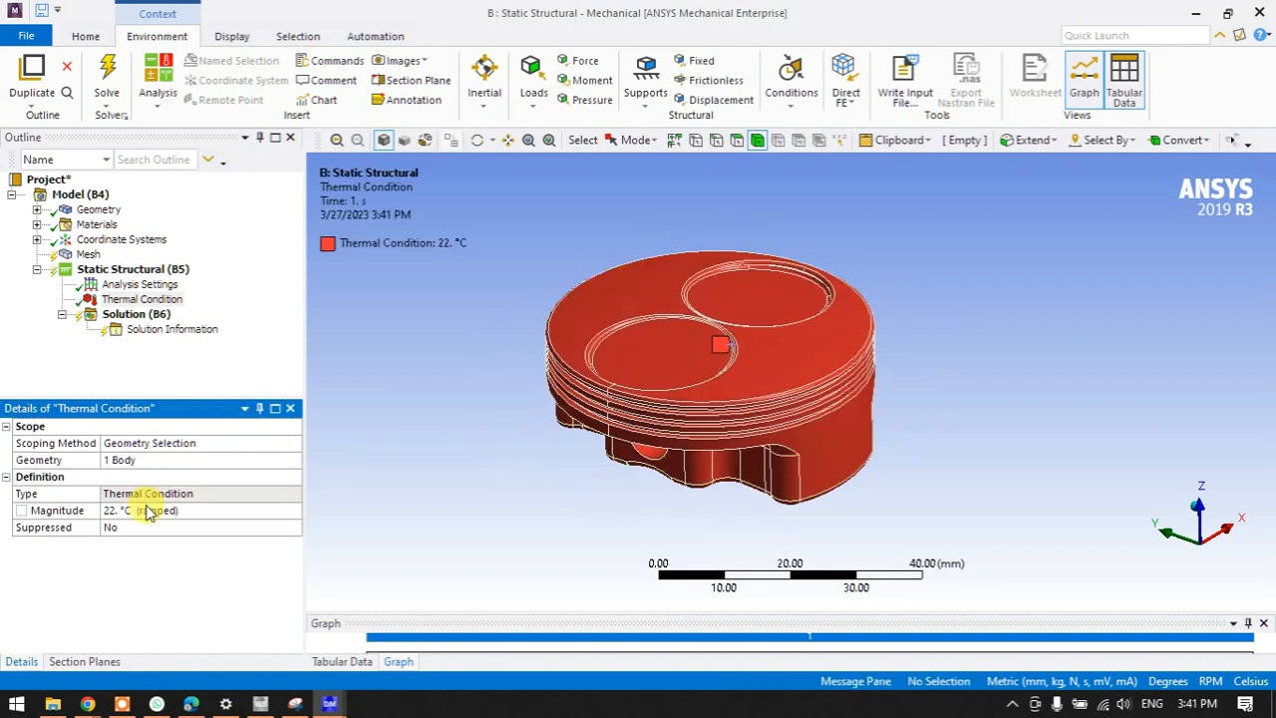
Set the thermal condition's magnitude to 600 °C.
click(140, 509)
text(660)
key(Return)
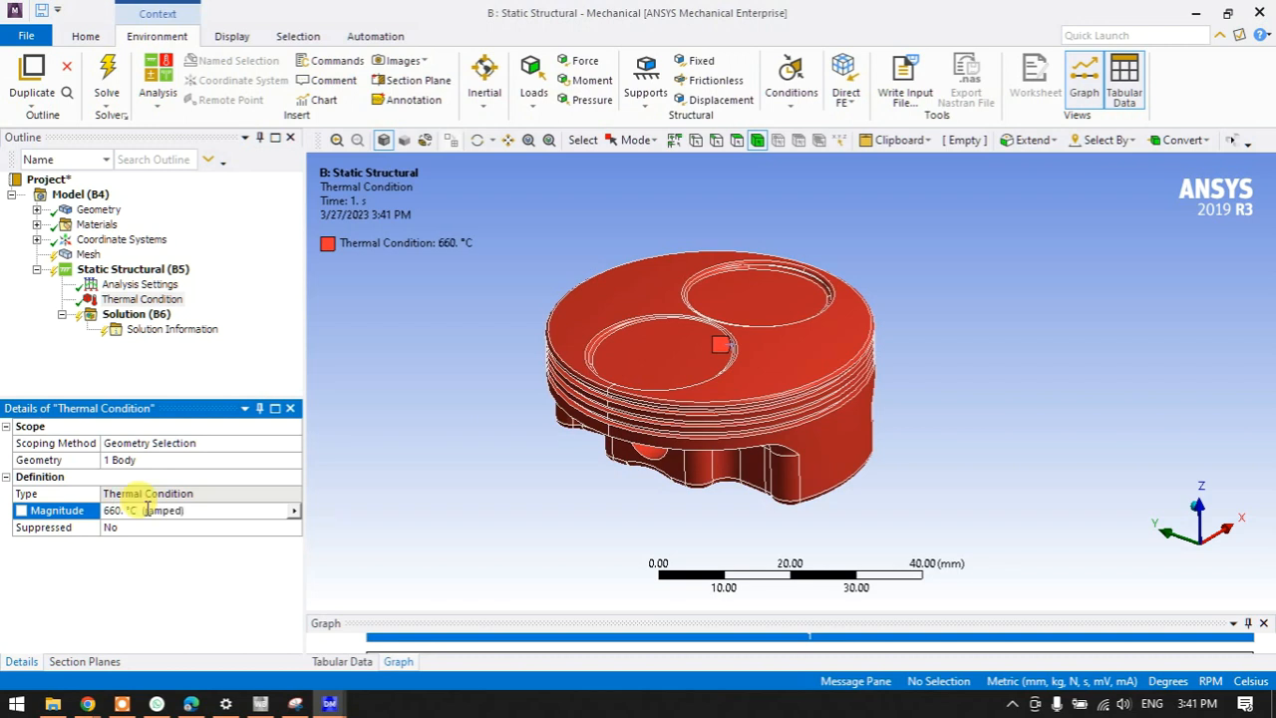
click(147, 509)
text(600)
key(Return)
Insert a Pressure load under Static Structural and scope it to the nearer circular recess face on the piston crown.
right_click(117, 271)
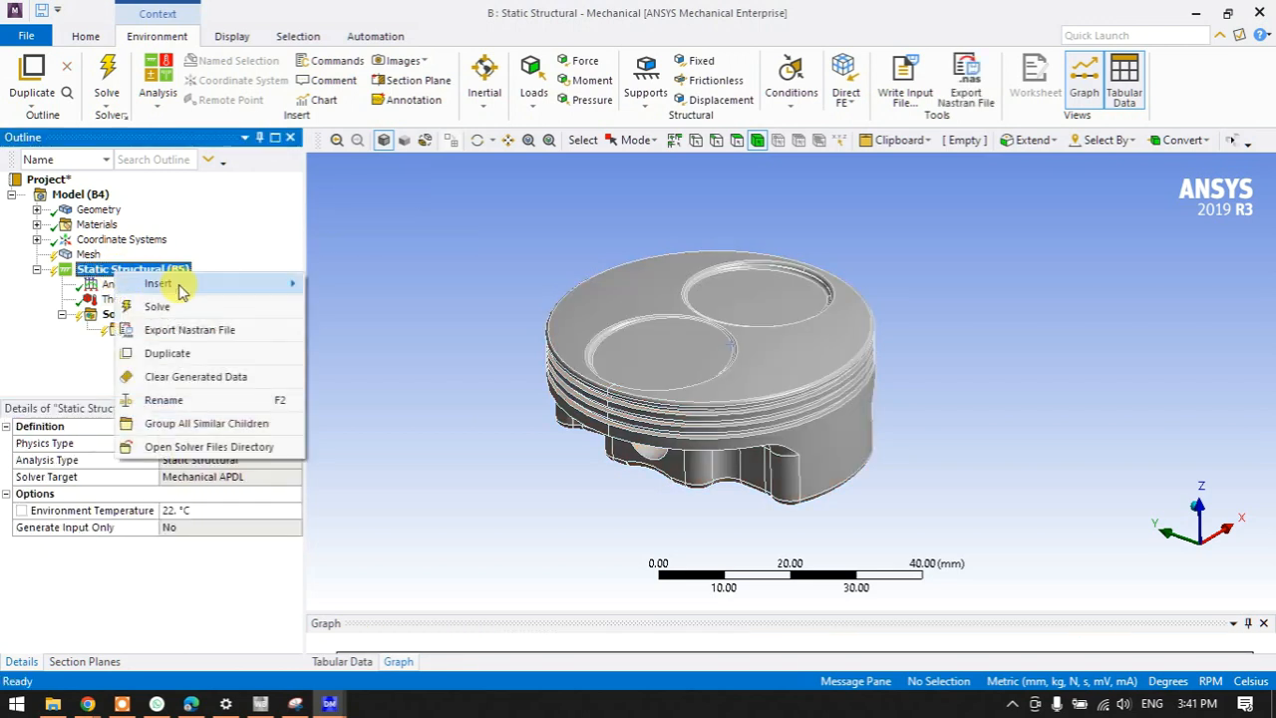
mouse_move(183, 287)
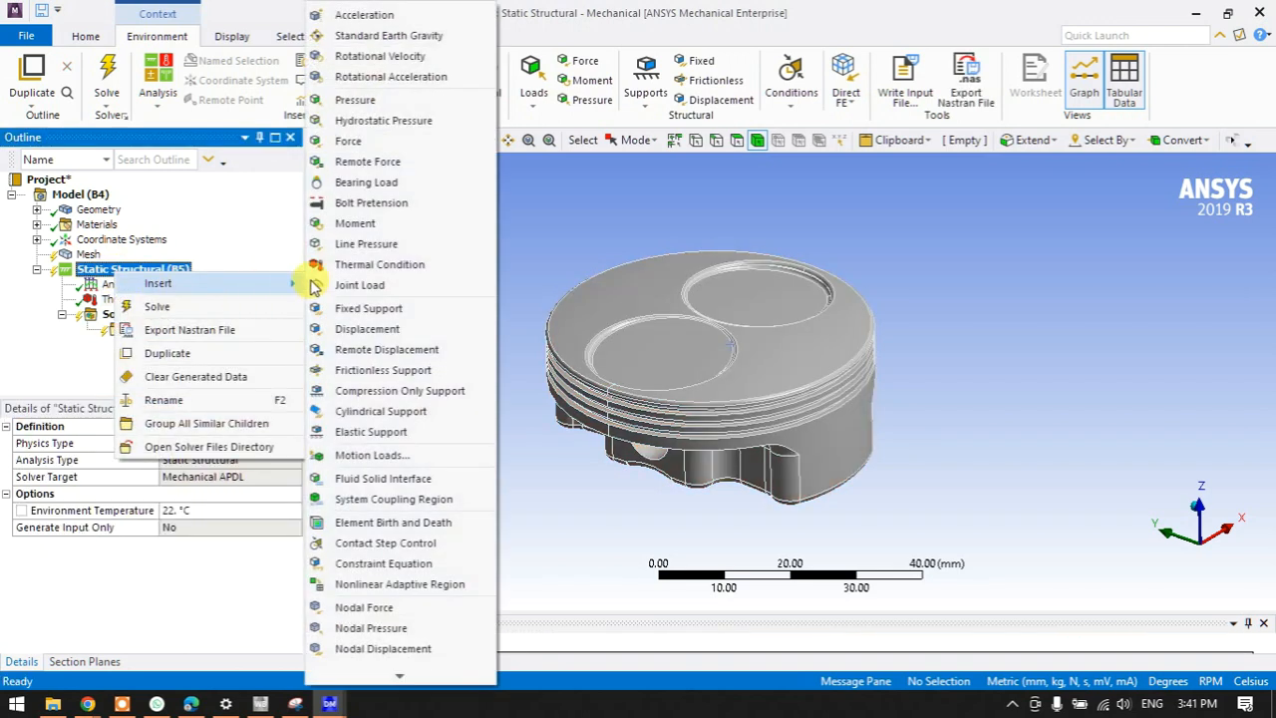
click(357, 102)
click(659, 340)
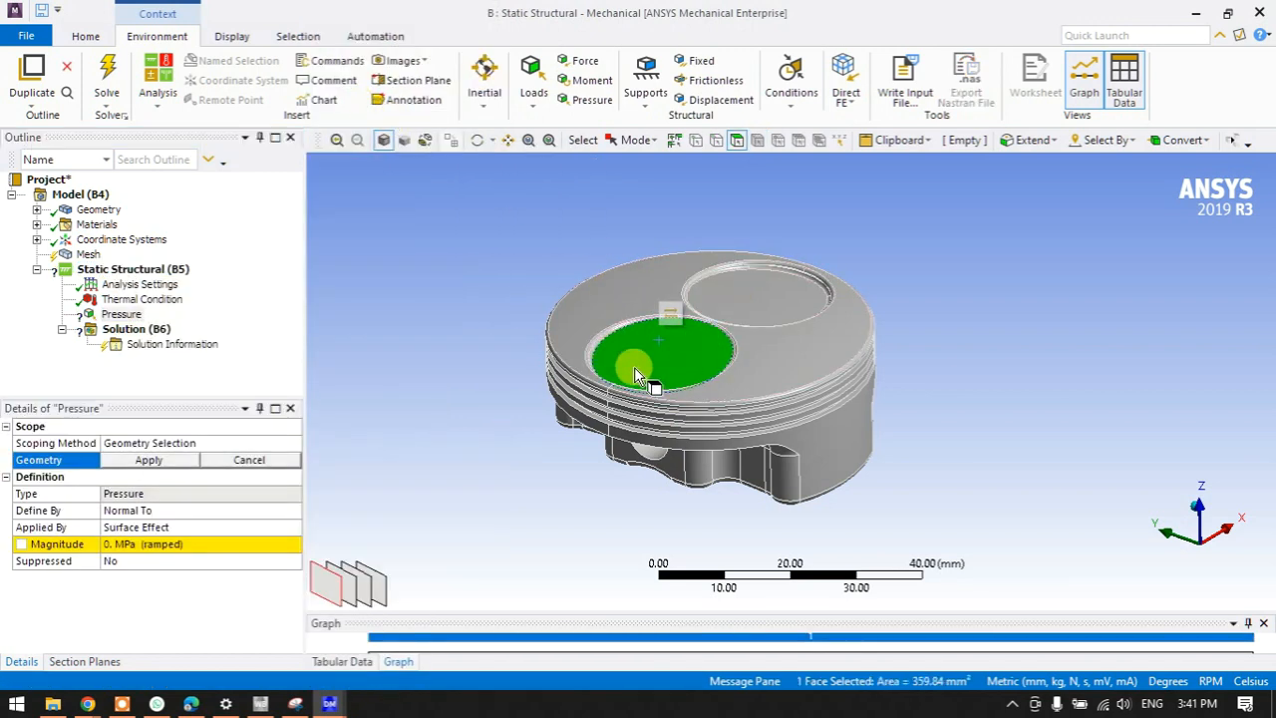
click(159, 459)
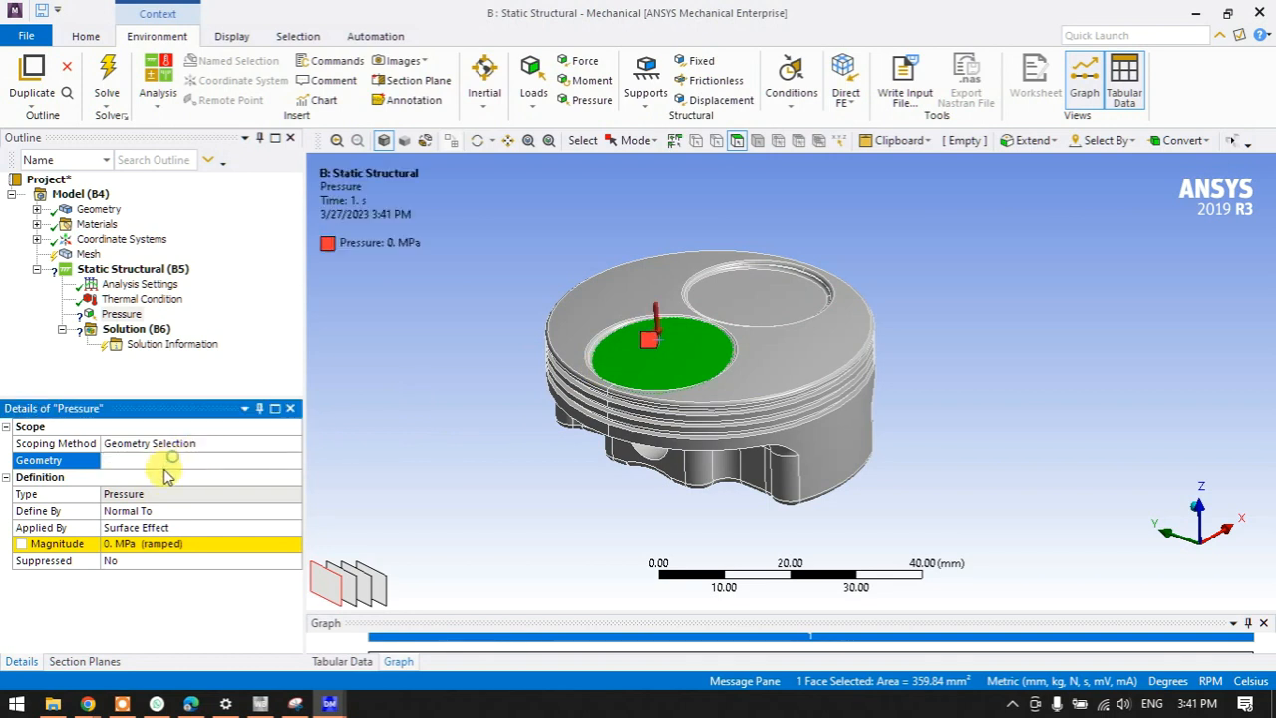
Set the pressure load's magnitude to 15.4 MPa.
click(147, 544)
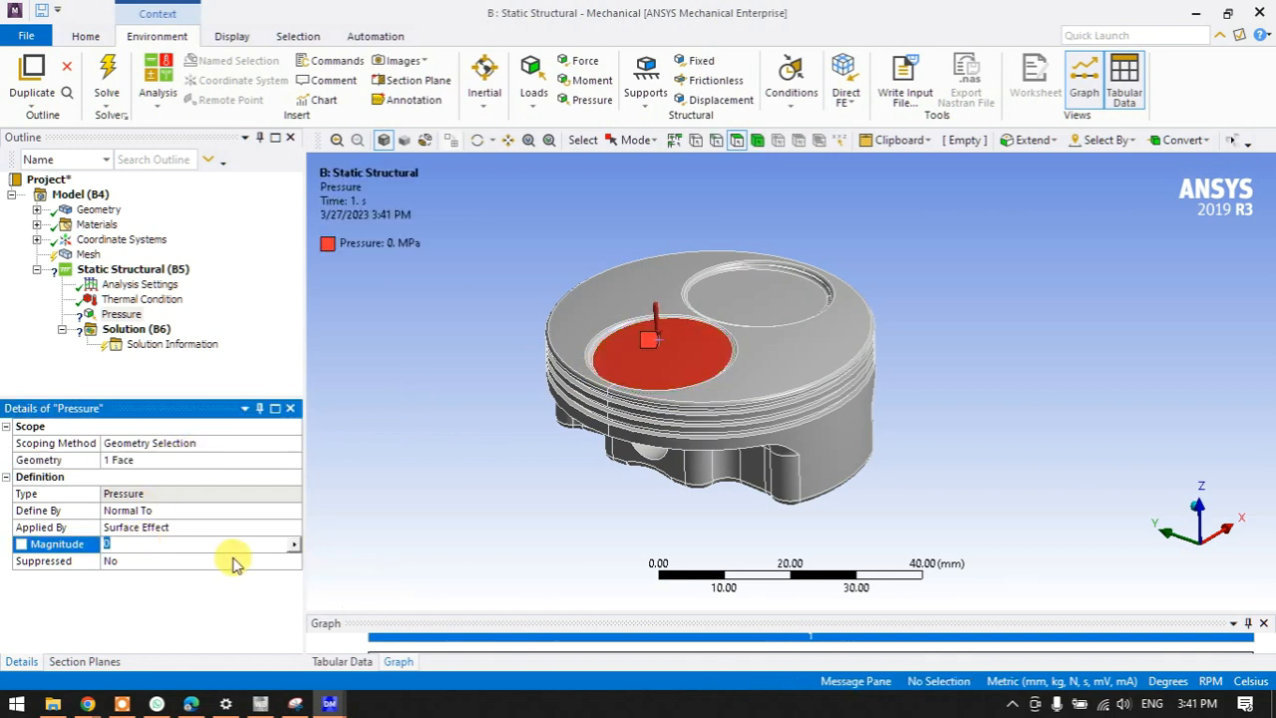
text(15)
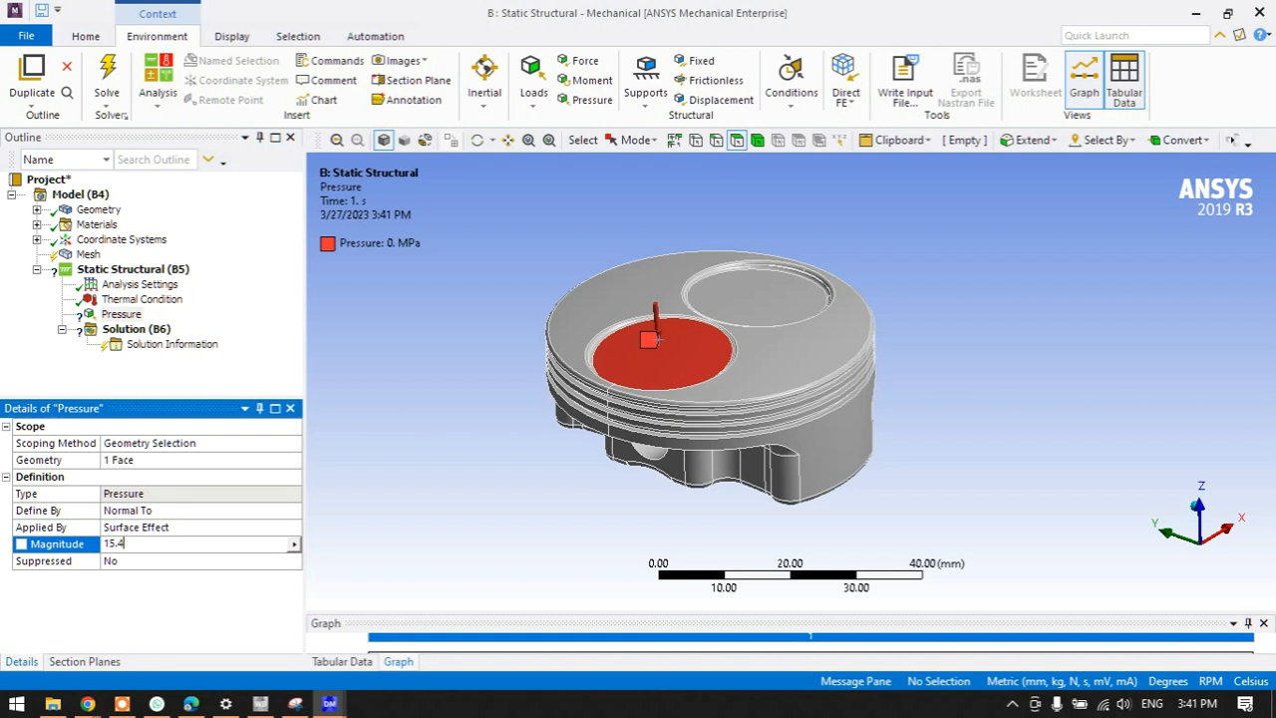
text(.4)
key(Return)
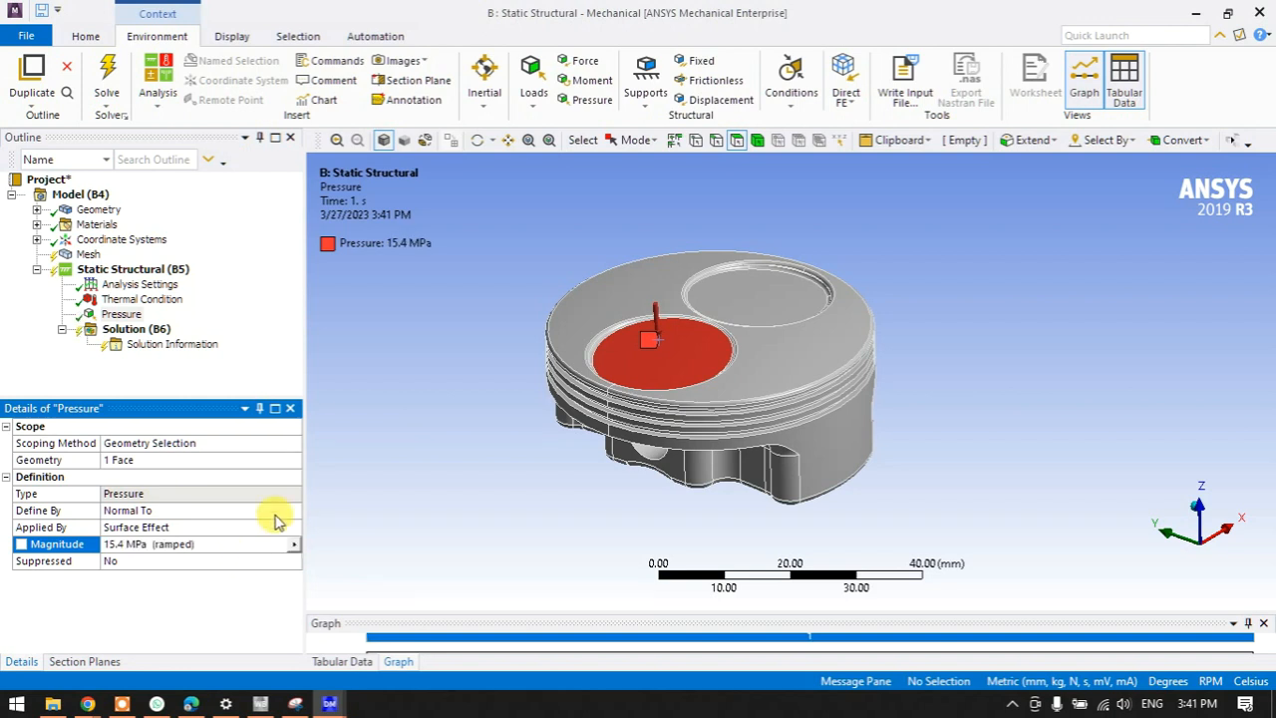
Insert a Fixed Support and scope it to the two cylindrical faces of the piston's pin holes.
scroll(636, 397, up, 2)
scroll(636, 397, down, 2)
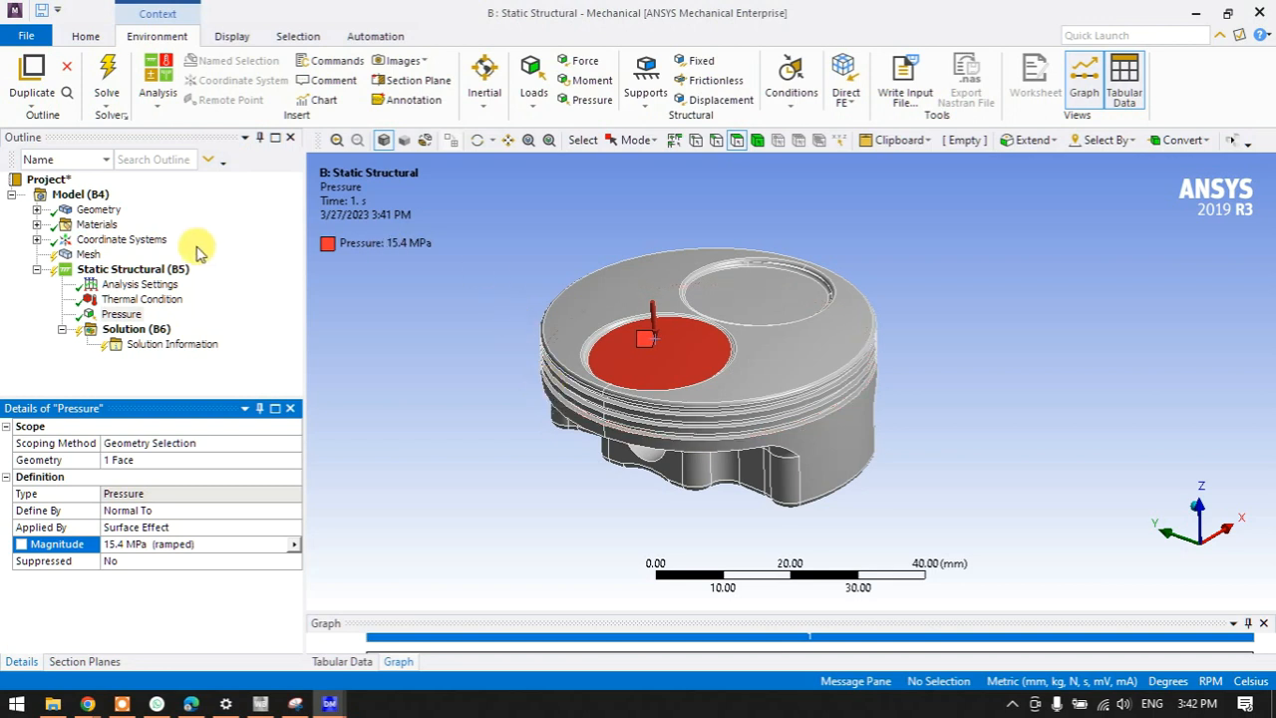
click(159, 269)
right_click(150, 273)
mouse_move(194, 287)
click(384, 308)
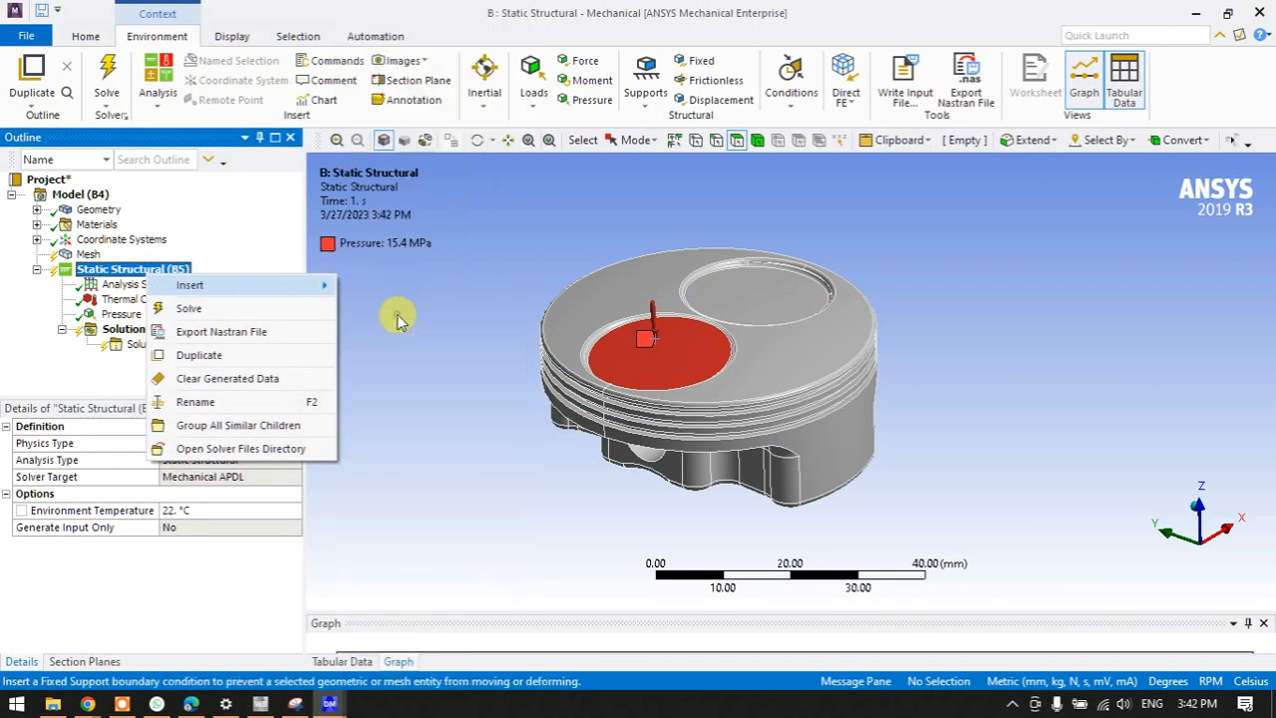
middle_drag(694, 471, 700, 405)
click(628, 465)
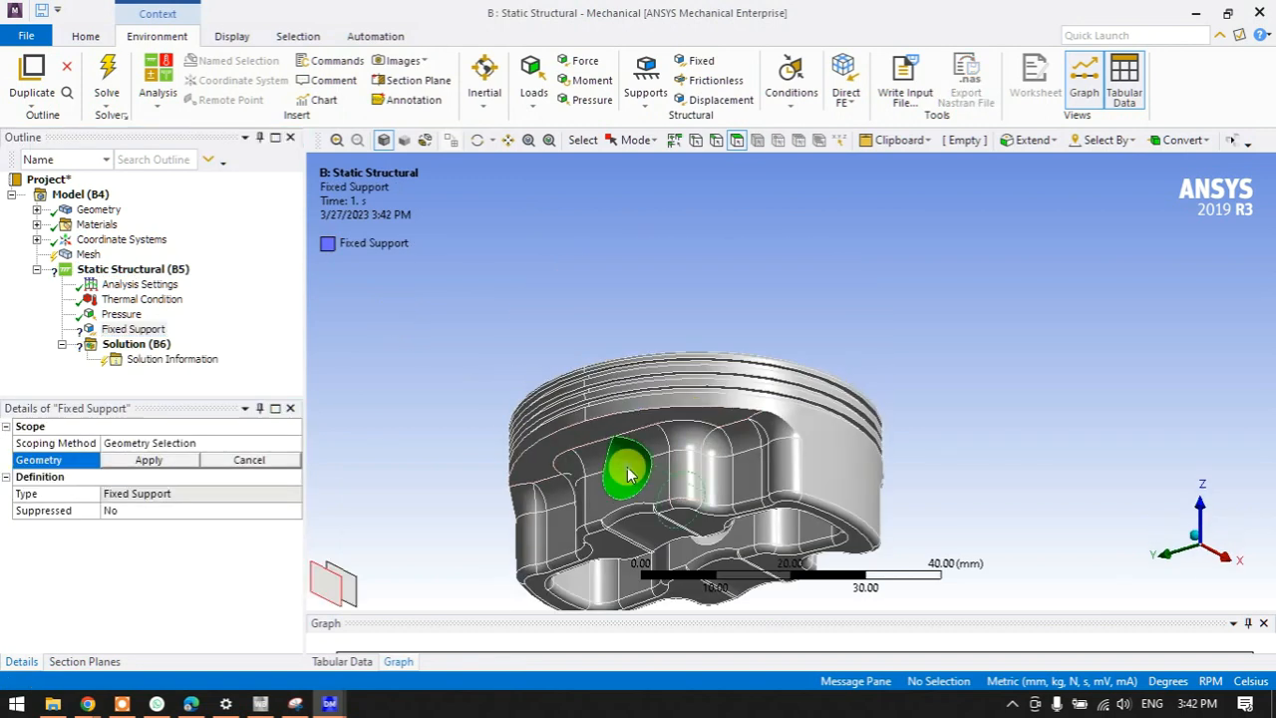
mouse_move(728, 546)
middle_down()
mouse_move(738, 499)
mouse_move(728, 523)
middle_up()
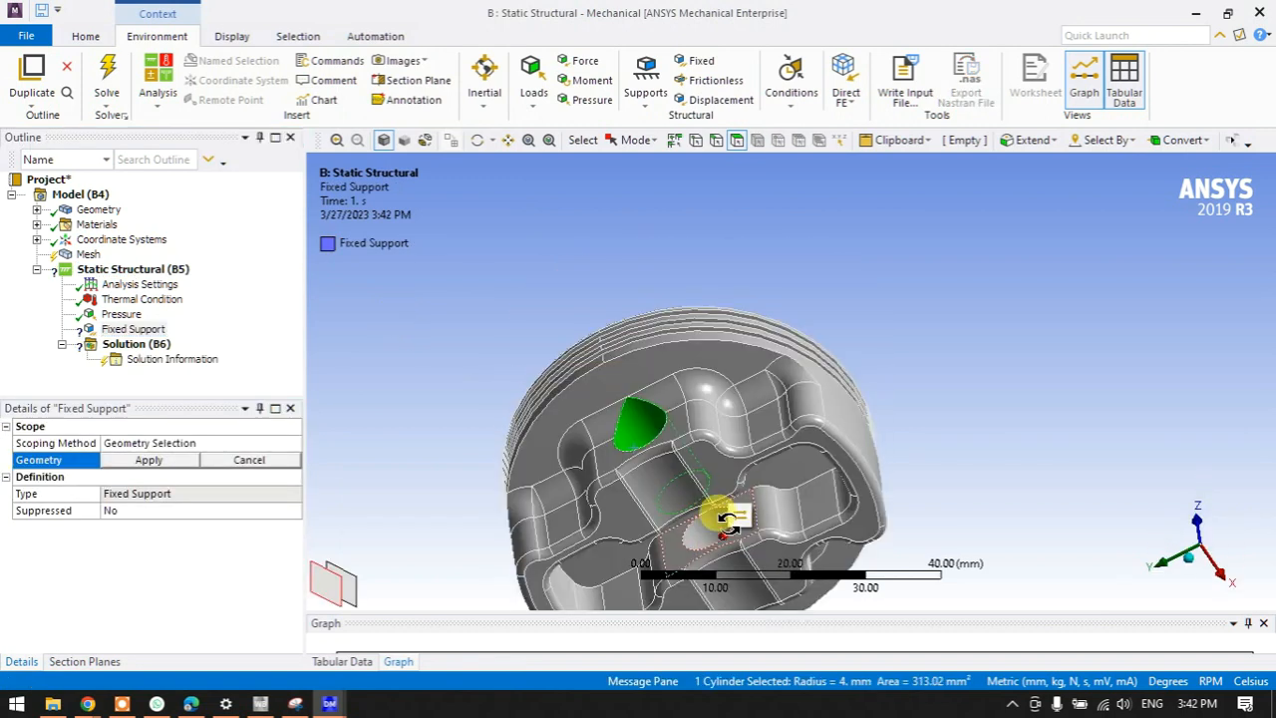
ctrl+click(705, 539)
click(185, 463)
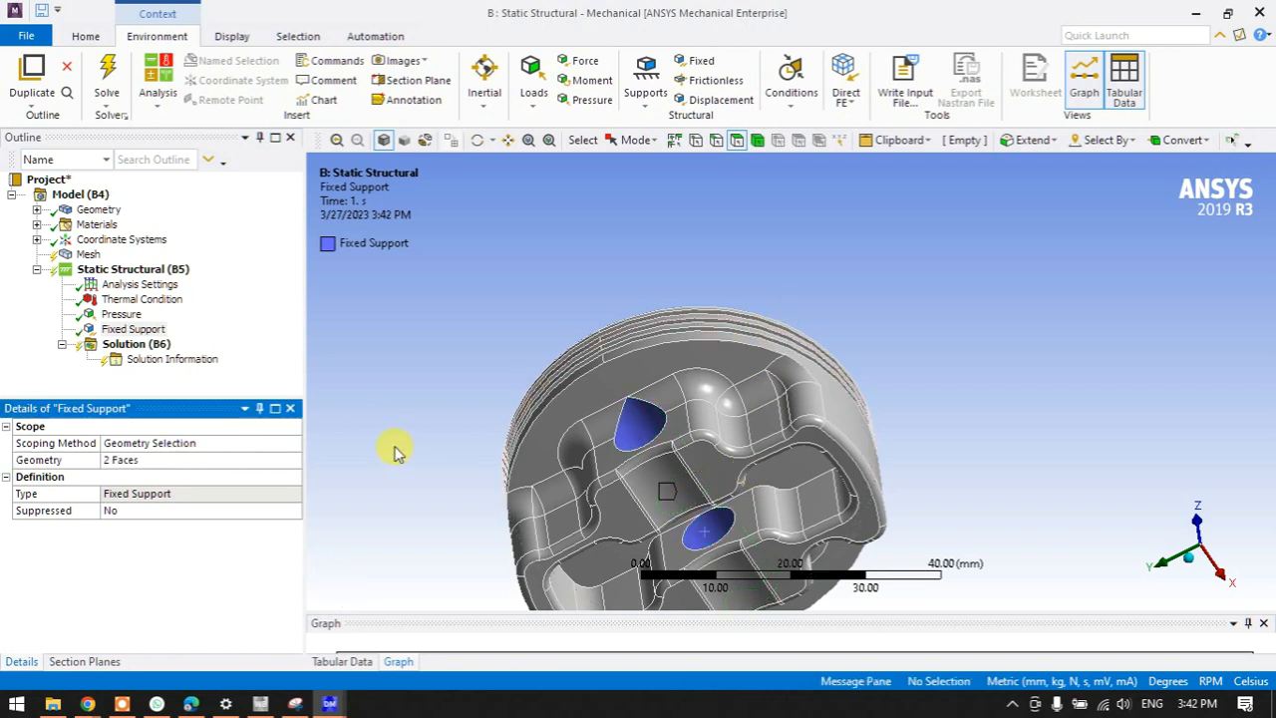
Insert a Total Deformation result under Solution.
middle_drag(535, 318, 578, 390)
right_click(162, 344)
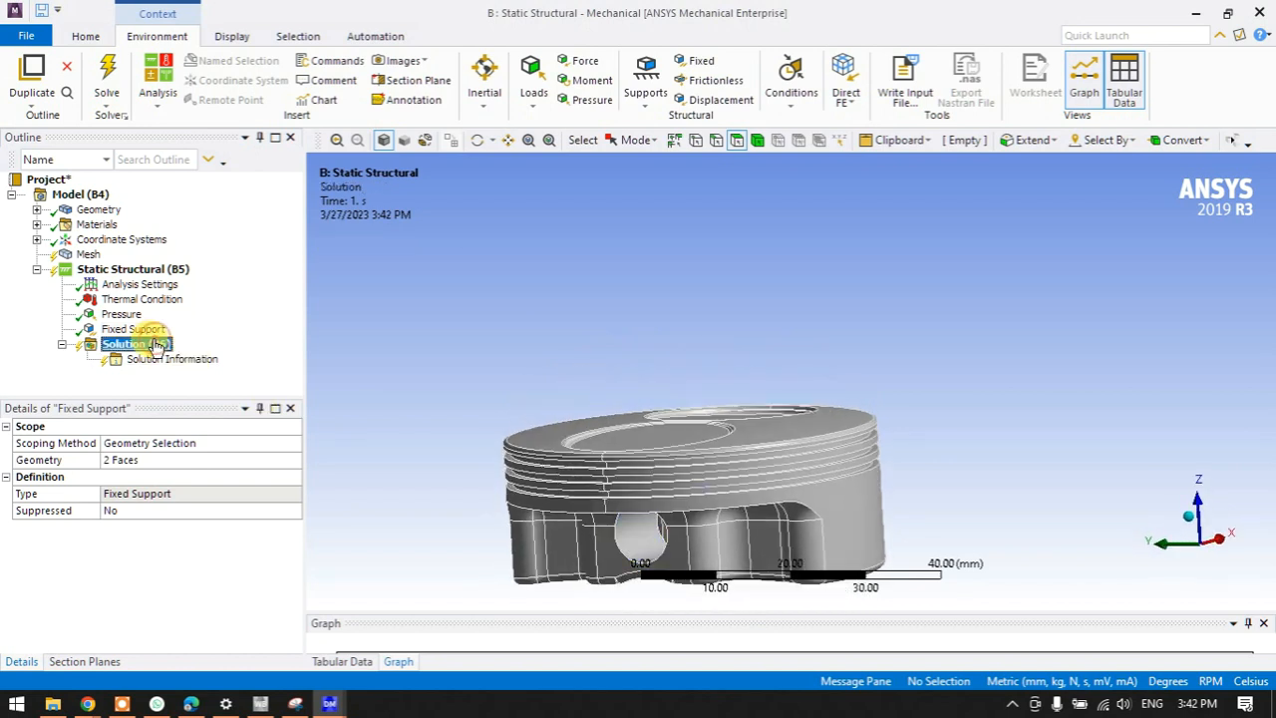
mouse_move(200, 350)
mouse_move(407, 353)
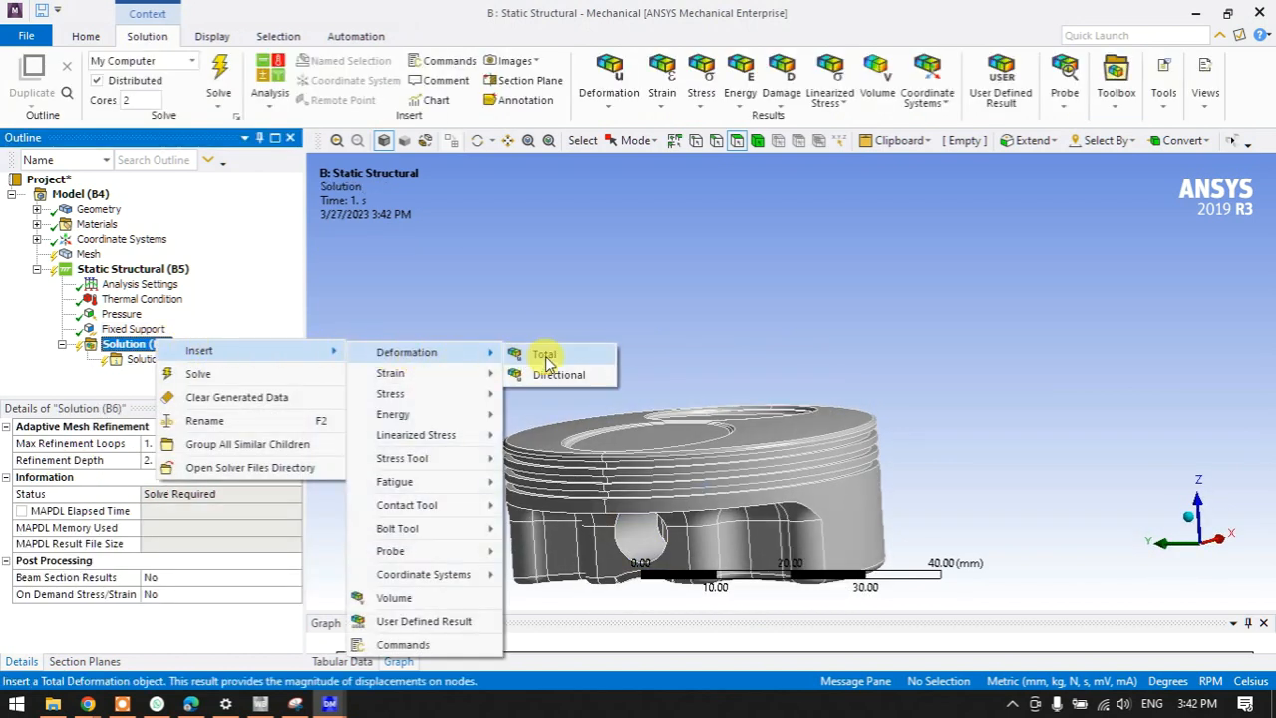
click(544, 357)
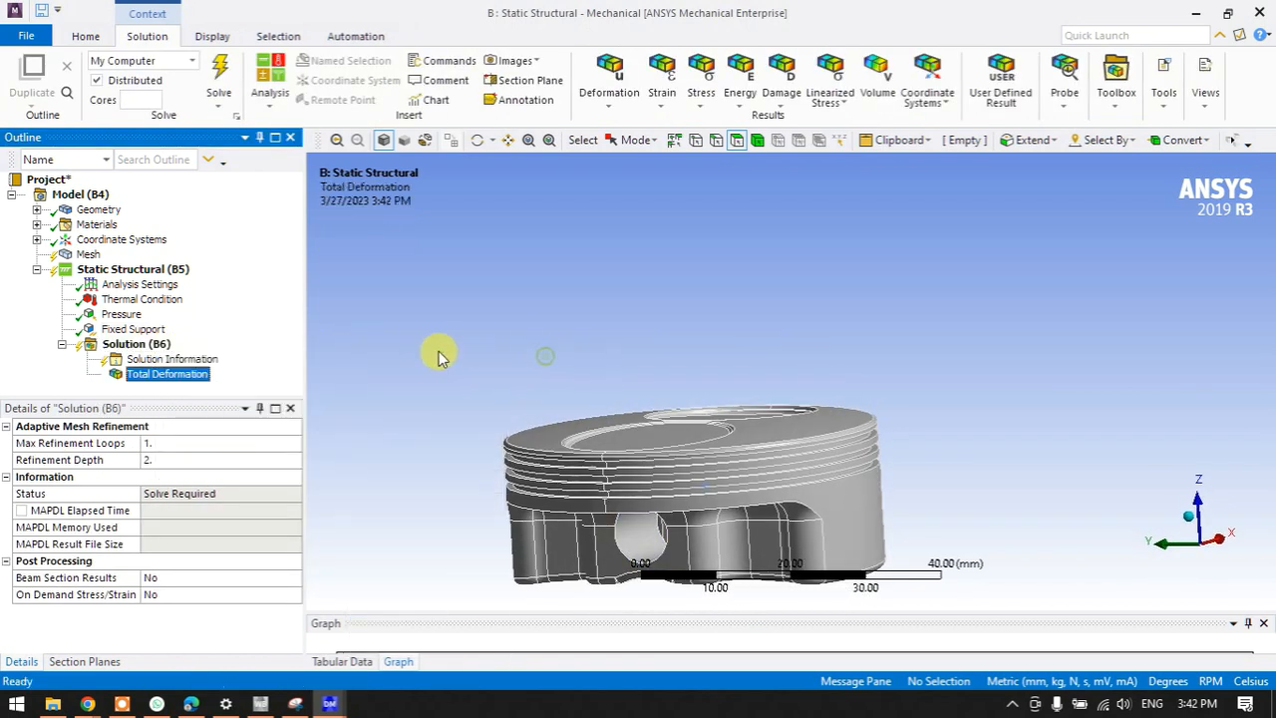
Add Equivalent (von-Mises) Stress and Equivalent (von-Mises) Strain results to the Solution.
click(119, 344)
right_click(118, 347)
mouse_move(208, 354)
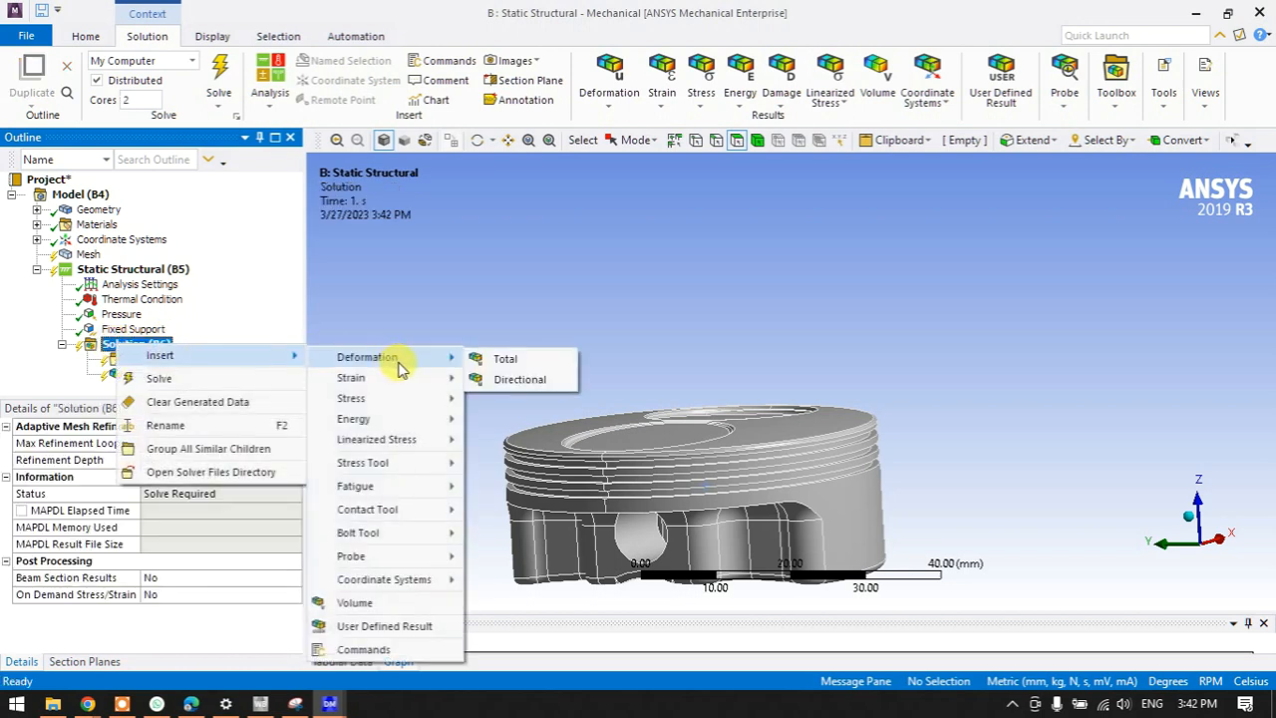
mouse_move(432, 381)
click(499, 400)
right_click(165, 329)
mouse_move(285, 336)
mouse_move(432, 362)
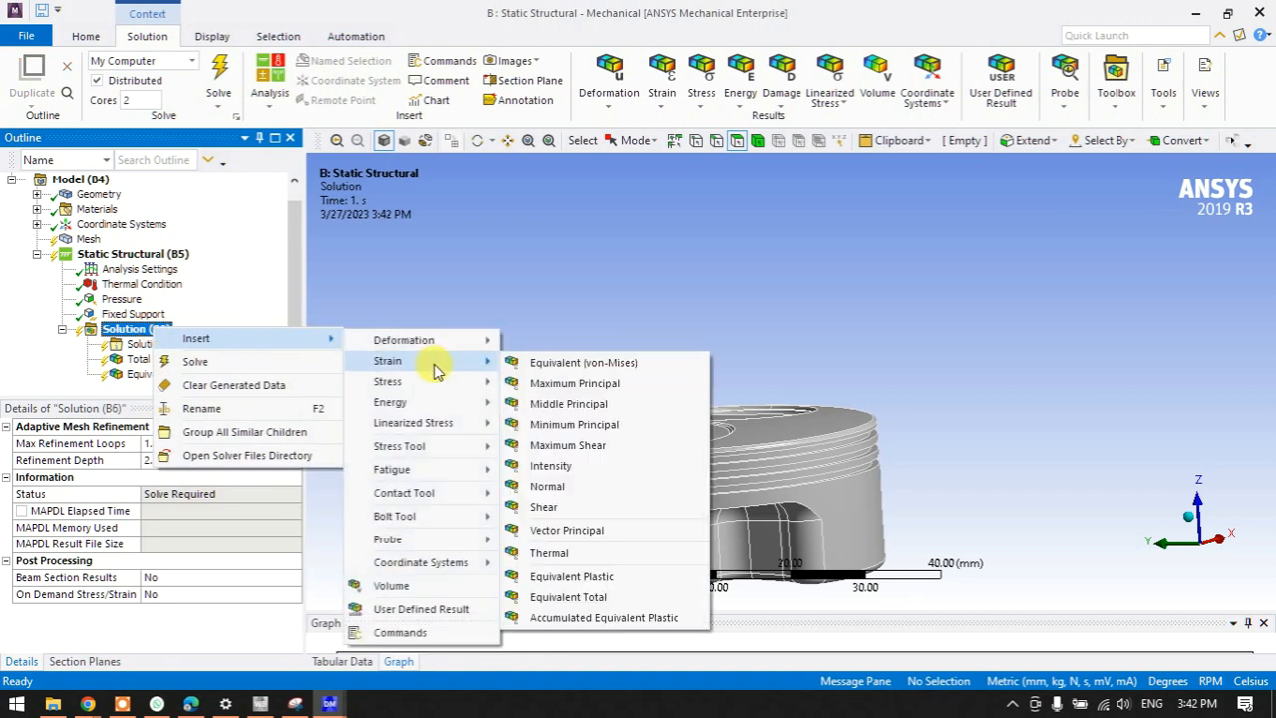
click(551, 369)
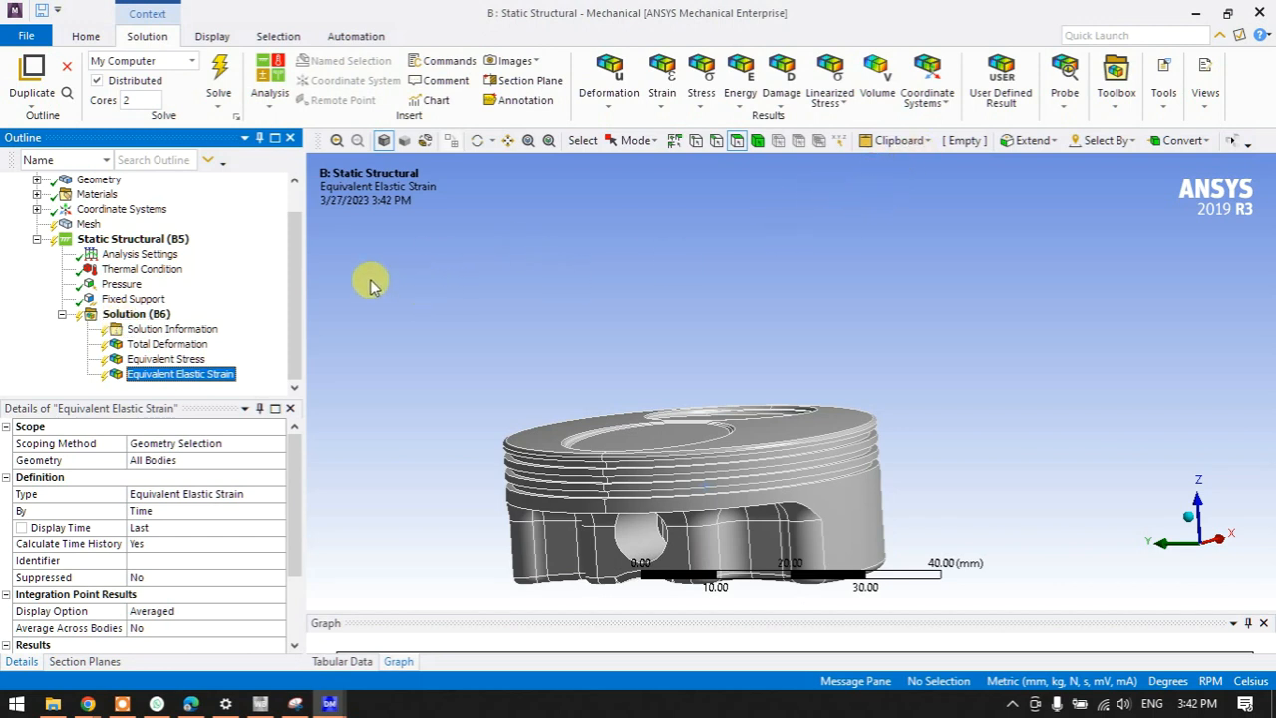
Insert a User Defined Result under Solution with the expression temp.
right_click(129, 317)
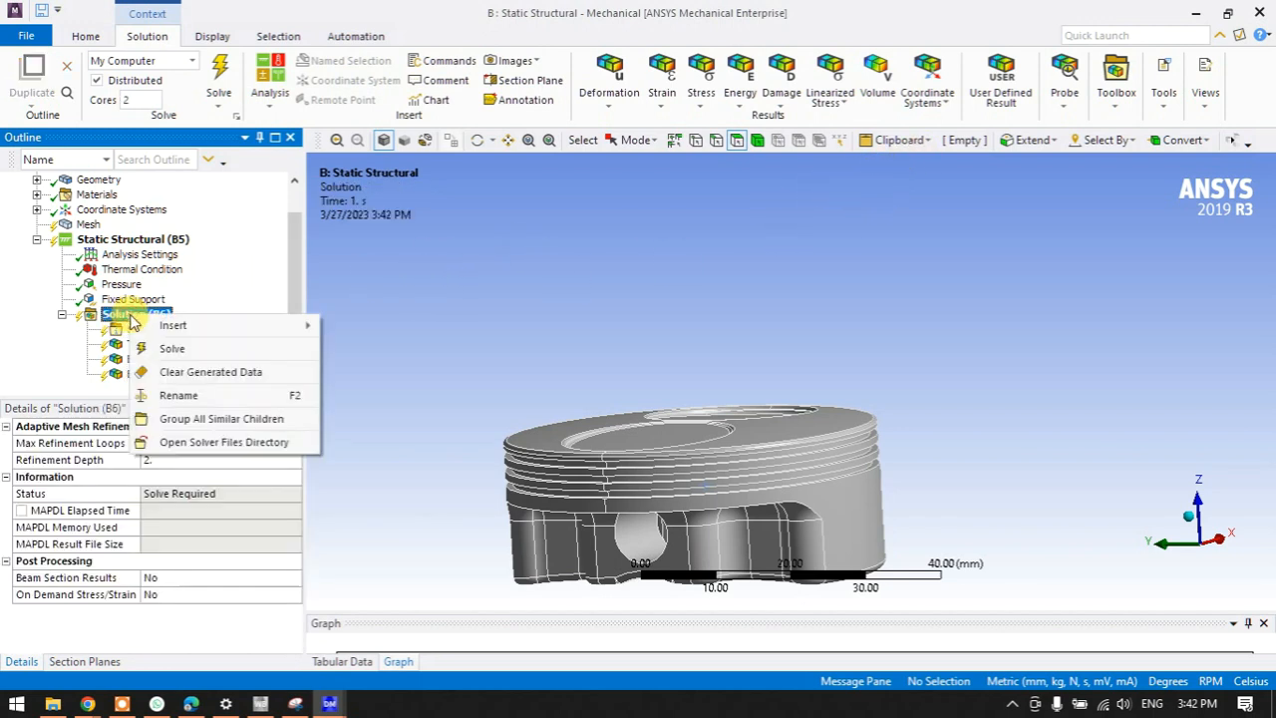
mouse_move(216, 329)
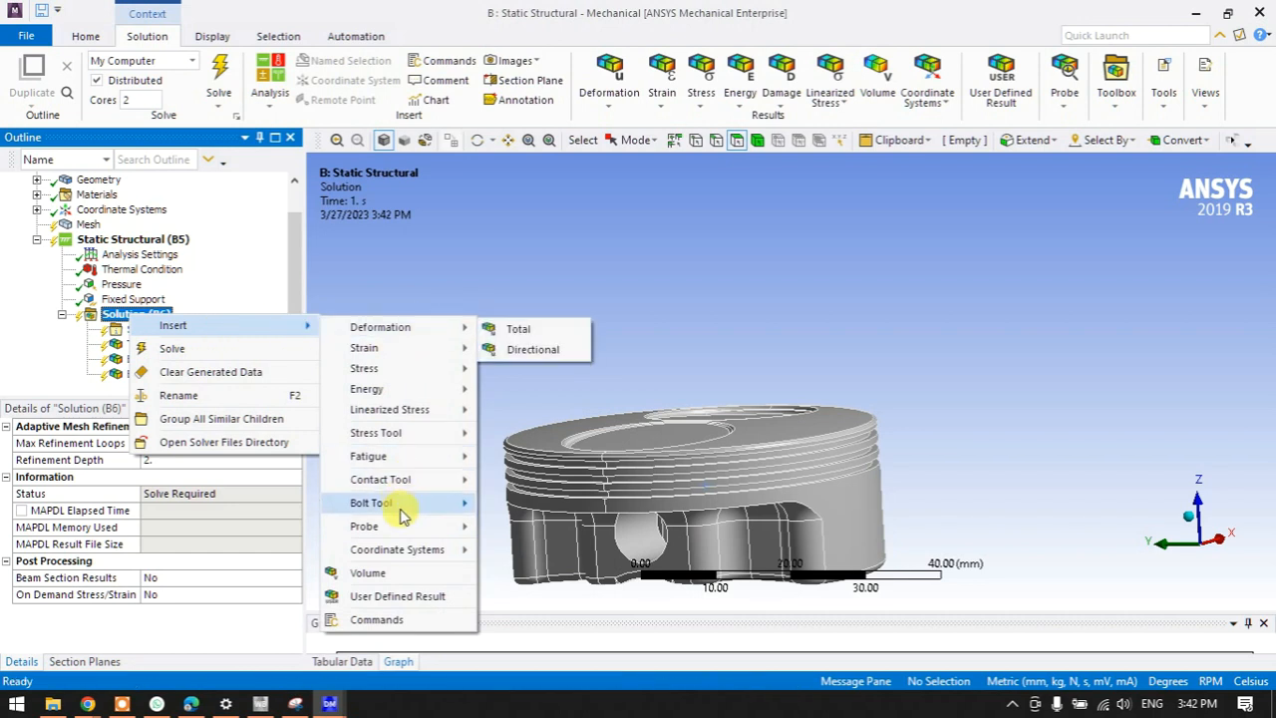
mouse_move(401, 525)
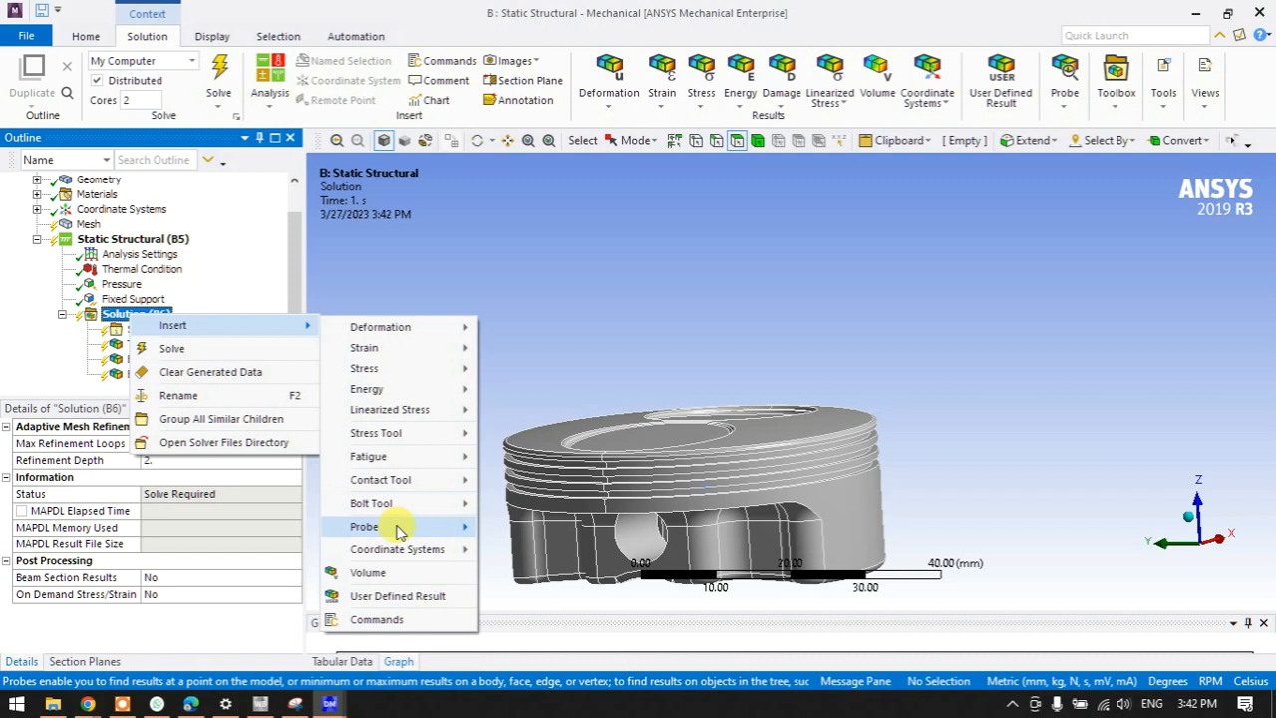
click(364, 594)
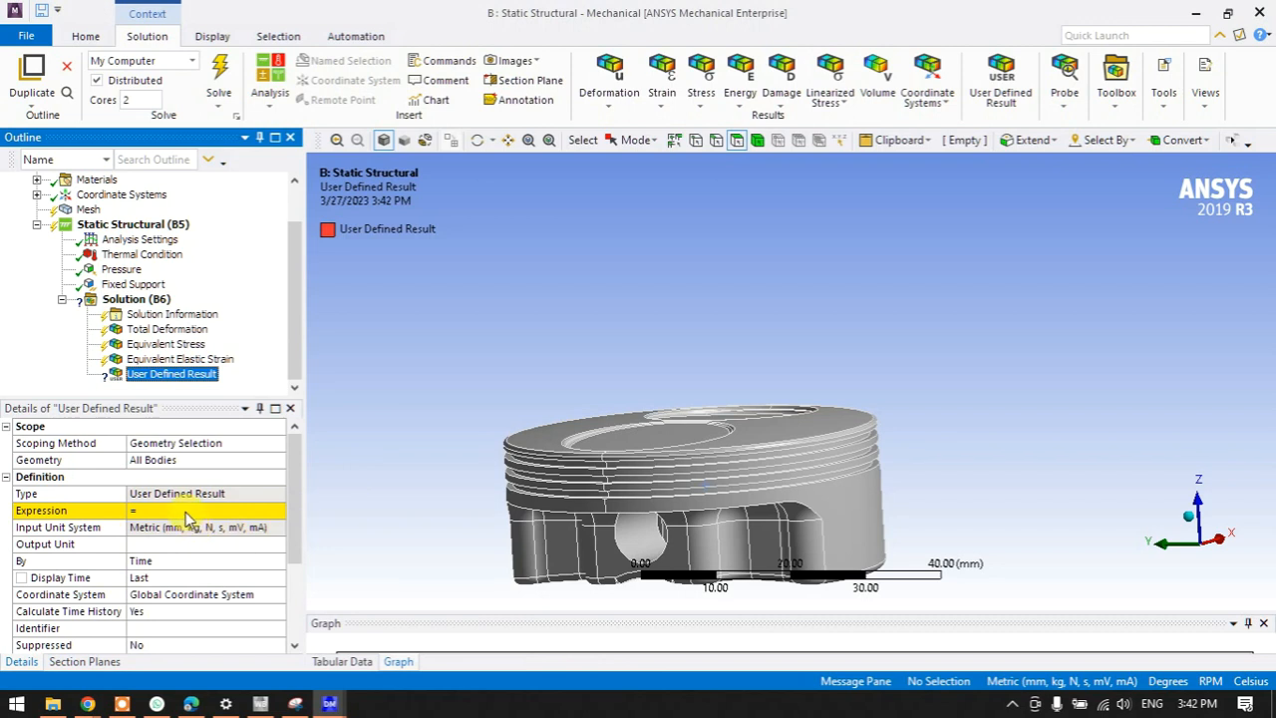
click(185, 510)
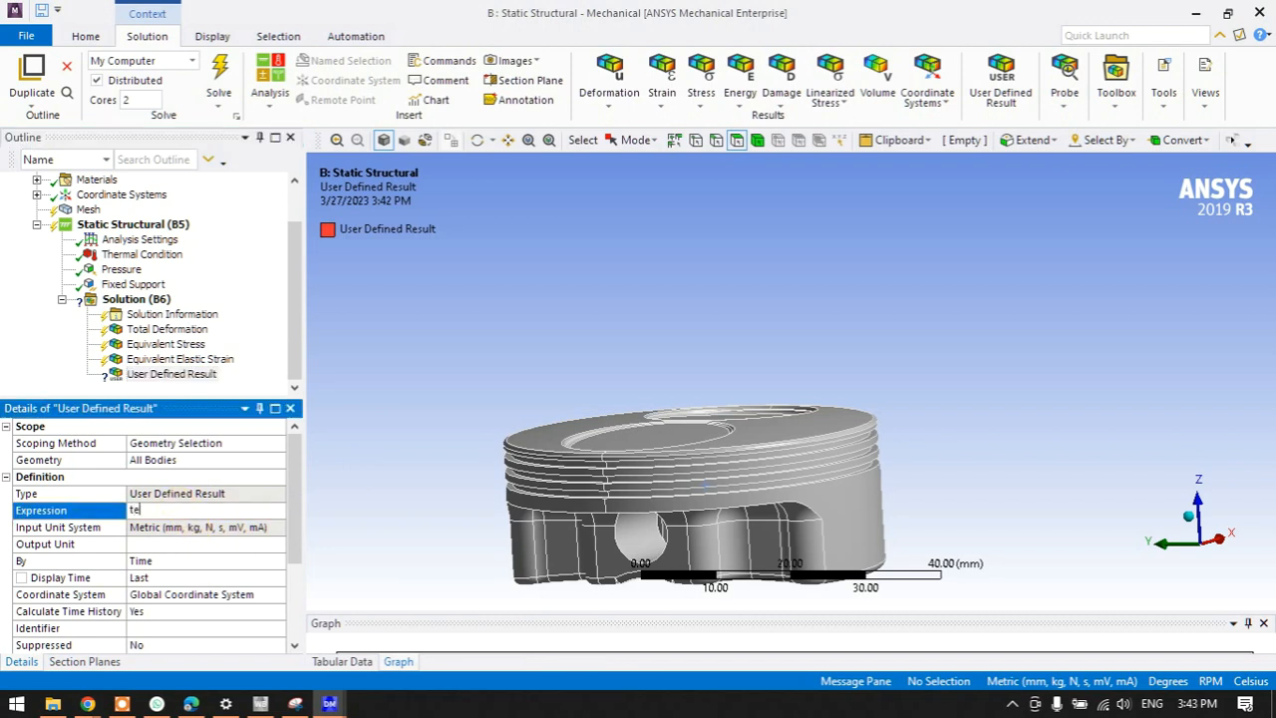
key(Return)
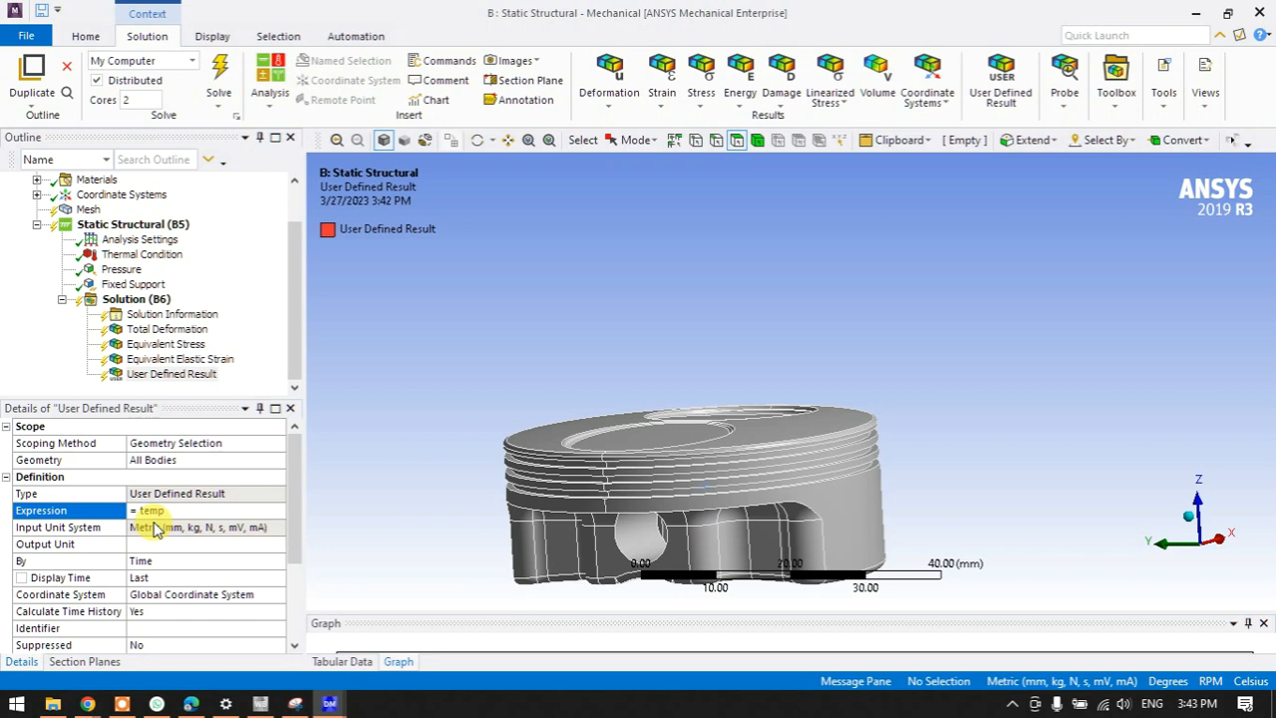
scroll(168, 568, down, 3)
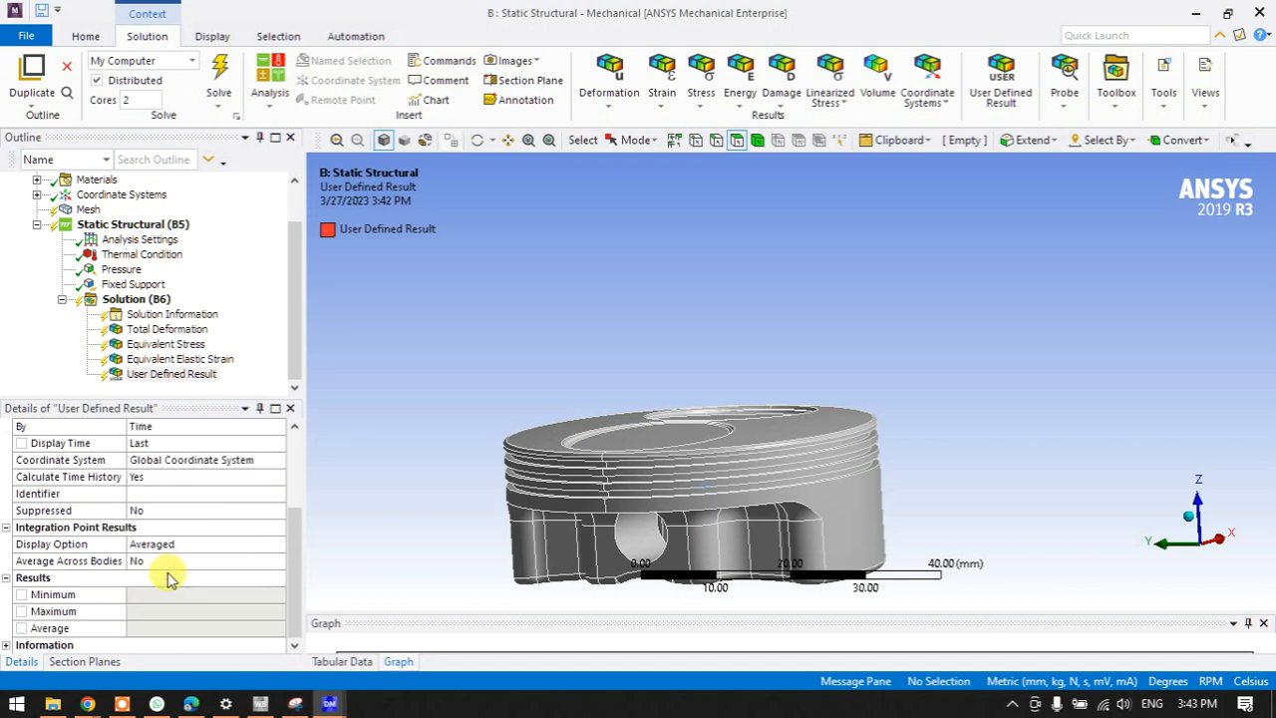
scroll(167, 578, up, 3)
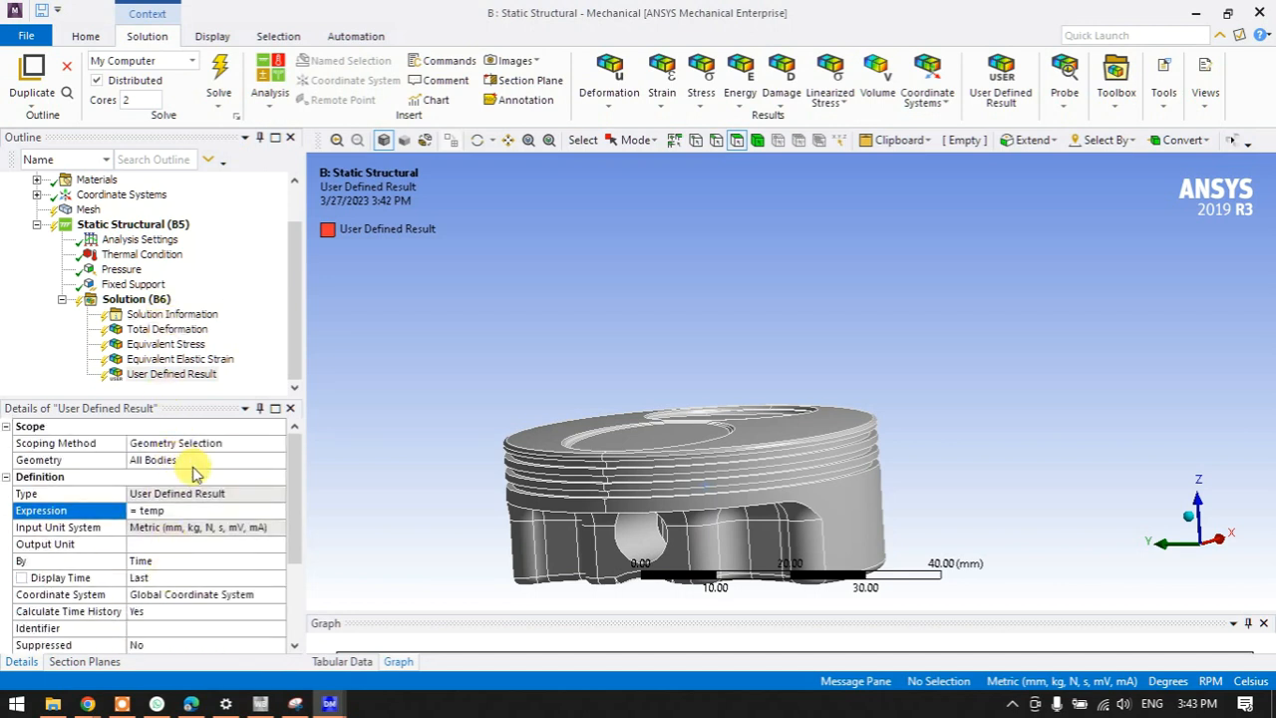
Solve the static structural analysis of the piston.
middle_drag(688, 419, 820, 333)
click(149, 300)
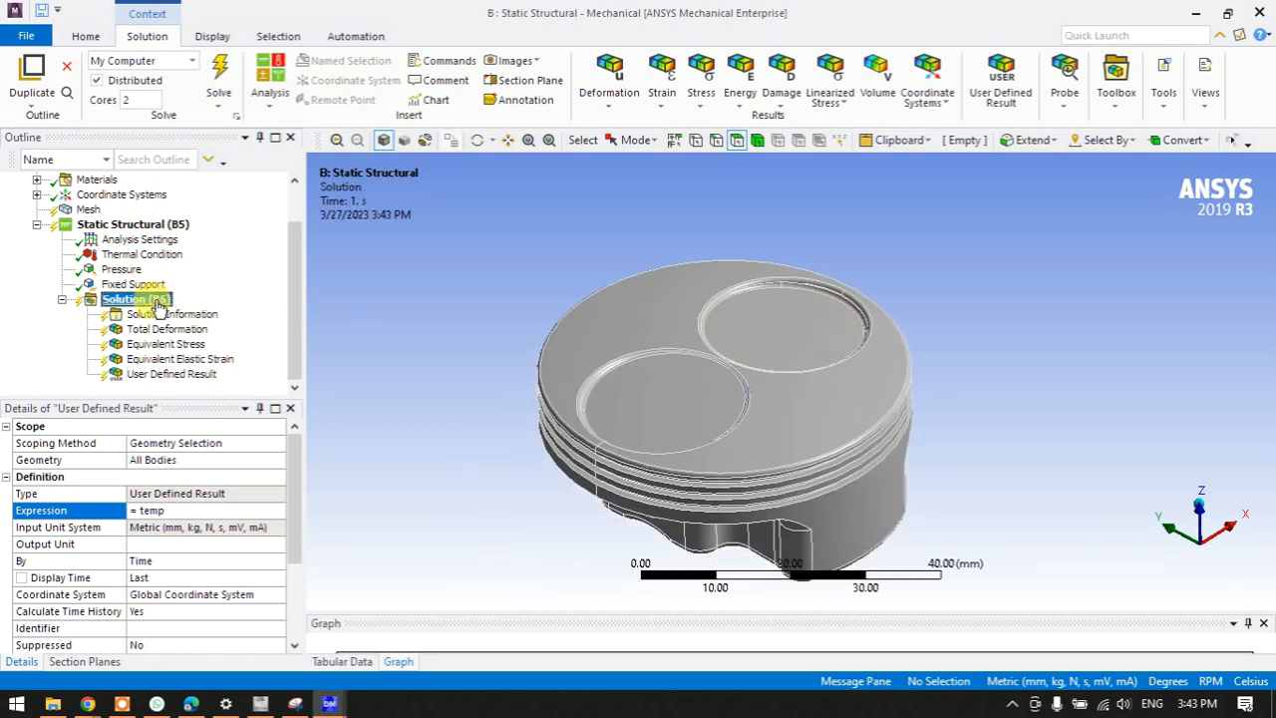
click(218, 71)
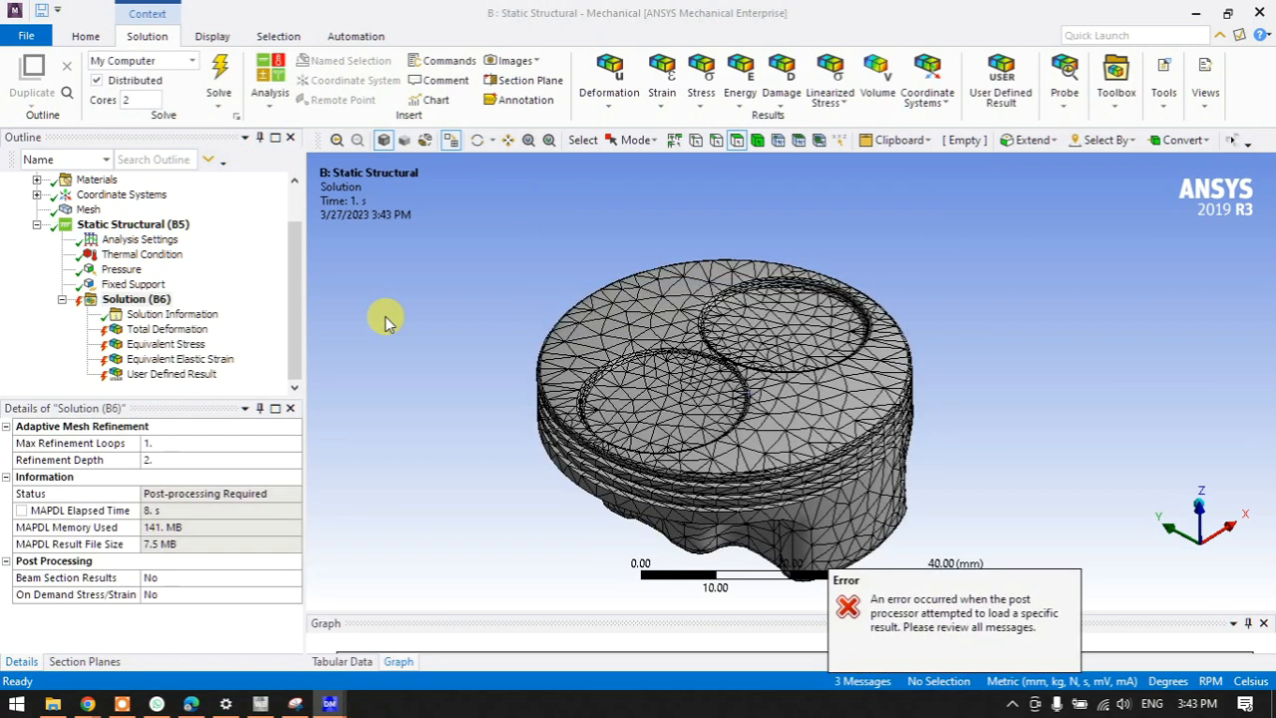
Delete the User Defined Result from the Solution and solve the analysis again.
click(162, 376)
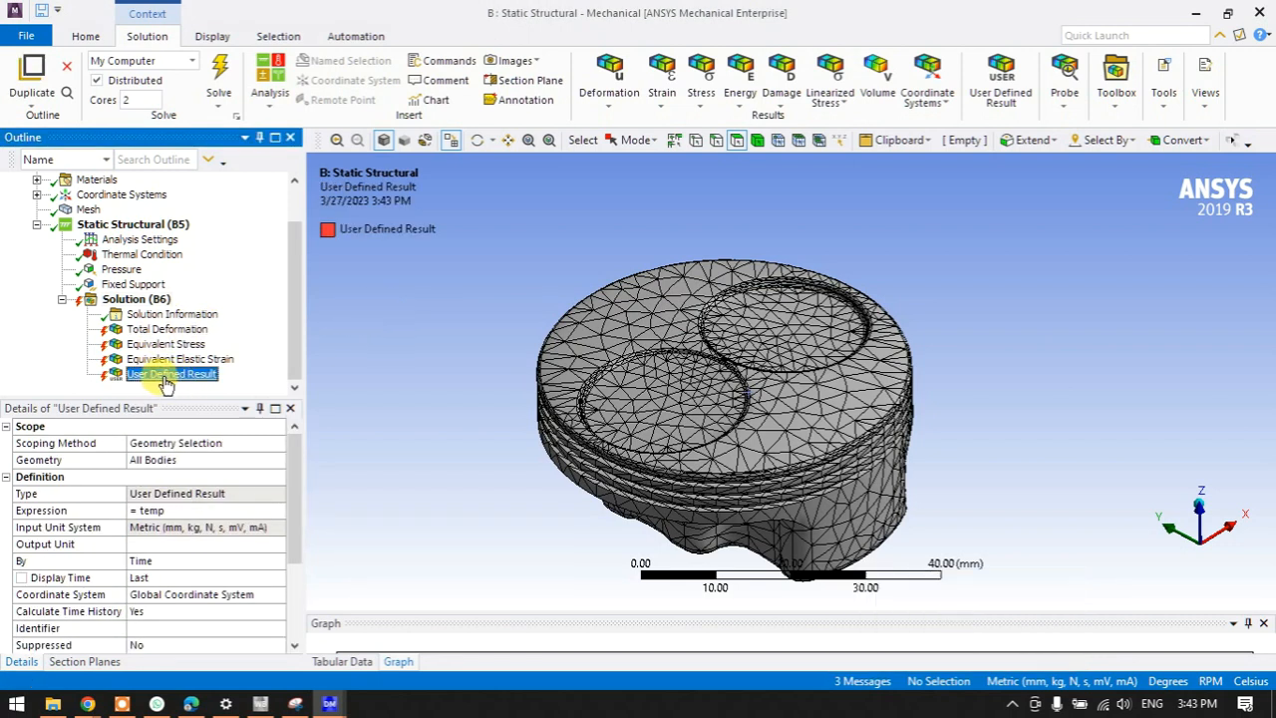
right_click(164, 380)
click(208, 595)
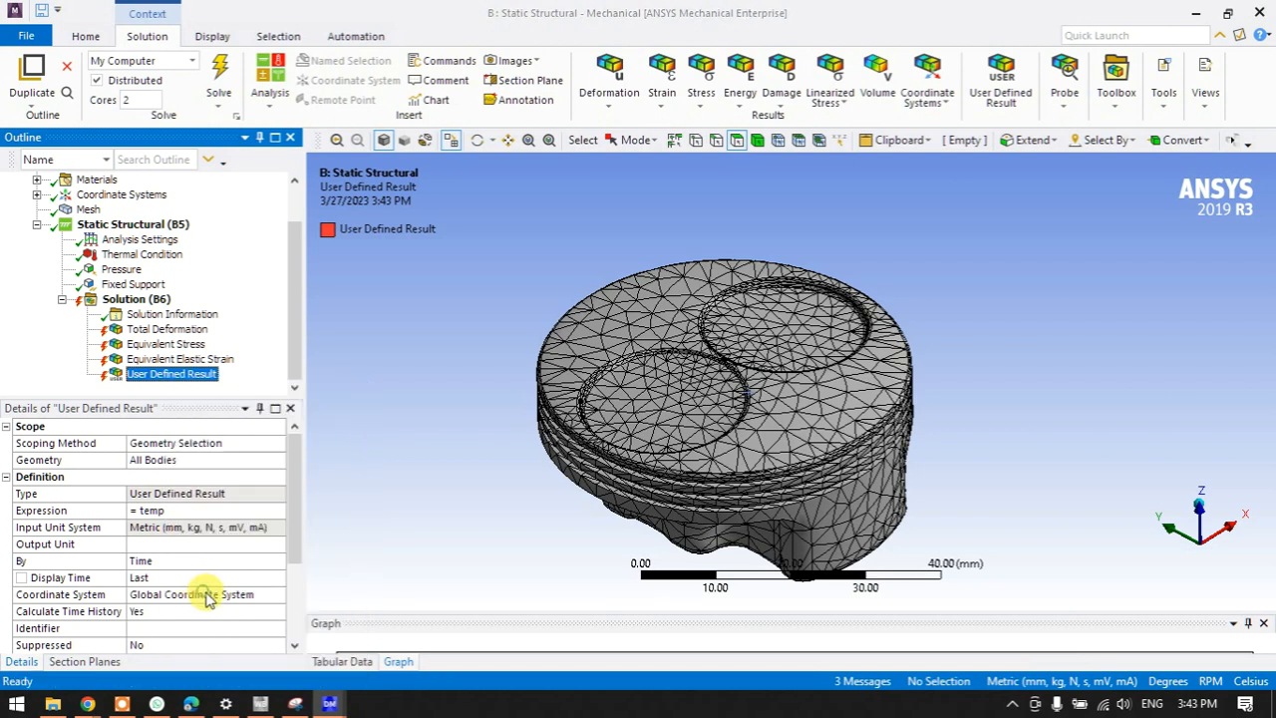
click(647, 419)
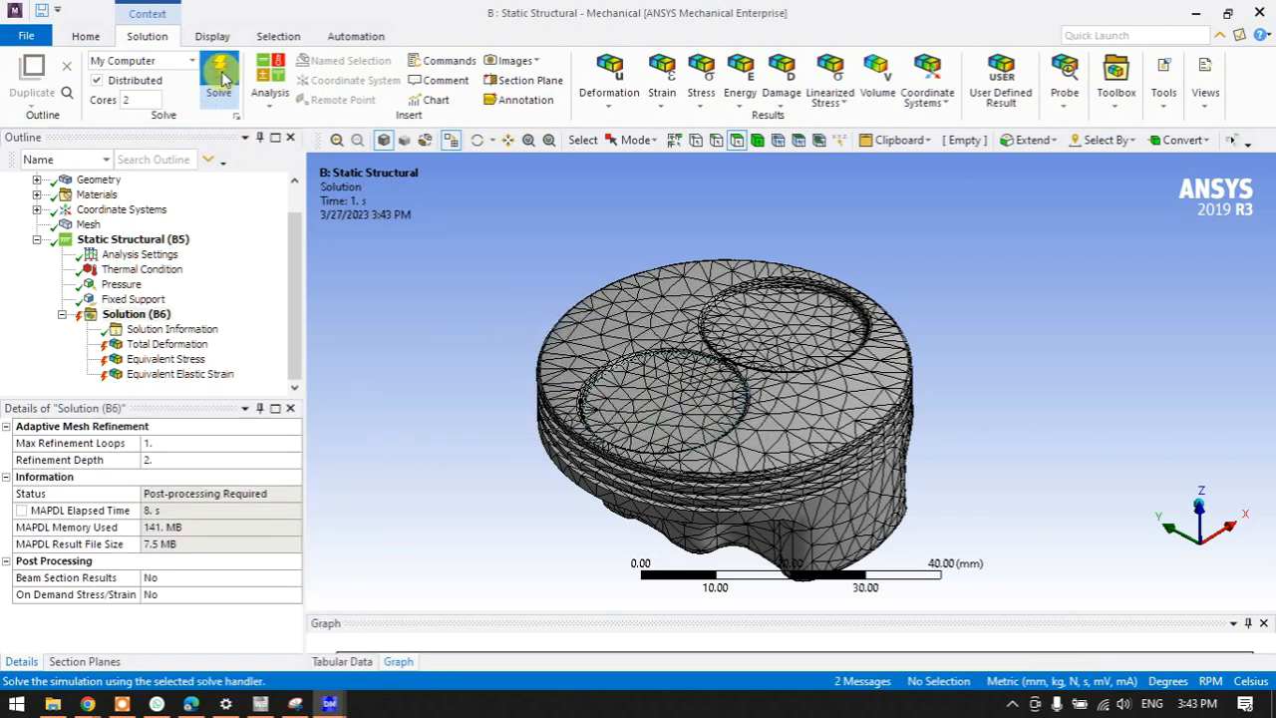
click(219, 82)
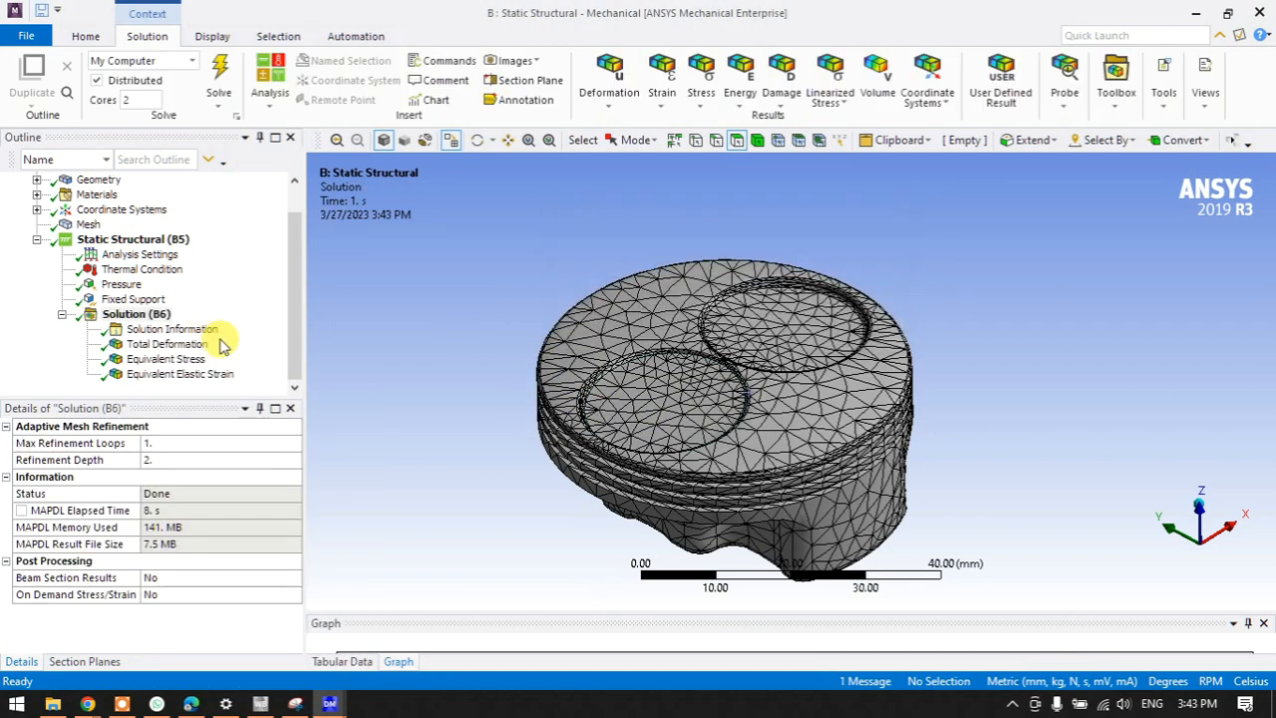
Examine the total deformation, equivalent stress and equivalent elastic strain contours on the piston from several angles.
click(199, 344)
mouse_move(624, 387)
middle_down()
mouse_move(635, 336)
mouse_move(616, 374)
middle_up()
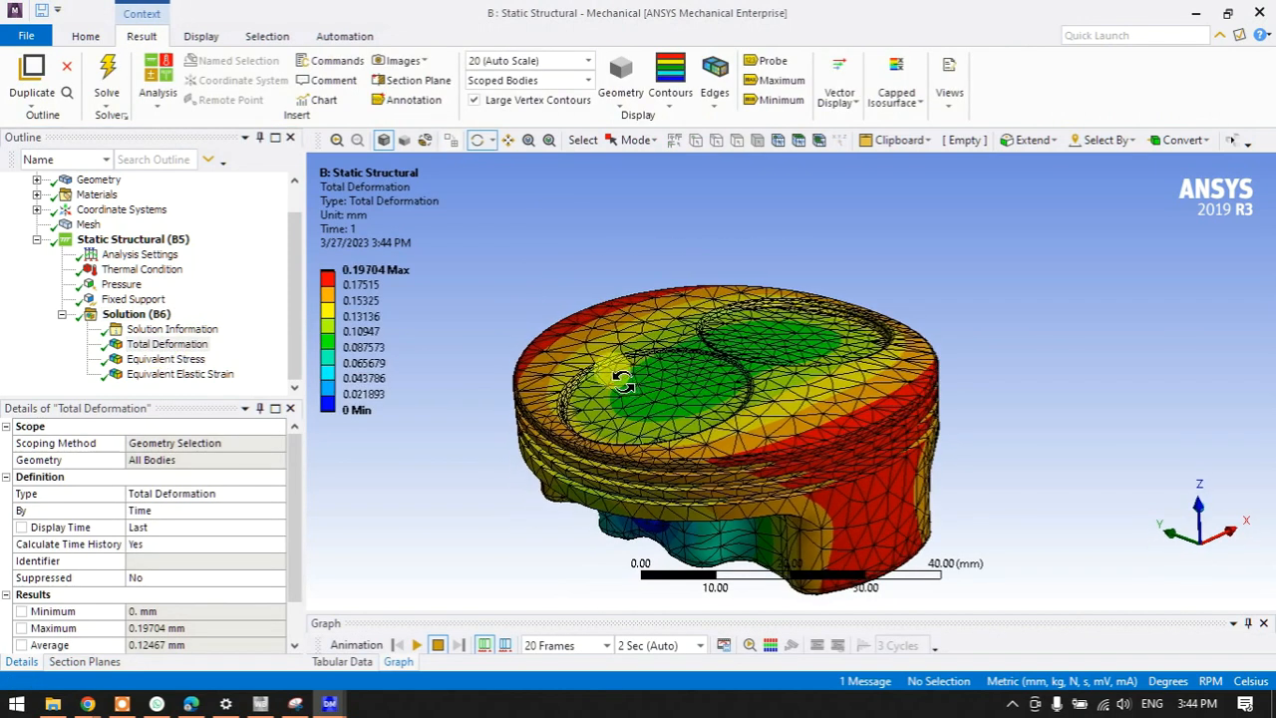
click(189, 361)
middle_drag(686, 484, 561, 394)
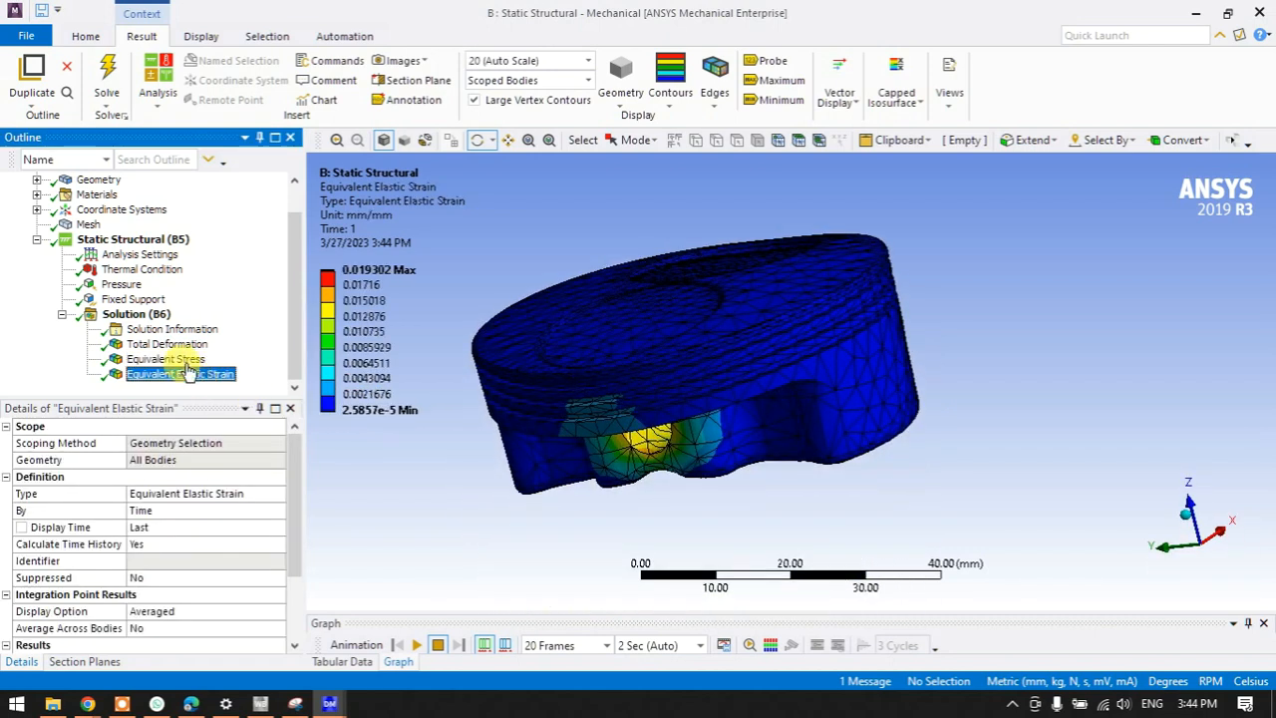
click(167, 343)
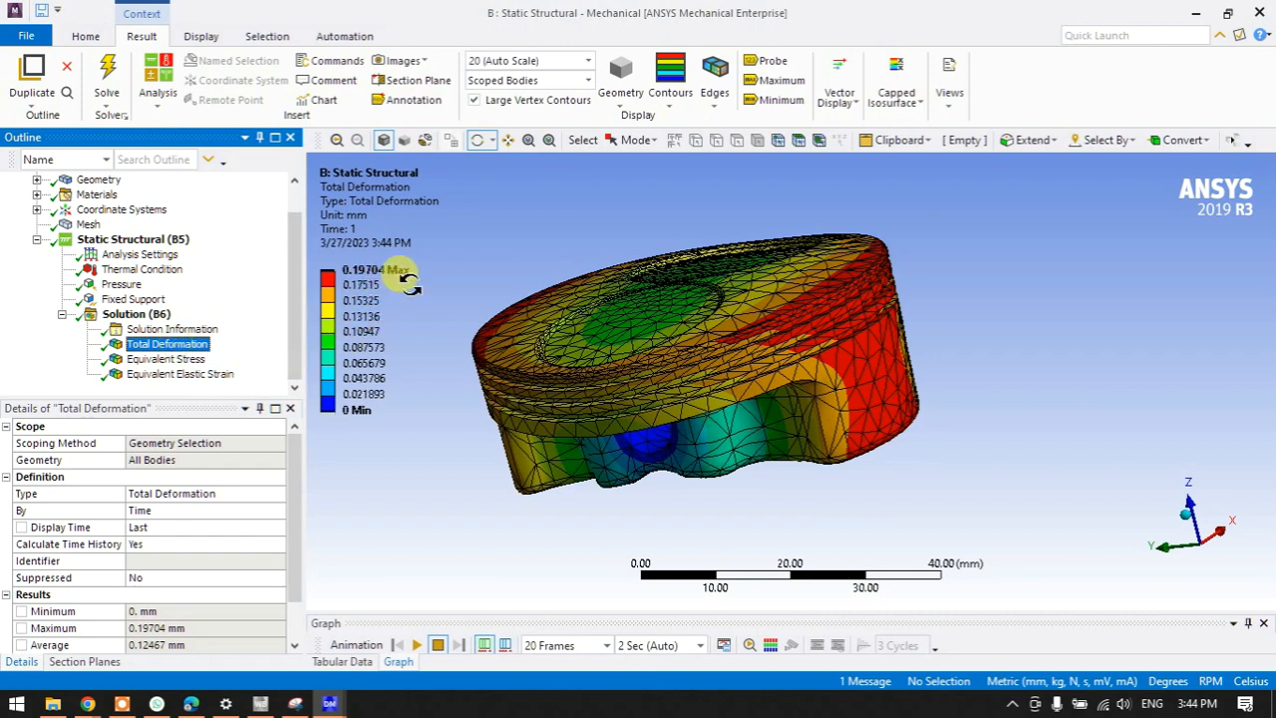
Switch to Workbench and add a Steady-State Thermal system to the schematic, linked to the existing Geometry component.
drag(812, 302, 671, 433)
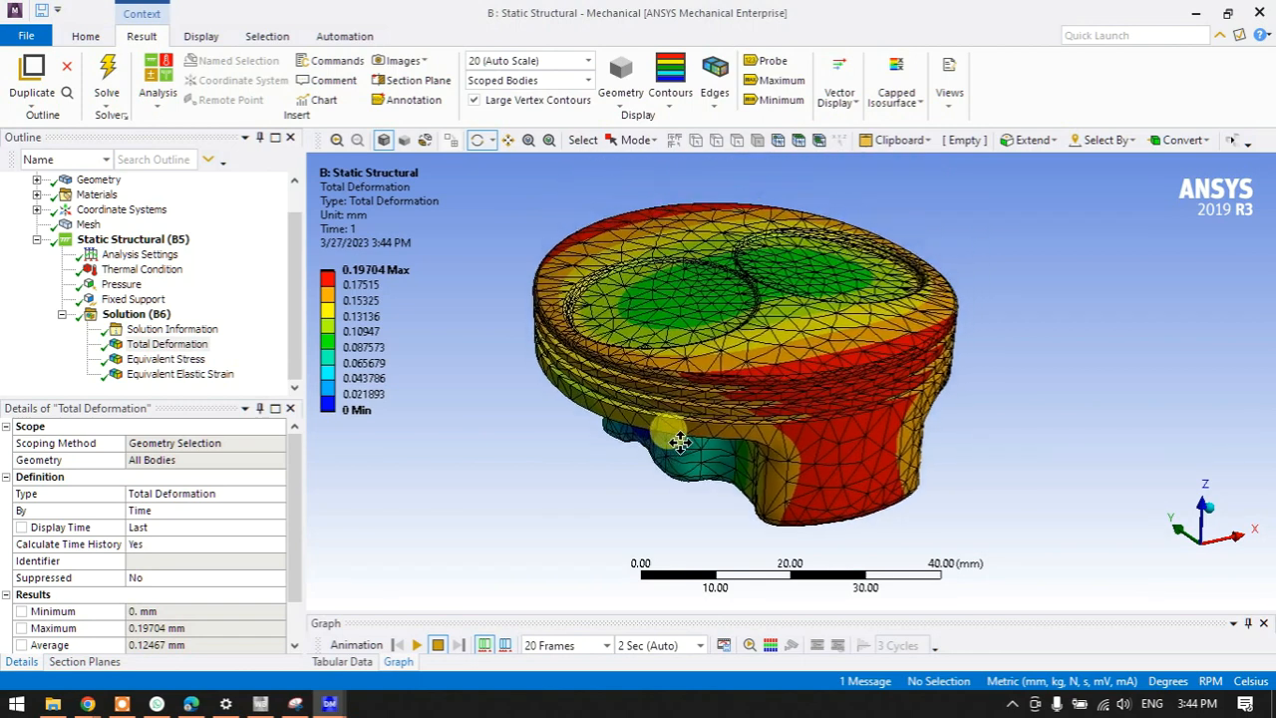
click(1194, 13)
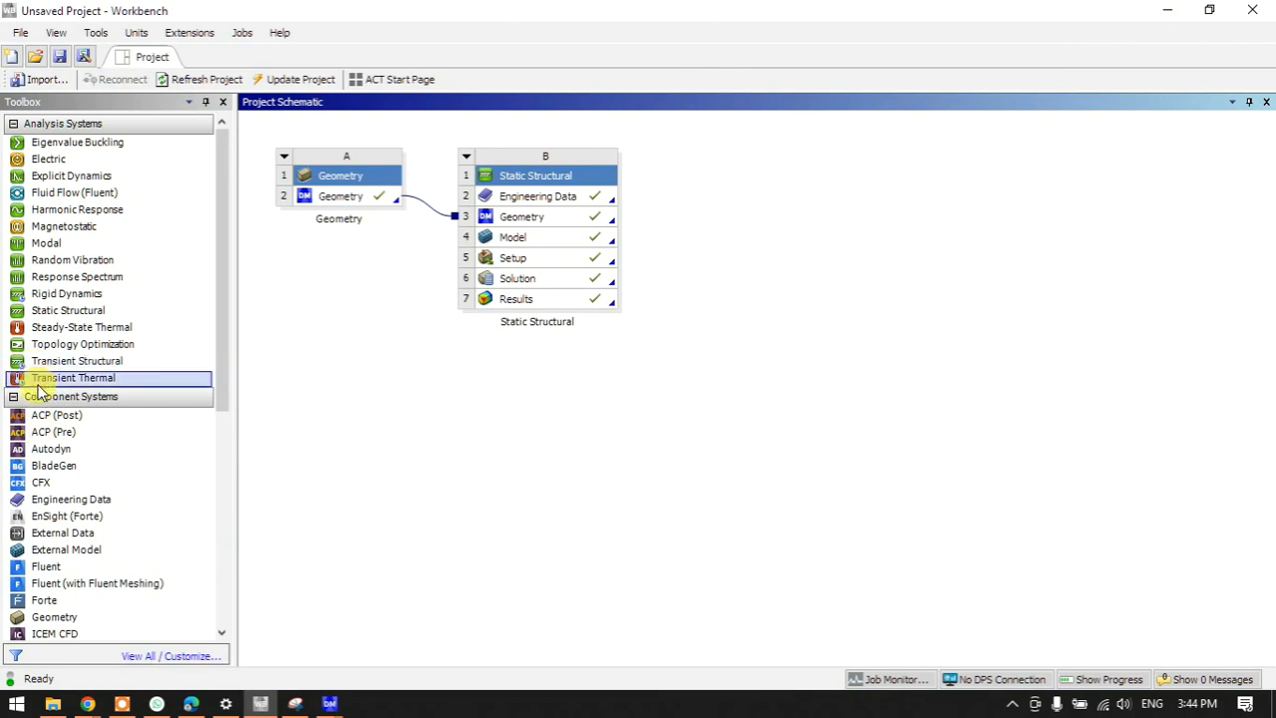
drag(48, 327, 495, 436)
click(704, 444)
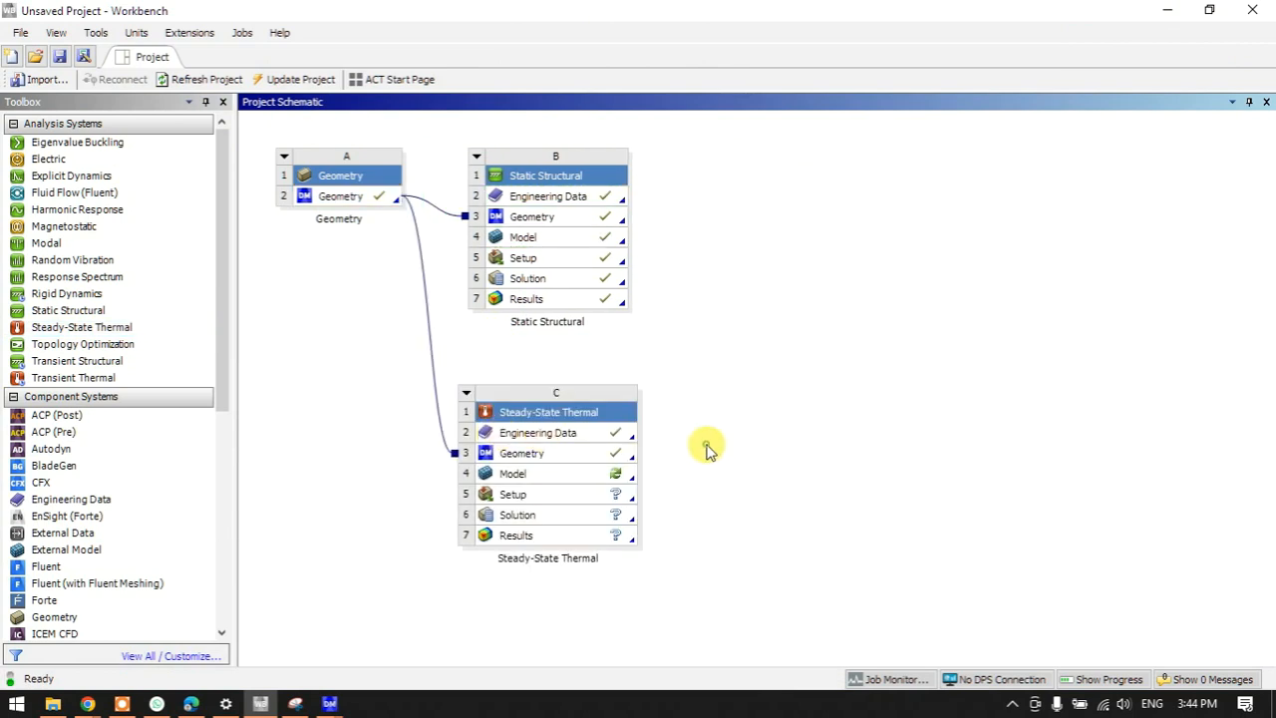
Add a Static Structural system linked to the Steady-State Thermal solution and open its Setup in Mechanical.
drag(25, 311, 617, 516)
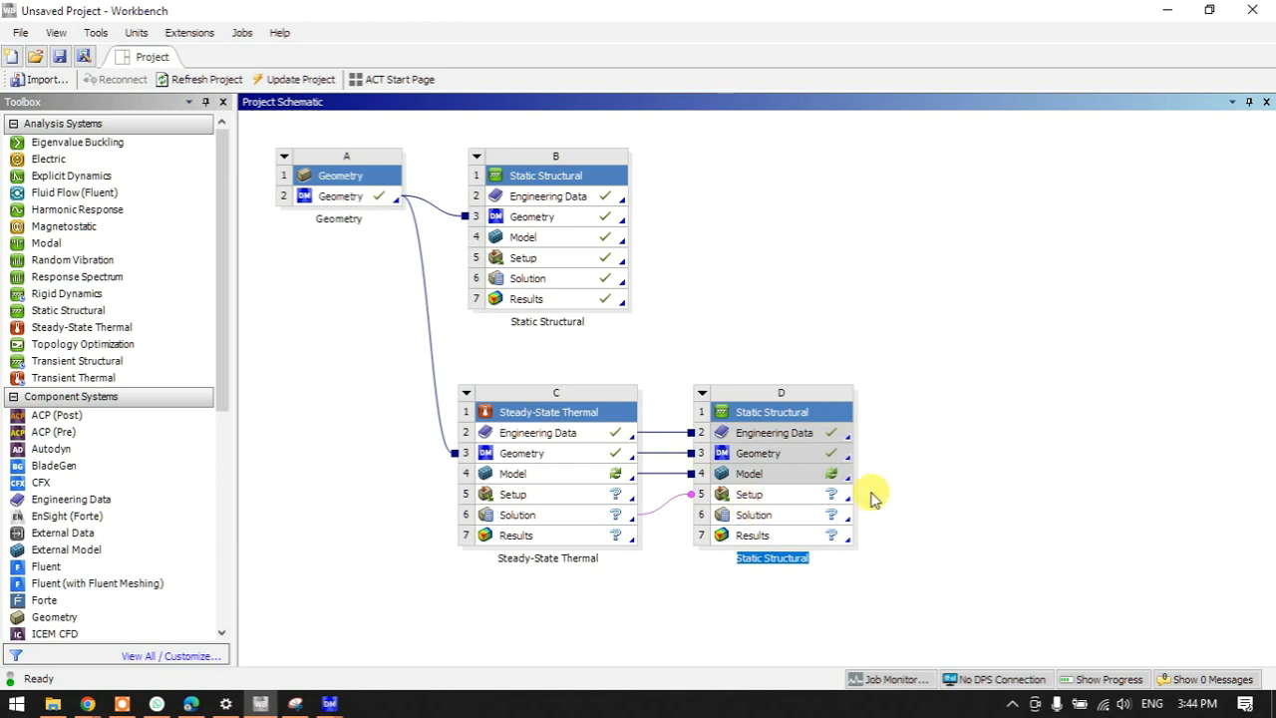
double_click(786, 498)
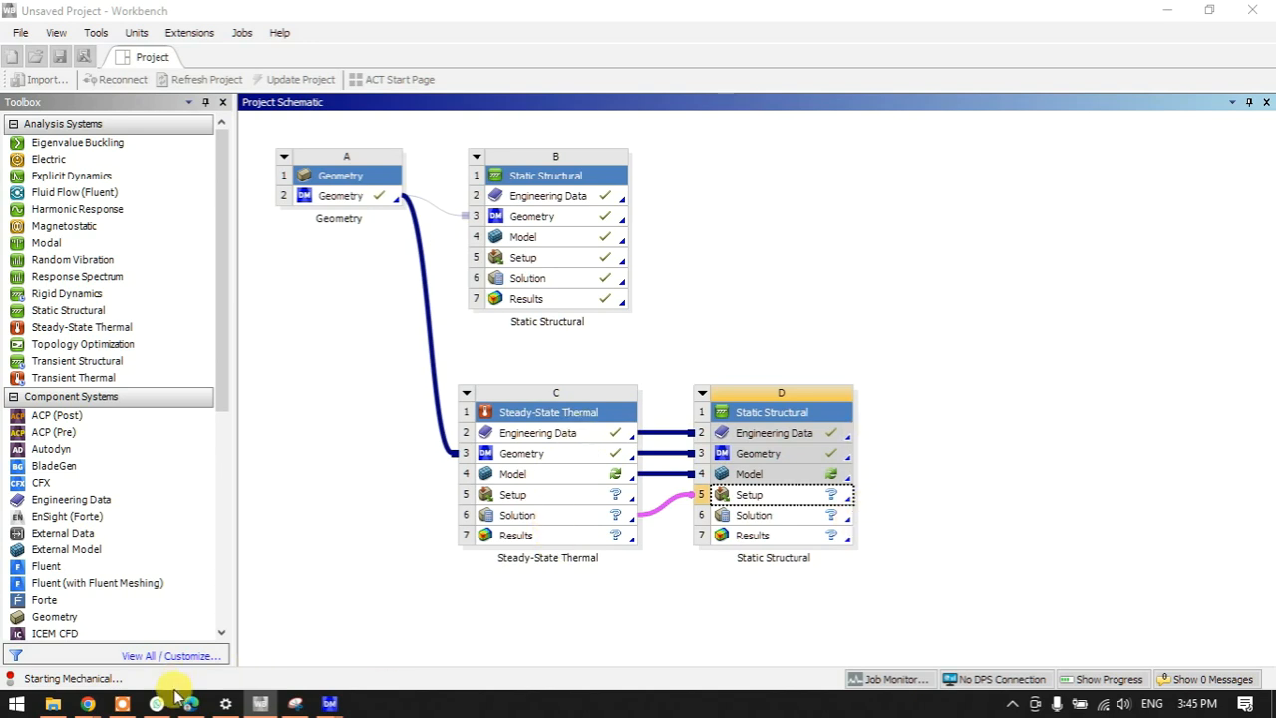
mouse_move(330, 700)
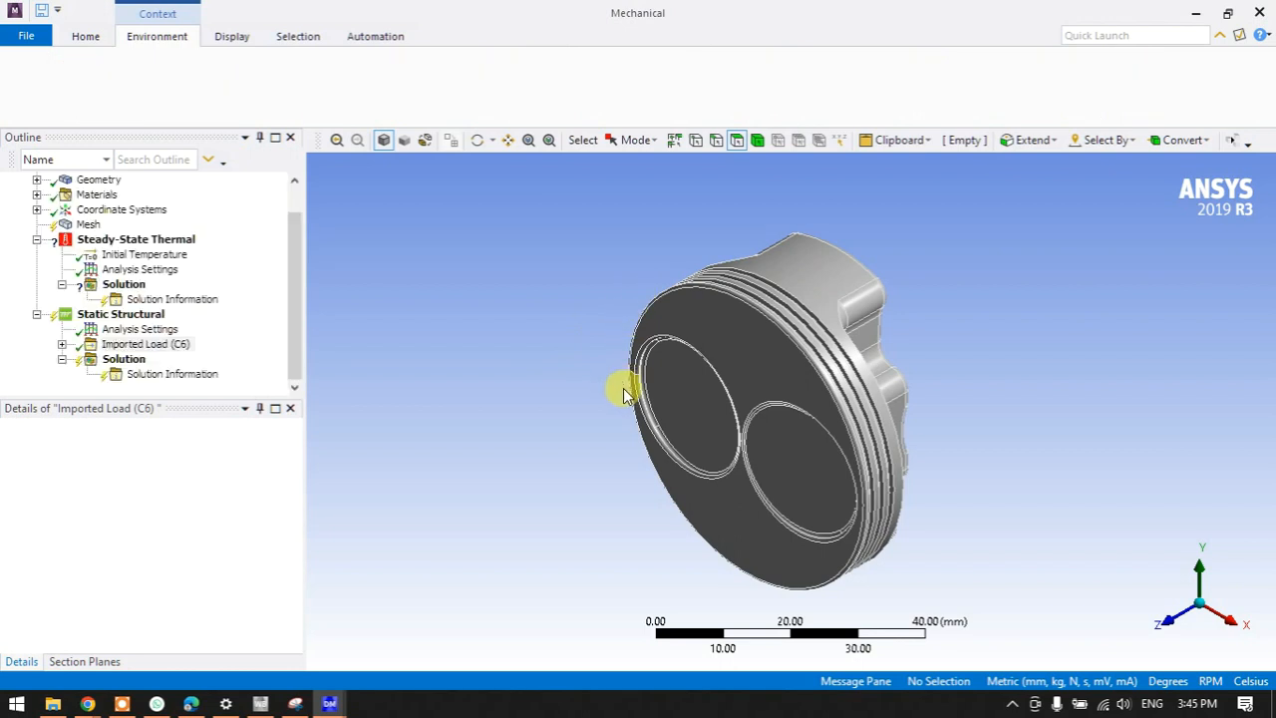
Insert a Temperature load under Steady-State Thermal on the nine crown faces of the piston and set it to 600 °C.
middle_drag(698, 349, 868, 208)
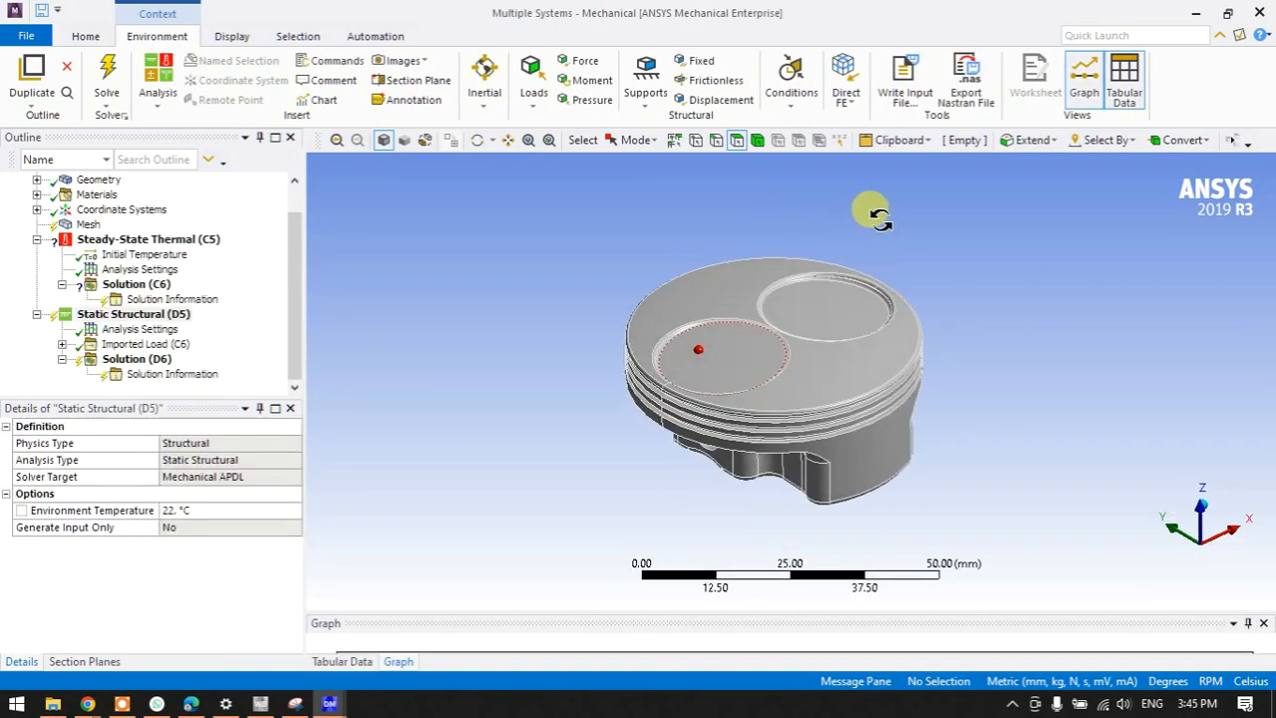
right_click(172, 244)
mouse_move(213, 250)
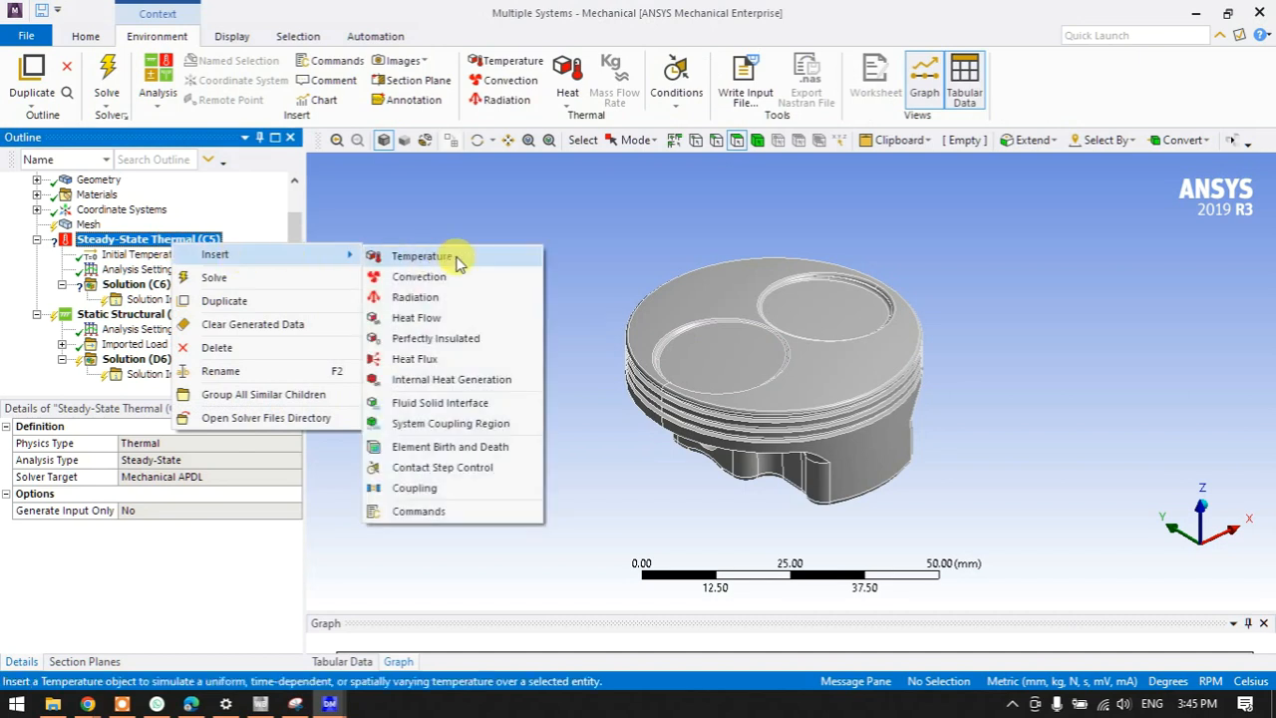
click(384, 255)
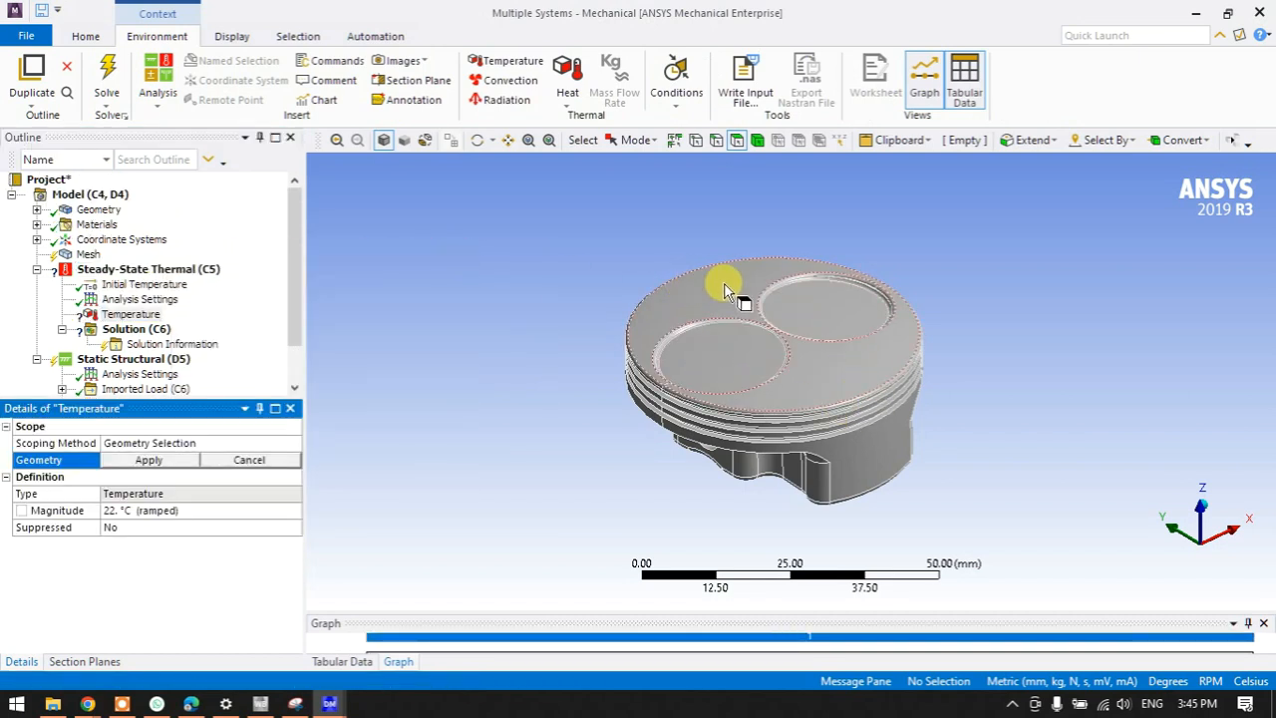
click(715, 337)
mouse_move(798, 332)
mouse_down()
mouse_move(845, 286)
mouse_move(795, 283)
mouse_up()
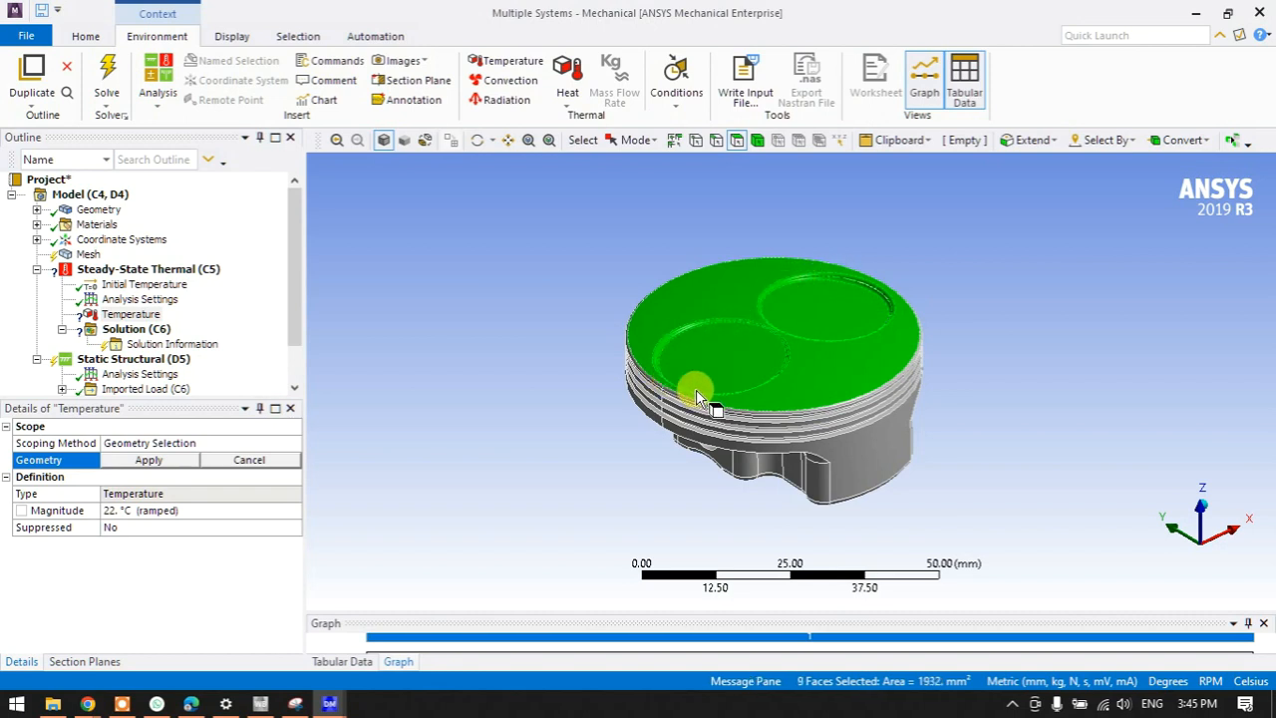
click(147, 463)
click(139, 511)
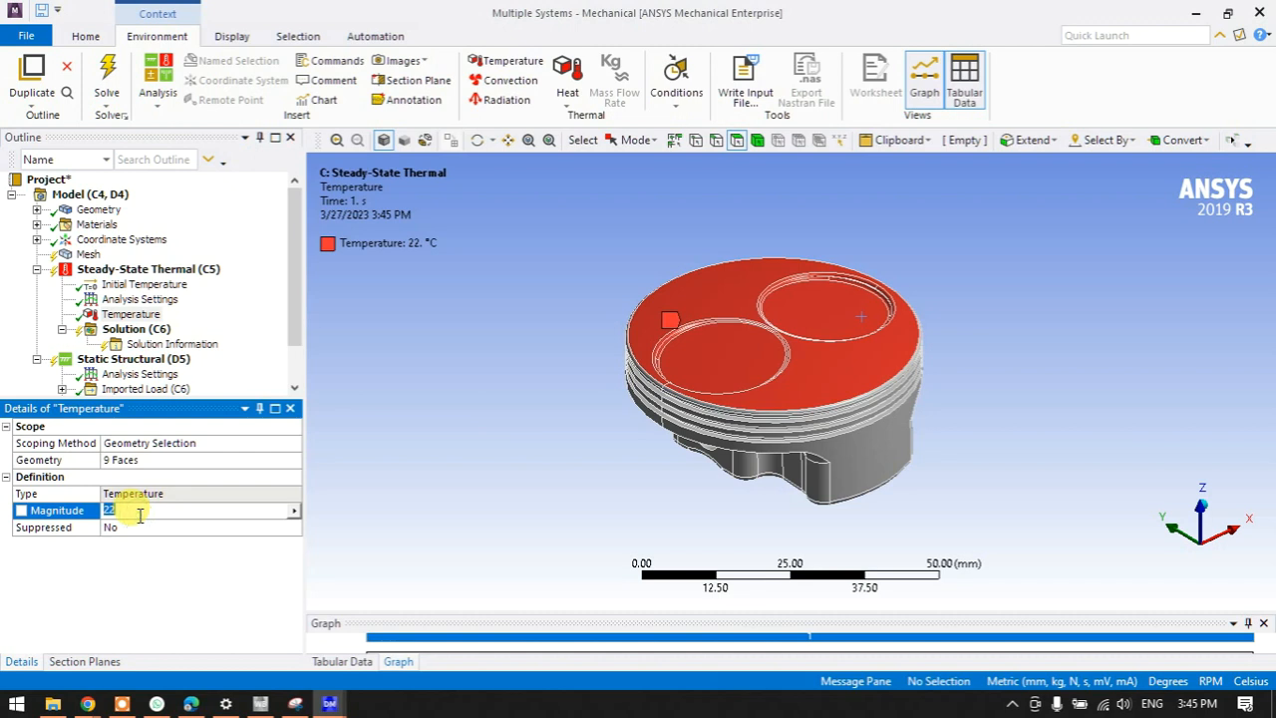
key(Return)
Insert a second Temperature load under Steady-State Thermal, scoped to the skirt and the three ring-land outer cylindrical faces.
right_click(124, 269)
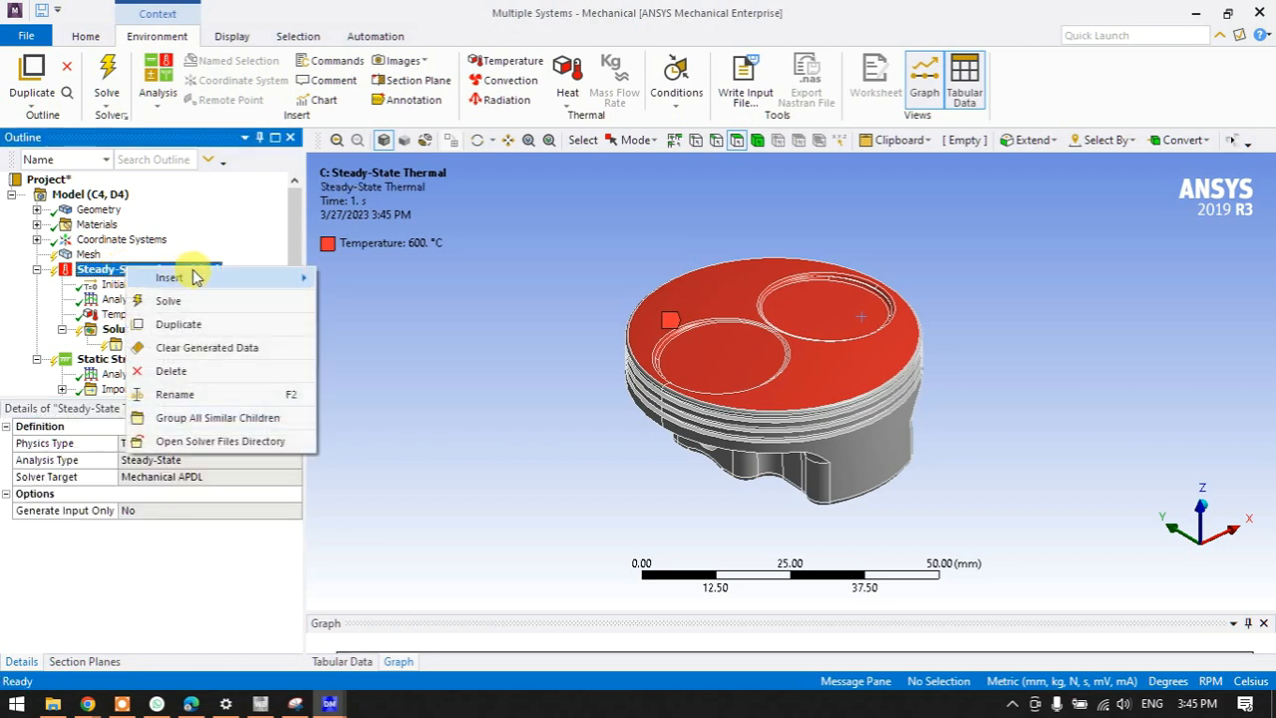
mouse_move(249, 277)
click(374, 282)
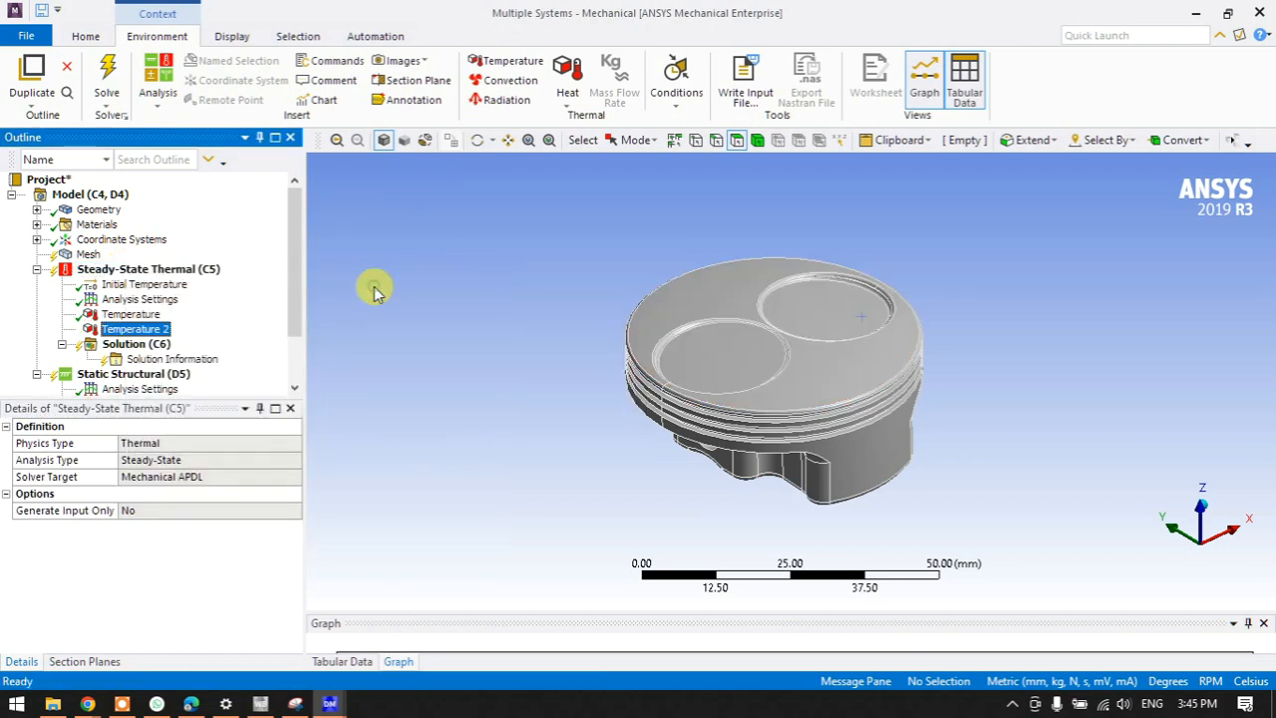
scroll(788, 464, up, 3)
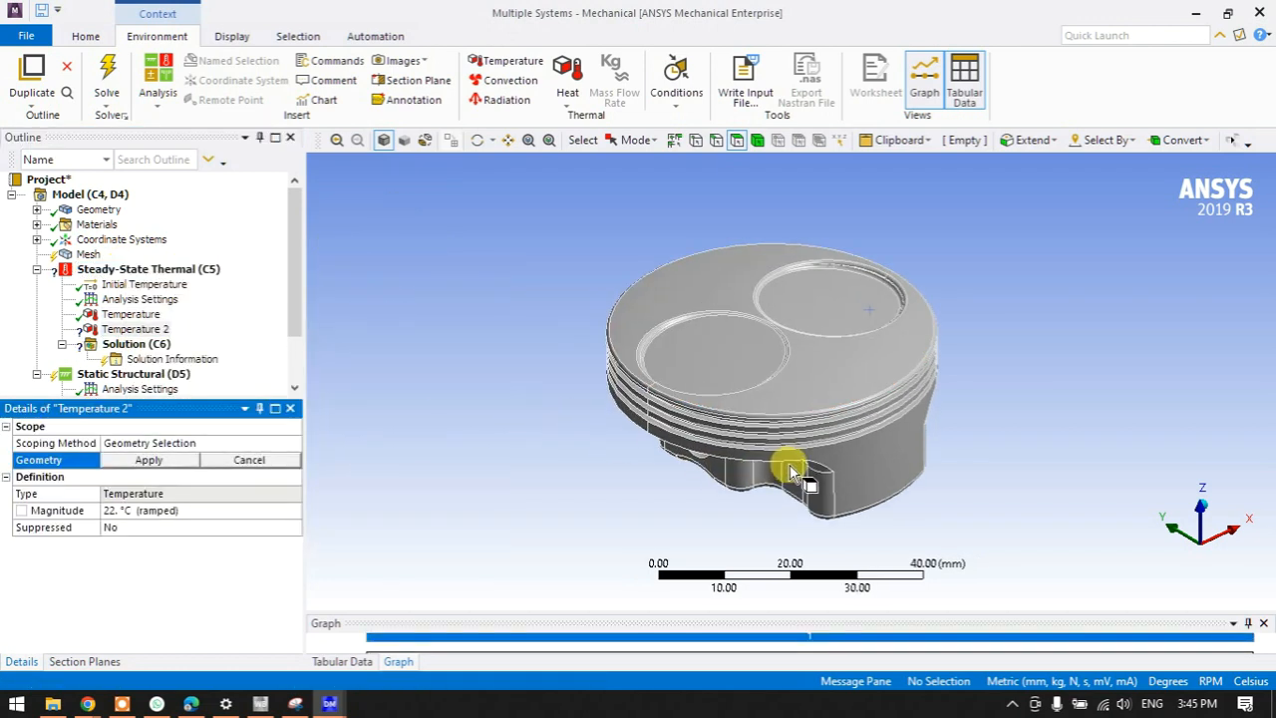
click(886, 502)
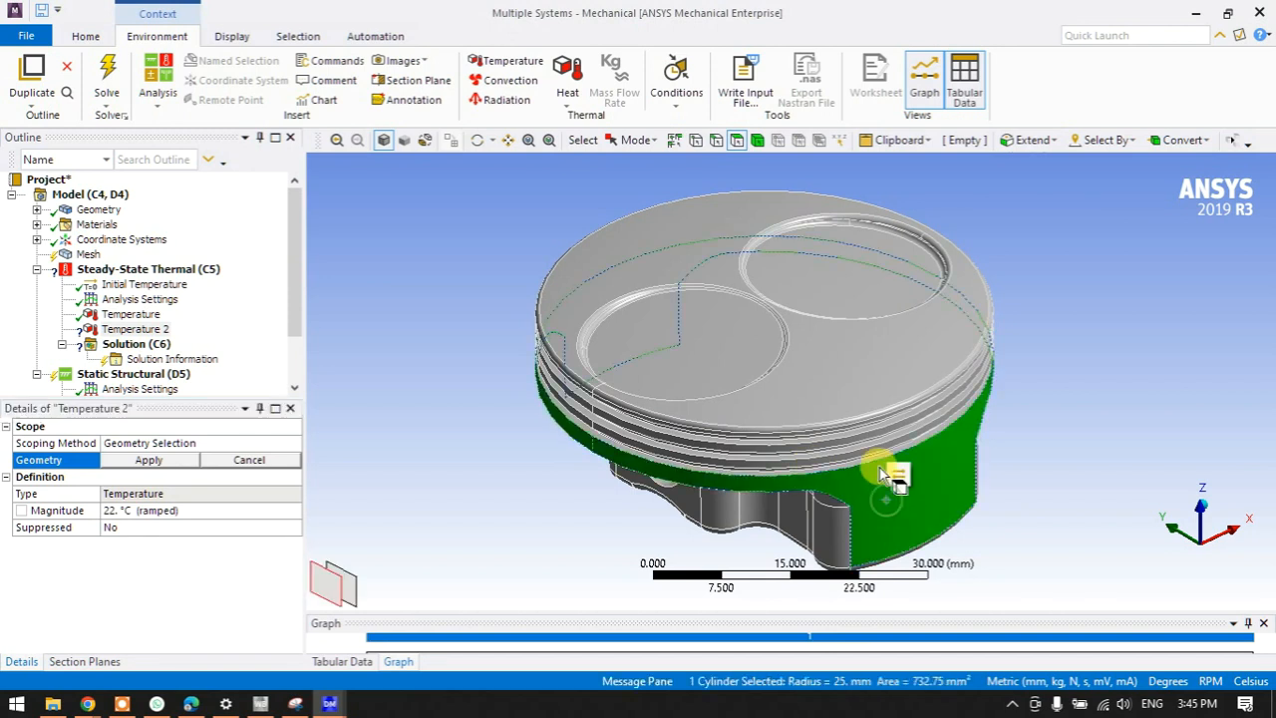
ctrl+click(826, 448)
ctrl+click(806, 442)
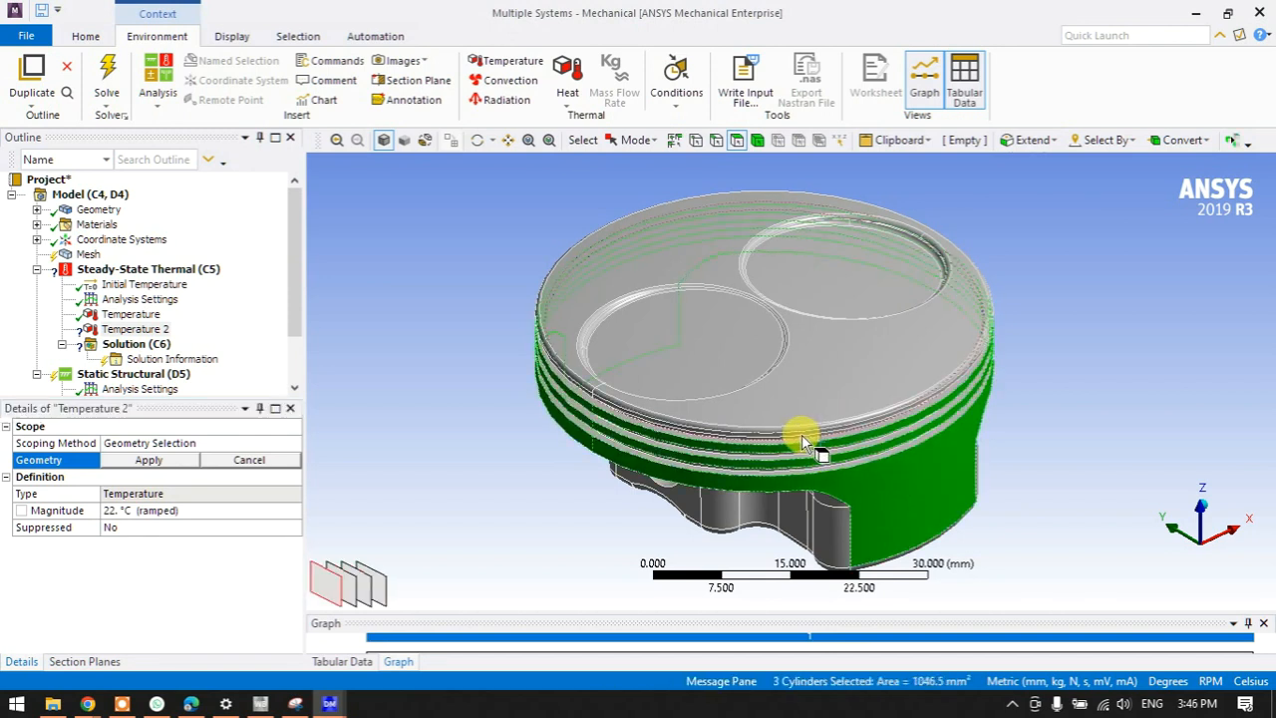
ctrl+click(712, 499)
middle_drag(712, 499, 385, 250)
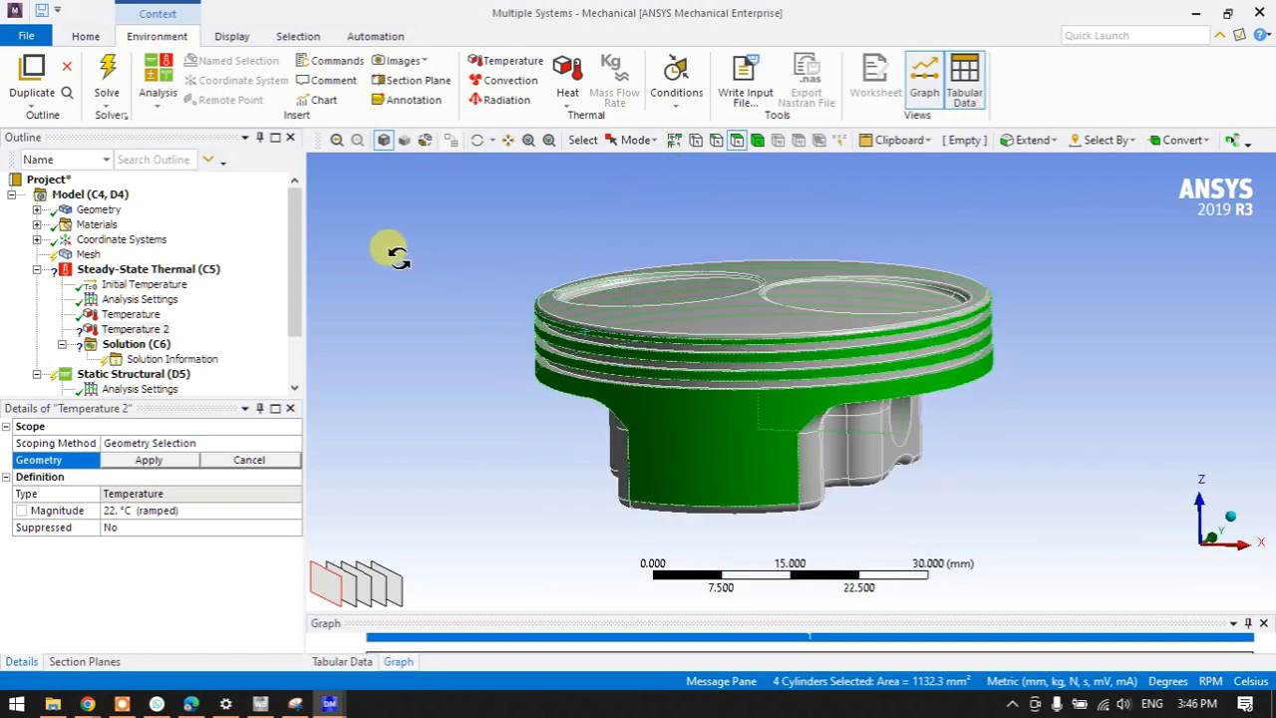
click(145, 460)
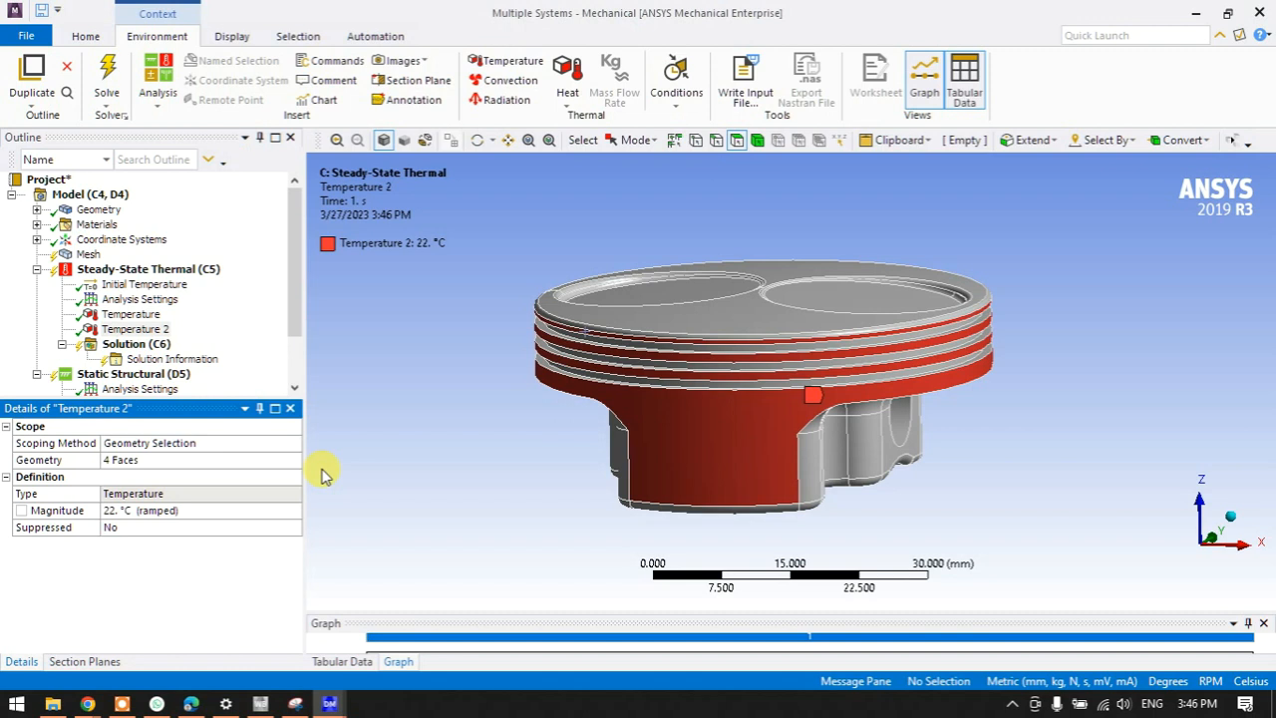
Insert Temperature and Total Heat Flux results under the Steady-State Thermal Solution.
click(129, 344)
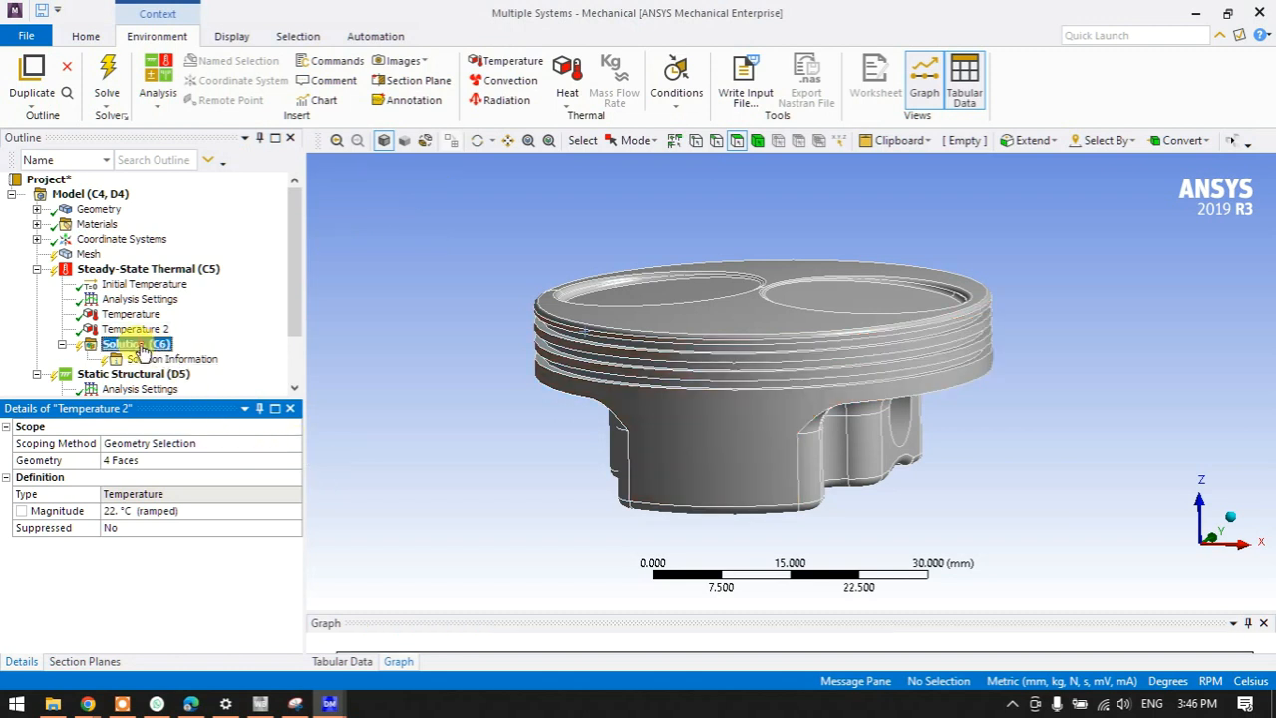
right_click(145, 345)
mouse_move(319, 356)
mouse_move(398, 356)
click(518, 354)
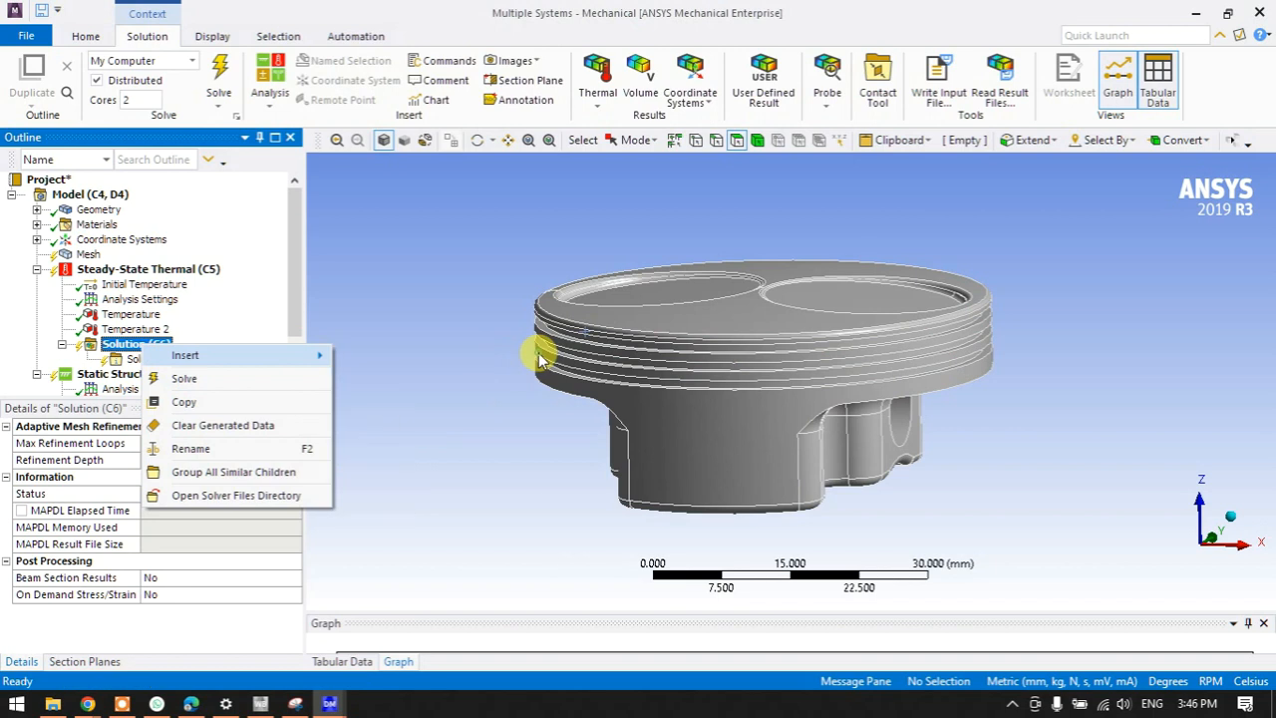
click(133, 345)
right_click(132, 345)
mouse_move(299, 352)
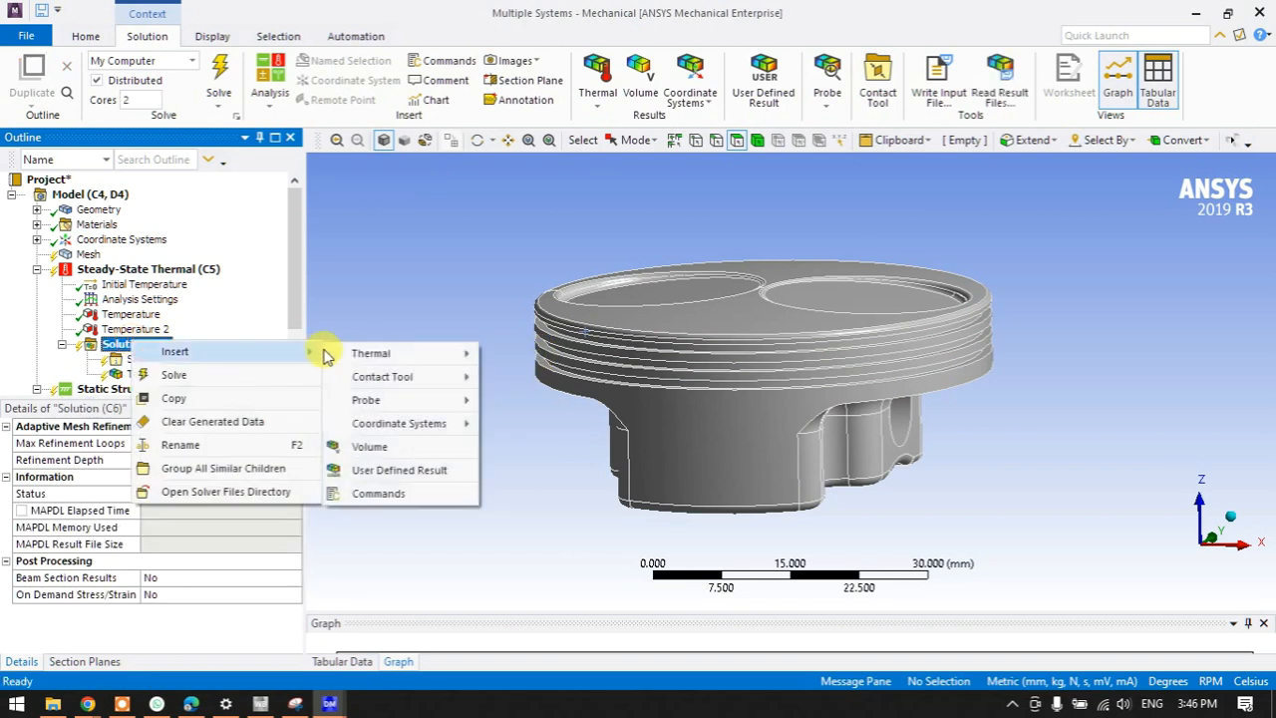
mouse_move(438, 359)
click(518, 379)
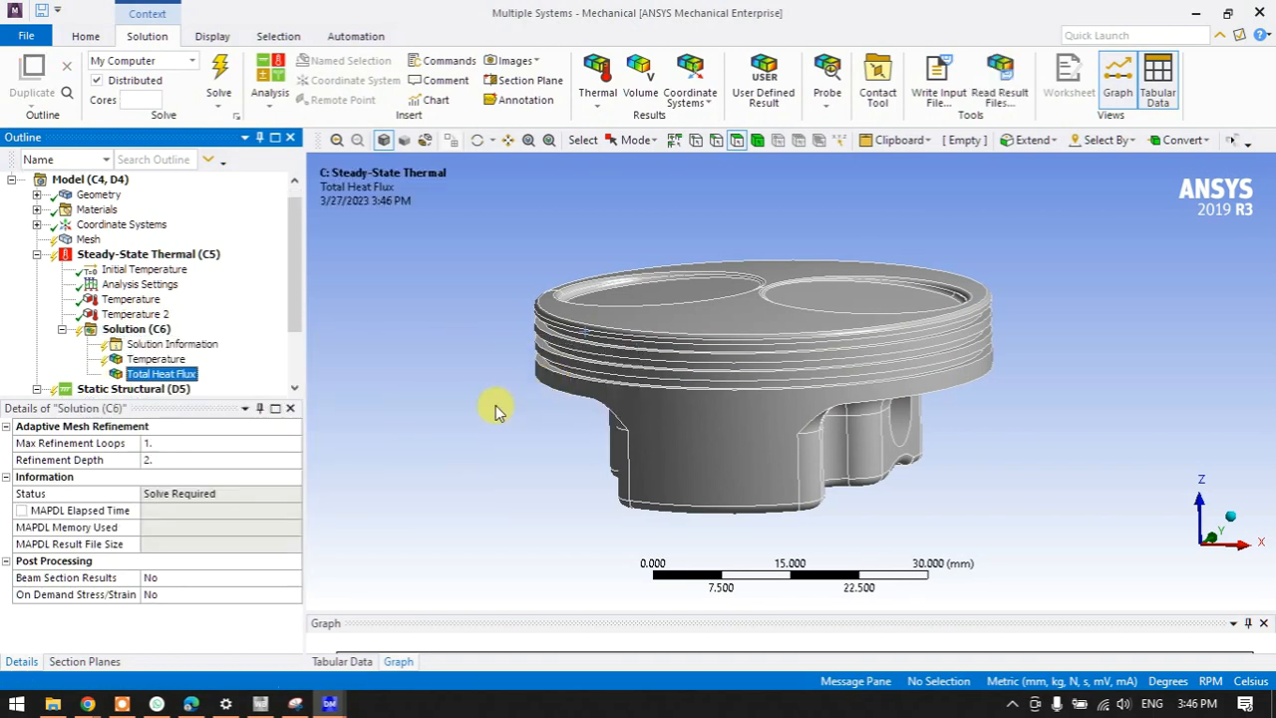
Insert a Pressure load under Static Structural (D5) and bring the piston crown into view.
scroll(136, 350, down, 2)
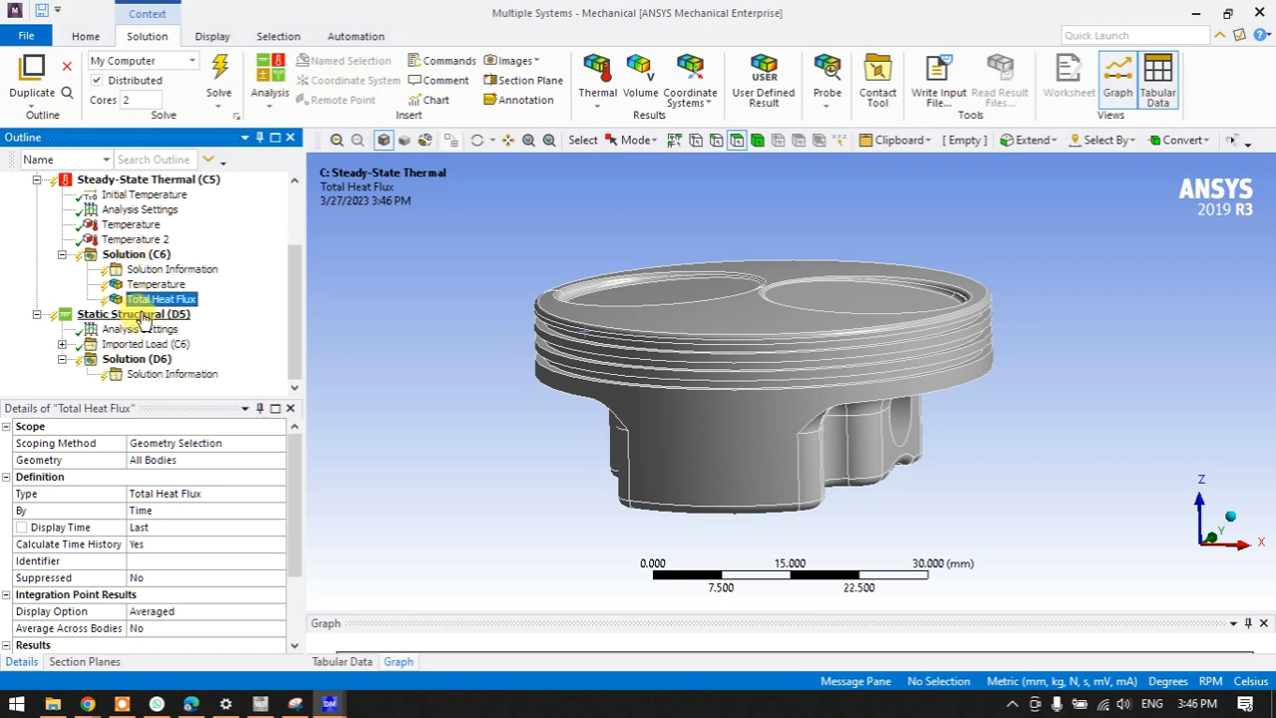
right_click(139, 319)
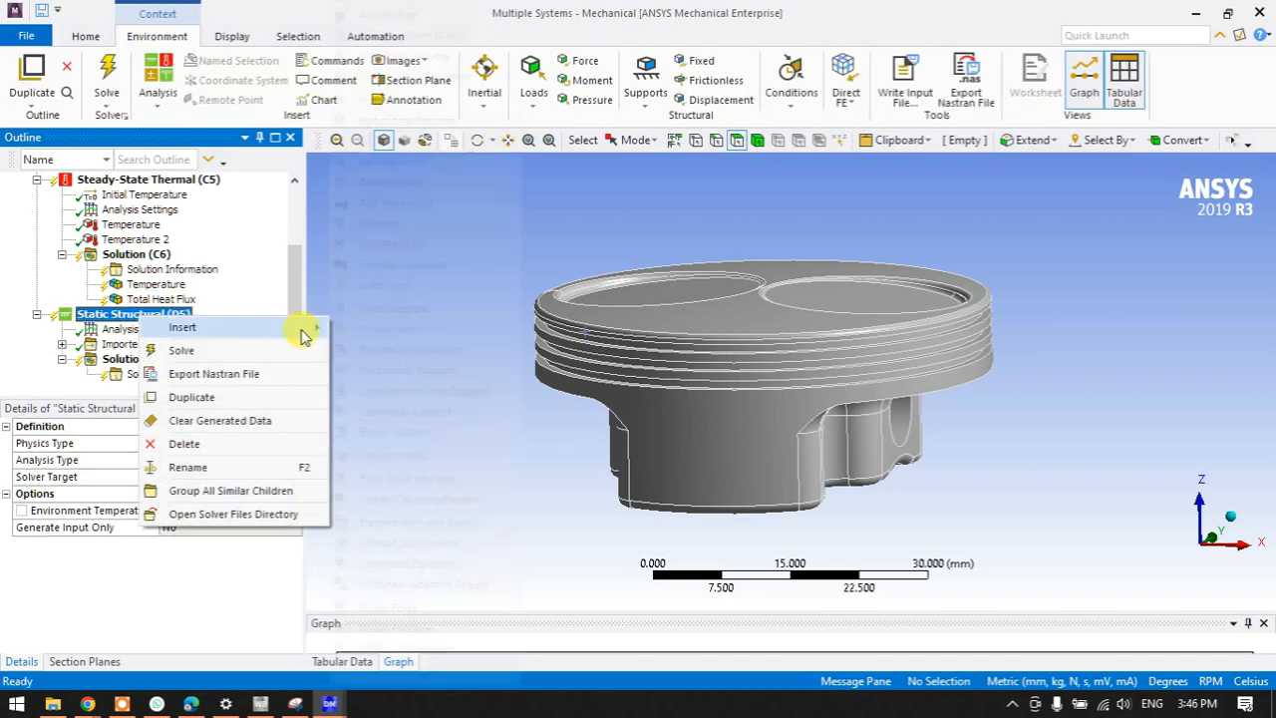
mouse_move(302, 330)
click(376, 102)
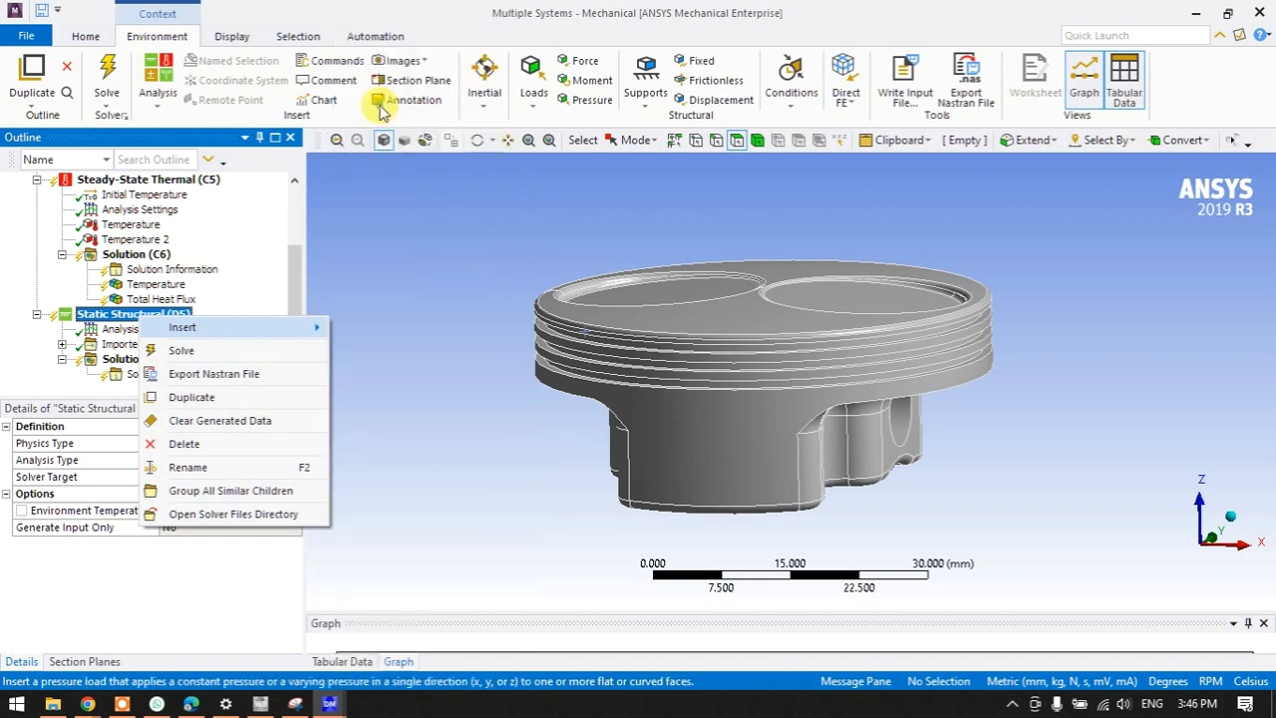
middle_drag(641, 456, 791, 538)
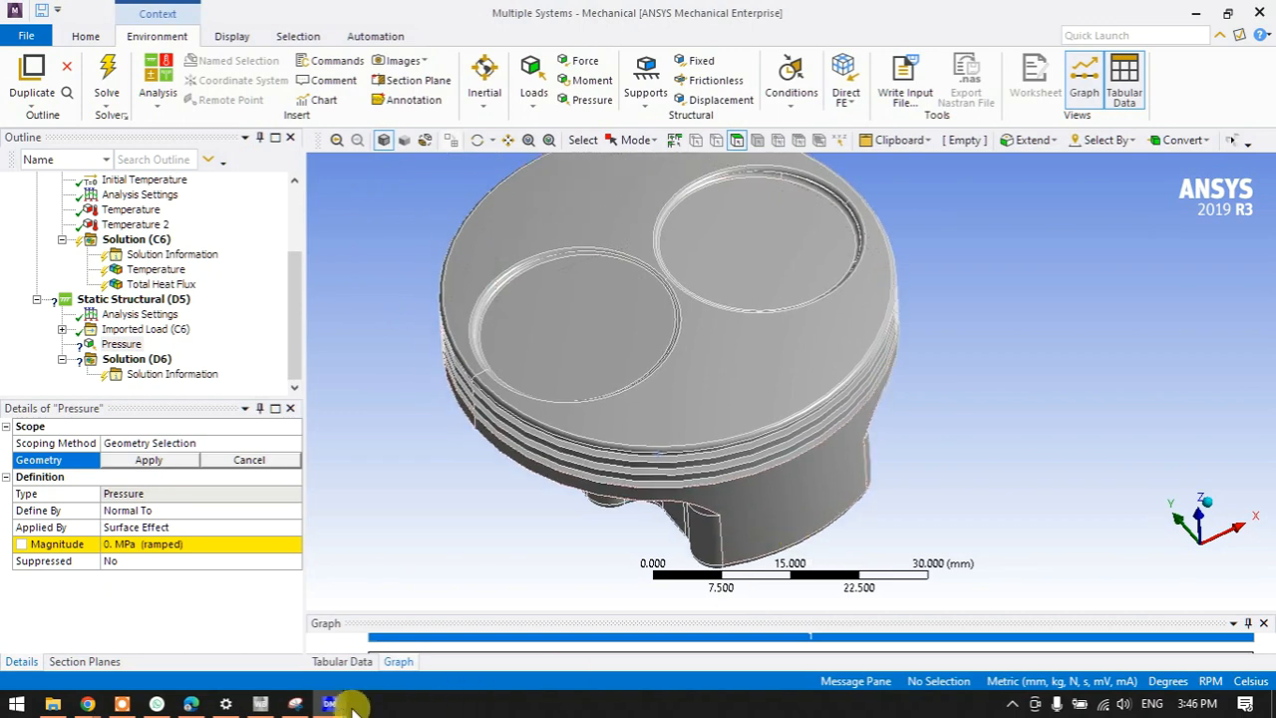
Check the face and magnitude of the Pressure load in the first static structural analysis, returning to the coupled model.
mouse_move(329, 703)
click(263, 623)
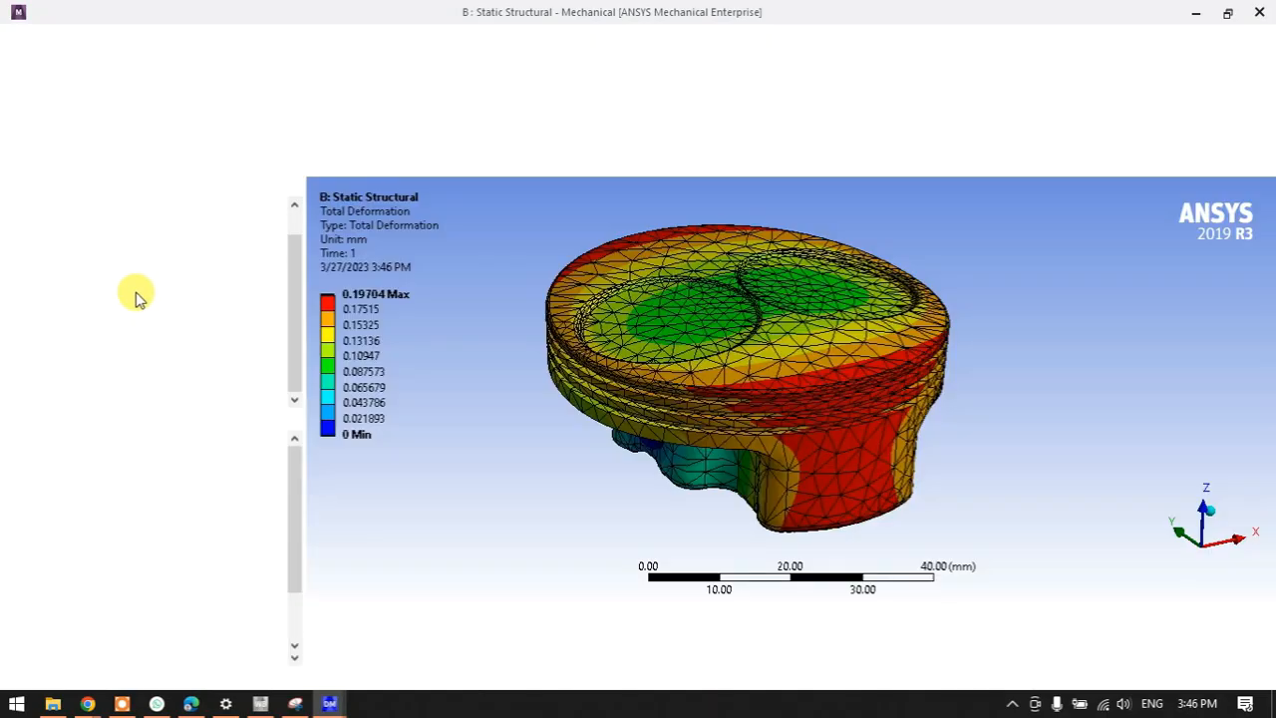
click(121, 284)
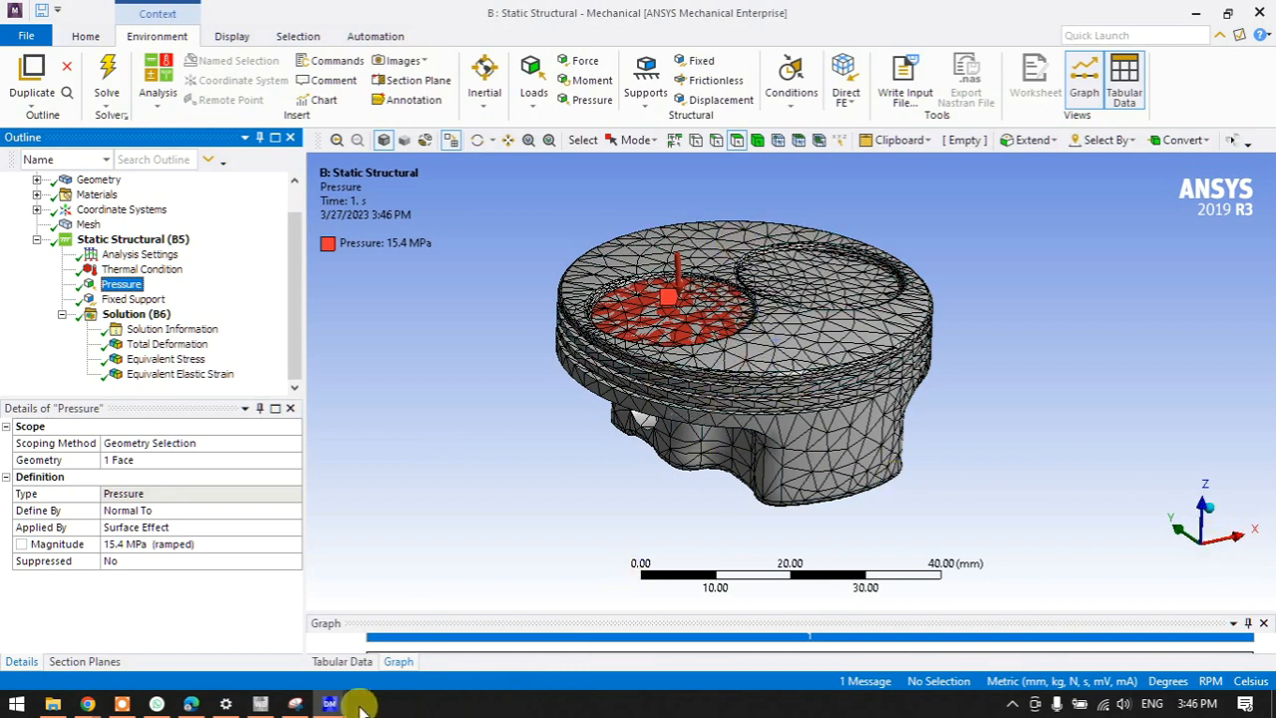
mouse_move(333, 700)
click(467, 653)
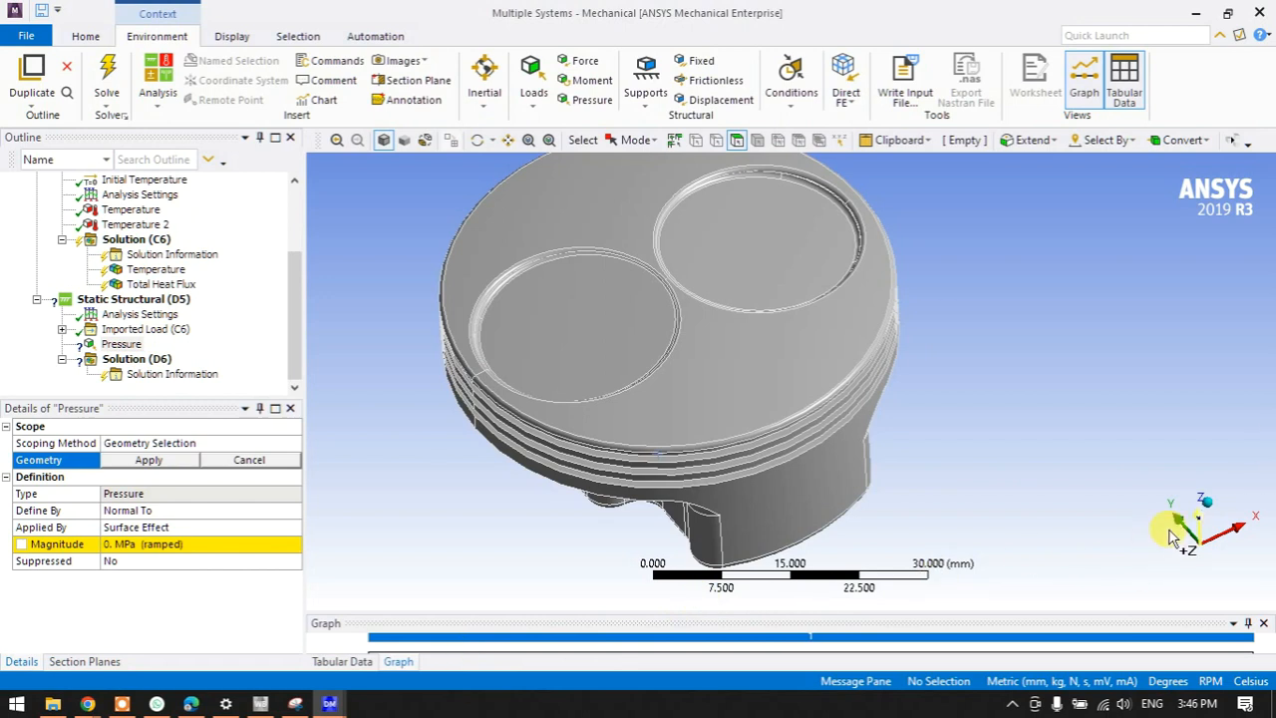
Apply the Pressure load to the flat circular face of one valve pocket and set its magnitude to 15.4 MPa.
click(590, 299)
click(120, 459)
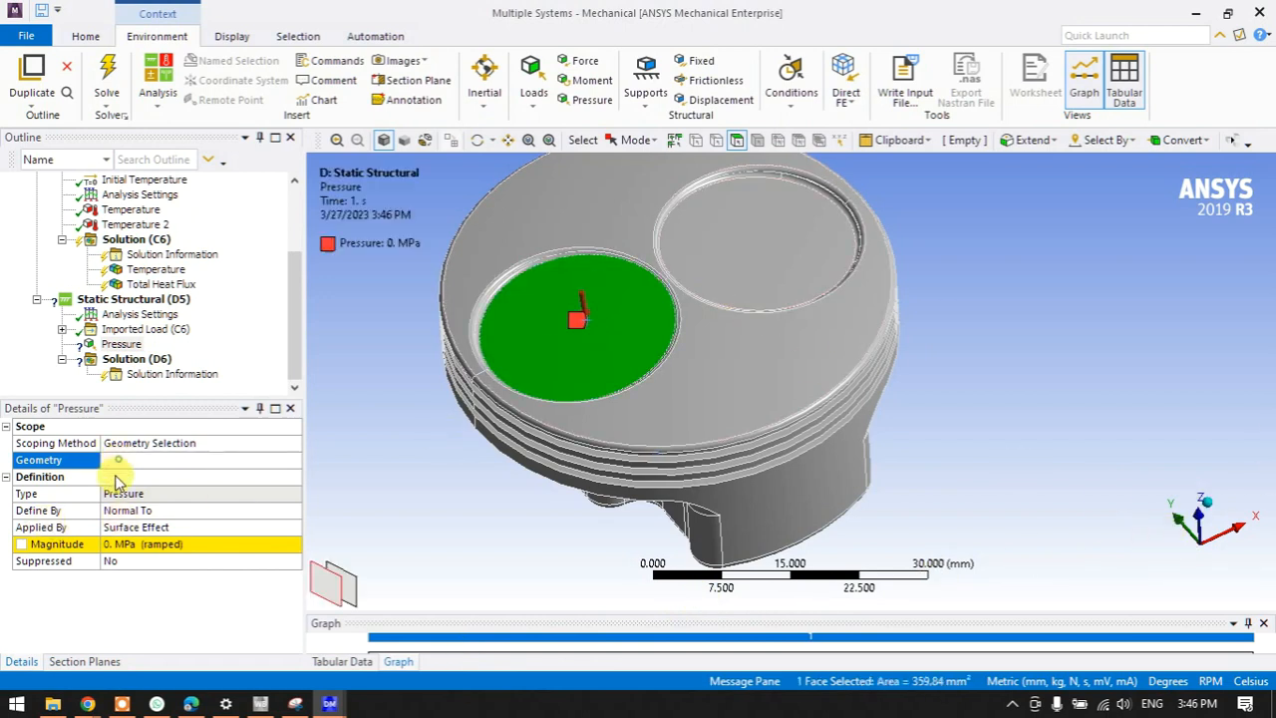
click(118, 543)
key(Return)
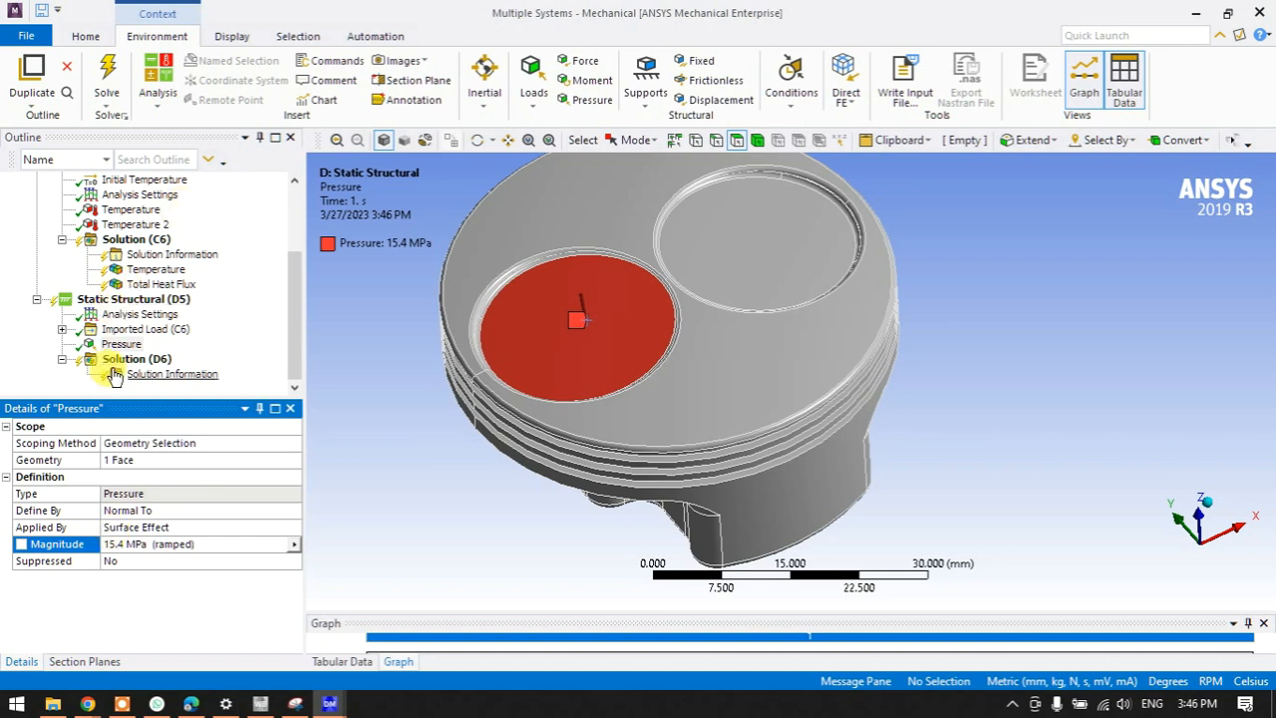
click(130, 360)
right_click(165, 361)
mouse_move(175, 372)
mouse_move(378, 387)
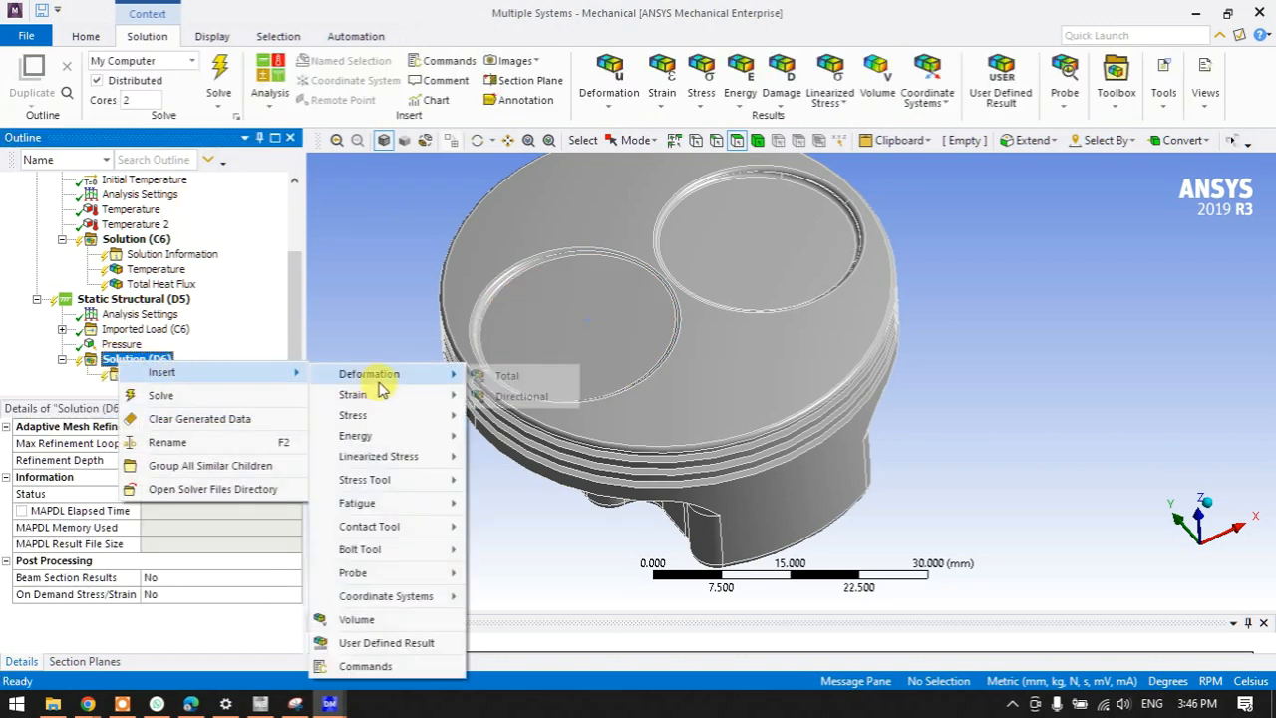
Insert a Fixed Support under Static Structural (D5) on the two cylindrical pin-hole faces of the piston.
right_click(126, 299)
mouse_move(214, 310)
click(370, 308)
middle_drag(817, 527, 584, 472)
click(543, 476)
mouse_move(649, 512)
middle_down()
mouse_move(610, 498)
mouse_move(661, 417)
mouse_move(663, 495)
middle_up()
ctrl+click(661, 495)
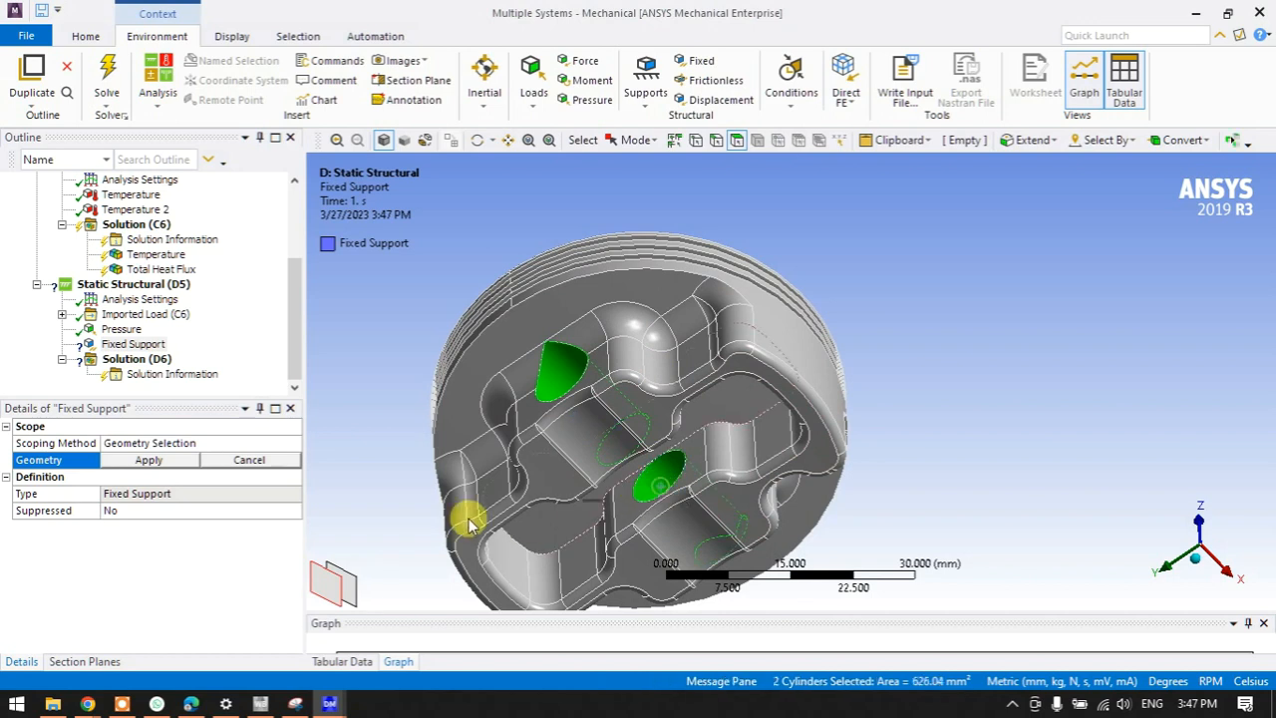
click(163, 459)
Insert a Total Deformation result under Solution (D6) of the coupled static structural analysis.
click(137, 359)
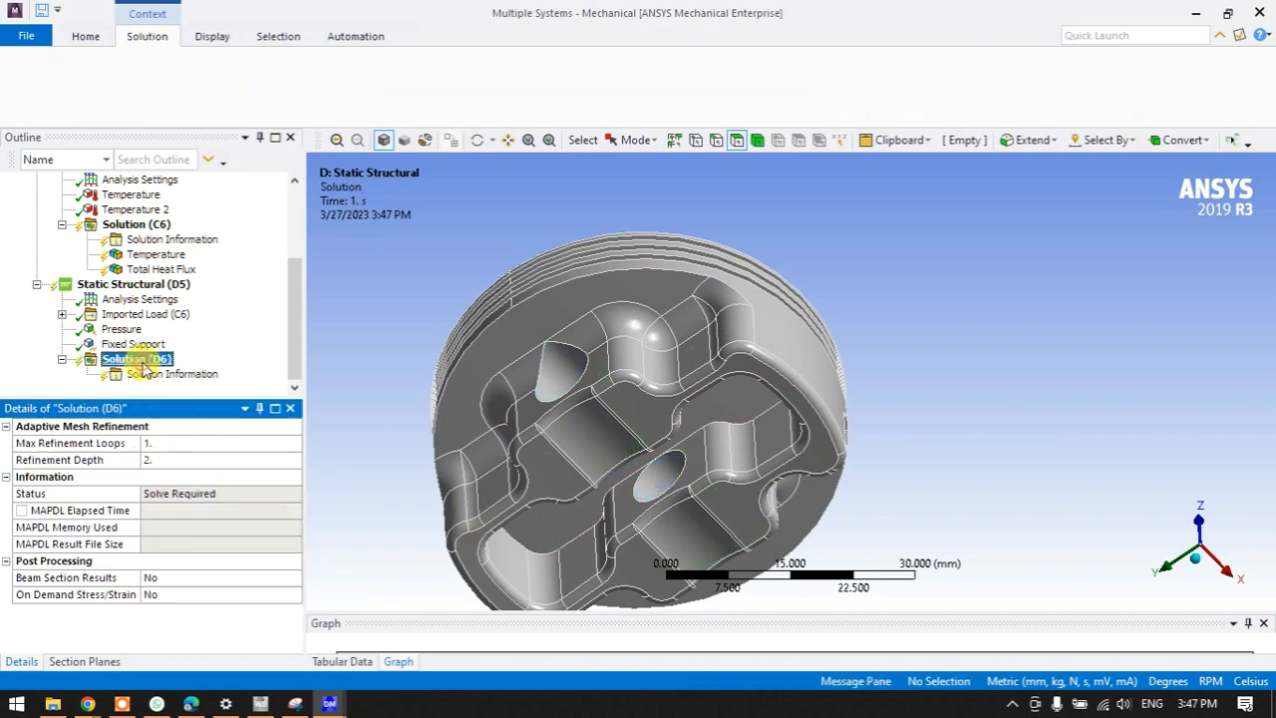
right_click(142, 361)
mouse_move(203, 377)
mouse_move(419, 376)
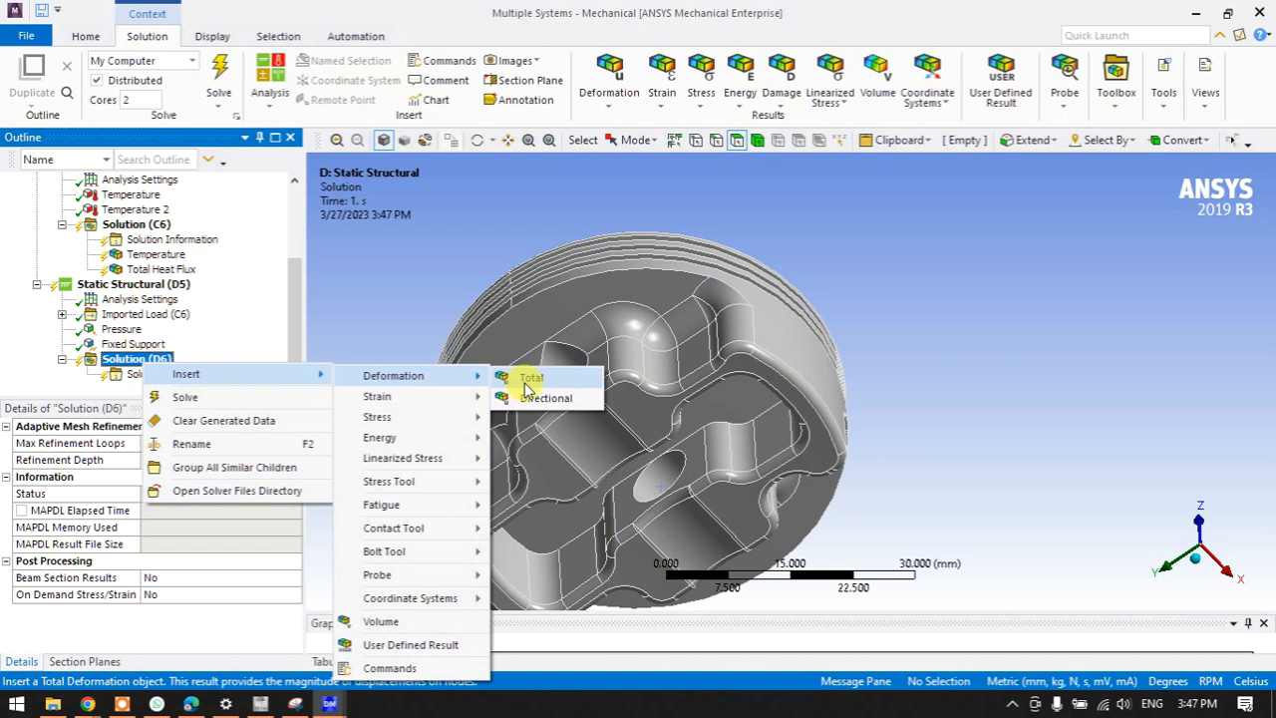
click(519, 375)
Insert an Equivalent (von-Mises) Stress result under Solution (D6).
click(138, 346)
right_click(137, 347)
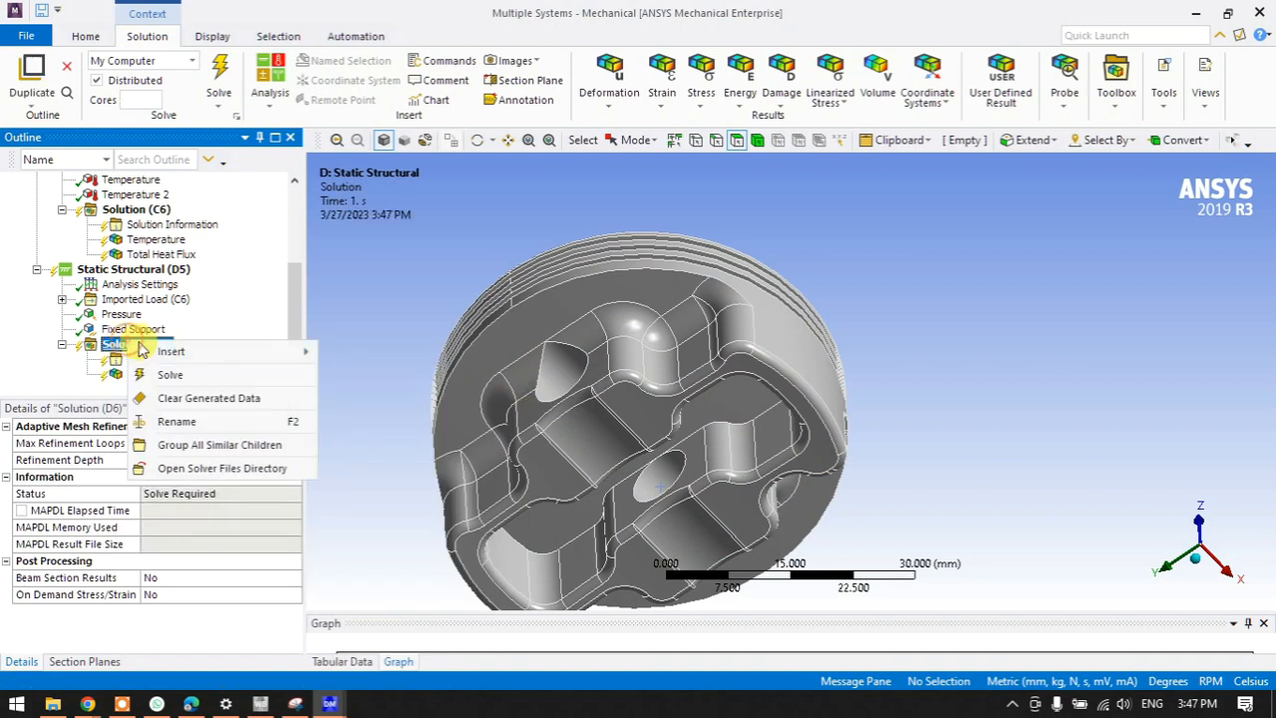
mouse_move(257, 351)
mouse_move(385, 393)
click(529, 397)
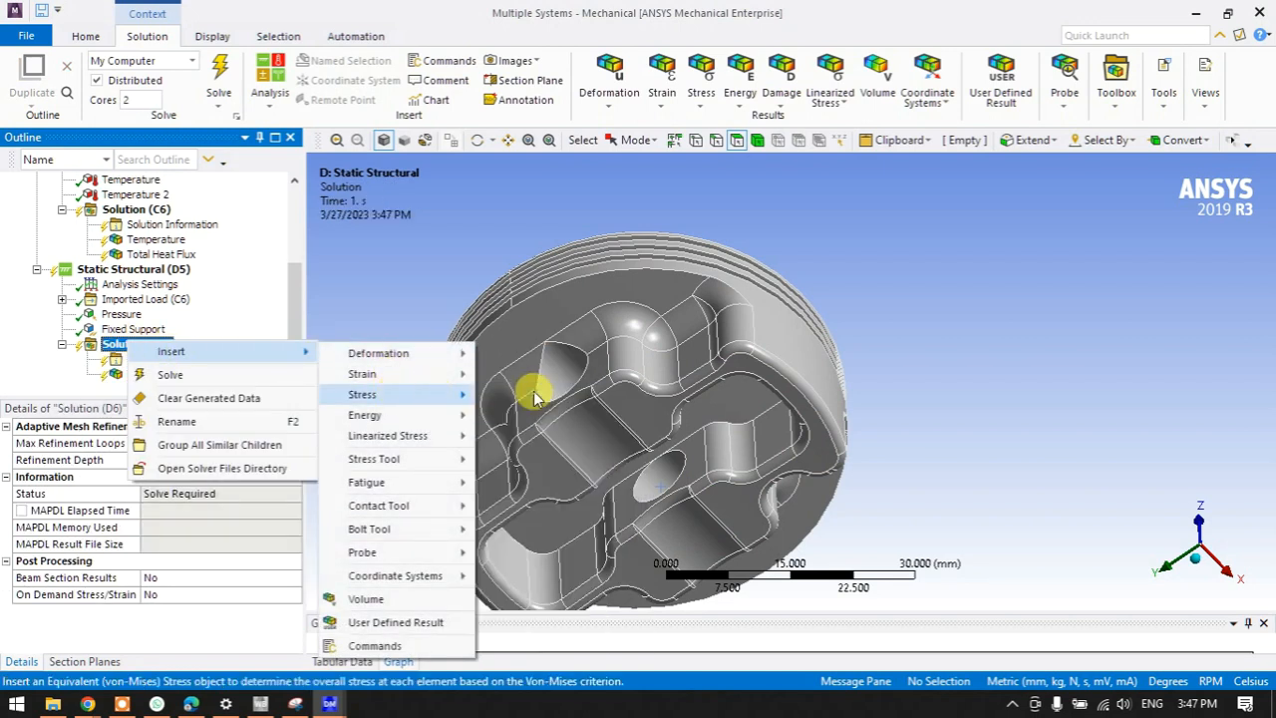
Insert an Equivalent (von-Mises) elastic strain result under Solution (D6).
click(120, 331)
right_click(117, 337)
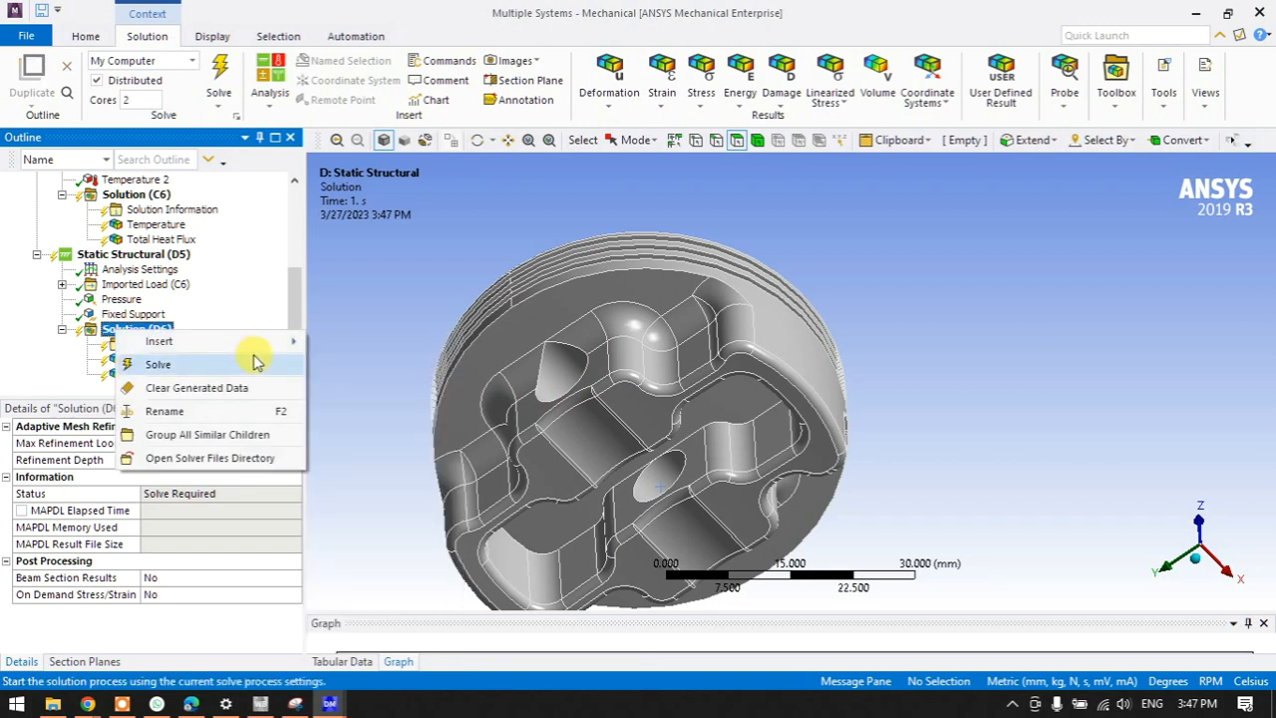
mouse_move(279, 341)
mouse_move(389, 363)
click(627, 364)
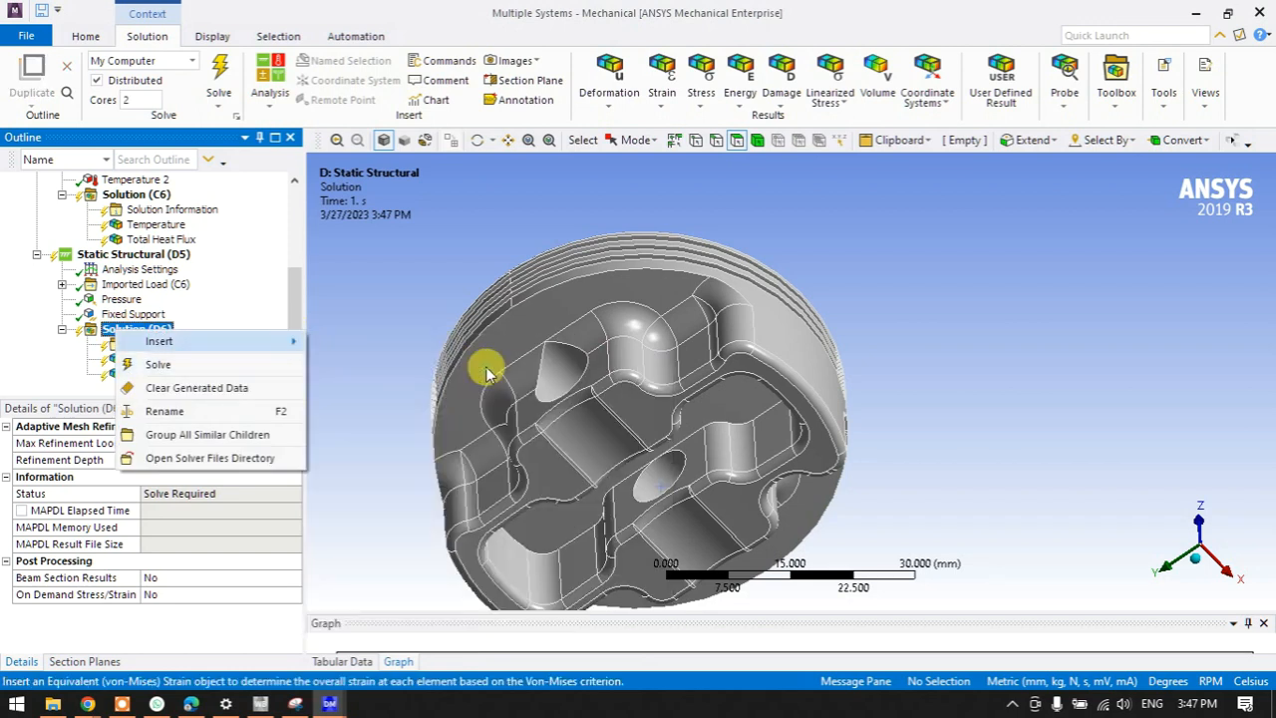
Solve the whole Model (C4, D4), covering both the steady-state thermal and static structural analyses.
middle_drag(541, 262, 507, 356)
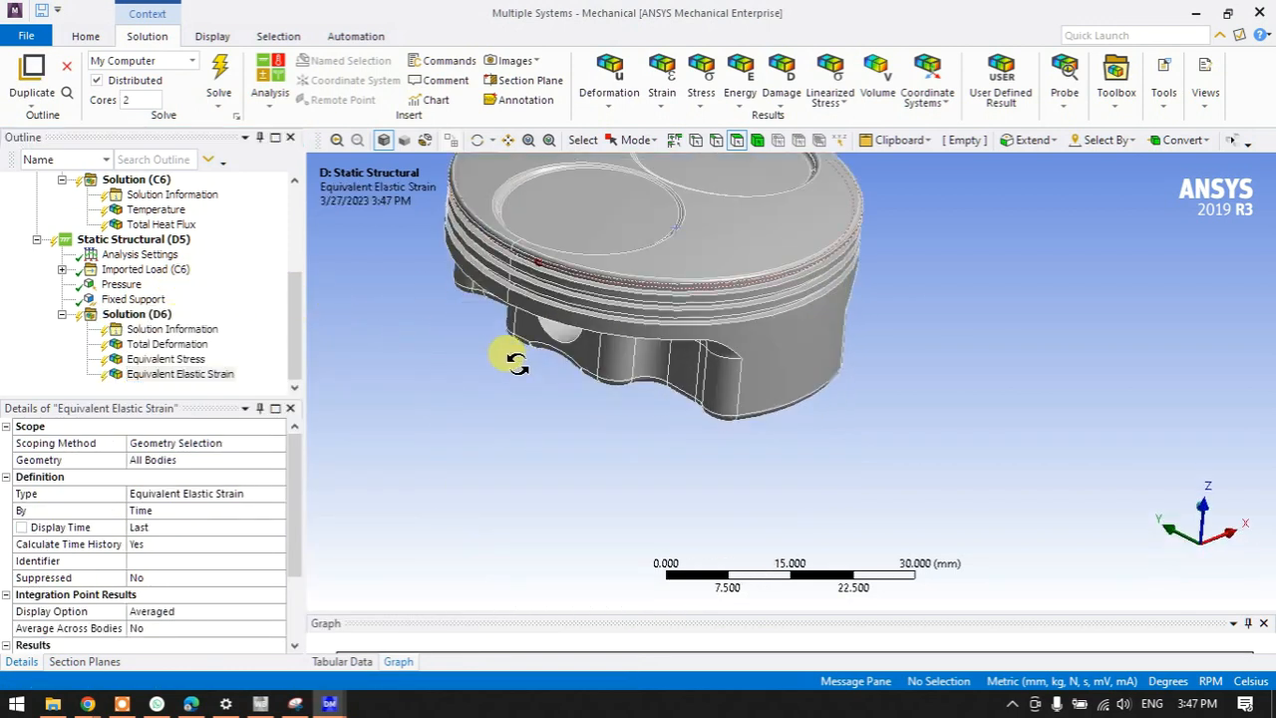
scroll(137, 330, up, 5)
click(90, 195)
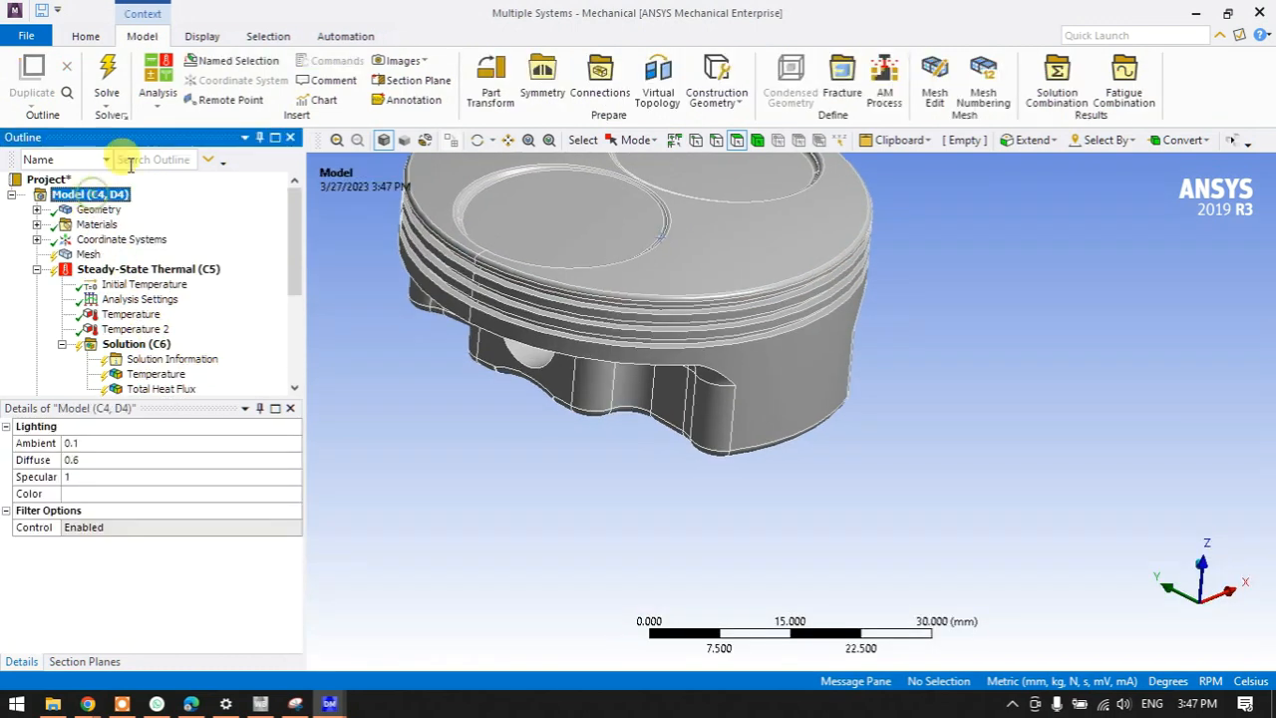
click(110, 71)
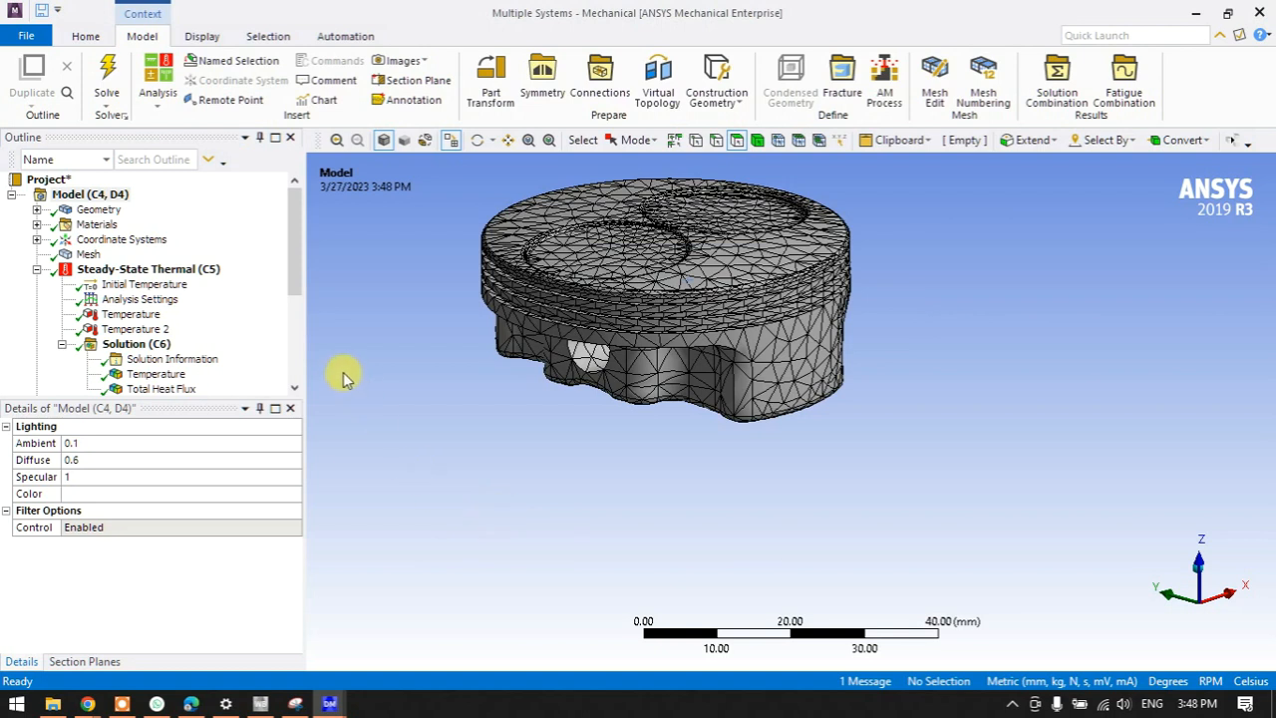
Review the Total Deformation, Equivalent Stress and Equivalent Elastic Strain plots of Solution (D6) on the piston.
scroll(164, 324, down, 4)
click(167, 345)
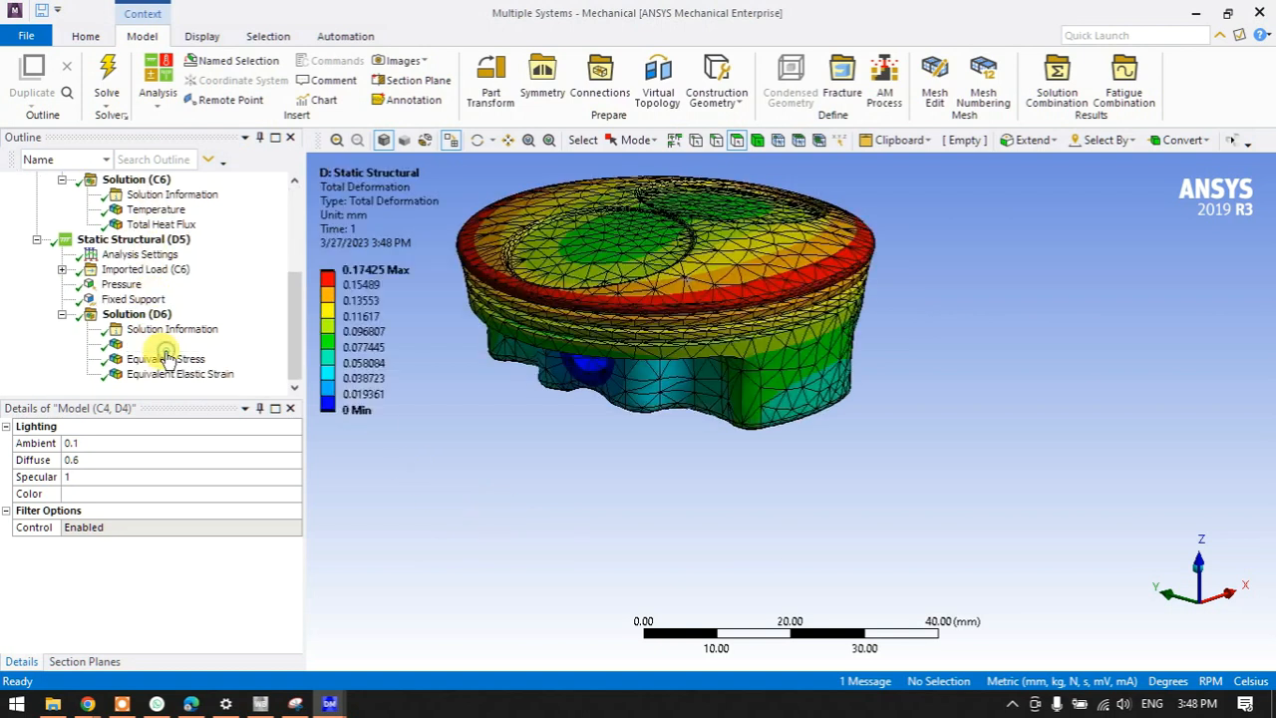
click(165, 359)
click(172, 374)
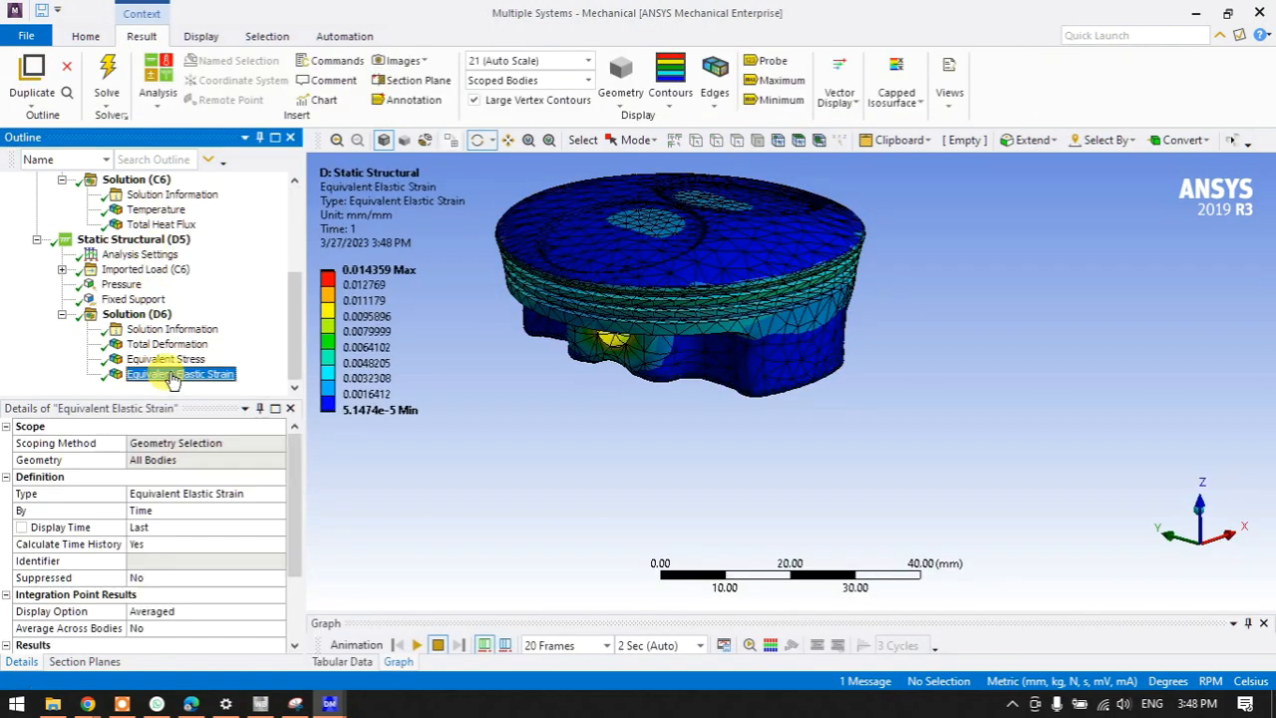
click(168, 345)
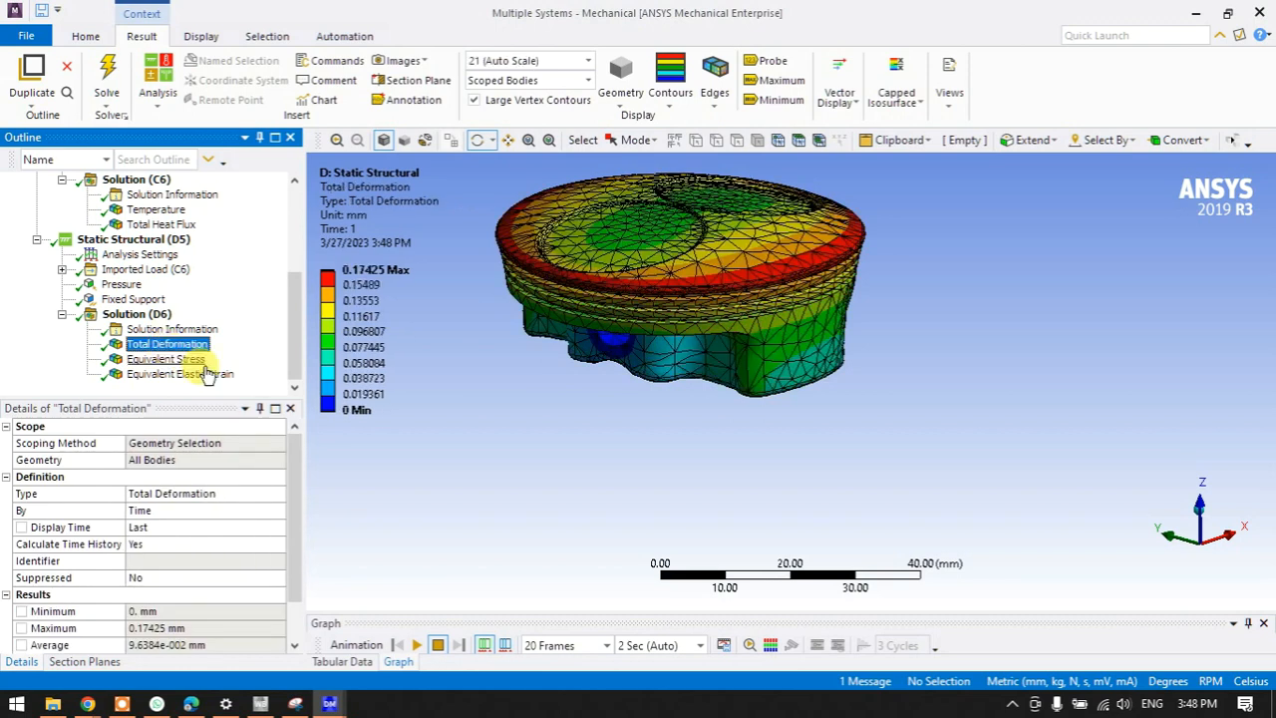
mouse_move(686, 301)
mouse_down()
mouse_move(717, 386)
mouse_move(713, 339)
mouse_move(681, 309)
mouse_up()
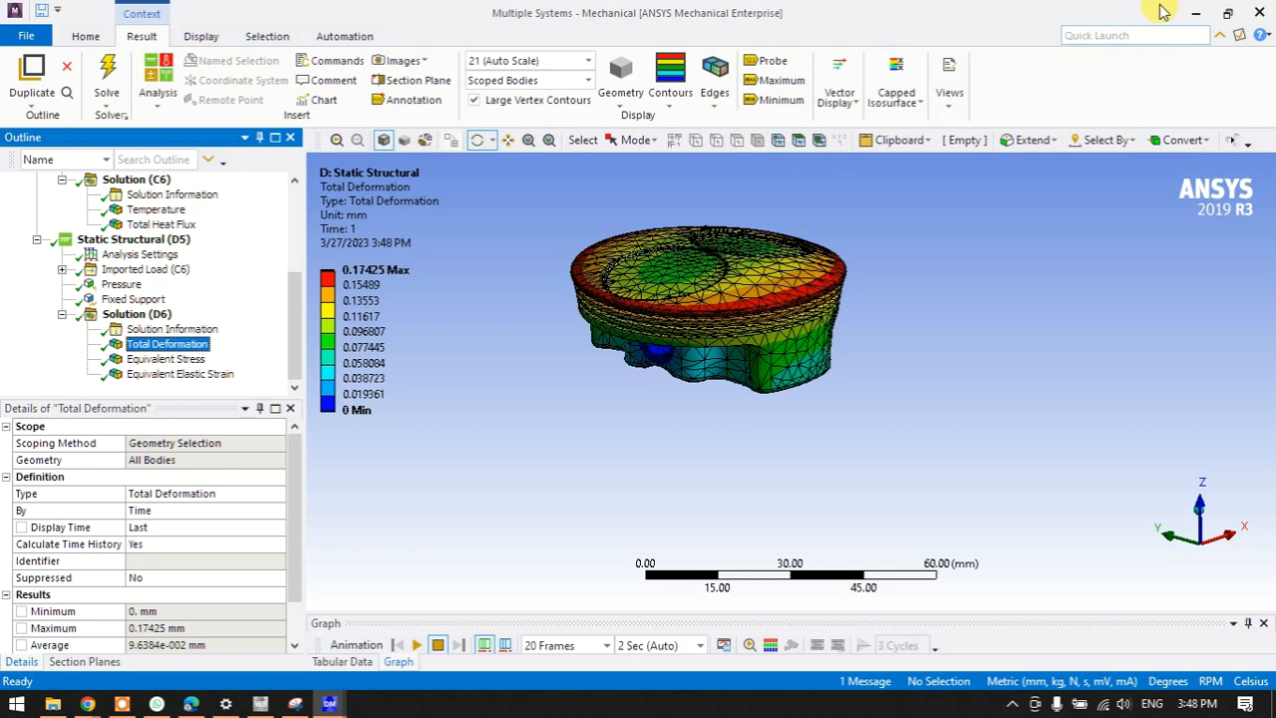
Switch to Workbench, add a standalone Results system beside Static Structural D, and link Solution cells B6 and D6 to it.
click(1193, 14)
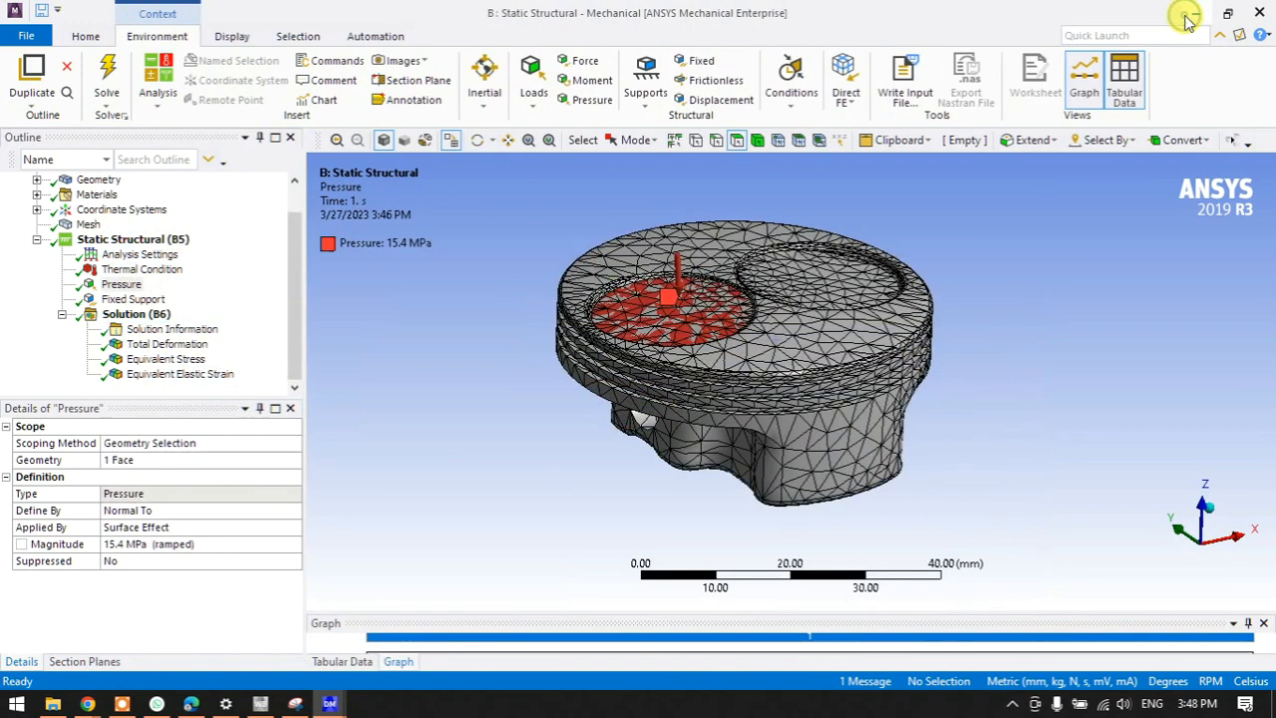
click(1193, 14)
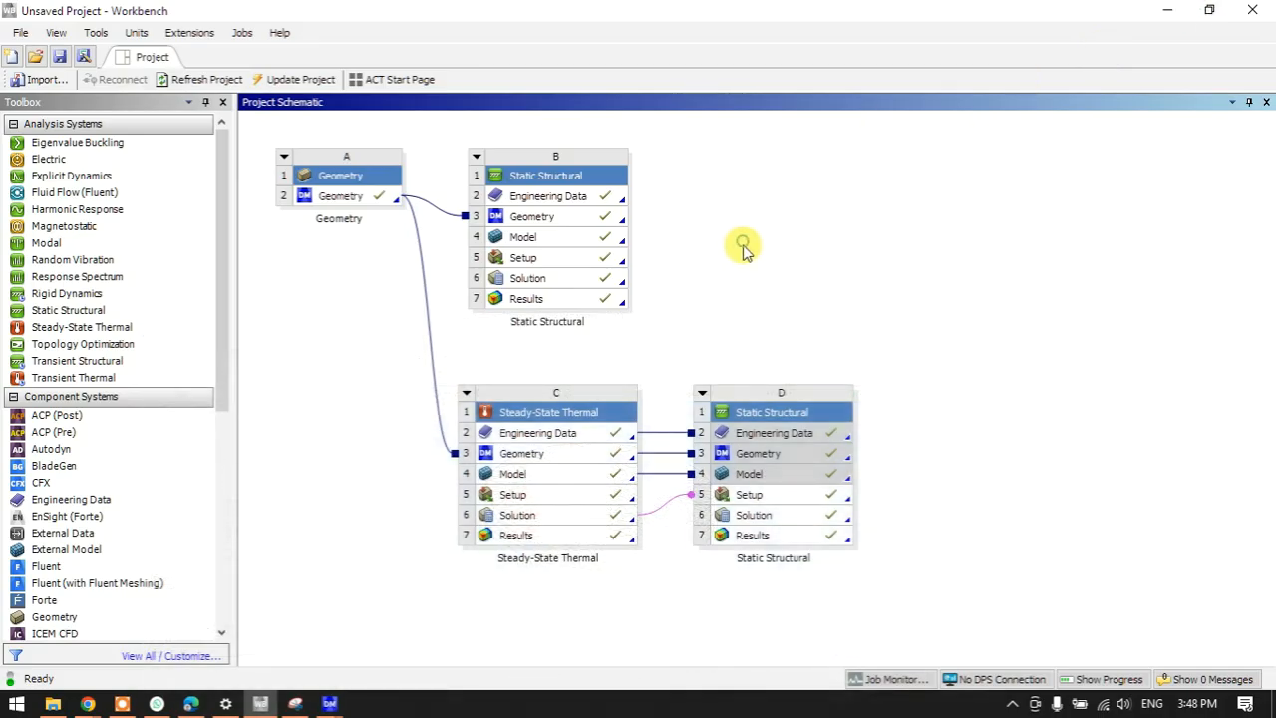
drag(224, 348, 216, 476)
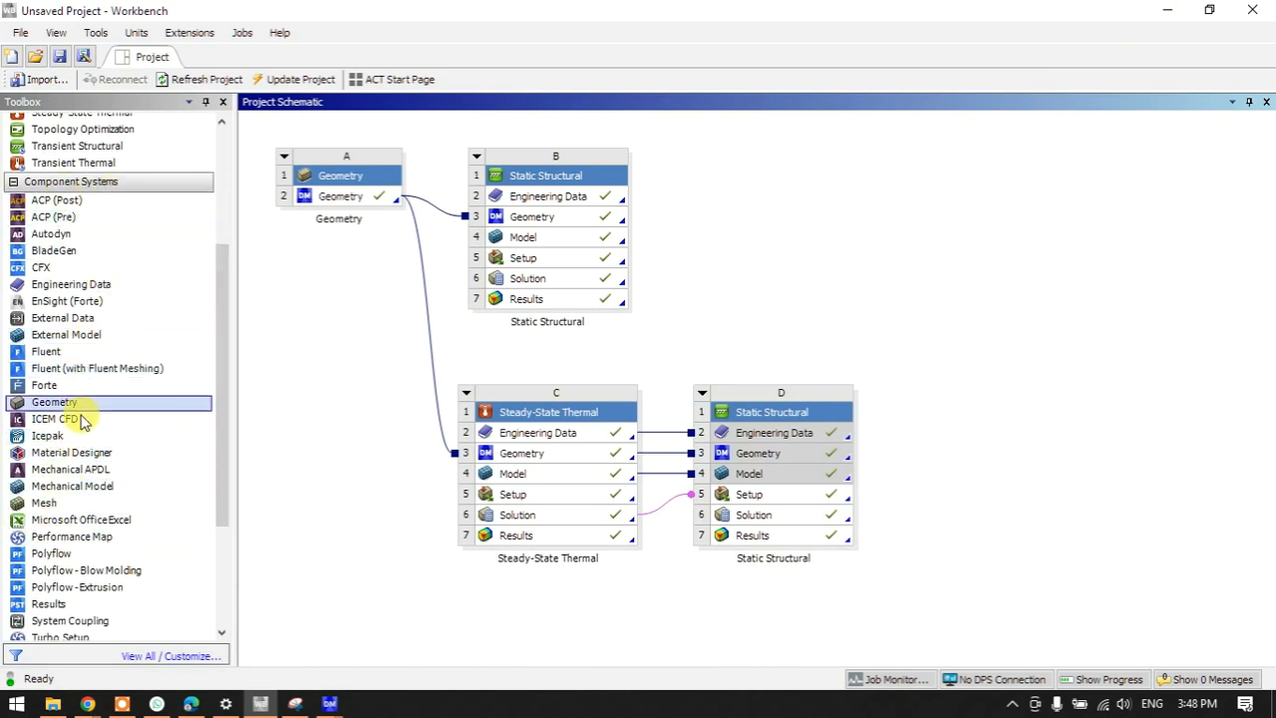
drag(30, 610, 1009, 451)
drag(570, 282, 967, 432)
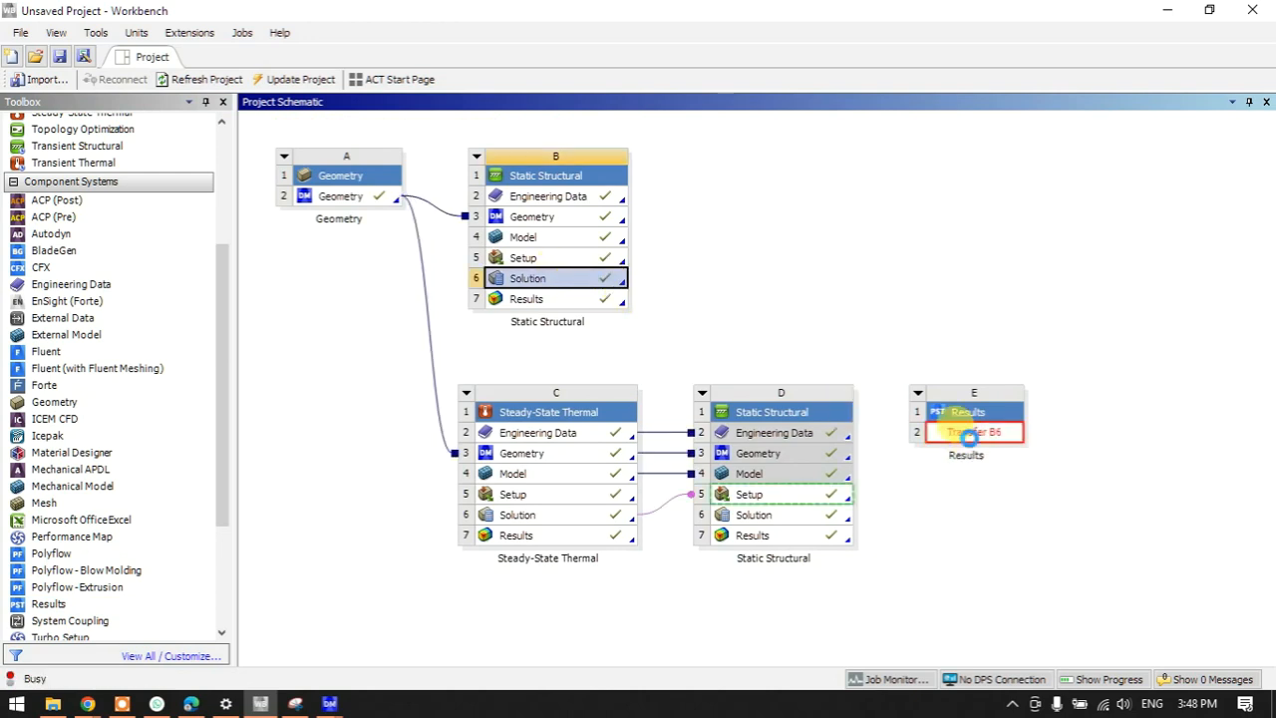
drag(779, 516, 964, 455)
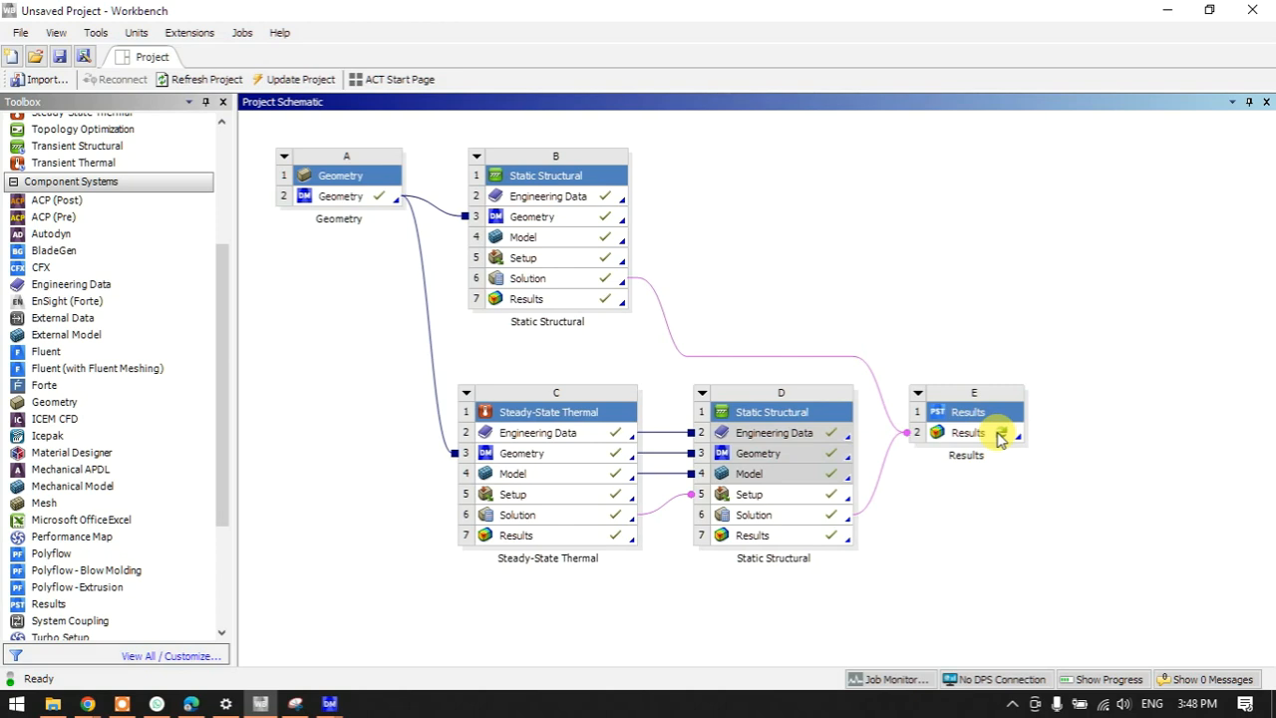
Open the Results cell (E2) in CFD-Post, synchronize the two case views, and collapse the SYS and SYS 2 cases.
double_click(1000, 437)
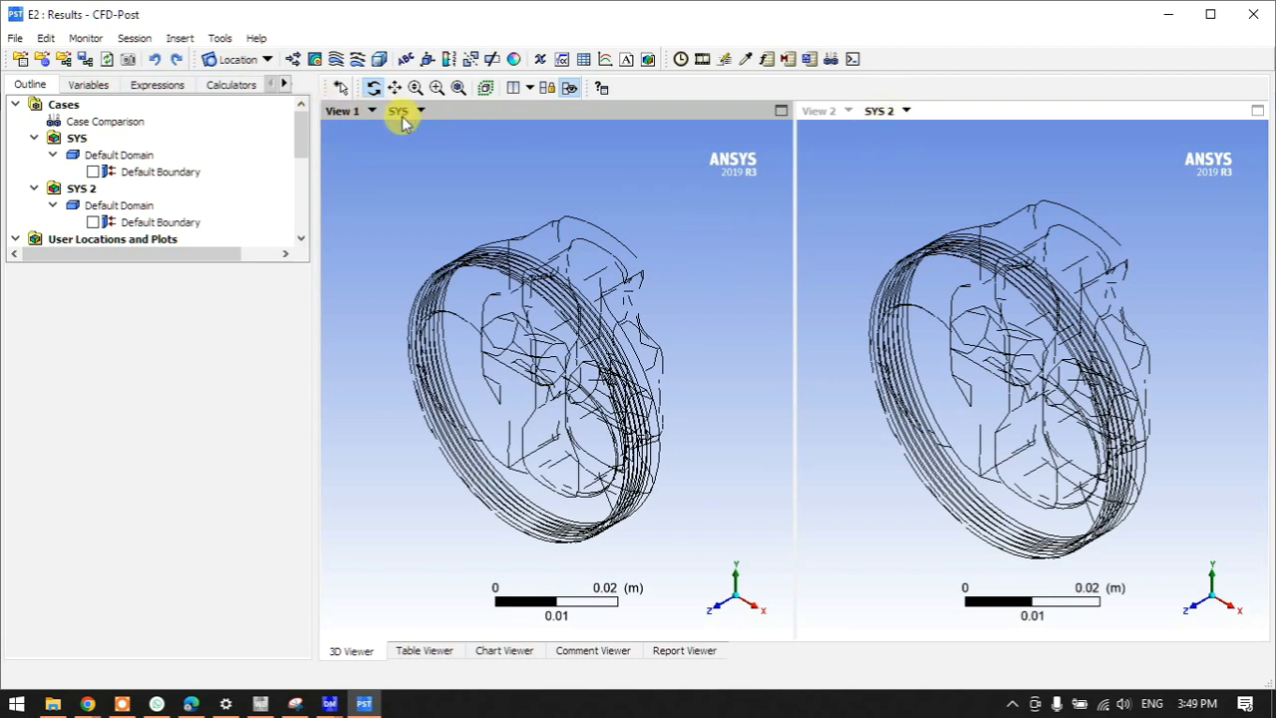
drag(658, 256, 621, 293)
click(547, 87)
drag(1063, 399, 1068, 424)
click(52, 154)
click(34, 138)
click(34, 154)
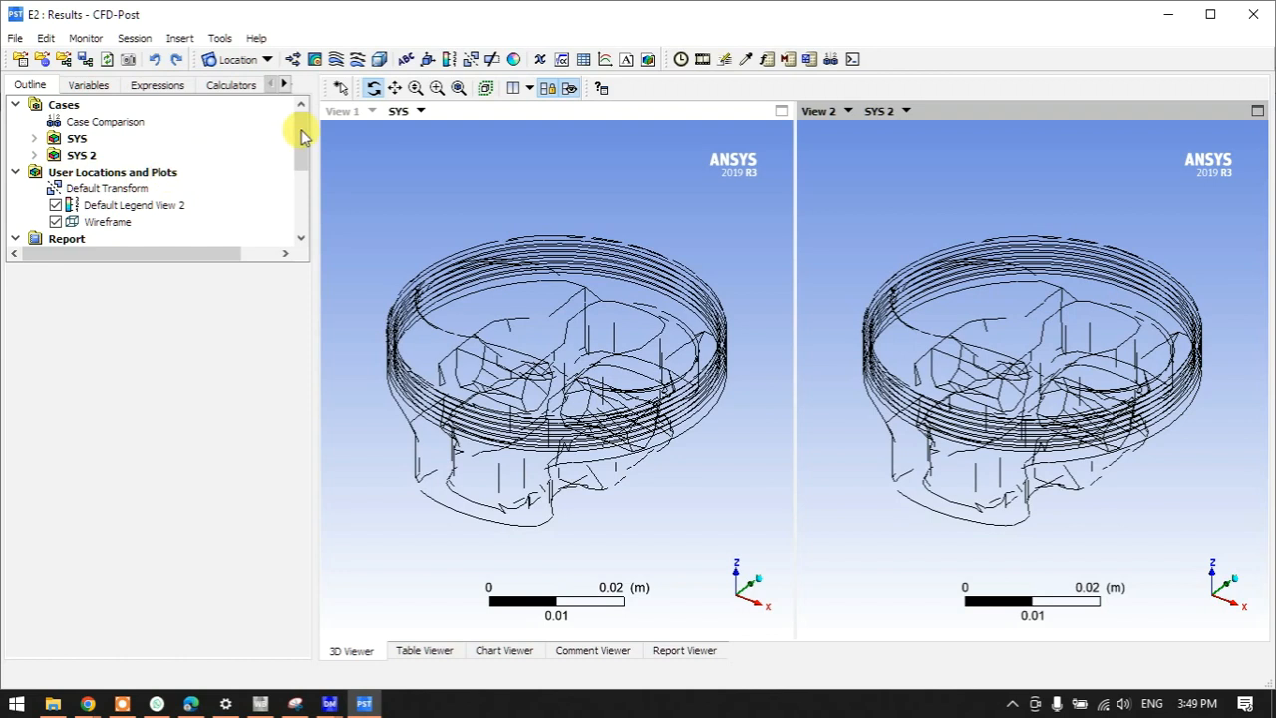
click(315, 59)
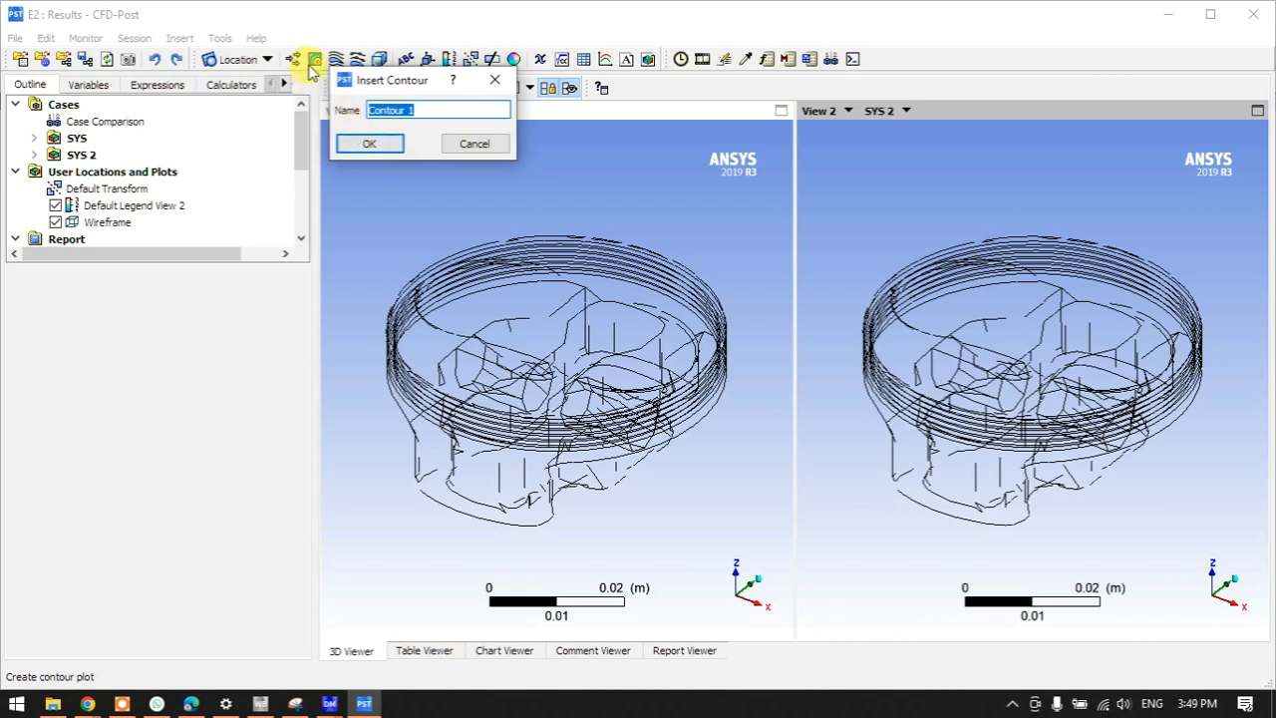
click(455, 148)
right_click(136, 171)
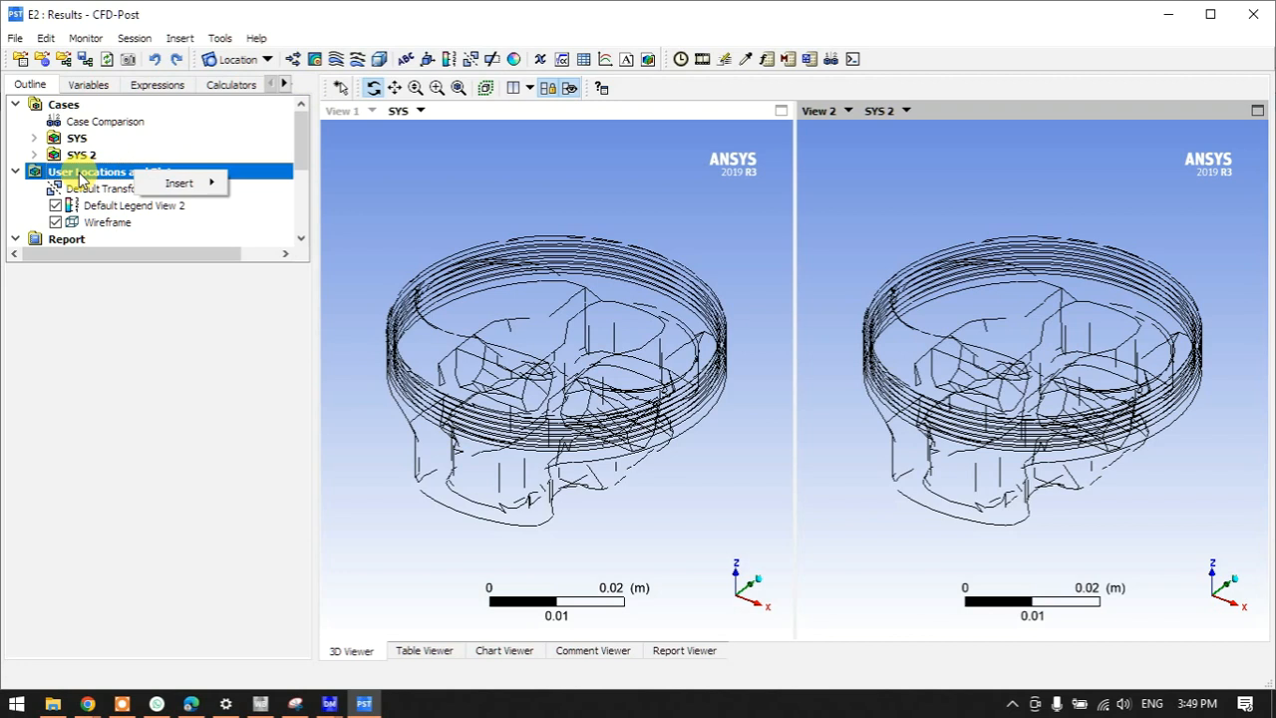
click(115, 283)
right_click(155, 176)
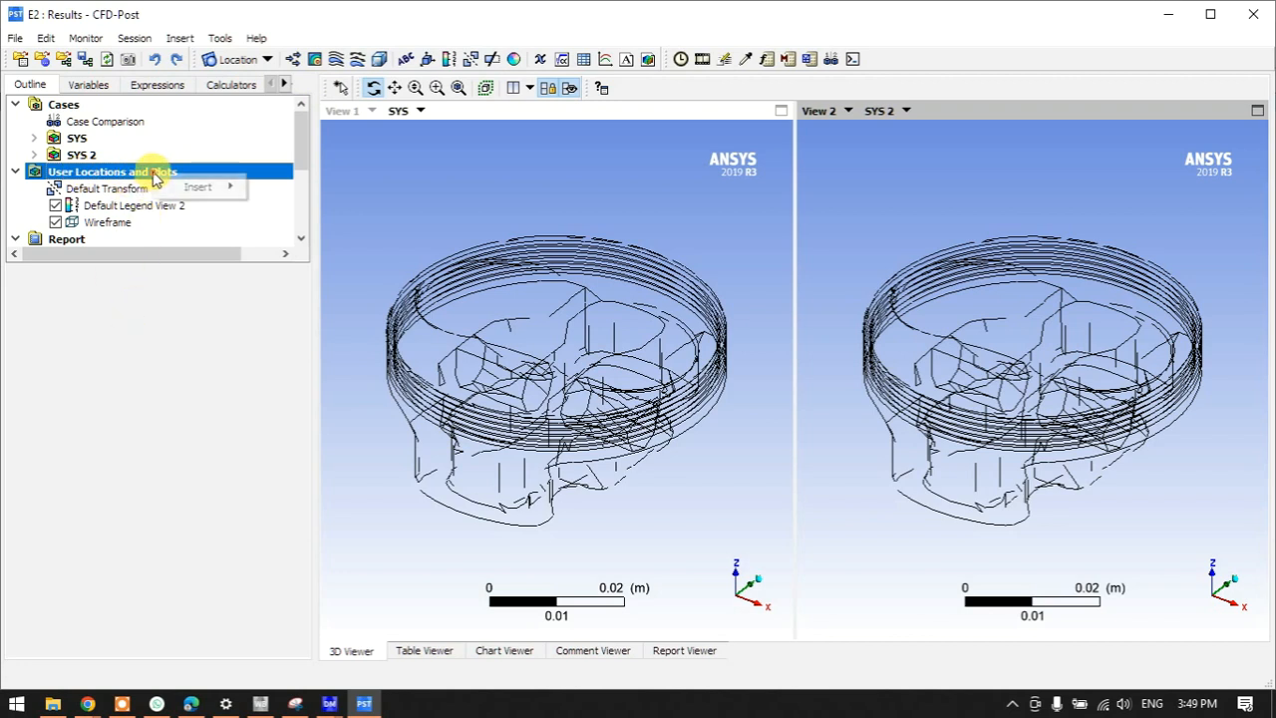
mouse_move(200, 189)
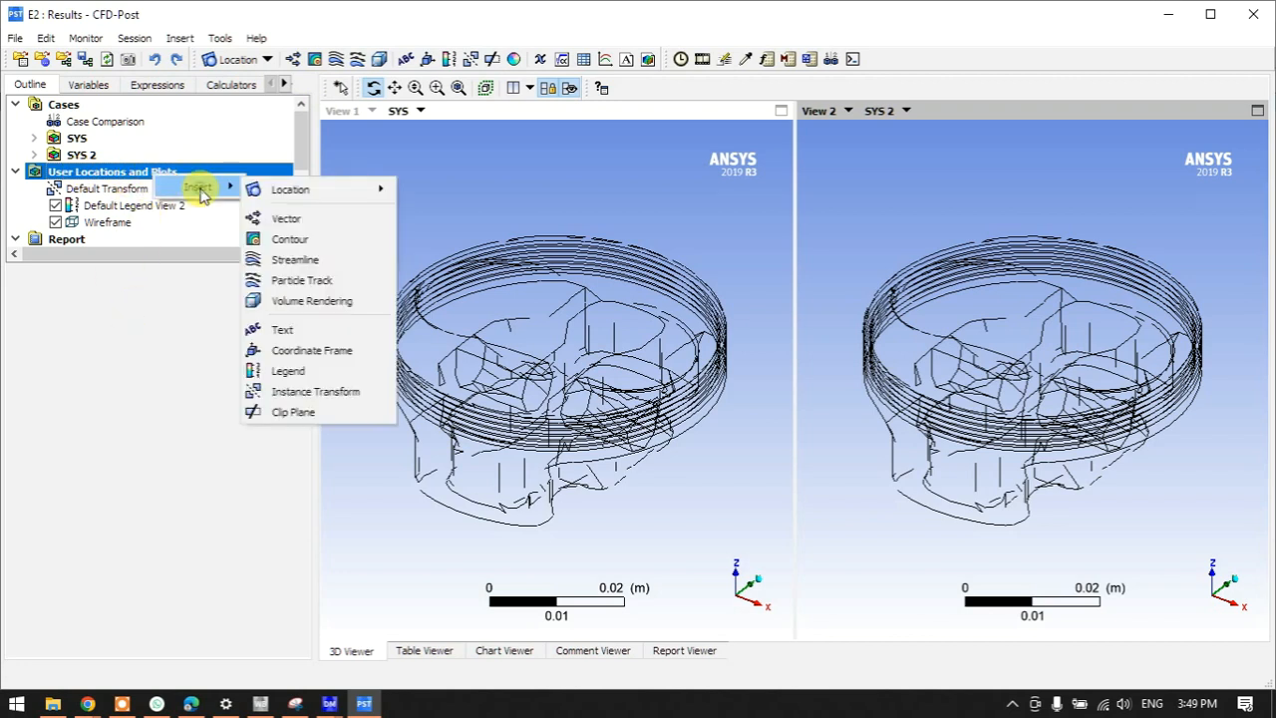
click(309, 239)
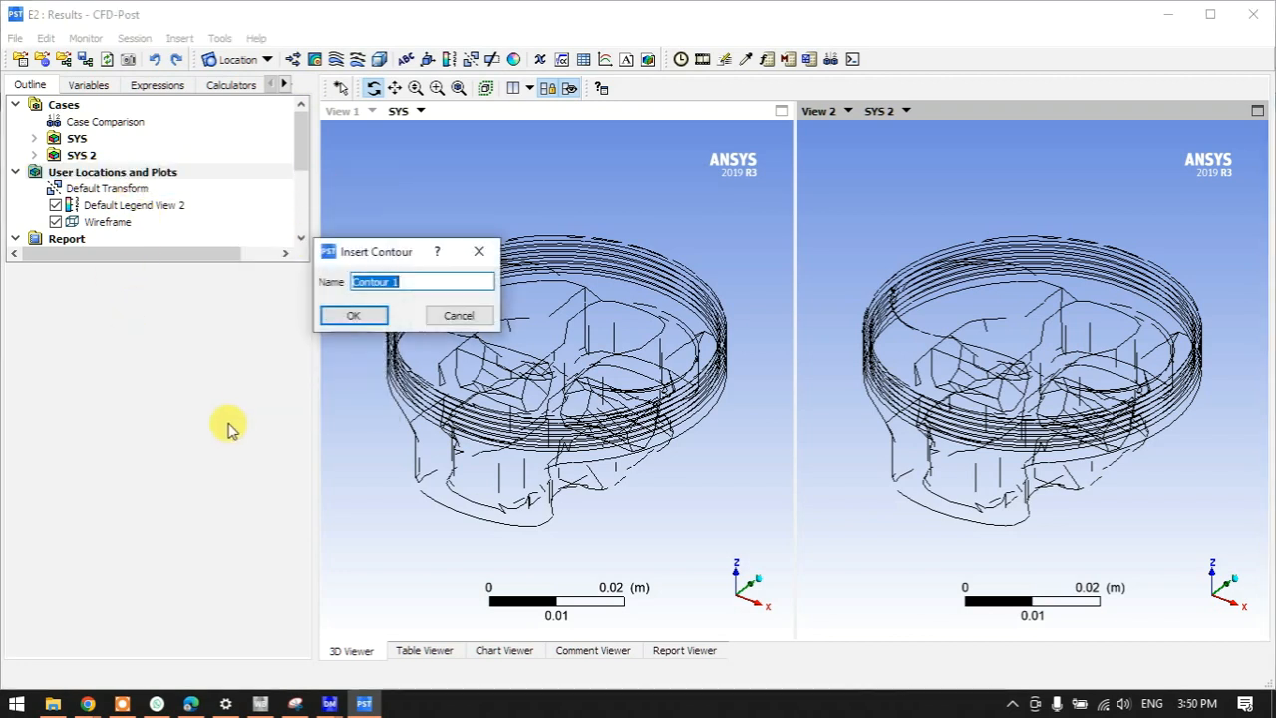
click(458, 315)
Insert a Volume Rendering under User Locations and Plots, keeping the default name.
right_click(145, 185)
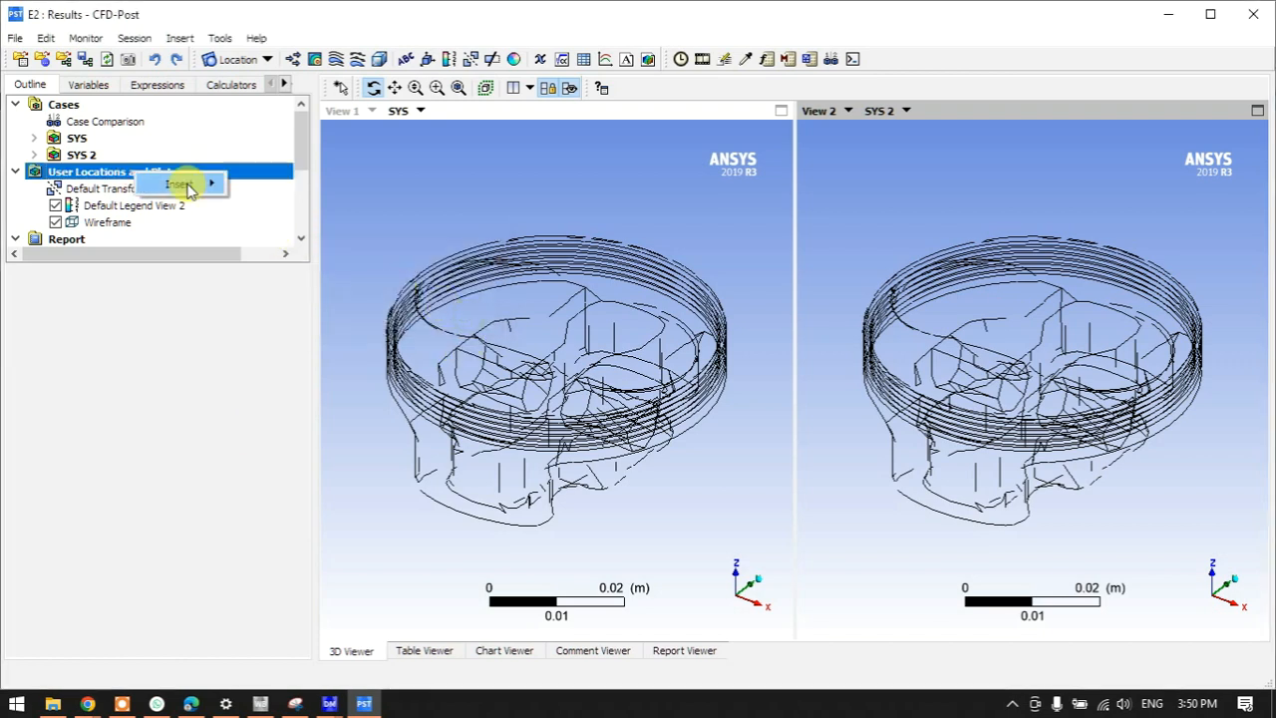
mouse_move(185, 182)
mouse_move(308, 195)
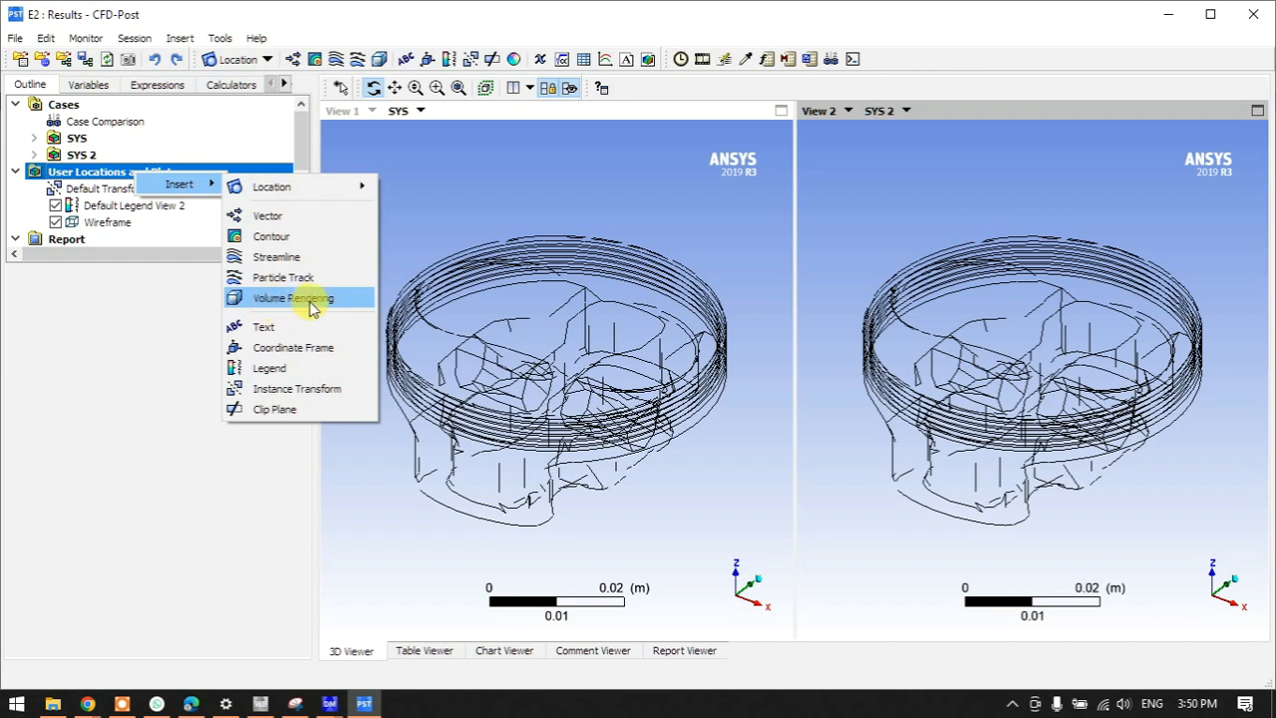
click(312, 304)
click(354, 381)
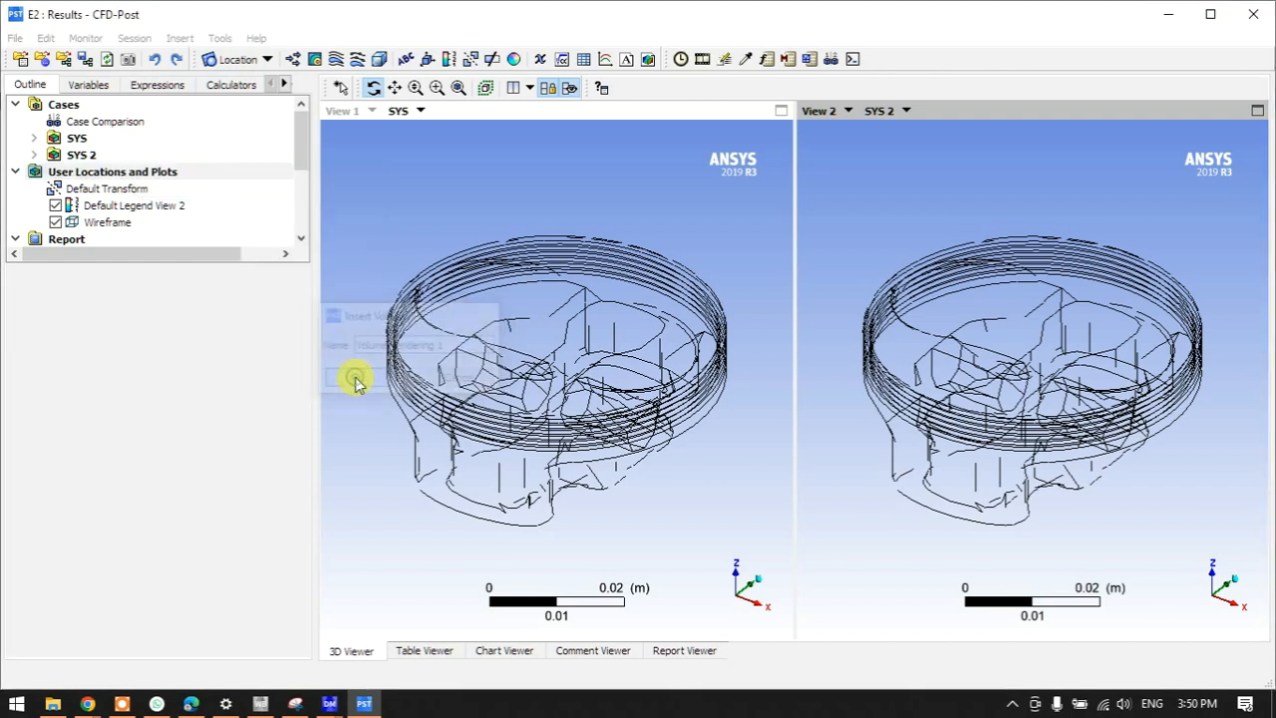
Set the volume rendering's variable to X and its range to Local, and apply it to both cases.
click(166, 370)
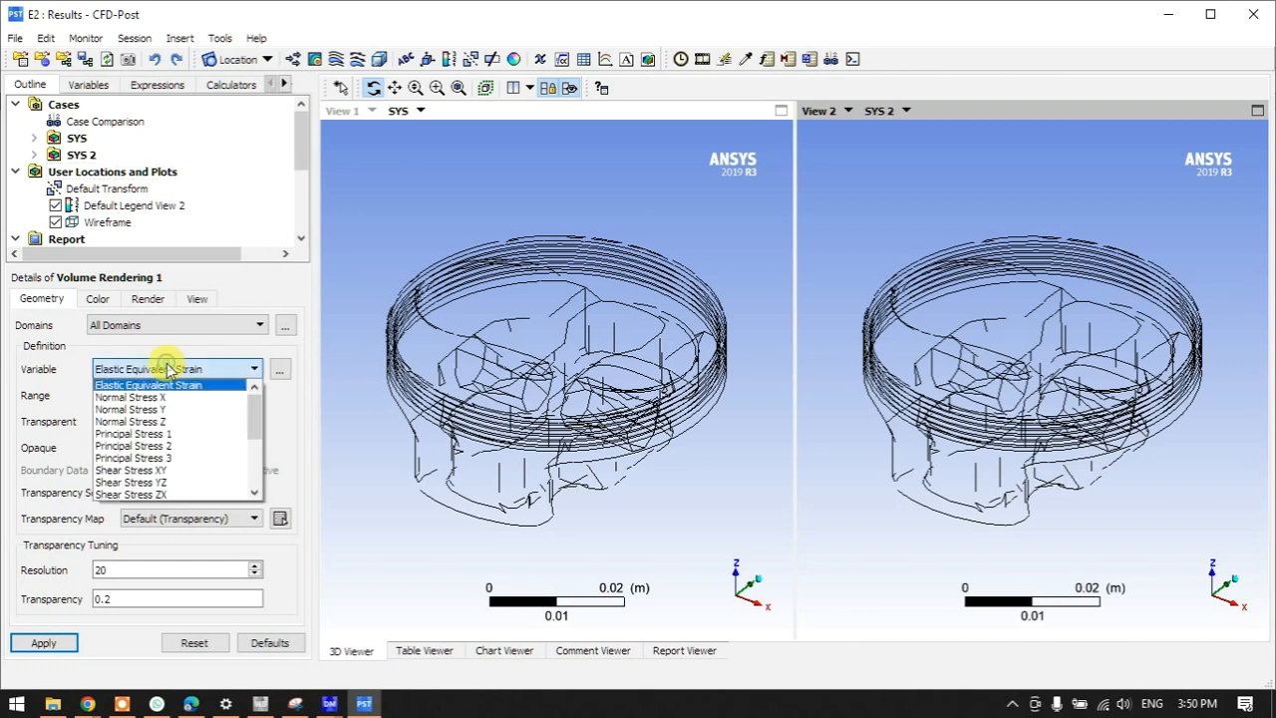
scroll(146, 431, down, 5)
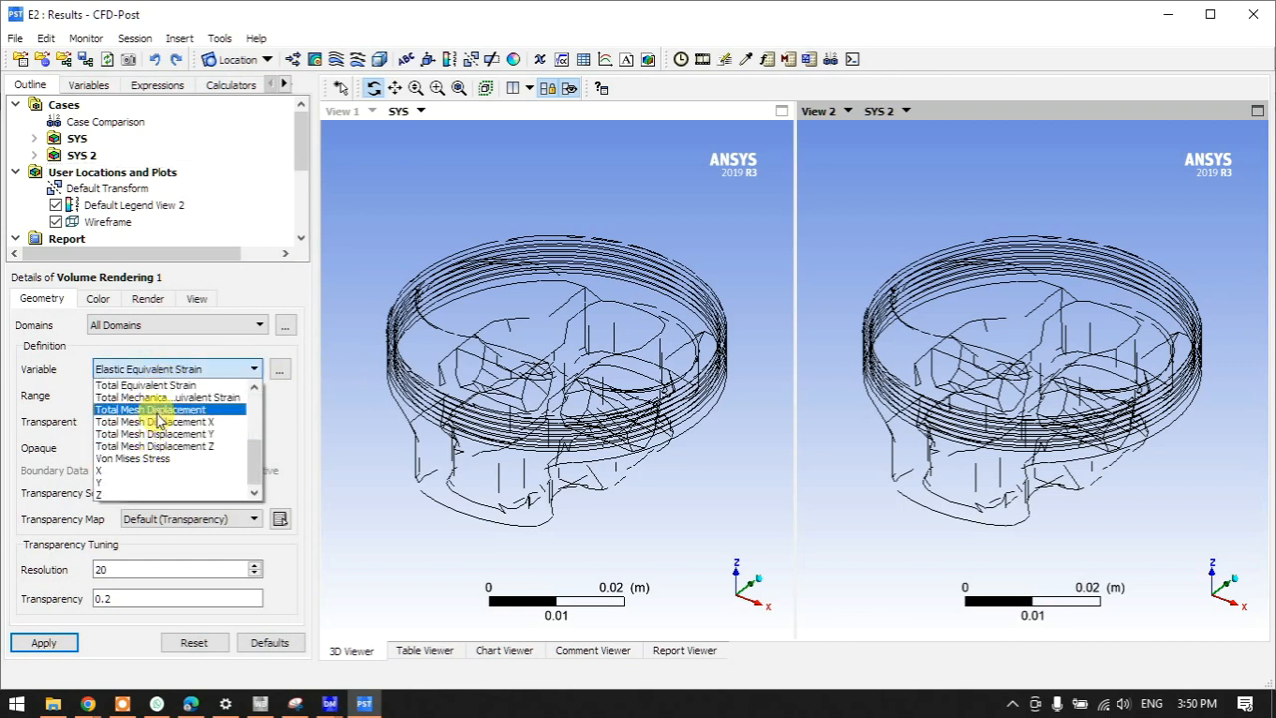
click(129, 470)
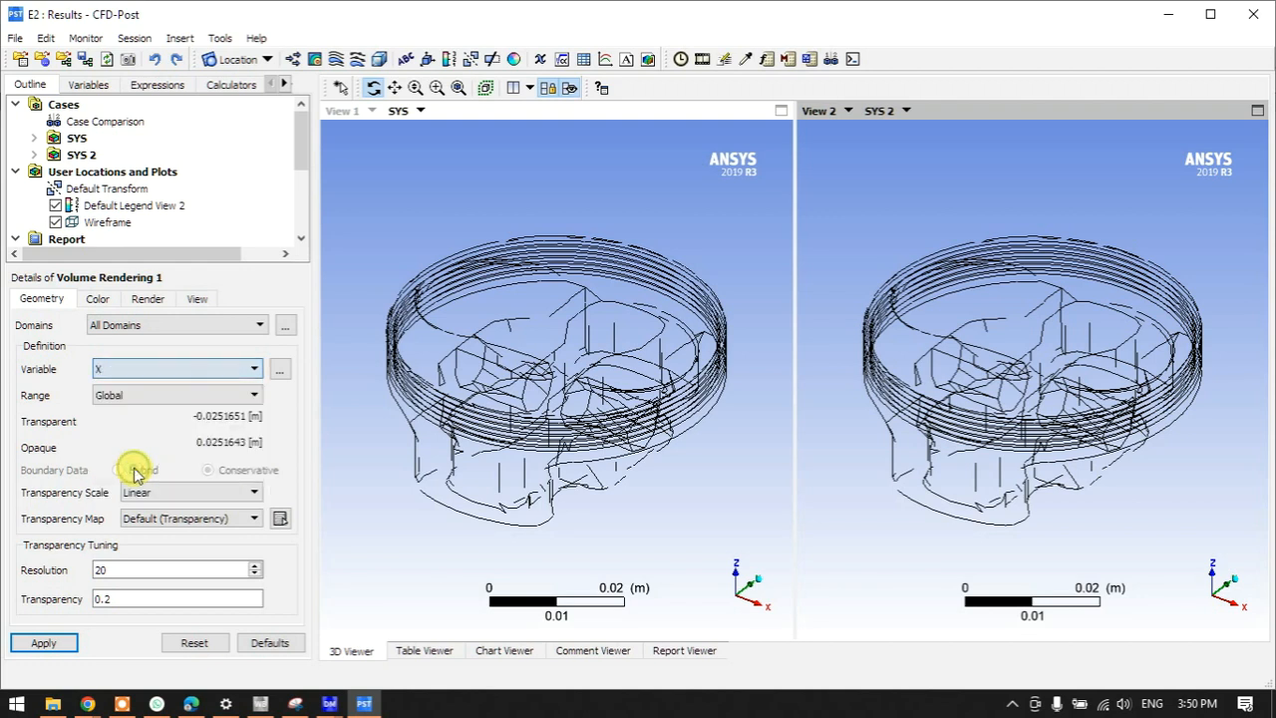
click(127, 397)
click(125, 420)
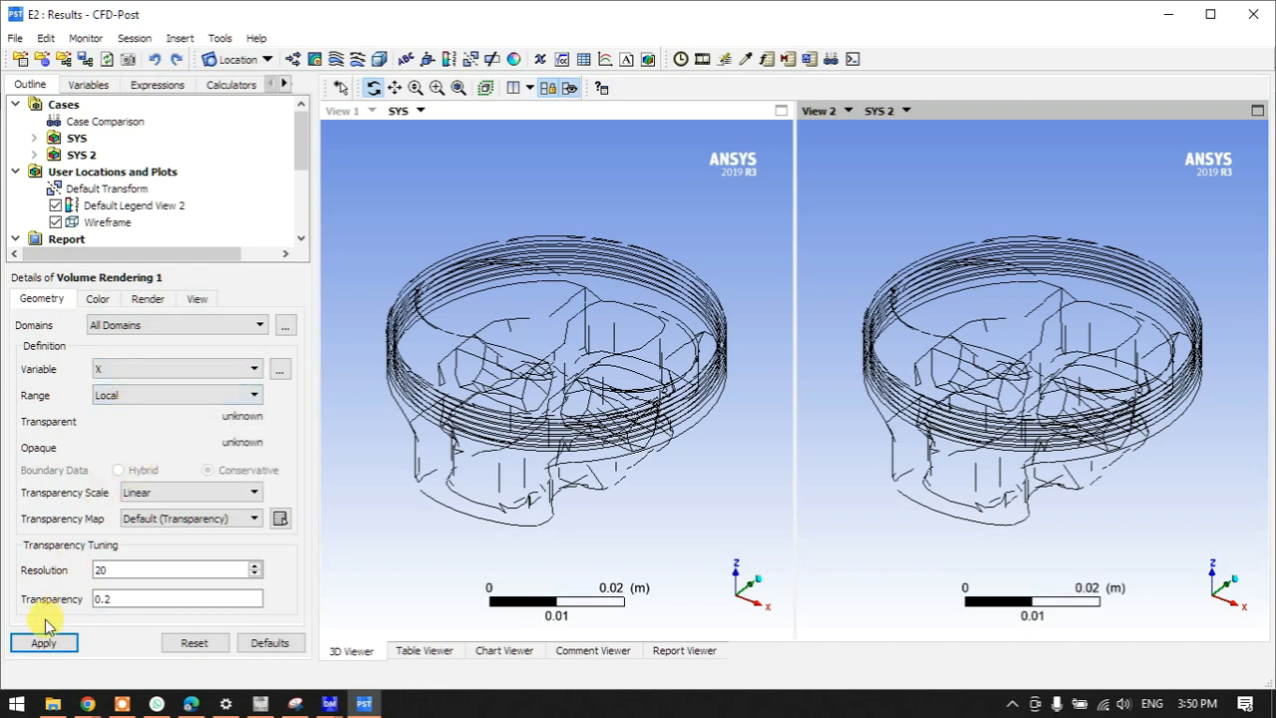
click(44, 643)
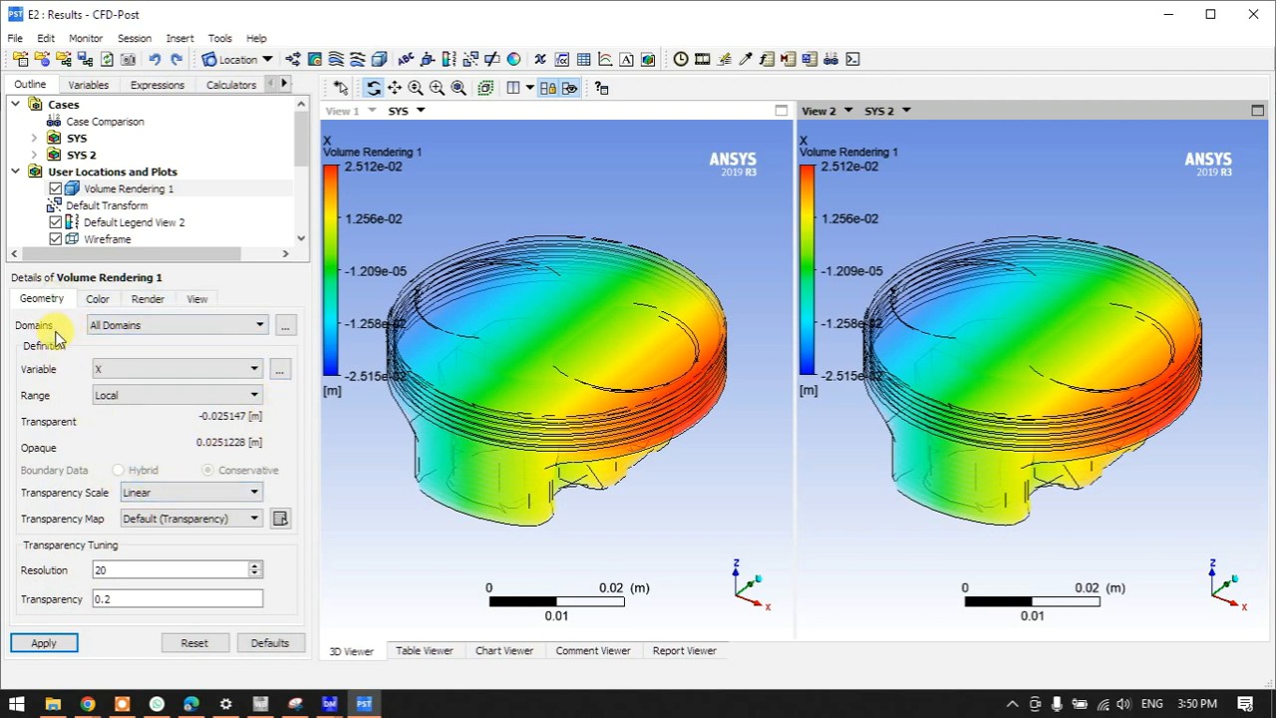
Restrict the volume rendering's domains to All SYS Domains and apply the change.
click(133, 333)
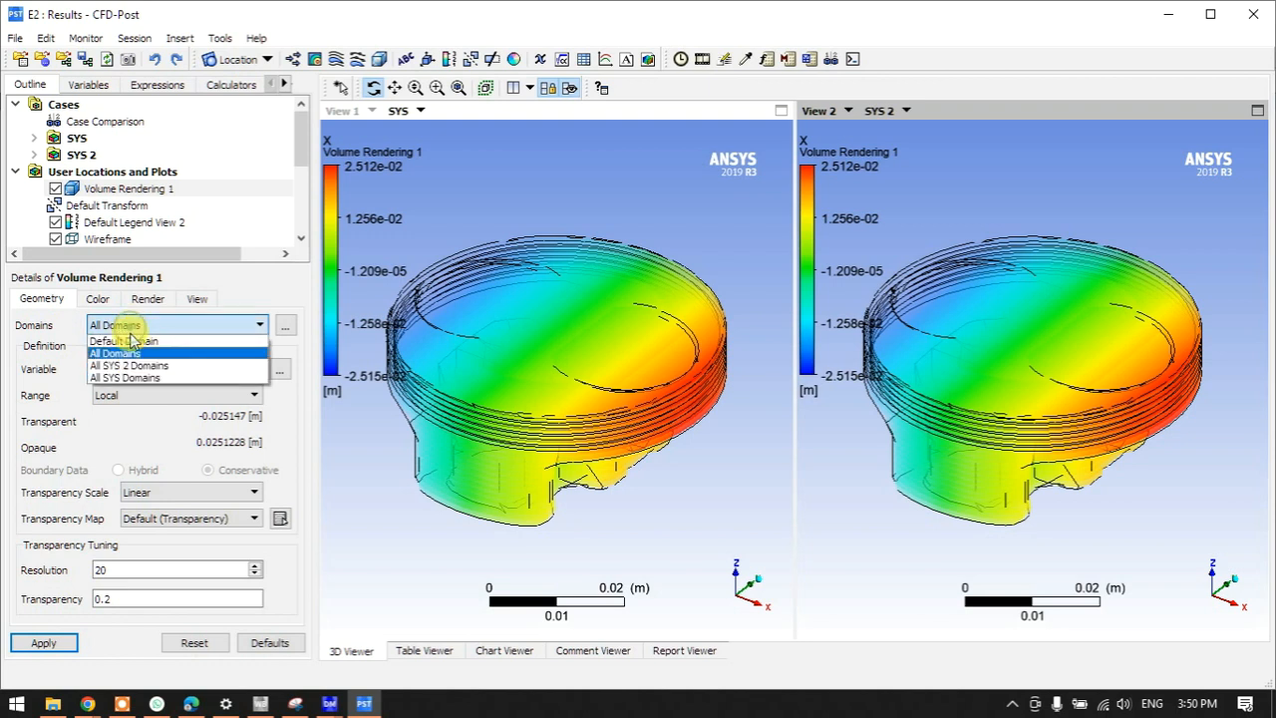
click(128, 363)
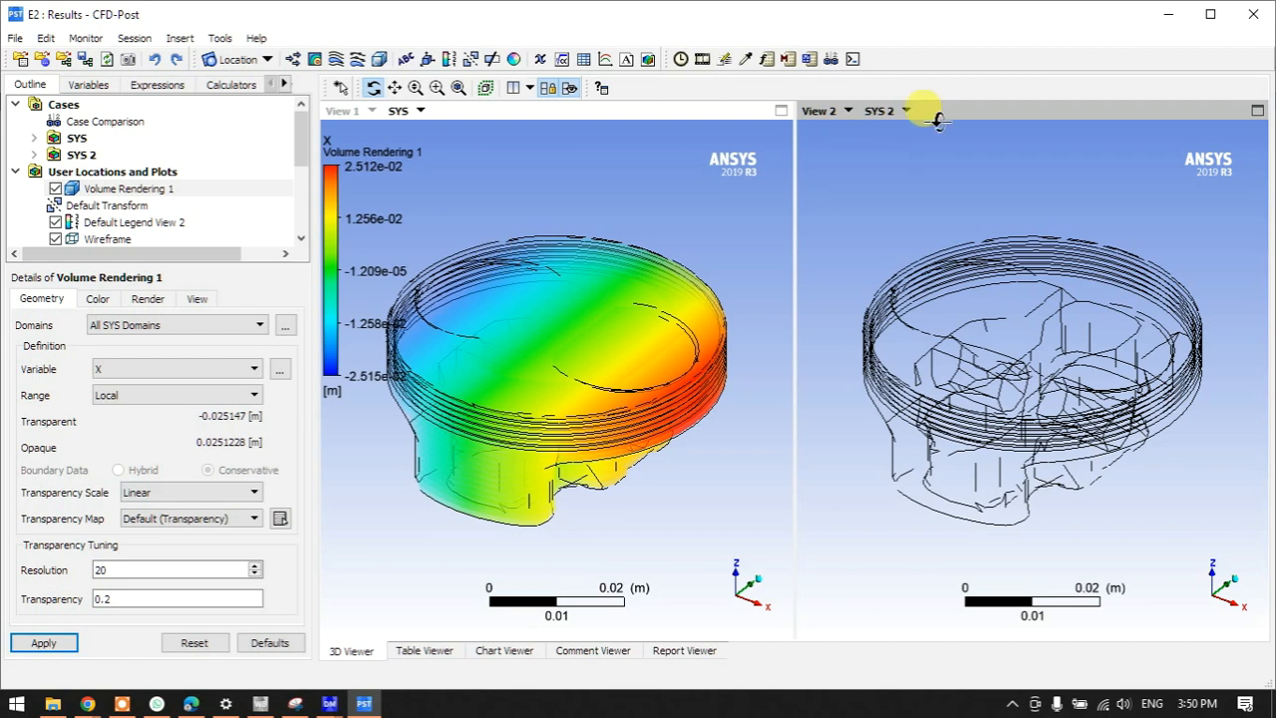
Restrict the volume rendering's domains to All SYS 2 Domains and apply the change.
click(127, 325)
click(129, 365)
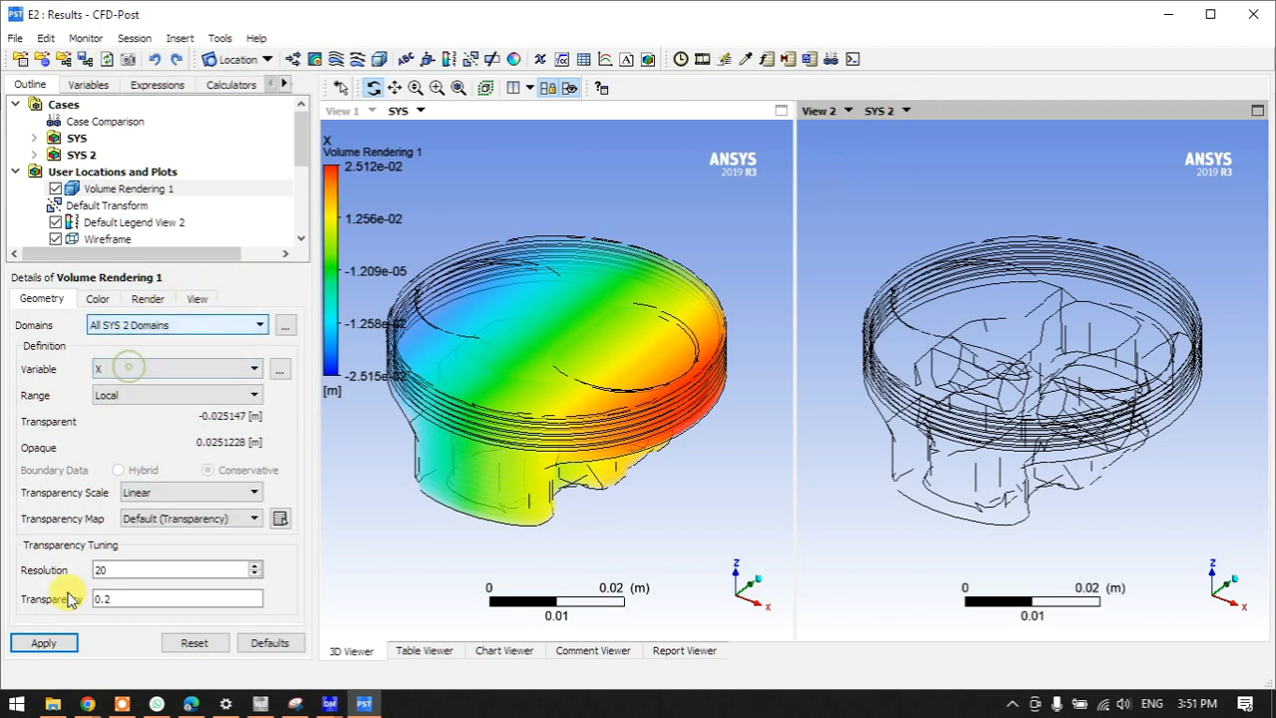
click(44, 642)
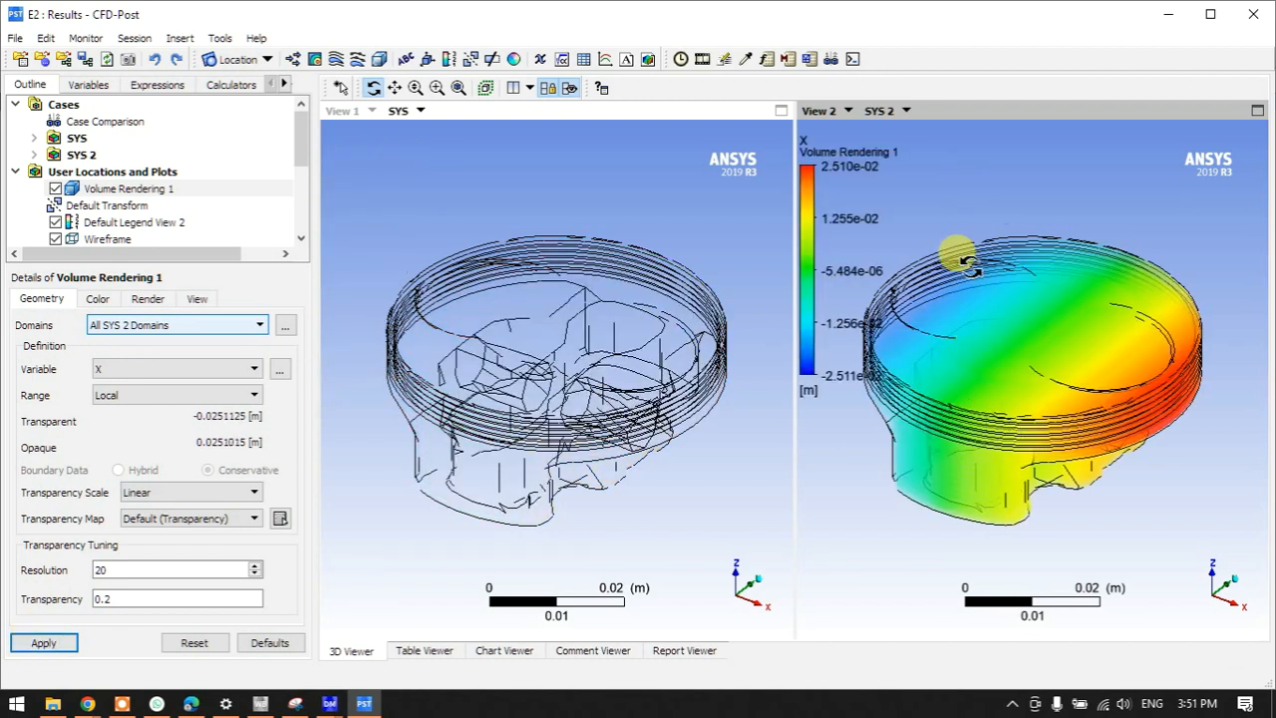
Set the volume rendering's domains to All Domains and choose Elastic Equivalent Strain as its variable.
click(139, 326)
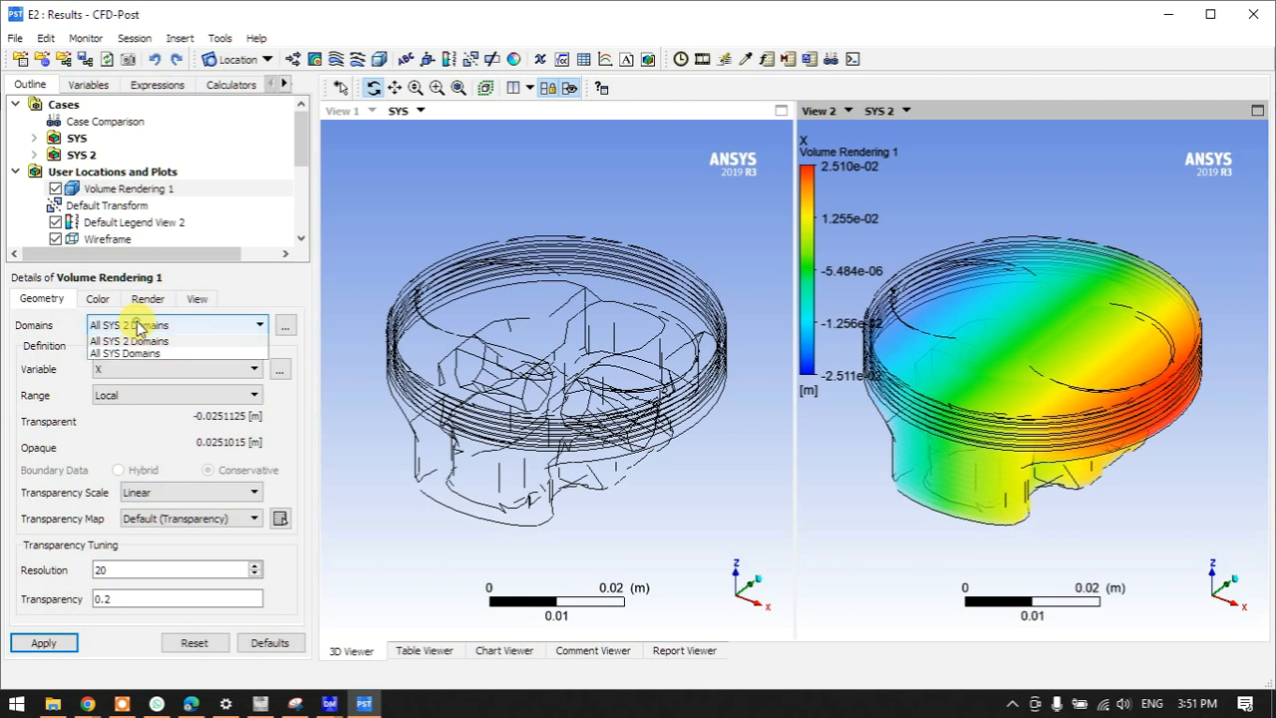
click(130, 340)
click(137, 374)
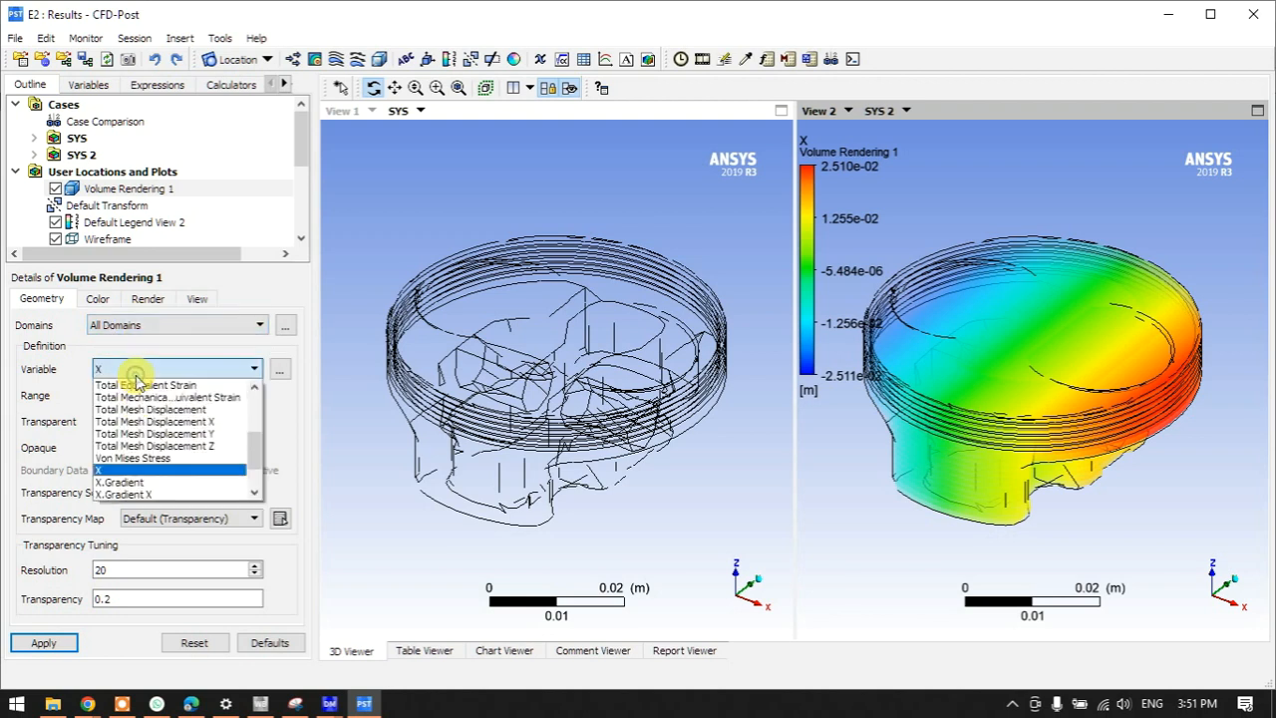
scroll(145, 428, up, 5)
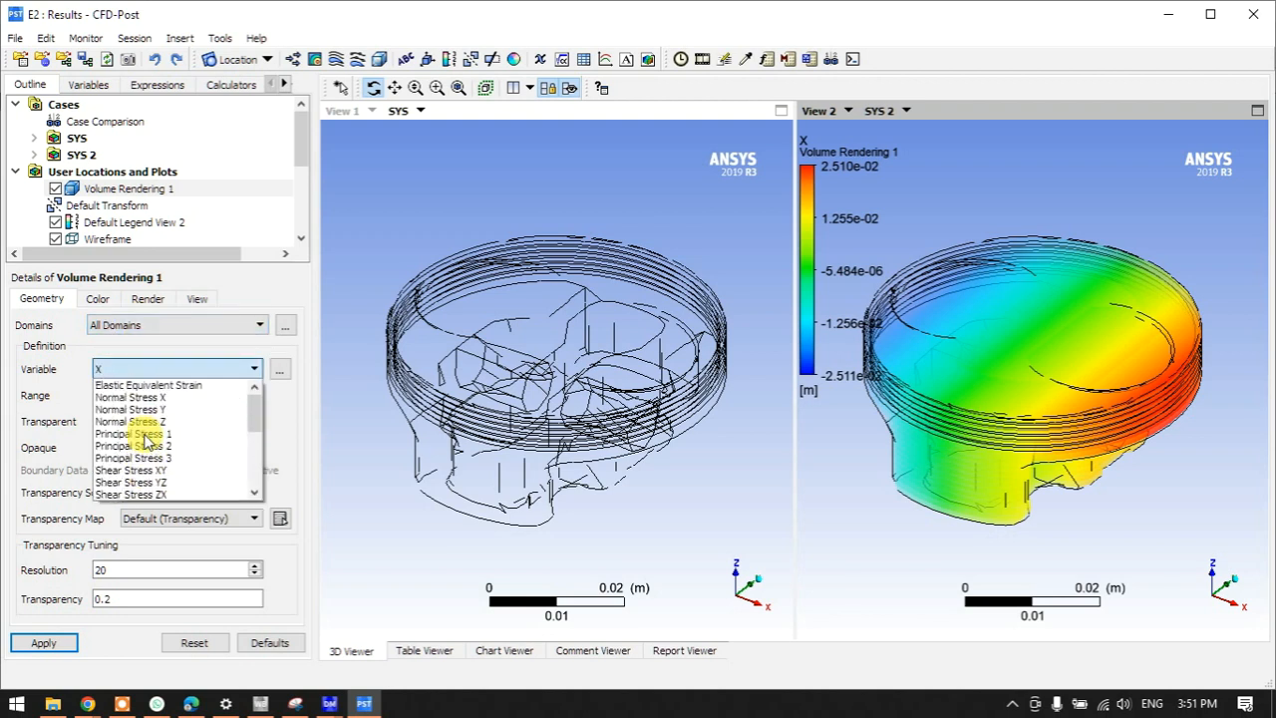
scroll(150, 453, down, 3)
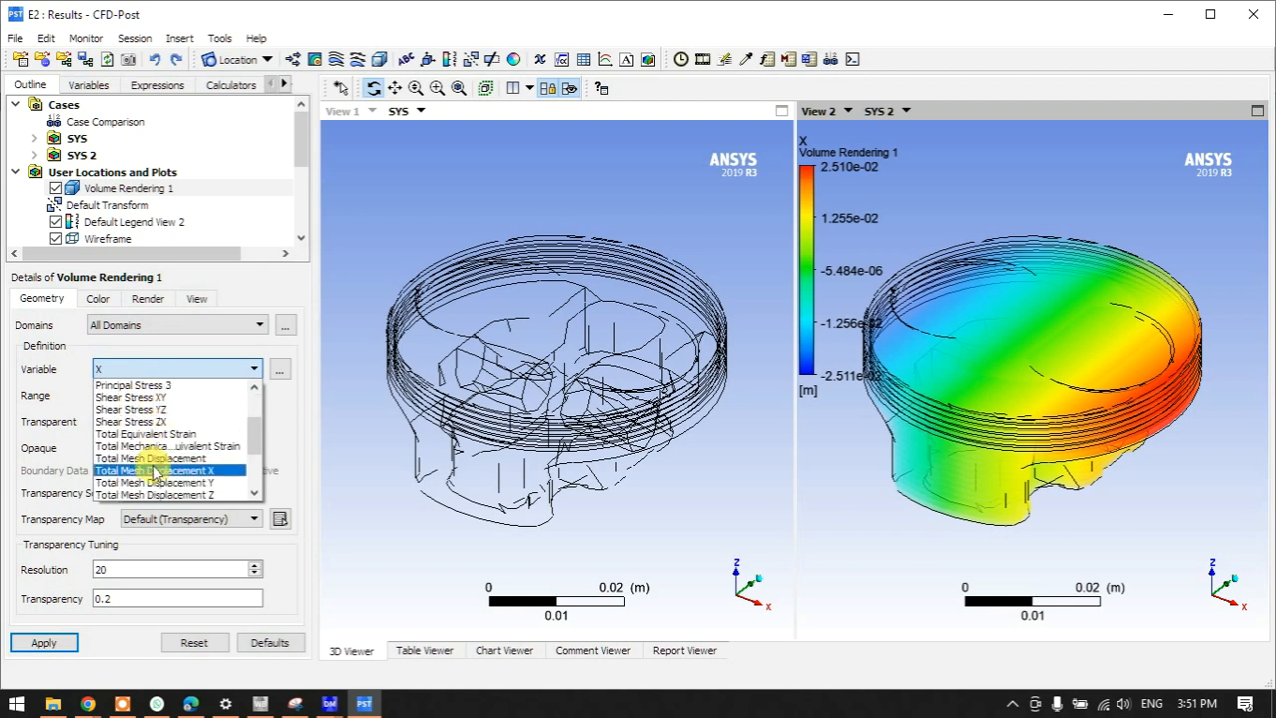
scroll(152, 441, up, 2)
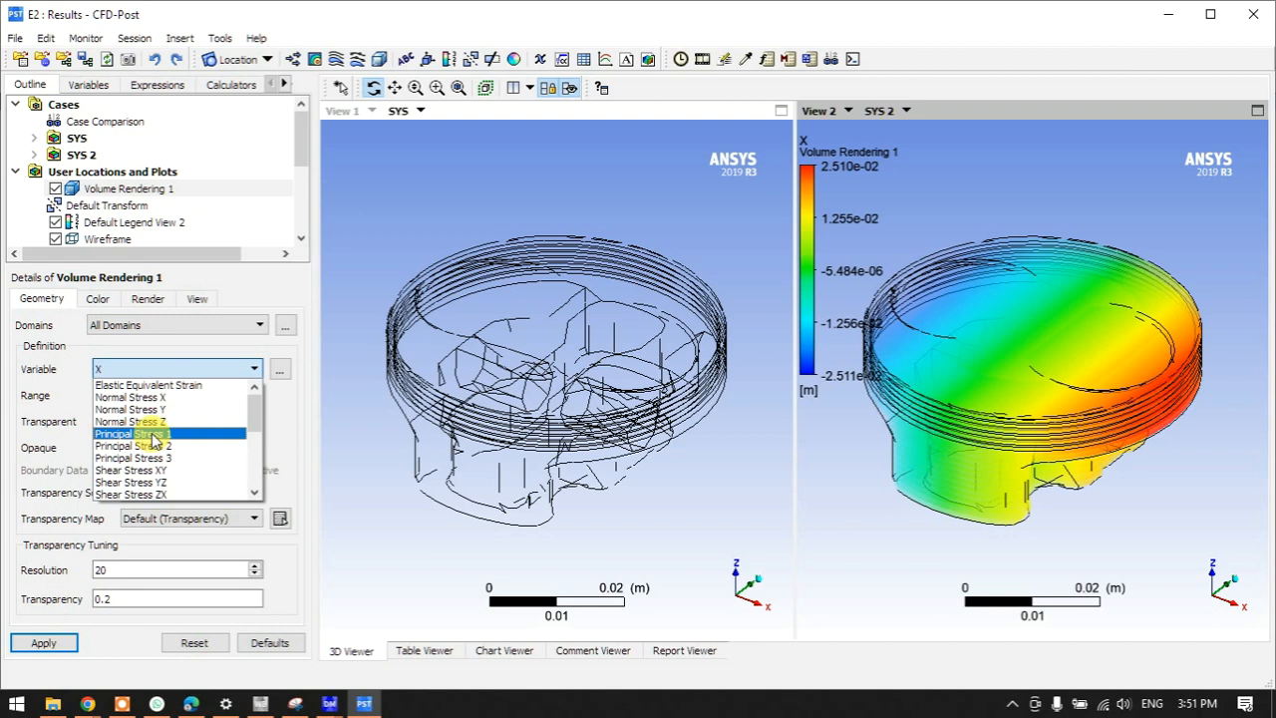
click(158, 385)
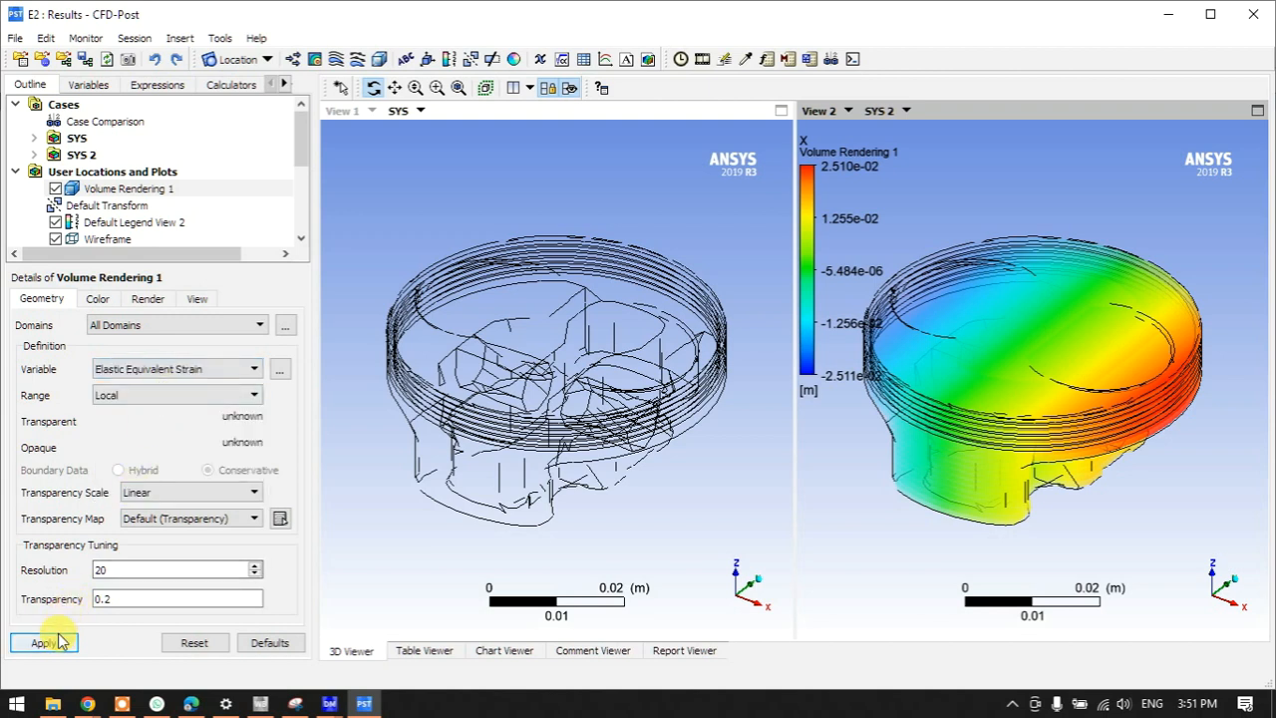
Change the volume rendering's variable to Normal Stress X and apply it to both cases.
click(145, 368)
scroll(145, 398, down, 3)
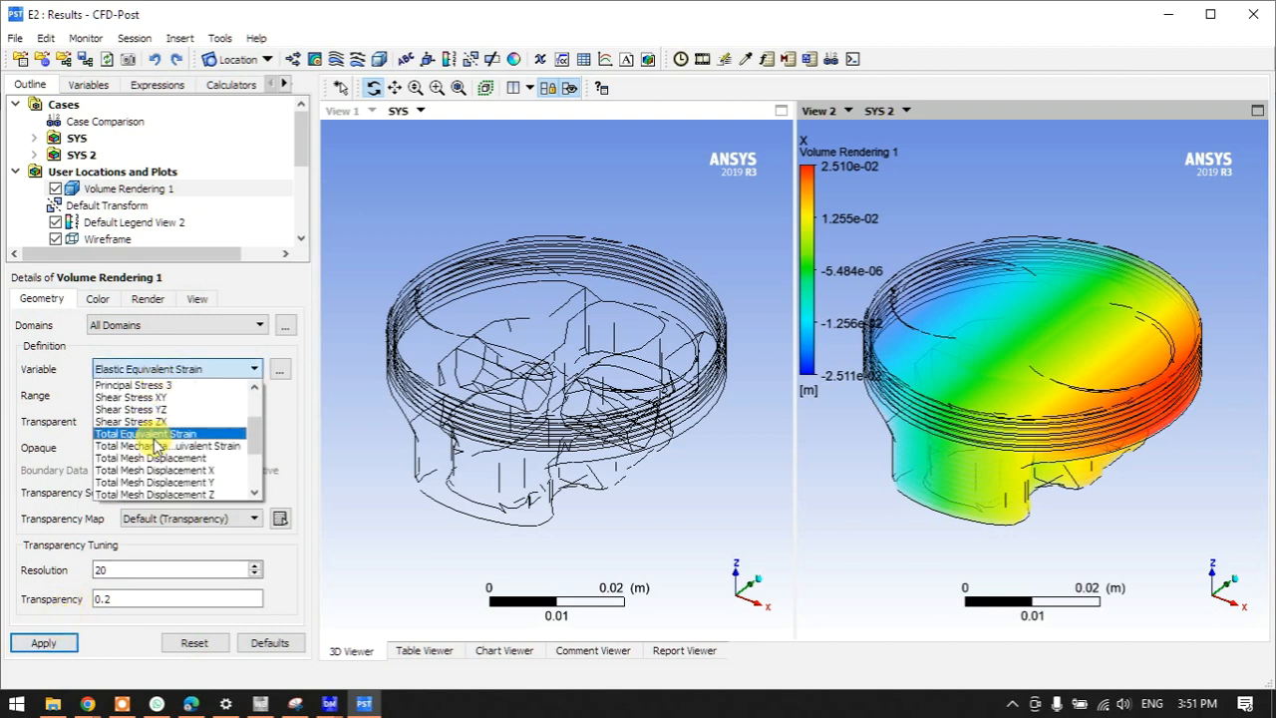
scroll(158, 463, down, 2)
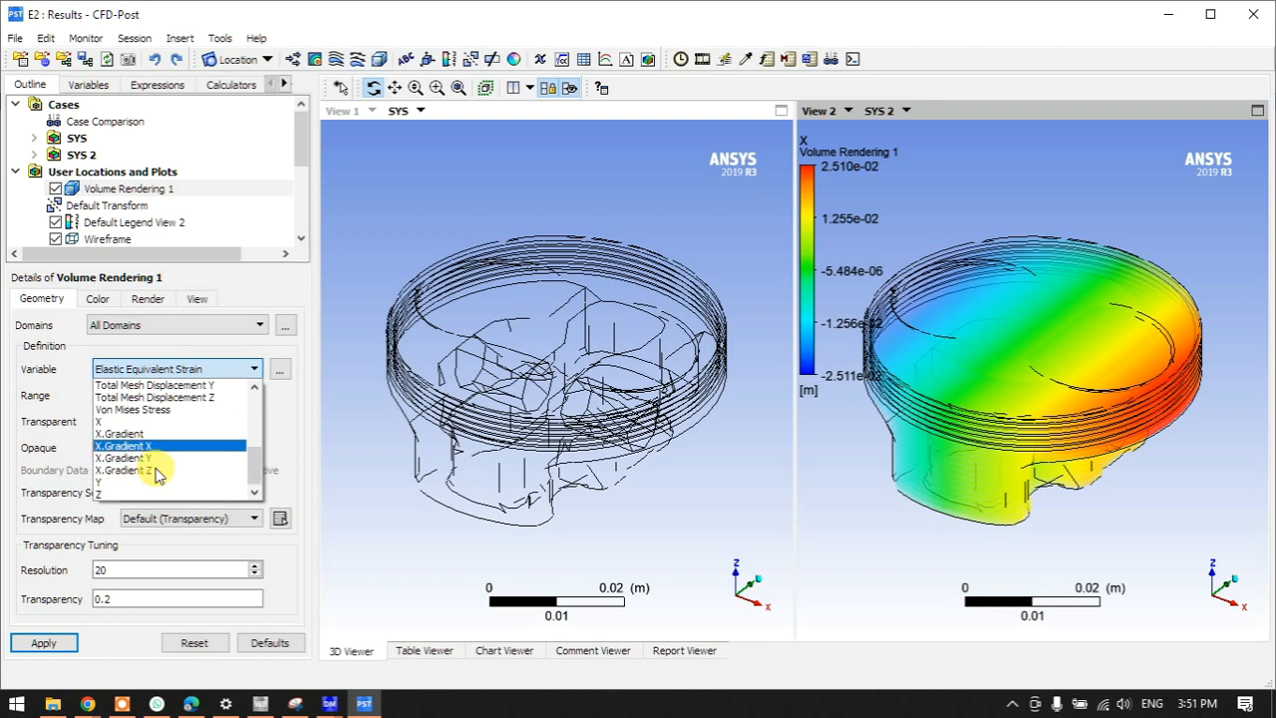
scroll(150, 468, up, 1)
scroll(152, 428, up, 1)
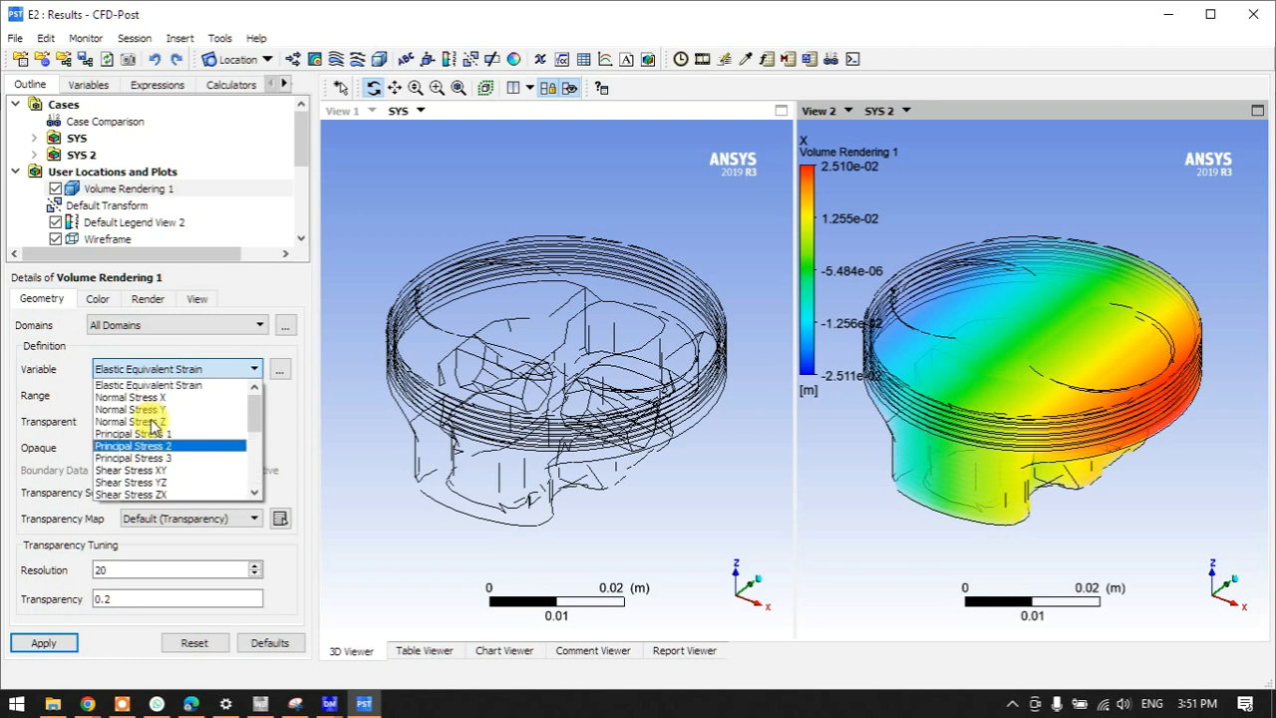
click(158, 397)
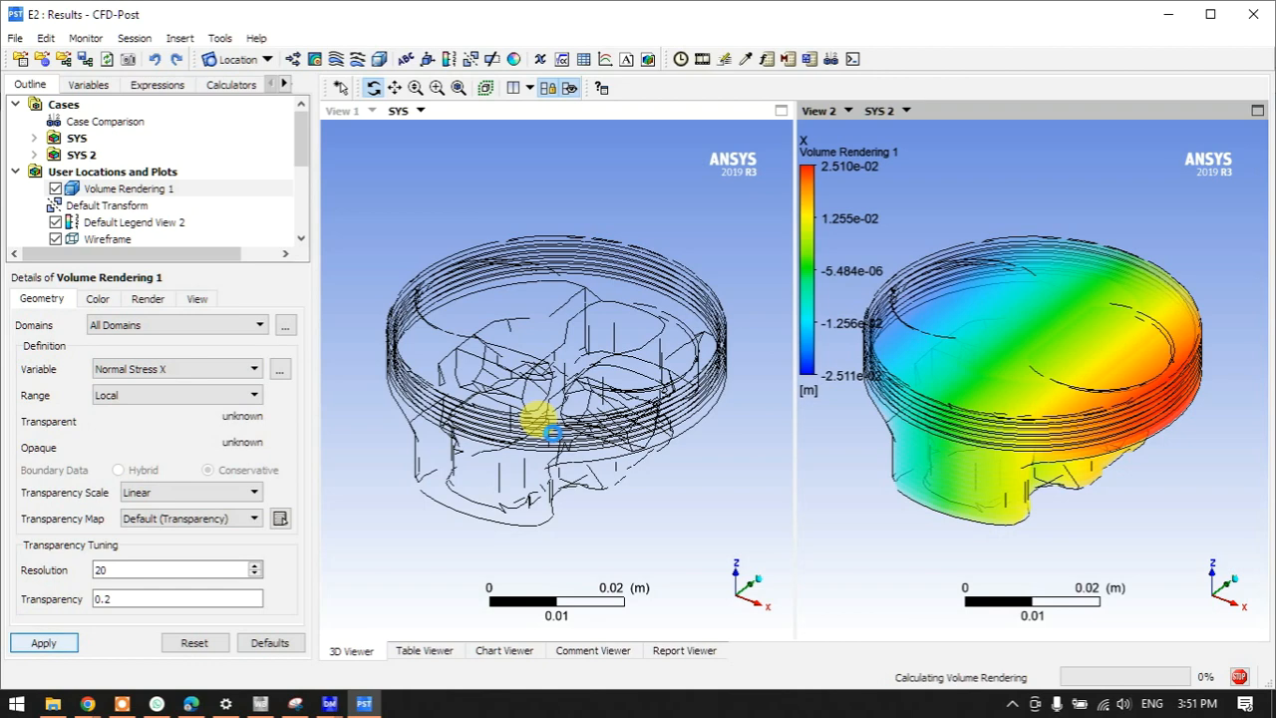
Examine the Normal Stress X distribution around the piston's ring grooves in the SYS and SYS 2 views.
drag(598, 397, 666, 408)
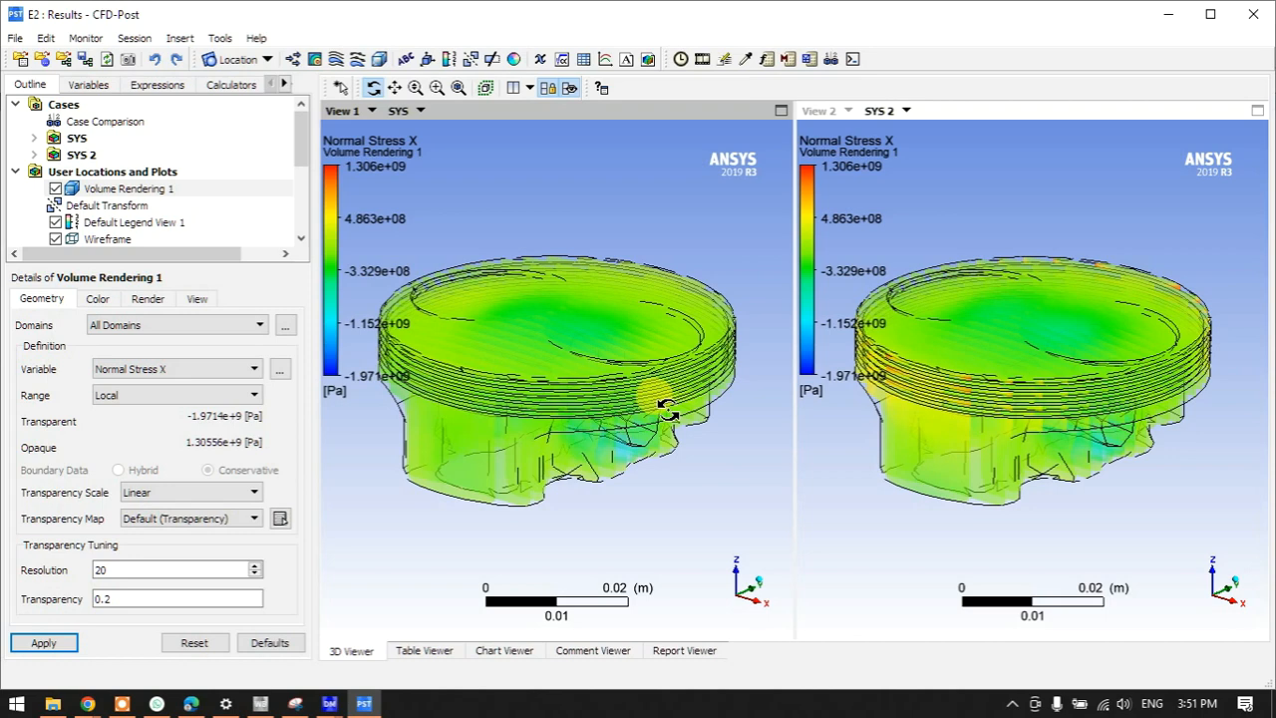
scroll(456, 395, up, 5)
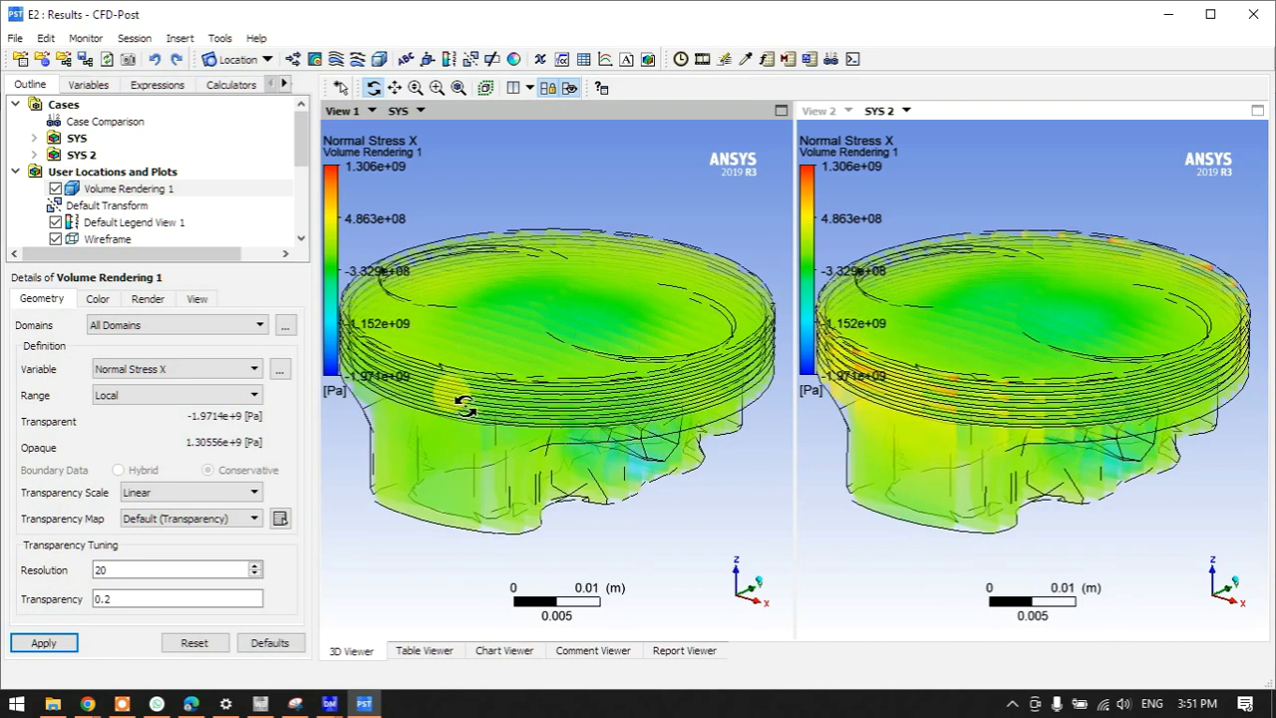
scroll(462, 402, up, 2)
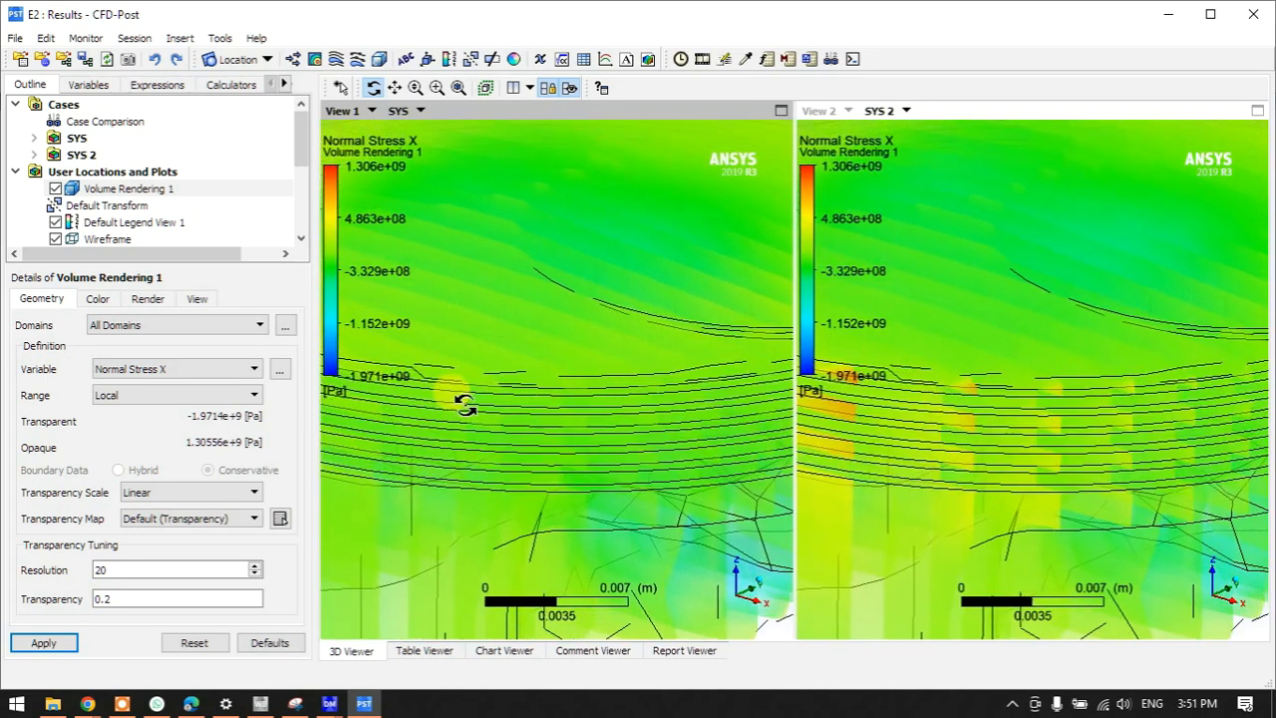
drag(1112, 400, 1109, 395)
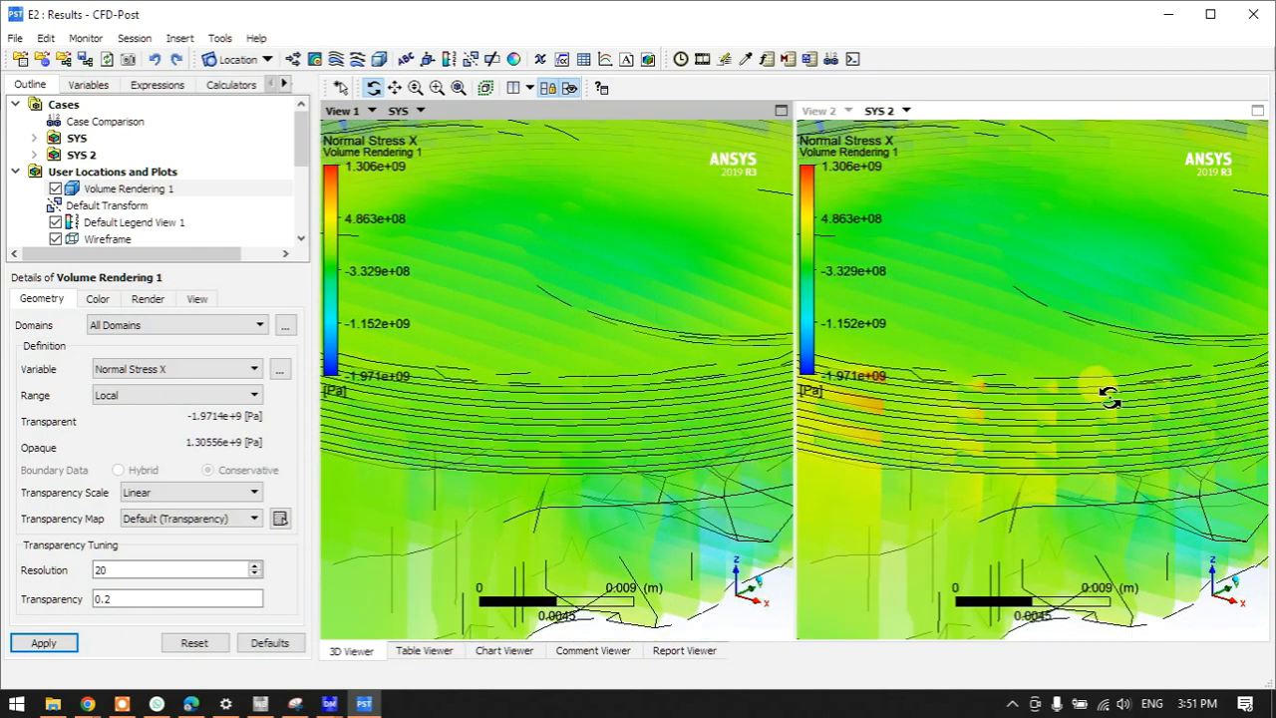
drag(1020, 371, 684, 384)
scroll(684, 384, up, 3)
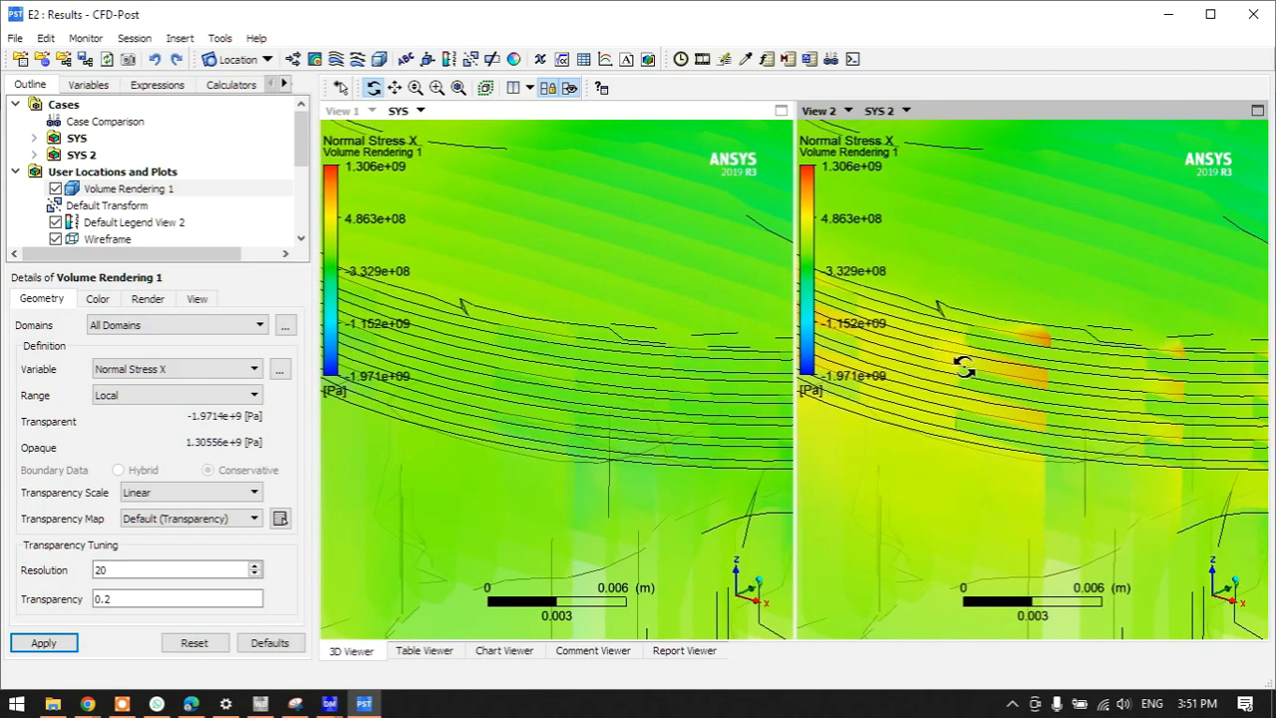
scroll(1049, 341, up, 3)
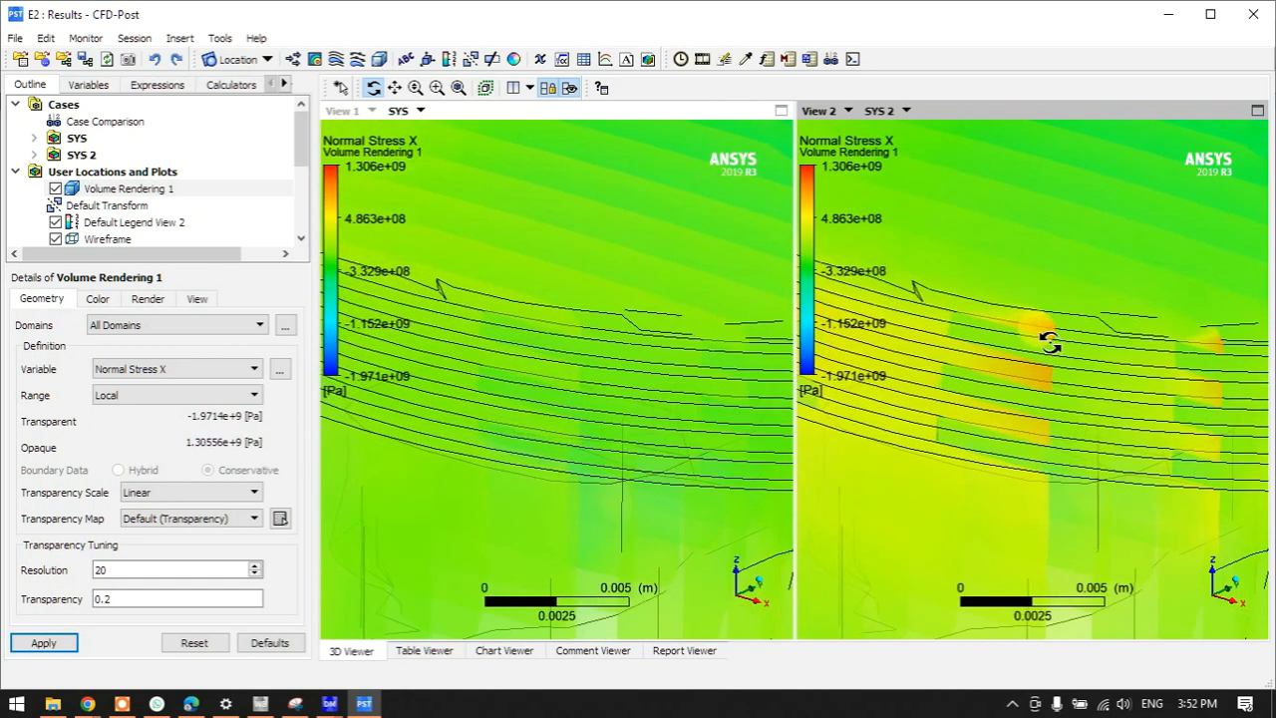
scroll(1048, 323, down, 5)
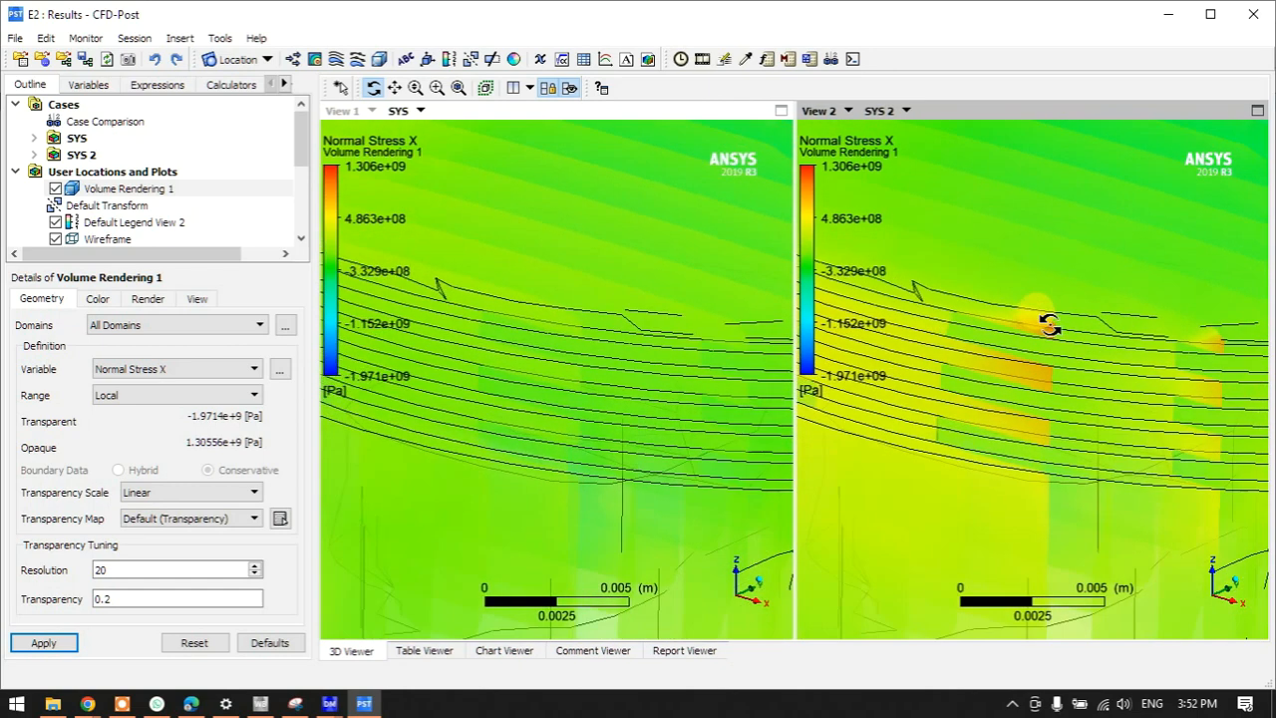
scroll(1037, 329, down, 2)
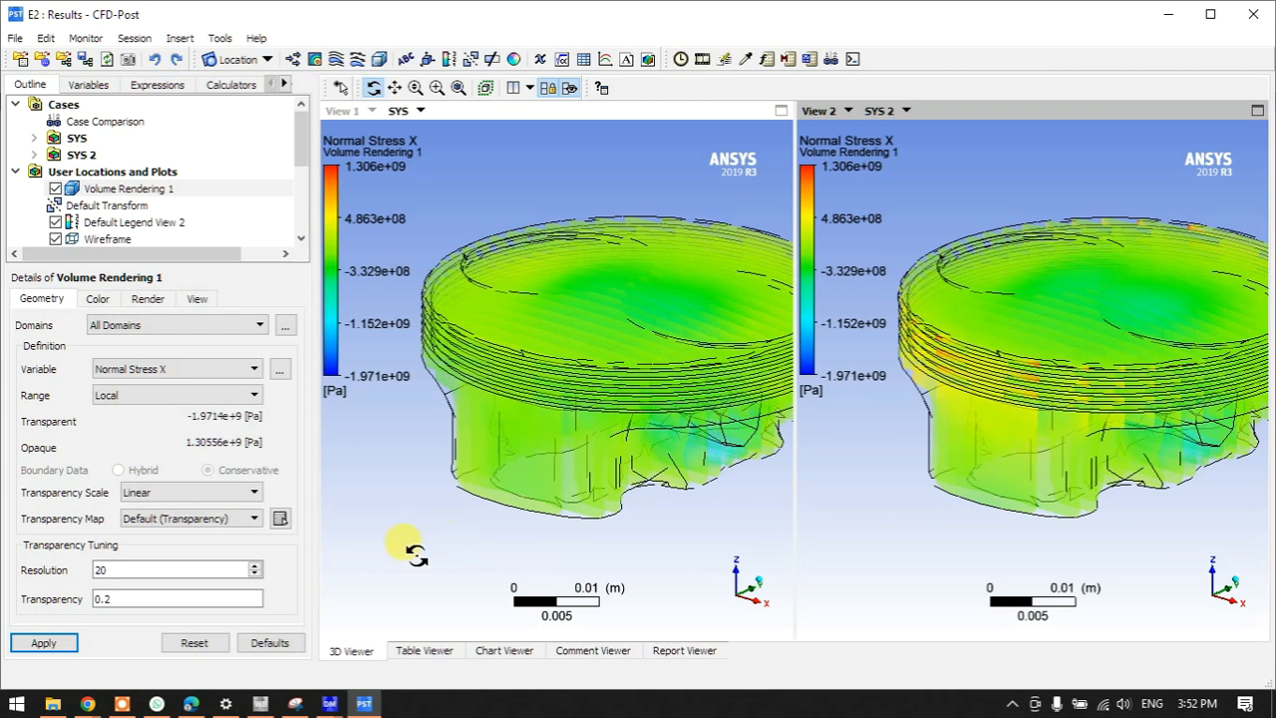
Compare Normal Stress X up close on individual ring lands between both cases, and on the piston crown and skirt.
scroll(665, 400, up, 5)
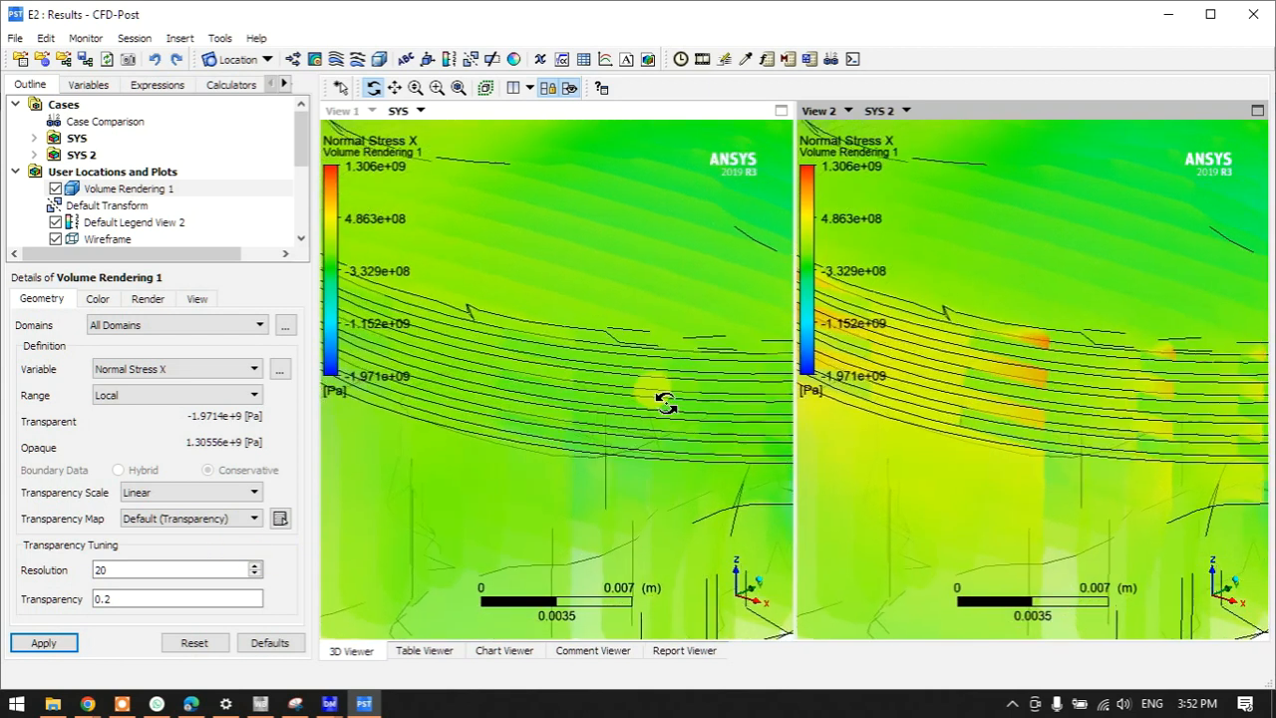
scroll(665, 400, up, 6)
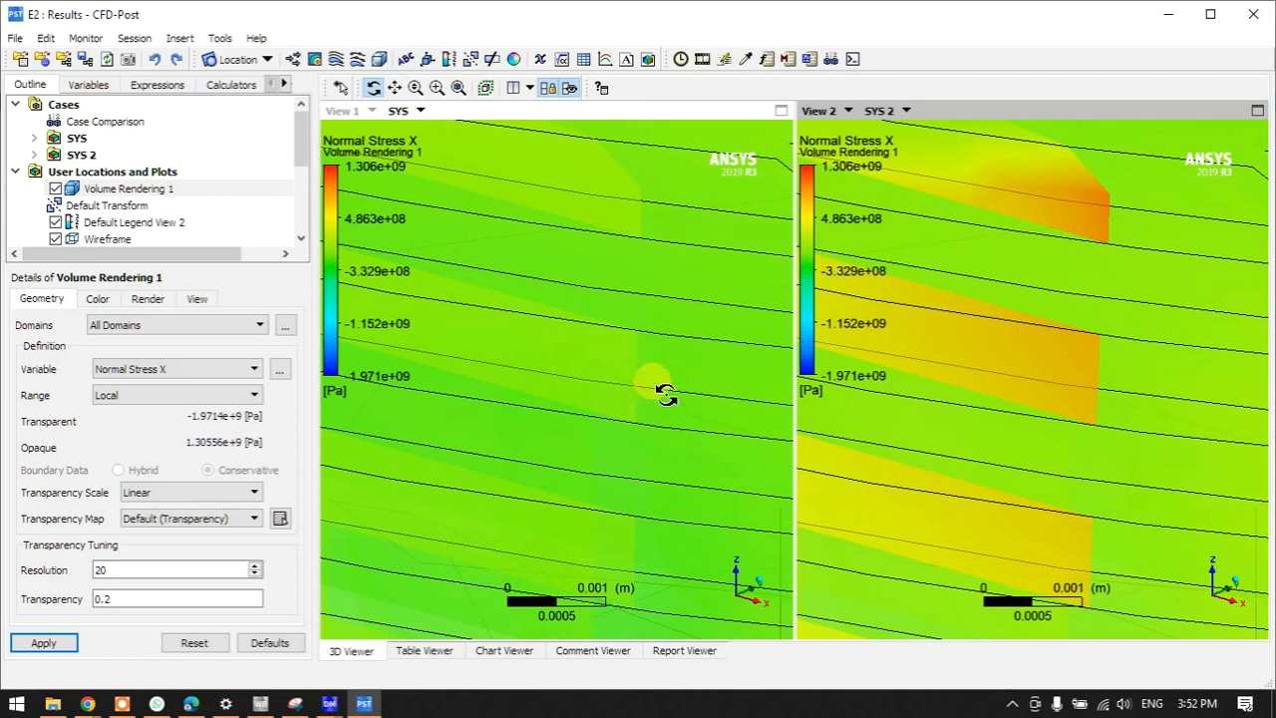
click(540, 105)
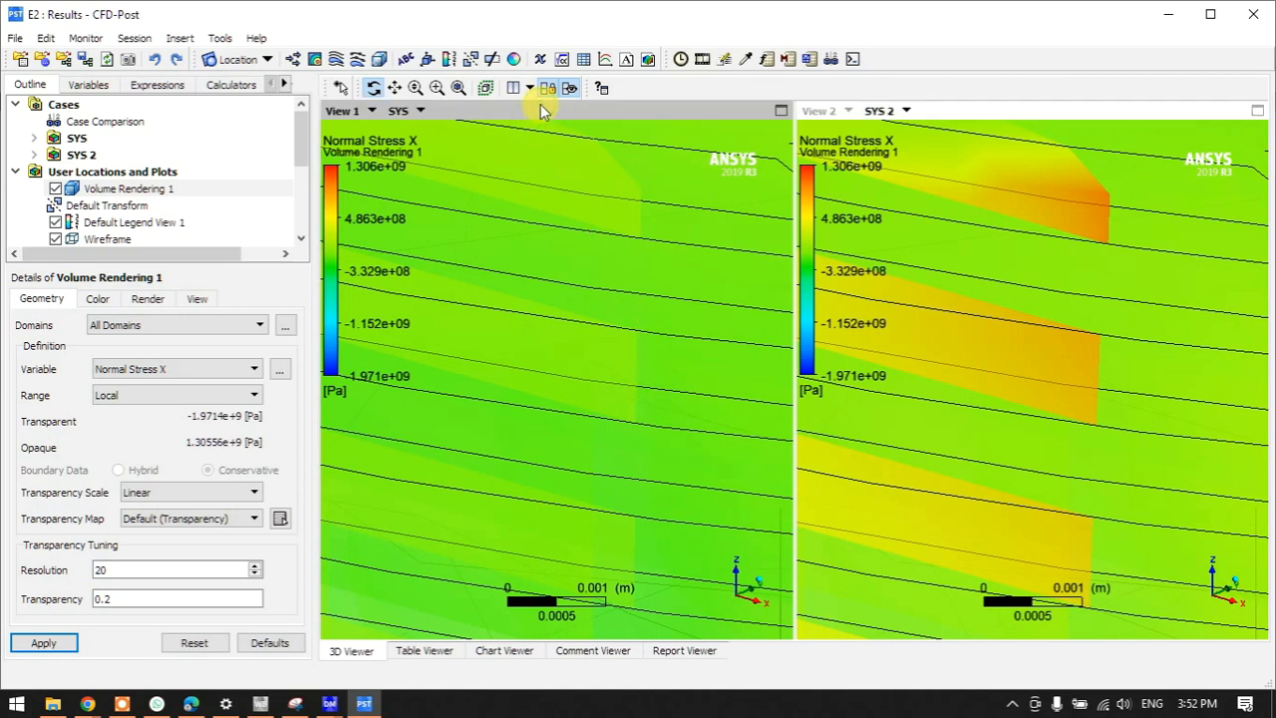
click(981, 113)
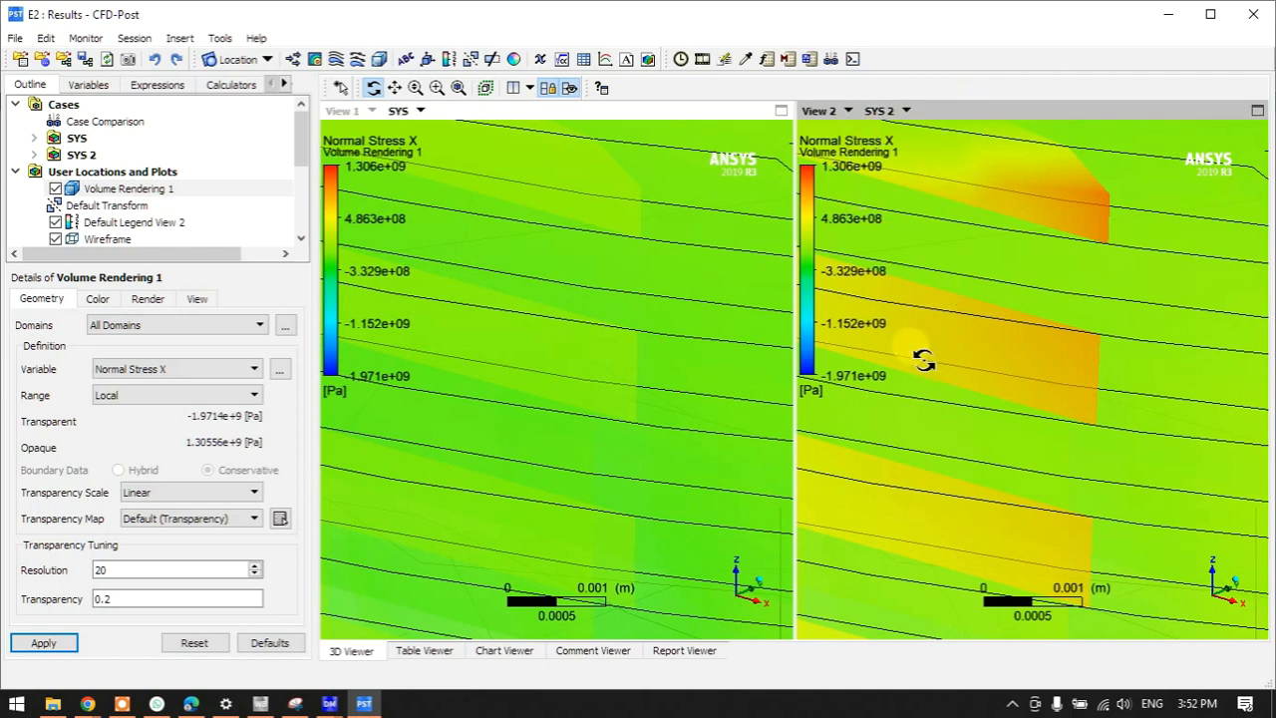
scroll(924, 360, down, 5)
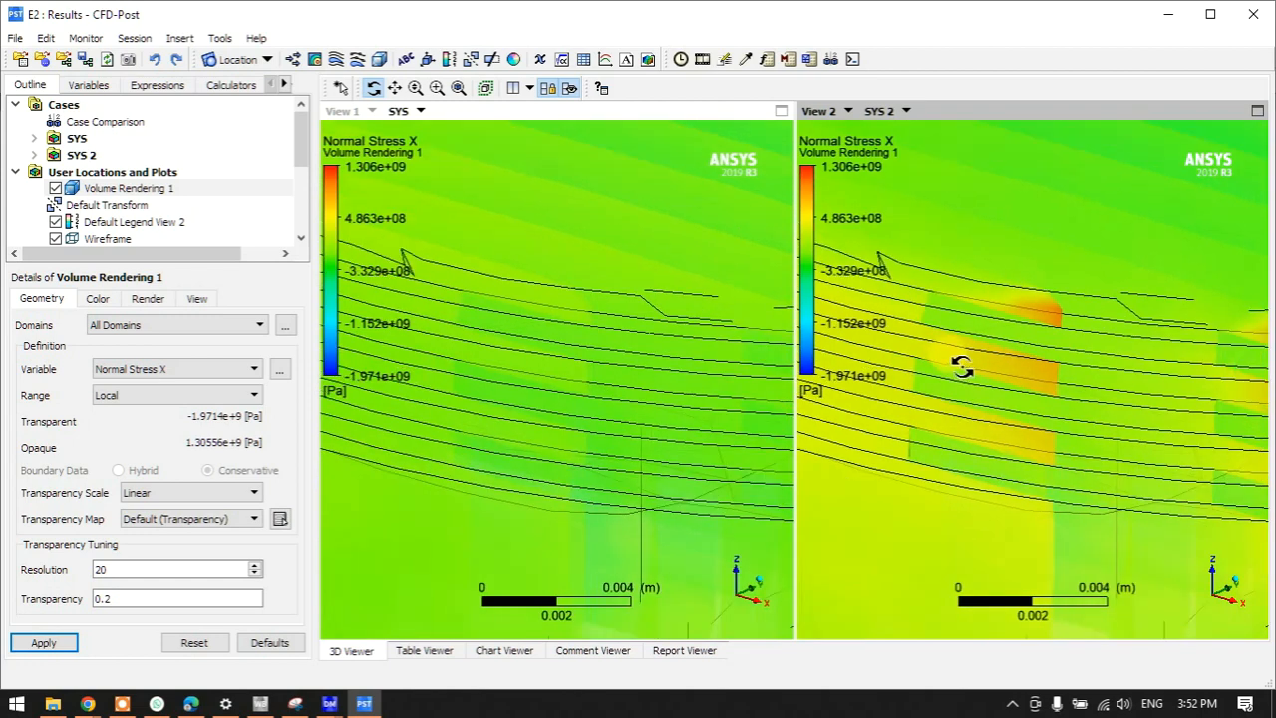
scroll(962, 367, down, 5)
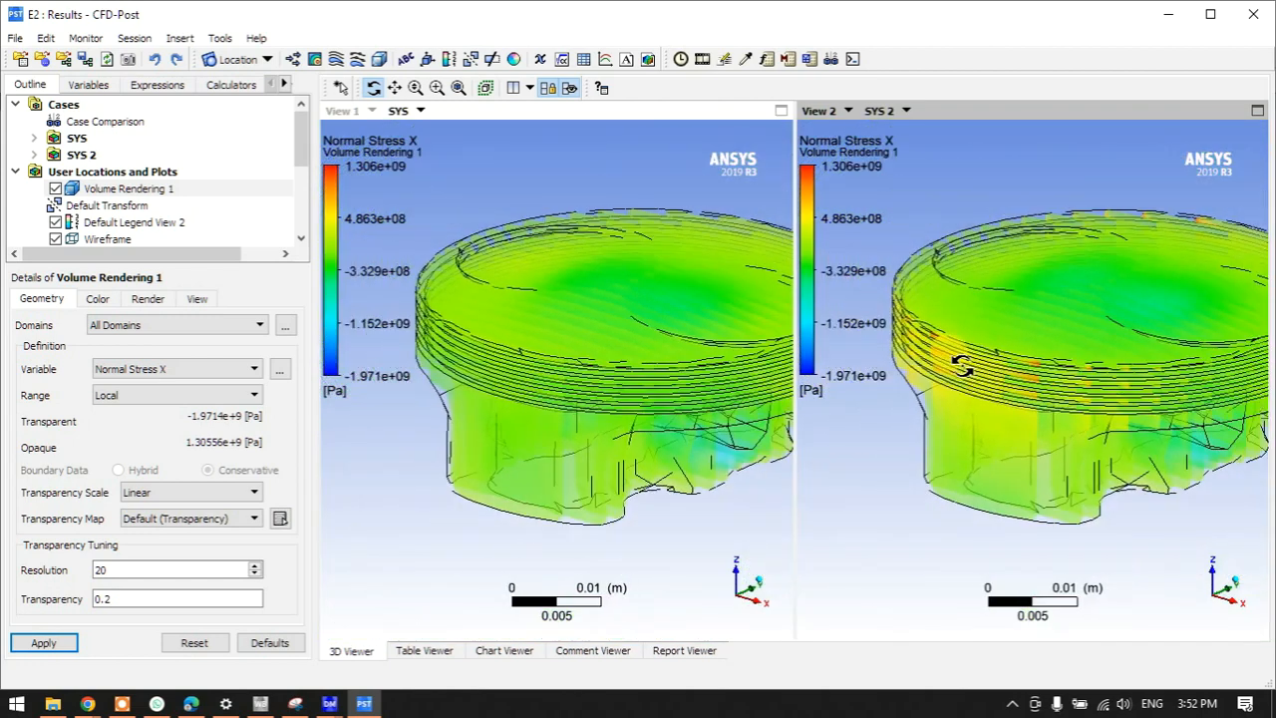
scroll(961, 367, down, 2)
drag(987, 357, 1064, 261)
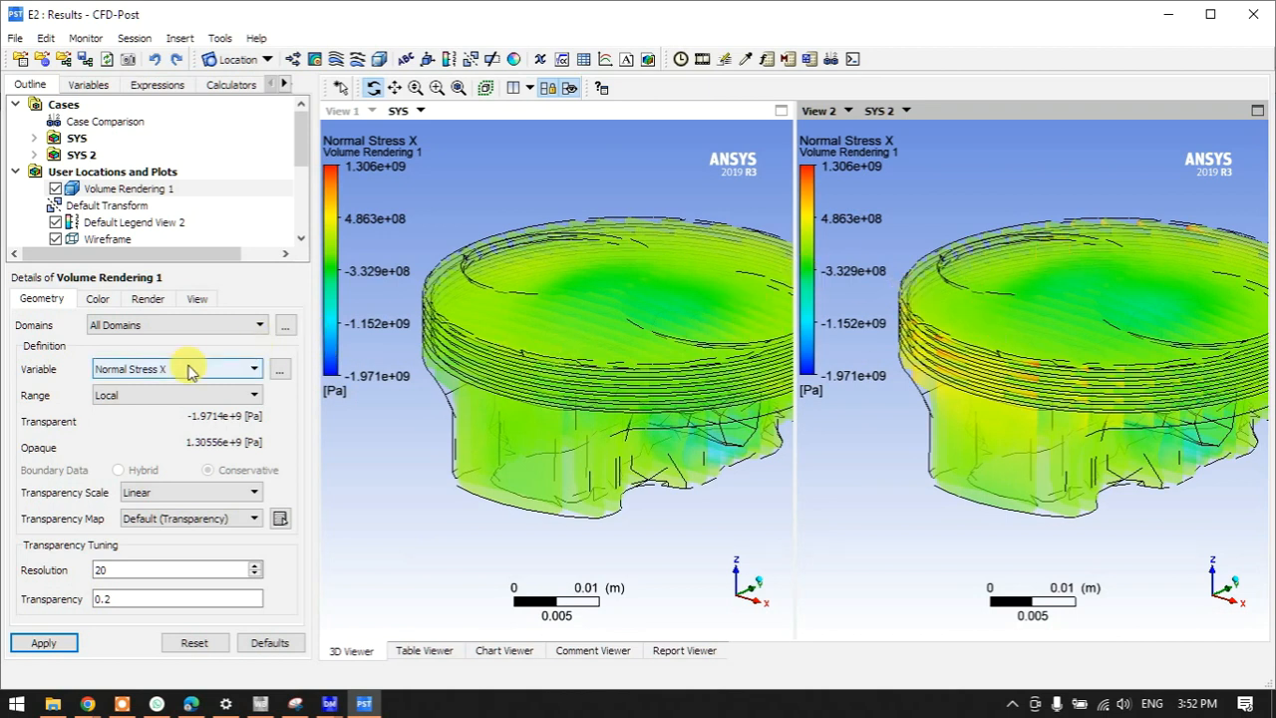
scroll(637, 339, down, 2)
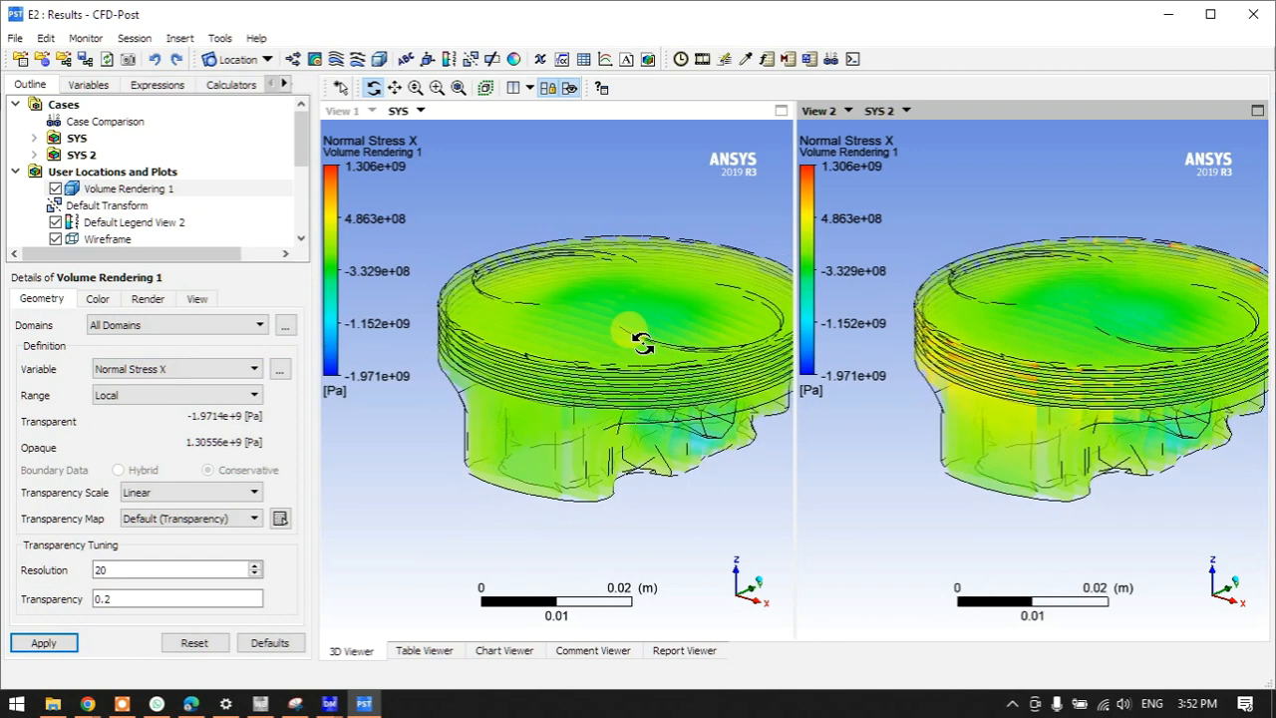
drag(649, 305, 656, 312)
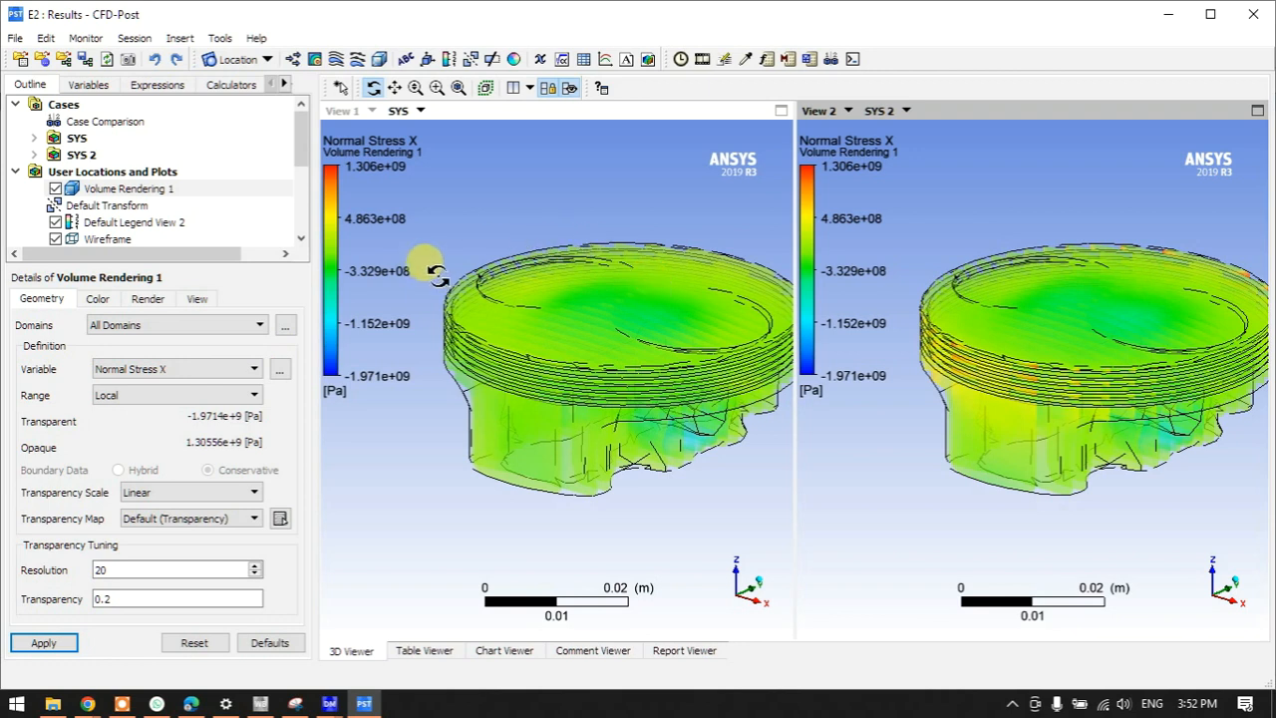
Switch to the Mechanical window of Static Structural system B and display its Total Deformation result.
click(1167, 14)
mouse_move(328, 703)
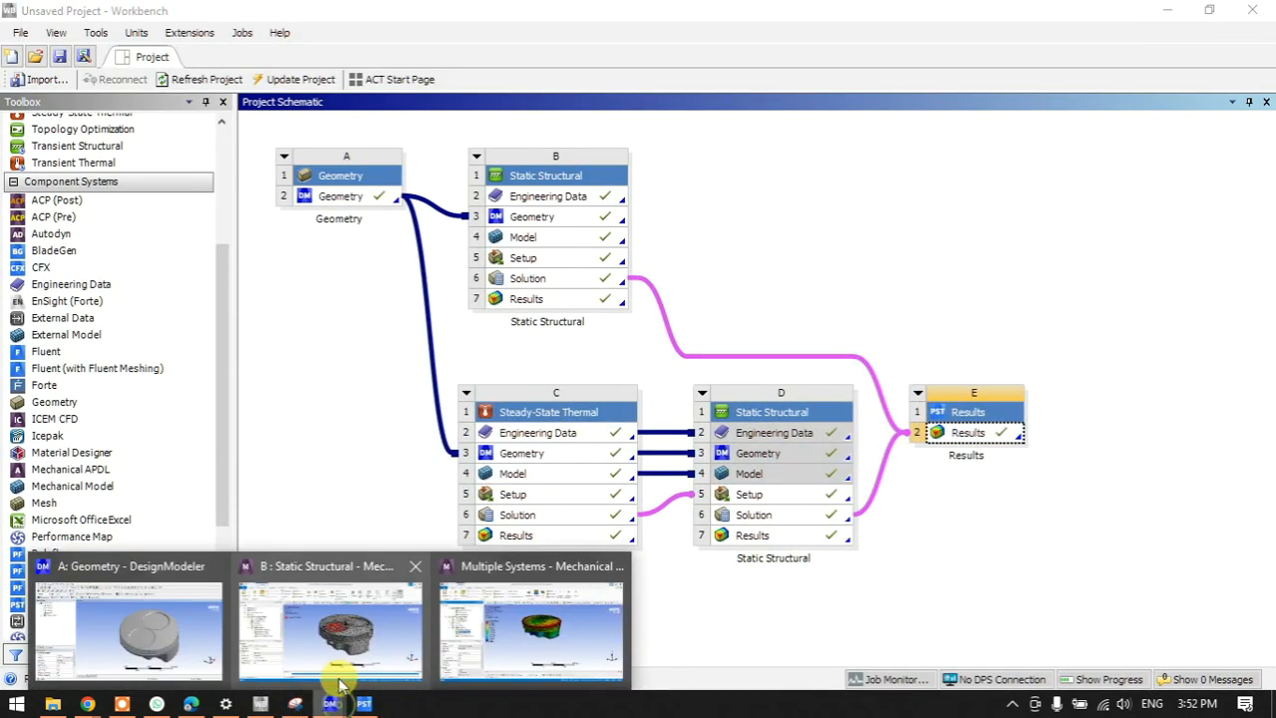
click(334, 638)
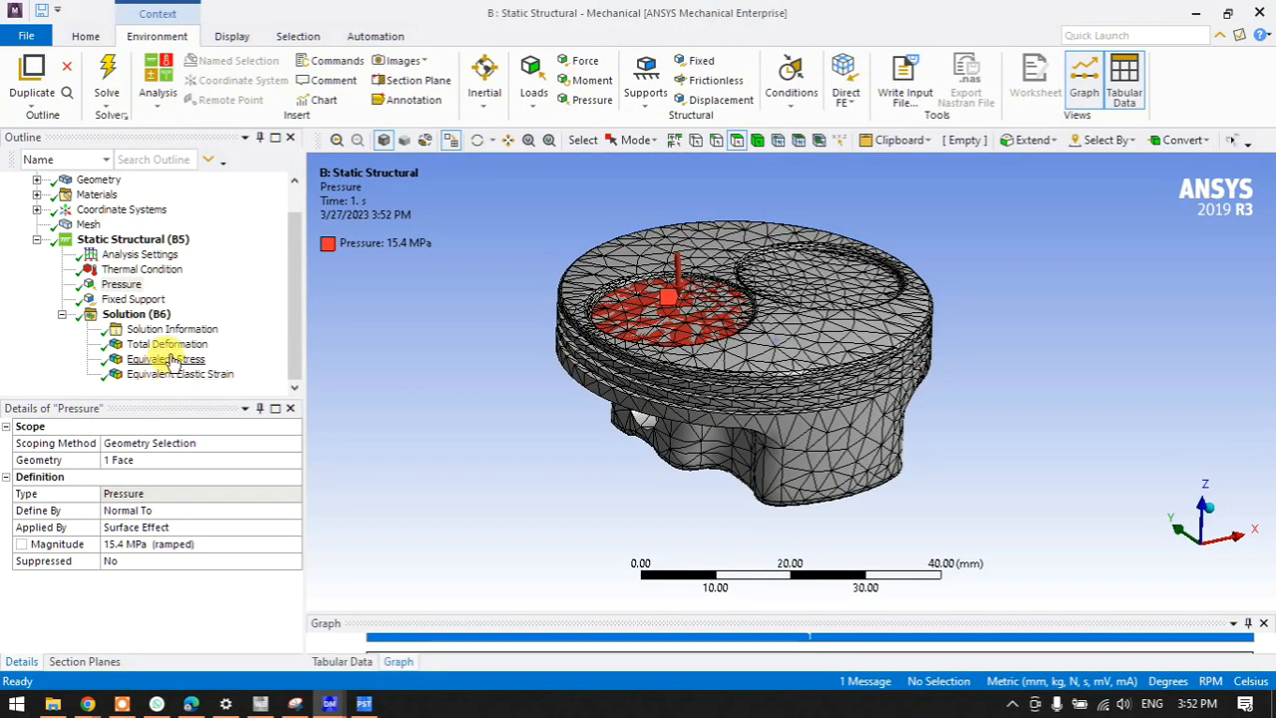
click(159, 343)
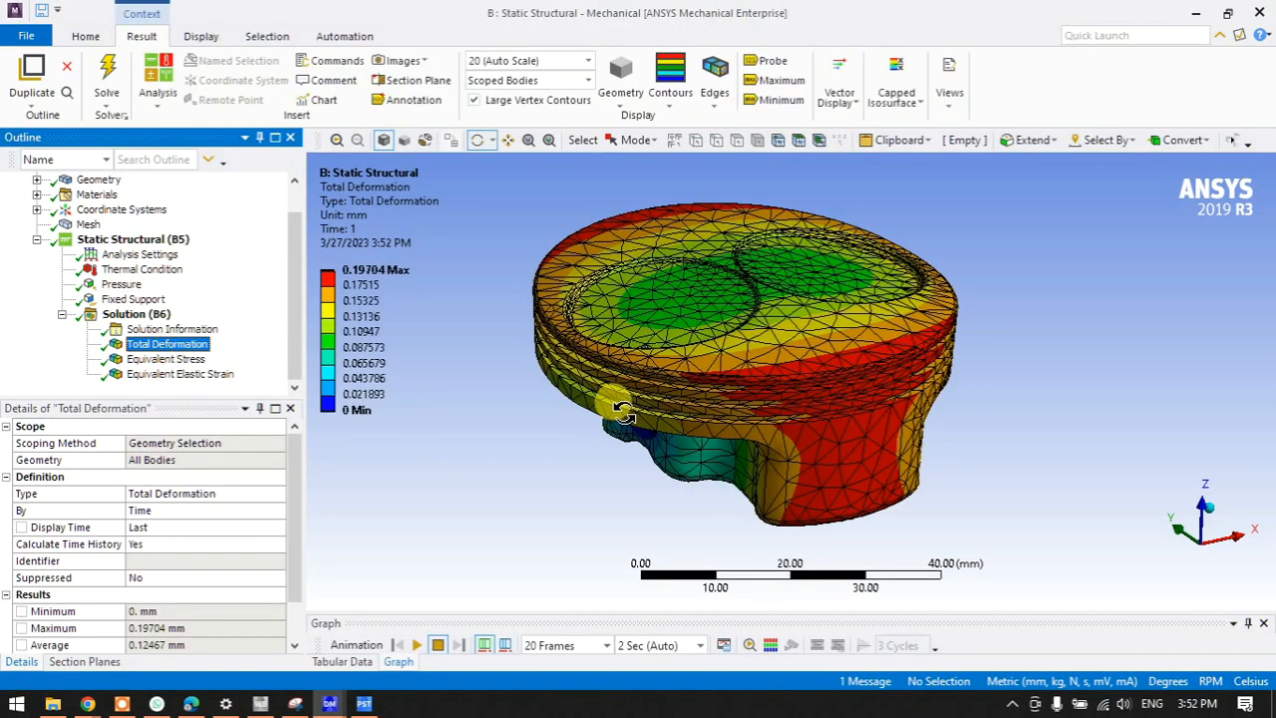
Switch to the Multiple Systems Mechanical window and inspect the Total Deformation result of Static Structural system D up close.
mouse_move(329, 702)
click(543, 618)
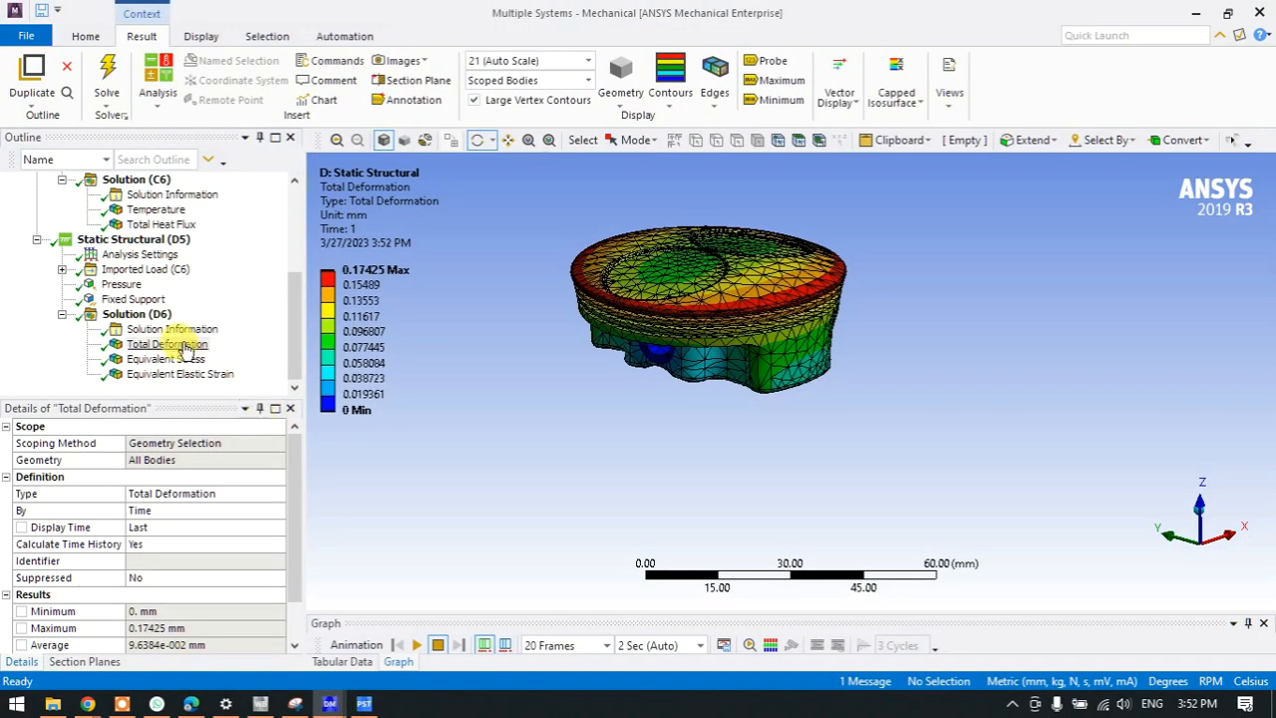
click(183, 346)
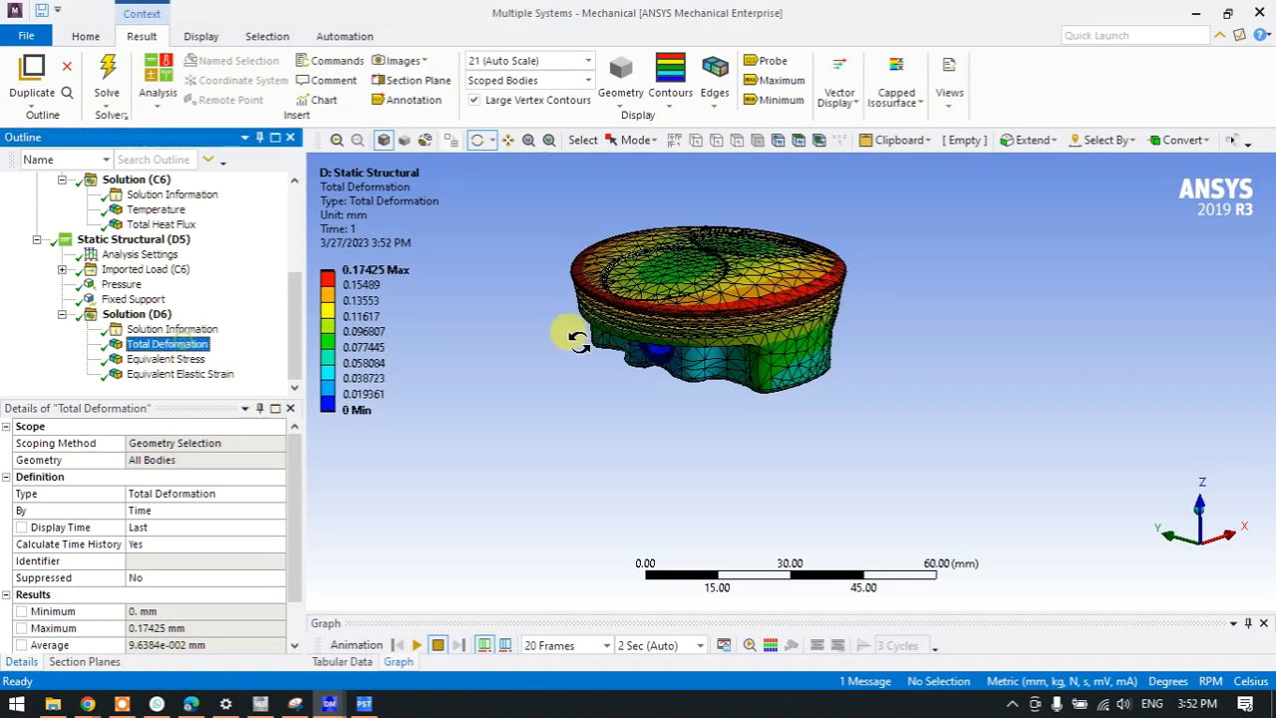
scroll(580, 339, up, 3)
ctrl+middle_drag(808, 370, 941, 534)
scroll(912, 479, up, 3)
ctrl+middle_drag(814, 430, 811, 381)
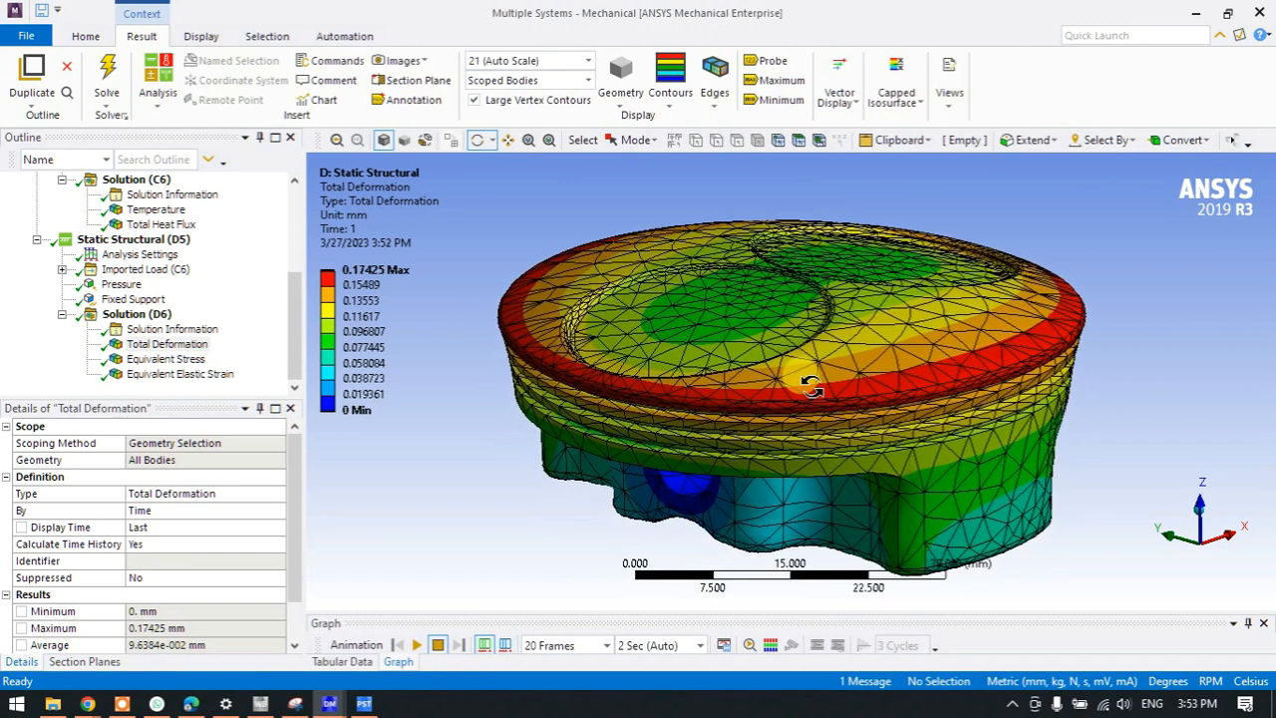
Compare the Total Deformation results of Static Structural systems B and D by alternating between their Mechanical windows.
mouse_move(324, 706)
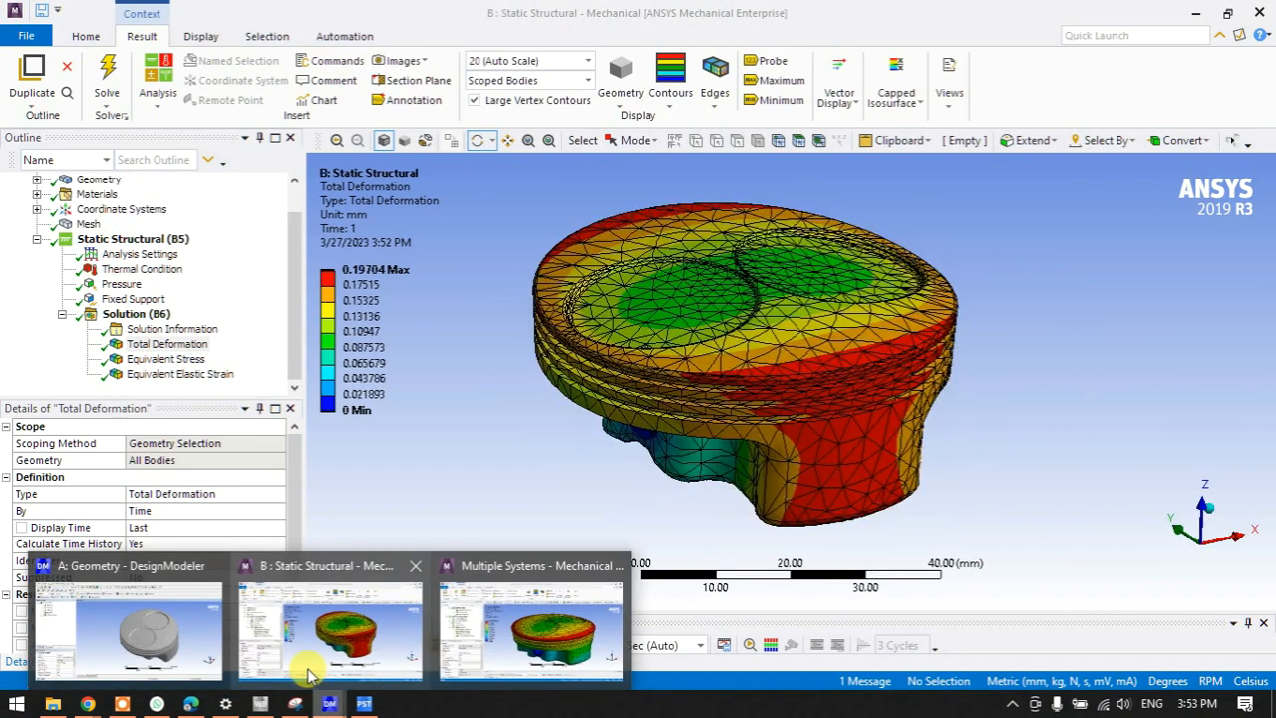
click(336, 637)
click(332, 703)
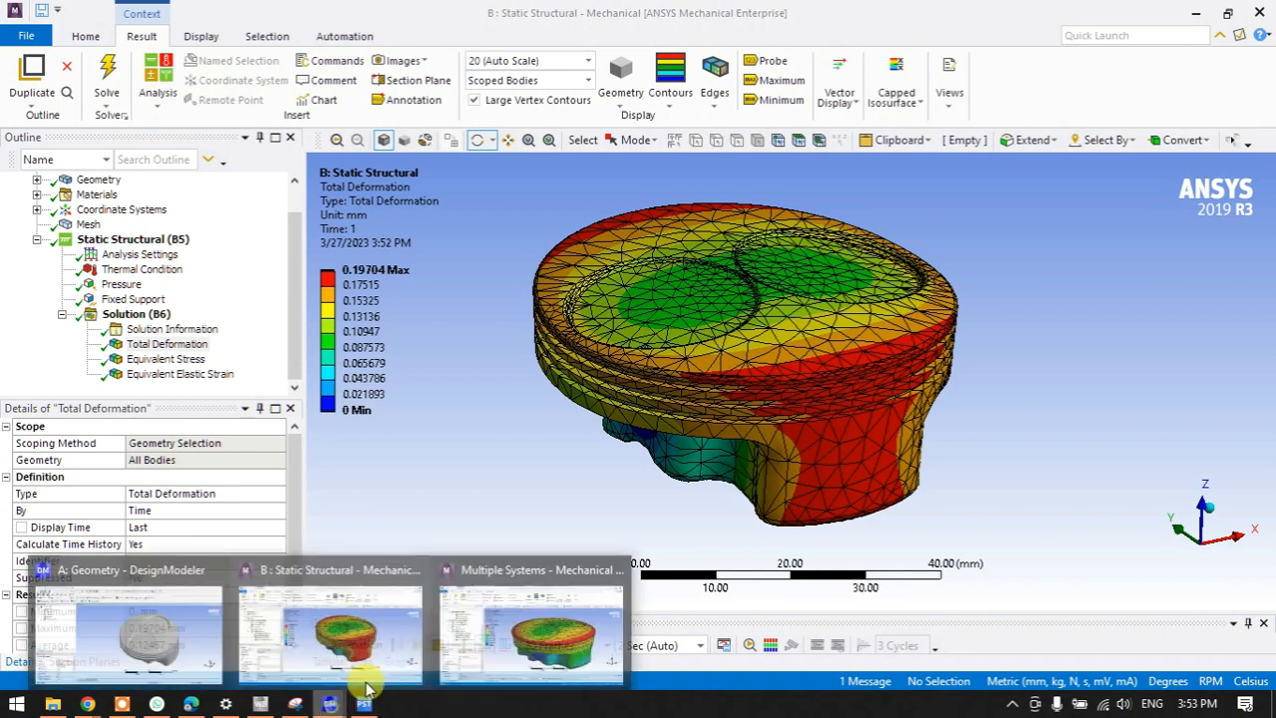
mouse_move(332, 698)
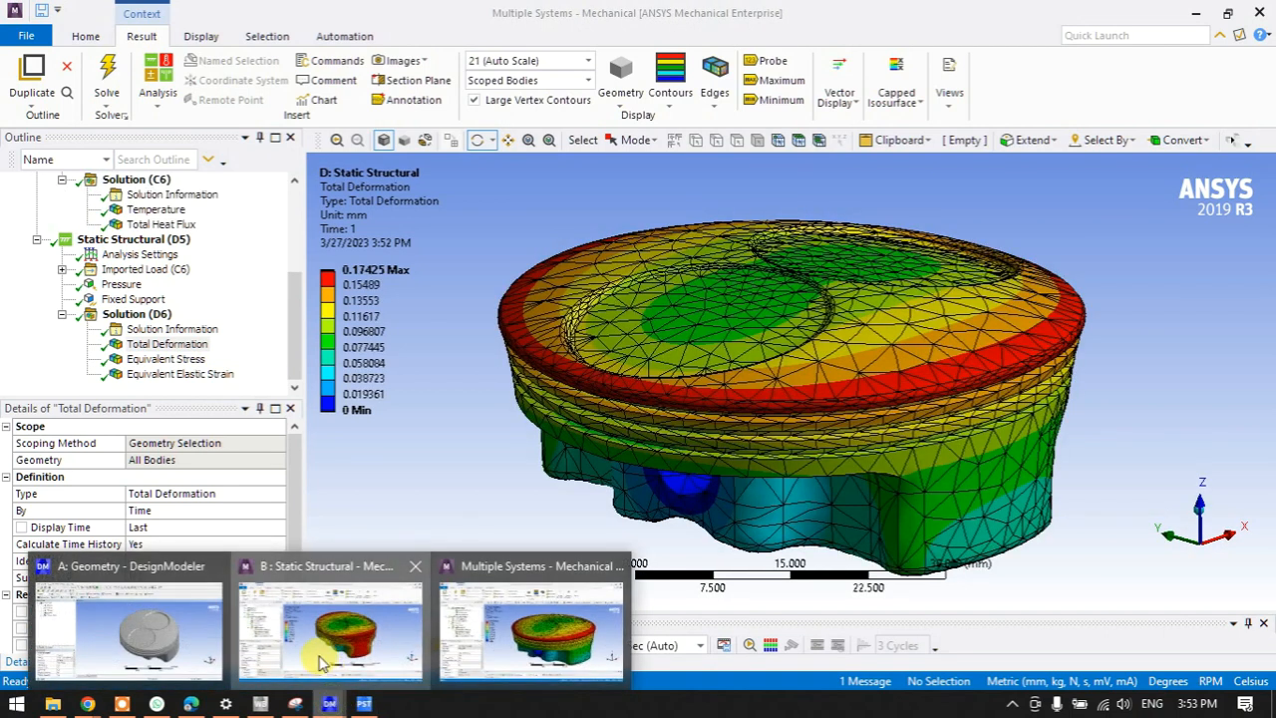
click(321, 662)
click(522, 622)
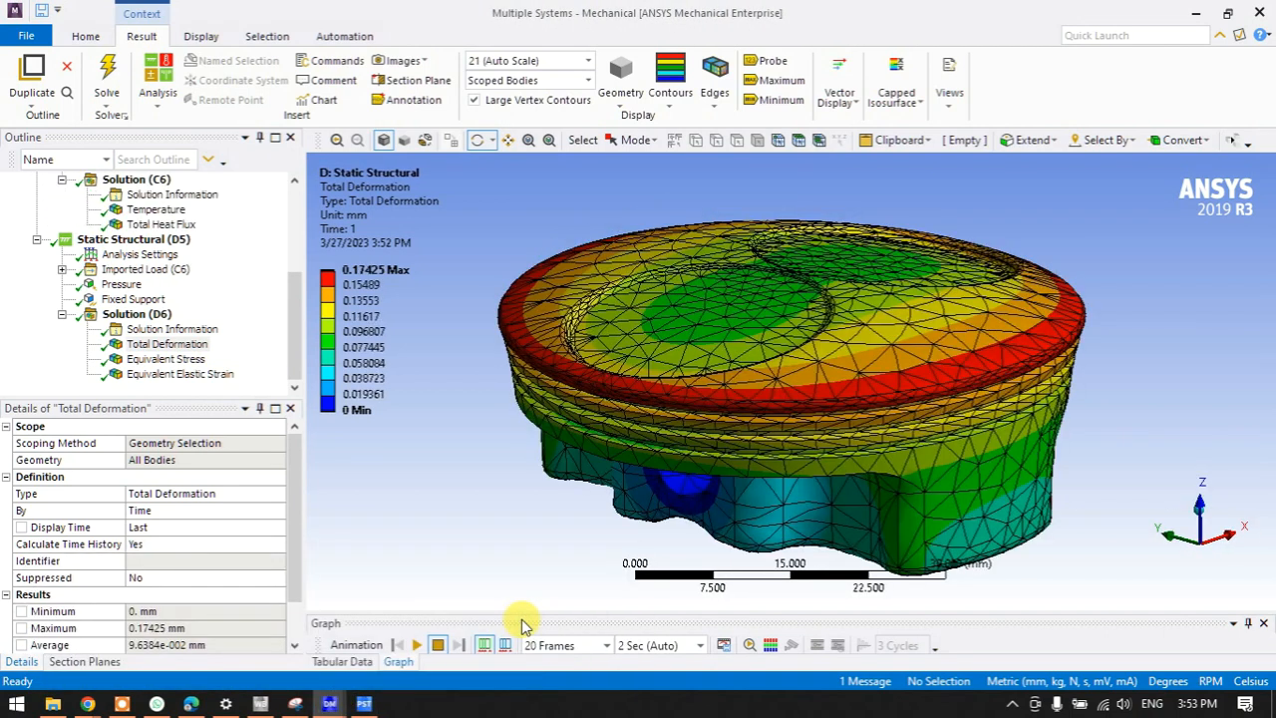
mouse_move(335, 700)
click(430, 622)
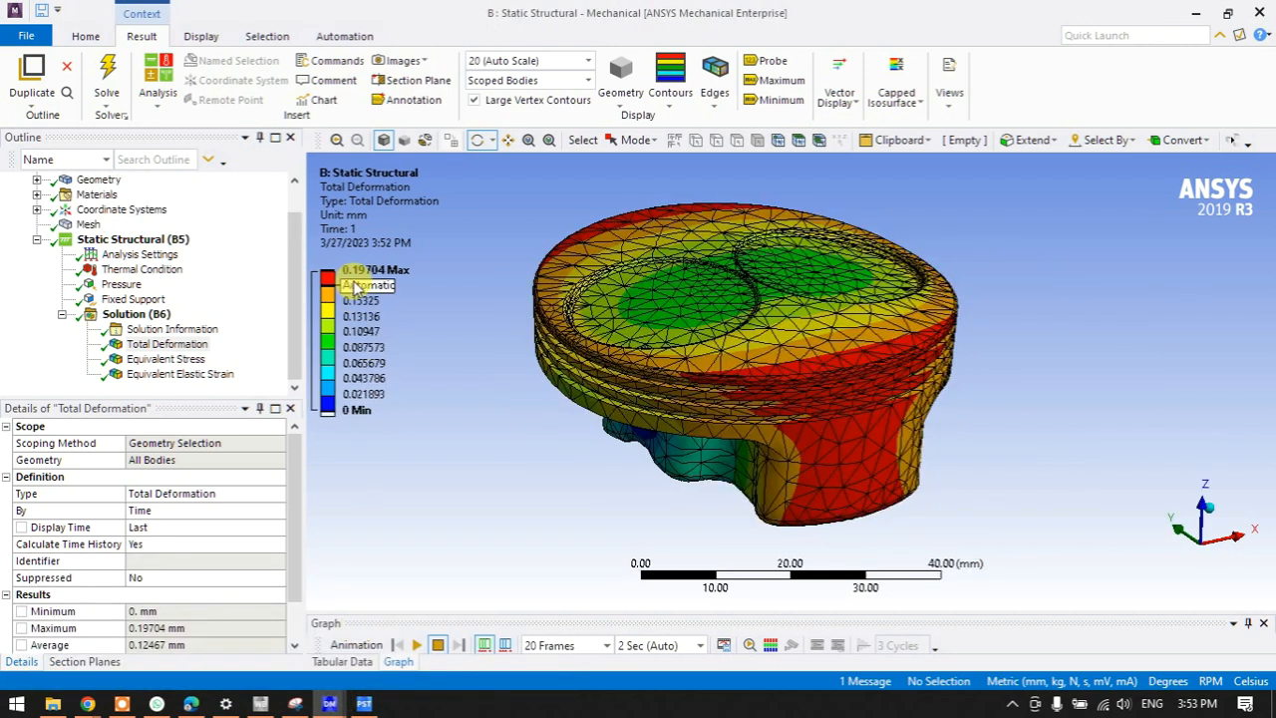
mouse_move(329, 702)
click(516, 636)
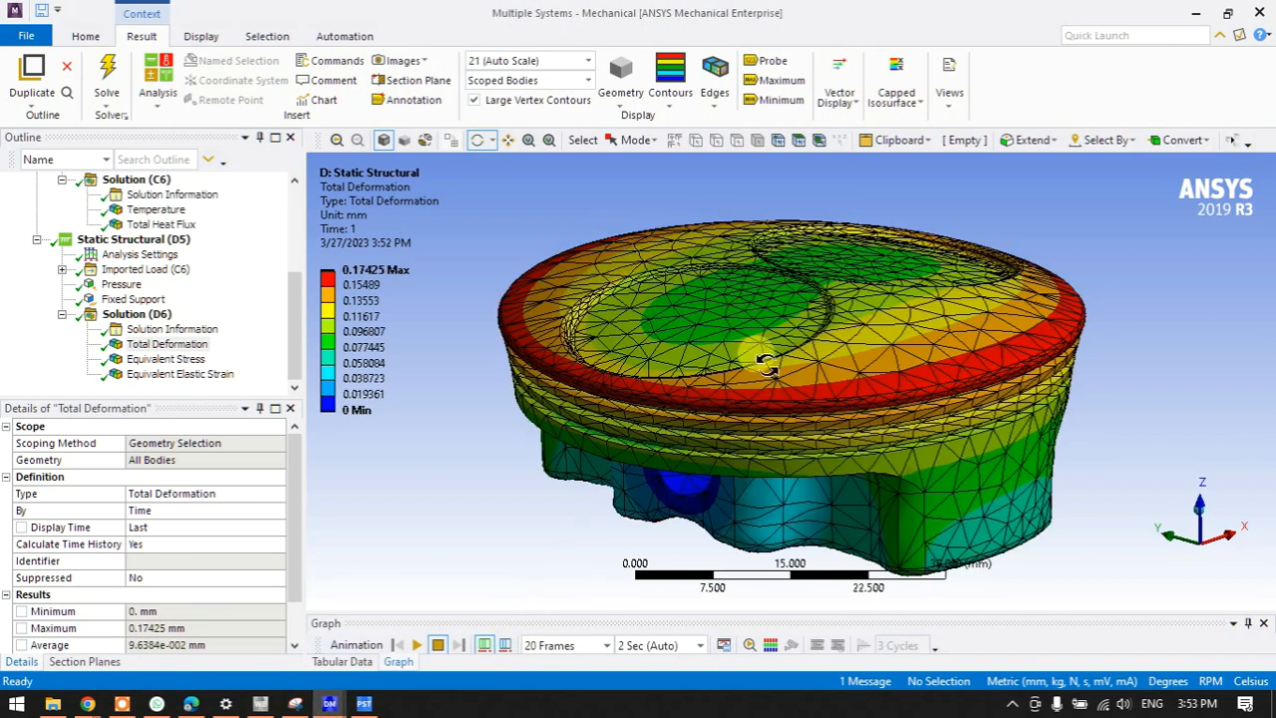
Display the Equivalent Stress result of Static Structural system D, then that of system B, for comparison.
click(186, 360)
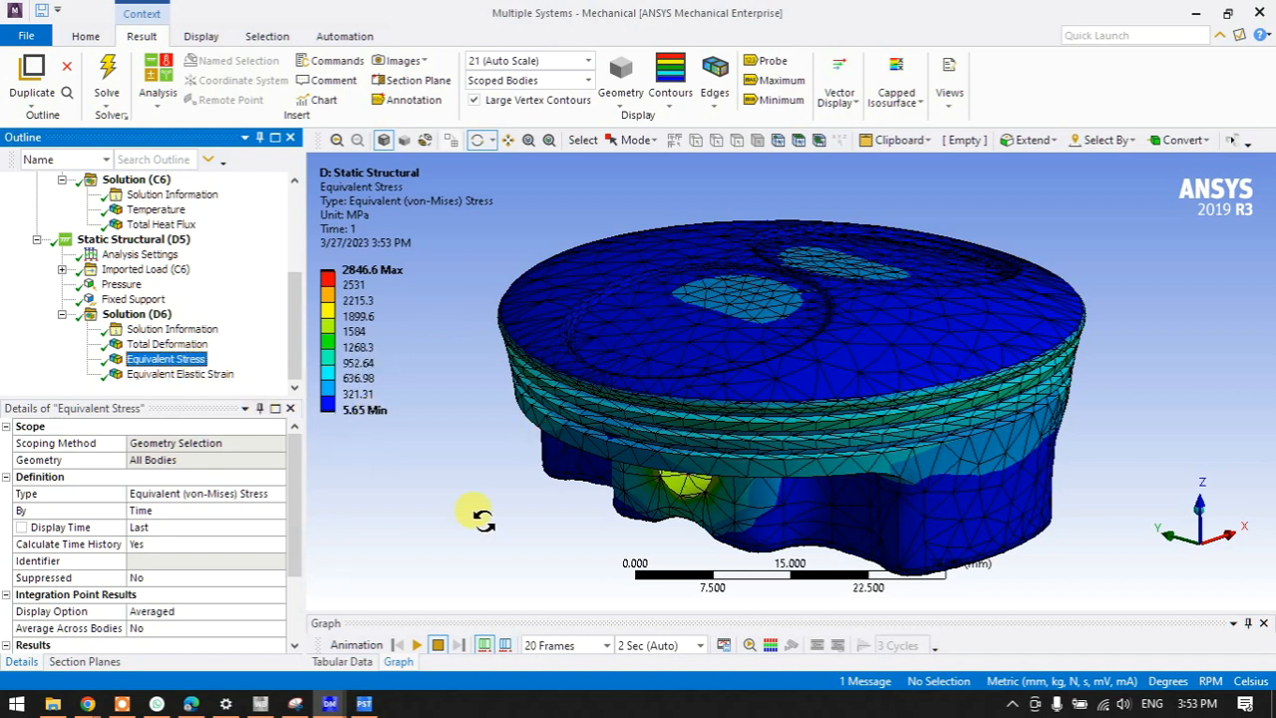
click(327, 704)
click(294, 657)
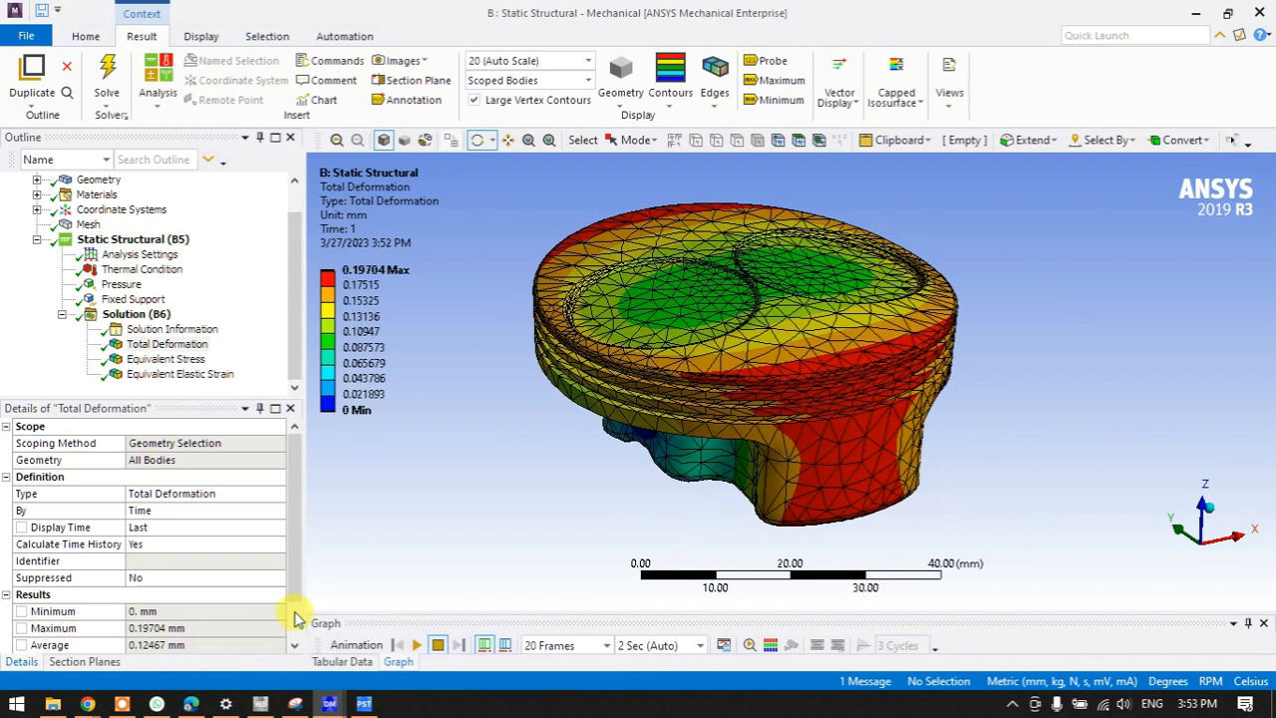
click(152, 358)
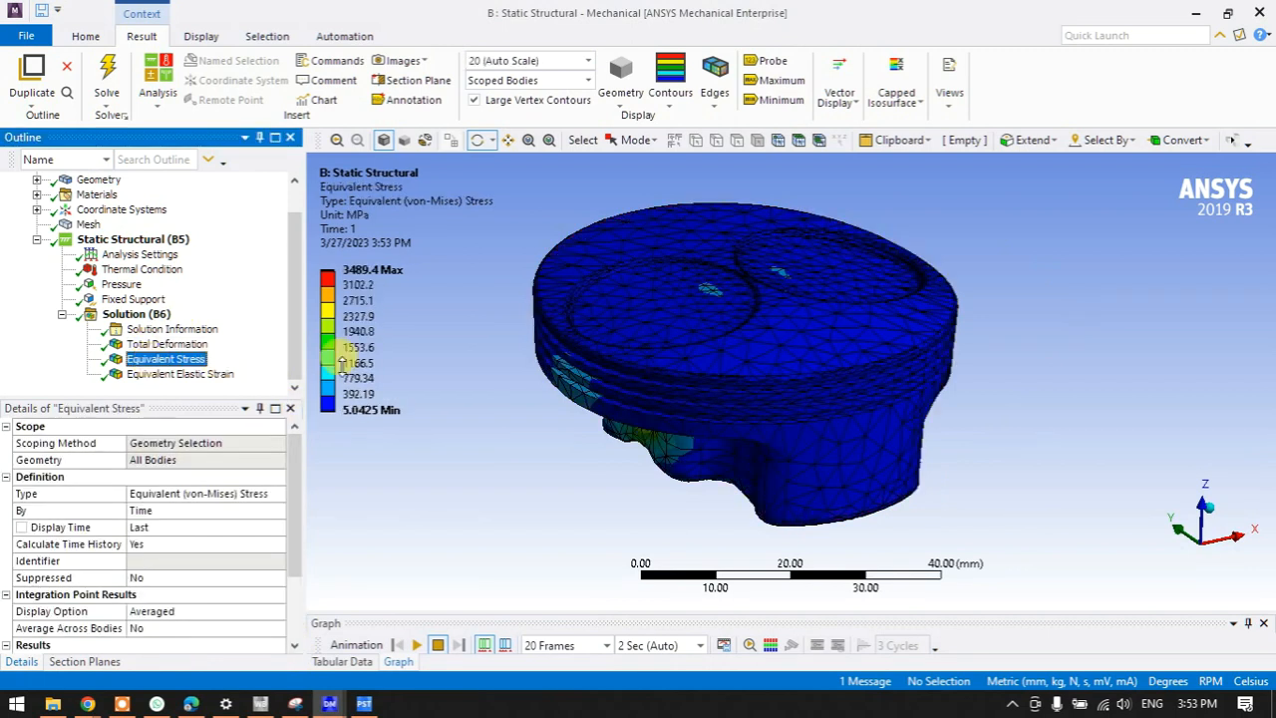
scroll(478, 384, down, 3)
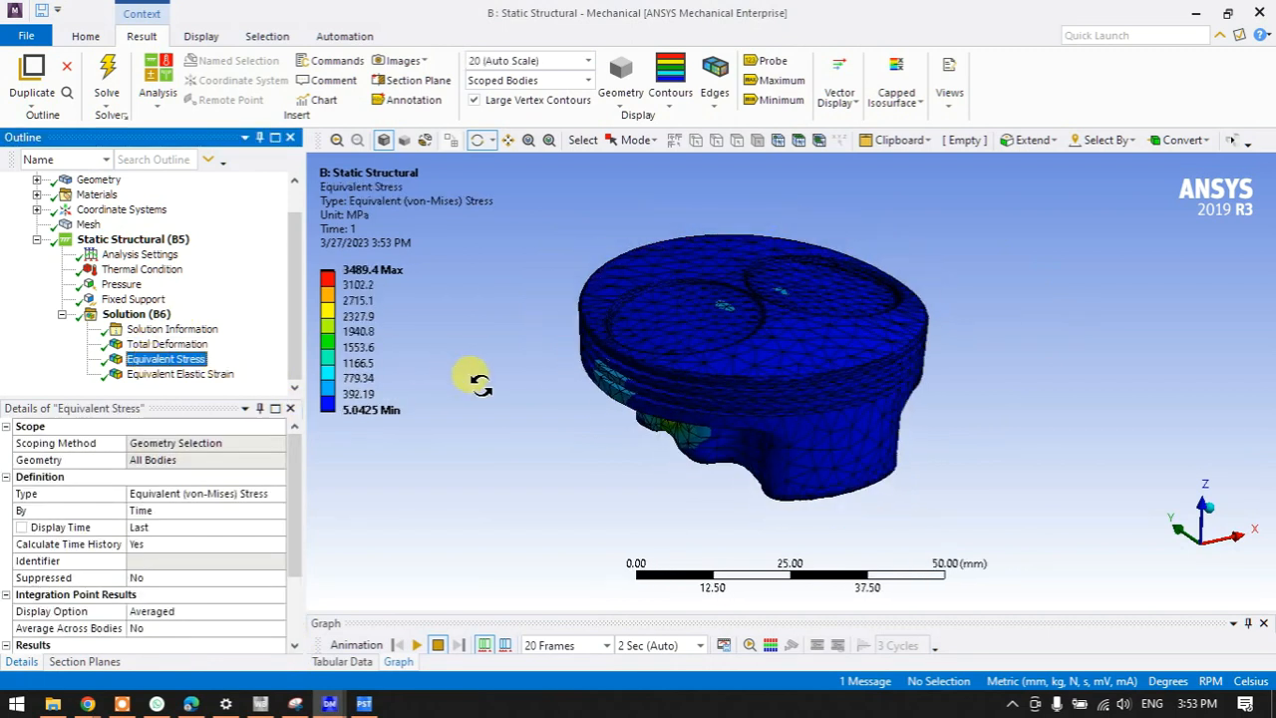
Review system B's Total Deformation result and its Pressure load, then minimize that Mechanical window.
click(167, 344)
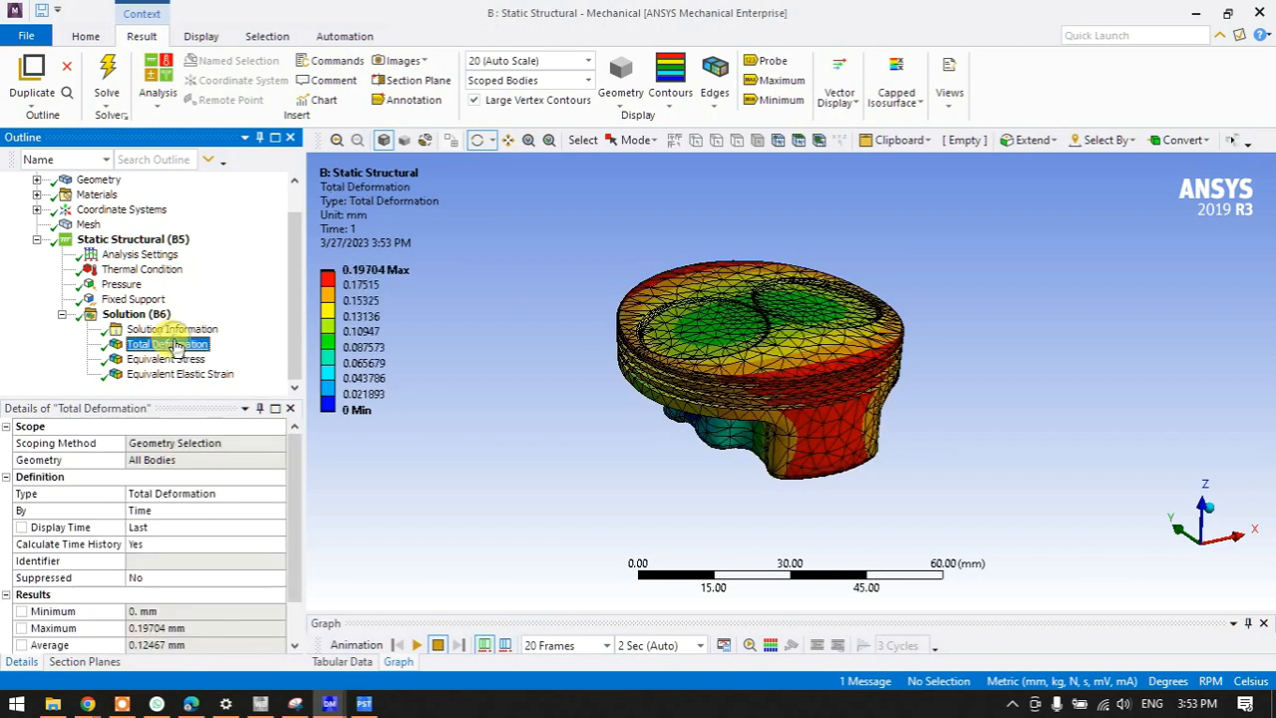
click(117, 286)
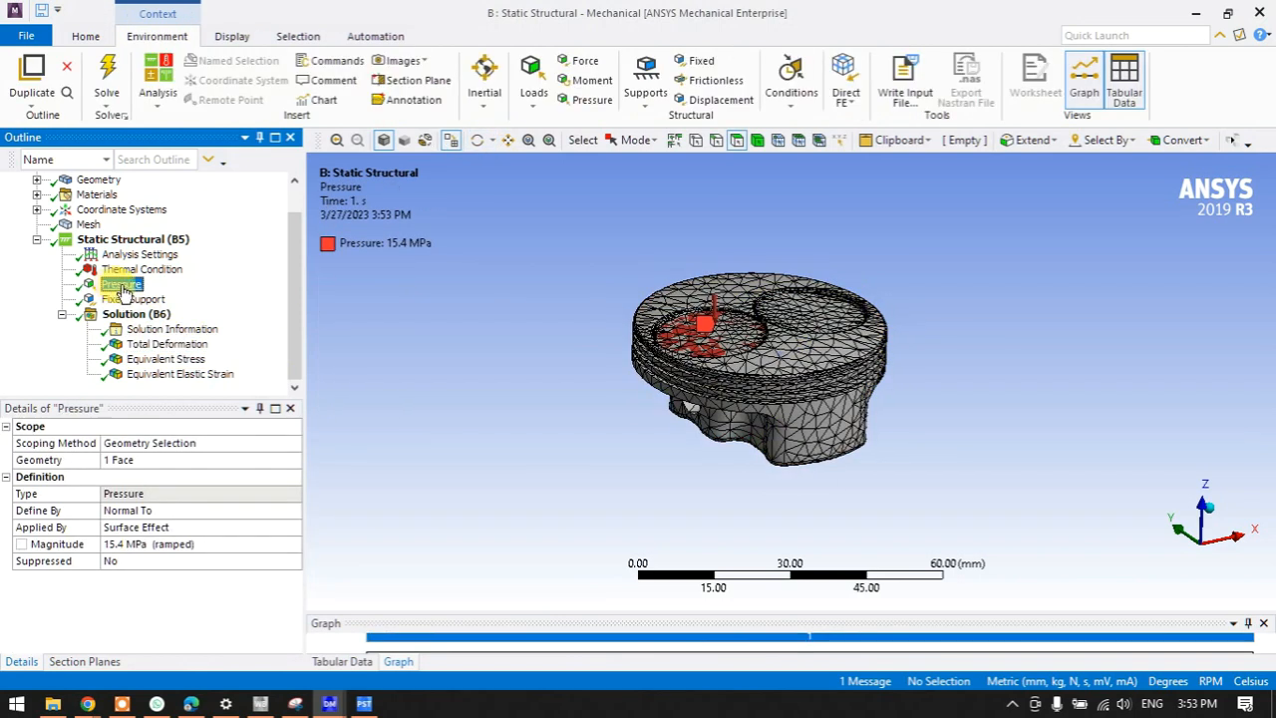
click(1196, 13)
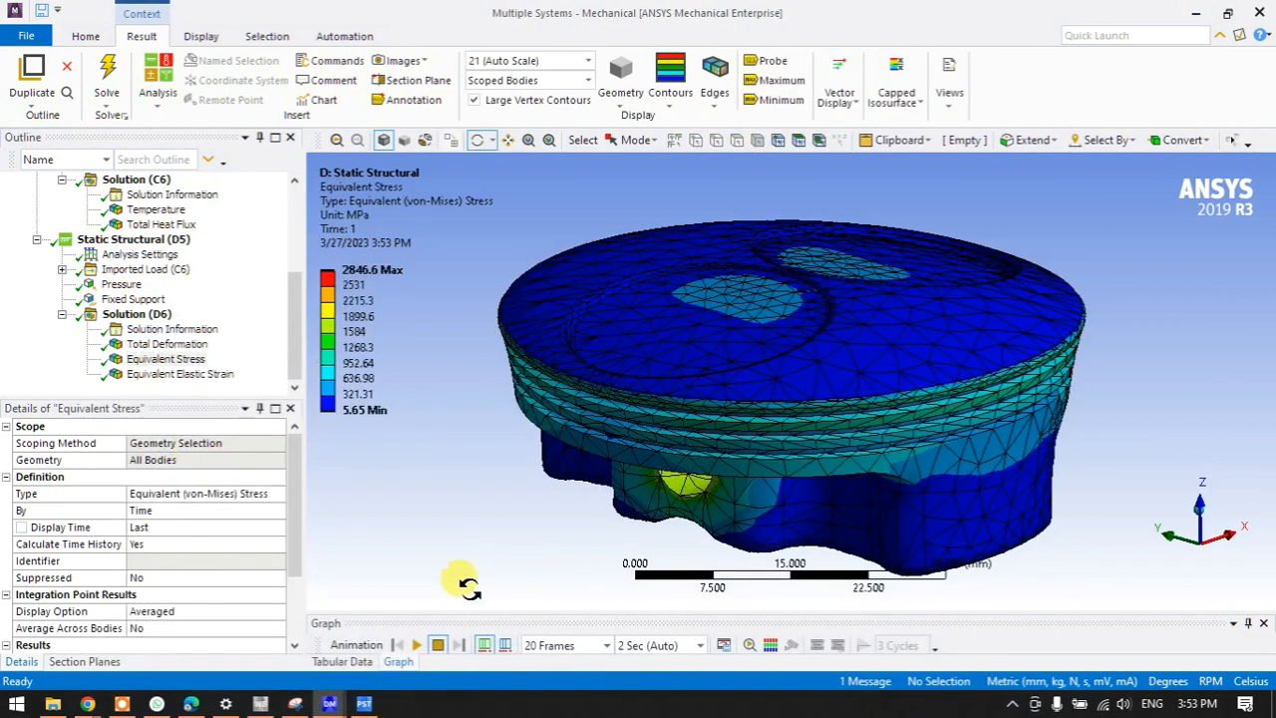
Switch to the Snipping Tool notes and sketch two squares, the lower one with wavy sides labelled T1 and T2.
click(295, 703)
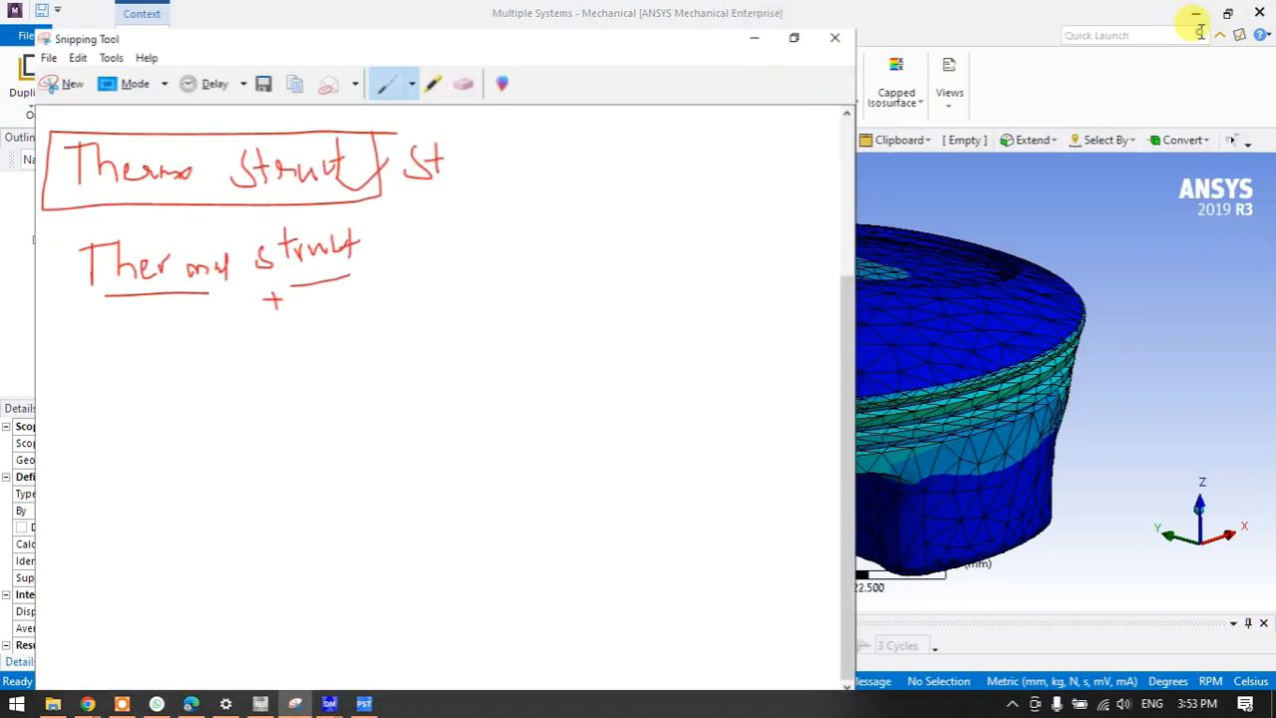
click(1201, 32)
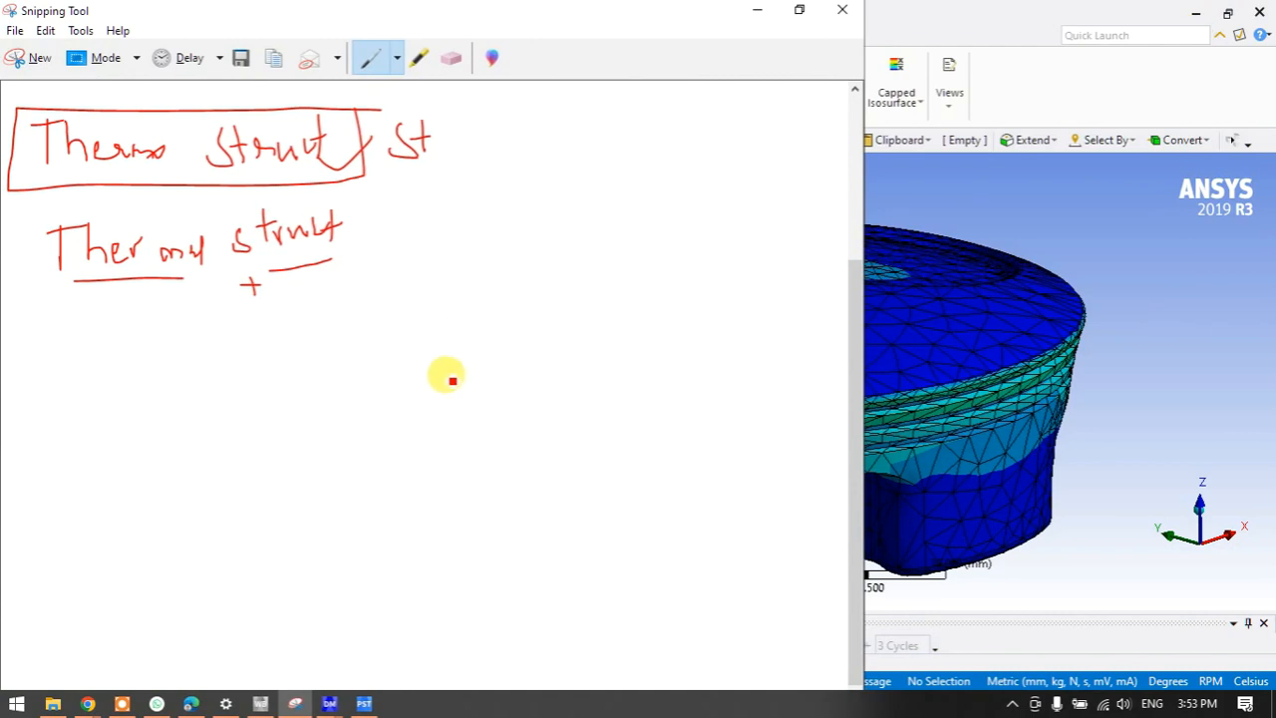
mouse_move(515, 195)
mouse_down()
mouse_move(516, 285)
mouse_move(616, 239)
mouse_move(561, 186)
mouse_move(519, 189)
mouse_move(543, 238)
mouse_move(553, 211)
mouse_up()
mouse_move(520, 400)
mouse_down()
mouse_move(526, 430)
mouse_move(624, 430)
mouse_move(506, 510)
mouse_move(515, 455)
mouse_move(519, 493)
mouse_up()
mouse_move(471, 457)
mouse_down()
mouse_move(474, 484)
mouse_move(473, 455)
mouse_up()
mouse_move(642, 417)
mouse_down()
mouse_move(658, 484)
mouse_move(729, 398)
mouse_move(699, 441)
mouse_up()
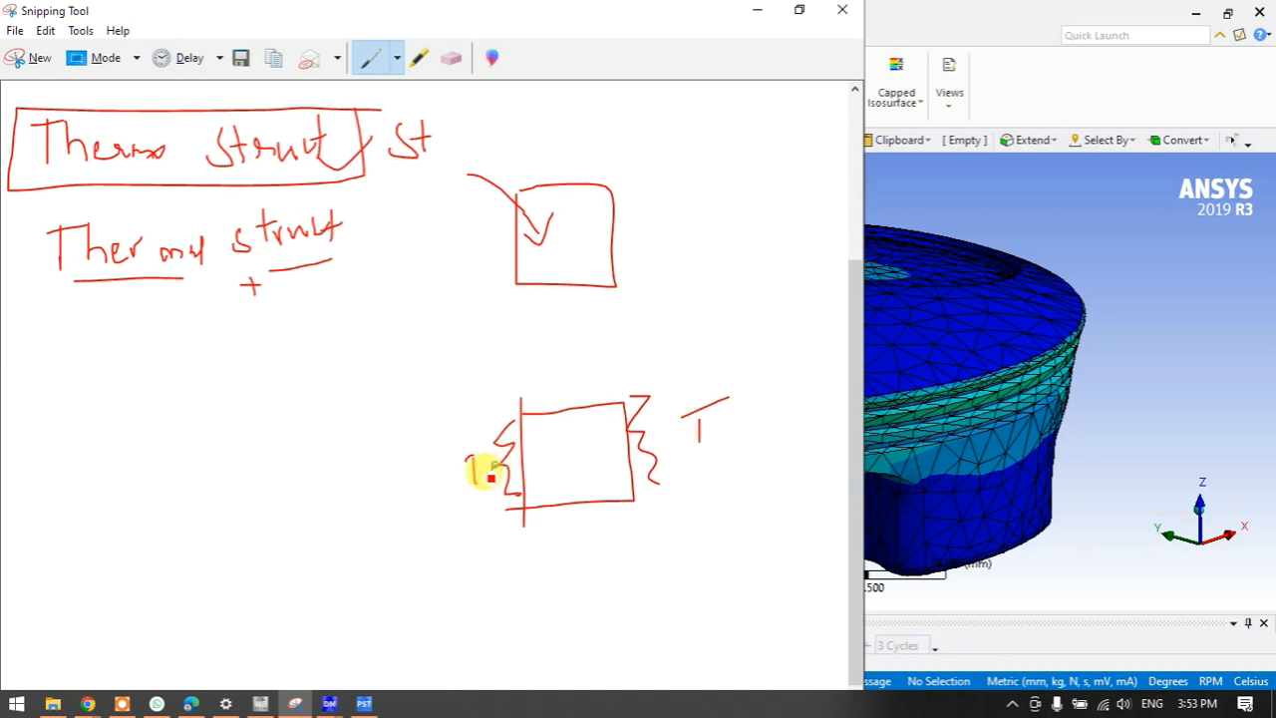
drag(485, 480, 487, 495)
drag(719, 431, 733, 450)
Add arrows, a cross and the label Heat to the upper square, and heat-flow arrows above and inside the lower one.
drag(610, 241, 691, 177)
drag(586, 236, 669, 203)
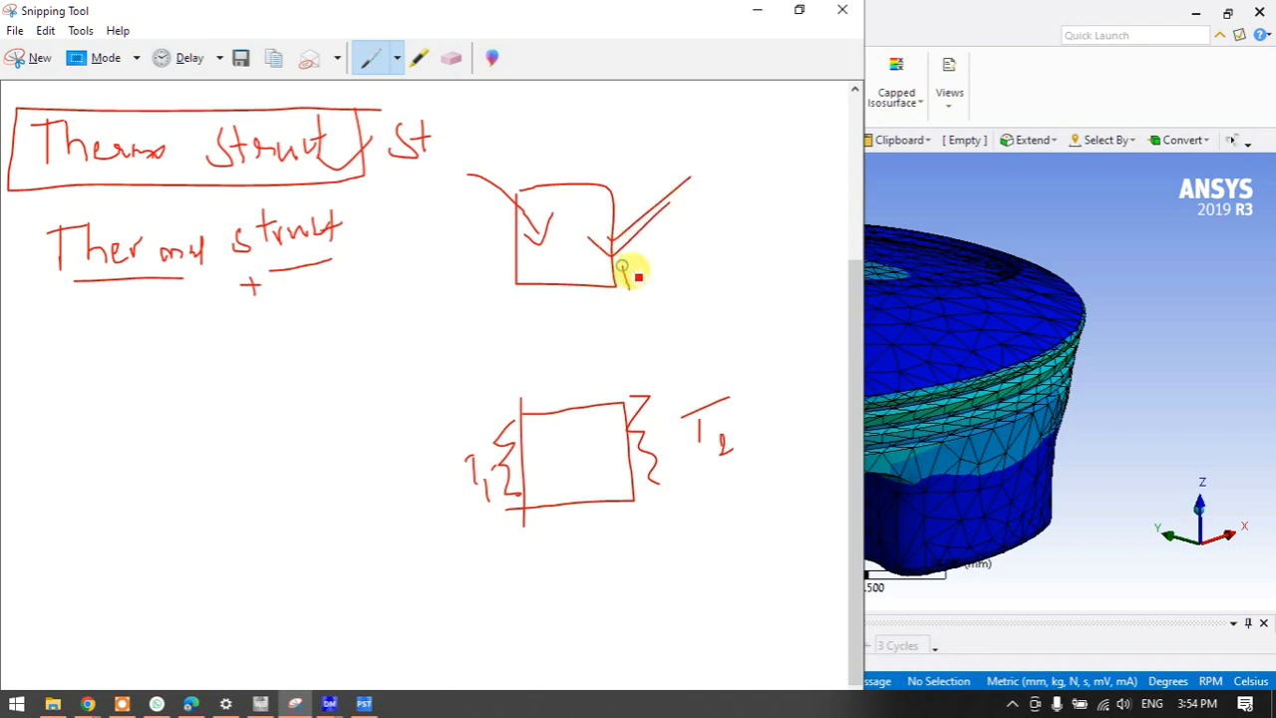
drag(667, 273, 683, 264)
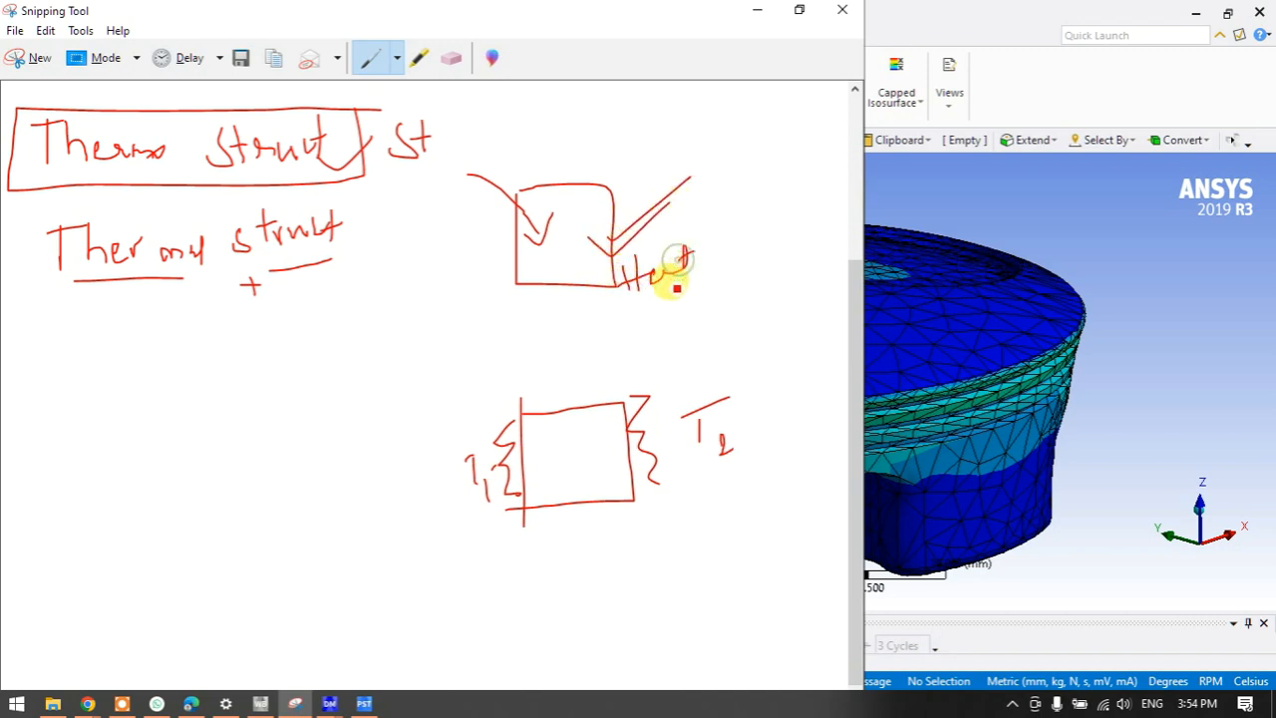
drag(464, 362, 617, 370)
drag(535, 467, 616, 451)
drag(587, 447, 585, 473)
drag(563, 239, 582, 257)
drag(455, 286, 555, 219)
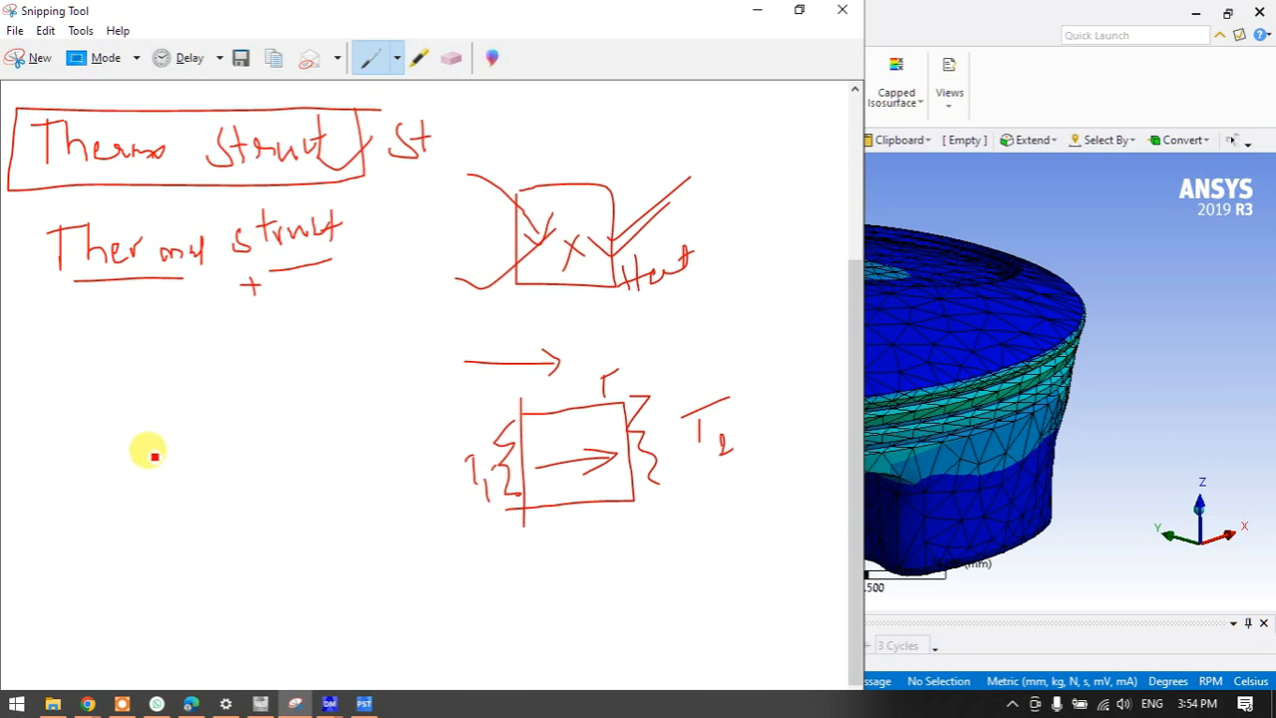
Sketch a square below the Thermal struct heading, annotated °C, t=0 sec, an underlined x, and an outgoing arrow labelled Heat.
drag(103, 379, 102, 444)
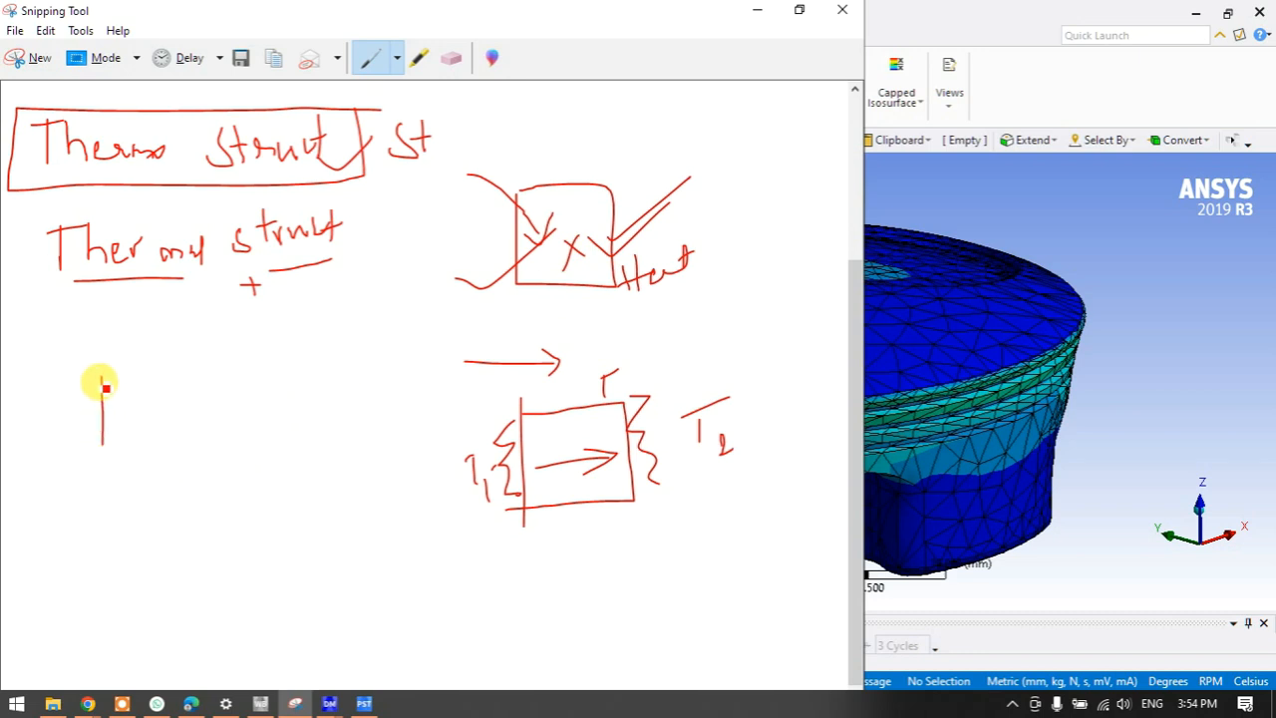
mouse_move(173, 388)
mouse_down()
mouse_move(172, 435)
mouse_move(136, 449)
mouse_up()
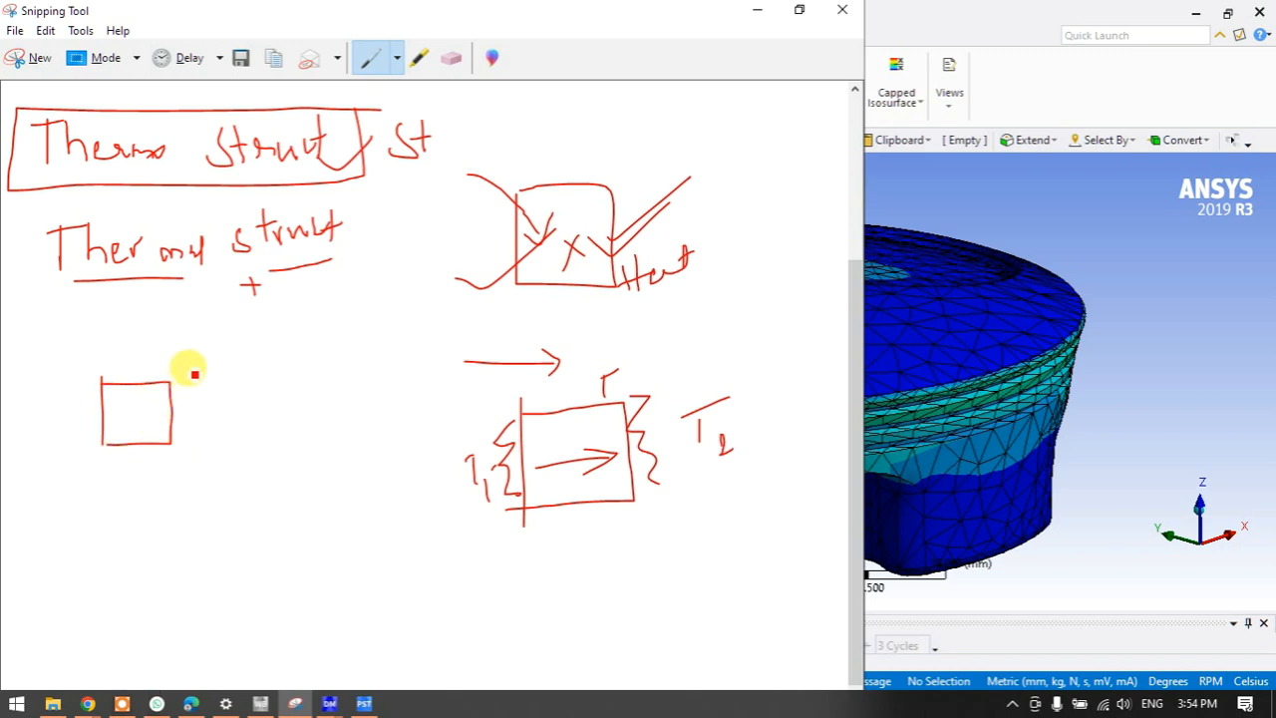
drag(193, 342, 206, 355)
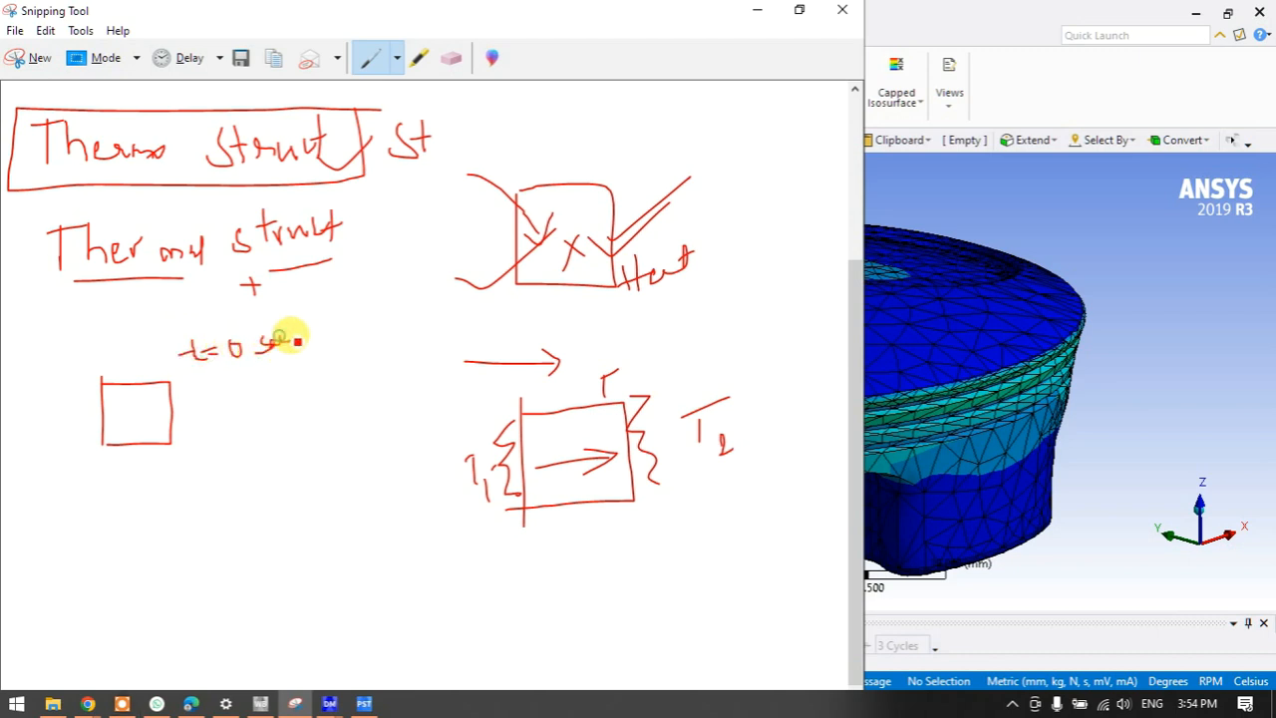
drag(213, 373, 253, 365)
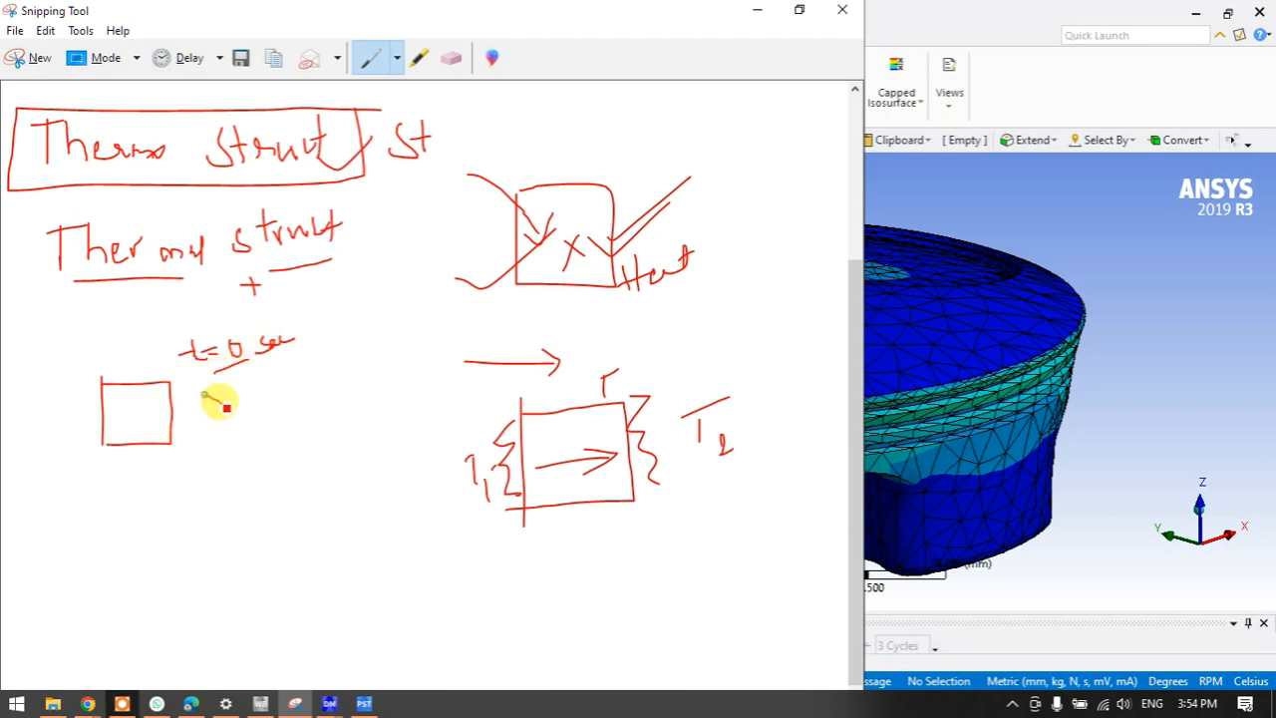
drag(205, 419, 234, 408)
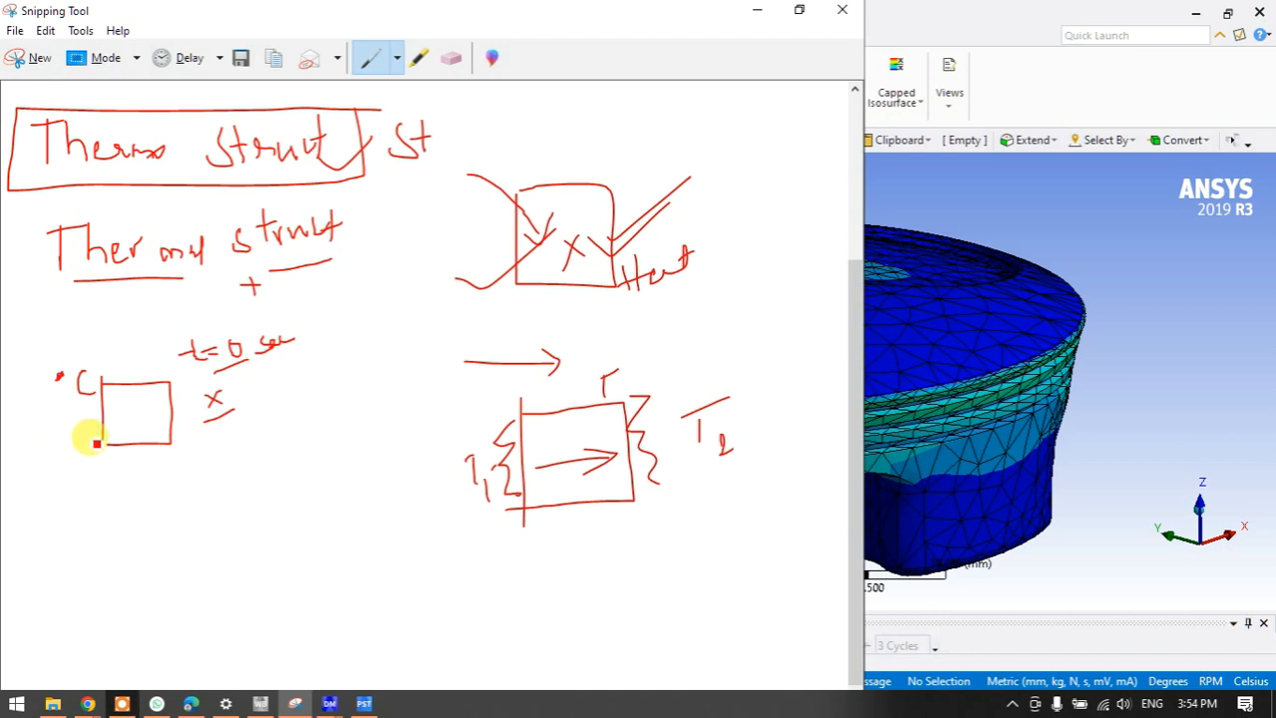
mouse_move(226, 446)
mouse_down()
mouse_move(256, 426)
mouse_move(281, 435)
mouse_move(278, 422)
mouse_up()
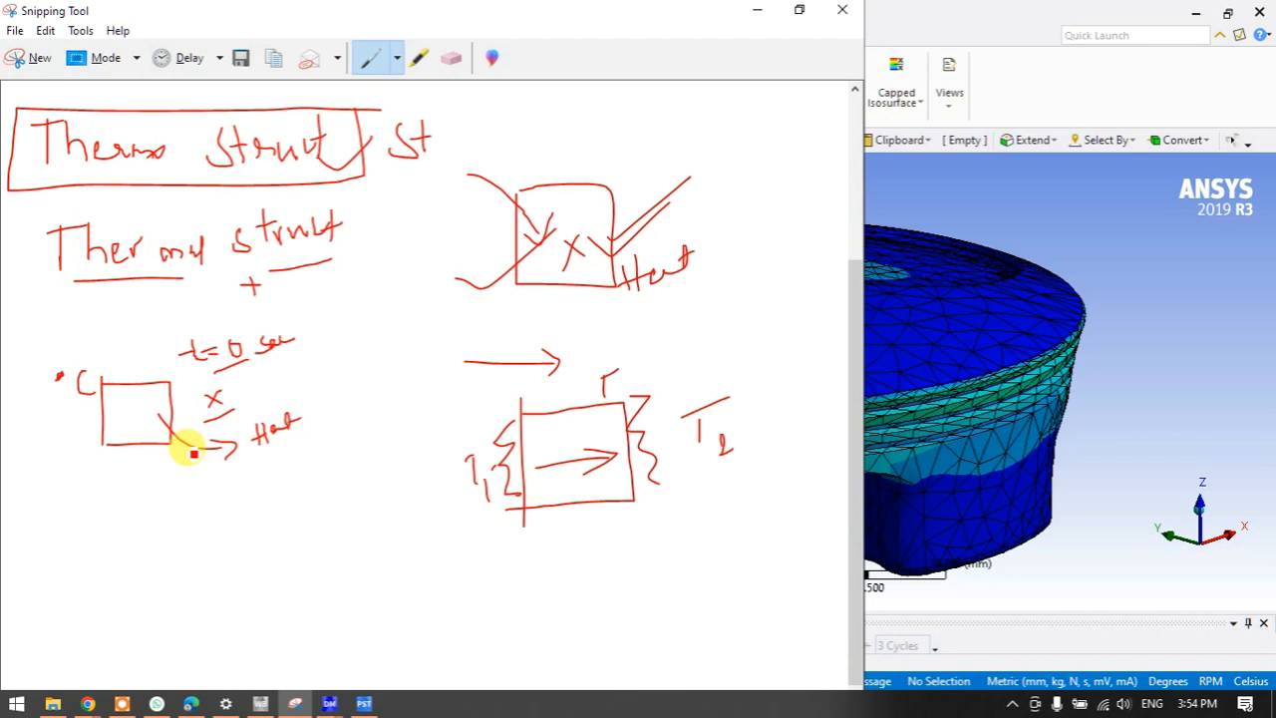
Sketch another box below on a thick base line, labelled t=0.000001 sec, with arrows leaving both sides.
drag(101, 519, 106, 576)
mouse_move(103, 527)
mouse_down()
mouse_move(177, 528)
mouse_move(127, 569)
mouse_move(95, 572)
mouse_up()
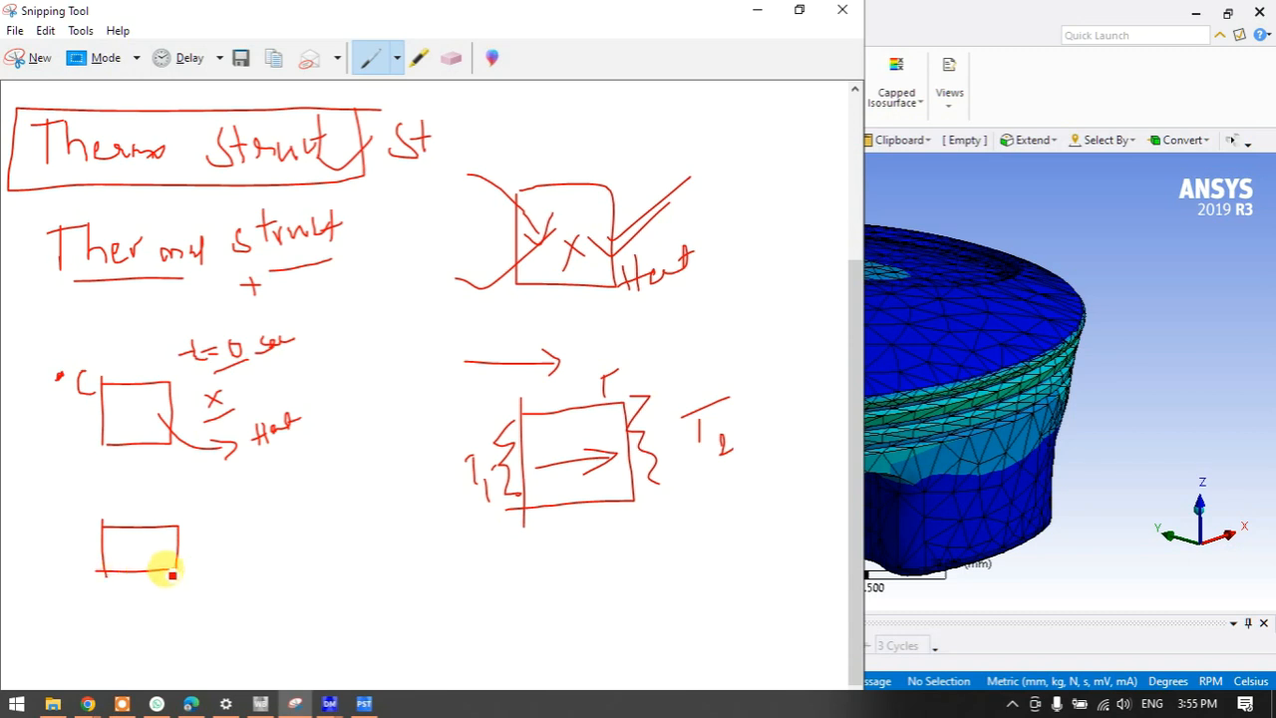
drag(84, 571, 190, 577)
drag(81, 574, 192, 574)
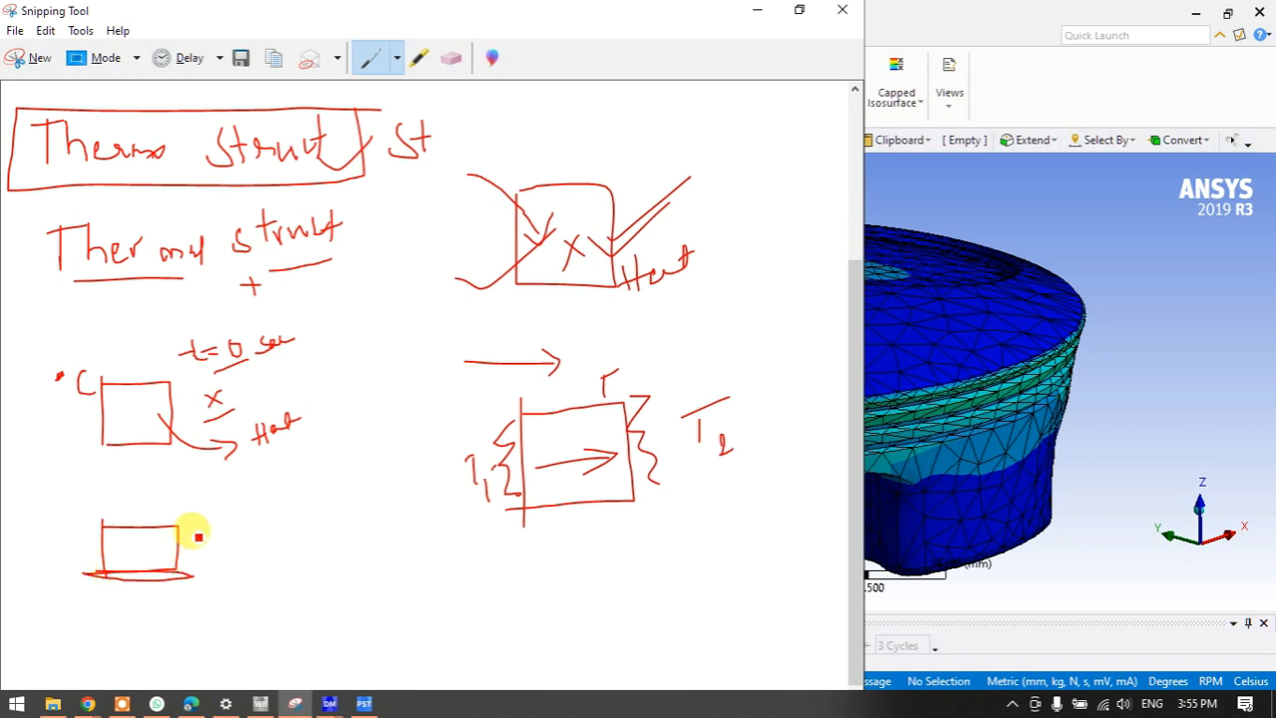
mouse_move(199, 493)
mouse_down()
mouse_move(198, 511)
mouse_move(335, 479)
mouse_move(364, 455)
mouse_move(374, 478)
mouse_move(426, 463)
mouse_up()
click(433, 463)
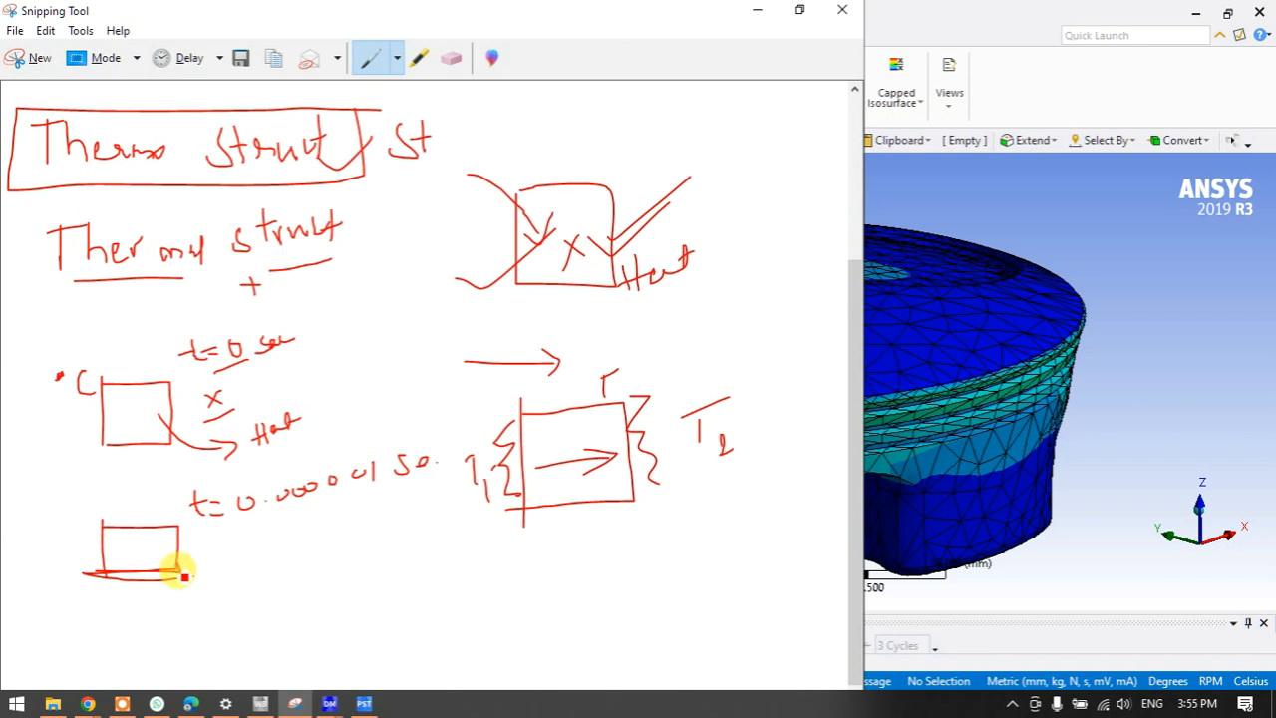
mouse_move(169, 544)
mouse_down()
mouse_move(211, 536)
mouse_move(232, 548)
mouse_up()
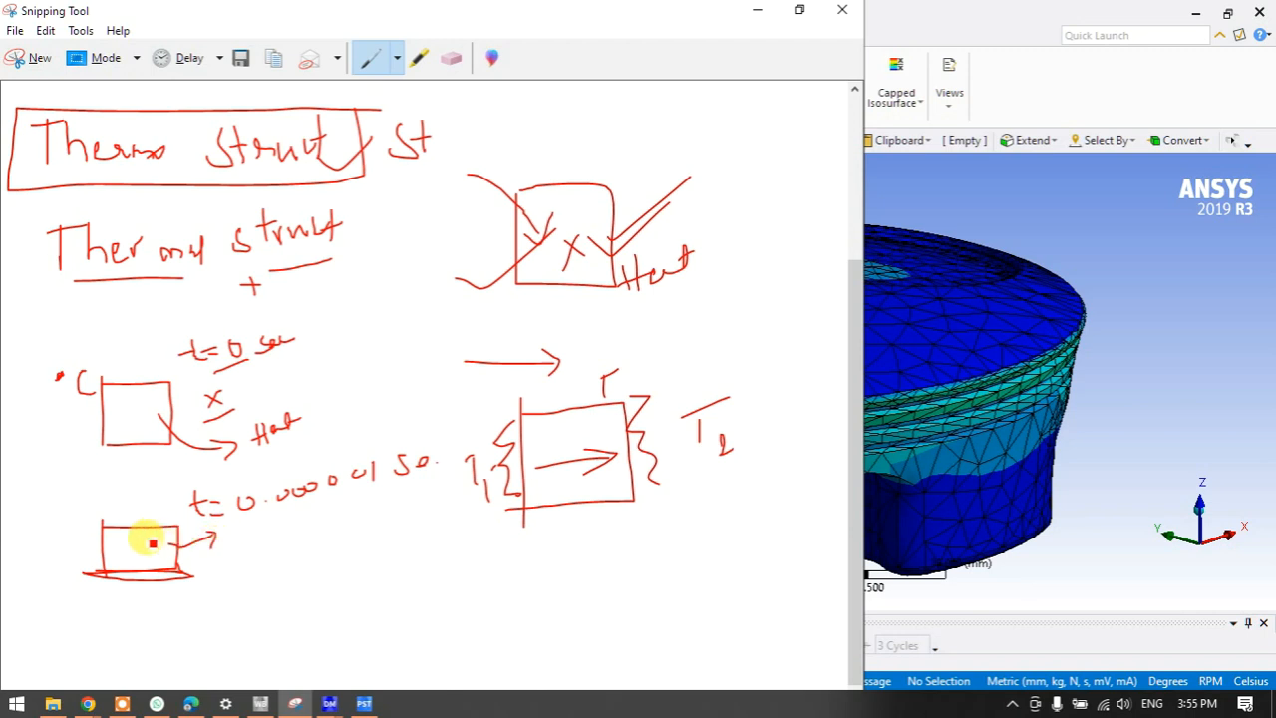
mouse_move(66, 515)
mouse_down()
mouse_move(74, 554)
mouse_move(100, 558)
mouse_move(83, 572)
mouse_move(94, 558)
mouse_up()
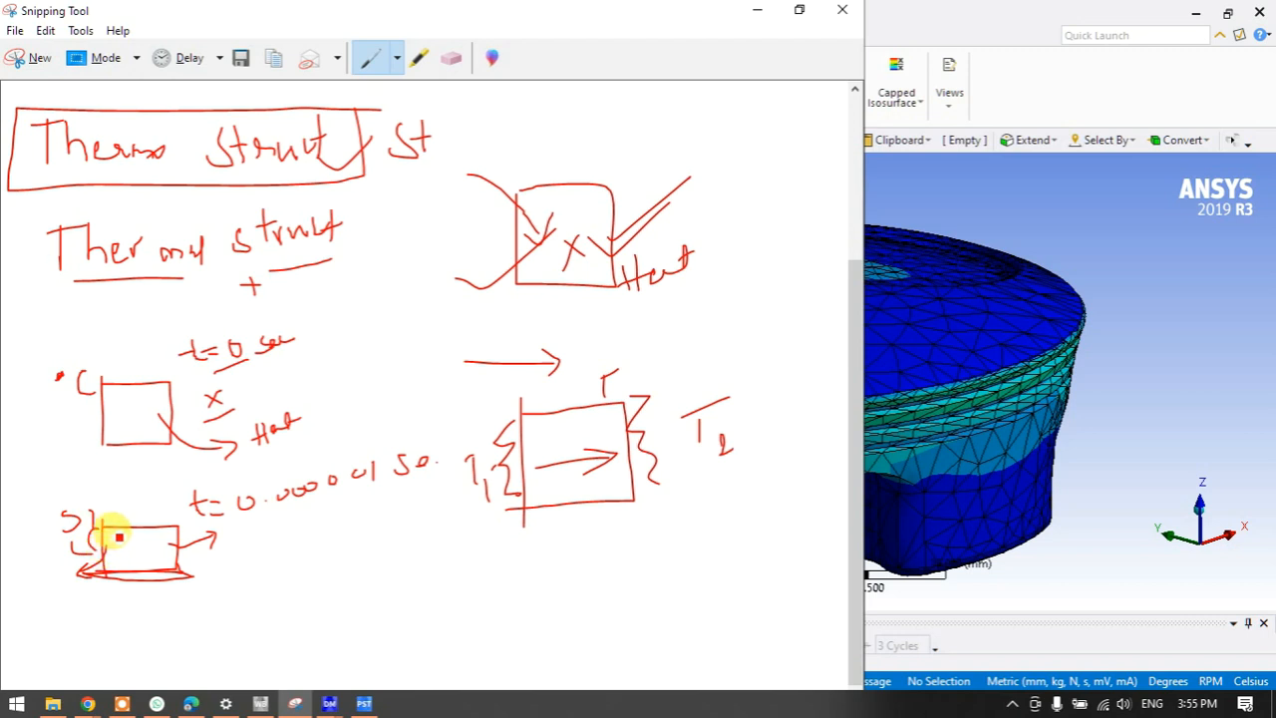
Thicken the lower box's outline, and label it TGA and the t=0 sec square TSA.
mouse_move(106, 532)
mouse_down()
mouse_move(107, 569)
mouse_move(111, 538)
mouse_move(179, 526)
mouse_move(179, 573)
mouse_up()
mouse_move(277, 546)
mouse_down()
mouse_move(276, 567)
mouse_move(293, 552)
mouse_move(299, 567)
mouse_move(337, 572)
mouse_move(334, 562)
mouse_up()
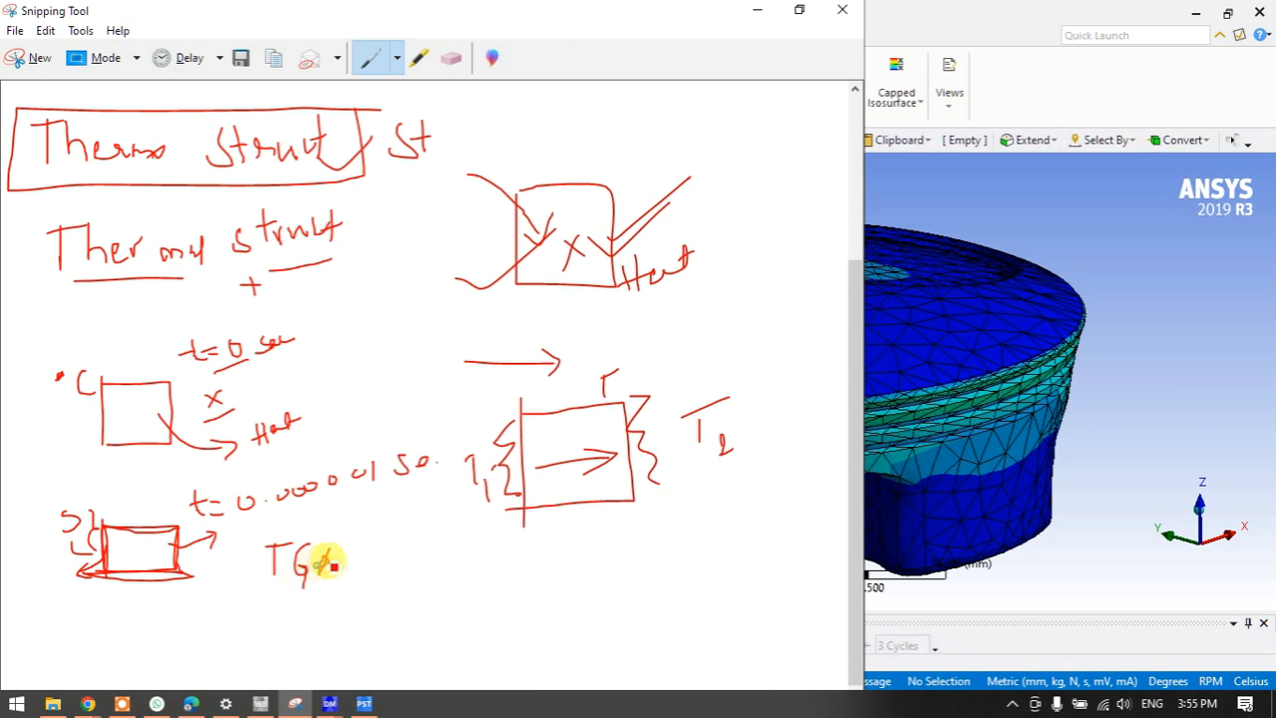
mouse_move(308, 352)
mouse_down()
mouse_move(330, 348)
mouse_move(319, 382)
mouse_move(380, 374)
mouse_move(374, 363)
mouse_up()
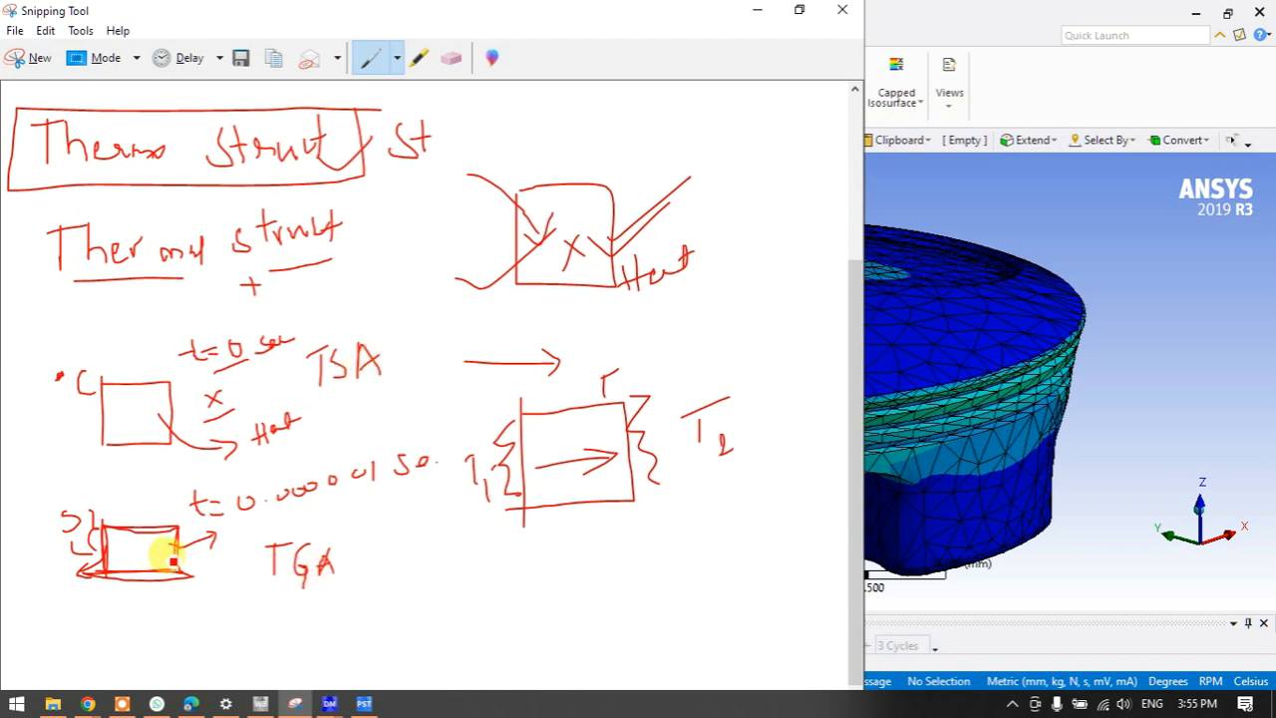
Sketch a box beside TGA with a zigzag inside, circles on both sides, outgoing arrows and the note phn.
drag(398, 531, 399, 626)
mouse_move(396, 533)
mouse_down()
mouse_move(464, 569)
mouse_move(399, 620)
mouse_move(413, 555)
mouse_move(435, 576)
mouse_up()
mouse_move(485, 519)
mouse_down()
mouse_move(515, 579)
mouse_move(503, 551)
mouse_move(529, 525)
mouse_move(511, 536)
mouse_move(538, 560)
mouse_move(528, 573)
mouse_up()
drag(369, 523, 373, 521)
drag(377, 575, 376, 575)
drag(370, 522, 381, 601)
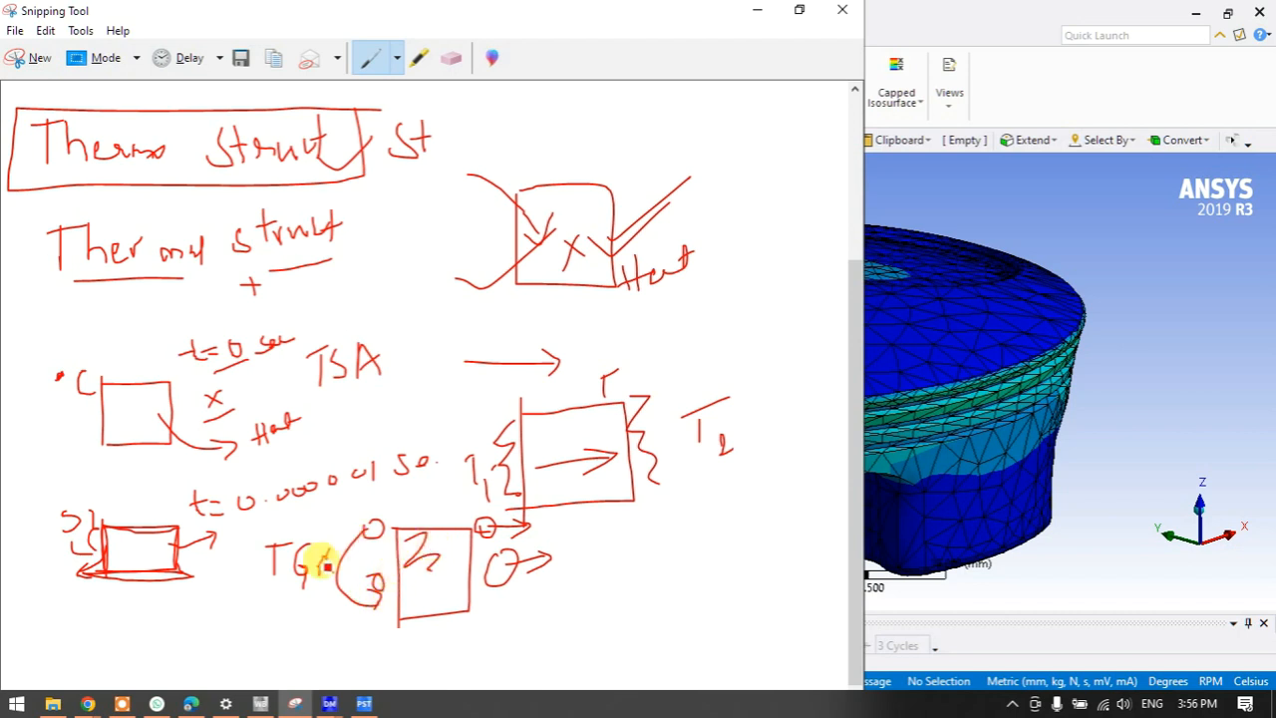
mouse_move(572, 541)
mouse_down()
mouse_move(571, 566)
mouse_move(598, 541)
mouse_move(632, 550)
mouse_up()
Underline TGA and TSA, and add check marks to both labels and their boxes.
drag(272, 600, 341, 595)
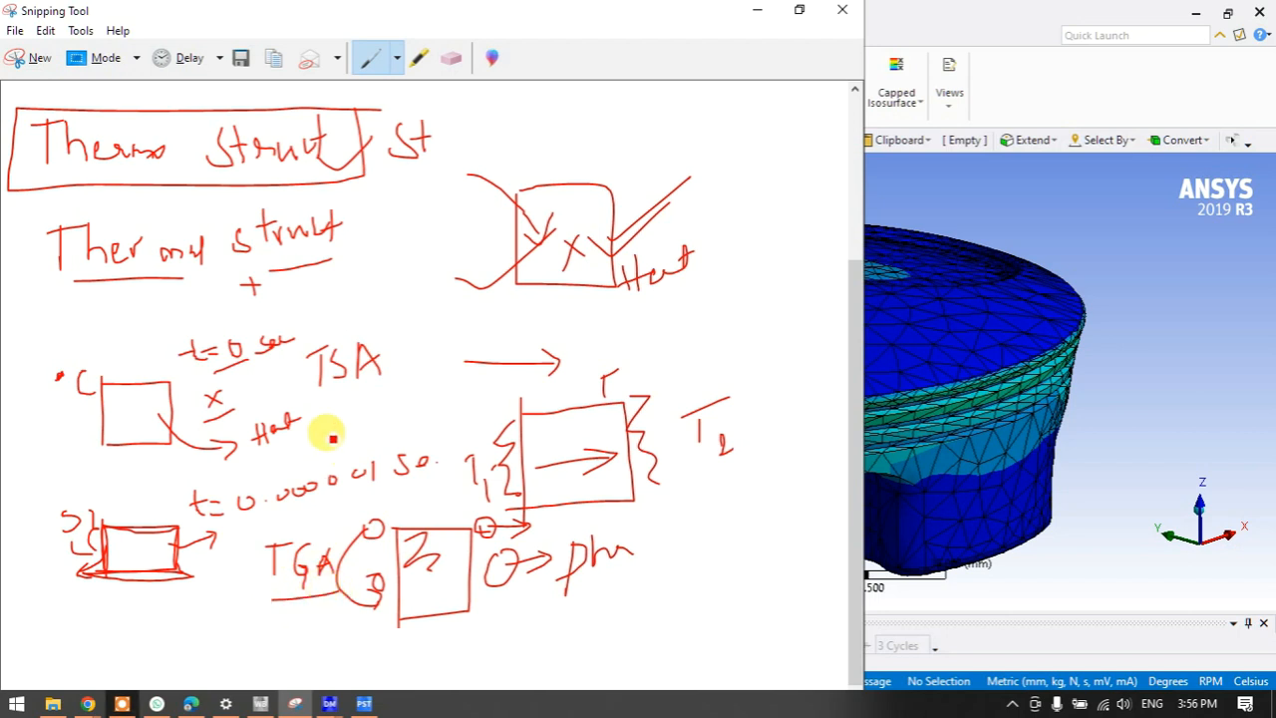
drag(319, 397, 395, 390)
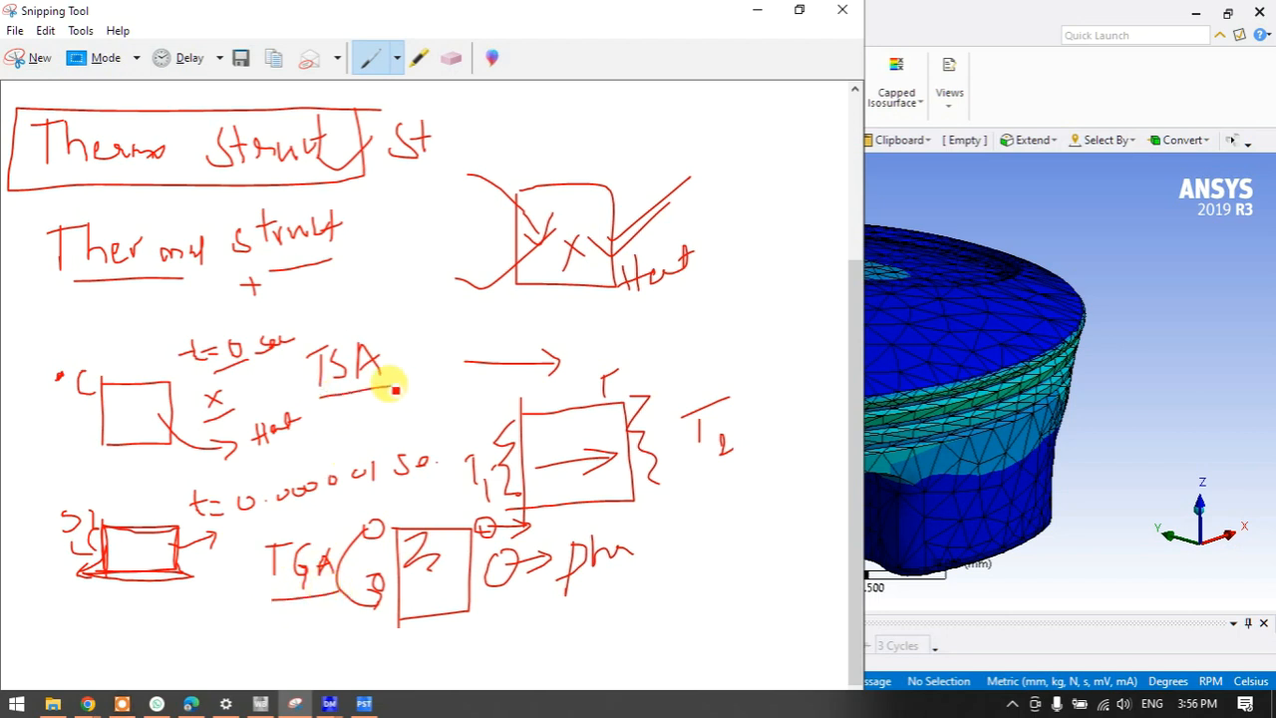
drag(321, 332, 370, 309)
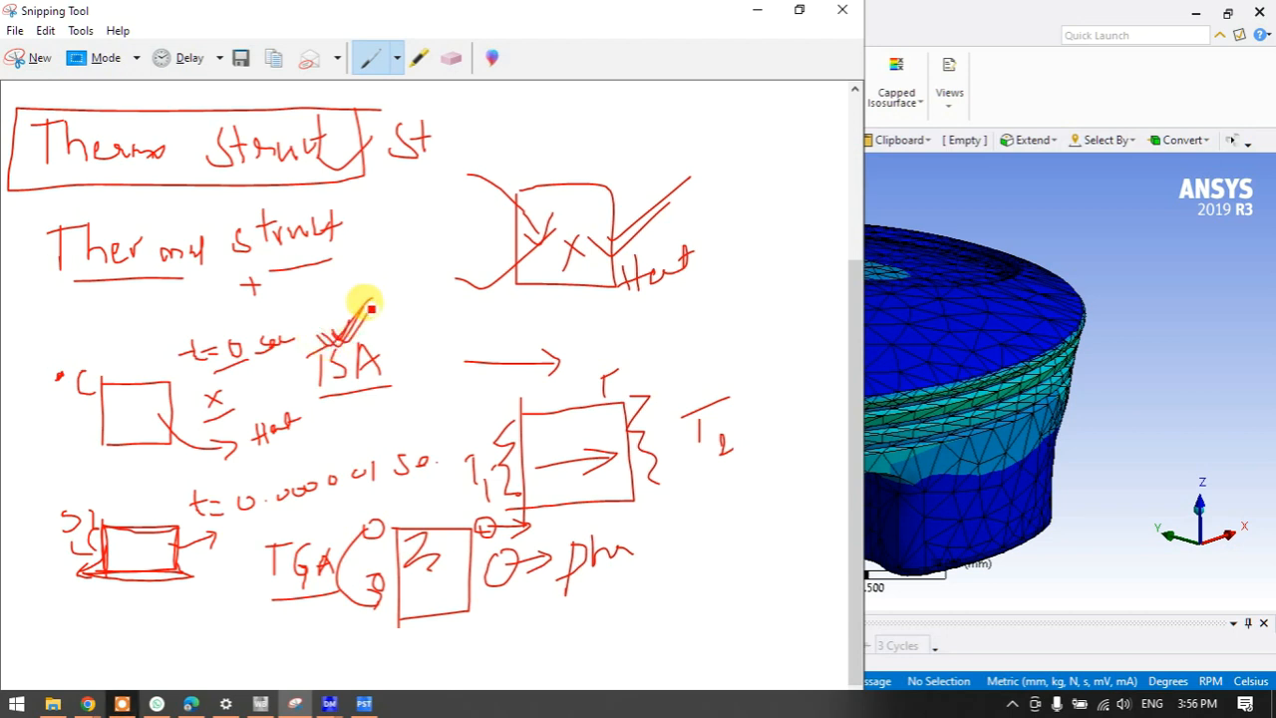
drag(319, 521, 343, 498)
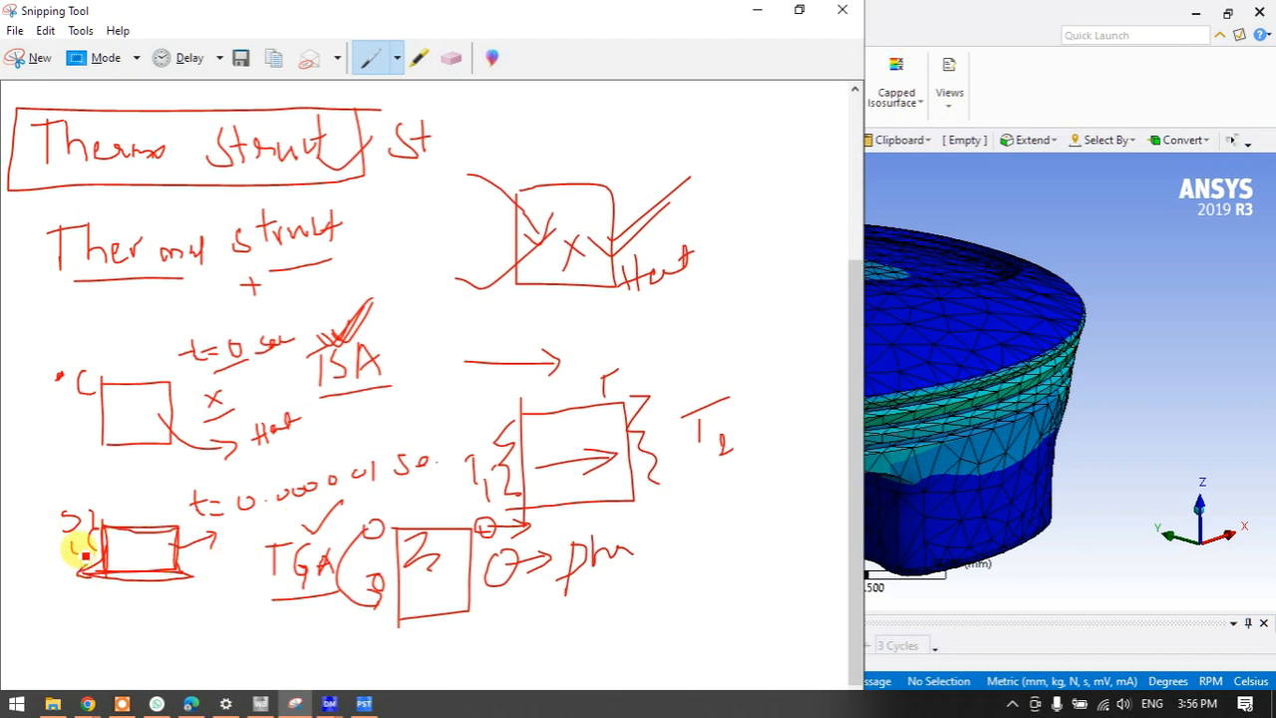
drag(107, 417, 139, 387)
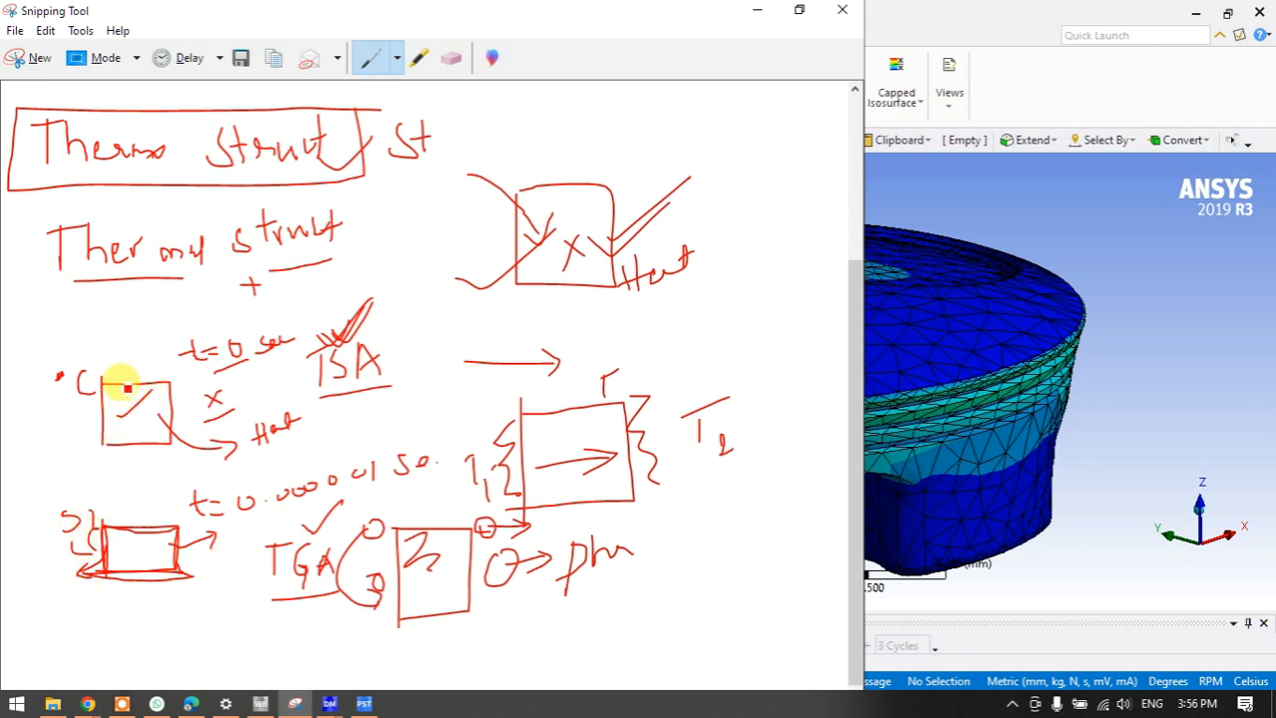
mouse_move(124, 541)
mouse_down()
mouse_move(133, 548)
mouse_move(163, 514)
mouse_up()
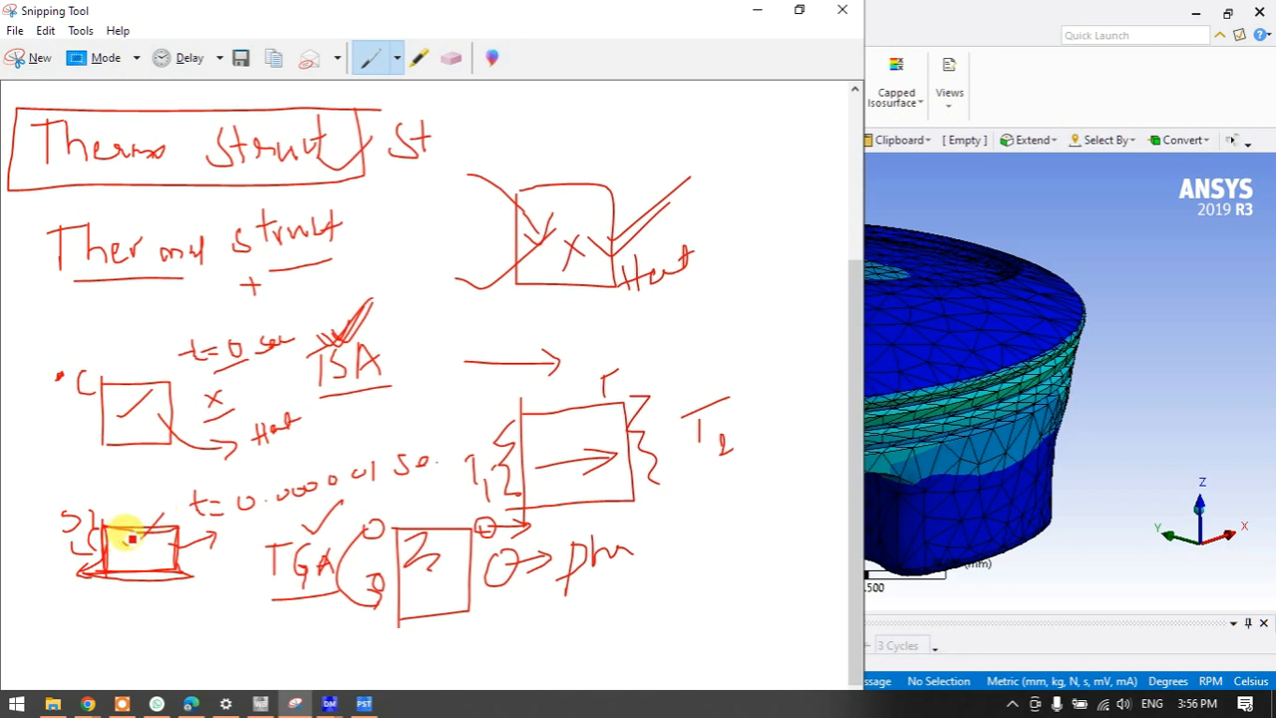